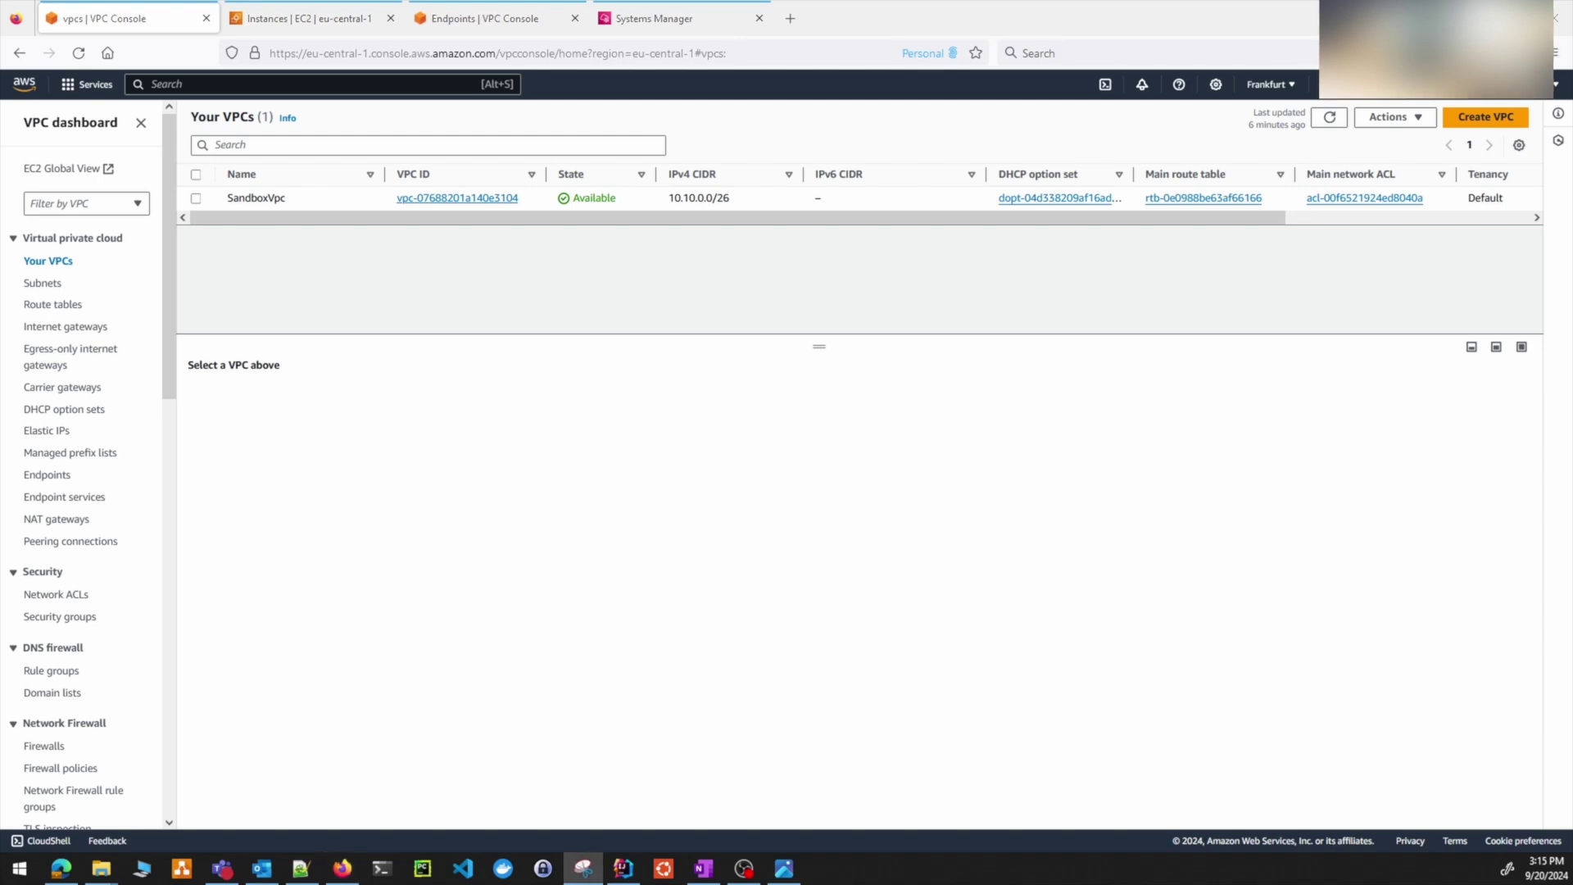
# - View the VPC architecture diagram in Snipping Tool and the resource map image Capture.PNG in the image viewer, enlarged, and return to the browser
pyautogui.moveTo(1572, 123); pyautogui.dragTo(793, 209)
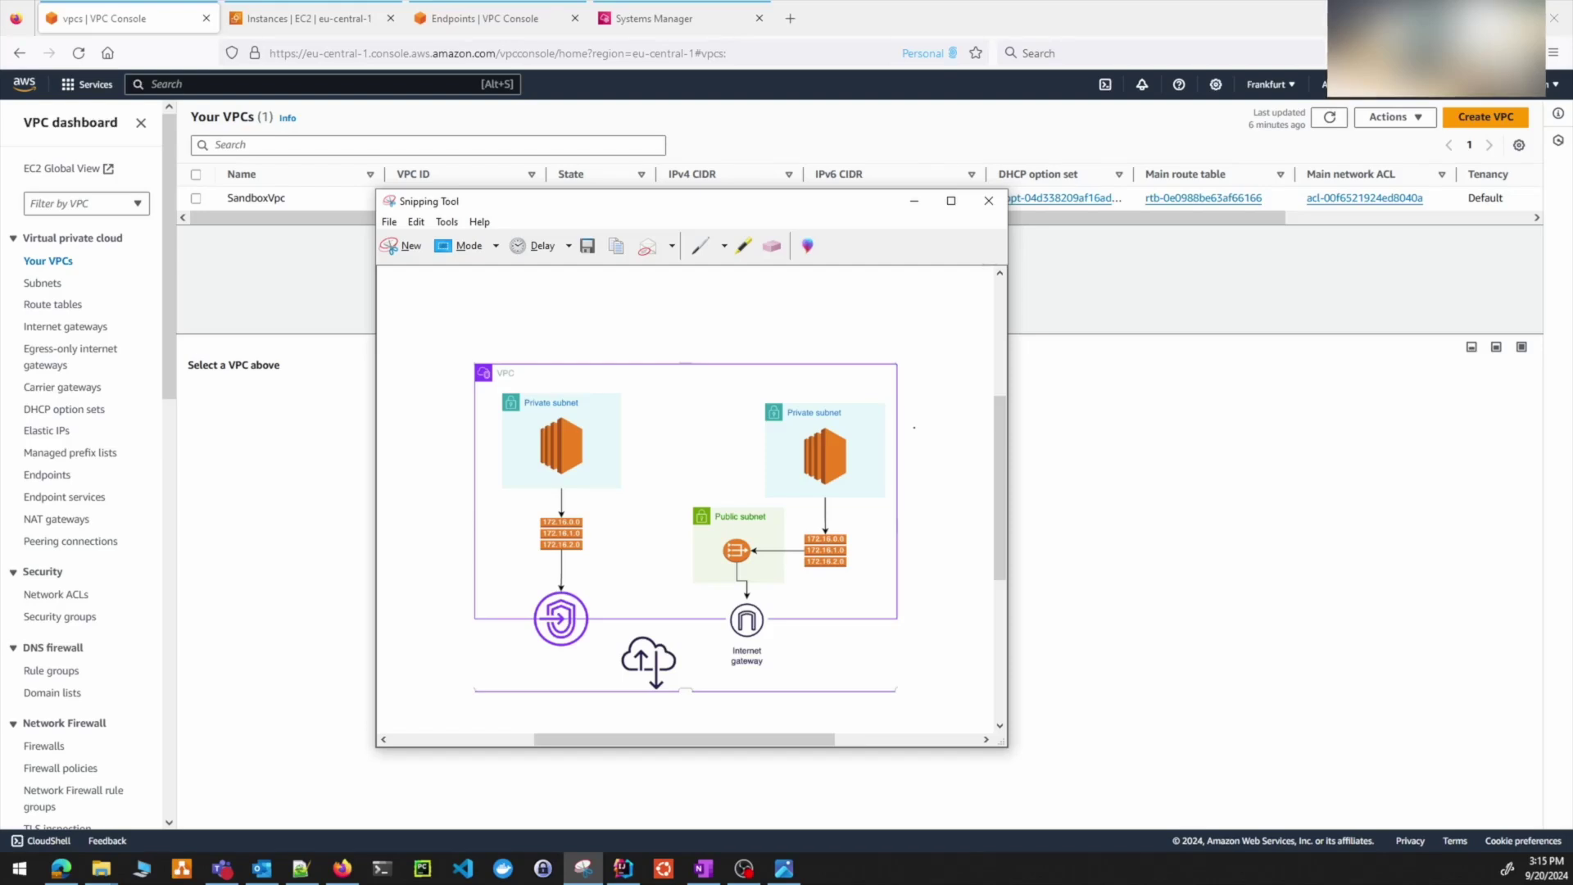
pyautogui.click(1111, 457)
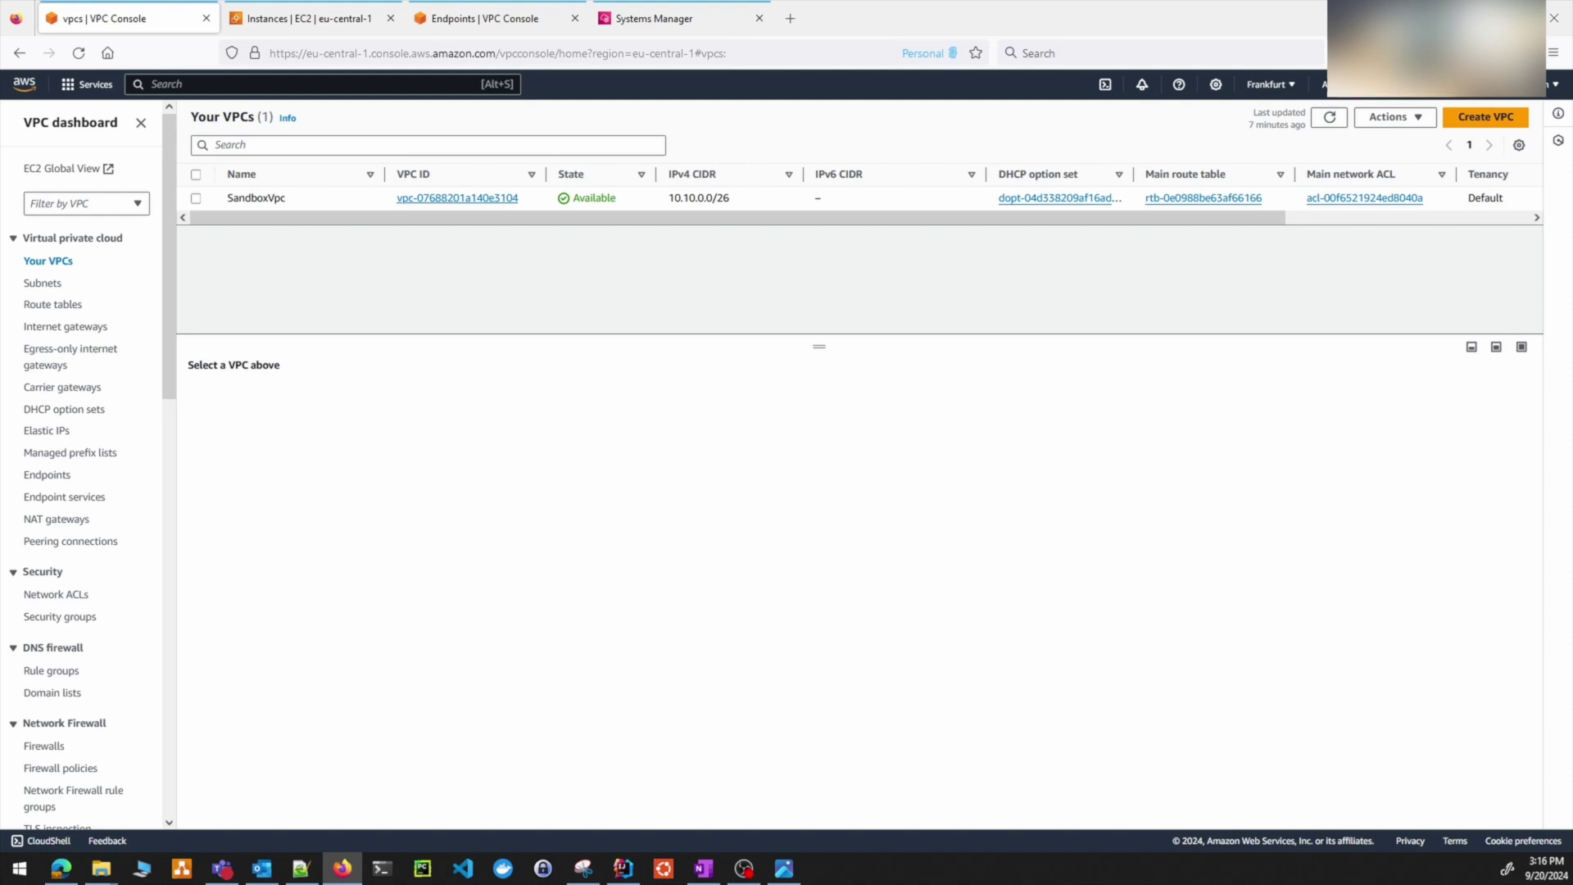
pyautogui.hotkey('alt', 'Tab')
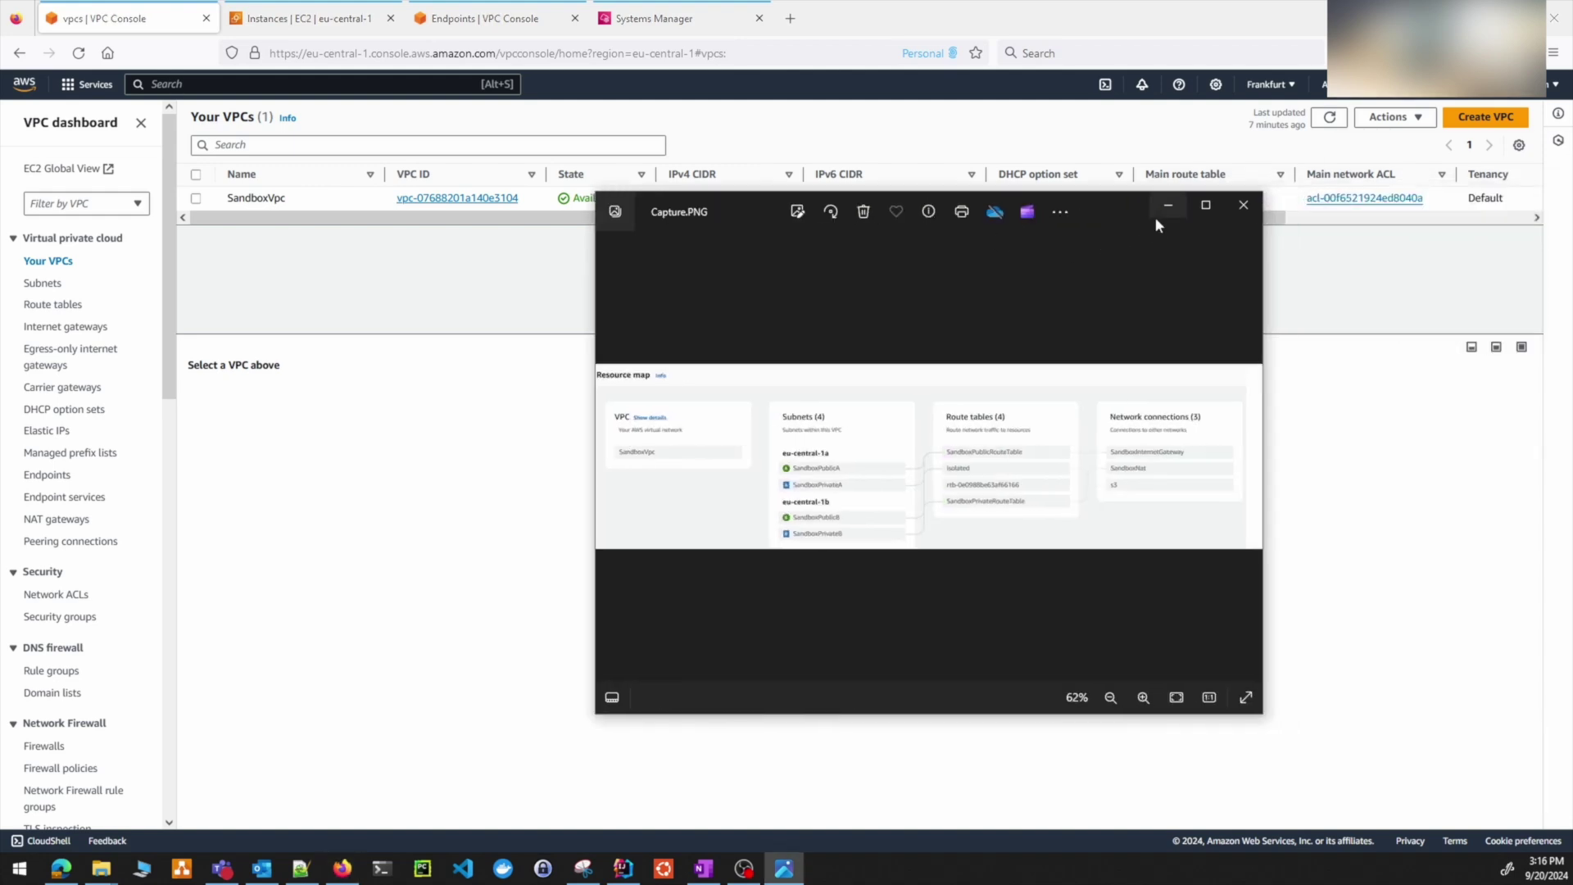
pyautogui.click(1205, 206)
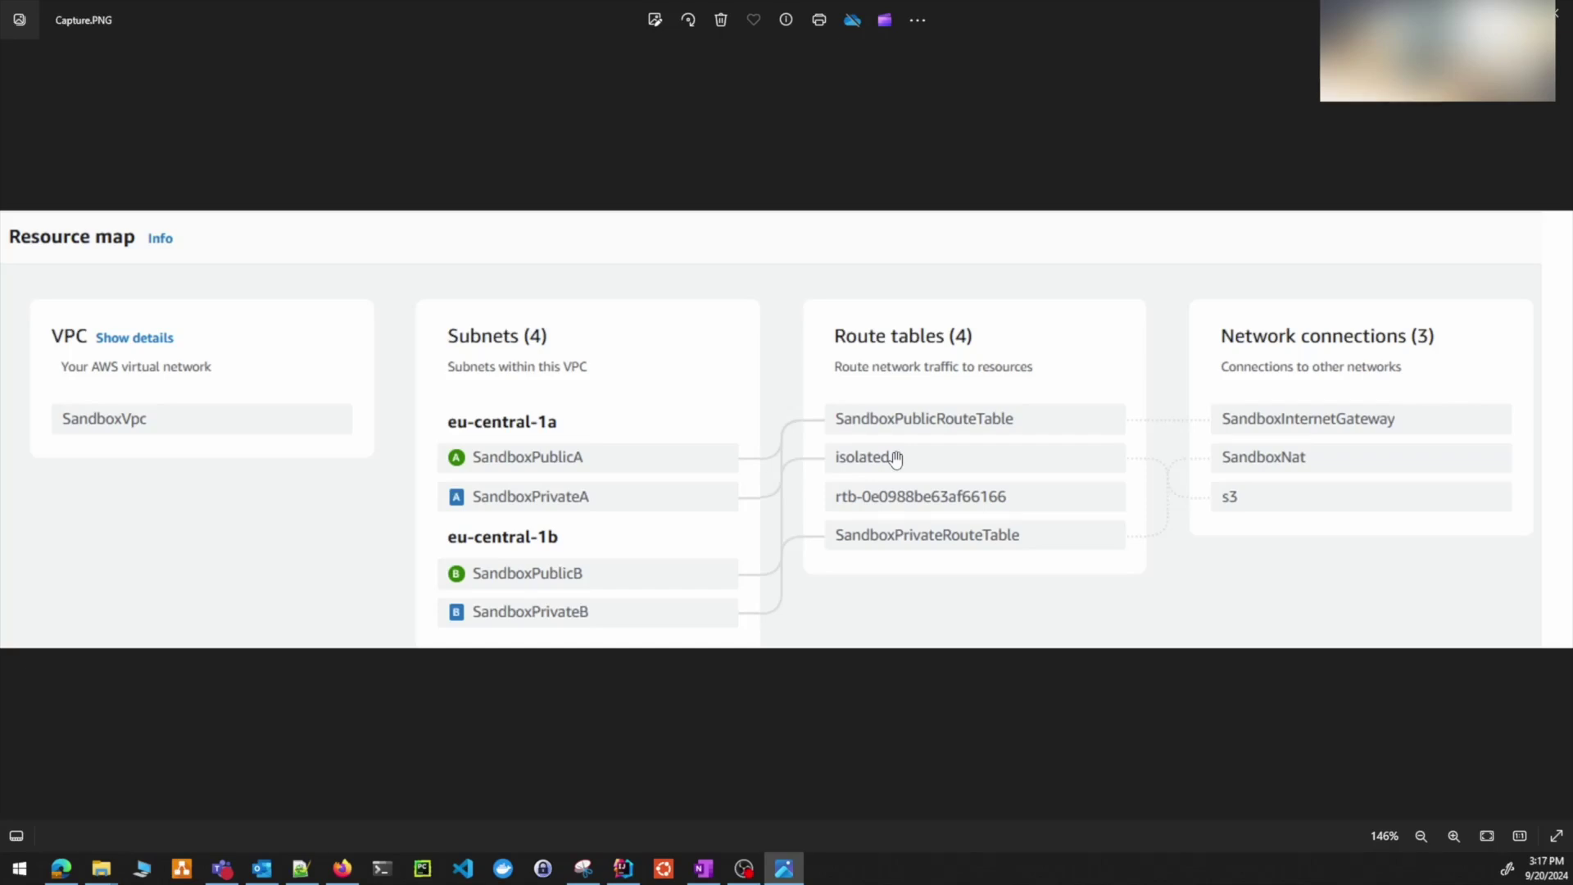
pyautogui.moveTo(1393, 18); pyautogui.dragTo(1572, 123)
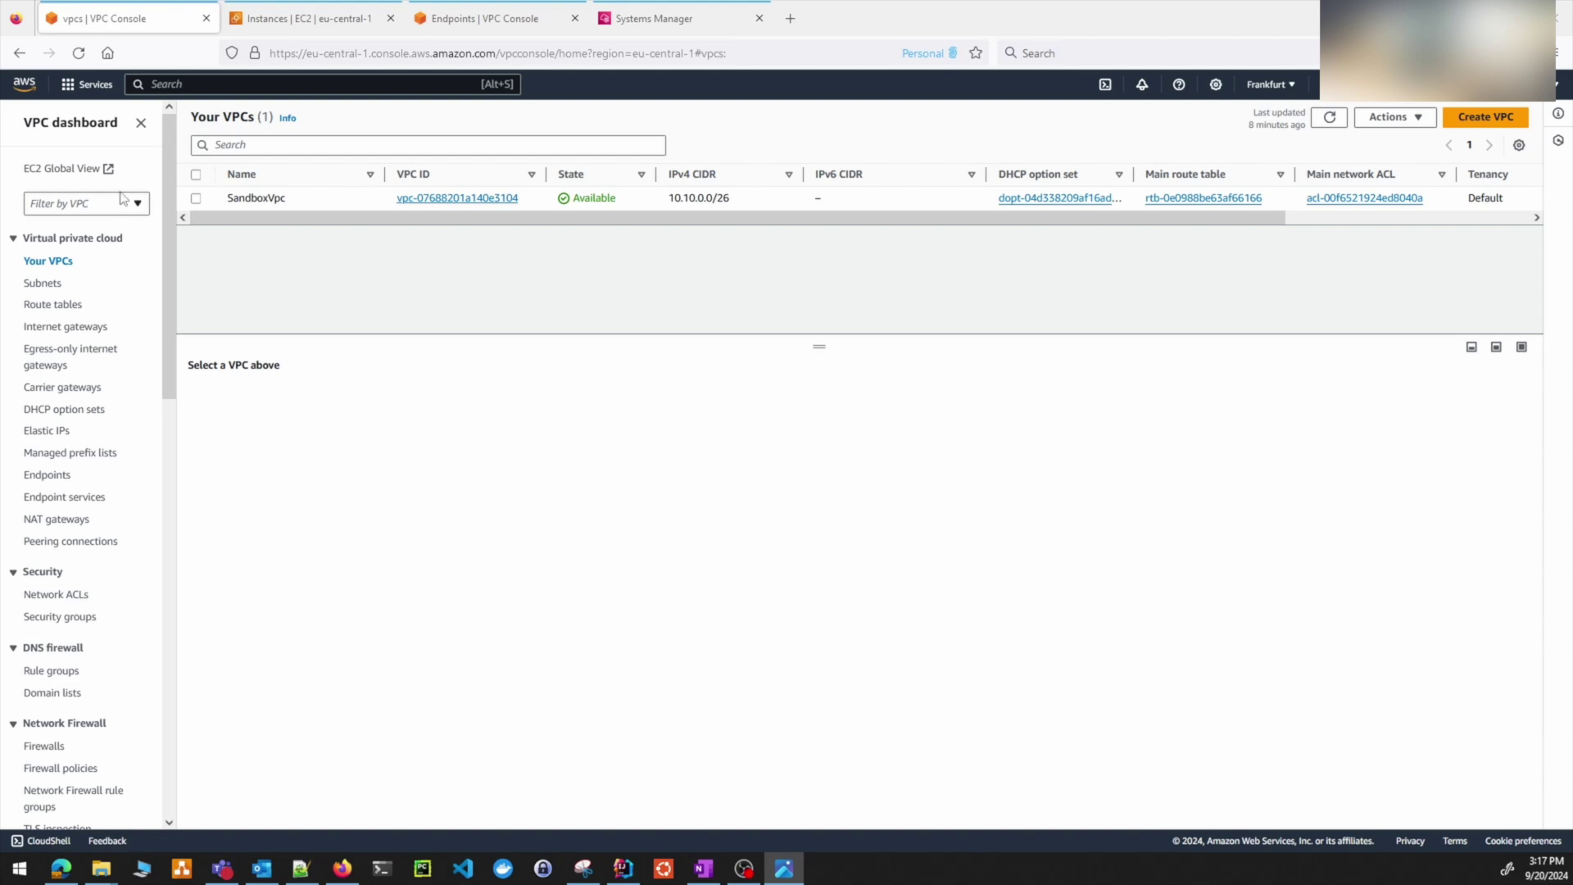
# - Open the resource map of SandboxVpc and trace the connections of its subnets, route tables, SandboxInternetGateway and SandboxNat
pyautogui.click(196, 198)
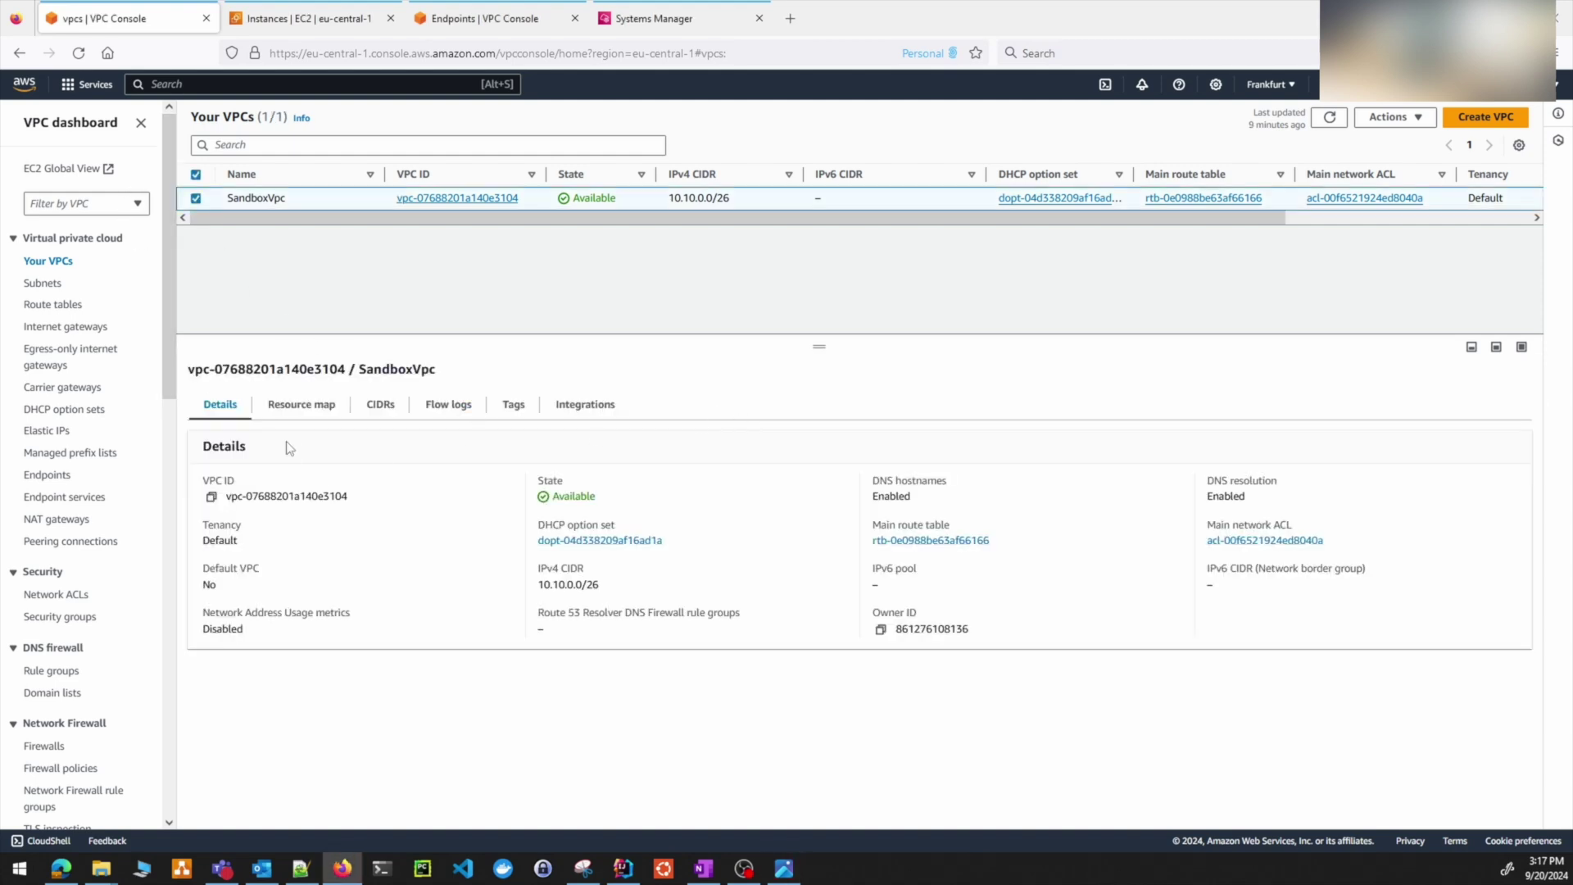
pyautogui.click(303, 406)
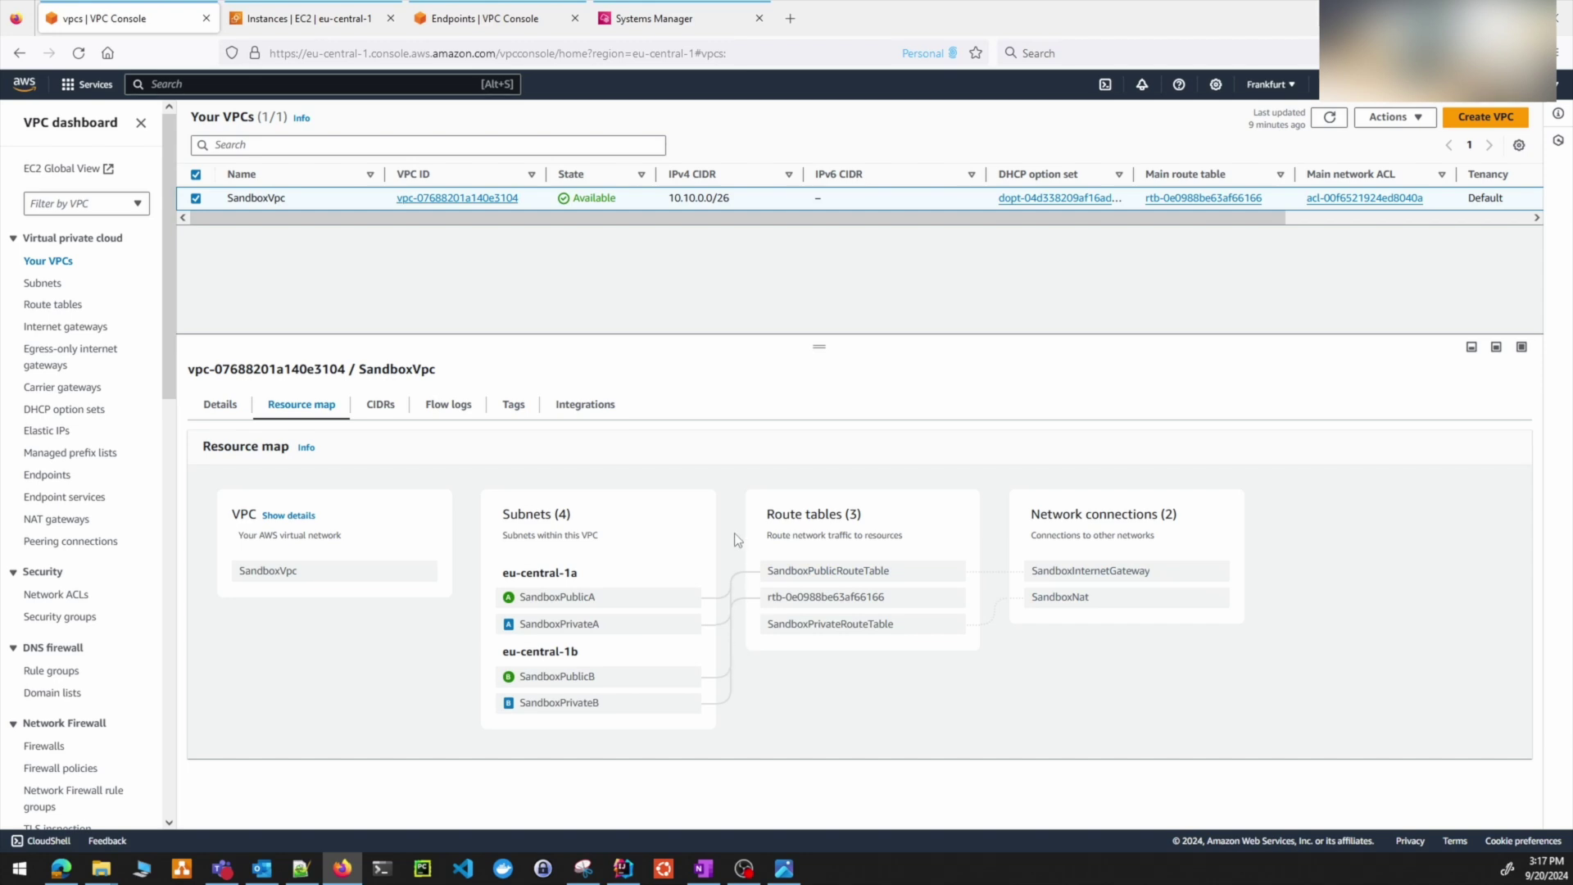
pyautogui.moveTo(647, 605)
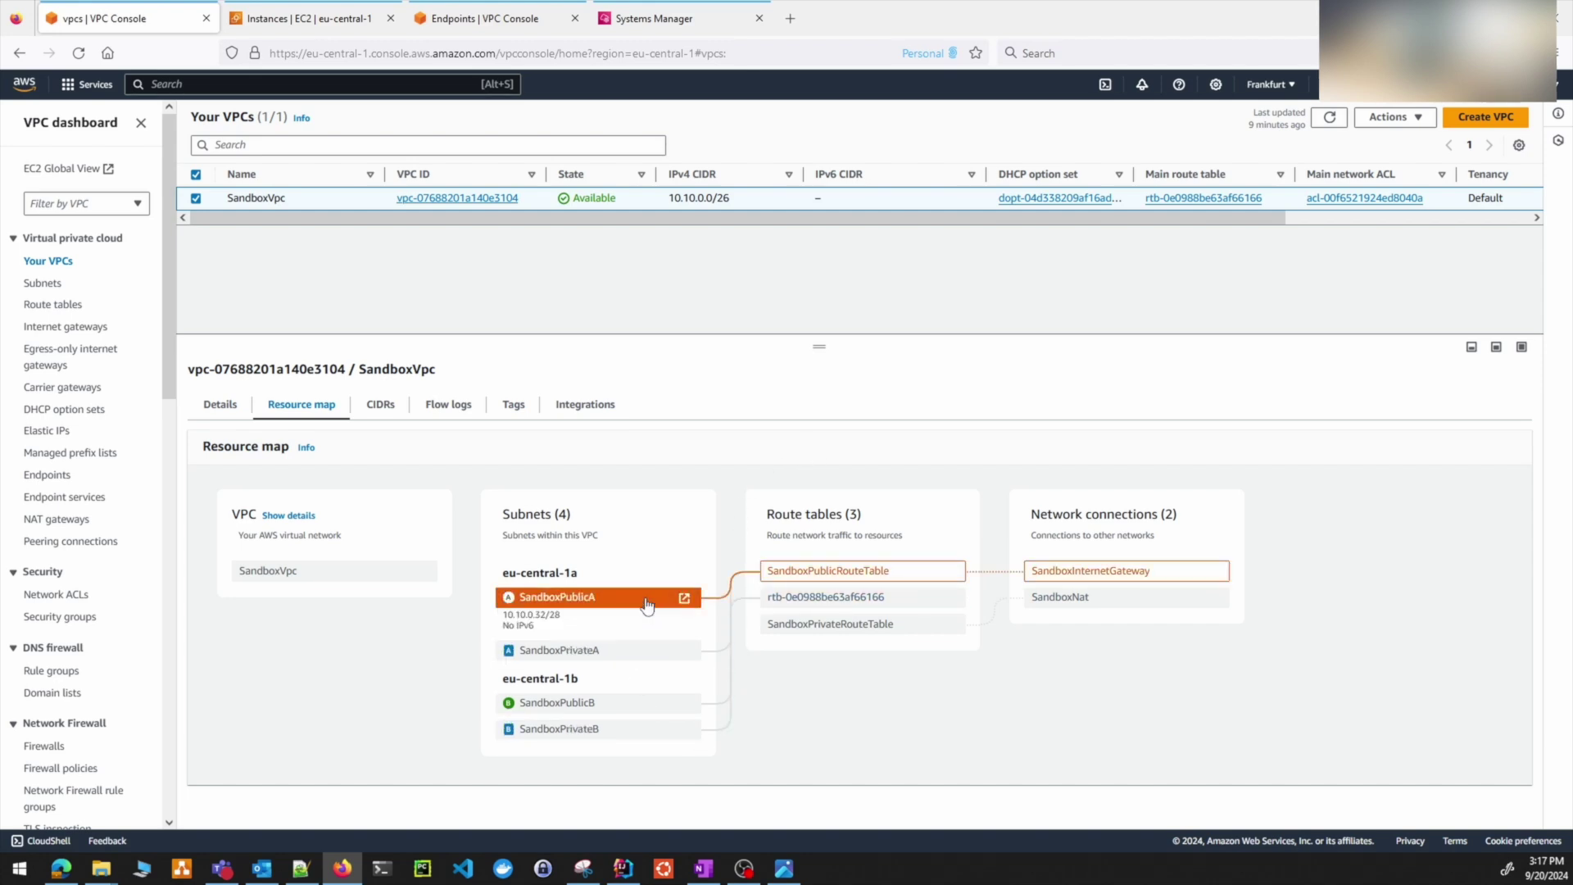
pyautogui.moveTo(758, 577)
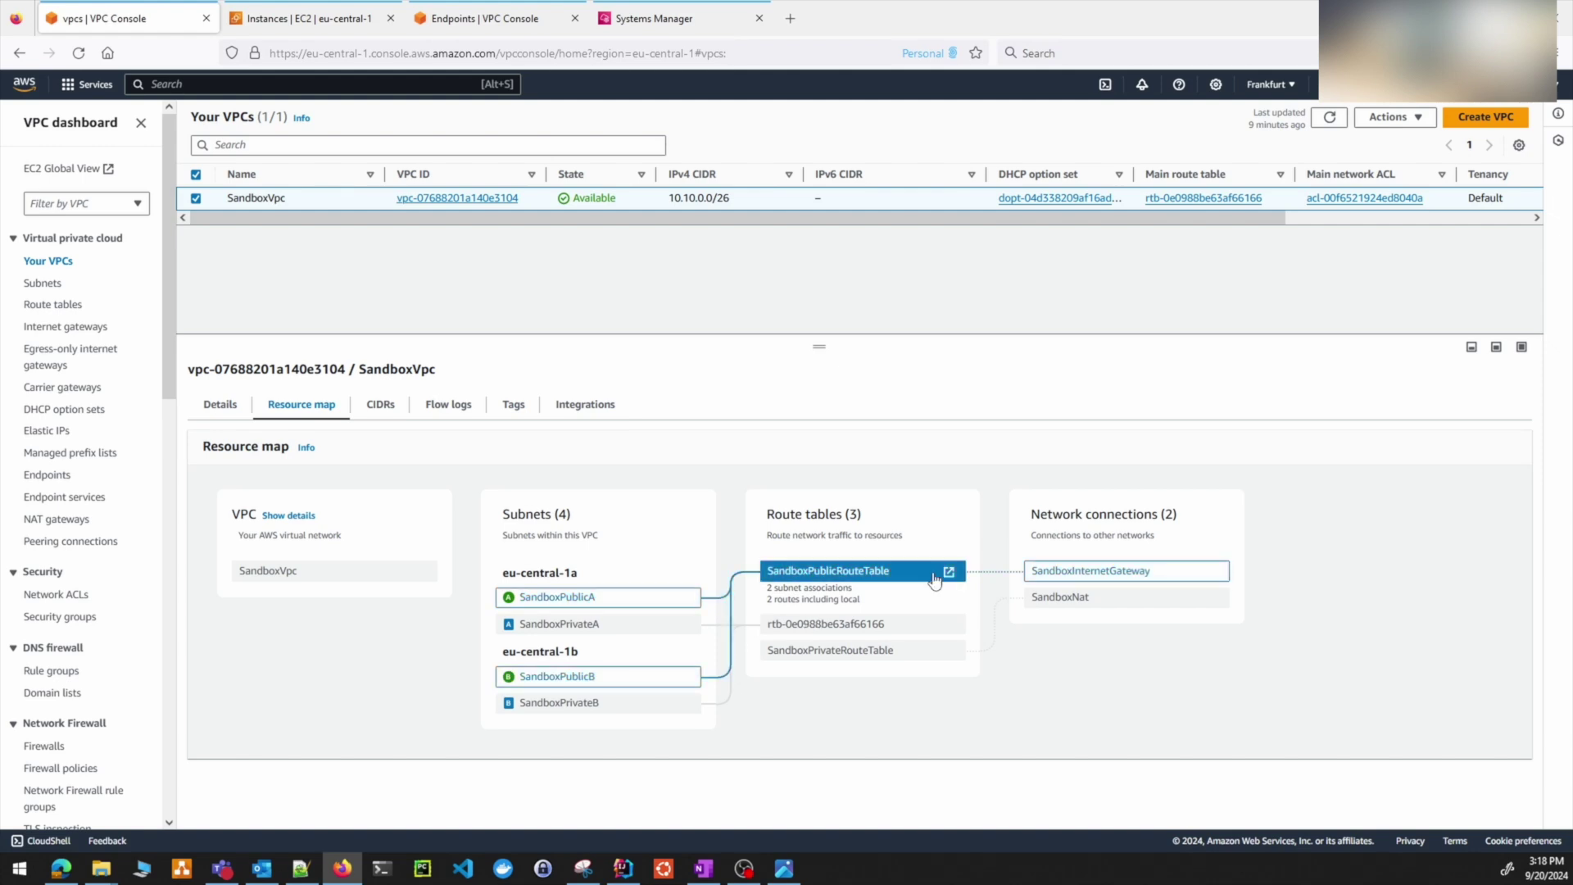
pyautogui.click(1139, 572)
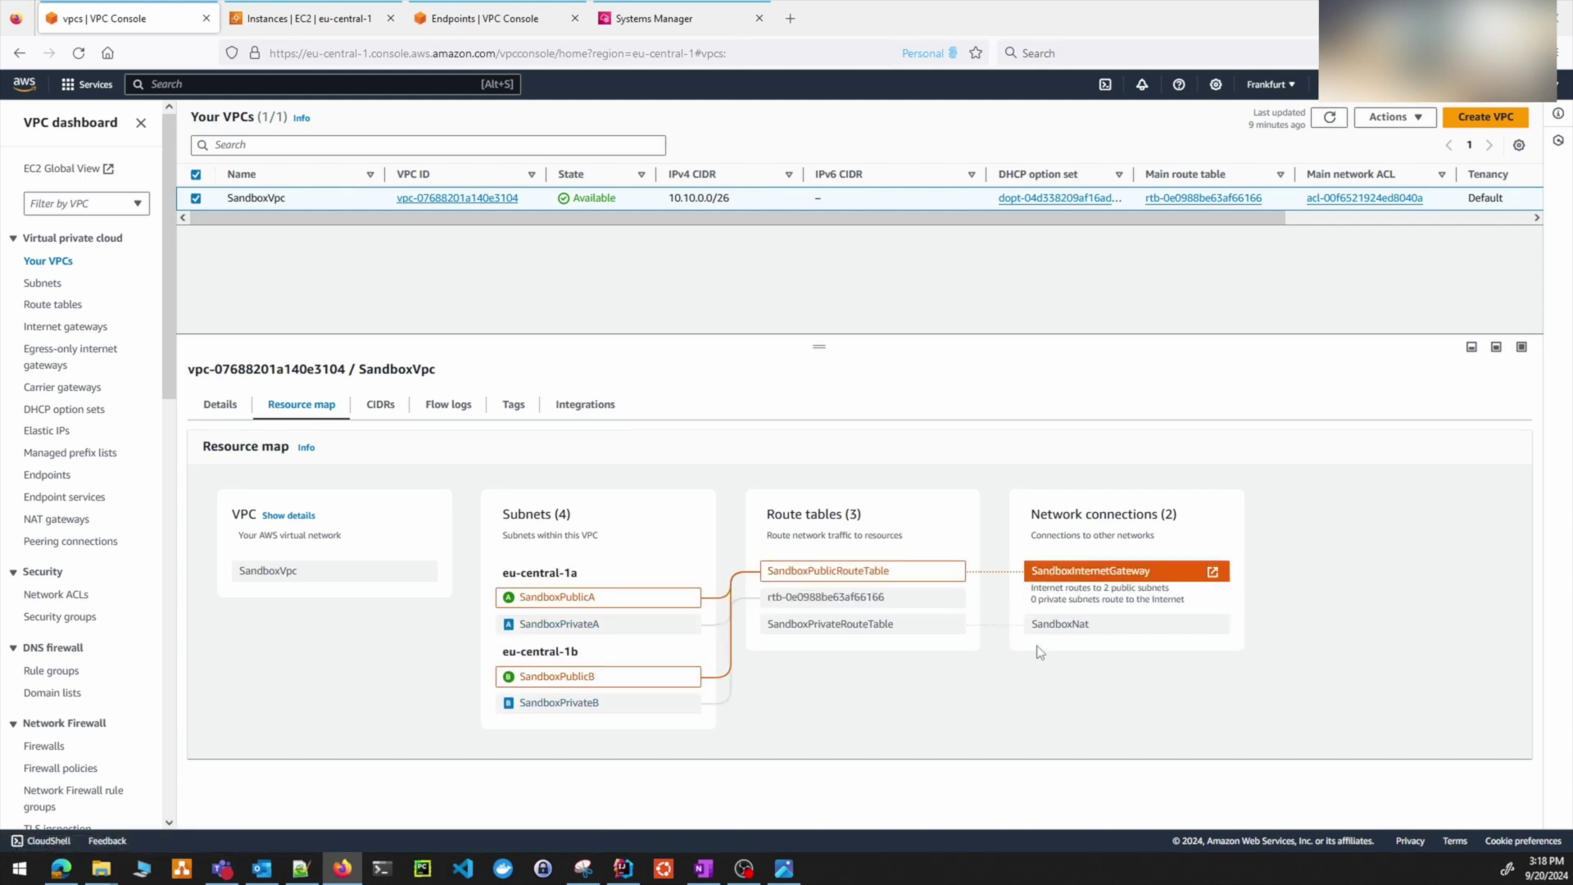
pyautogui.click(1055, 625)
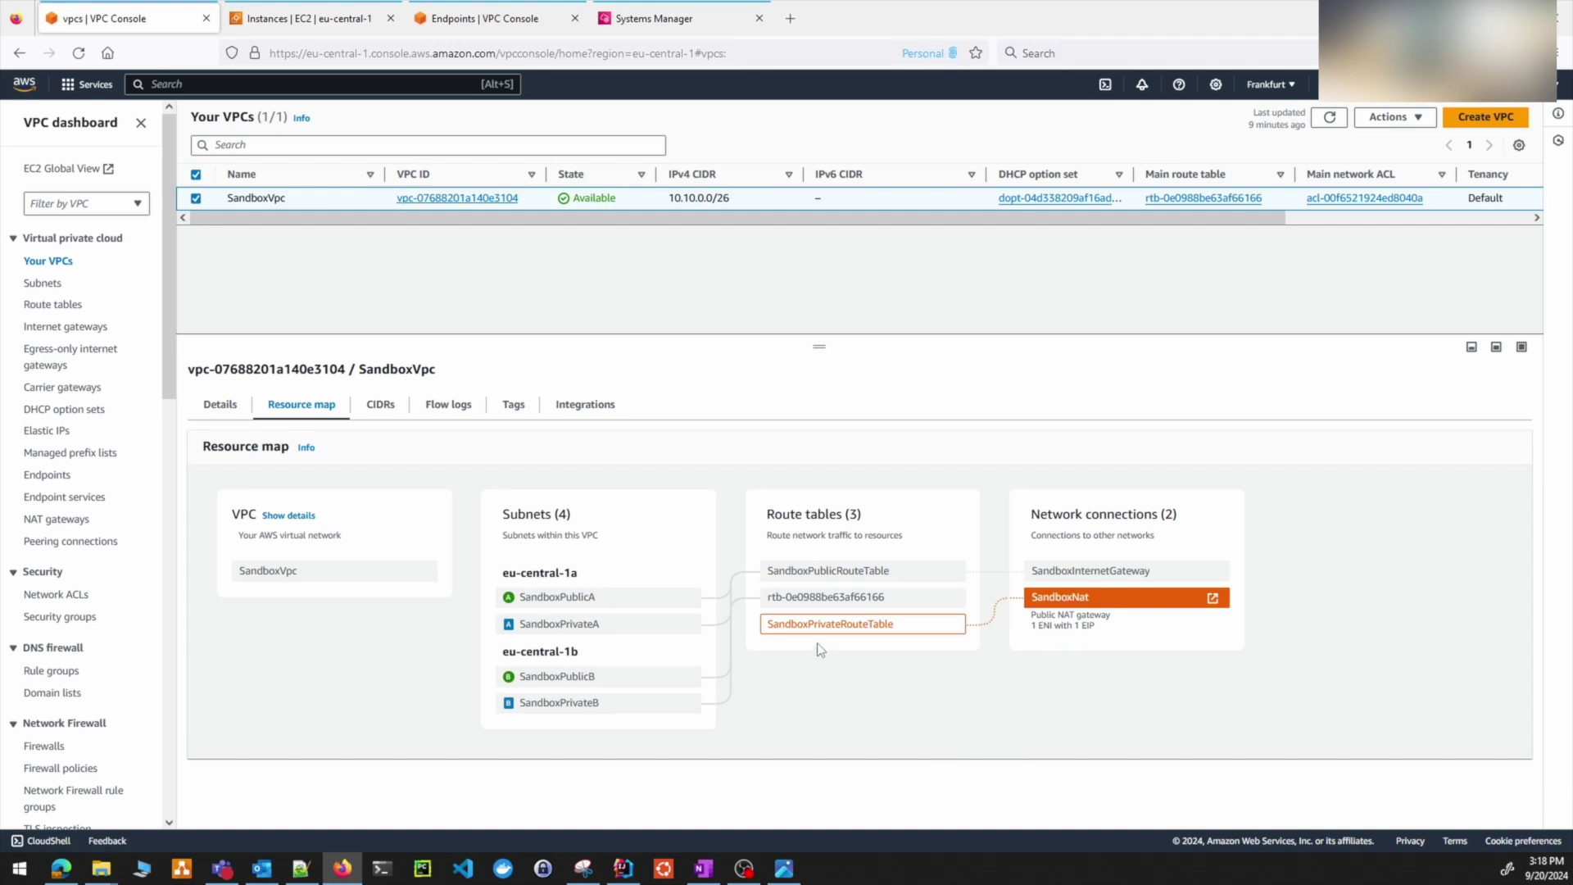
pyautogui.click(873, 629)
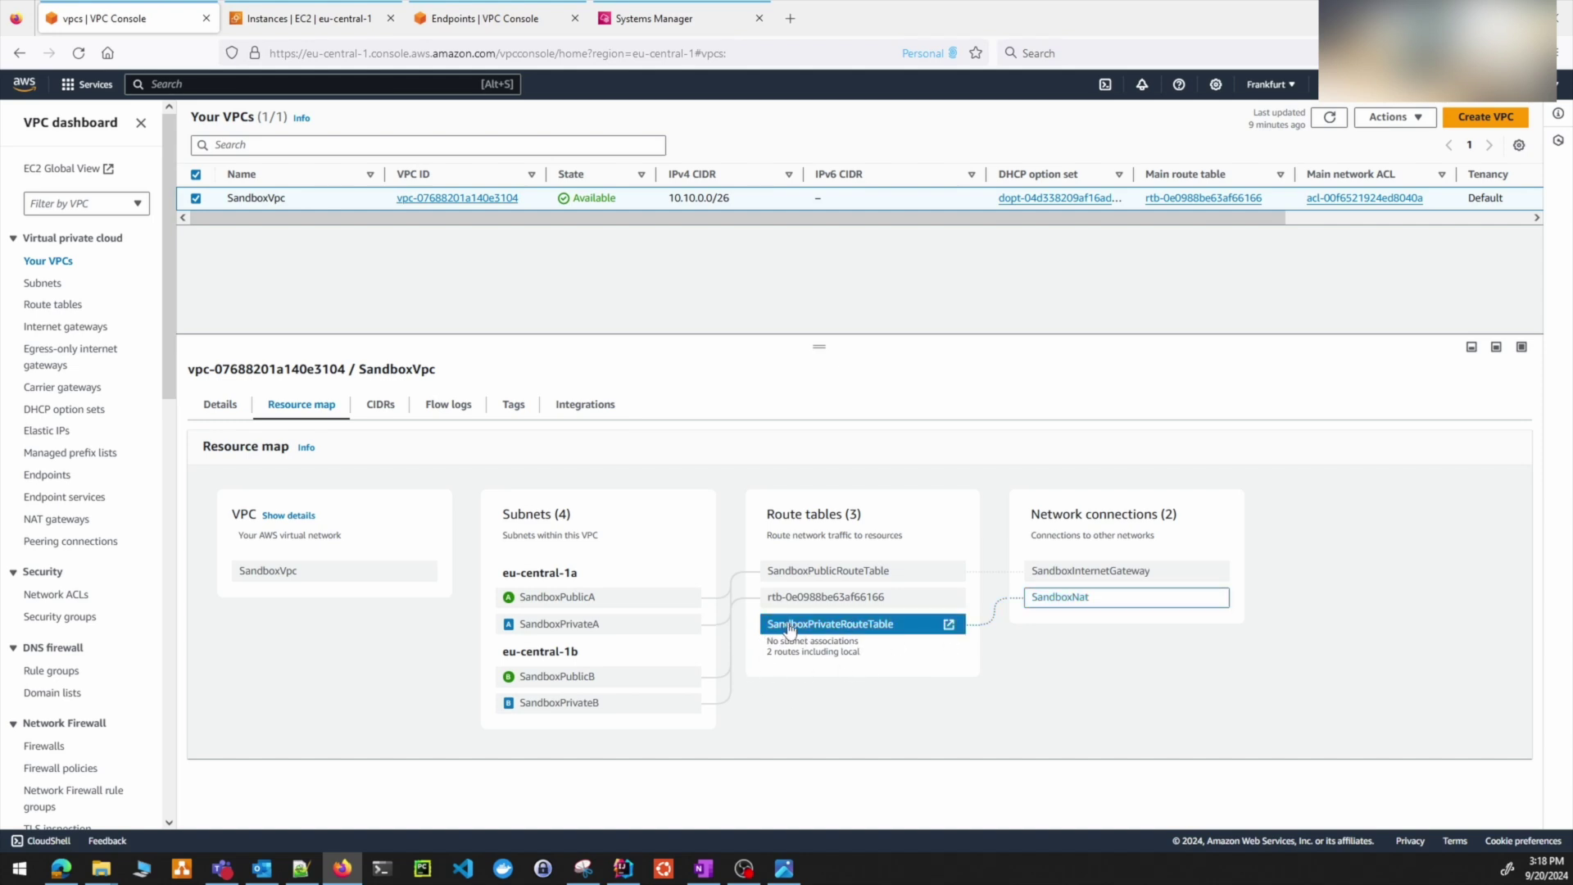
pyautogui.click(639, 635)
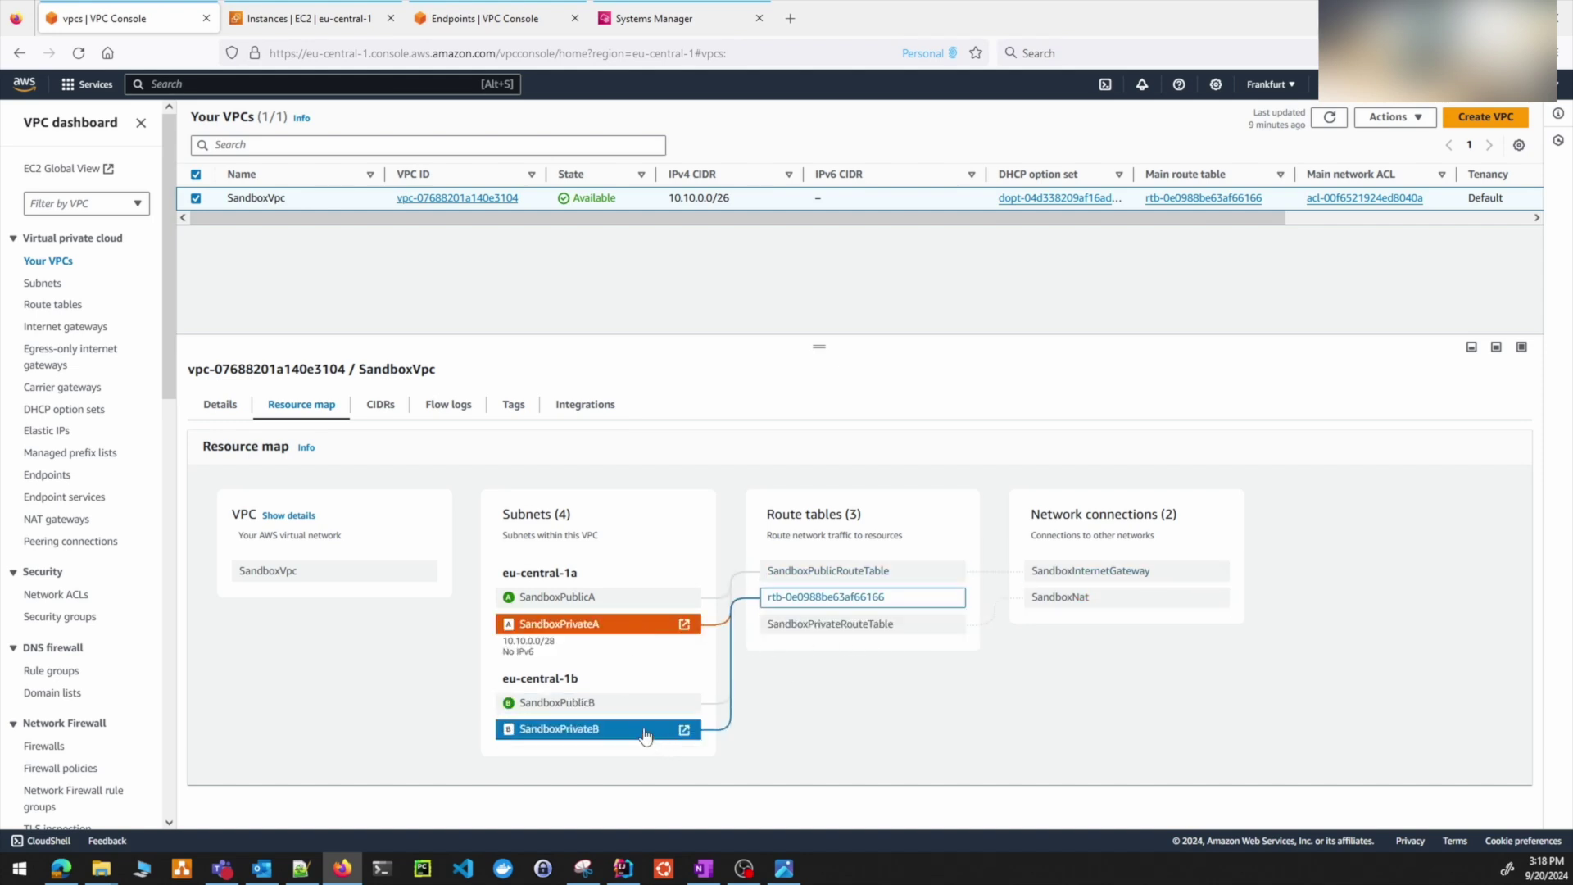
pyautogui.click(644, 730)
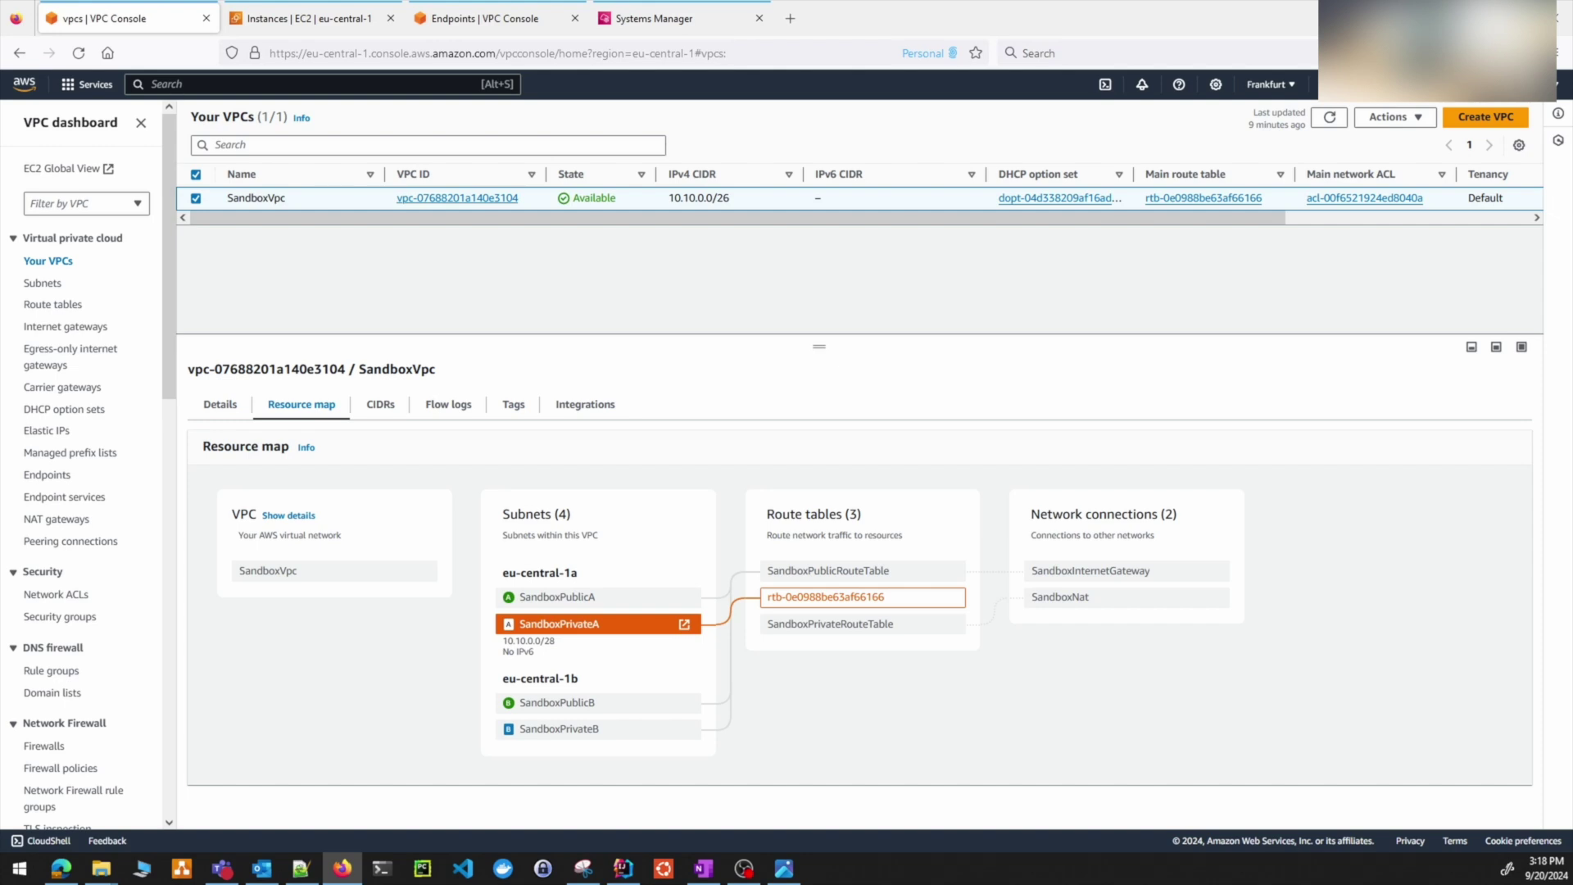
# - Switch to the image viewer, enlarge Capture.PNG for comparison with the live resource map, and return to the browser
pyautogui.click(784, 867)
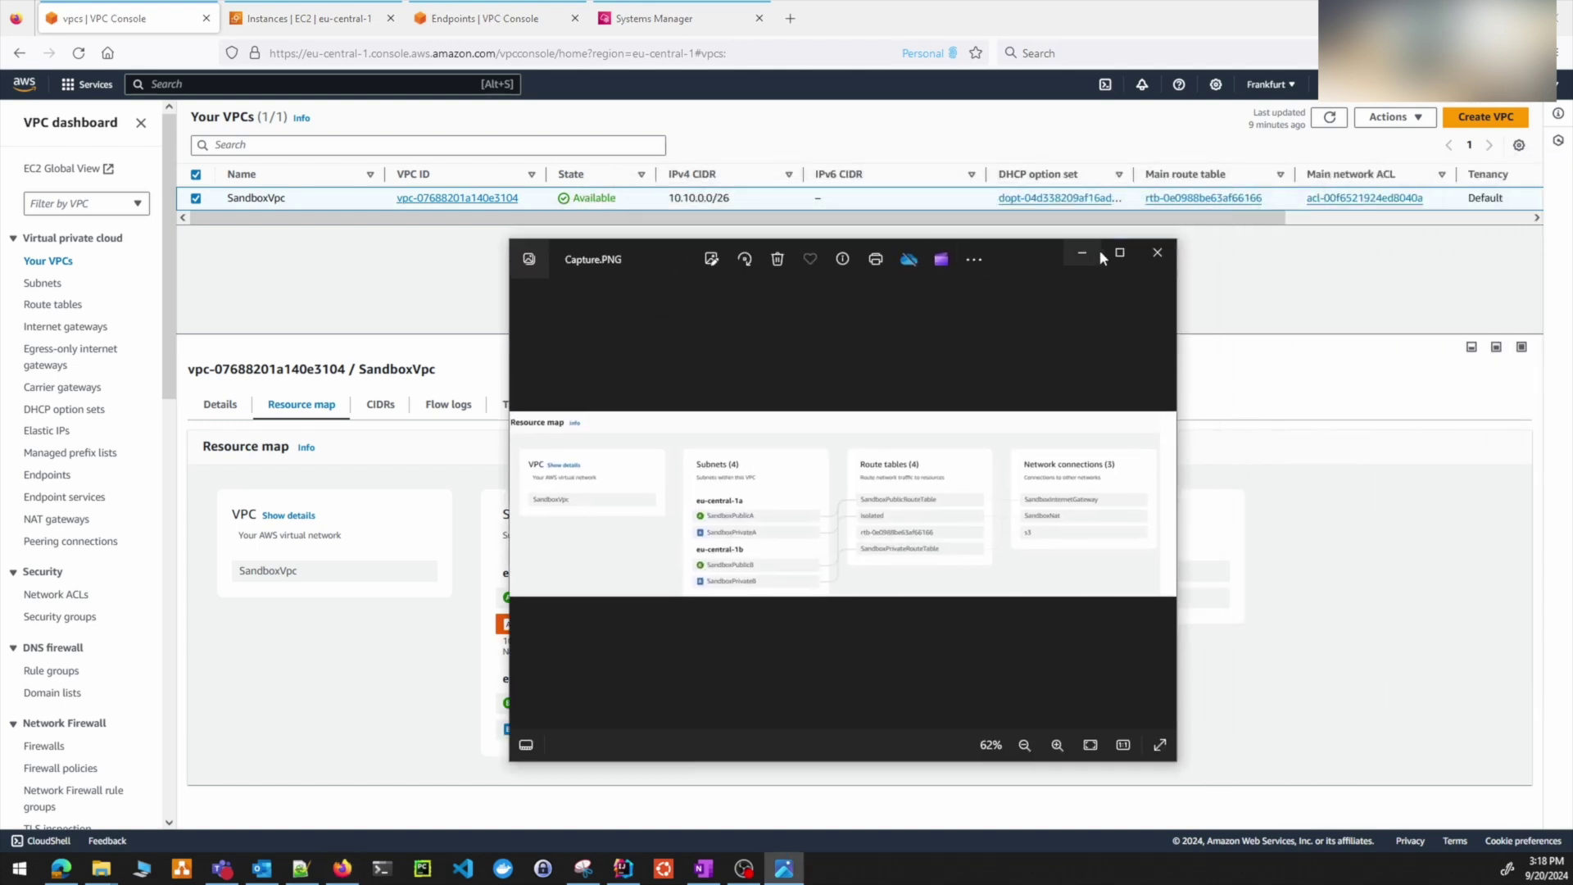
pyautogui.doubleClick(1097, 254)
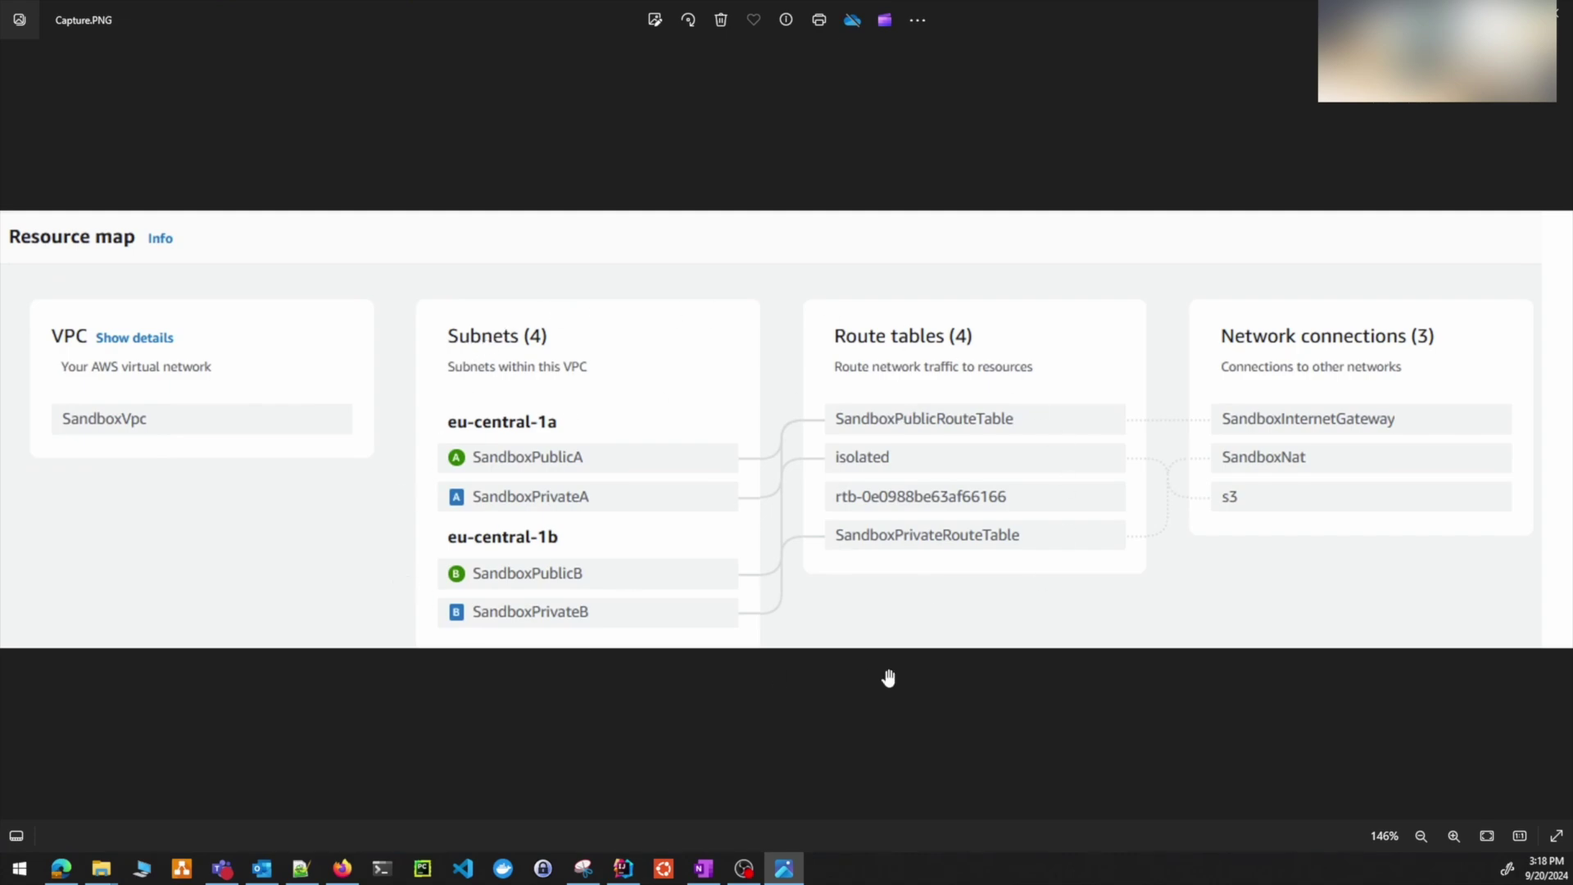
pyautogui.hotkey('alt', 'Tab')
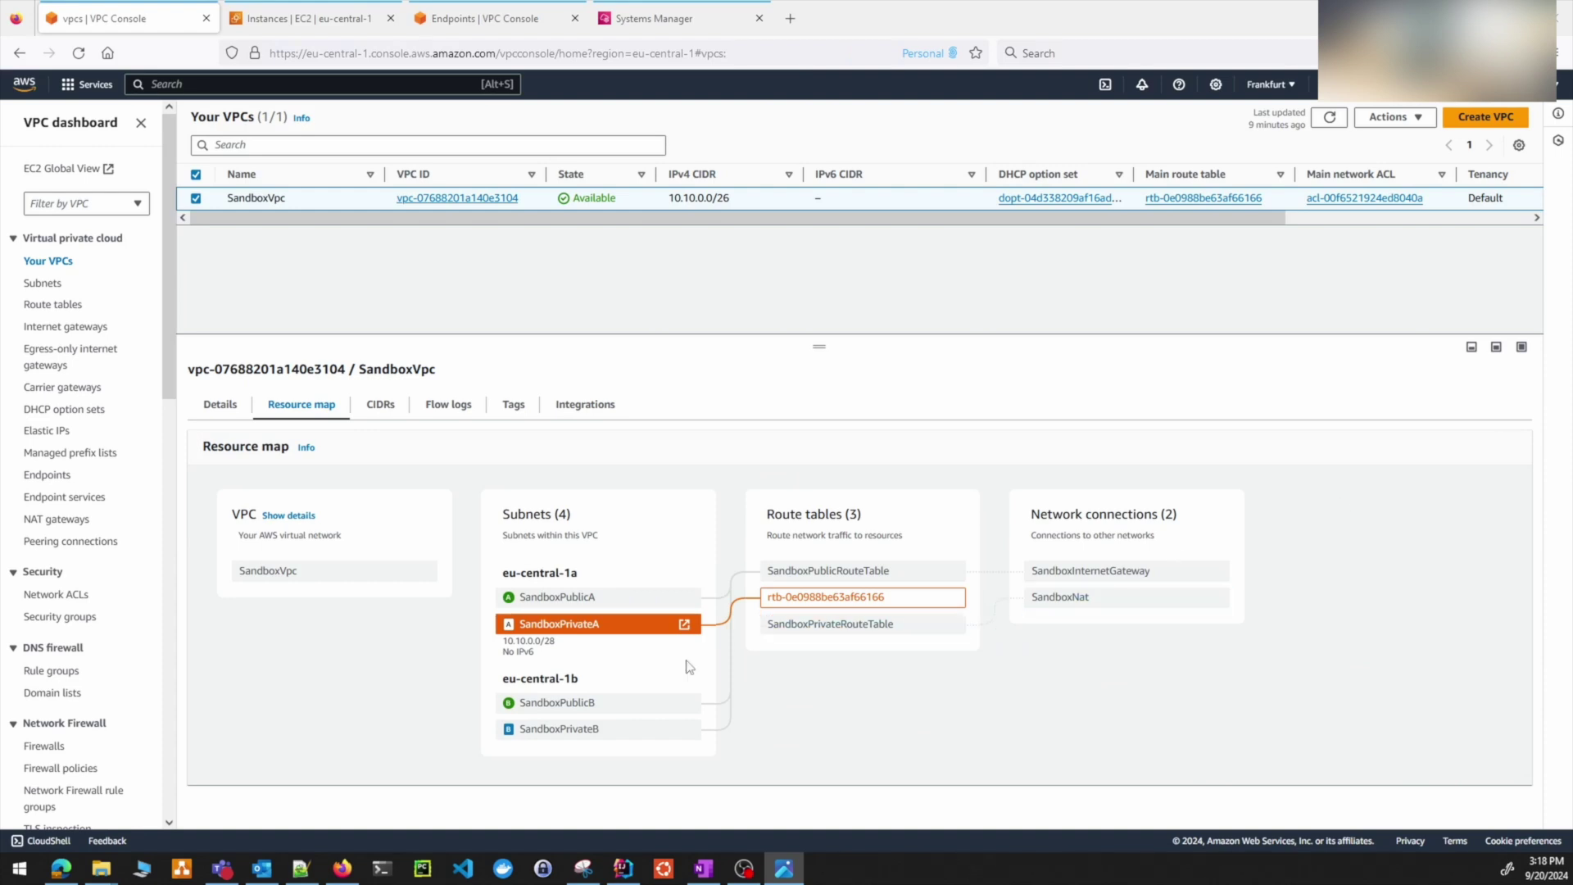
# - Examine the resource map links of SandboxPrivateRouteTable, SandboxPublicRouteTable and the unnamed route table
pyautogui.click(899, 678)
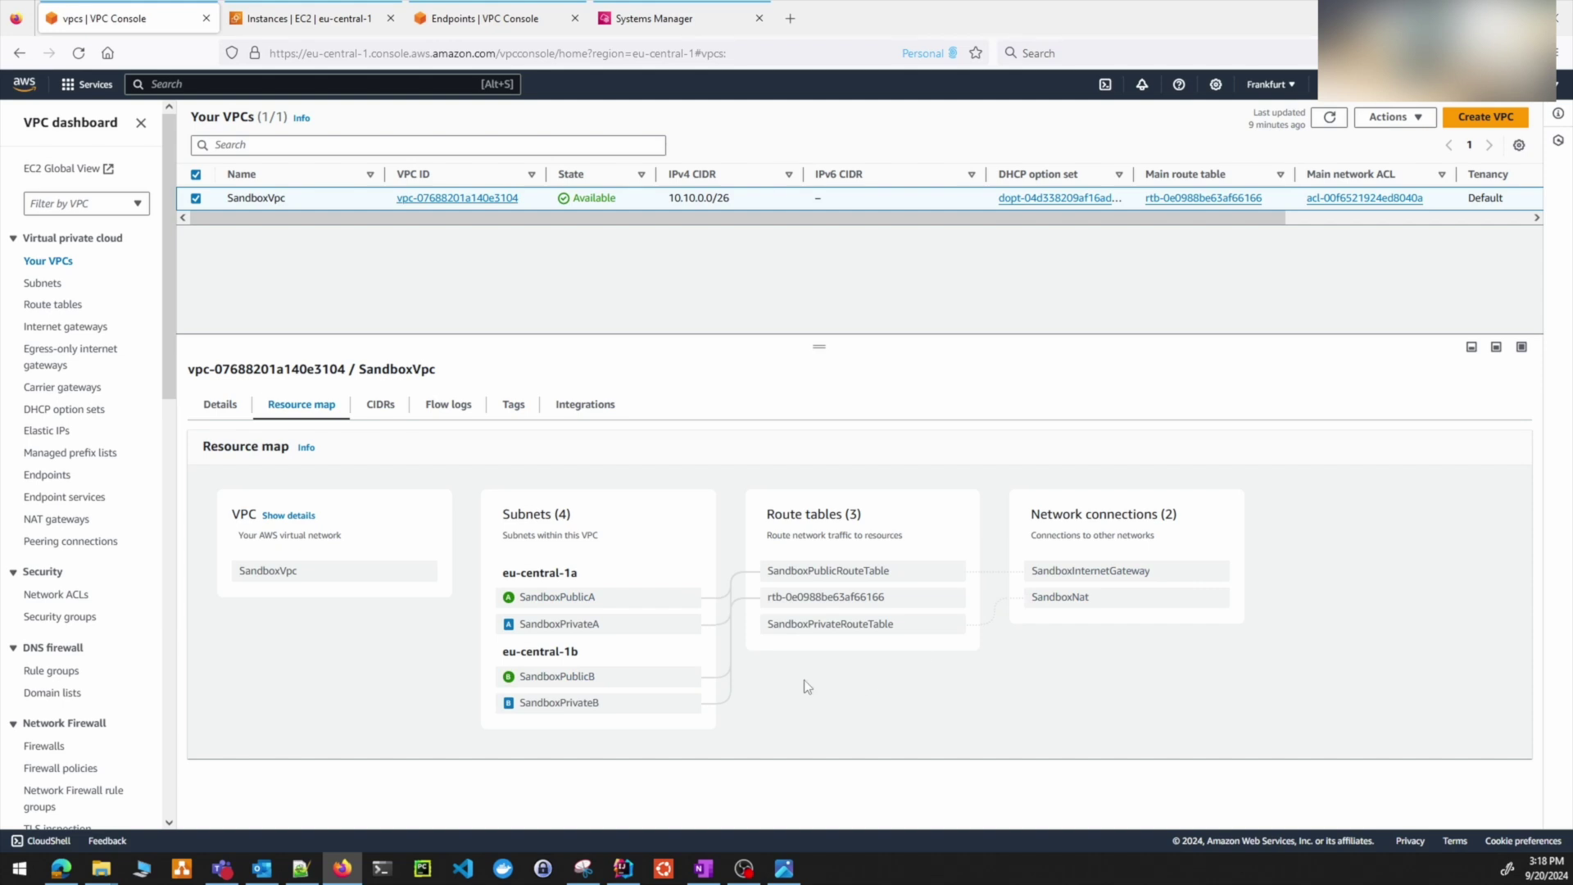
pyautogui.click(820, 627)
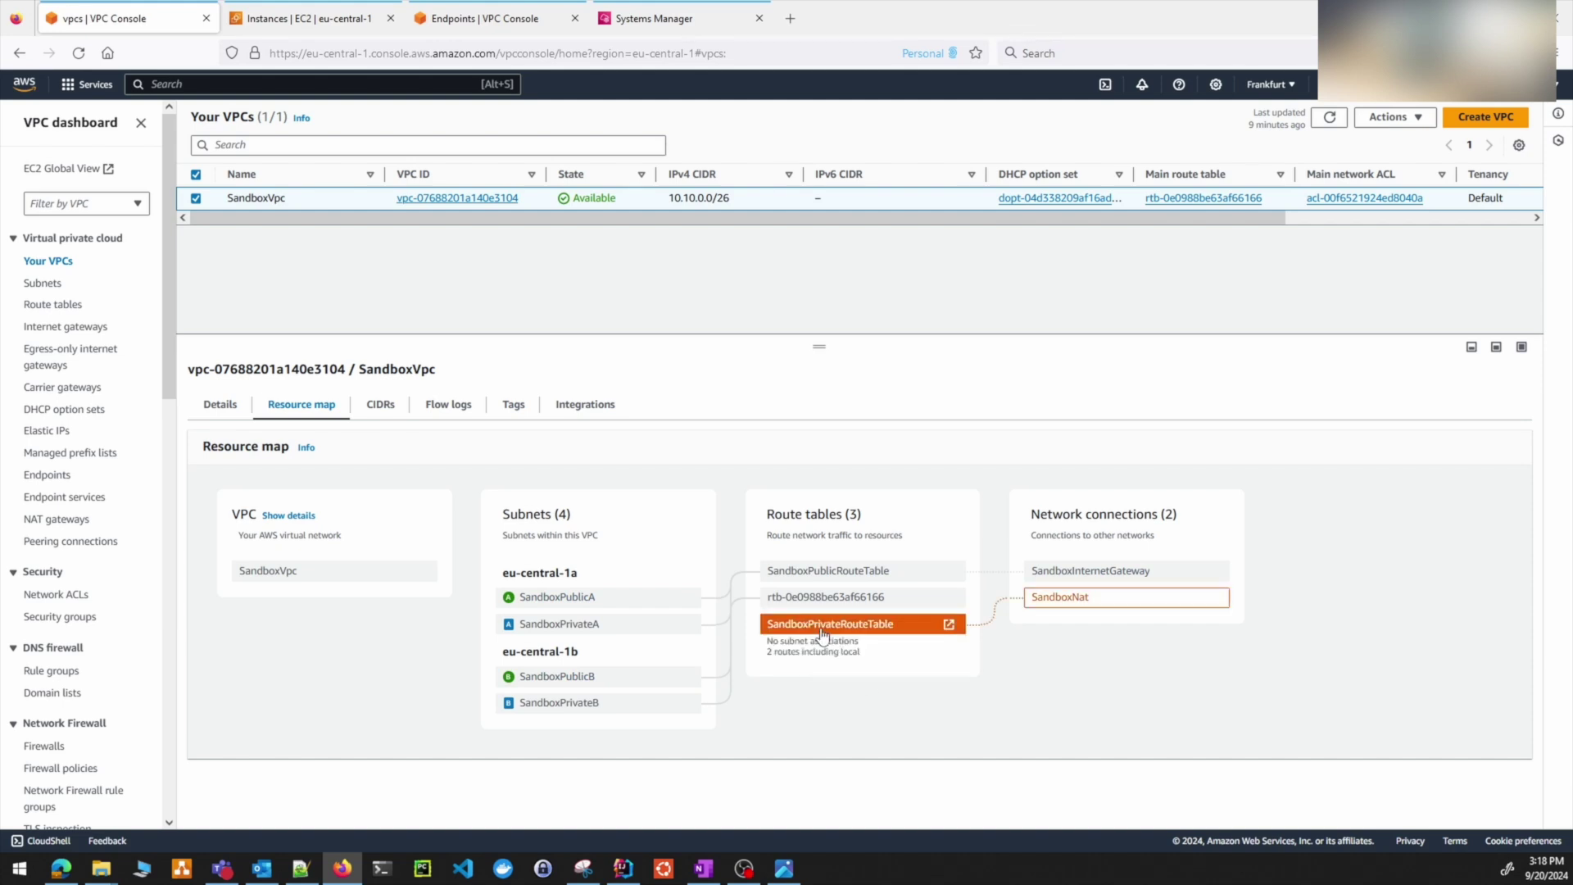
pyautogui.click(811, 571)
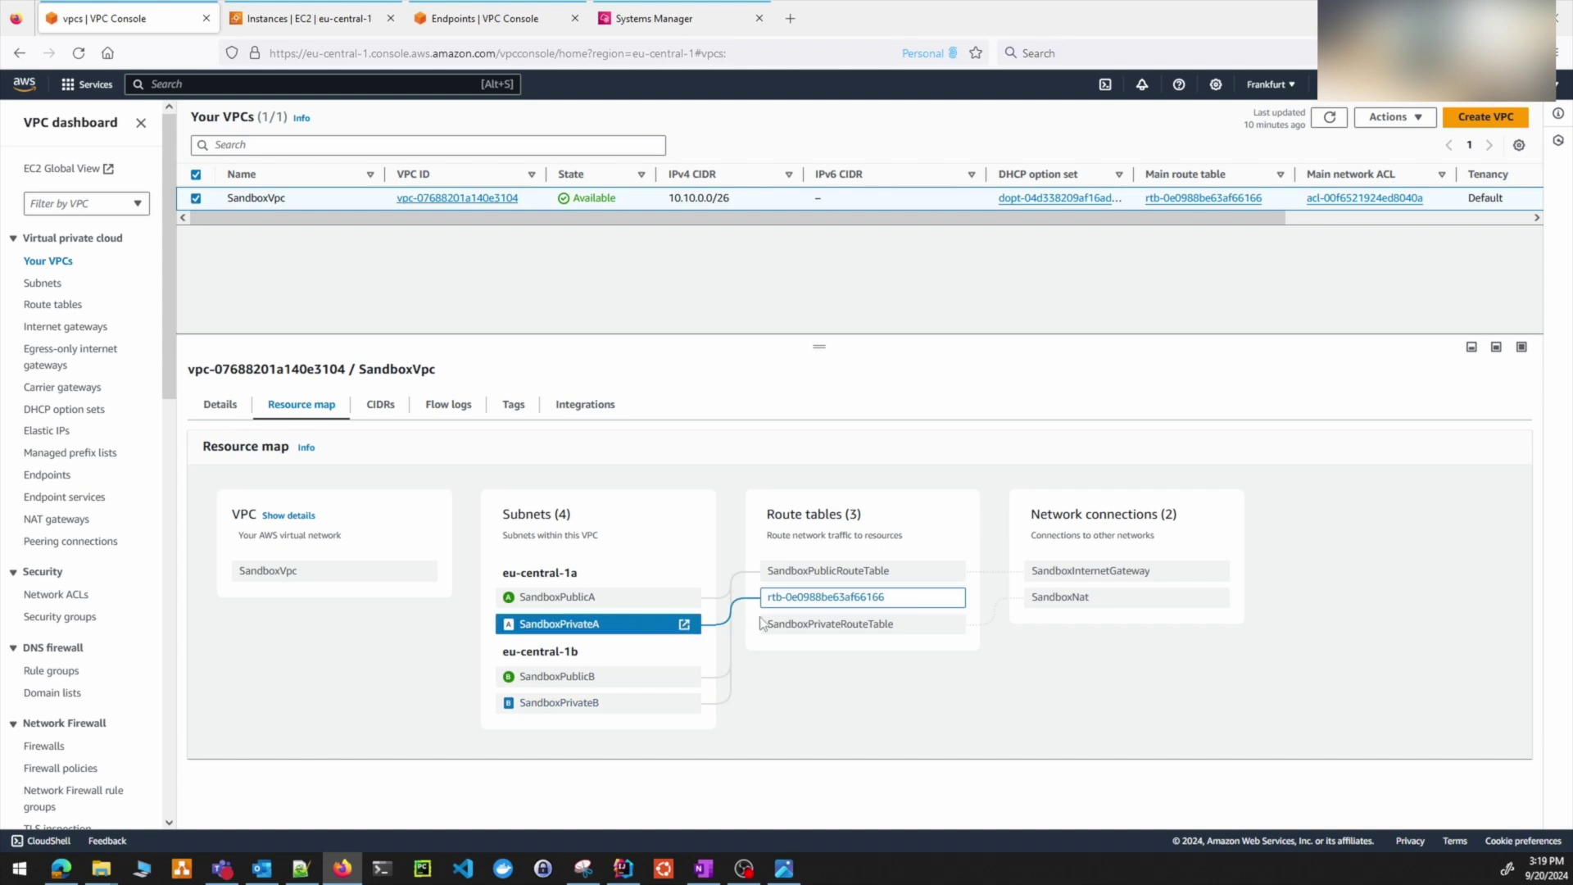
pyautogui.click(894, 597)
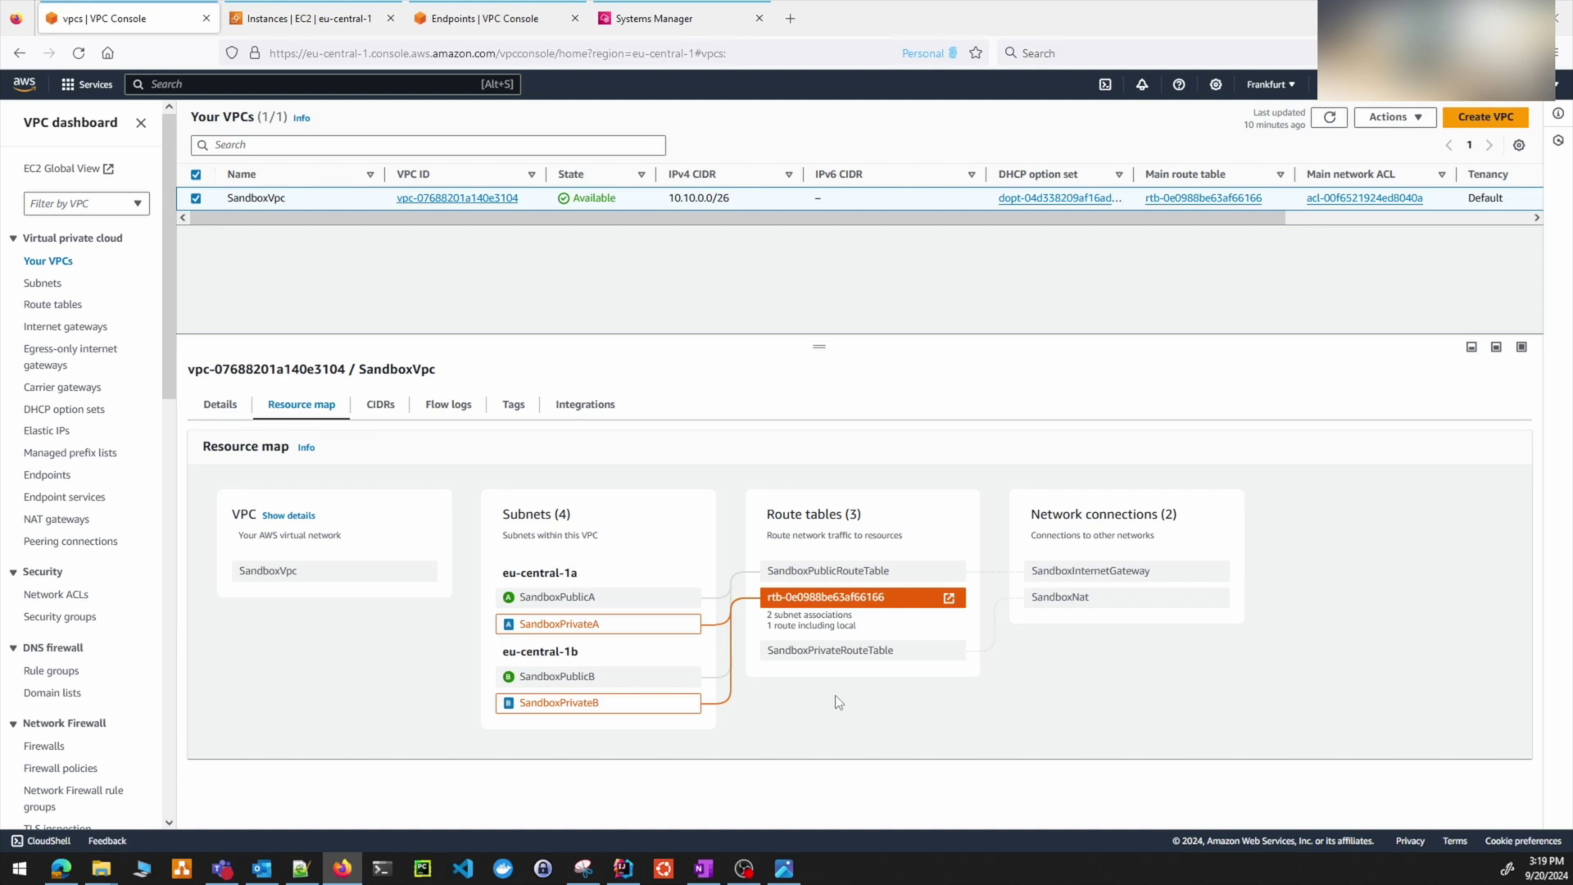
pyautogui.click(801, 604)
# - Open the list of route tables and view the details of the unnamed main table and SandboxPrivateRouteTable, leaving none selected
pyautogui.click(62, 305)
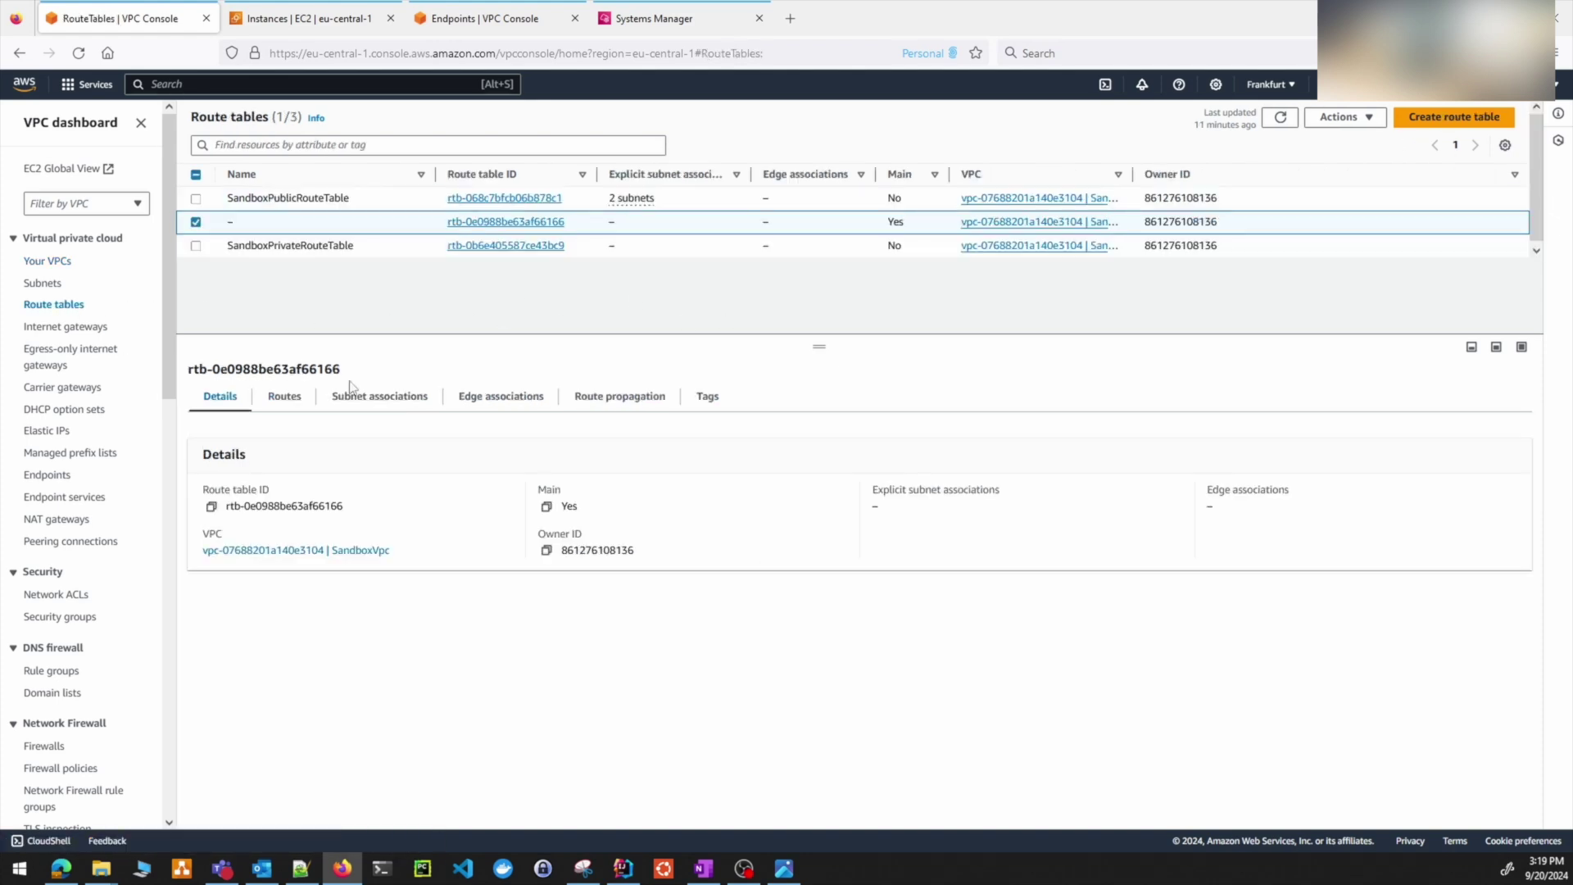
pyautogui.click(195, 222)
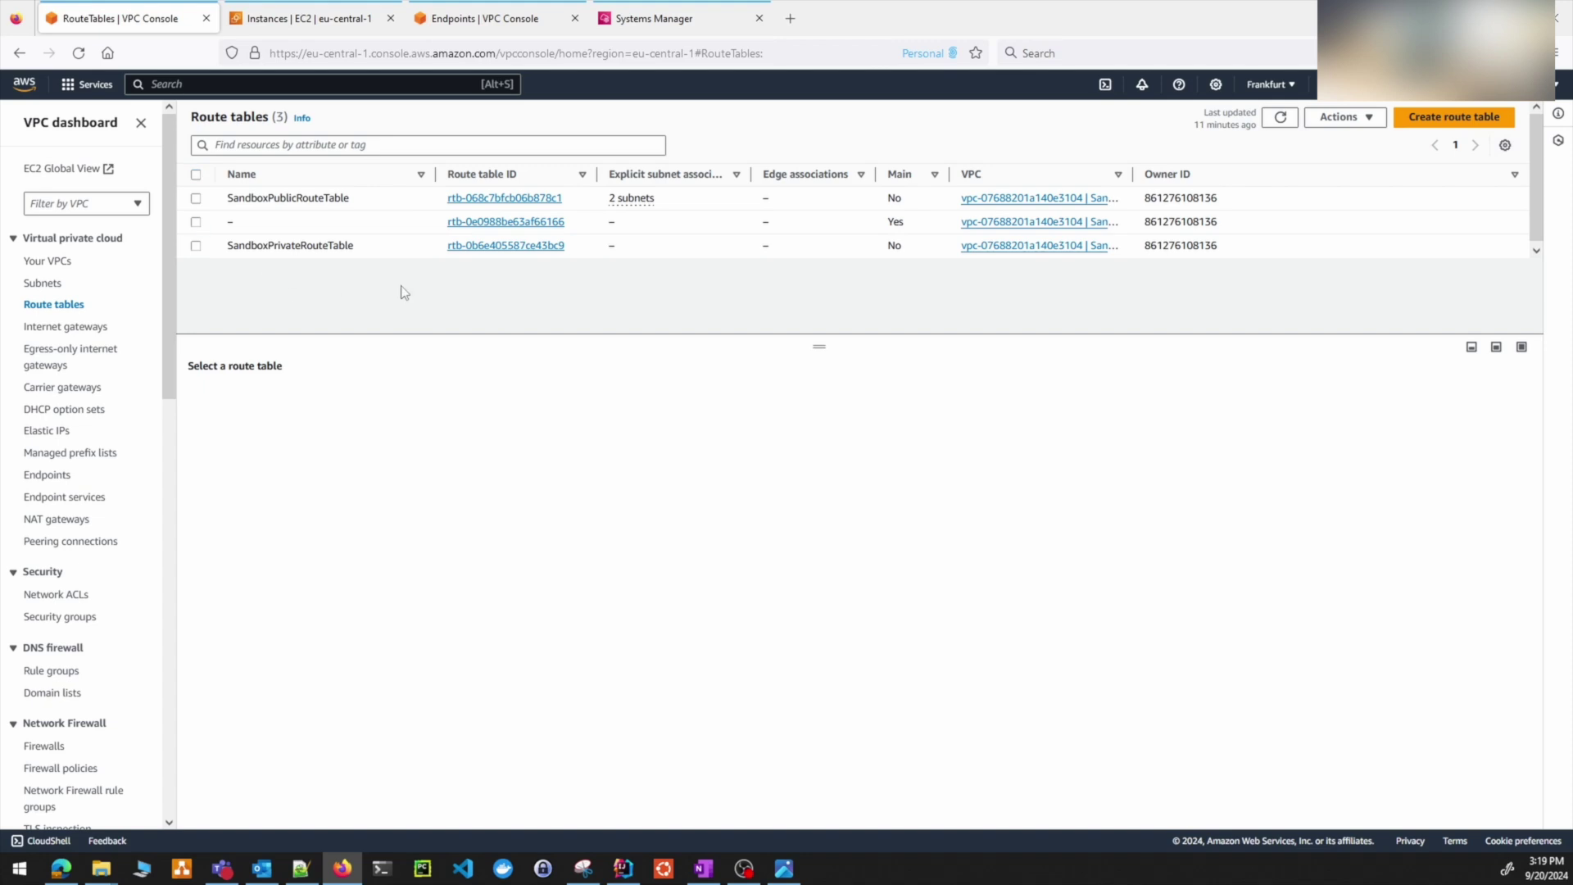
pyautogui.click(240, 199)
pyautogui.click(220, 251)
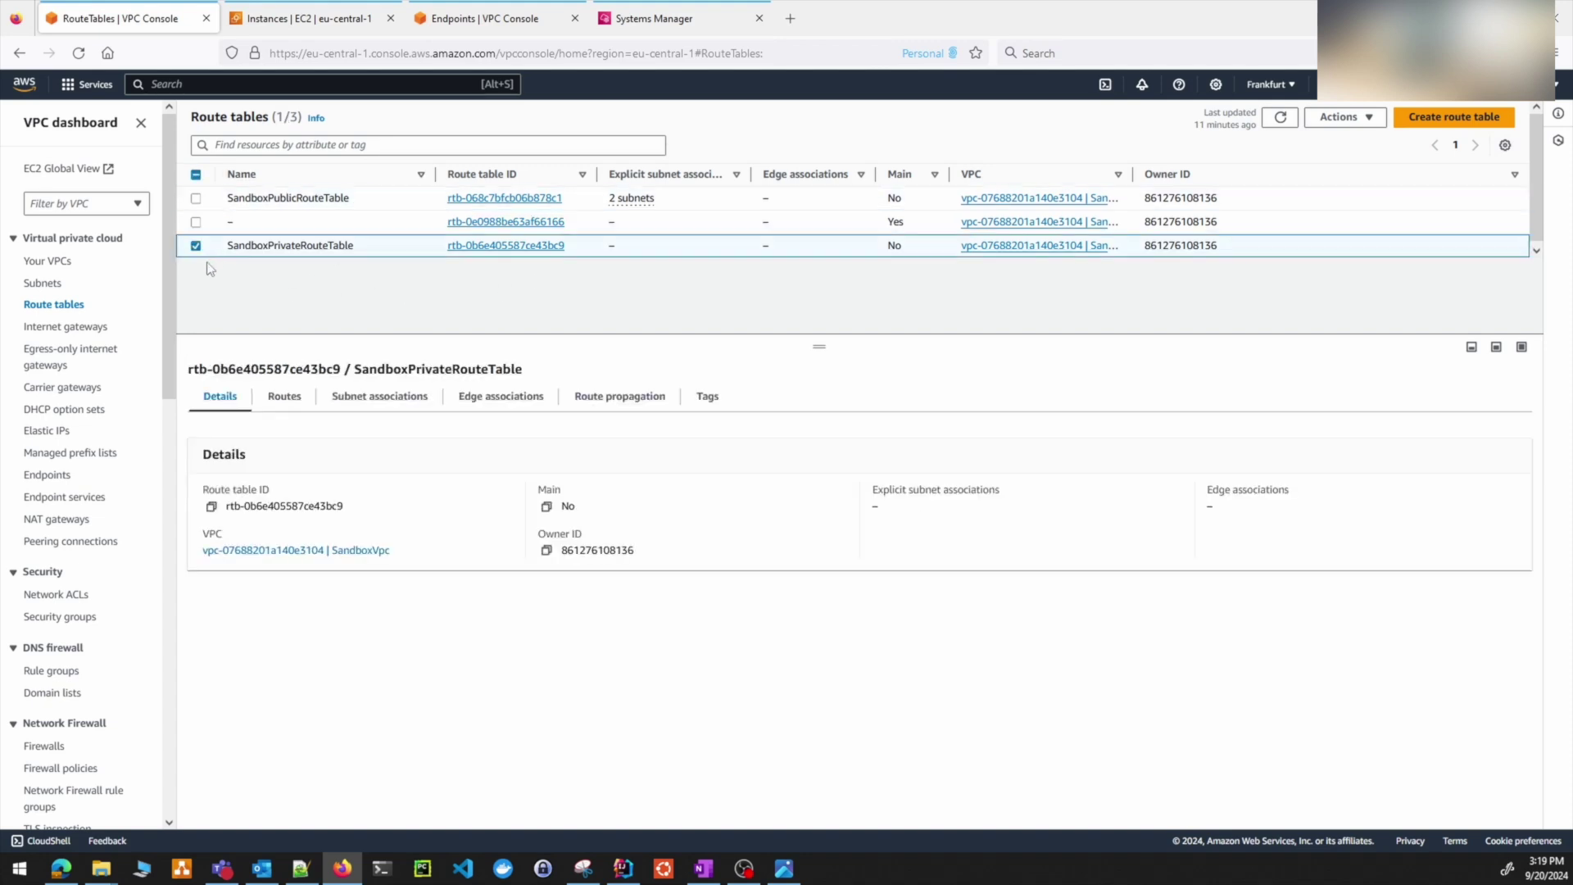
pyautogui.click(197, 222)
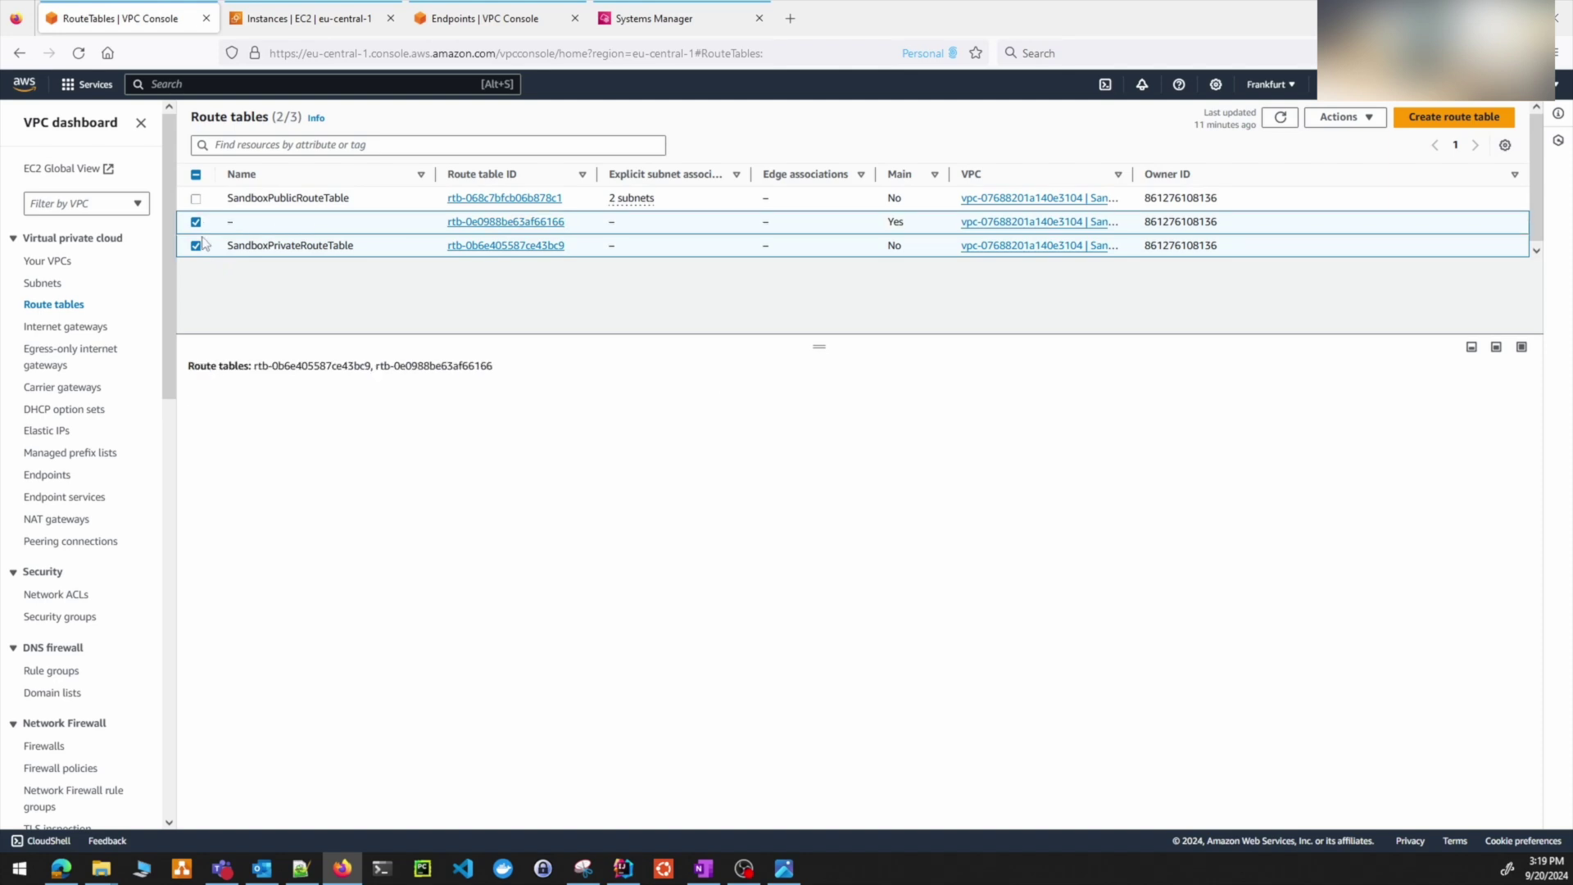
pyautogui.click(196, 223)
pyautogui.click(196, 246)
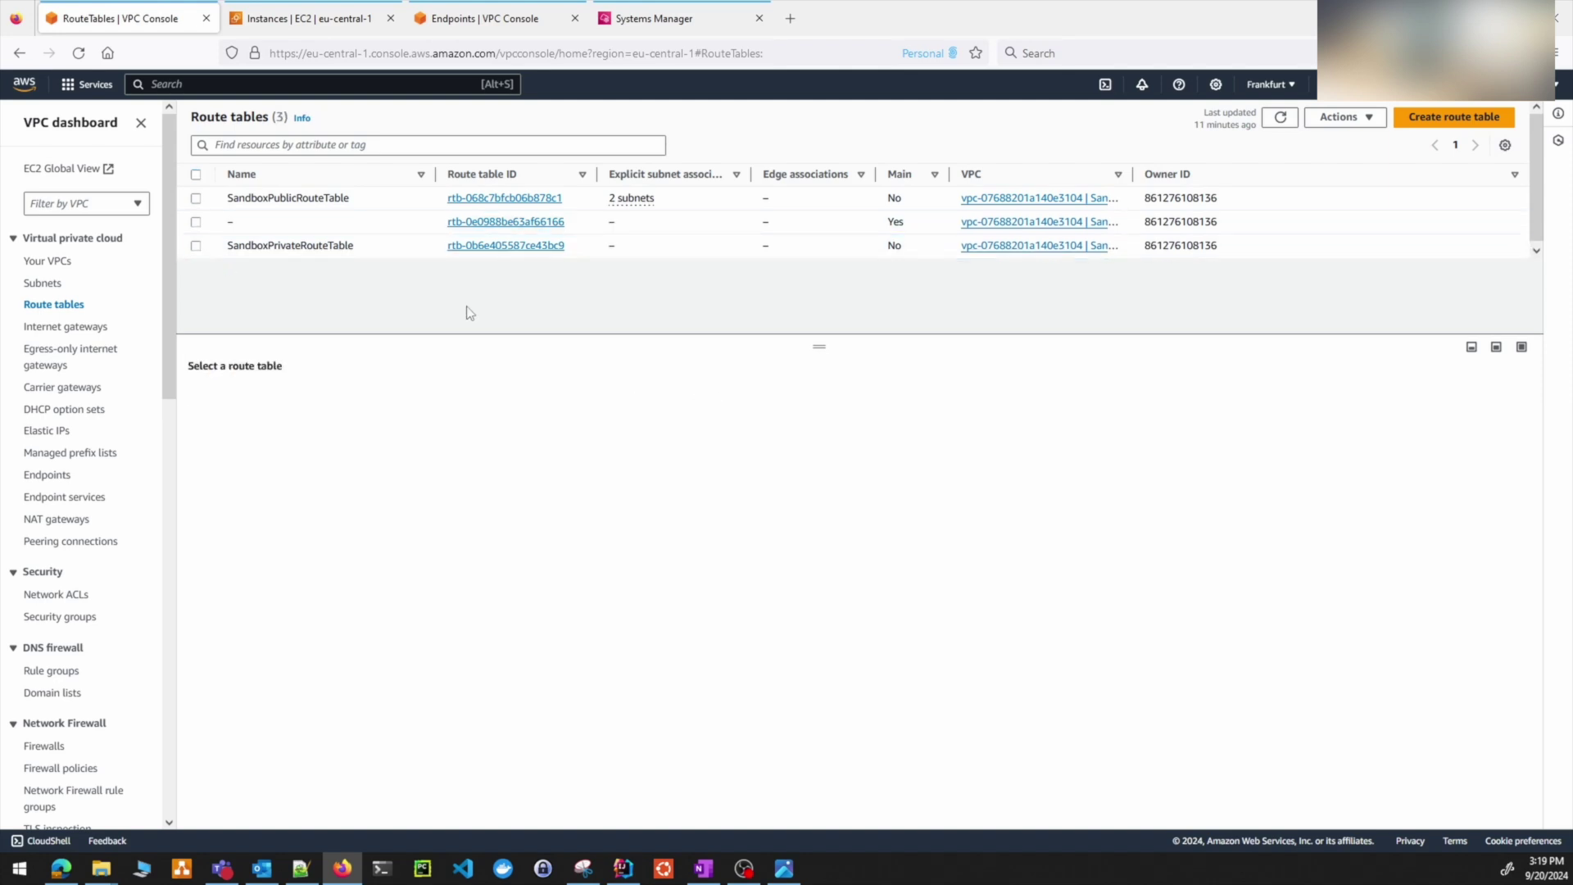
# - Name the unnamed main route table "isolated" and save the name
pyautogui.click(197, 222)
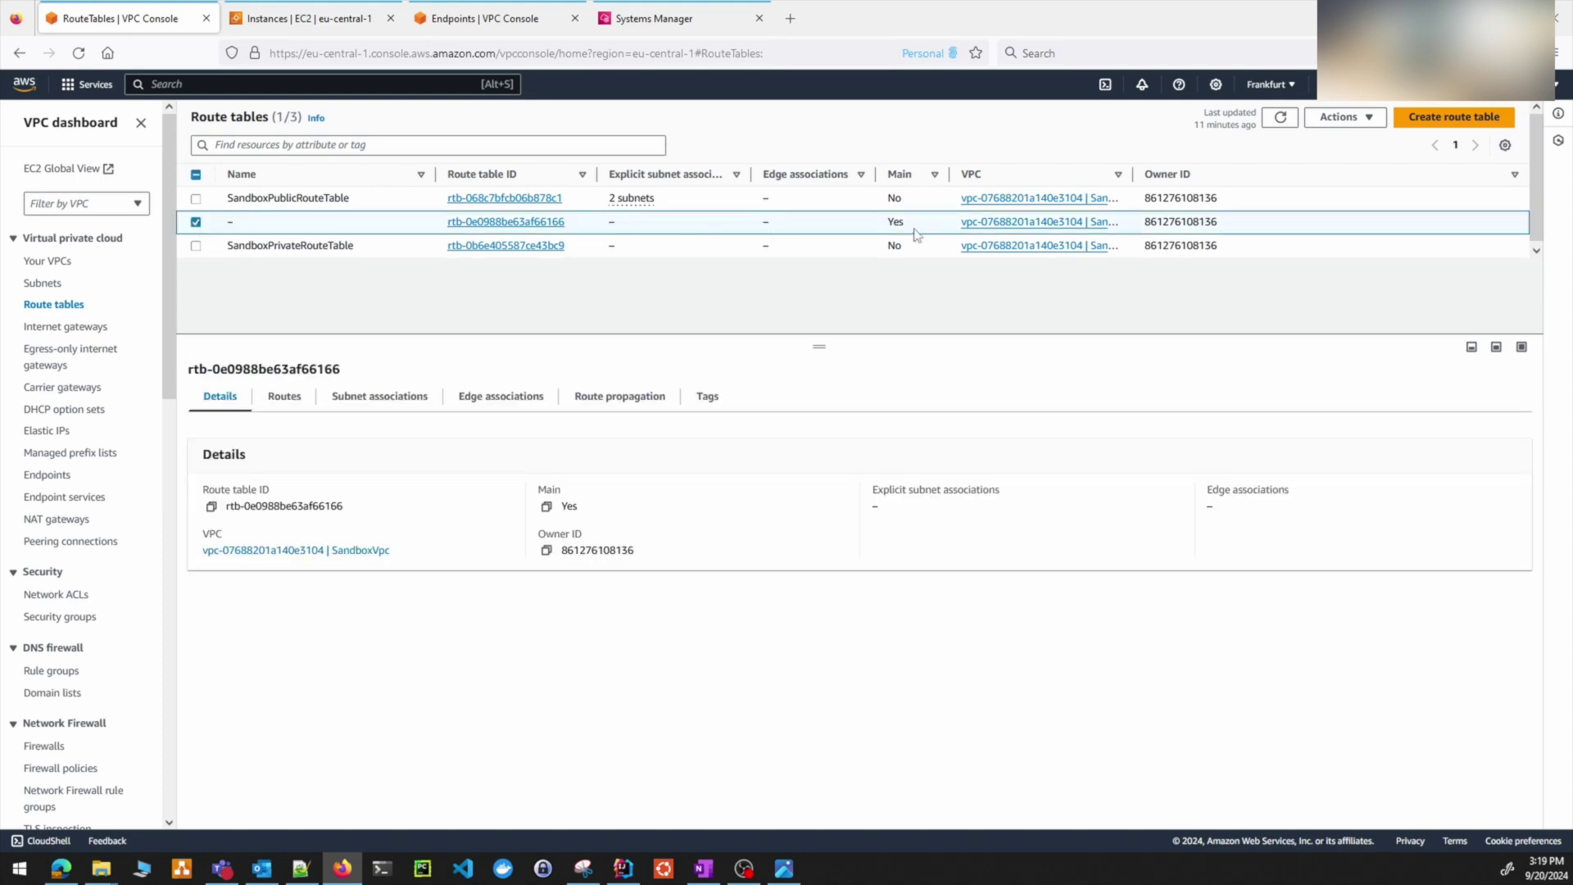
pyautogui.doubleClick(904, 225)
pyautogui.click(196, 222)
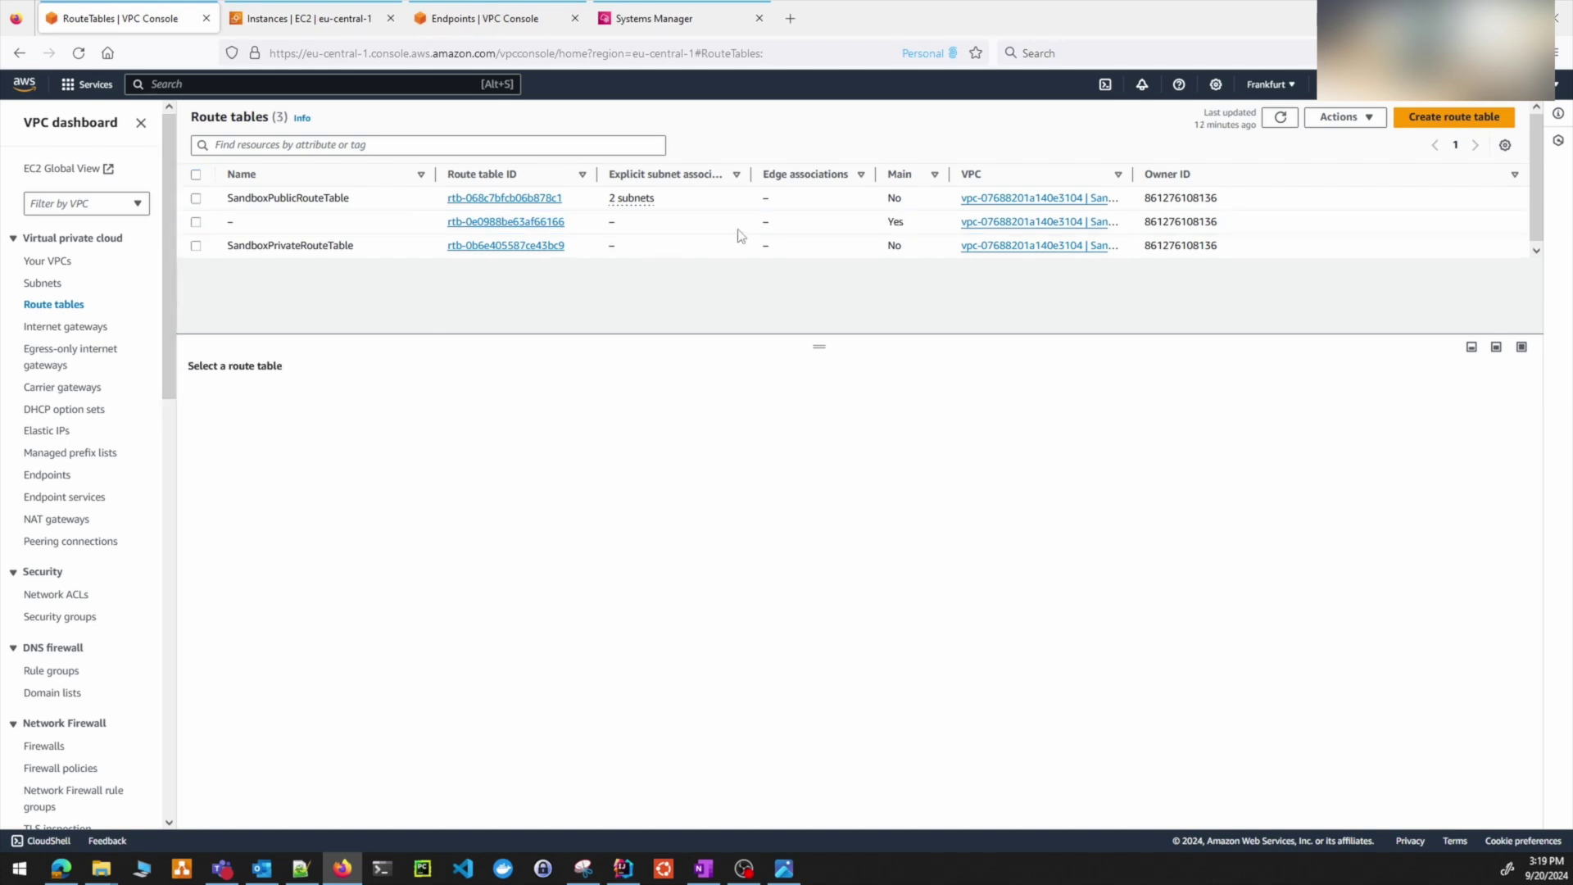
pyautogui.click(243, 224)
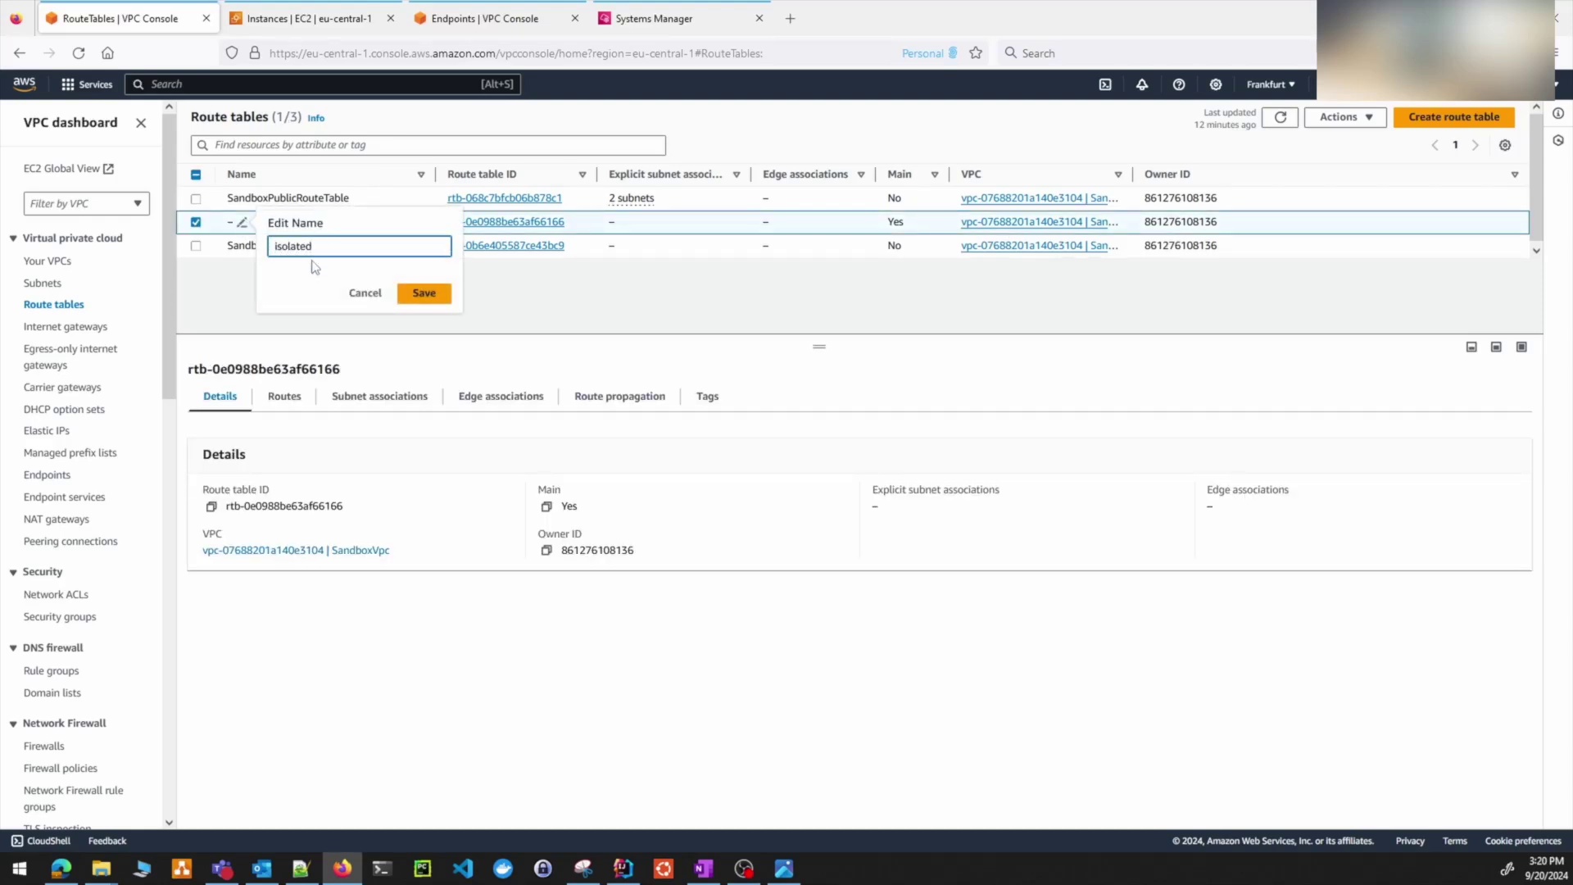
pyautogui.click(424, 294)
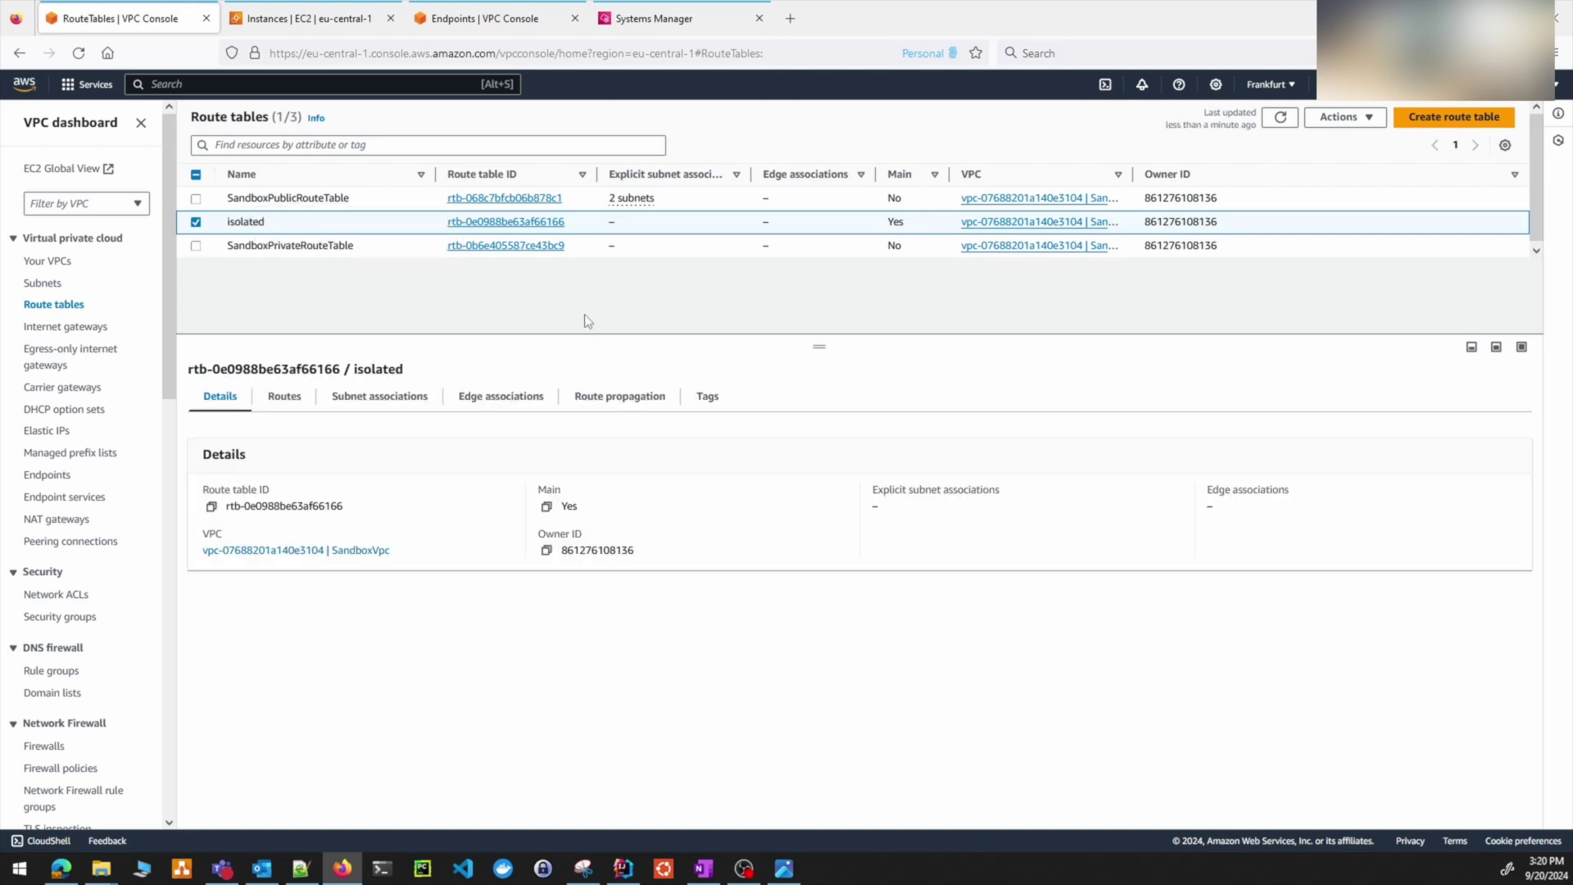
# - Review the routes of the isolated route table, then deselect the table
pyautogui.click(291, 395)
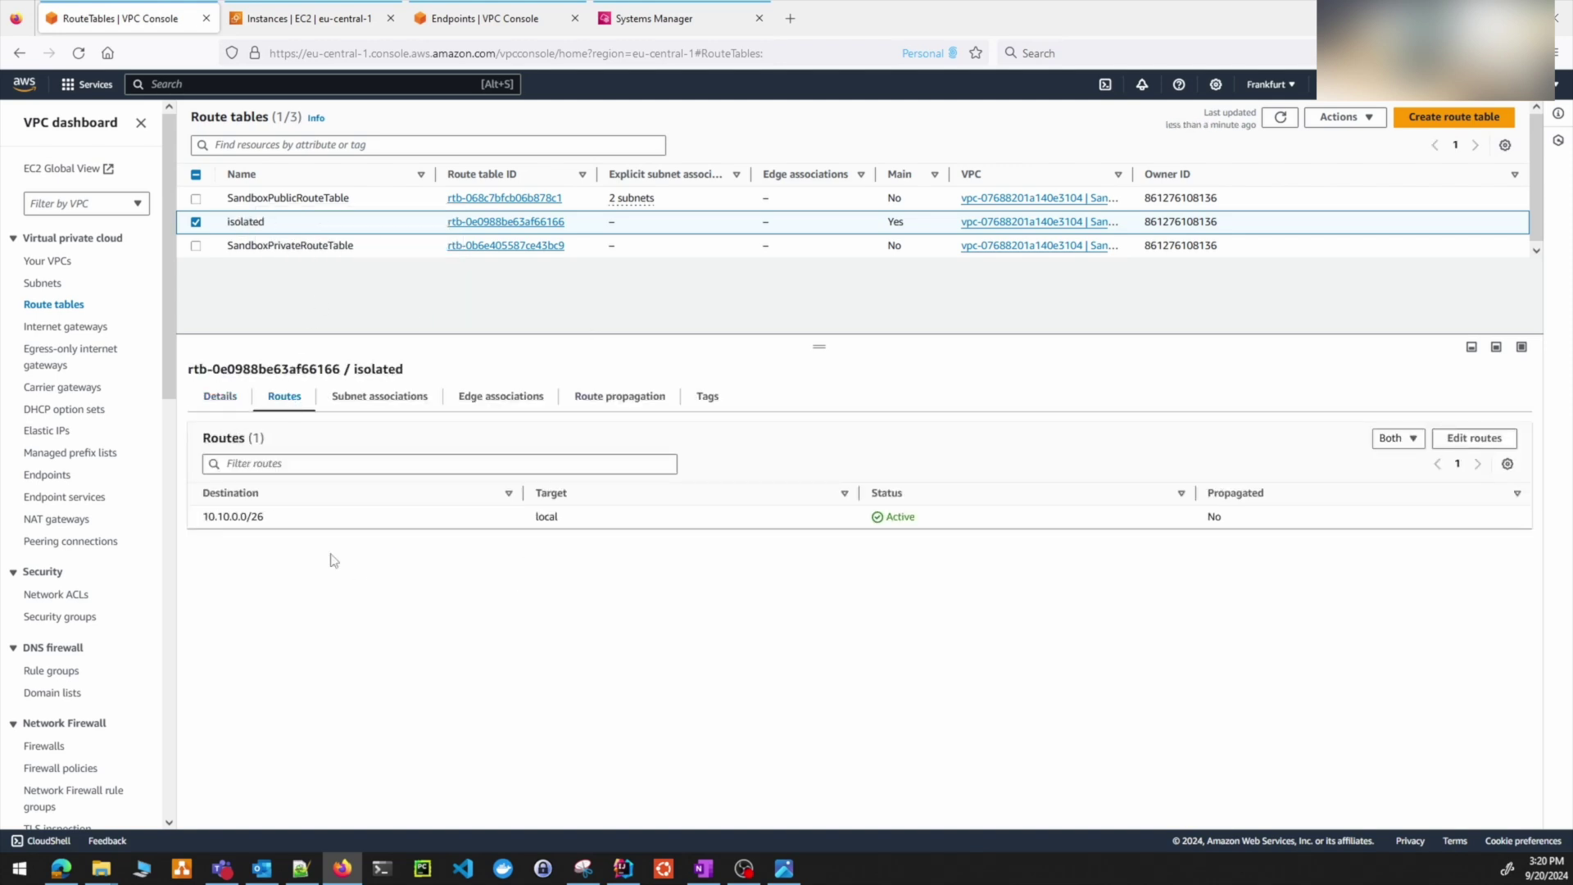
pyautogui.moveTo(206, 517); pyautogui.dragTo(1222, 525)
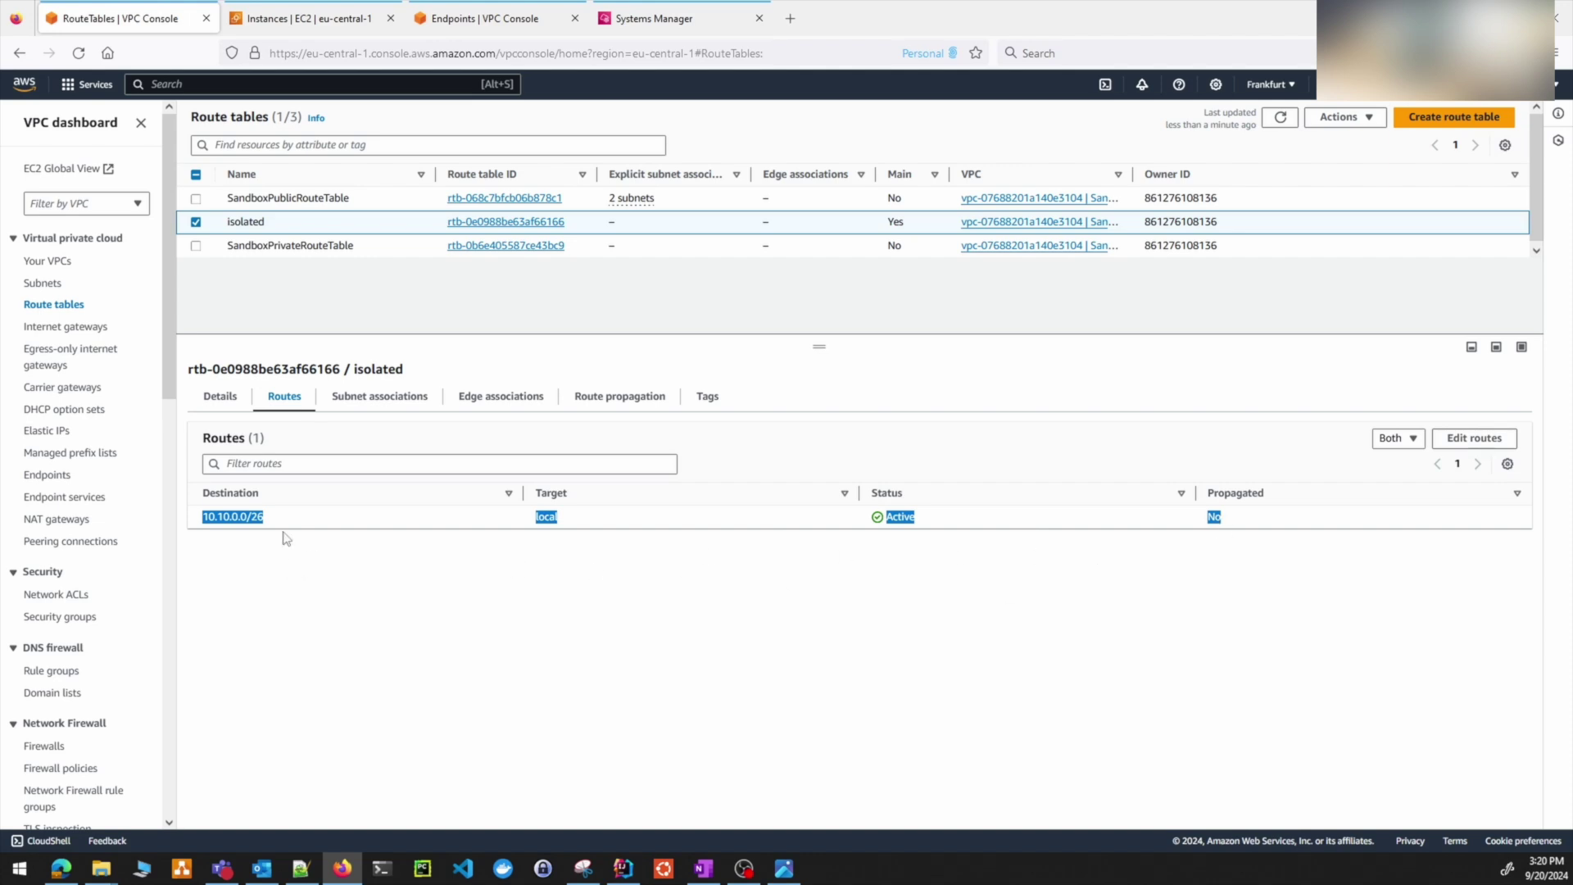
pyautogui.click(196, 222)
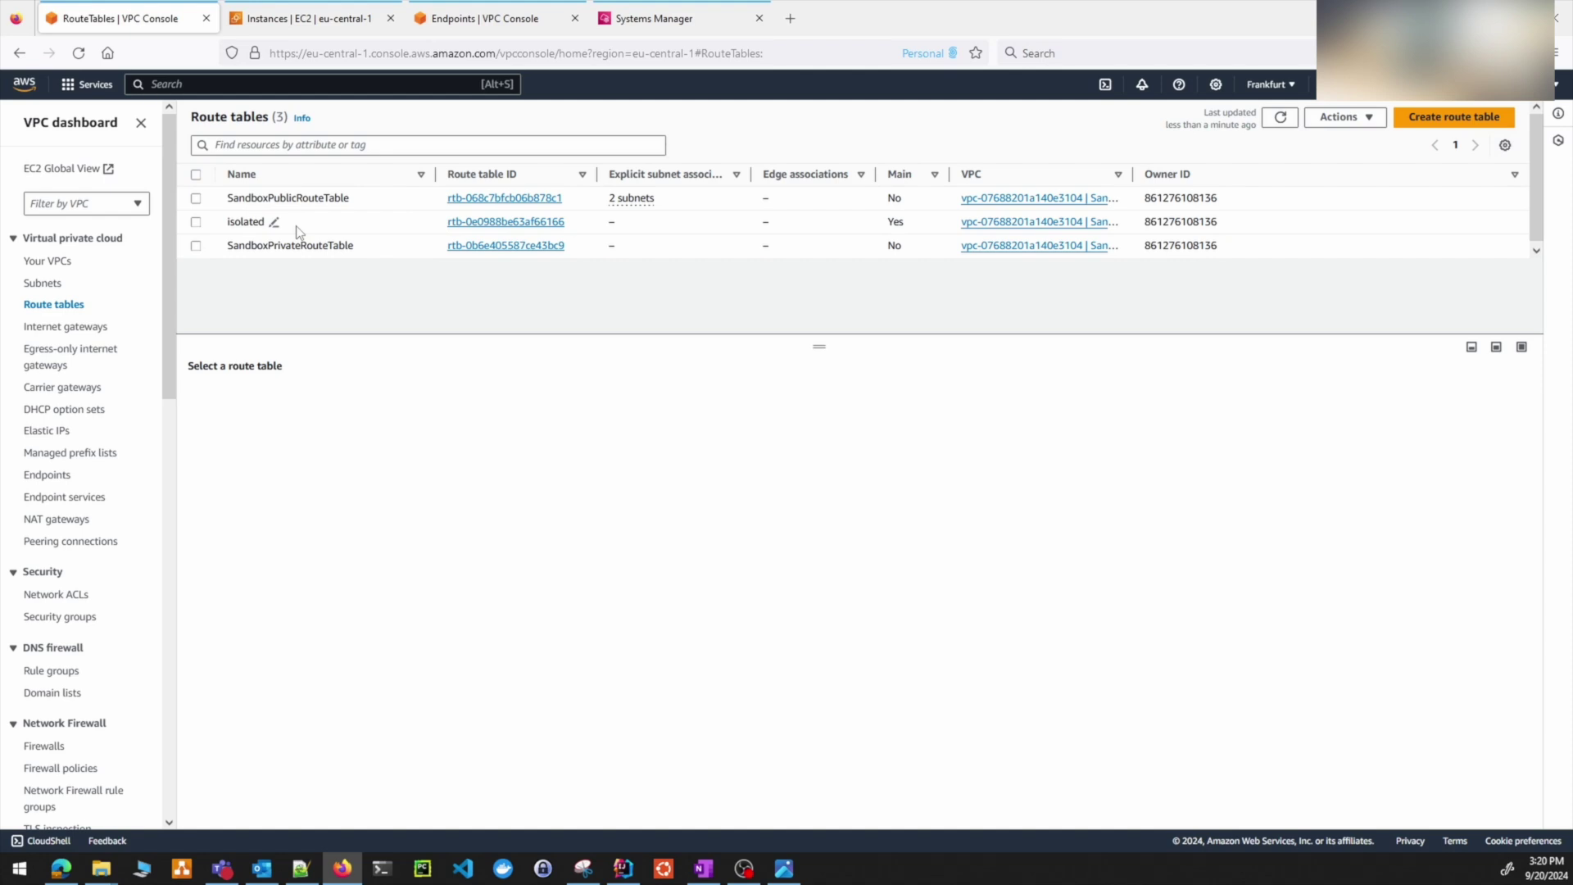
# - Check the explicit subnet associations of SandboxPublicRouteTable, starting with SandboxPublicA
pyautogui.click(204, 201)
pyautogui.click(352, 403)
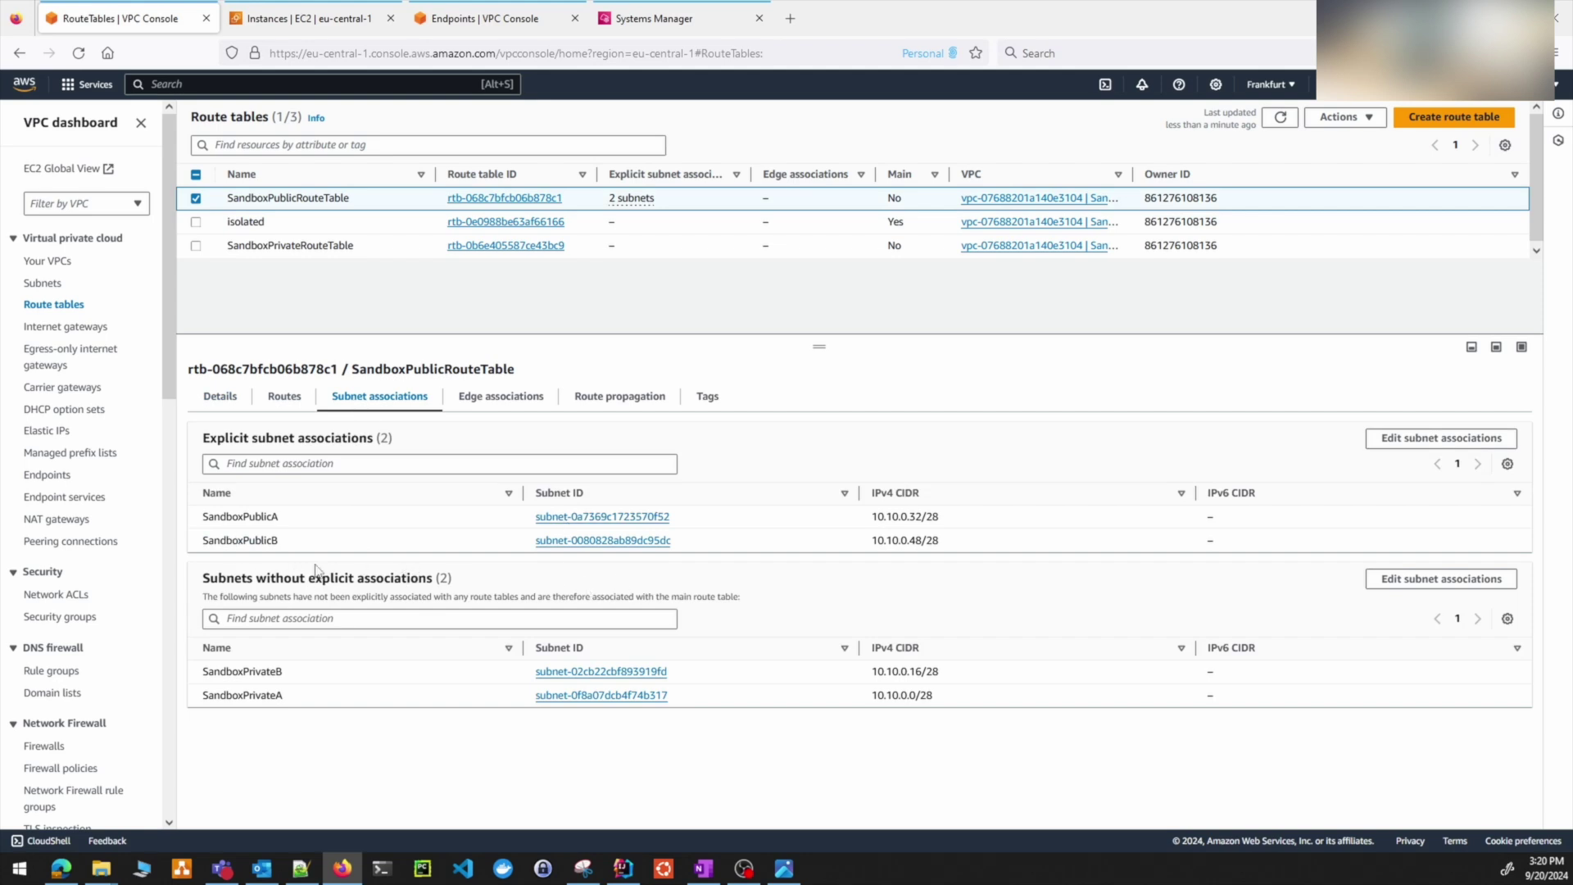
pyautogui.moveTo(205, 523); pyautogui.dragTo(364, 523)
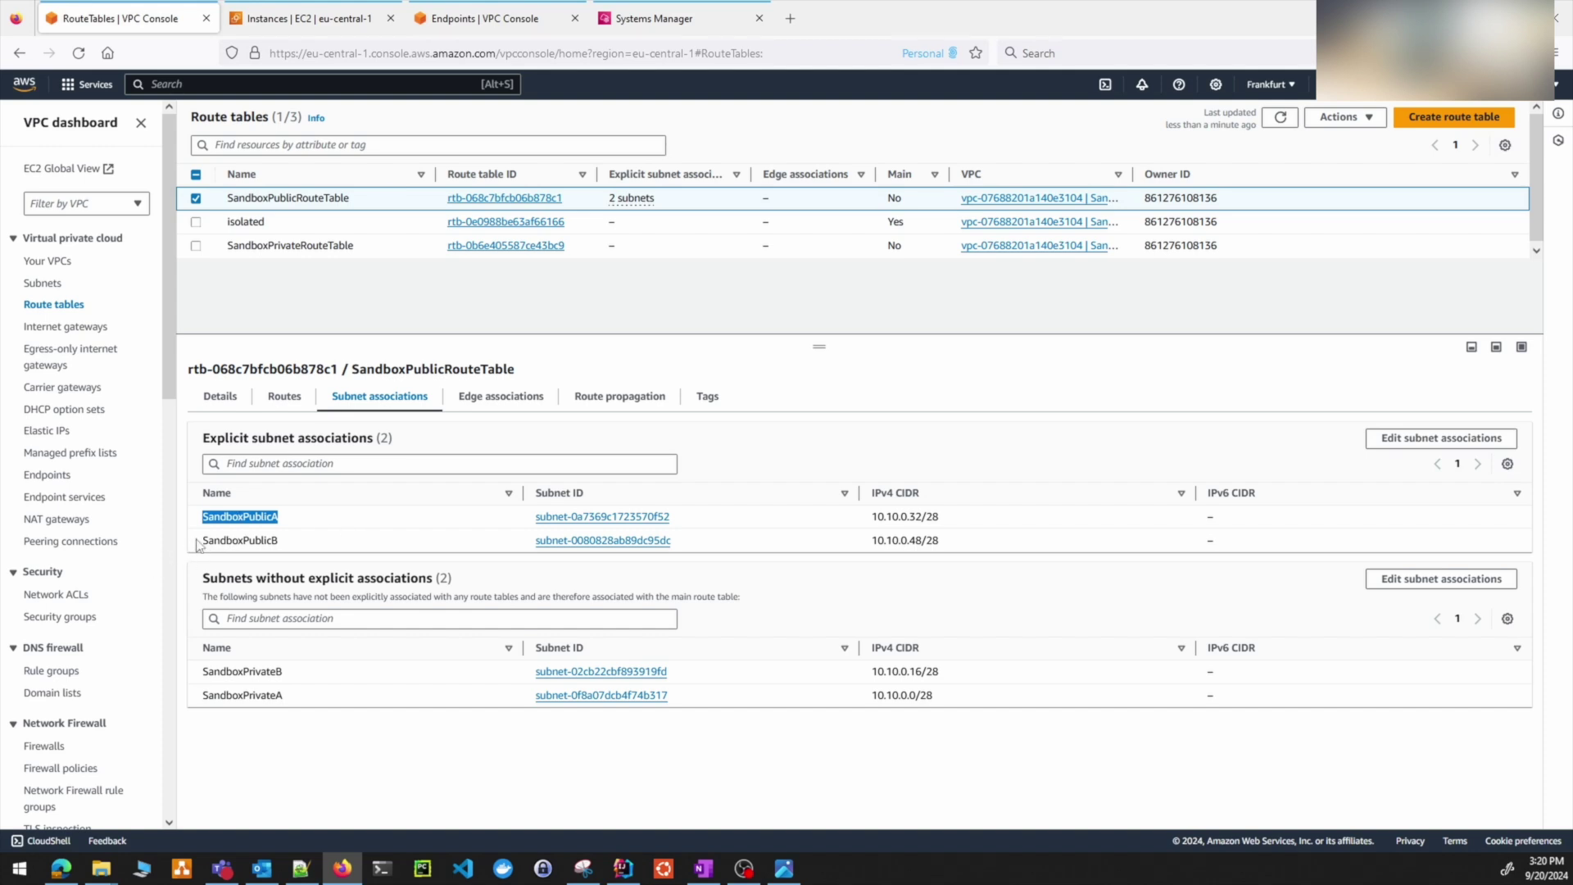
# - Check the SandboxPublicB association and review the local and 0.0.0.0/0 routes of SandboxPublicRouteTable, leaving the table deselected
pyautogui.moveTo(197, 542); pyautogui.dragTo(422, 545)
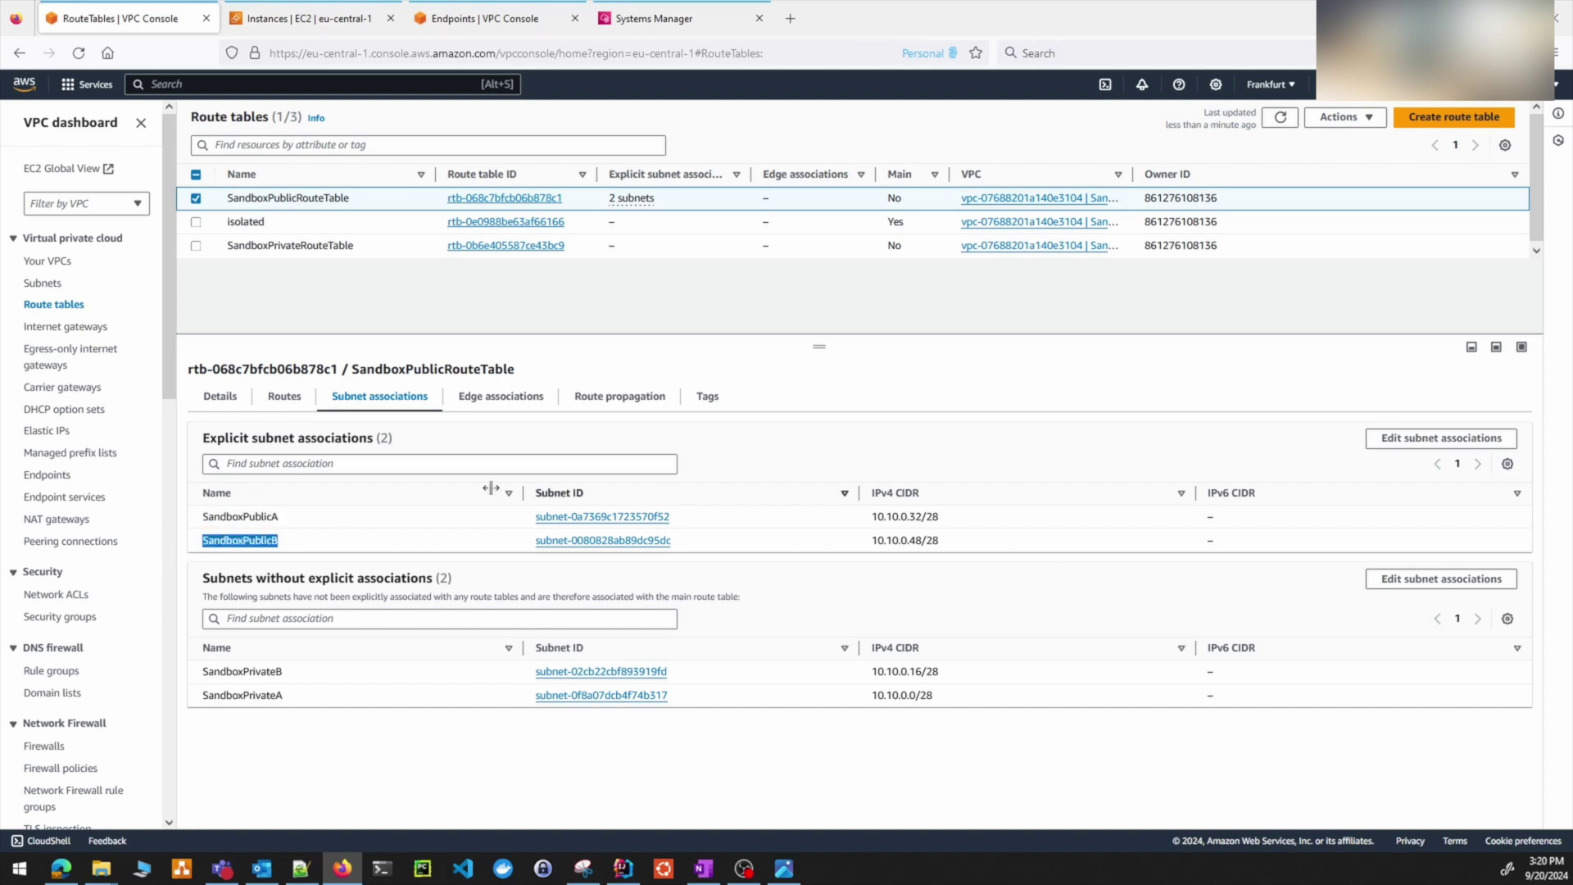
pyautogui.click(281, 397)
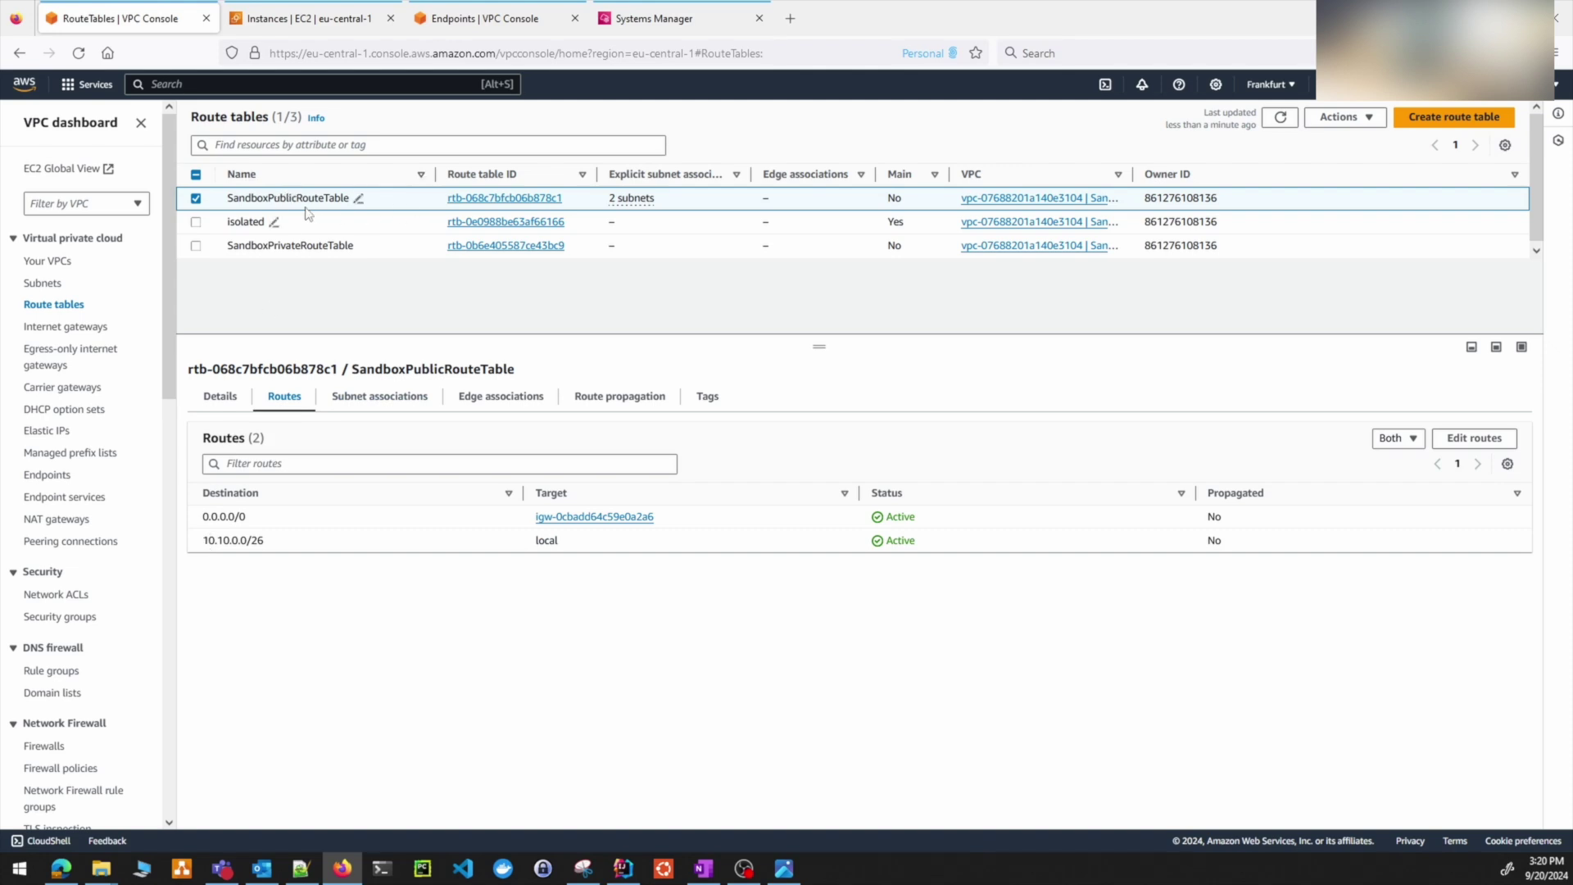
pyautogui.moveTo(202, 541); pyautogui.dragTo(1225, 559)
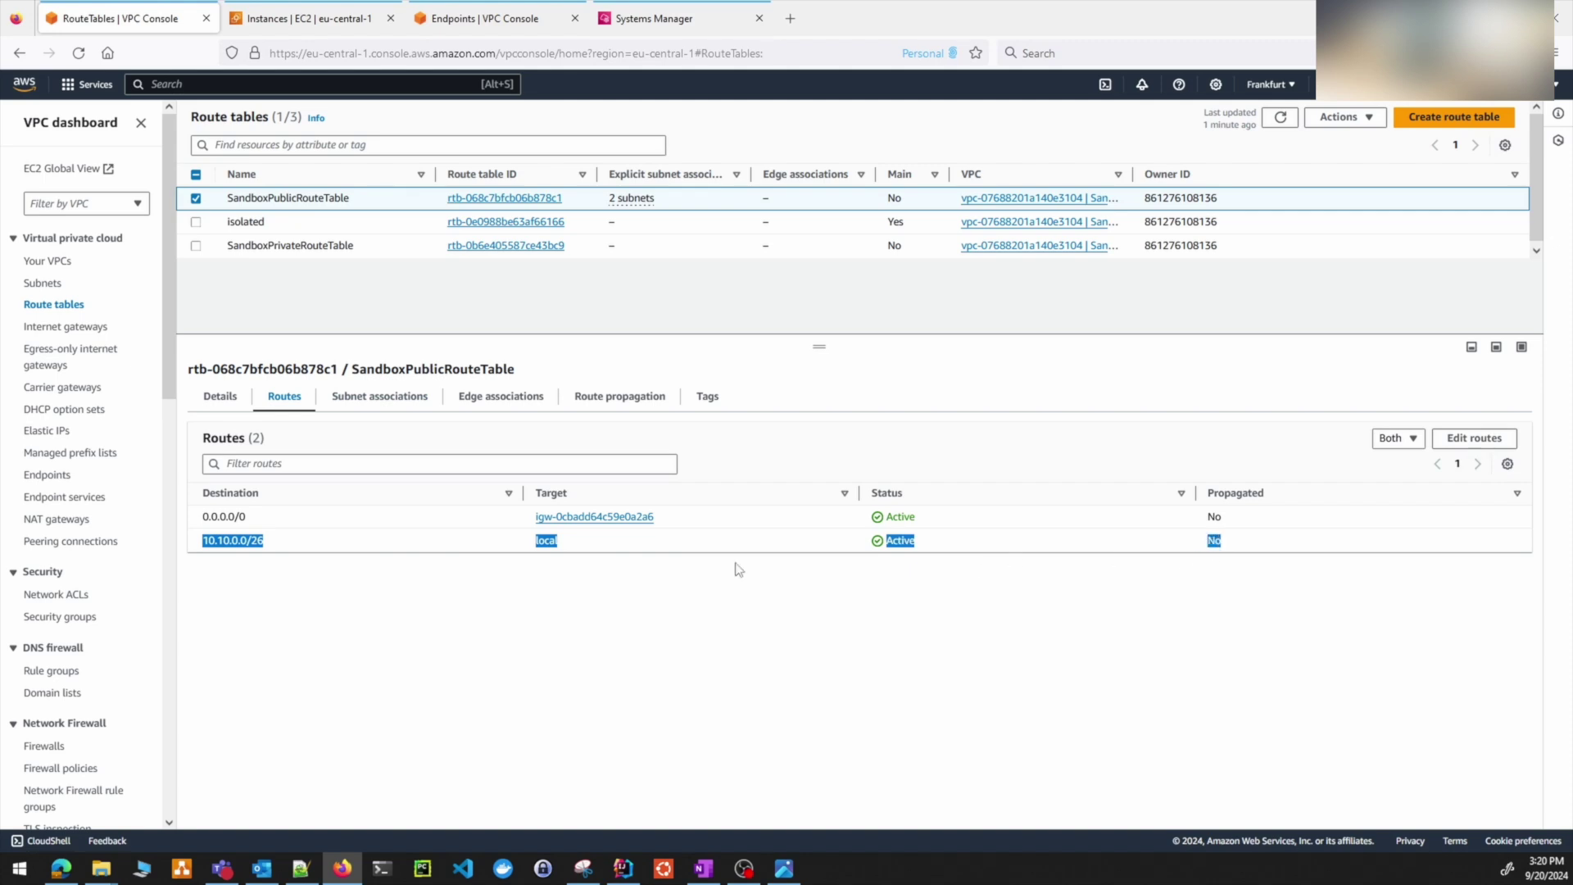
pyautogui.moveTo(209, 519); pyautogui.dragTo(303, 518)
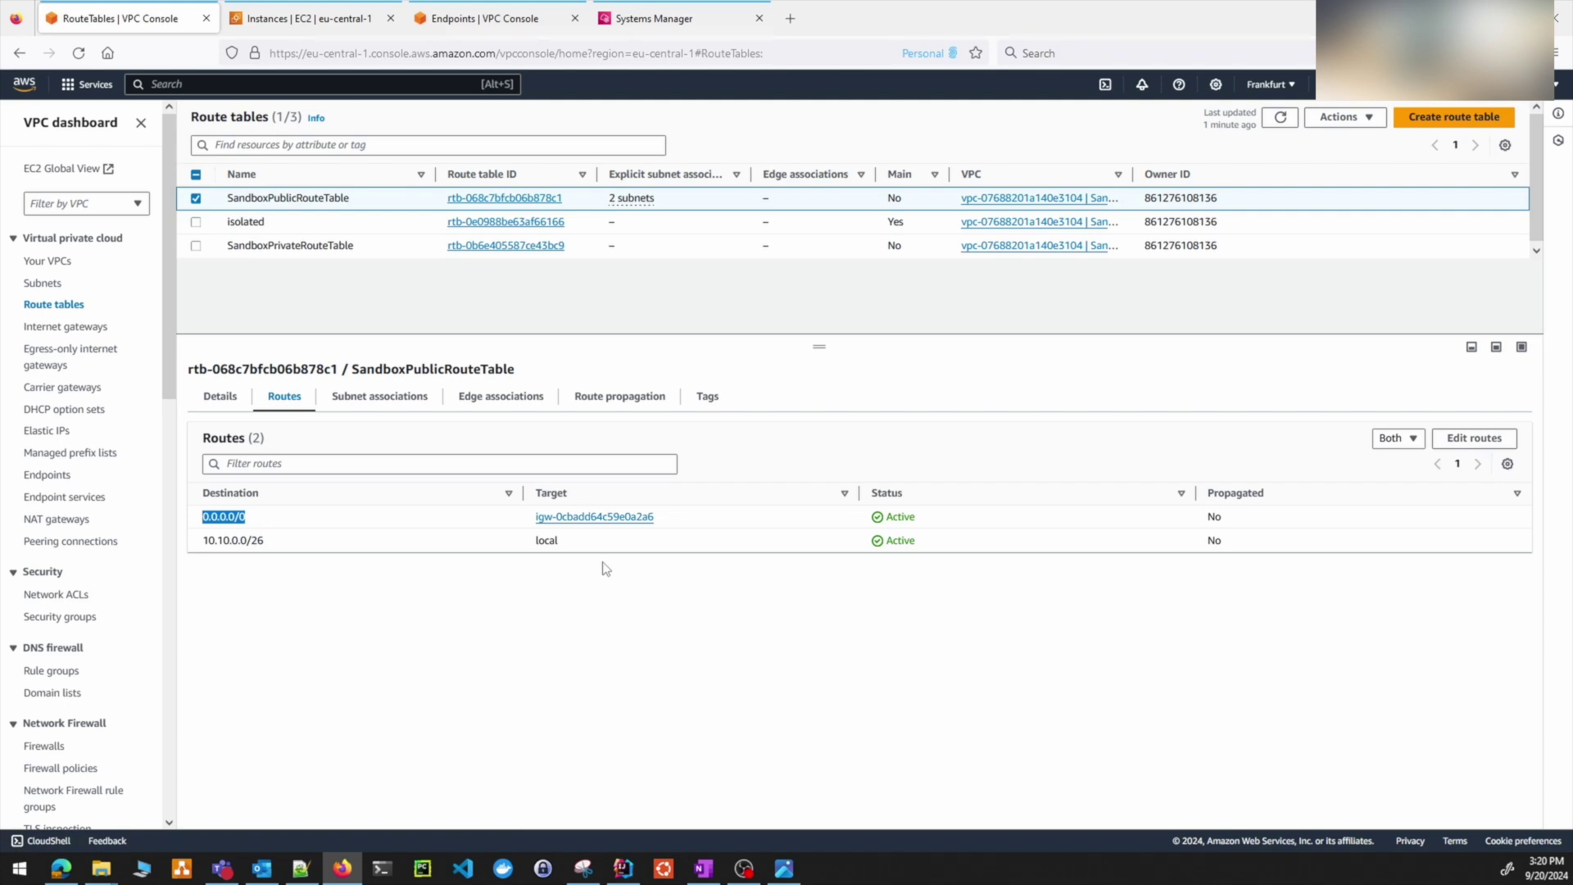
pyautogui.click(196, 199)
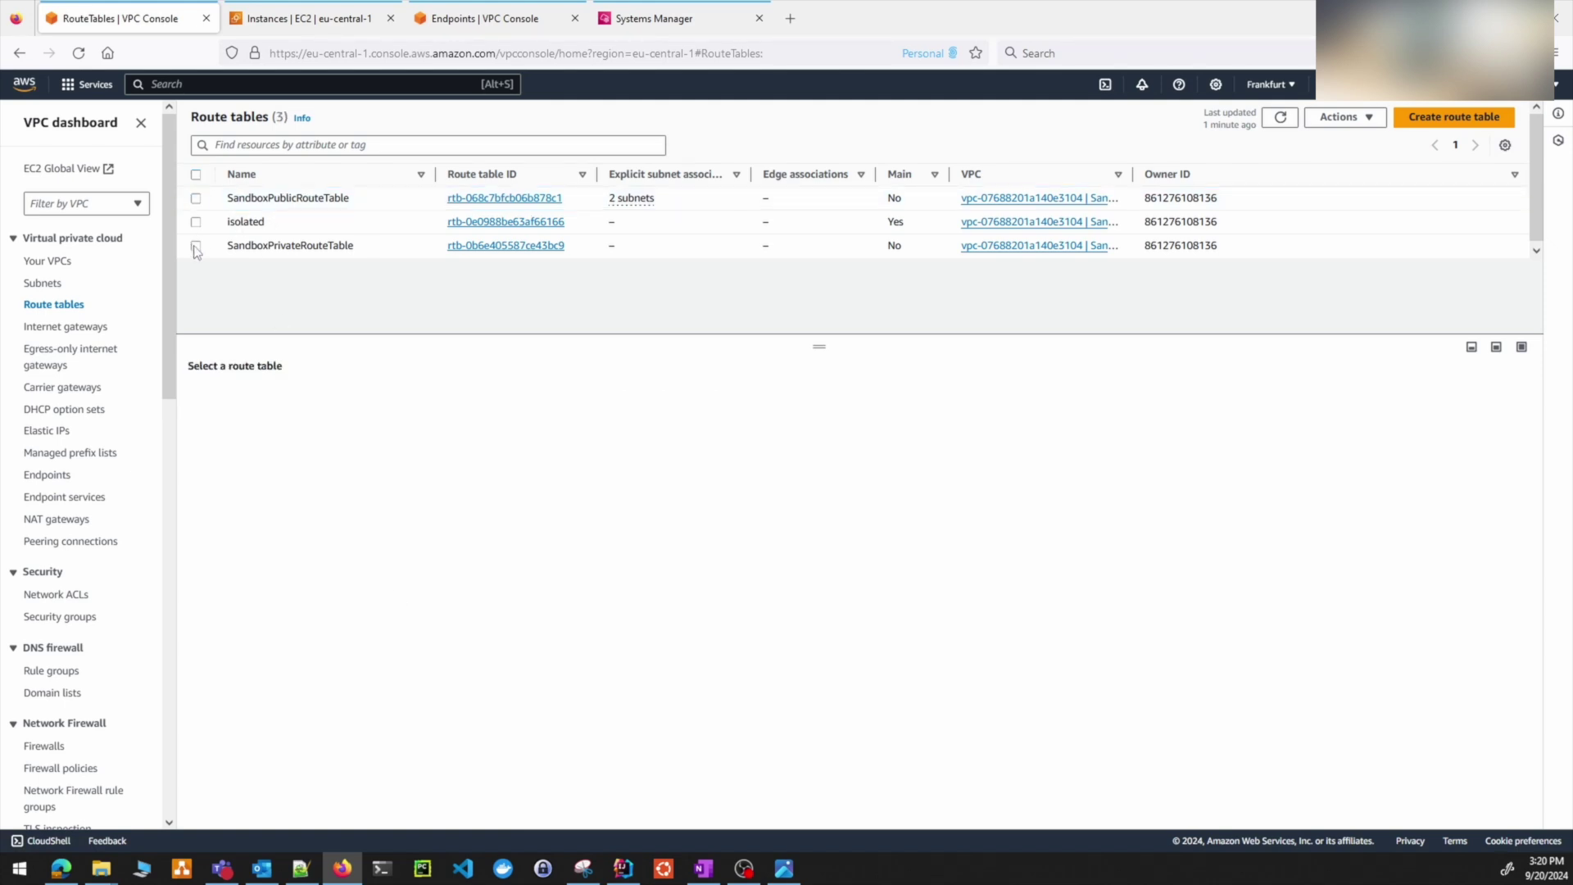
# - Review the local and 0.0.0.0/0 routes of SandboxPrivateRouteTable
pyautogui.click(195, 246)
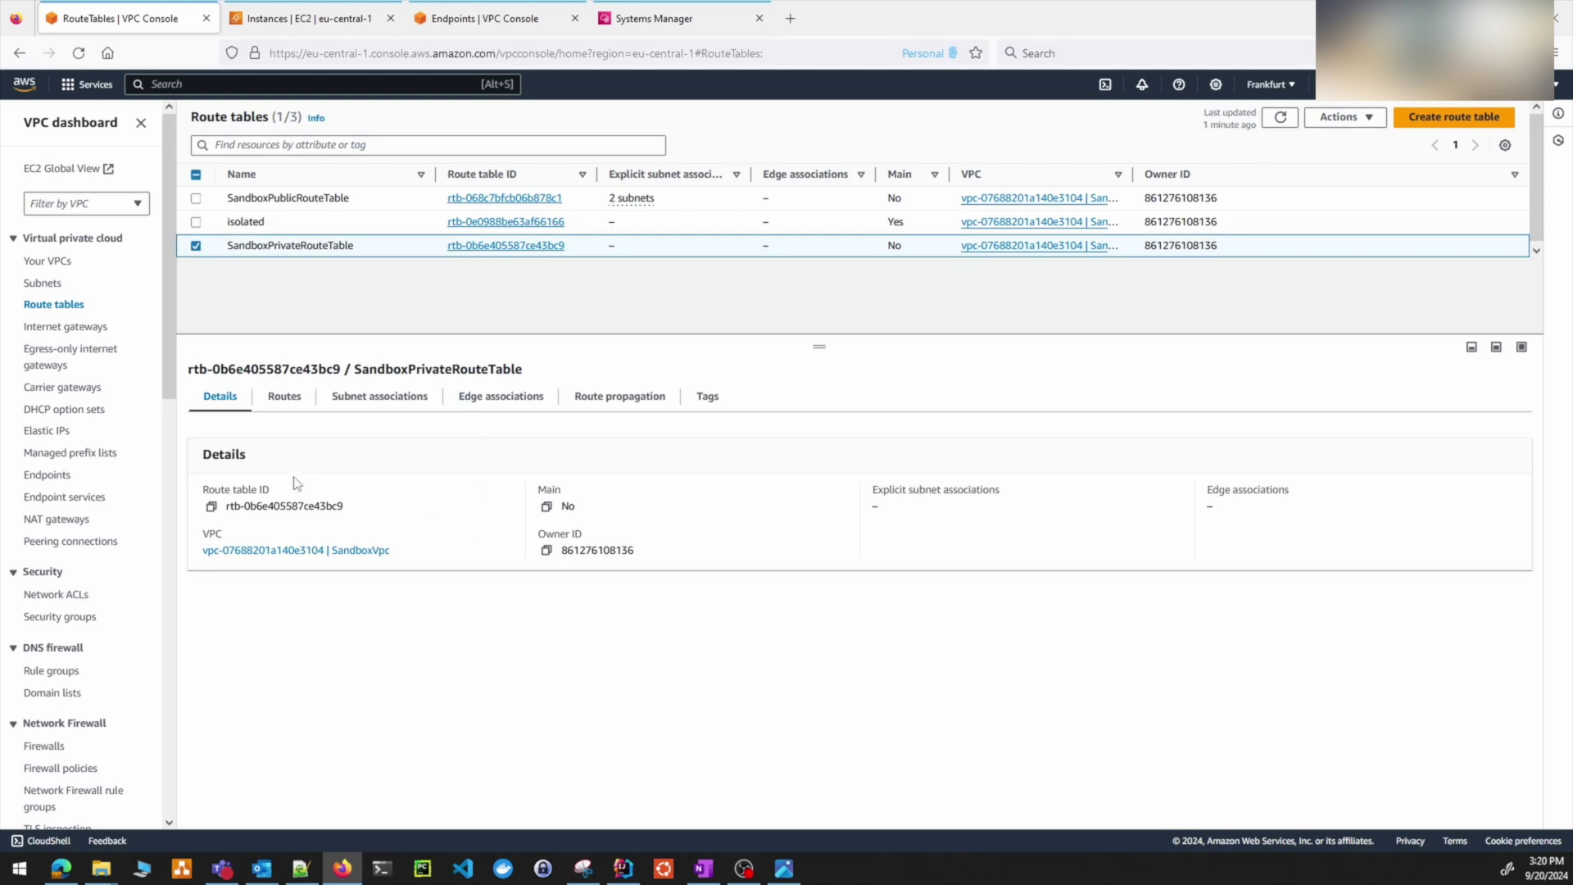
pyautogui.click(286, 397)
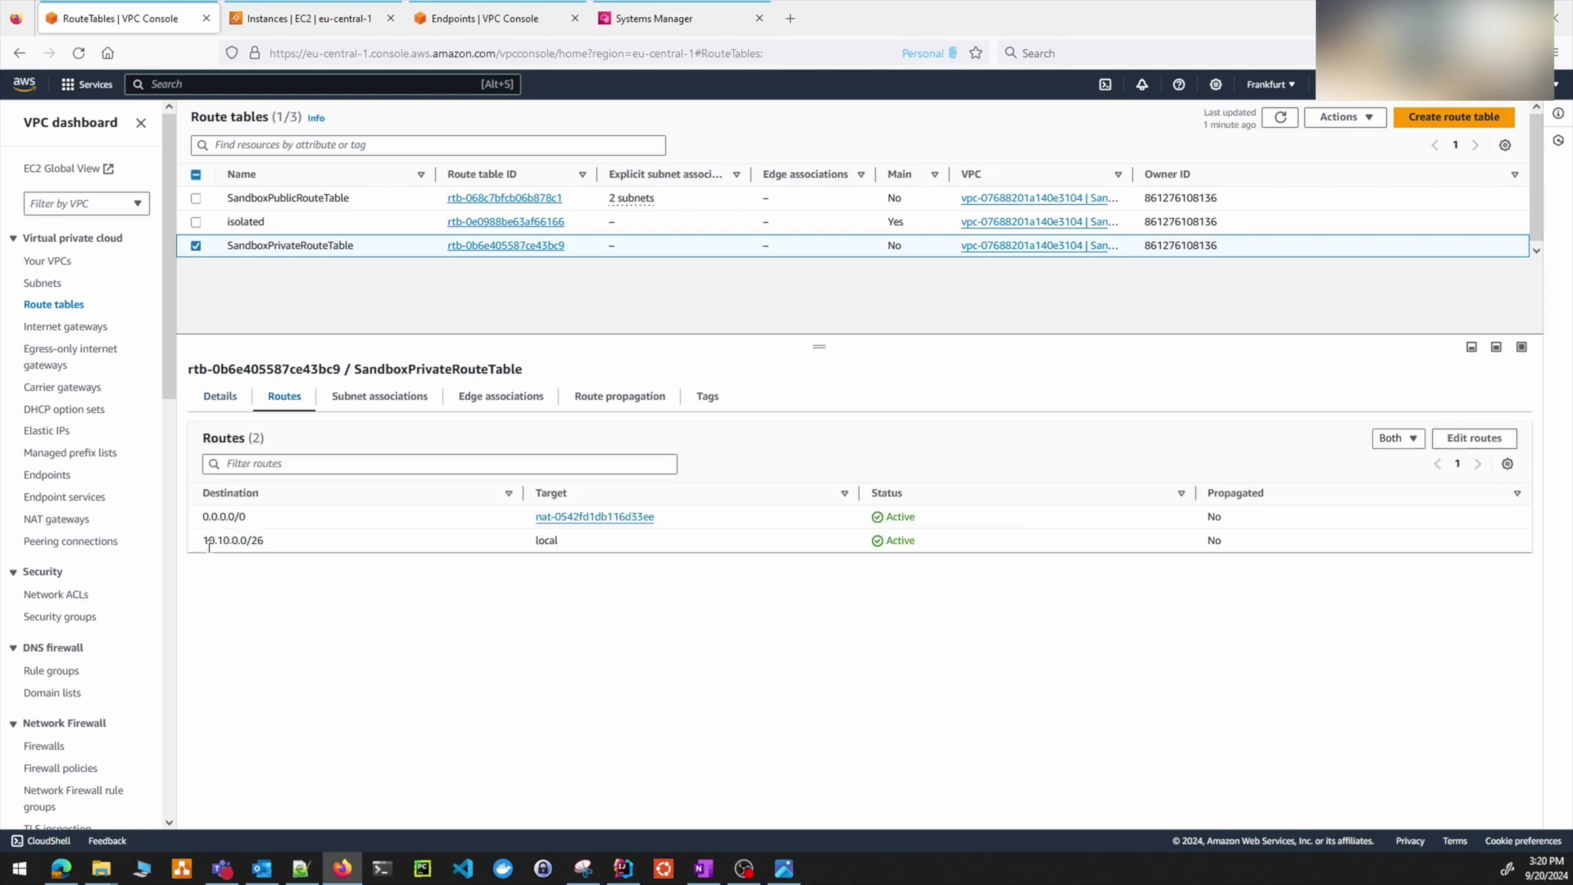
pyautogui.moveTo(204, 553); pyautogui.dragTo(918, 536)
pyautogui.click(1213, 518)
pyautogui.tripleClick(1242, 533)
pyautogui.moveTo(205, 518); pyautogui.dragTo(718, 514)
pyautogui.click(718, 515)
# - Examine the reference resource map in Capture.PNG at full window size, and return to the route tables in the browser
pyautogui.click(784, 869)
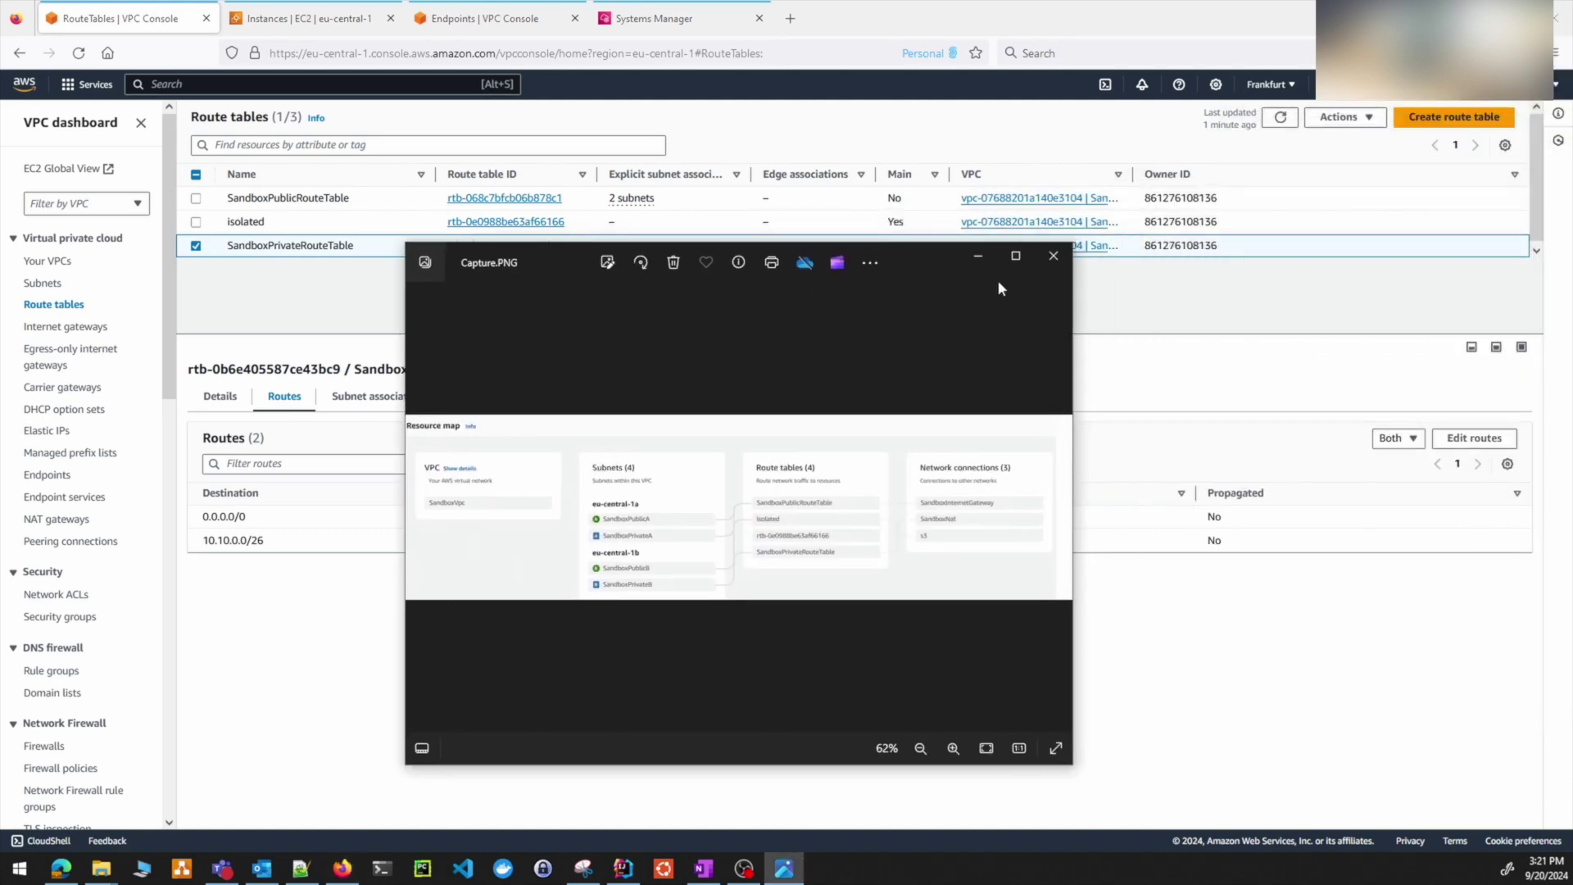
pyautogui.click(1016, 257)
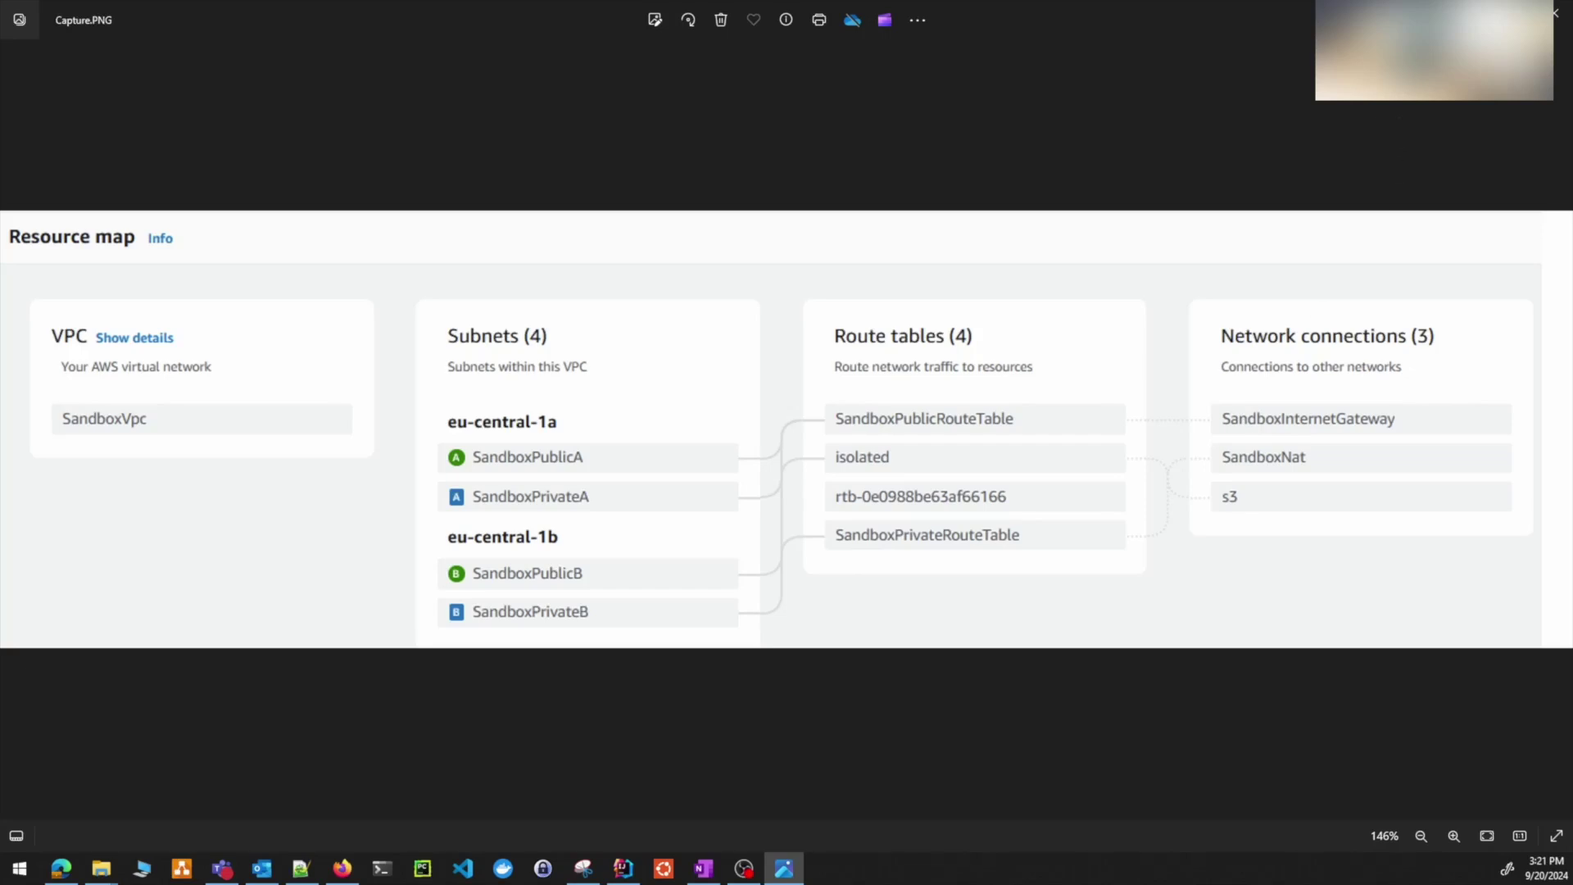
pyautogui.hotkey('alt', 'Tab')
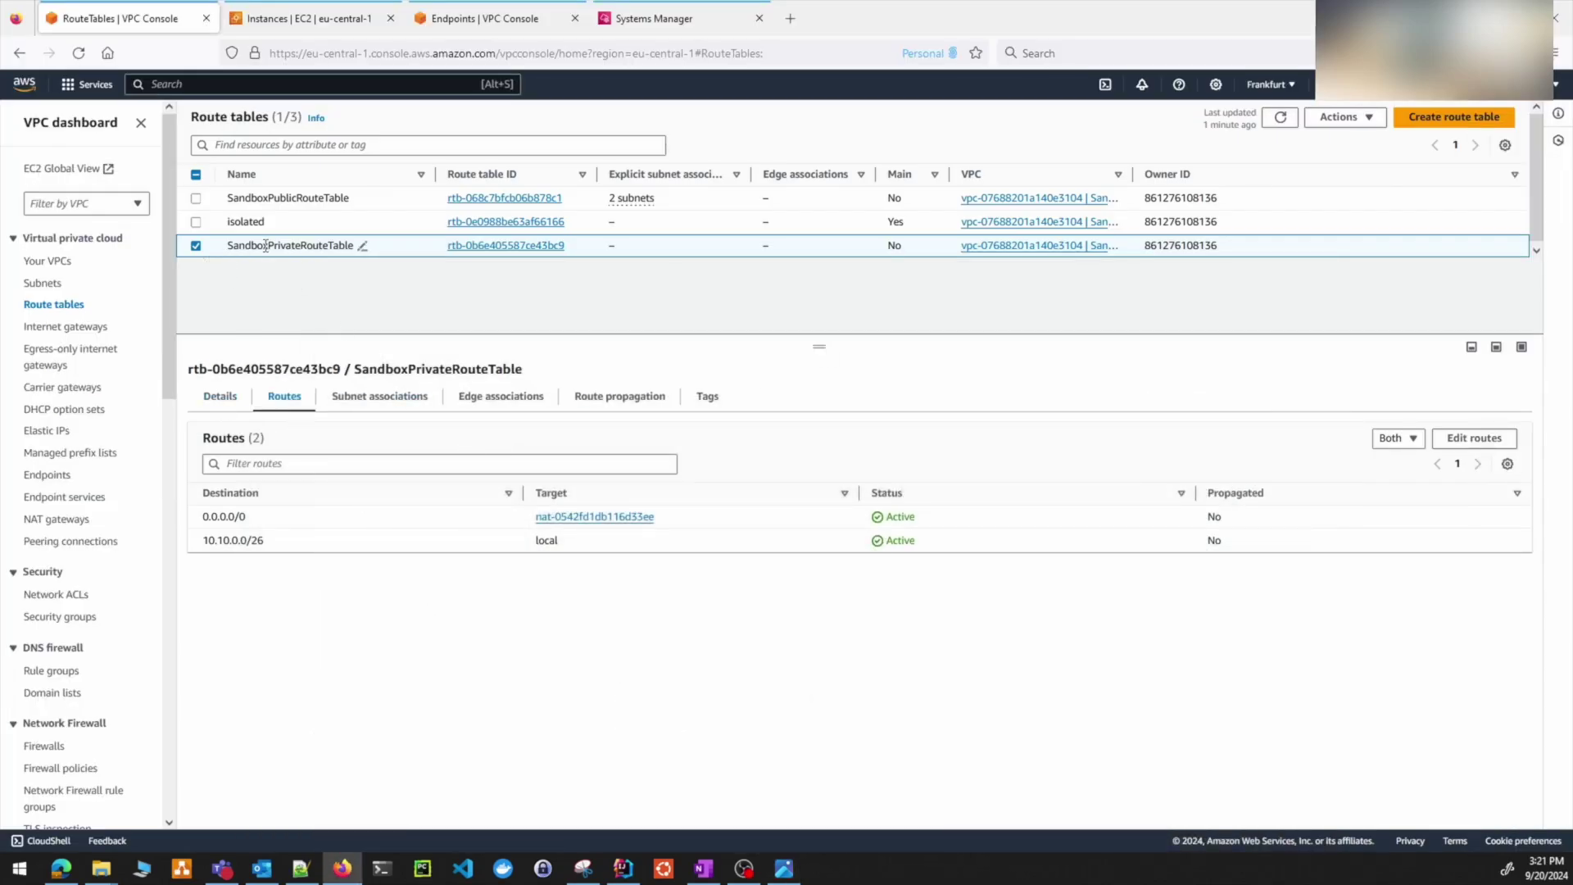
# - Check SandboxPrivateRouteTable's NAT route and its subnet associations, including SandboxPrivateA among the subnets without explicit associations
pyautogui.moveTo(204, 527); pyautogui.dragTo(698, 520)
pyautogui.click(344, 410)
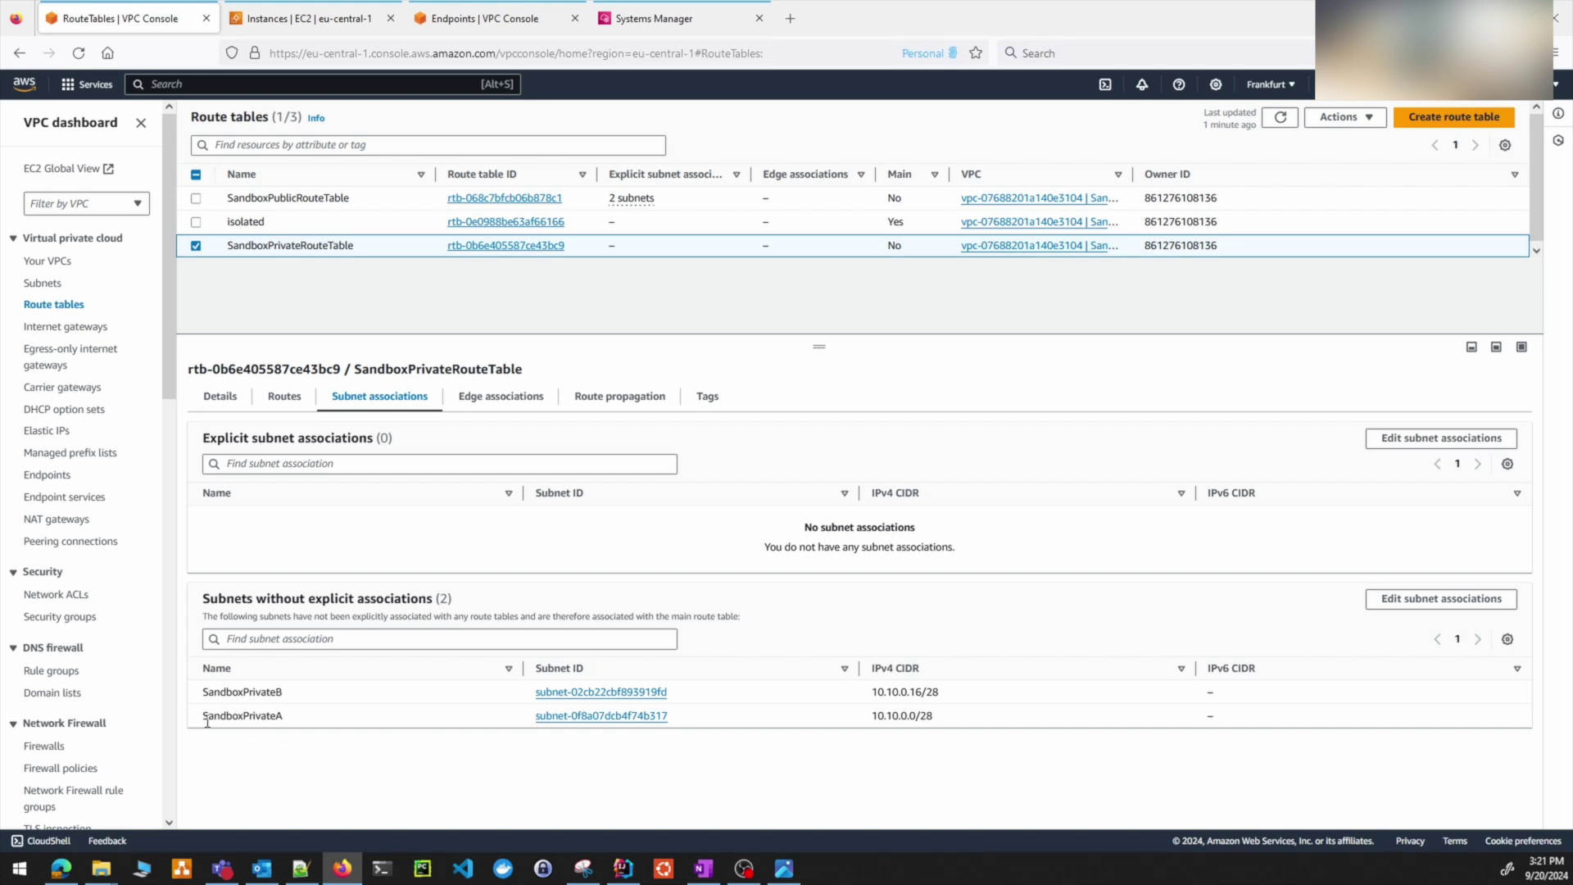
pyautogui.moveTo(207, 722); pyautogui.dragTo(293, 724)
pyautogui.click(293, 724)
# - Associate the SandboxPrivateA subnet with SandboxPrivateRouteTable, save the association and dismiss the notification
pyautogui.click(197, 246)
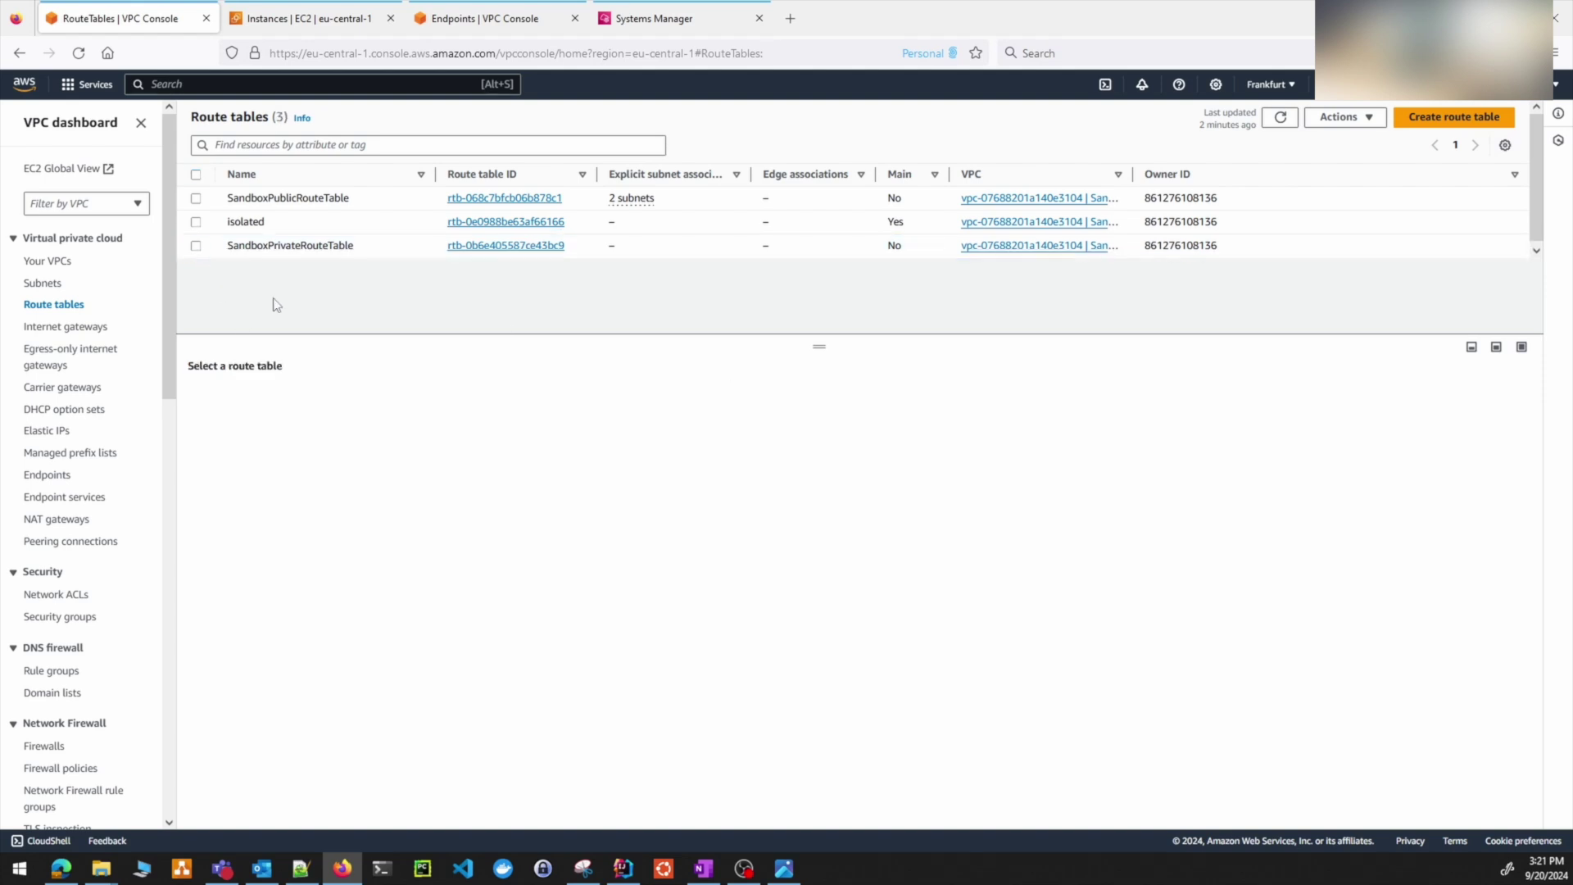
pyautogui.click(211, 252)
pyautogui.click(359, 399)
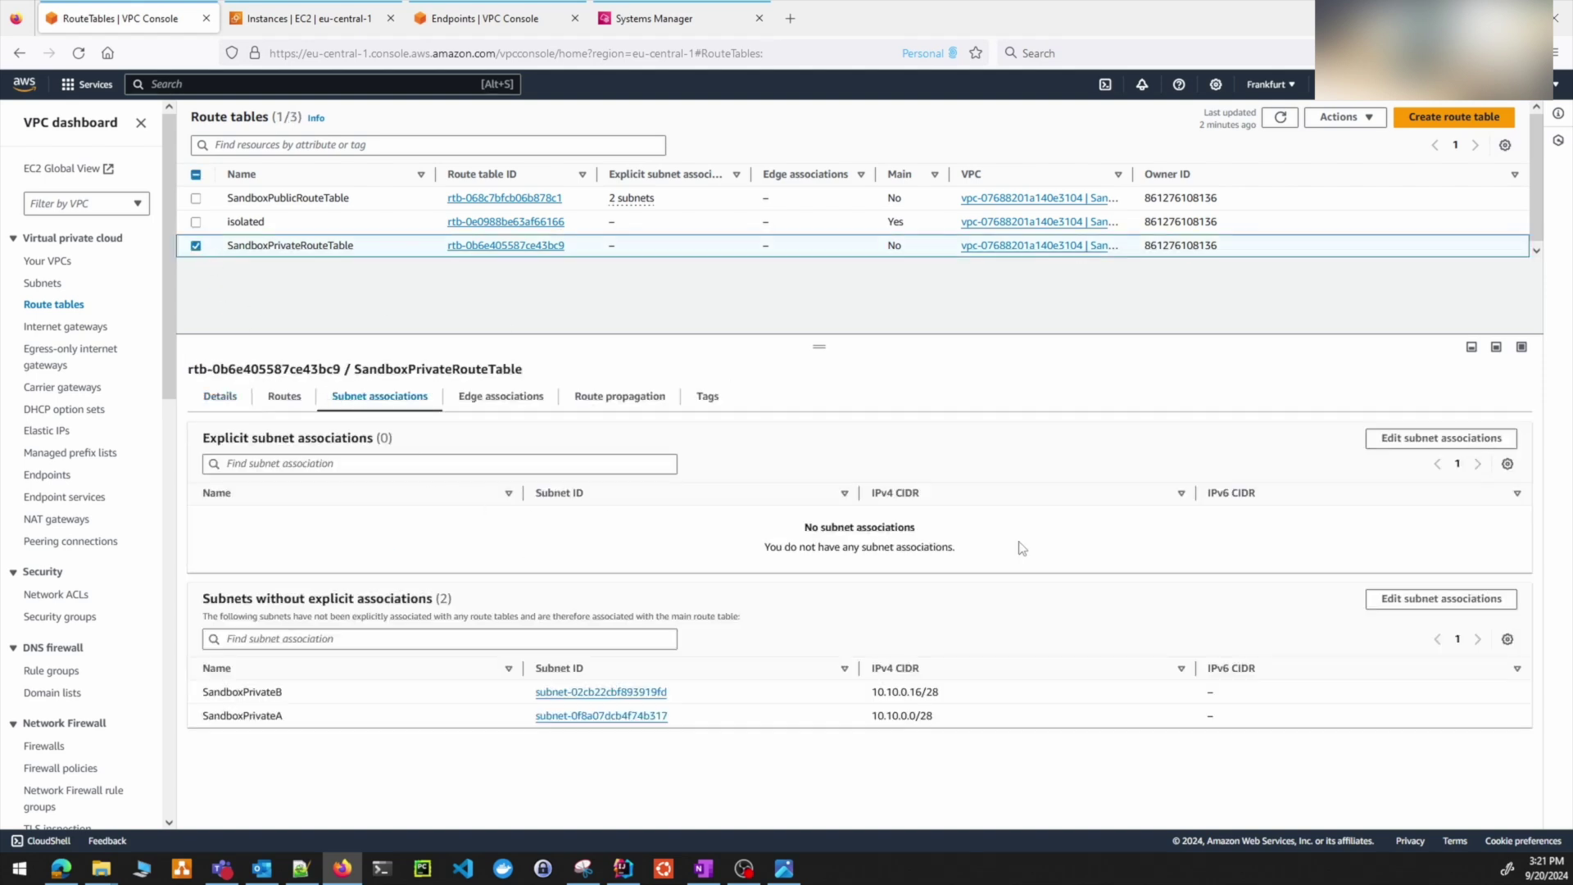
pyautogui.click(1414, 443)
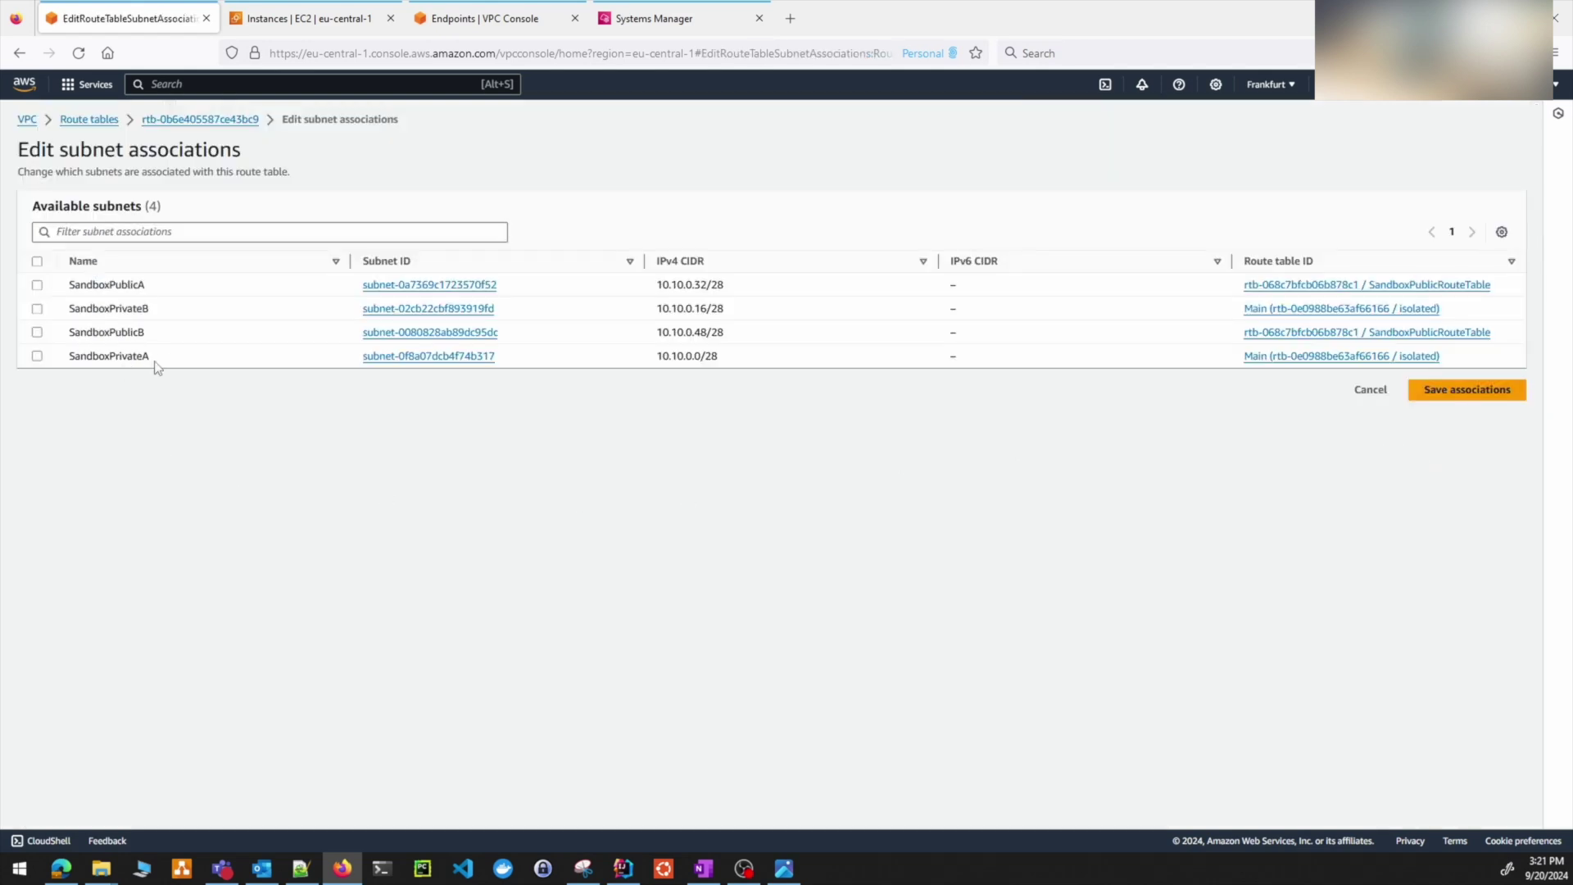
pyautogui.click(37, 356)
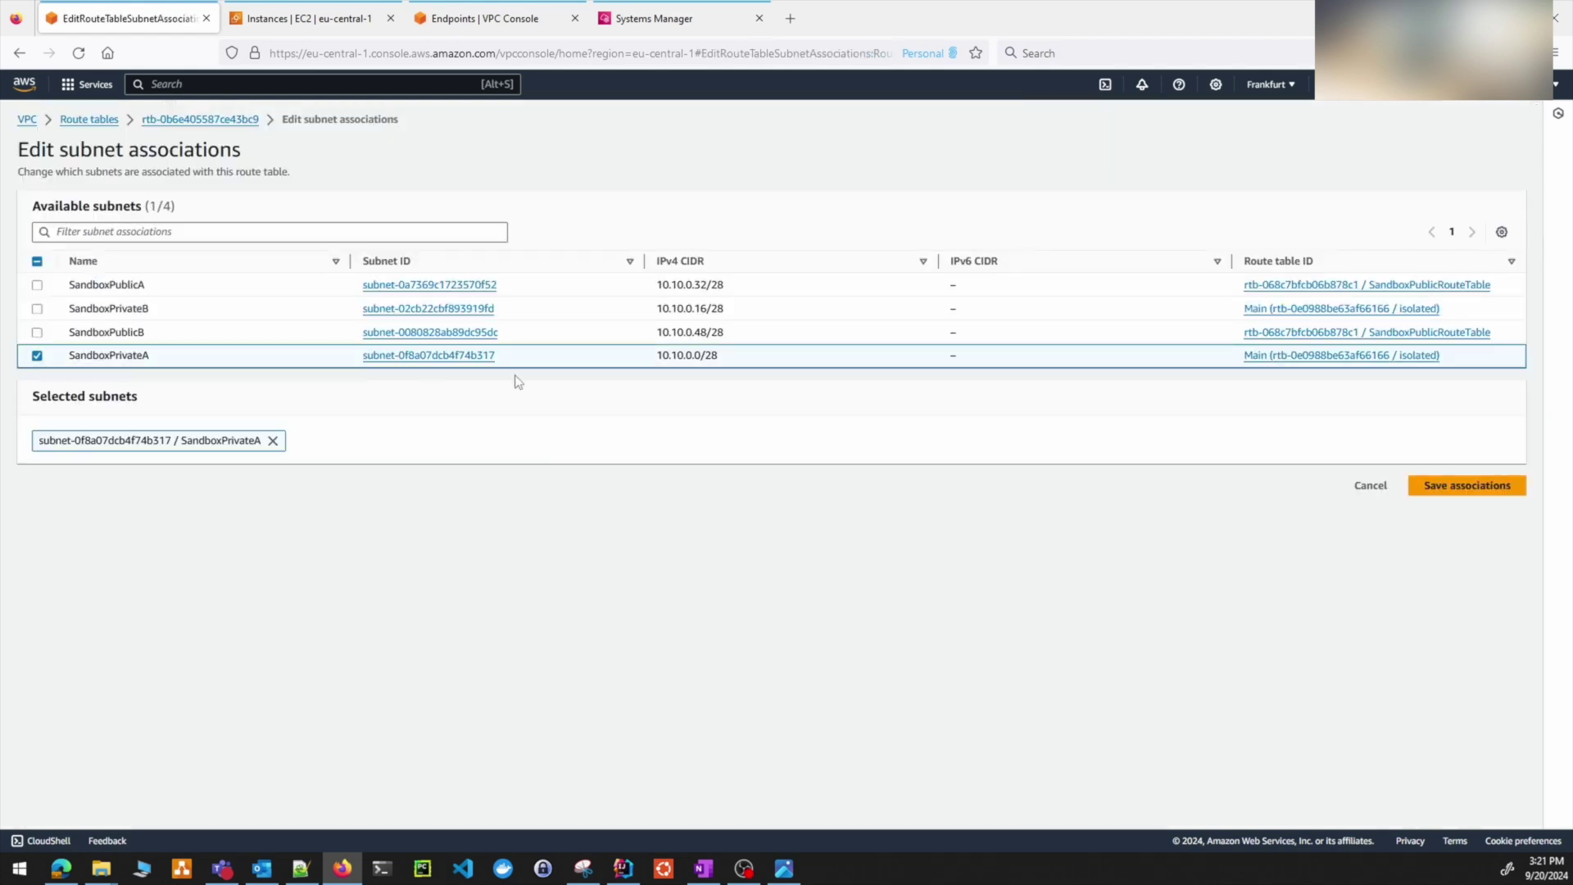
pyautogui.click(1482, 496)
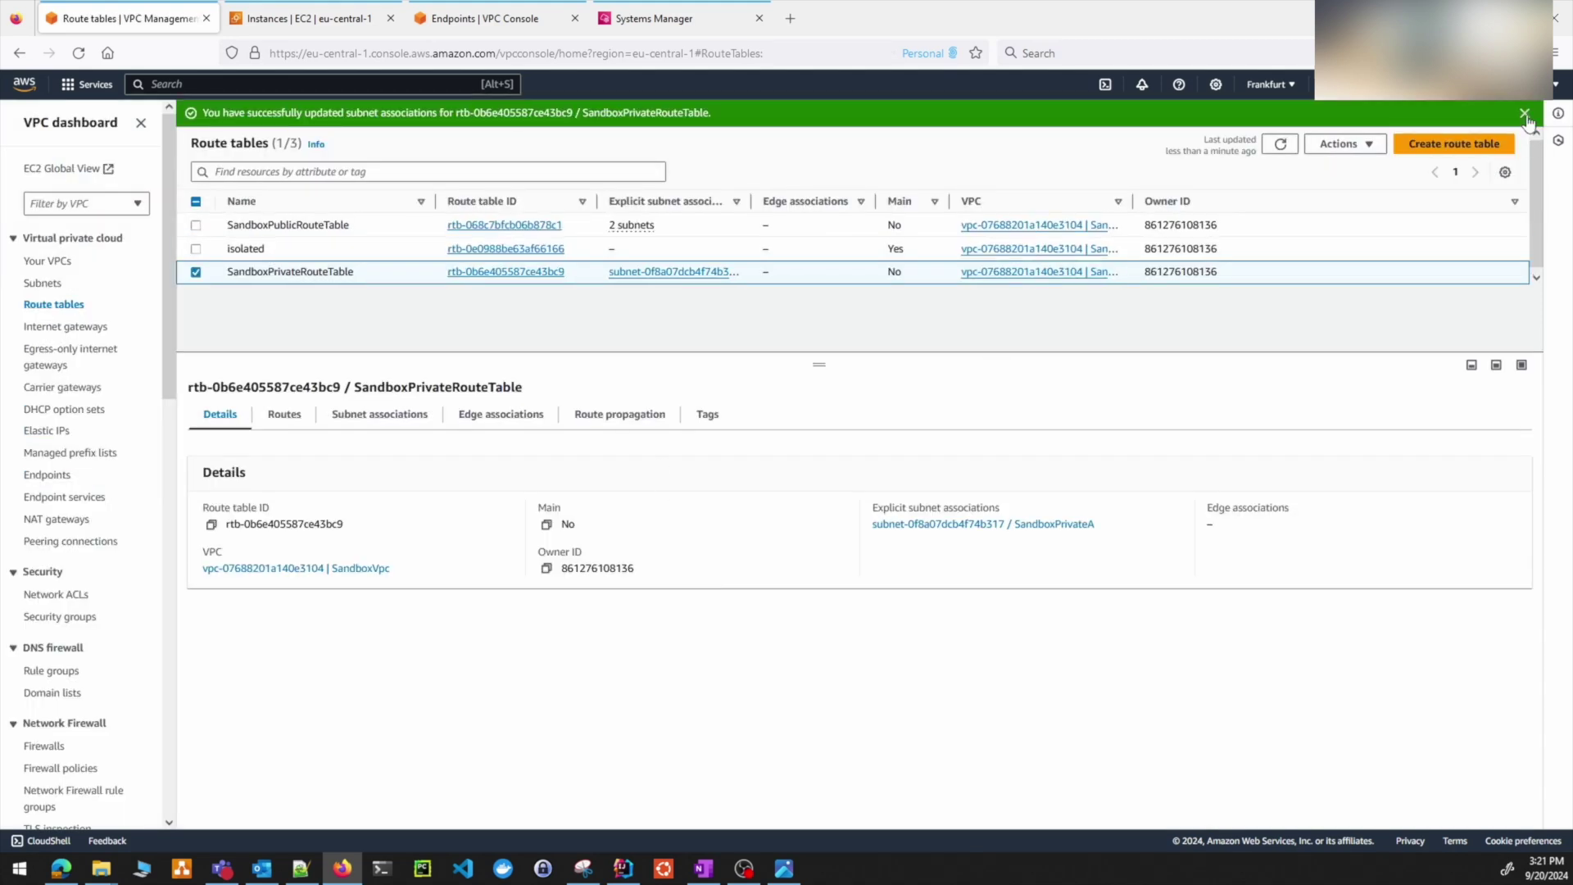
pyautogui.click(1525, 113)
# - Verify the explicit SandboxPrivateA association of SandboxPrivateRouteTable and its 0.0.0.0/0 route to the NAT gateway
pyautogui.click(364, 390)
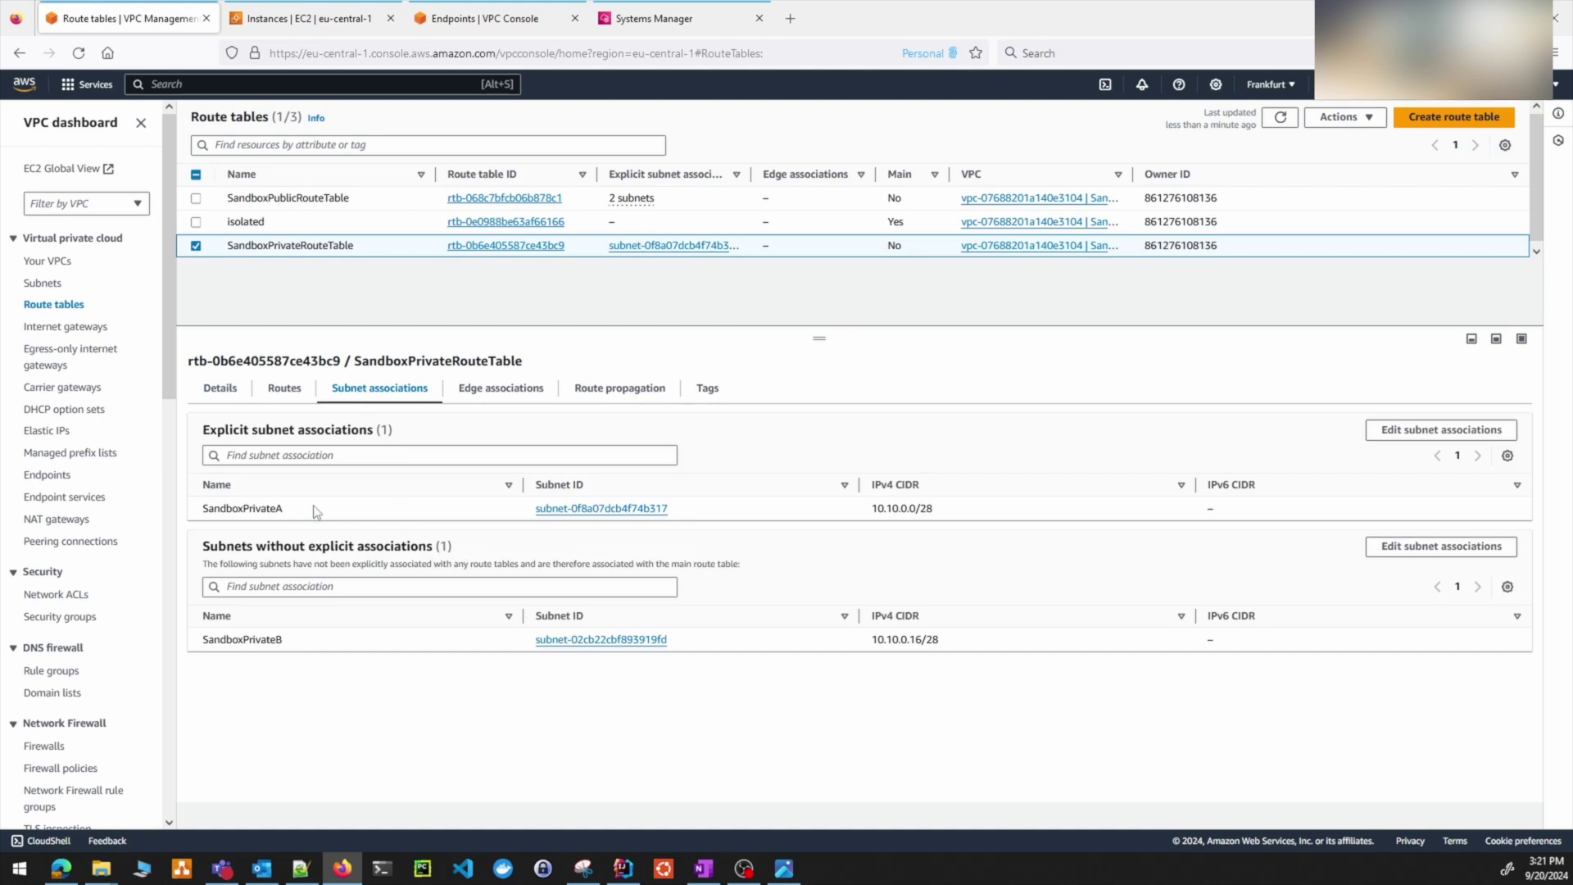
pyautogui.doubleClick(238, 508)
pyautogui.click(279, 385)
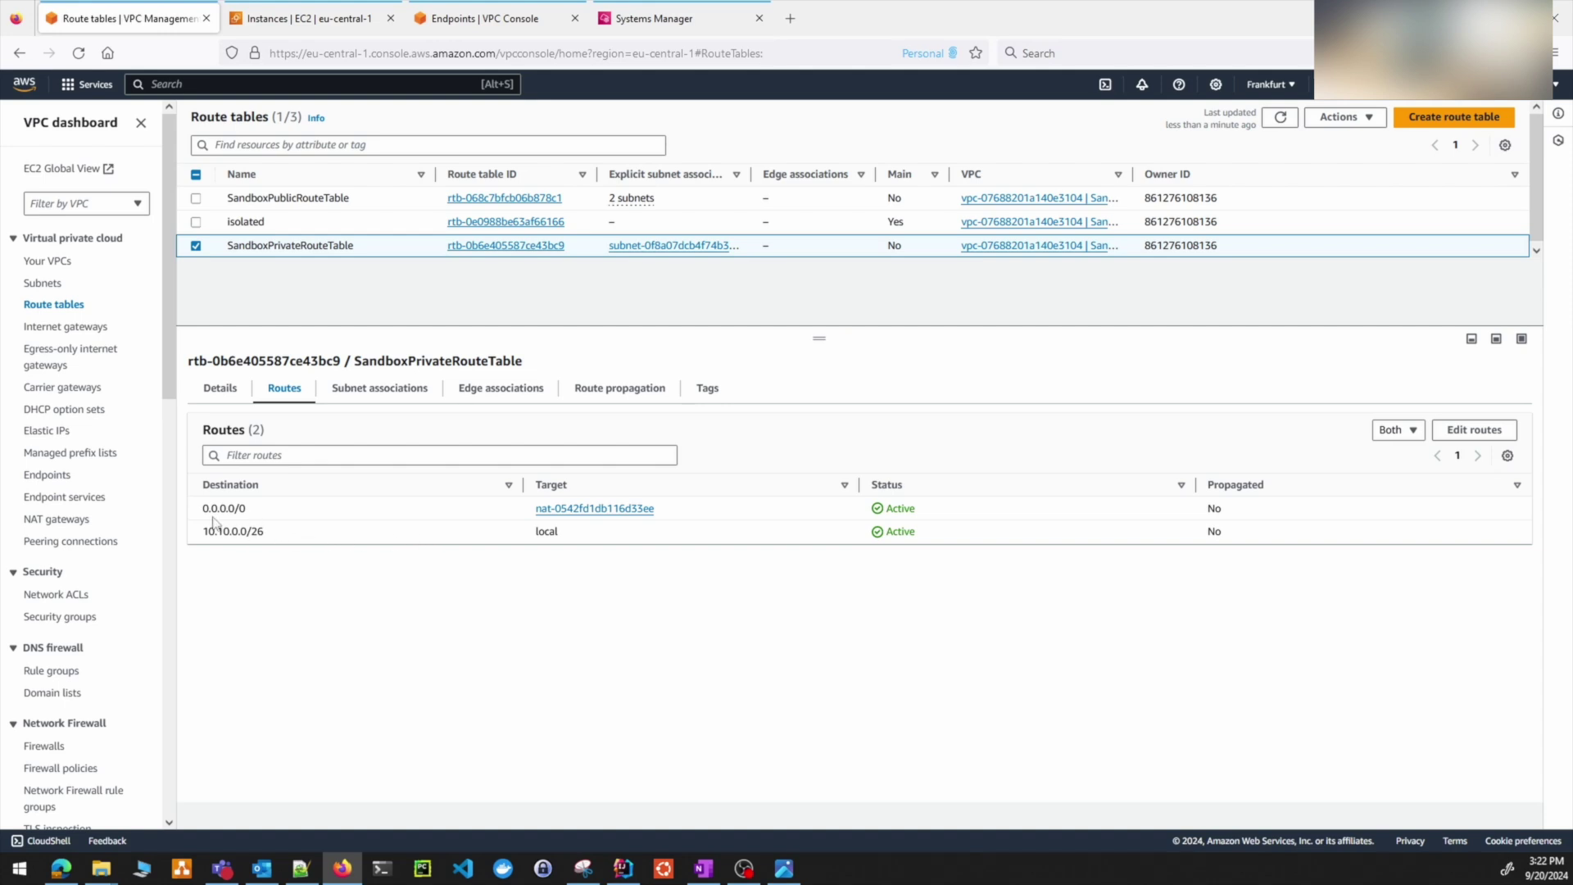
pyautogui.moveTo(206, 509); pyautogui.dragTo(670, 518)
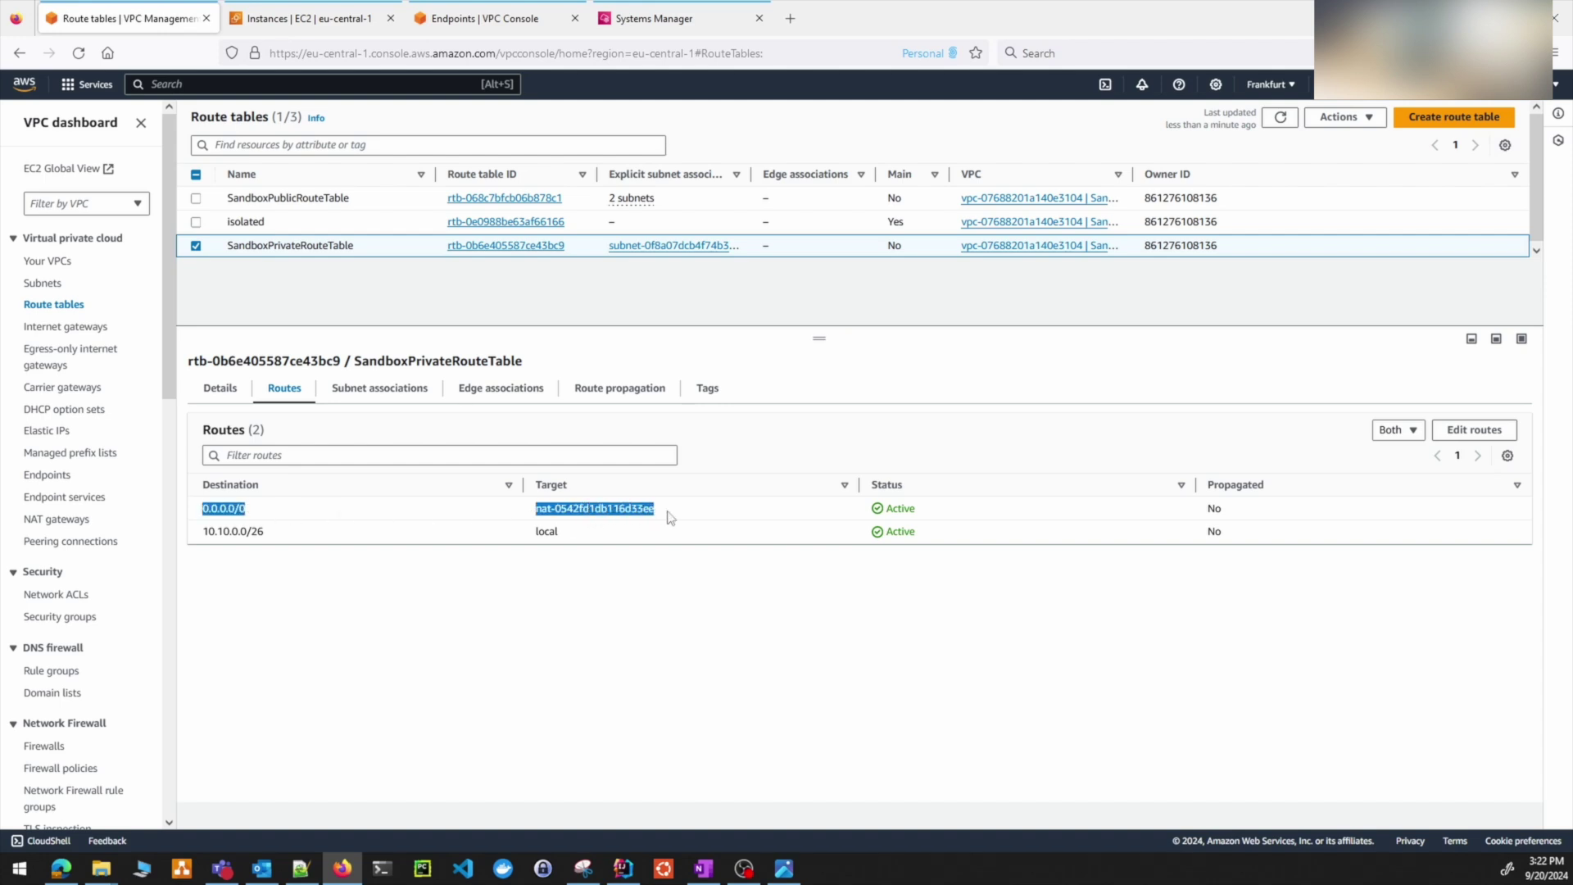
pyautogui.click(256, 424)
# - Check SandboxPrivateB among the subnets without explicit associations for SandboxPrivateRouteTable
pyautogui.click(382, 390)
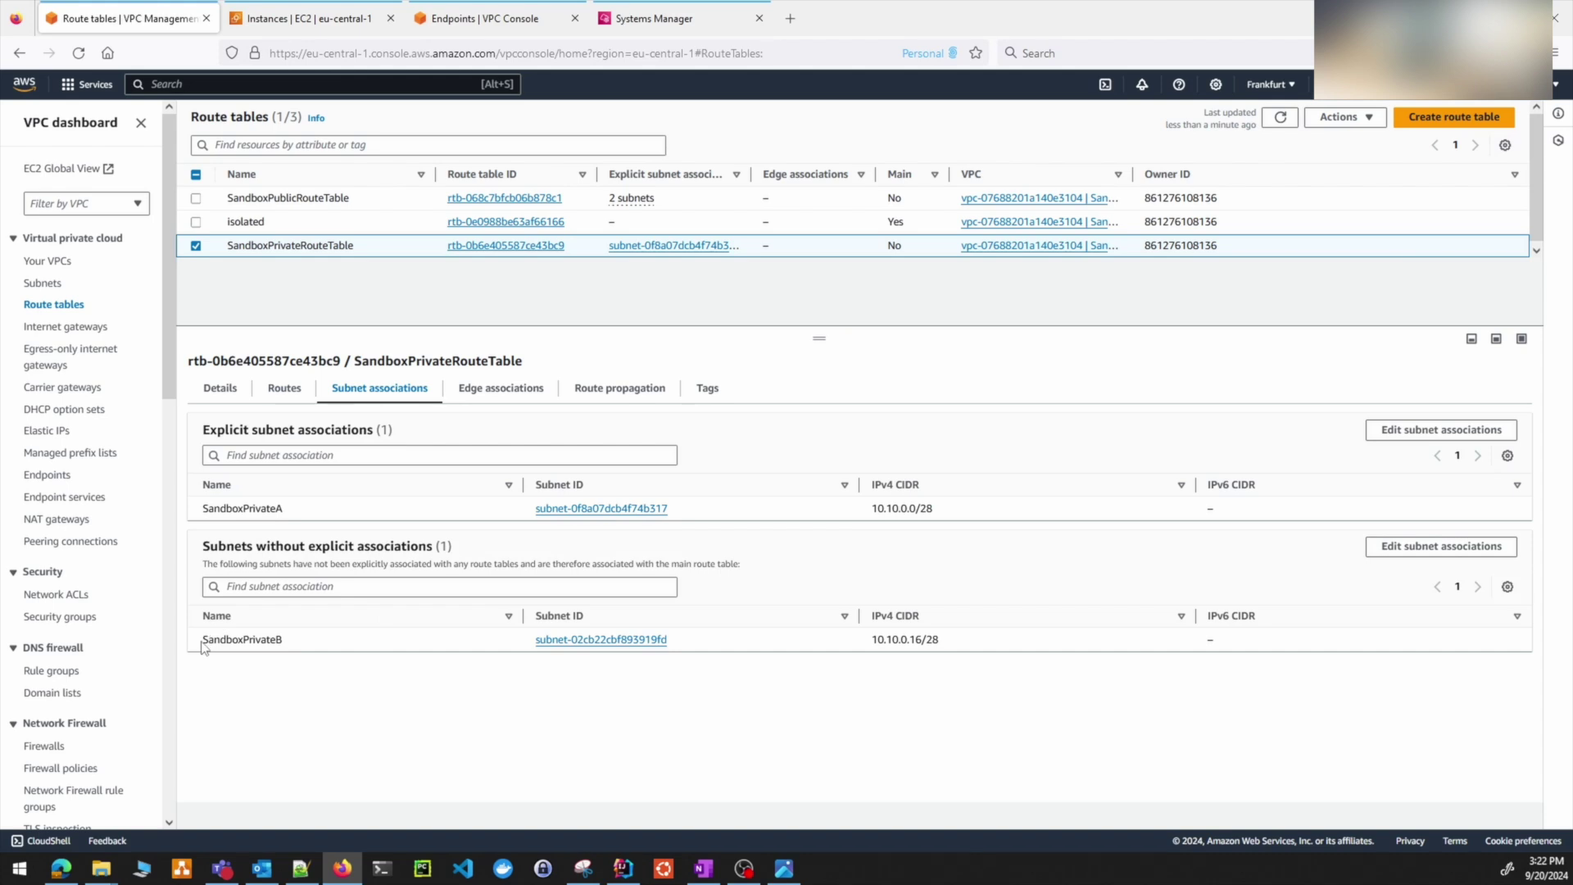
pyautogui.moveTo(204, 648); pyautogui.dragTo(317, 649)
pyautogui.click(205, 644)
pyautogui.moveTo(204, 644); pyautogui.dragTo(323, 645)
# - Select only the isolated route table and review its local route for 10.10.0.0/26
pyautogui.click(197, 222)
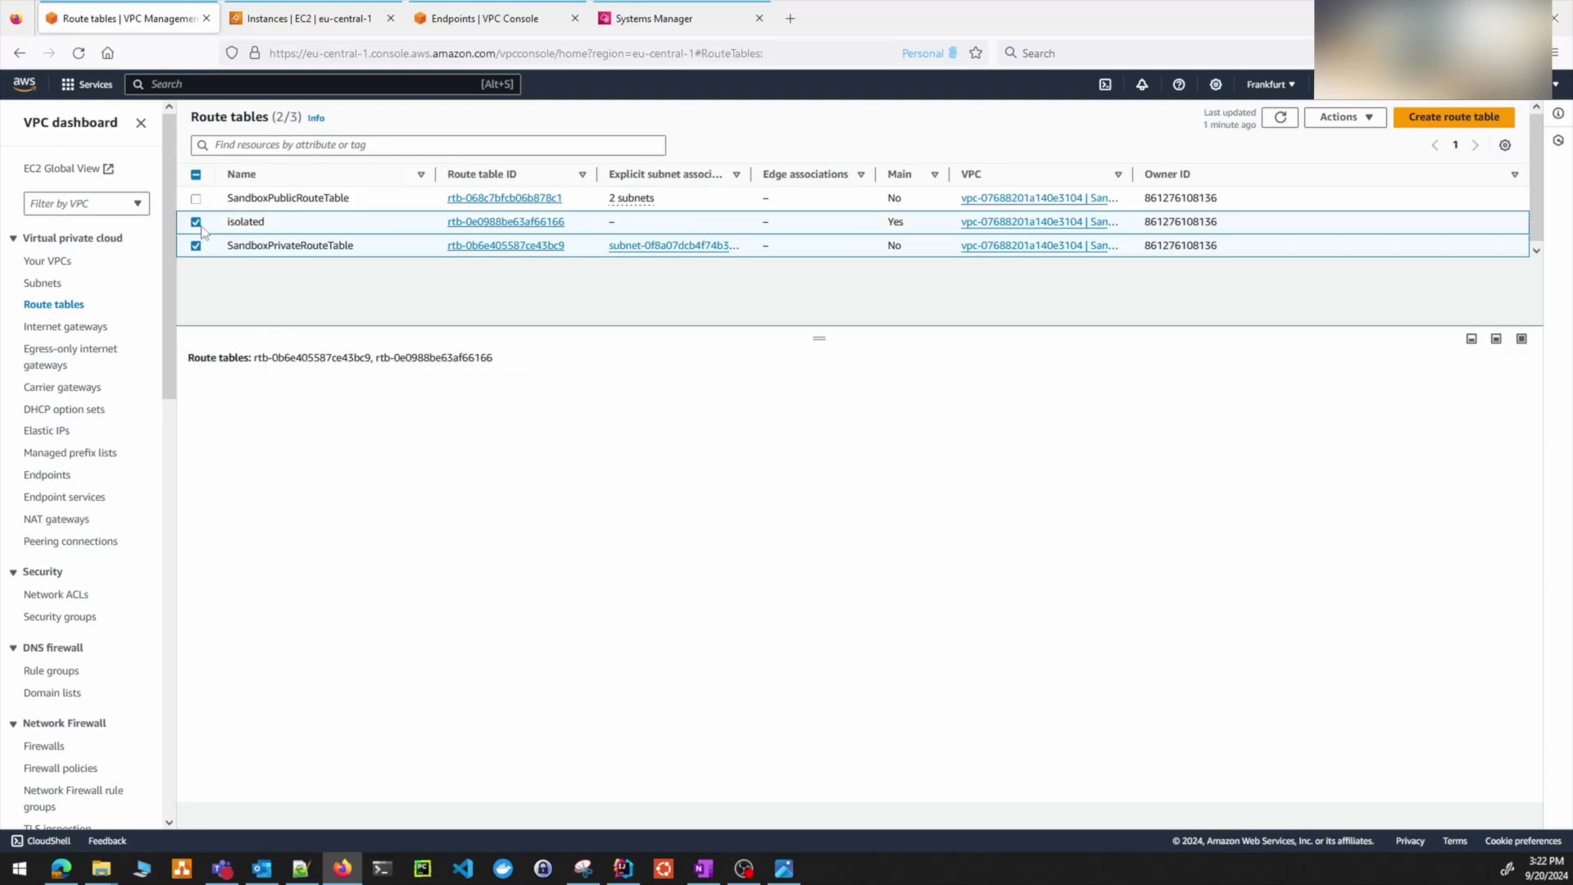
pyautogui.click(196, 245)
pyautogui.click(285, 390)
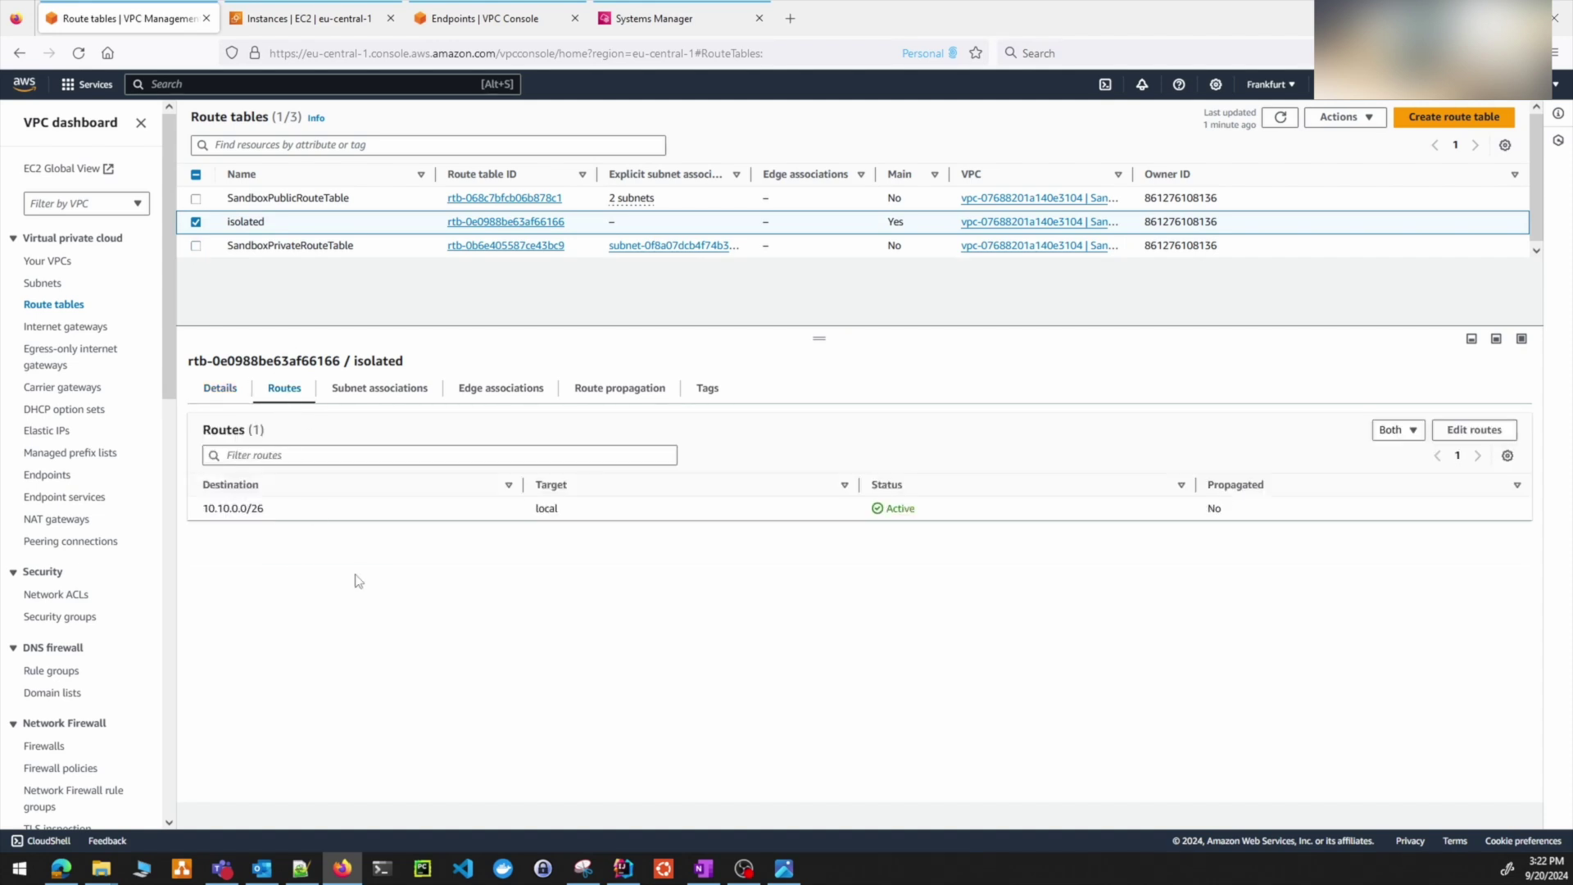
pyautogui.moveTo(203, 508); pyautogui.dragTo(923, 525)
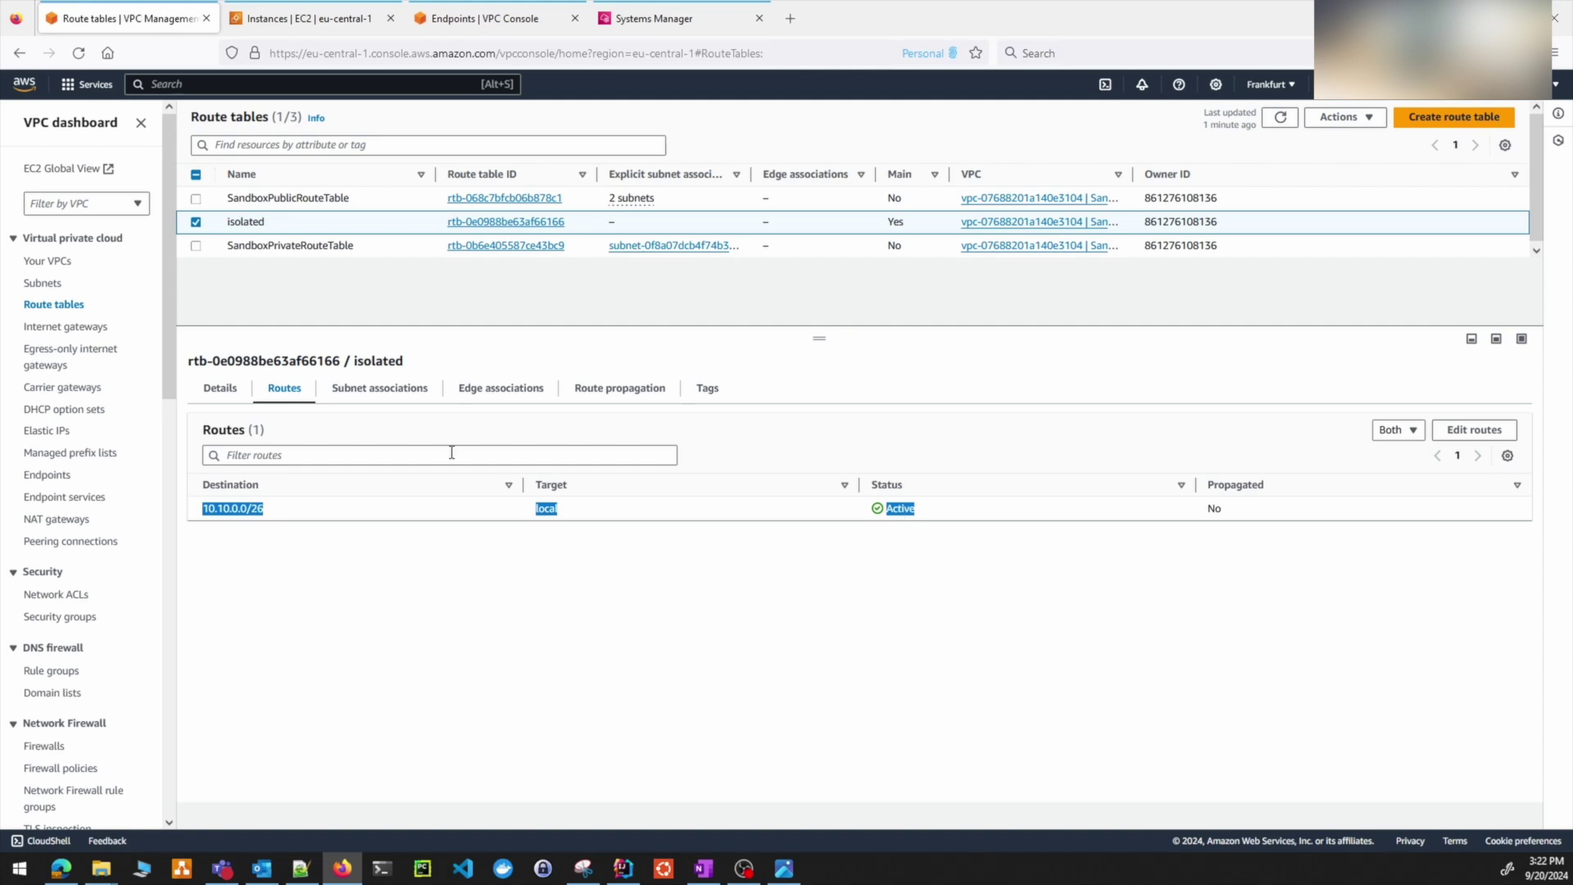
# - Associate the SandboxPrivateB subnet with the isolated route table and save the association
pyautogui.click(382, 400)
pyautogui.click(1411, 431)
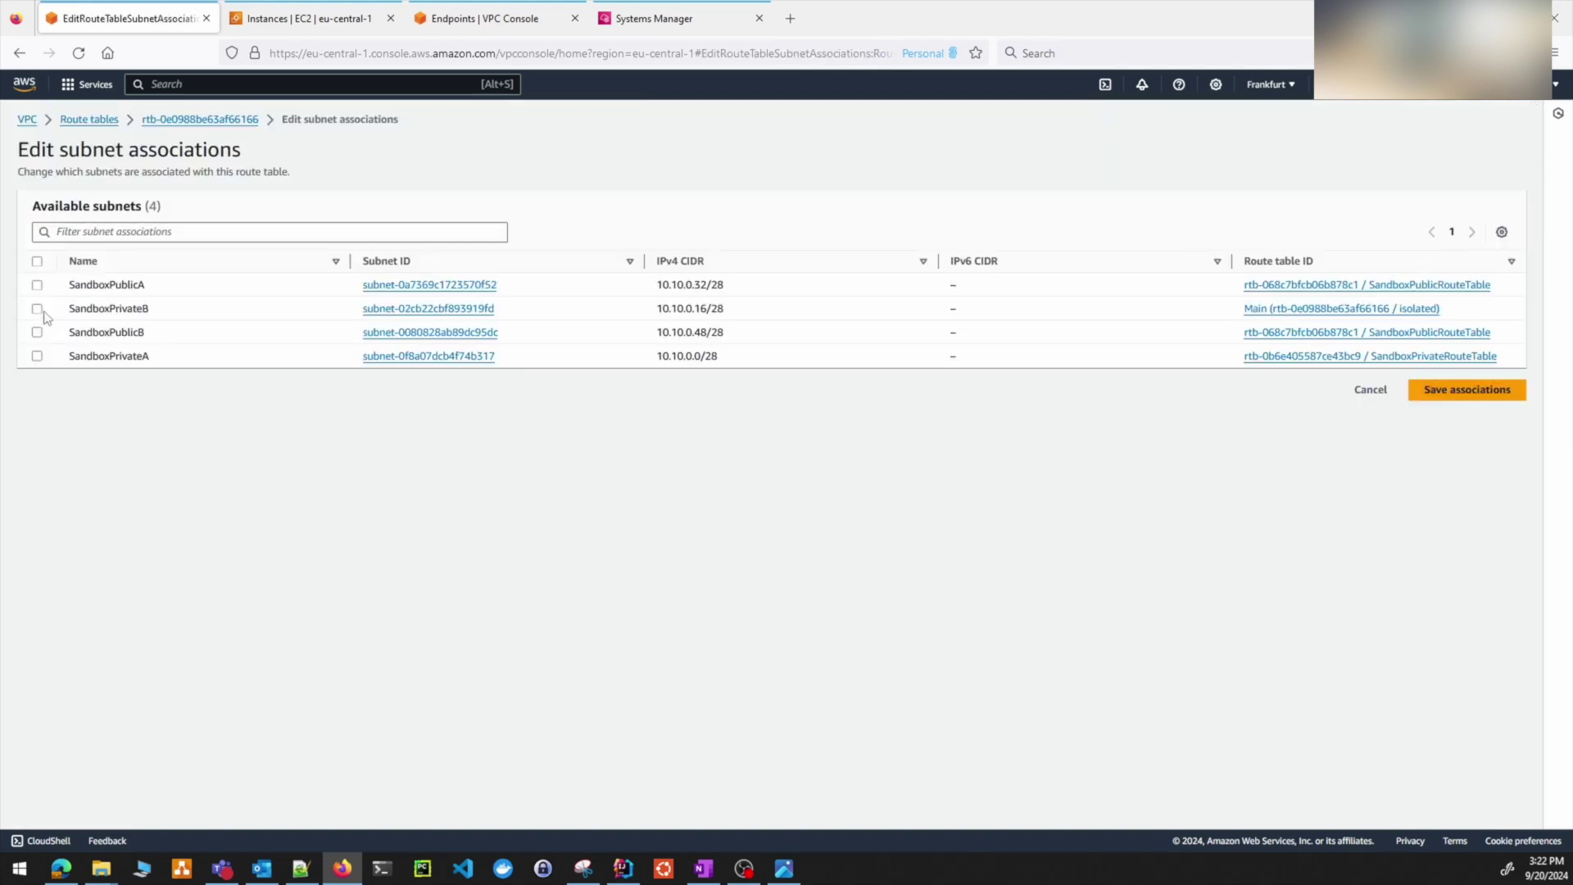
pyautogui.click(37, 309)
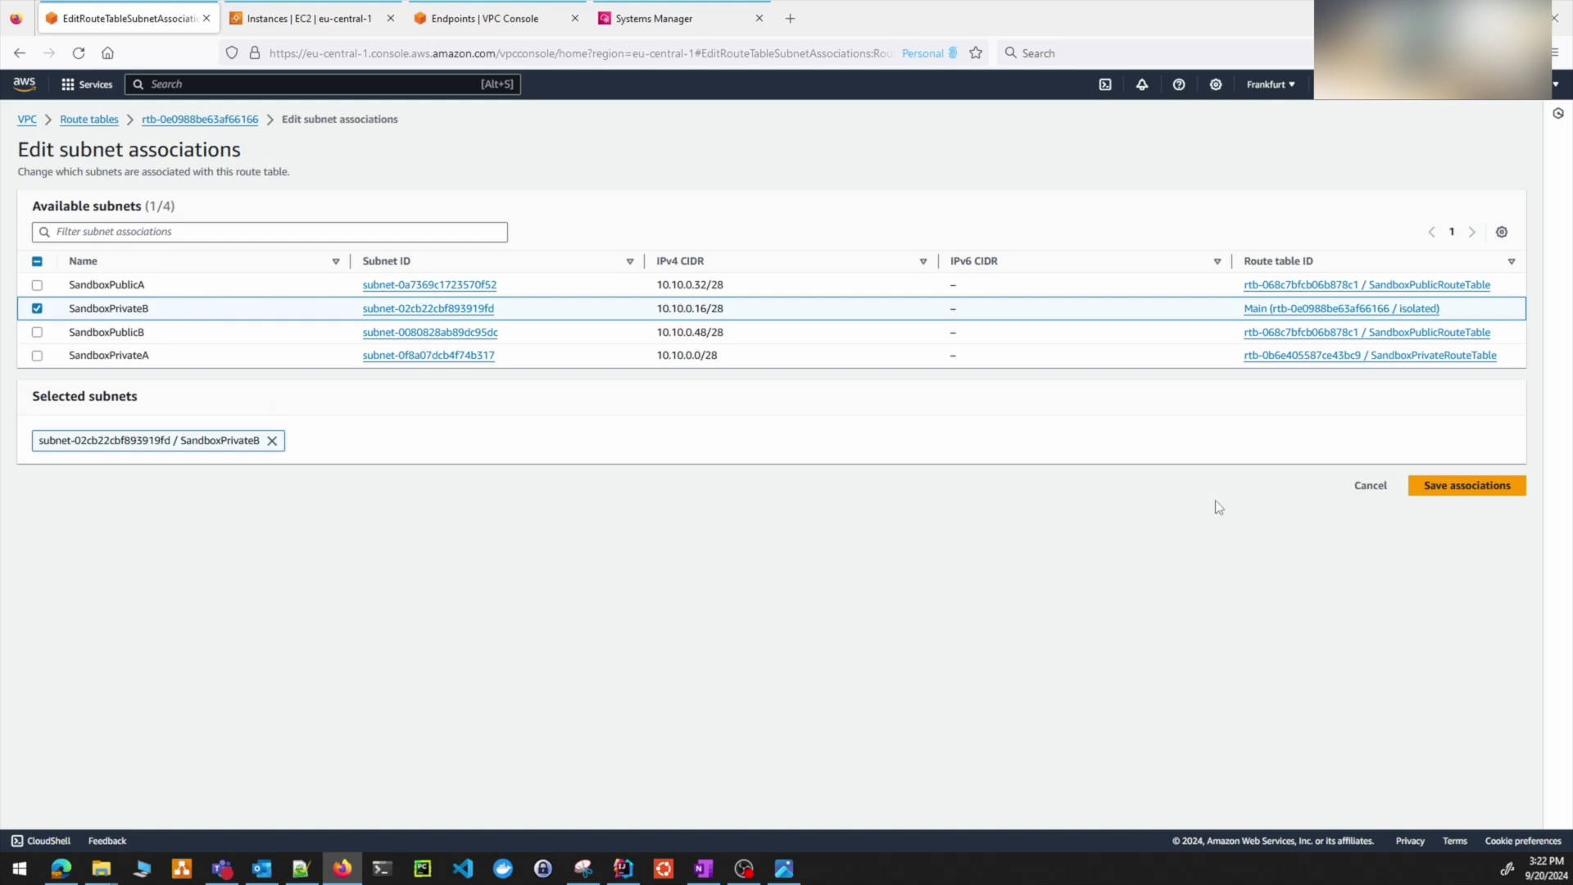
pyautogui.click(1471, 490)
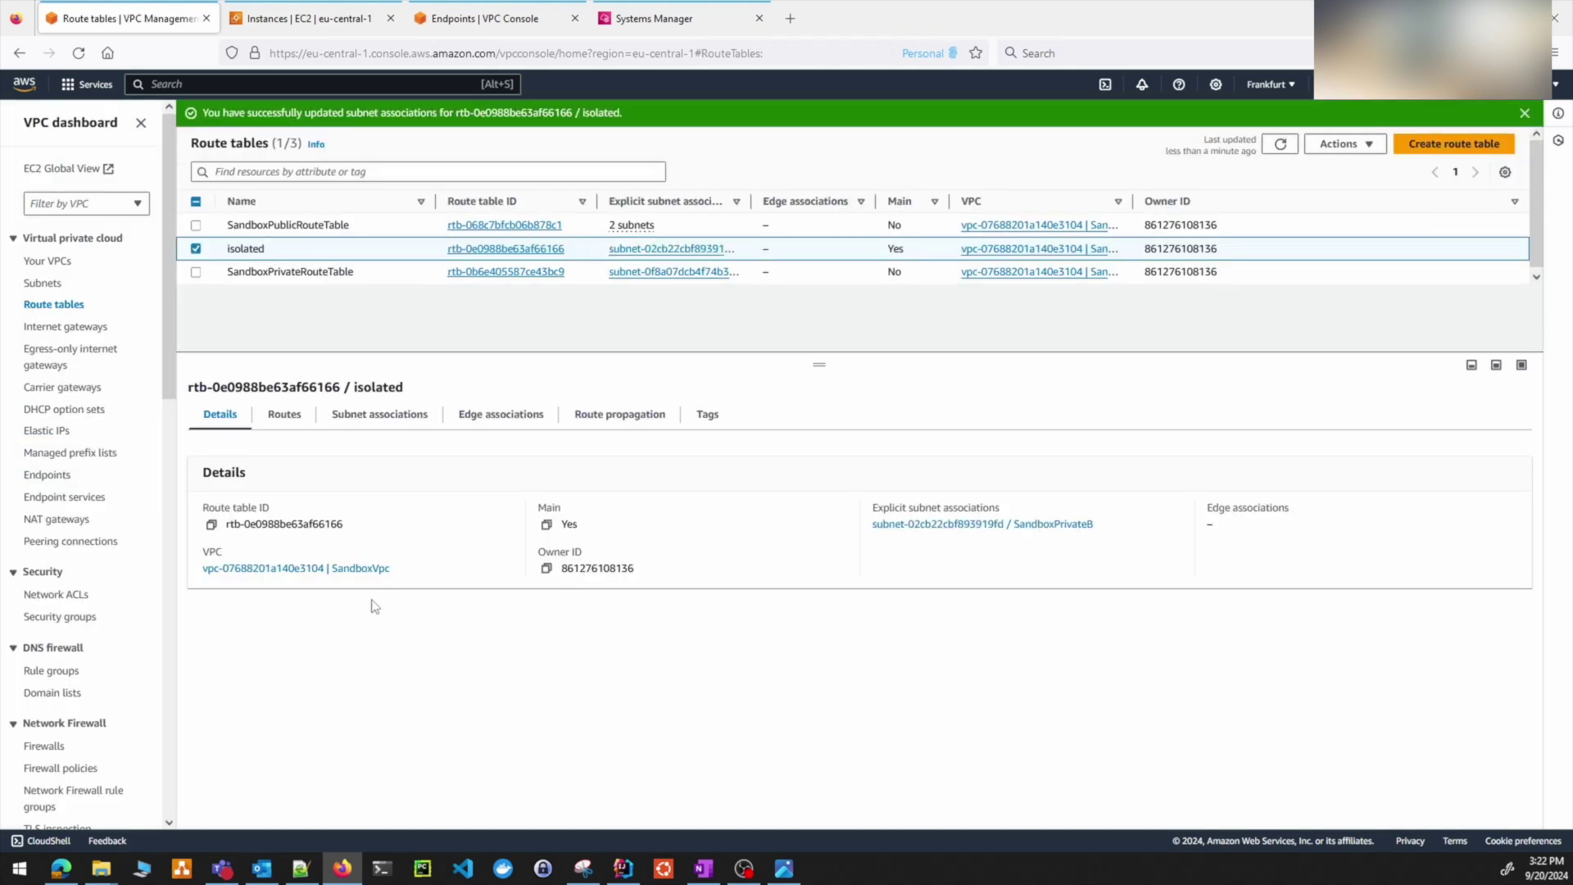
# - Verify the isolated table's explicit subnet association and local route, then dismiss the notification and deselect the table
pyautogui.click(375, 418)
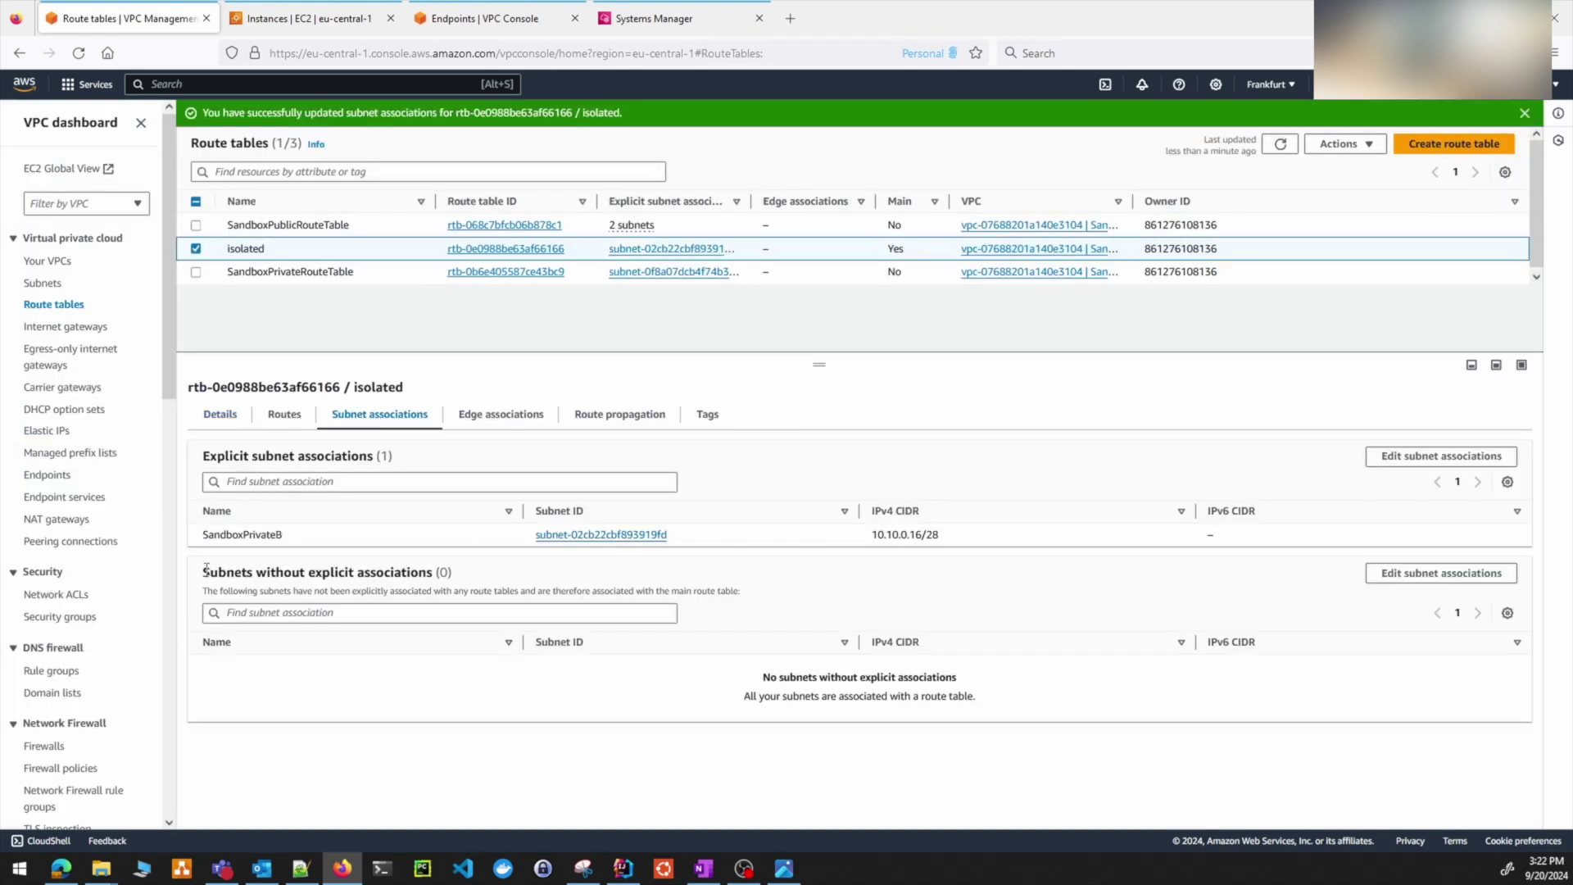
pyautogui.moveTo(203, 546); pyautogui.dragTo(325, 547)
pyautogui.click(302, 551)
pyautogui.click(284, 416)
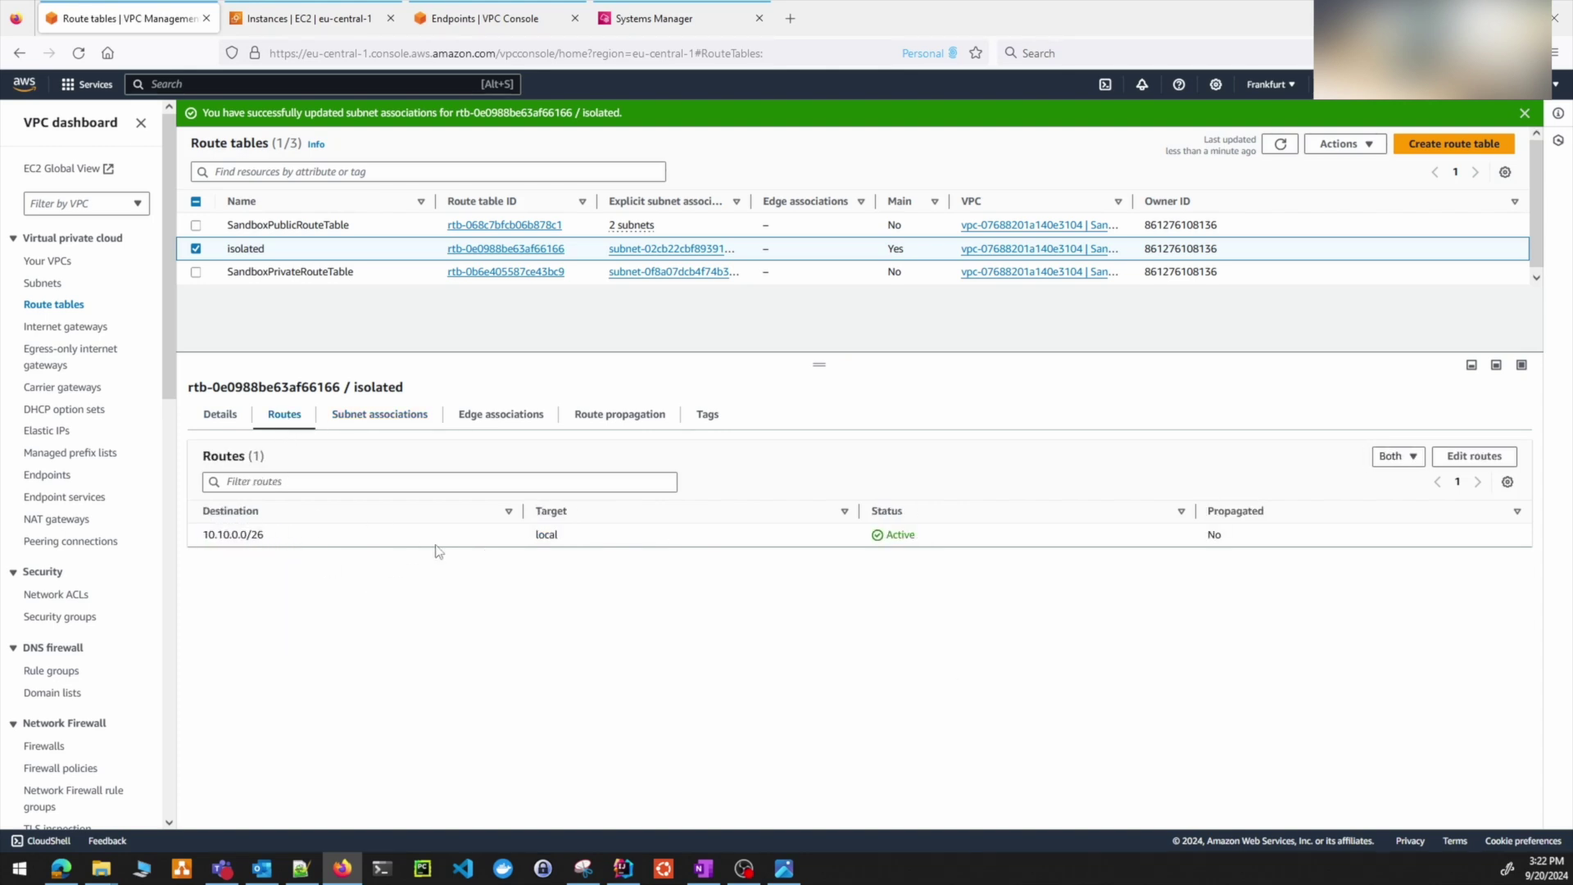
pyautogui.moveTo(202, 551); pyautogui.dragTo(1260, 571)
pyautogui.click(1524, 113)
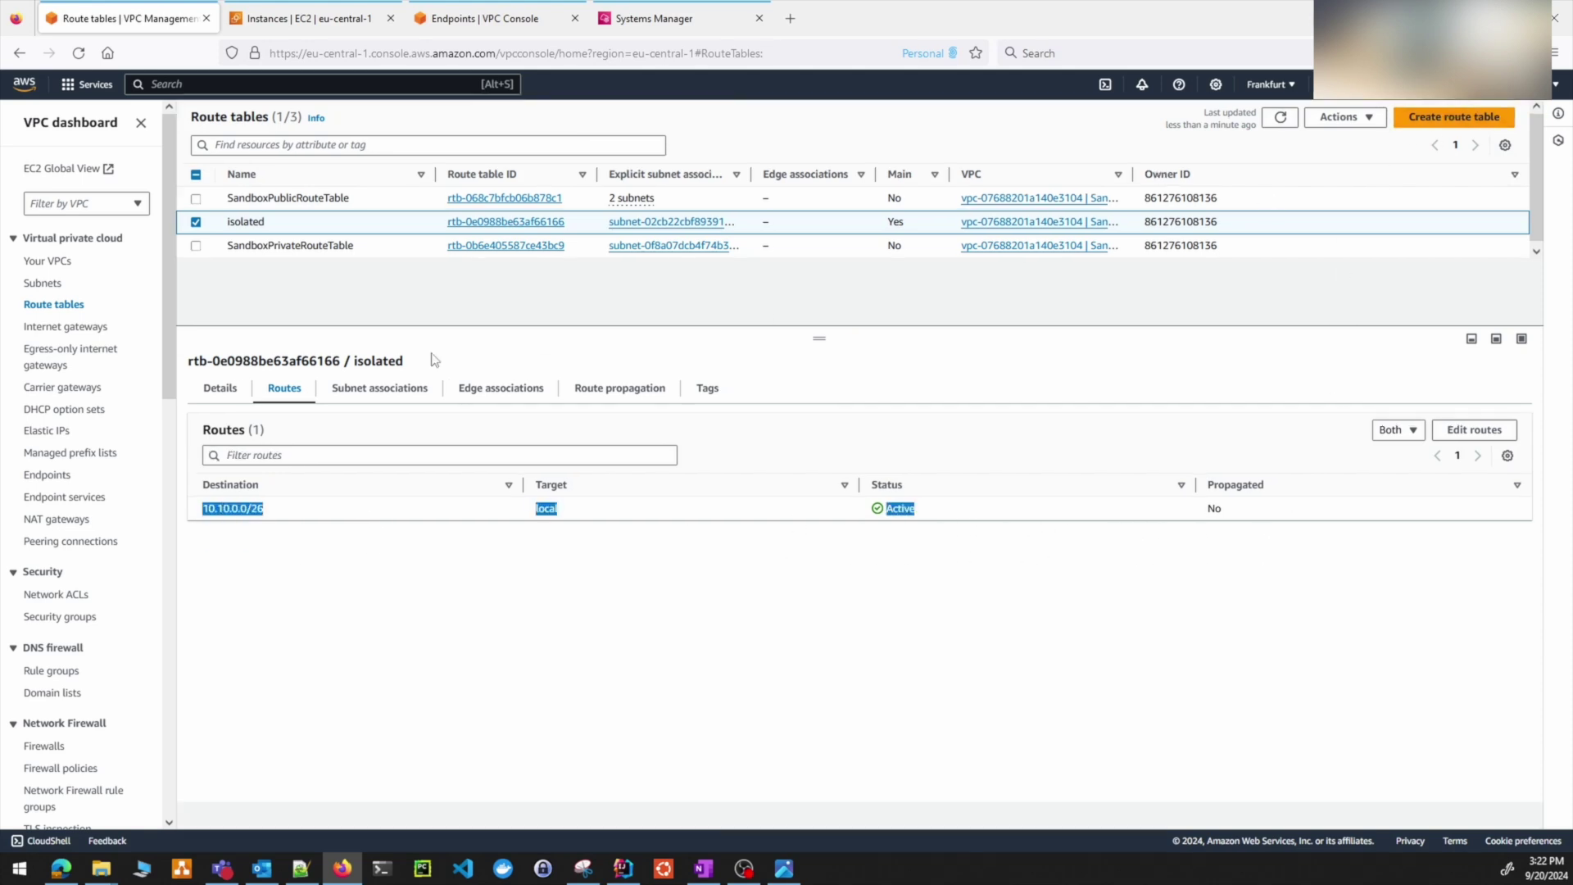
pyautogui.click(197, 232)
# - Open SandboxVpc's resource map and trace the connections of SandboxInternetGateway, SandboxNat and the SandboxPrivateB subnet
pyautogui.click(51, 260)
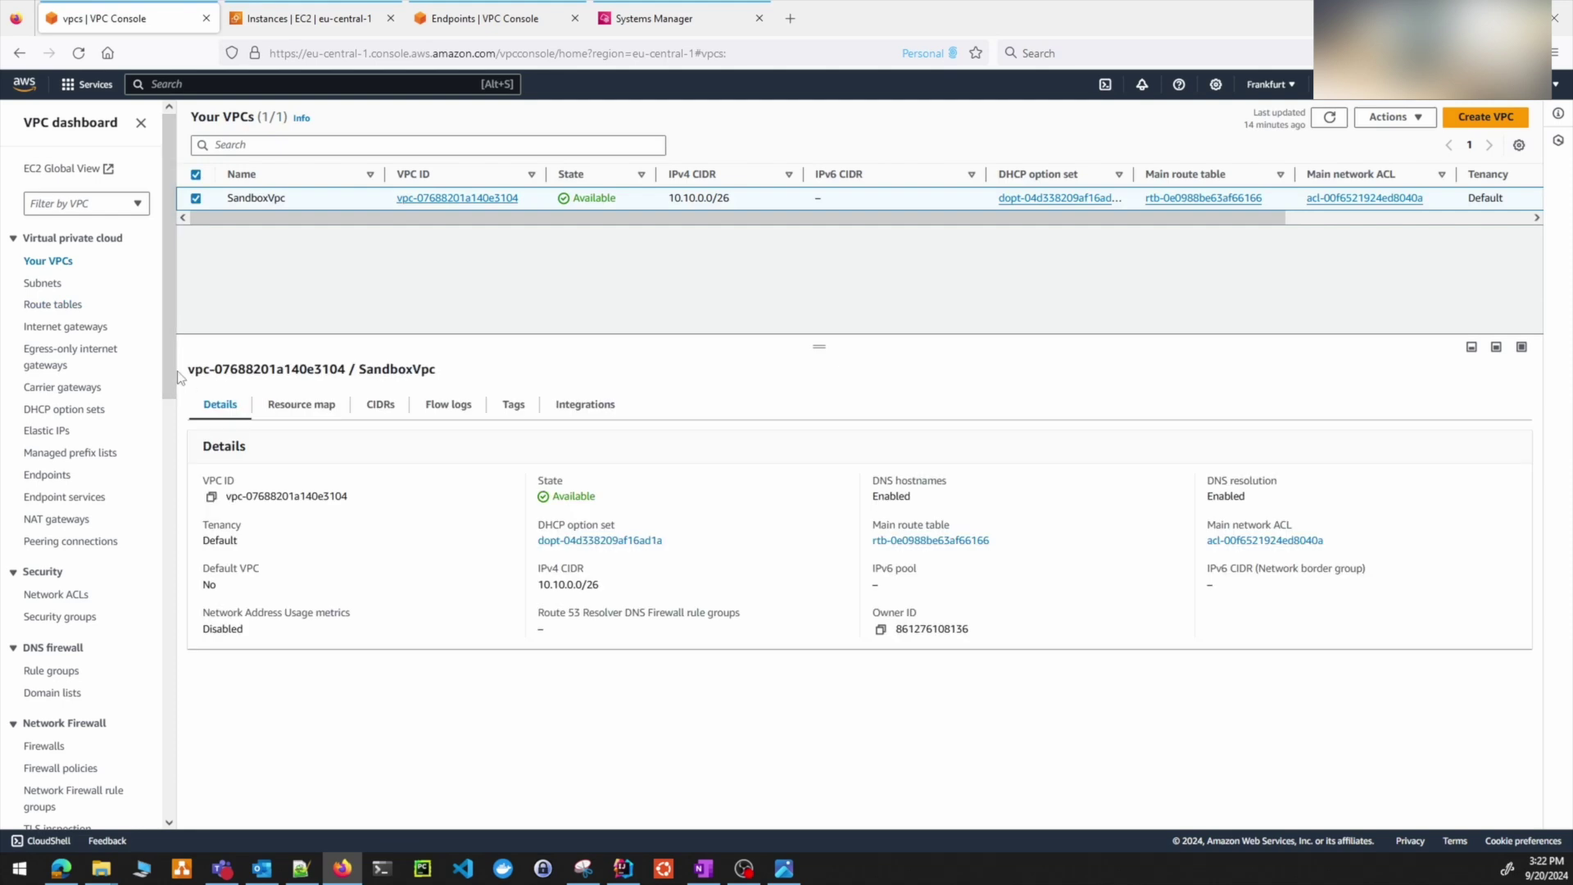
pyautogui.click(293, 421)
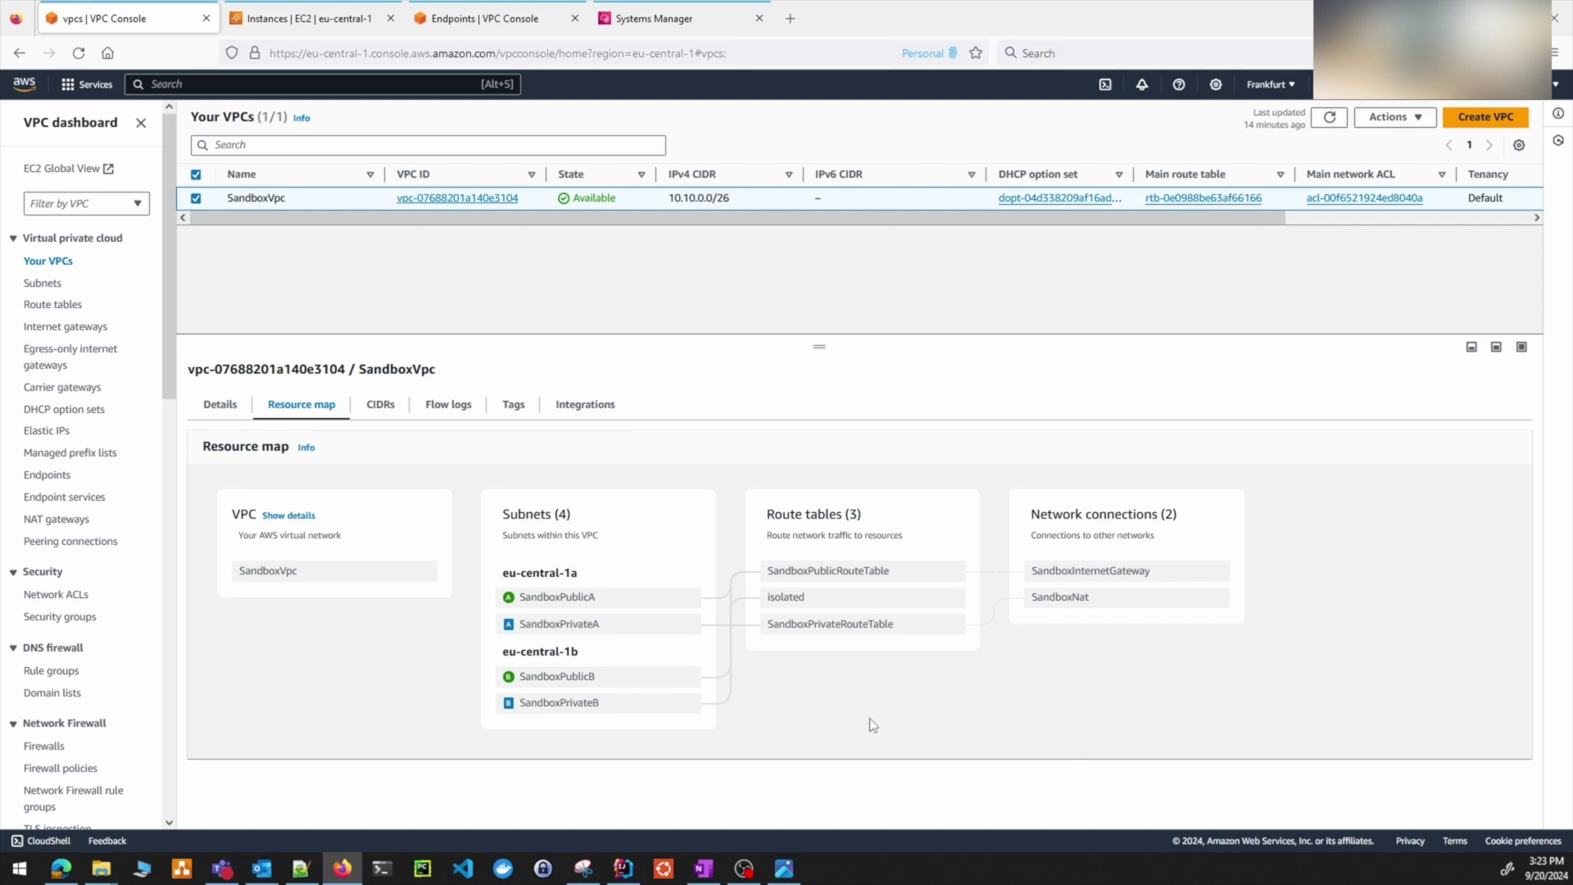
pyautogui.moveTo(1175, 579)
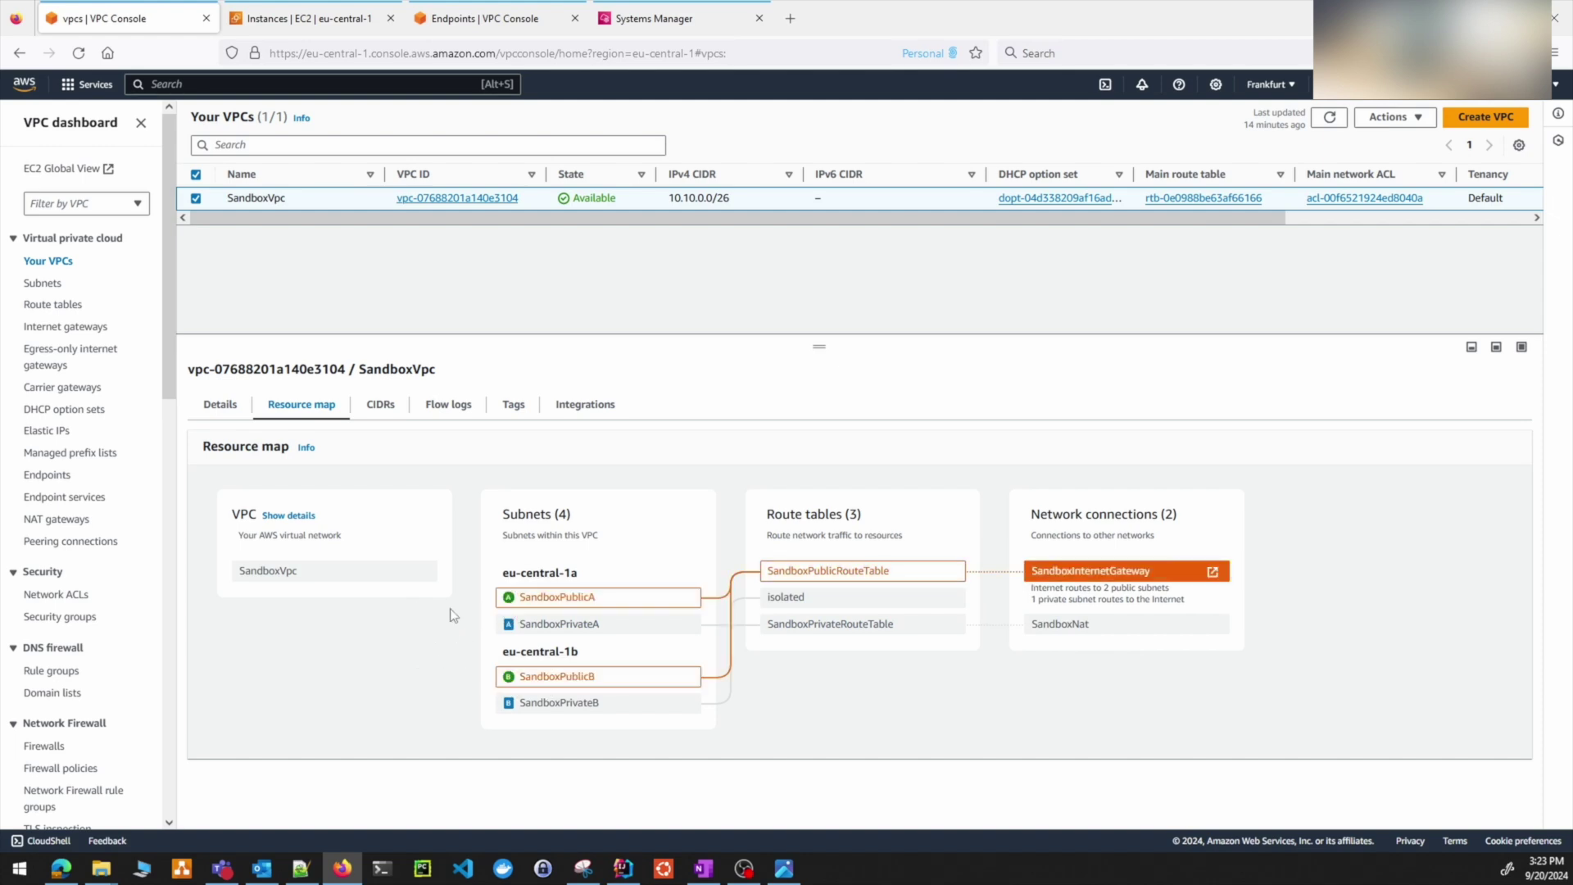
pyautogui.click(1092, 631)
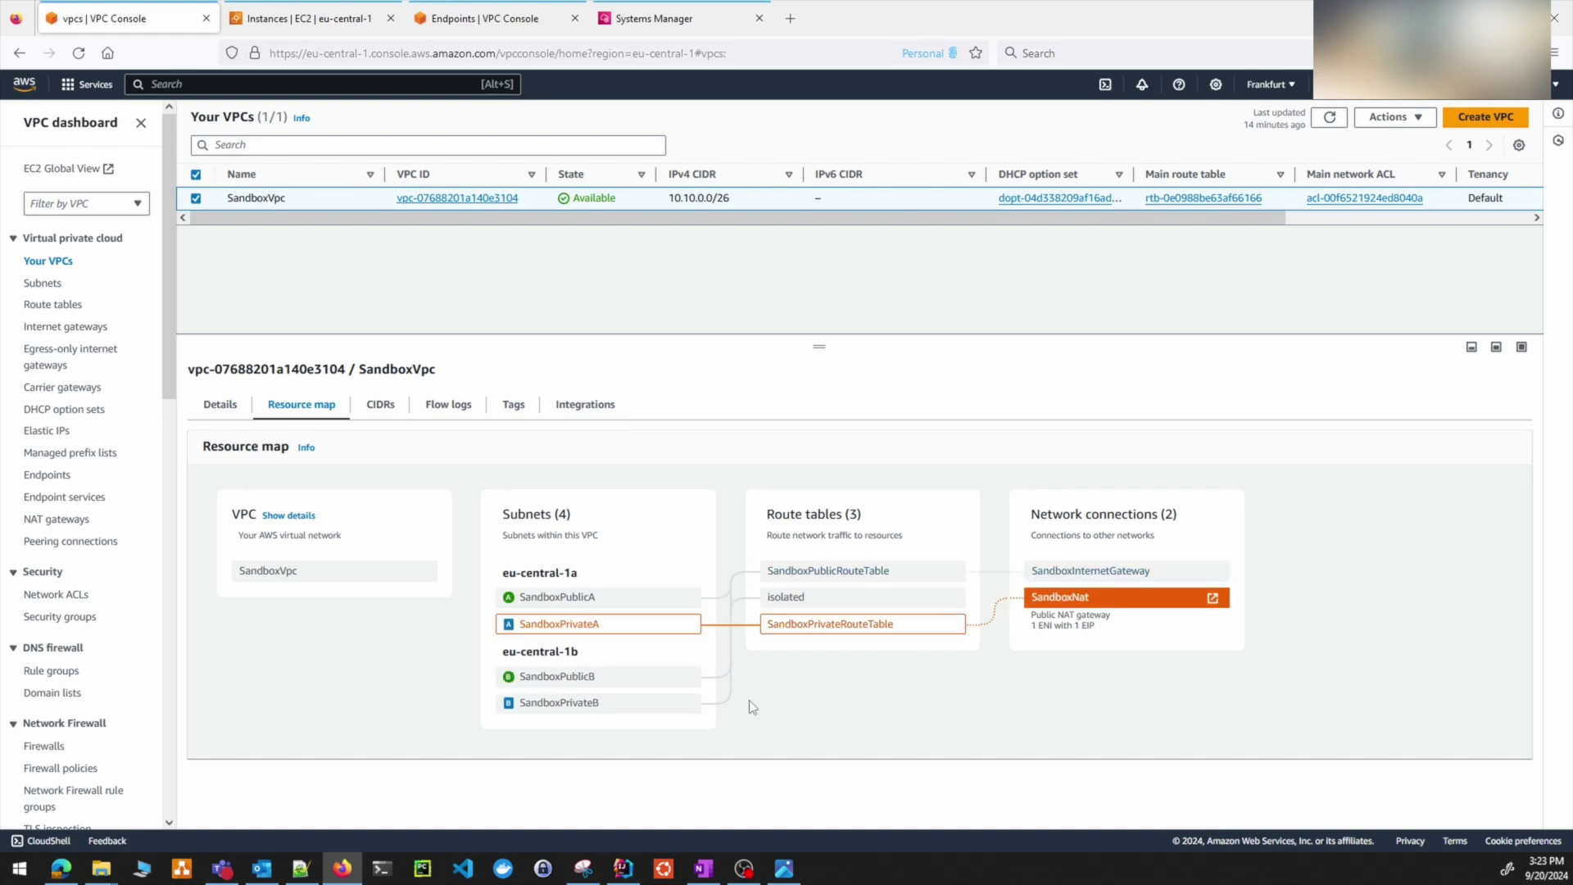
pyautogui.click(635, 705)
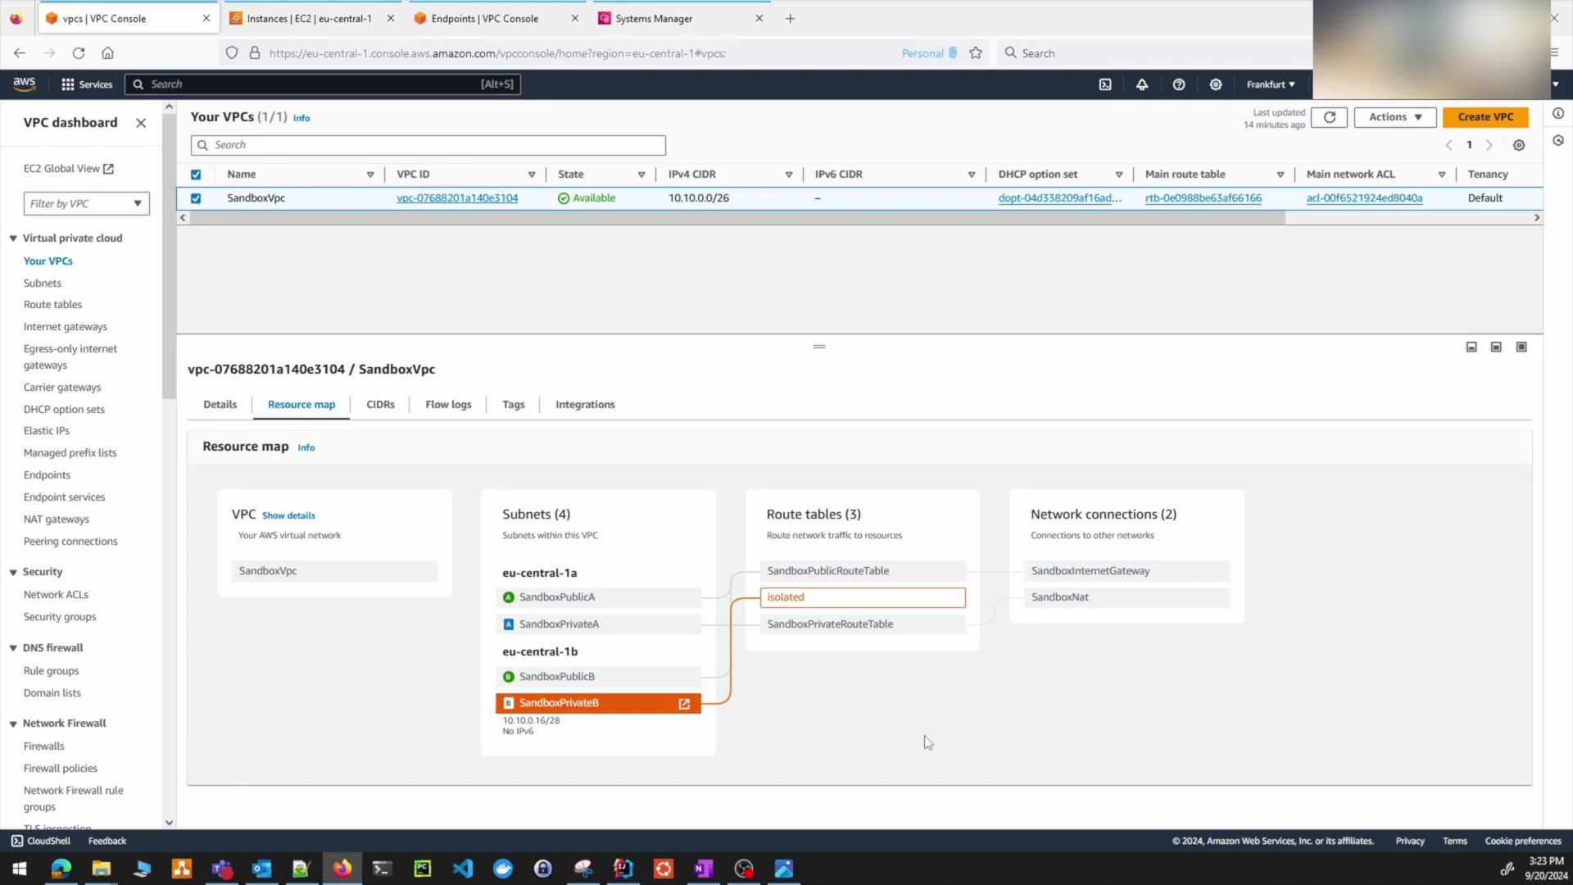
pyautogui.click(583, 710)
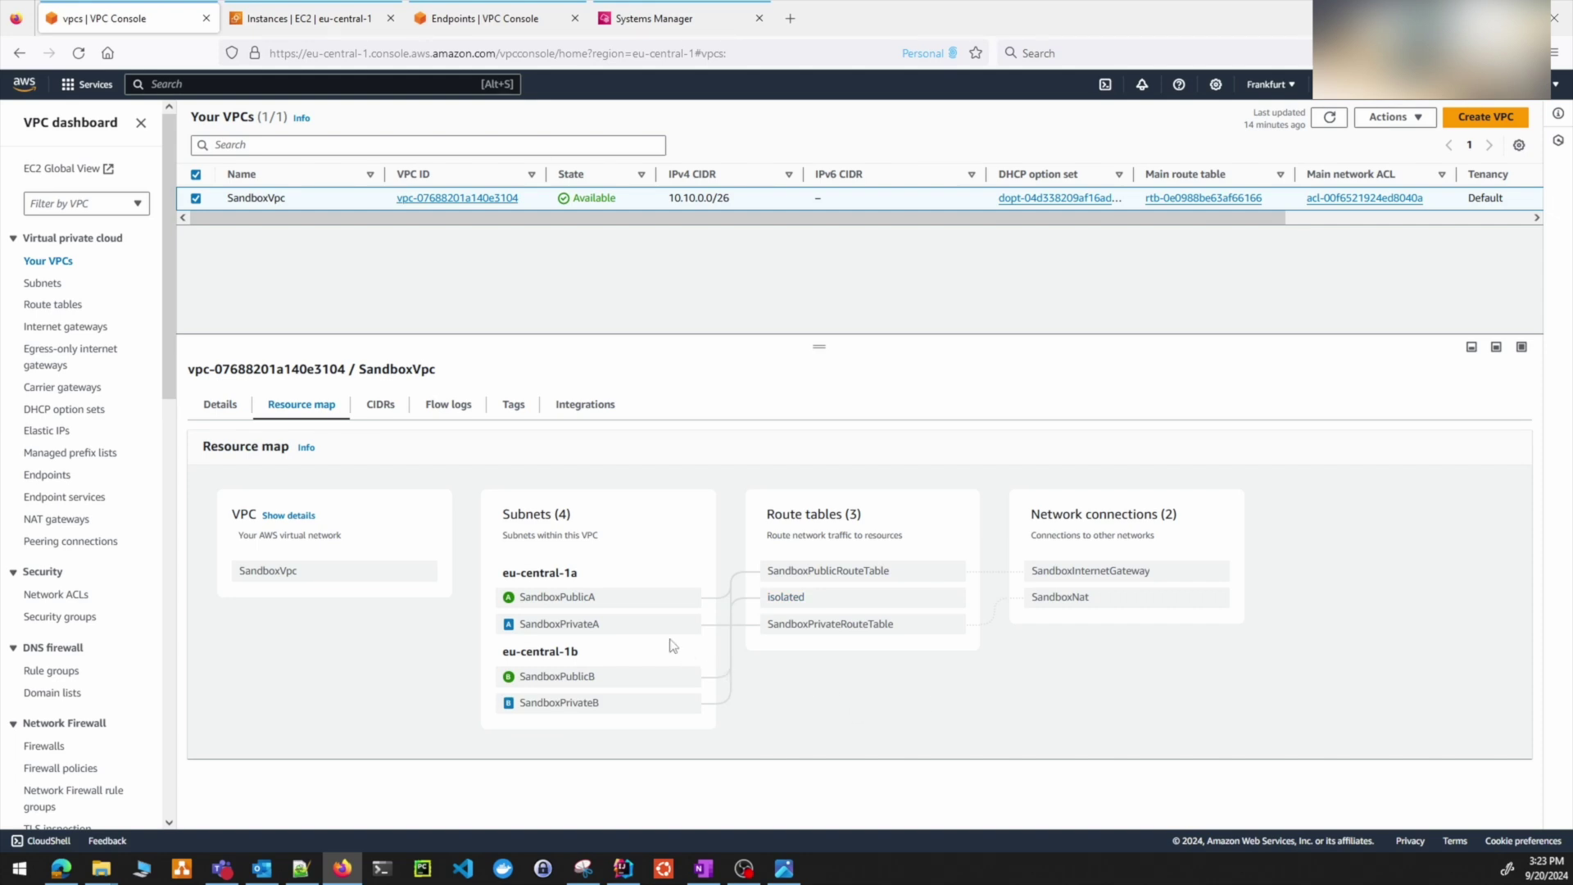
# - Trace the connections of the SandboxPrivateA and SandboxPrivateB subnets in SandboxVpc's resource map
pyautogui.click(631, 626)
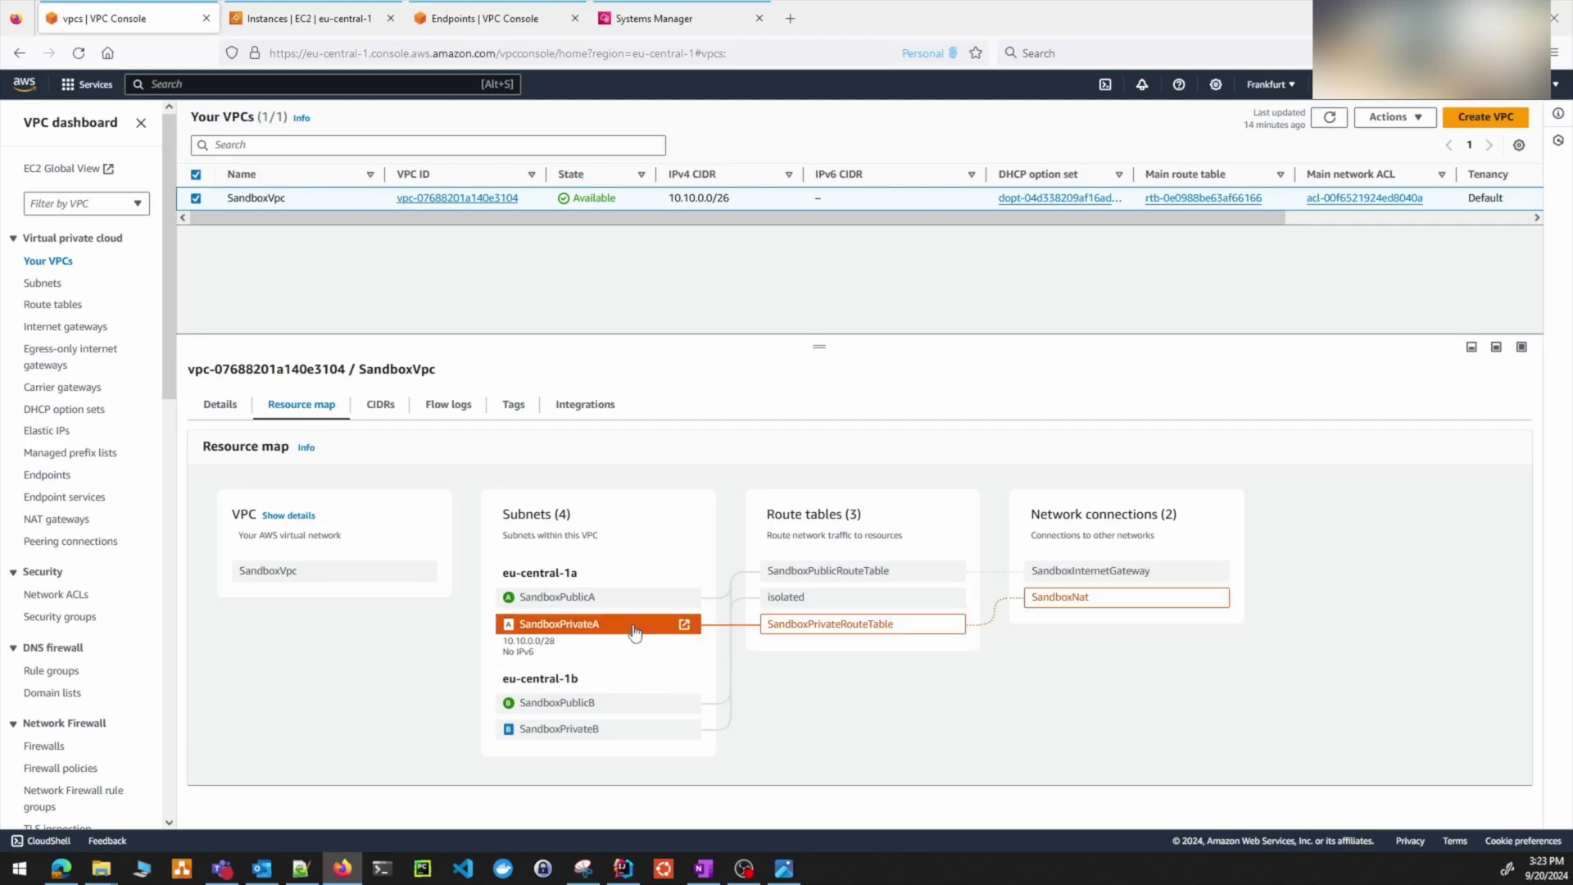
pyautogui.click(649, 730)
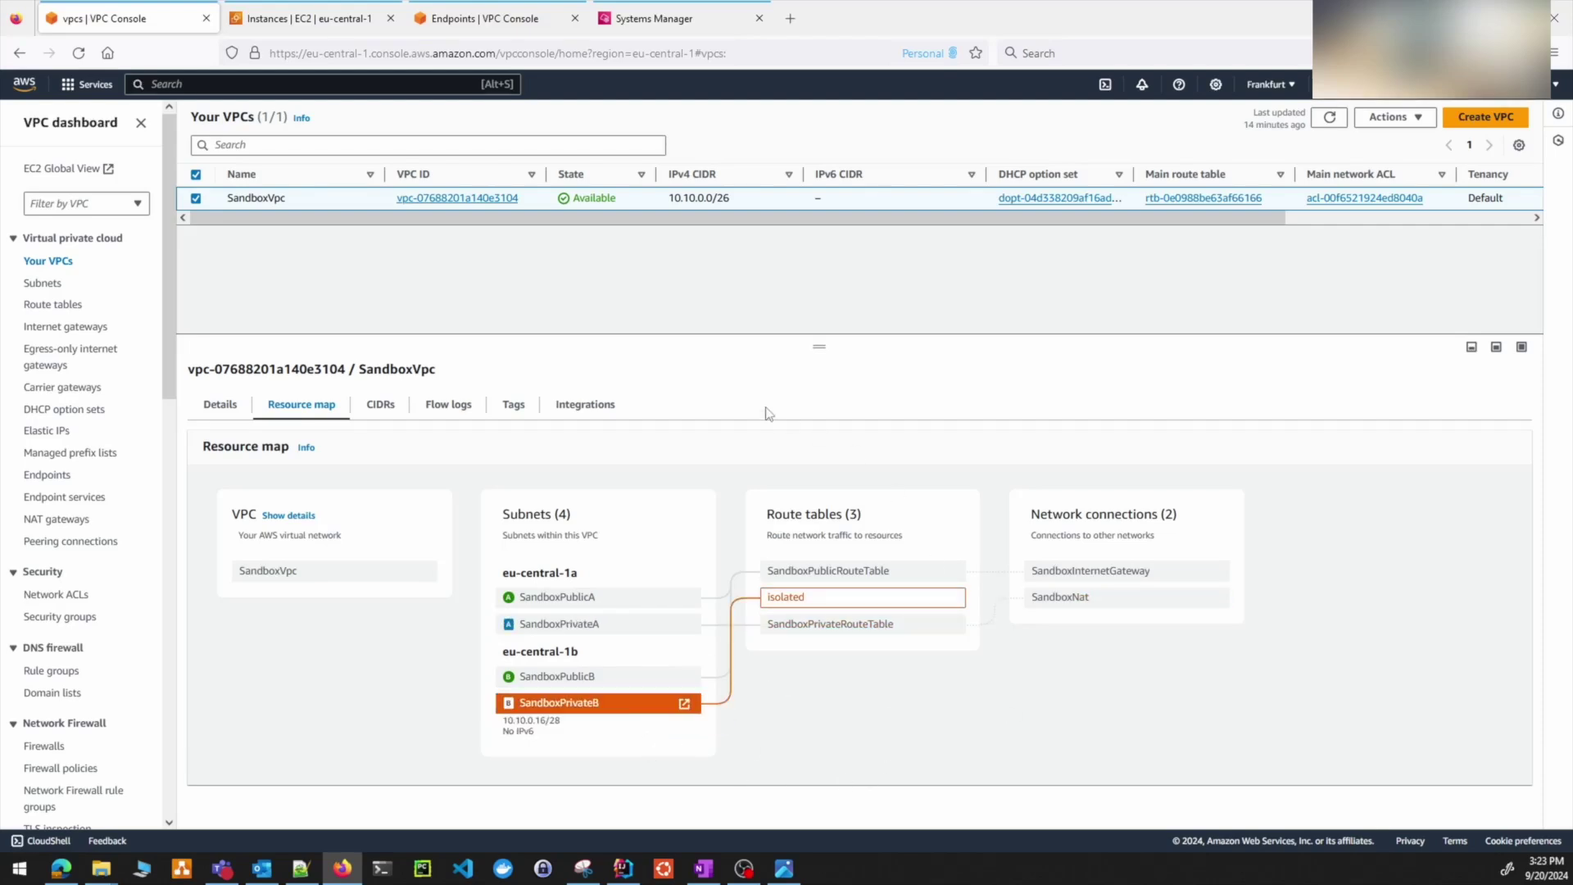
# - Refresh the EC2 instance list, start launching a new instance and name it Private
pyautogui.click(330, 24)
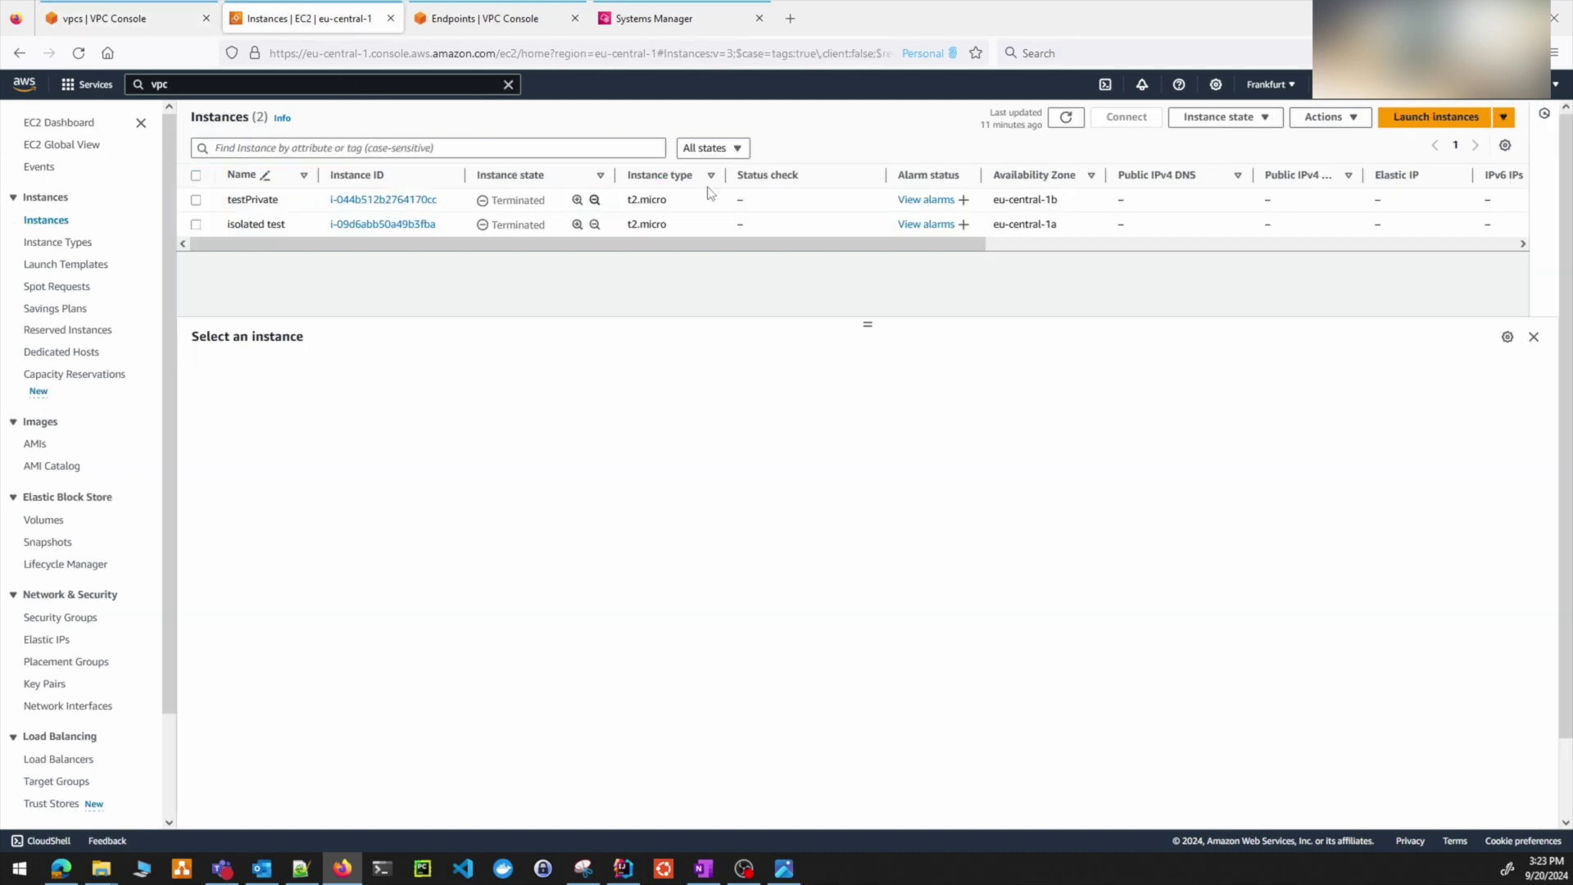
pyautogui.click(1065, 117)
pyautogui.click(1430, 117)
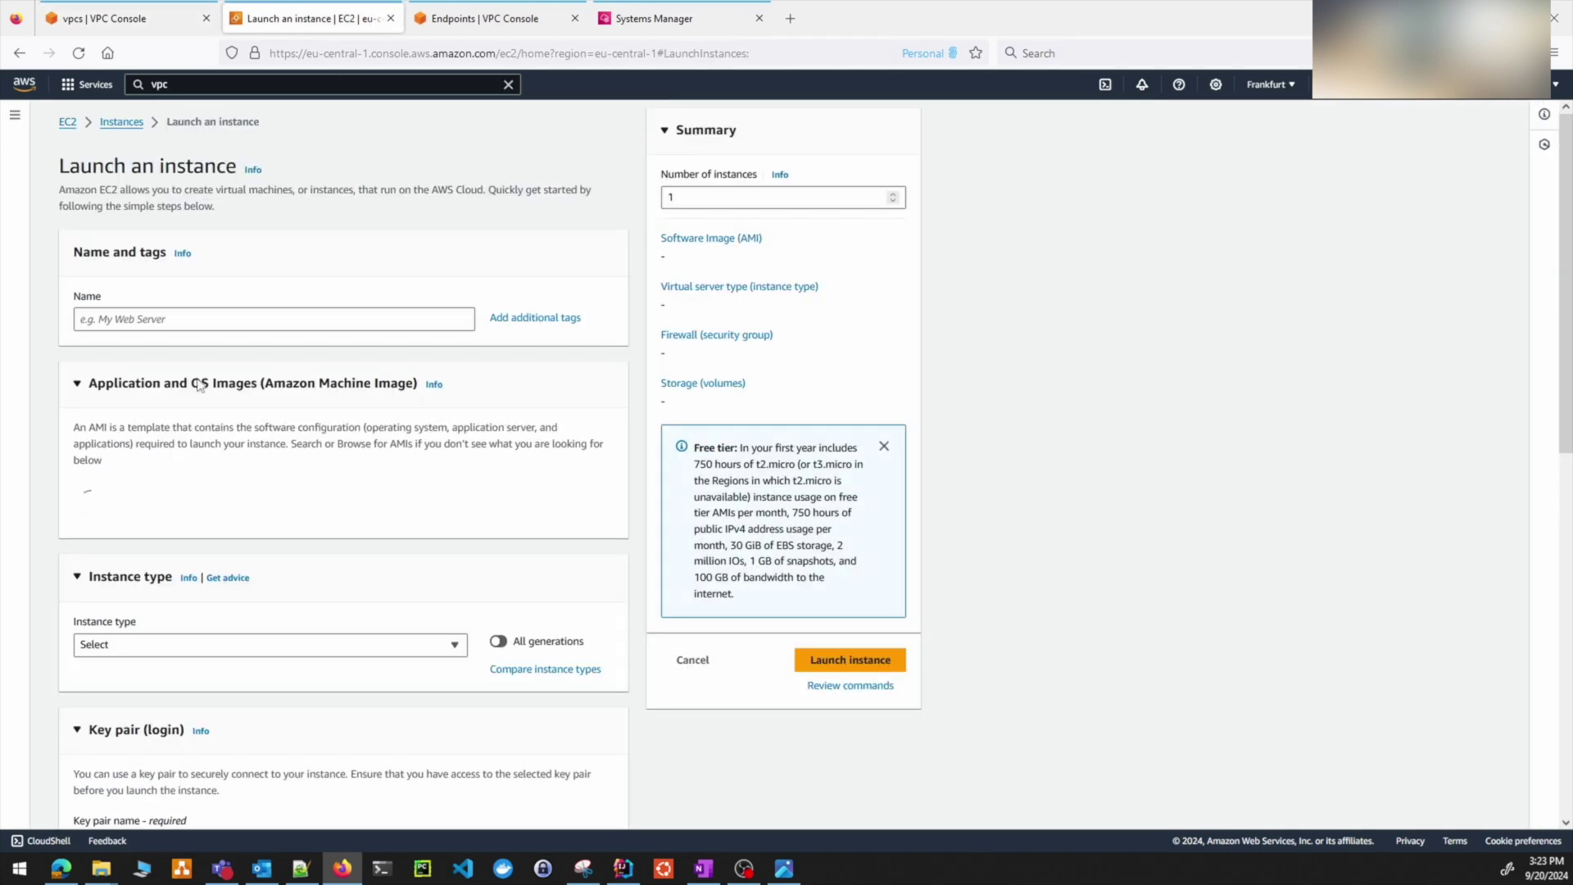
pyautogui.click(163, 316)
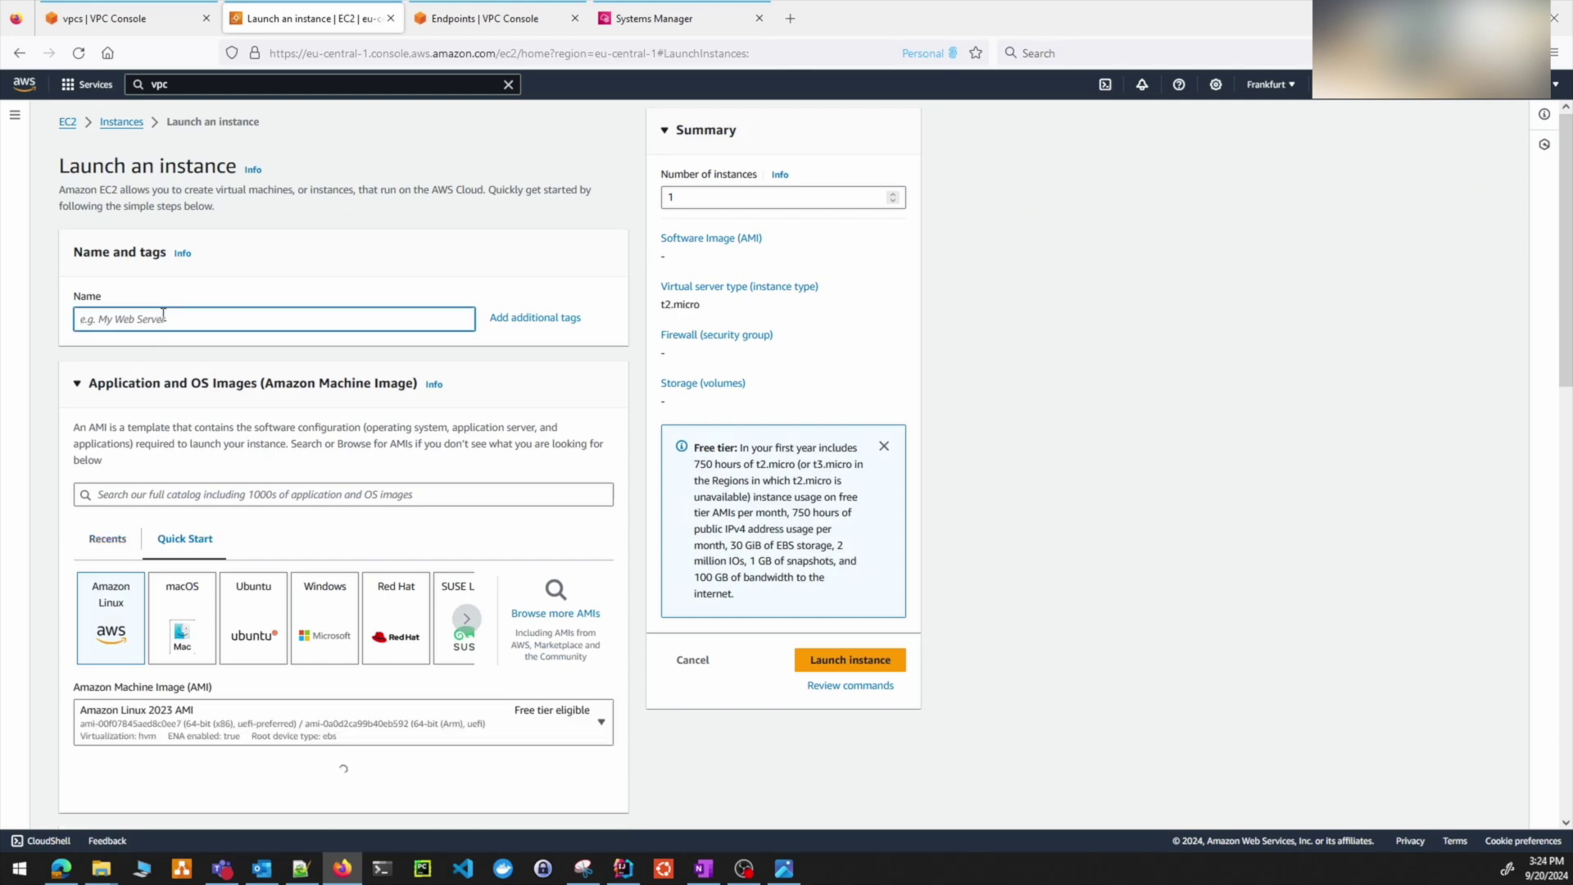
pyautogui.write('Private')
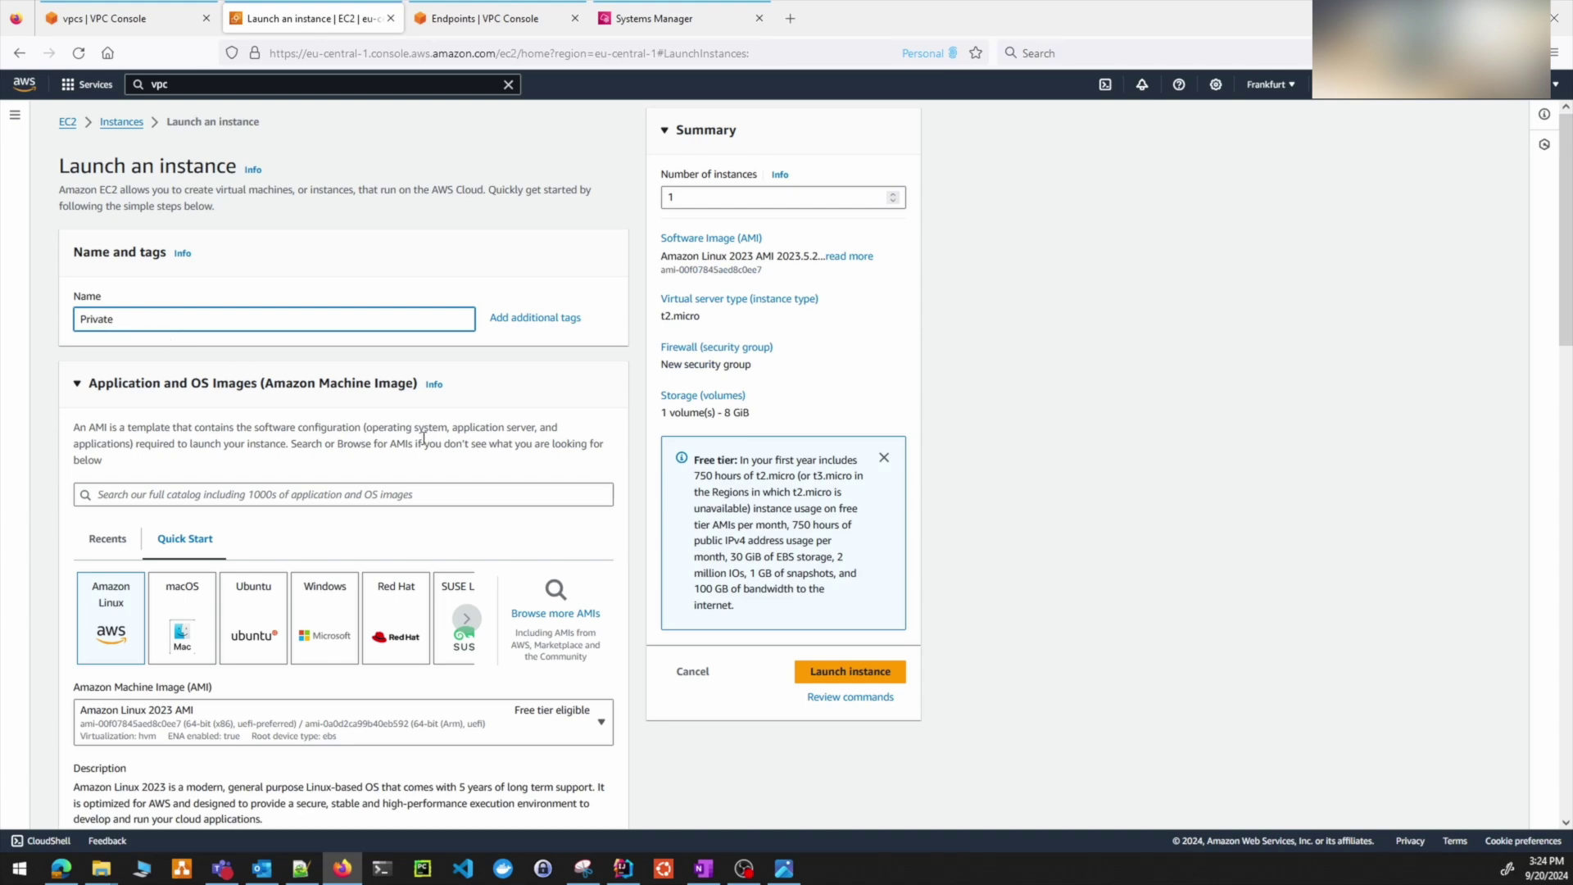
# - Set the new instance to proceed without a key pair
pyautogui.scroll(-3, 418, 442)
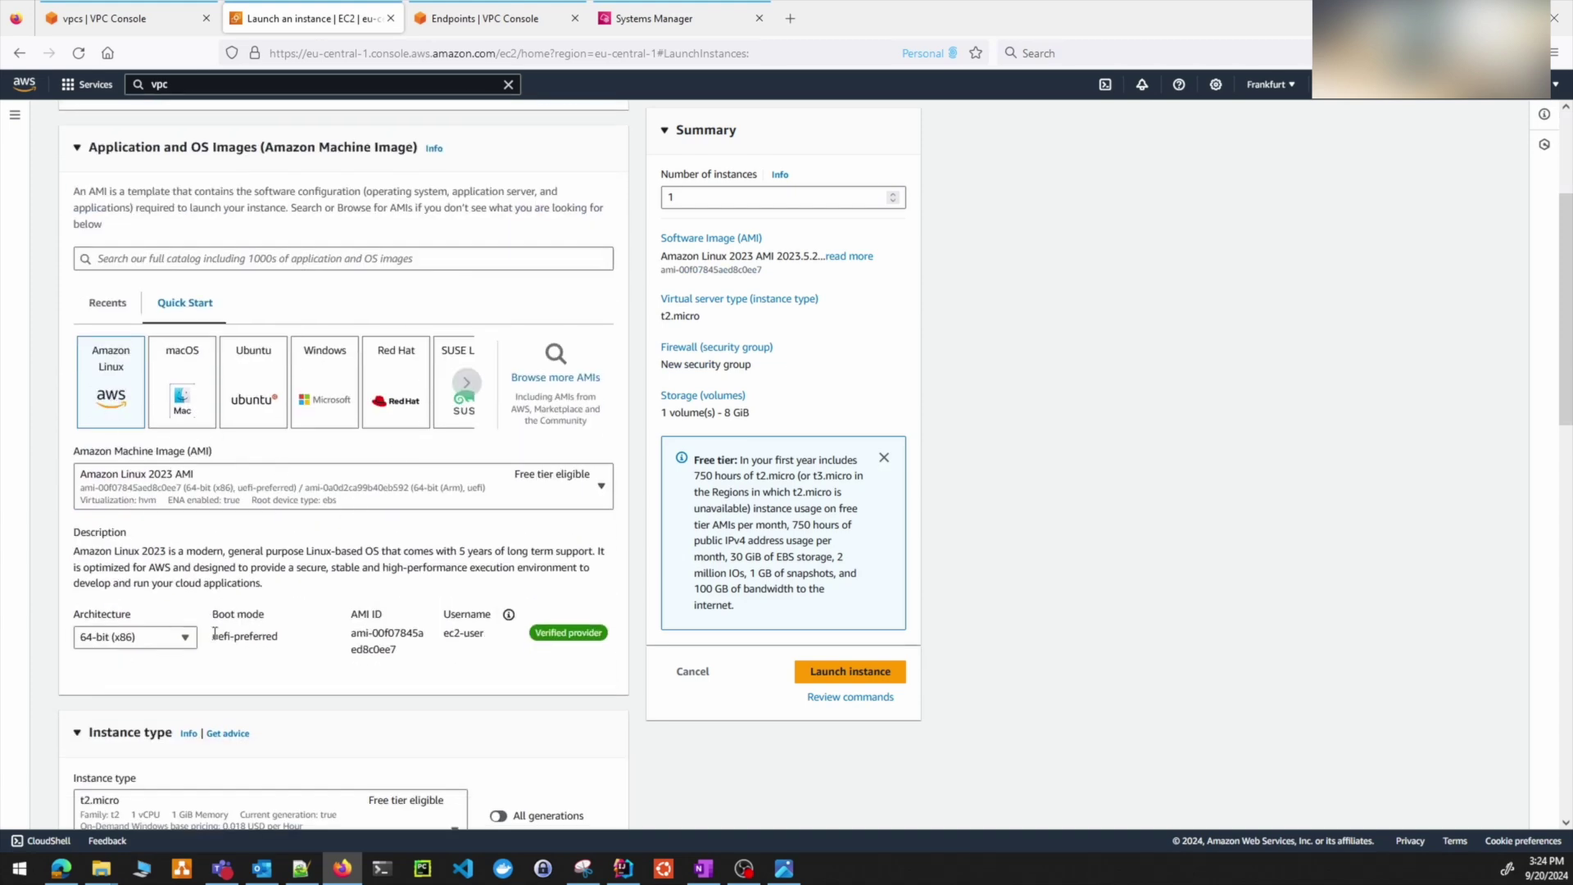
pyautogui.scroll(-1, 214, 641)
pyautogui.scroll(-3, 214, 641)
pyautogui.scroll(-3, 548, 670)
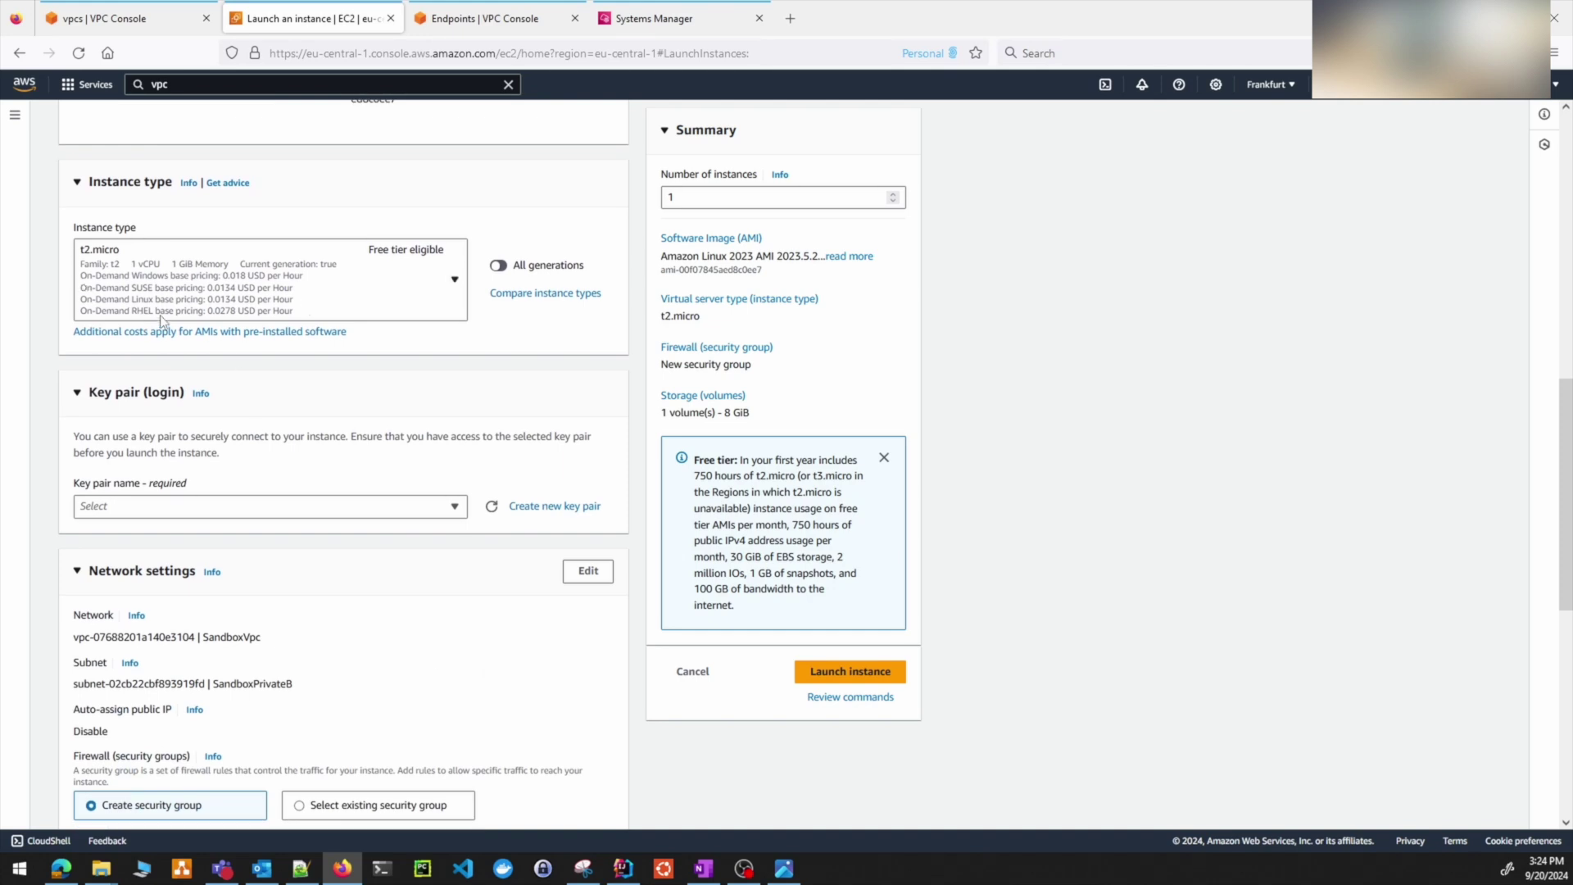
pyautogui.click(273, 506)
pyautogui.click(189, 554)
# - Edit the instance's network settings and choose SandboxPrivateA as its subnet
pyautogui.scroll(-3, 513, 605)
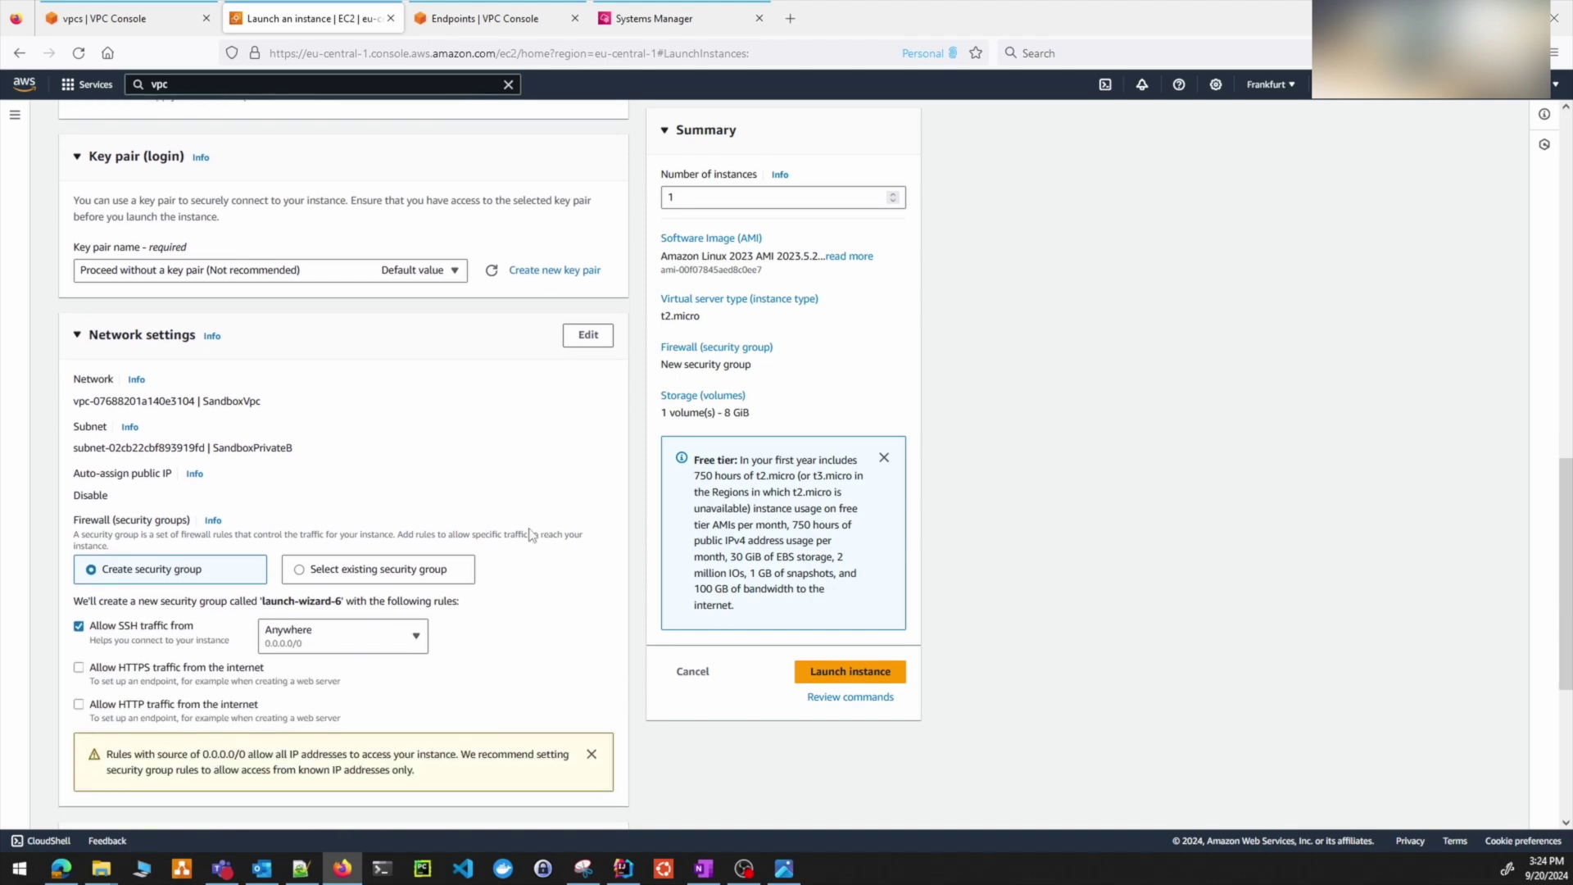
pyautogui.scroll(-2, 533, 535)
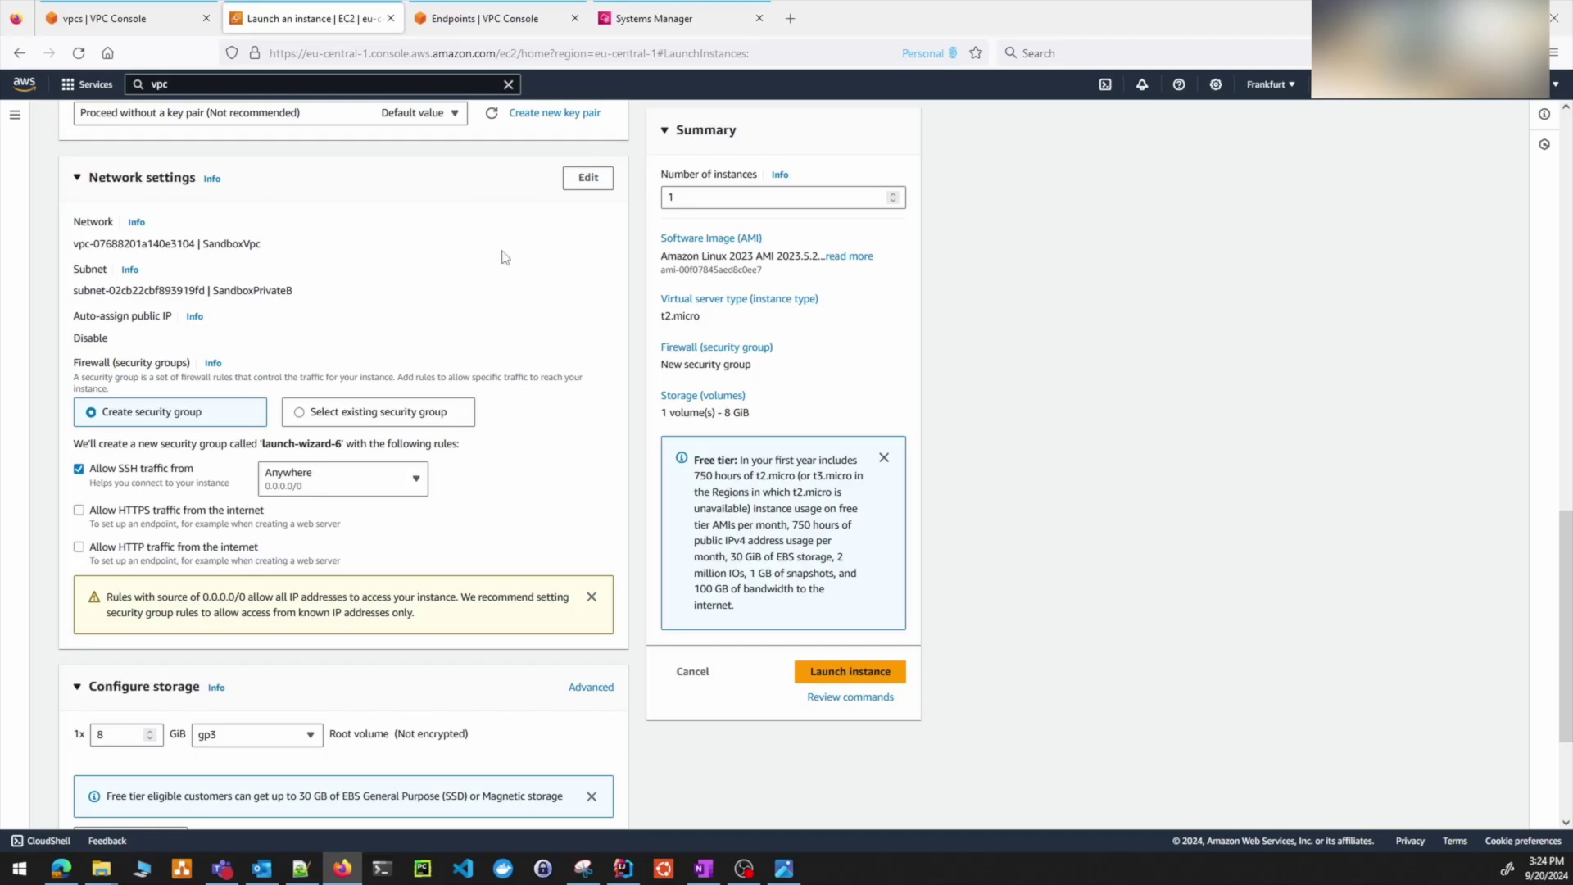
pyautogui.click(586, 182)
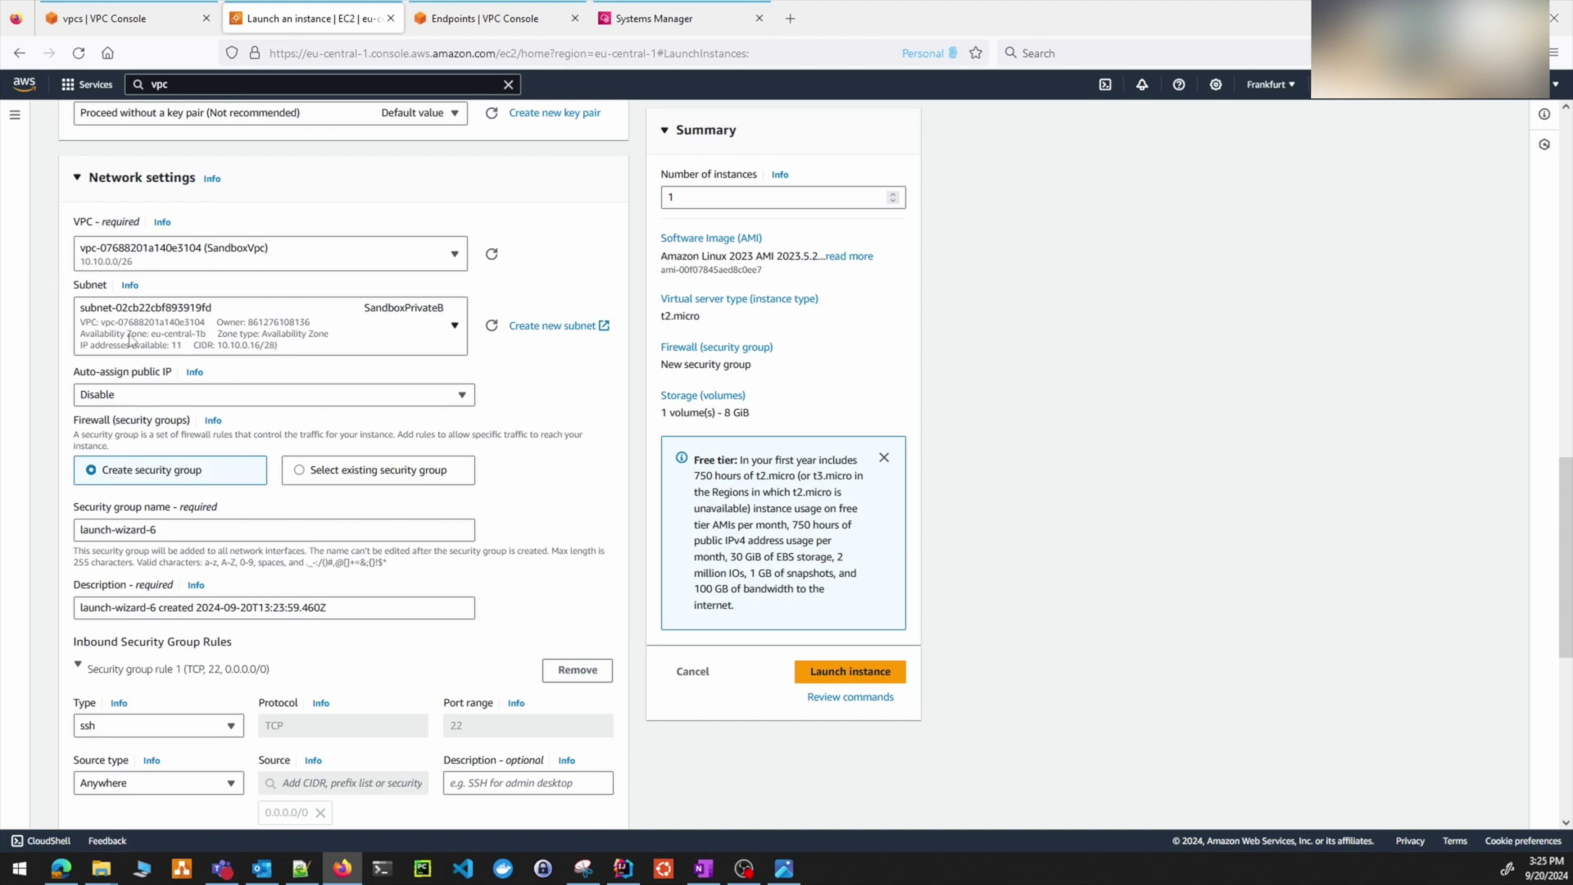
pyautogui.click(284, 333)
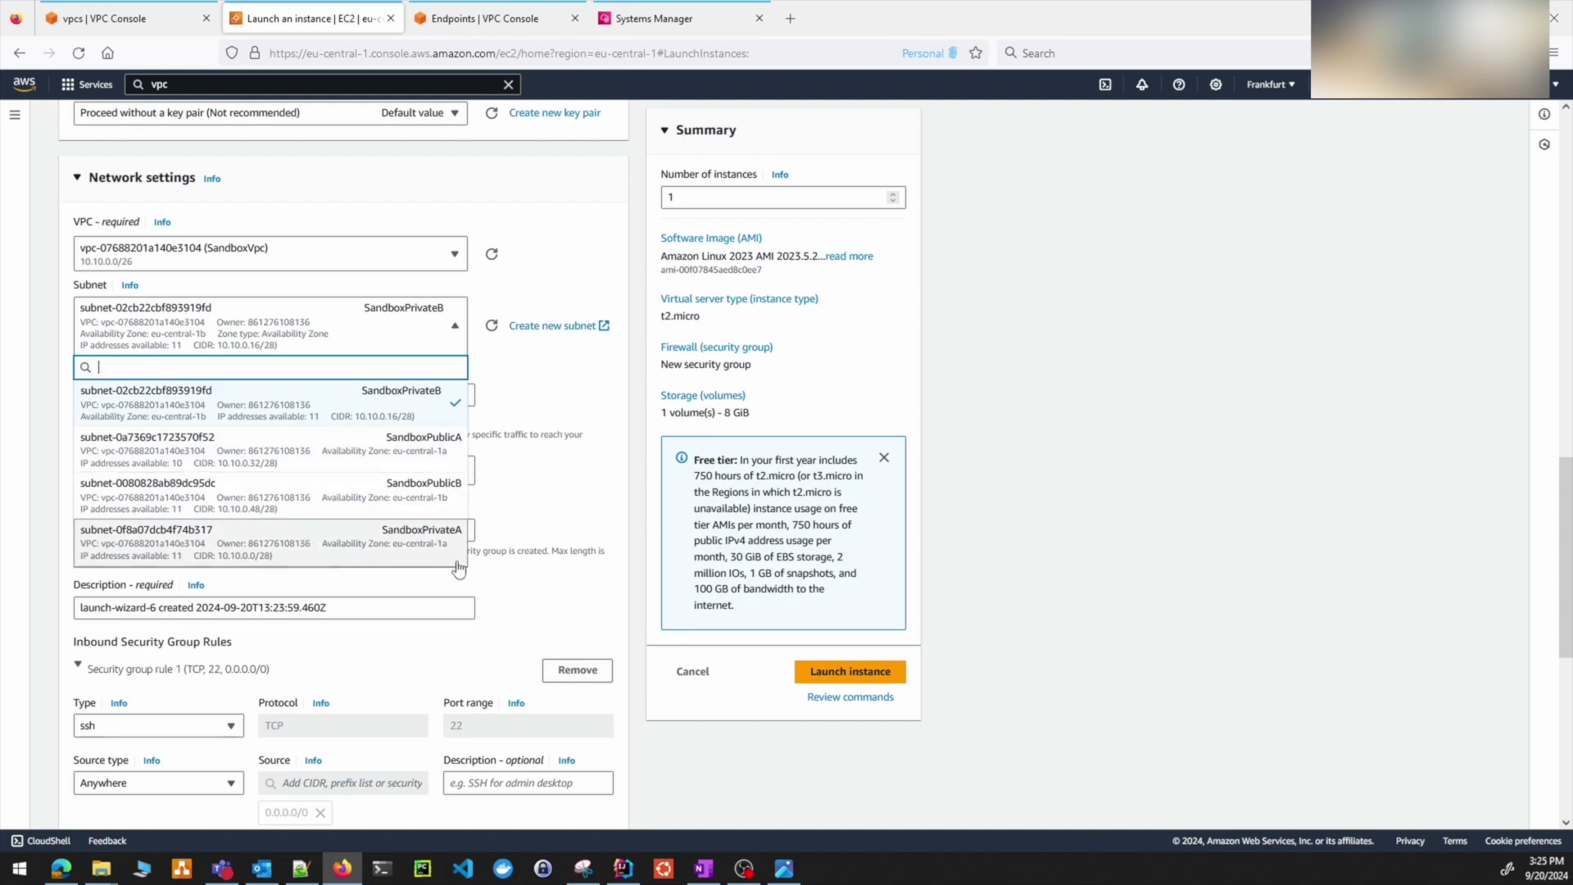
pyautogui.click(296, 553)
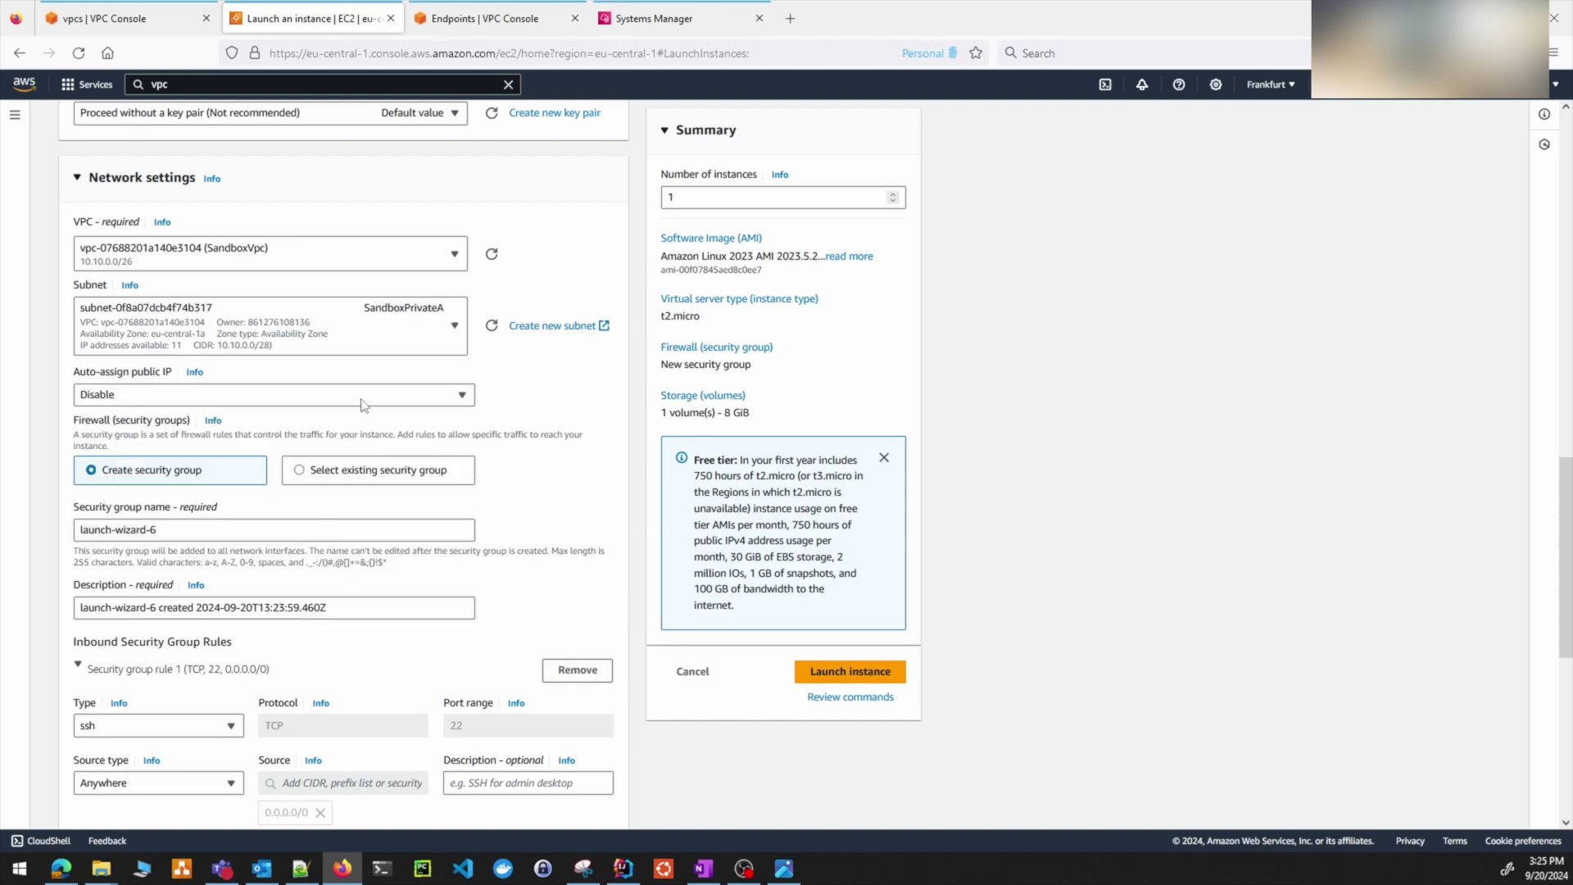
# - Open SandboxVpc's resource map in the Endpoints browser tab and trace SandboxPrivateA's route table and network connection
pyautogui.click(475, 23)
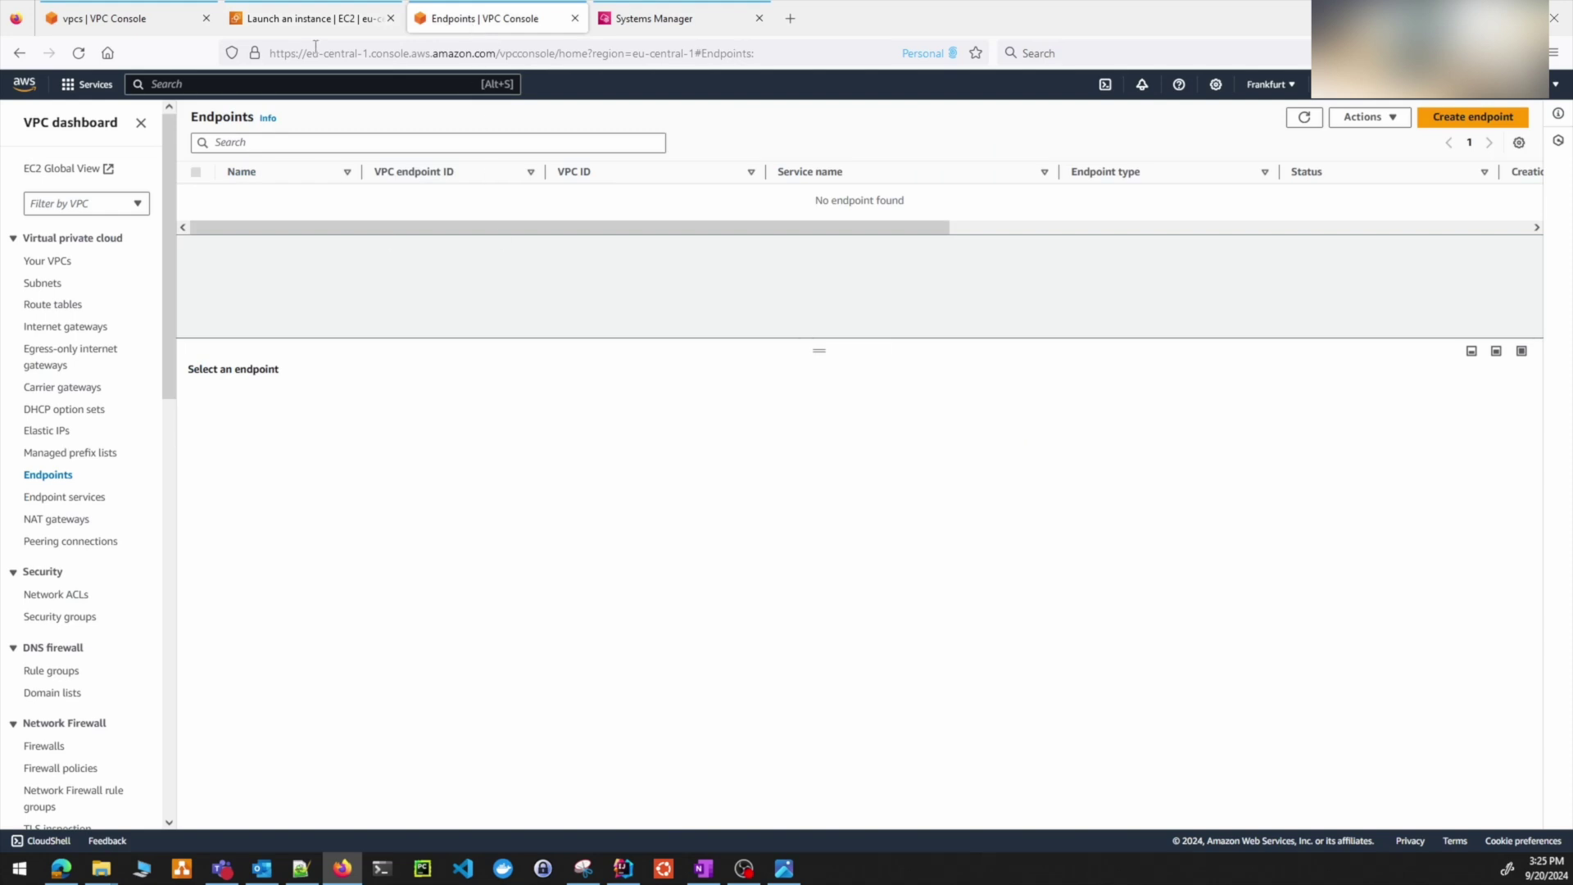
pyautogui.click(51, 261)
pyautogui.click(252, 198)
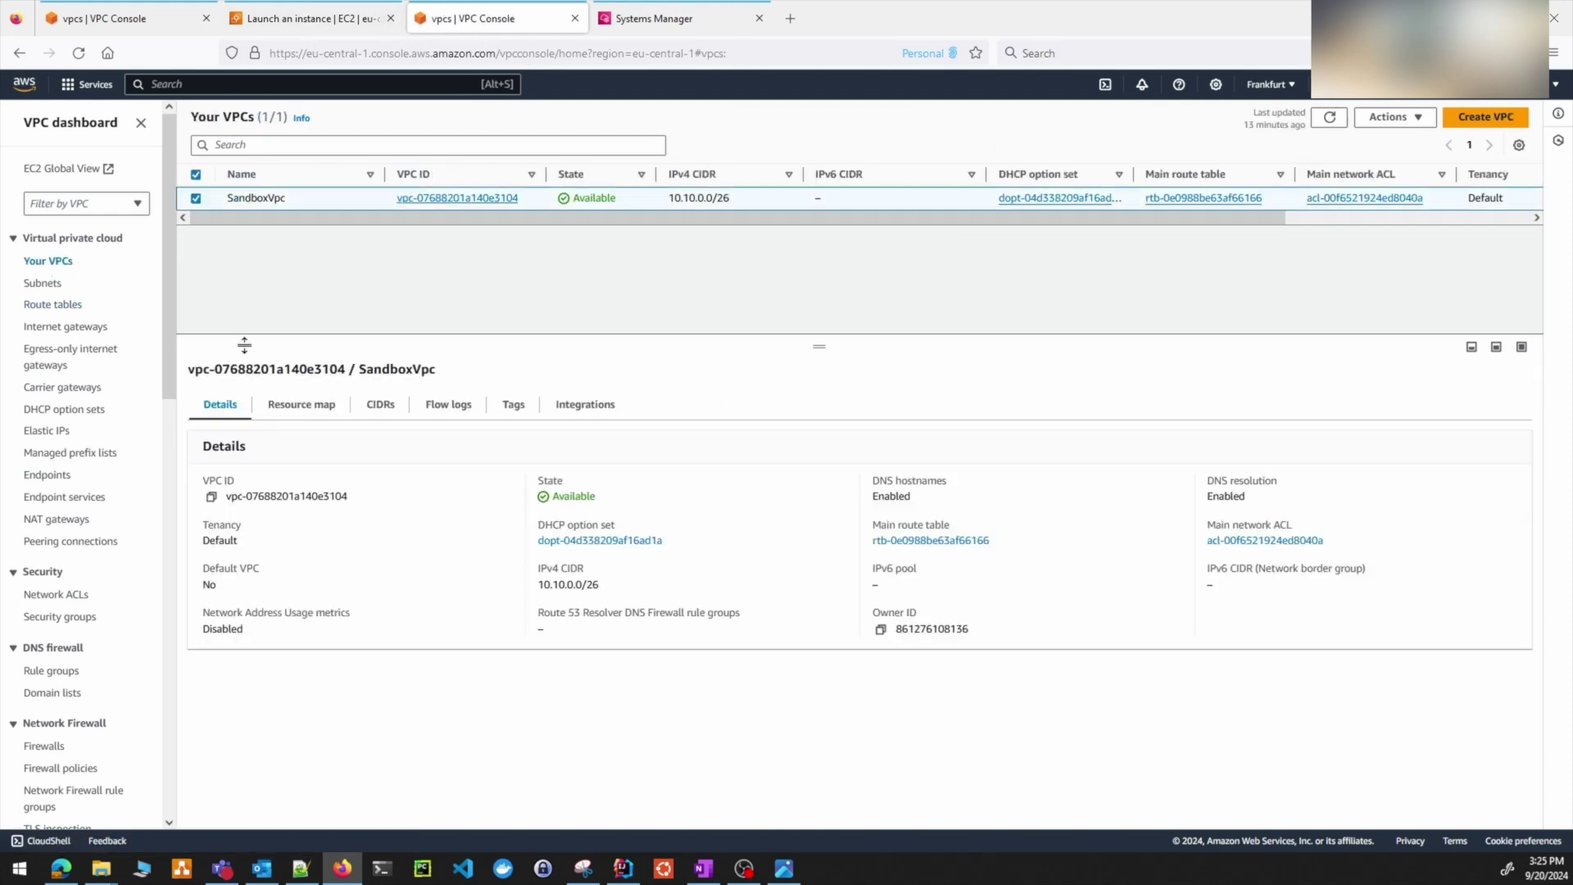
pyautogui.click(287, 403)
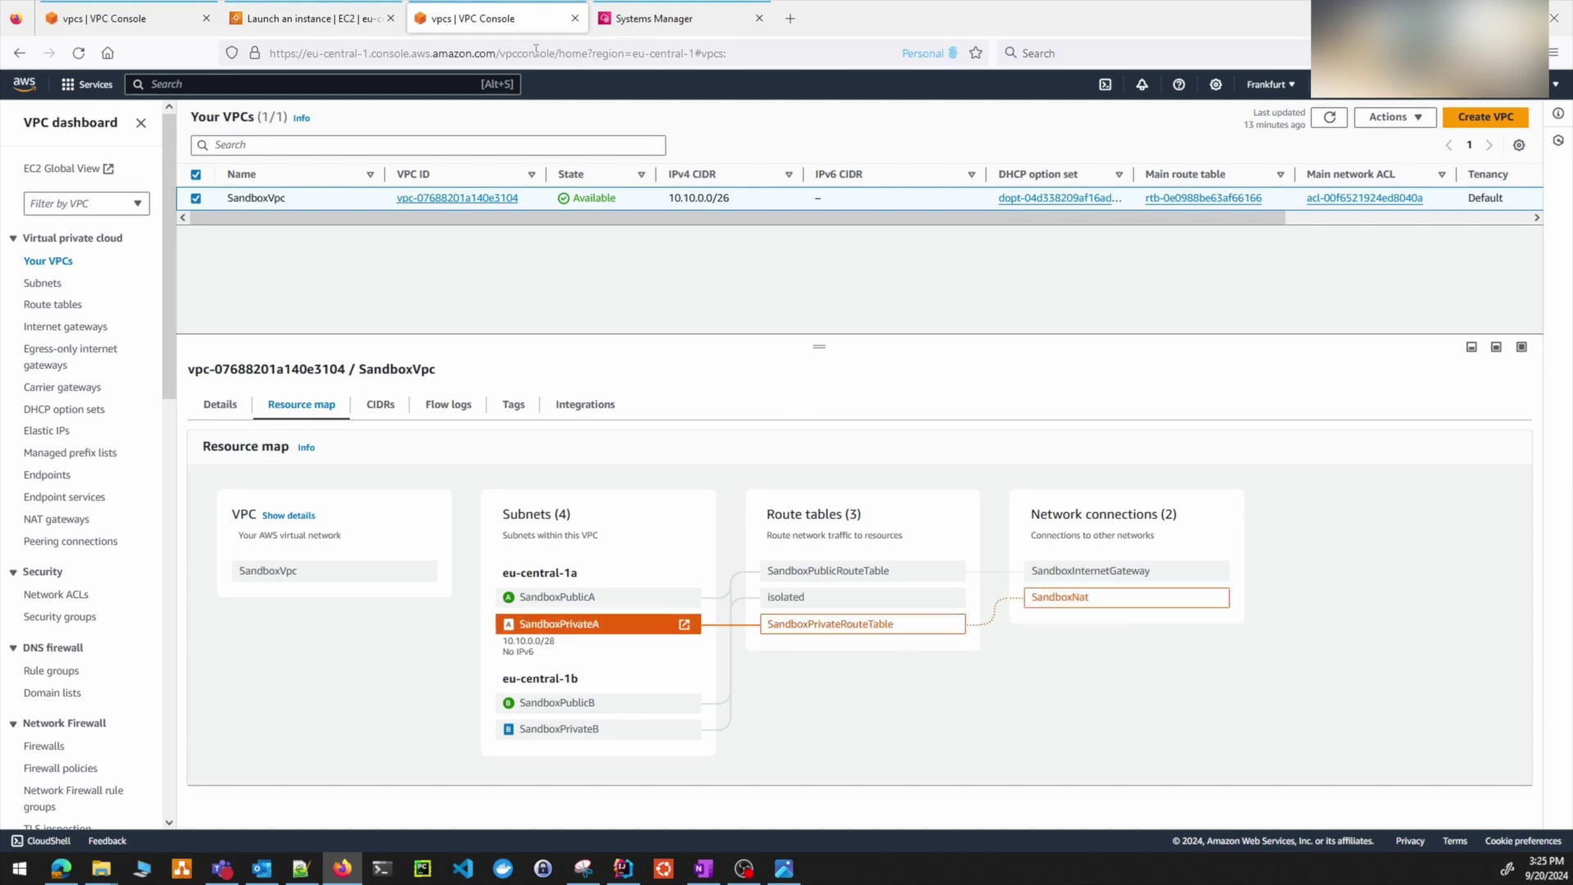
# - Return to the launch form and append a word starting with "I" to the instance name "Private"
pyautogui.click(328, 20)
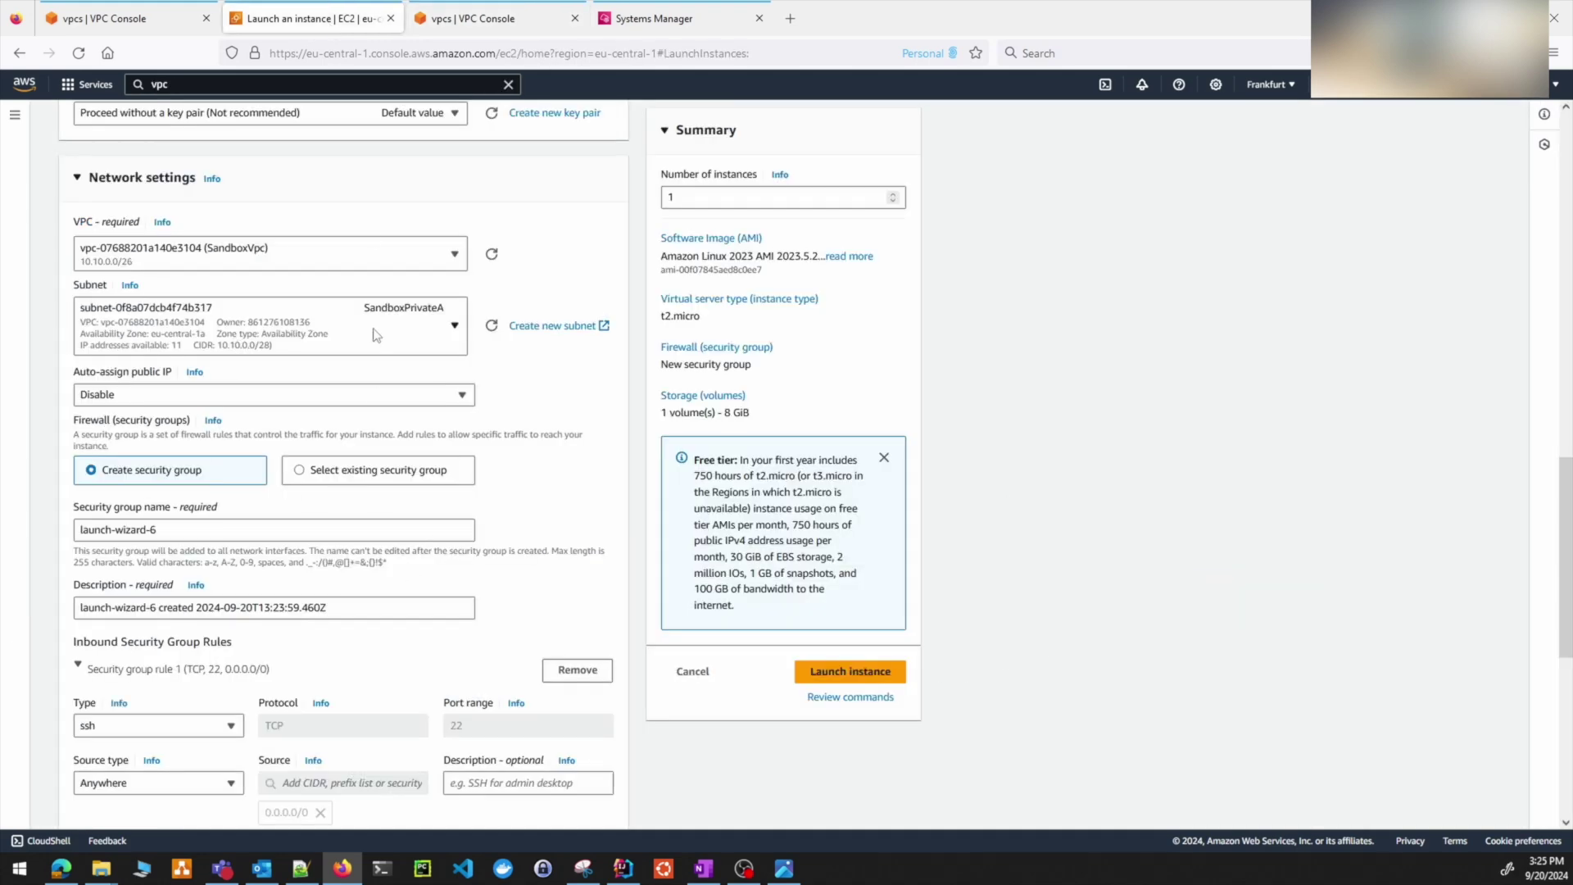
pyautogui.scroll(8, 376, 336)
pyautogui.scroll(5, 247, 340)
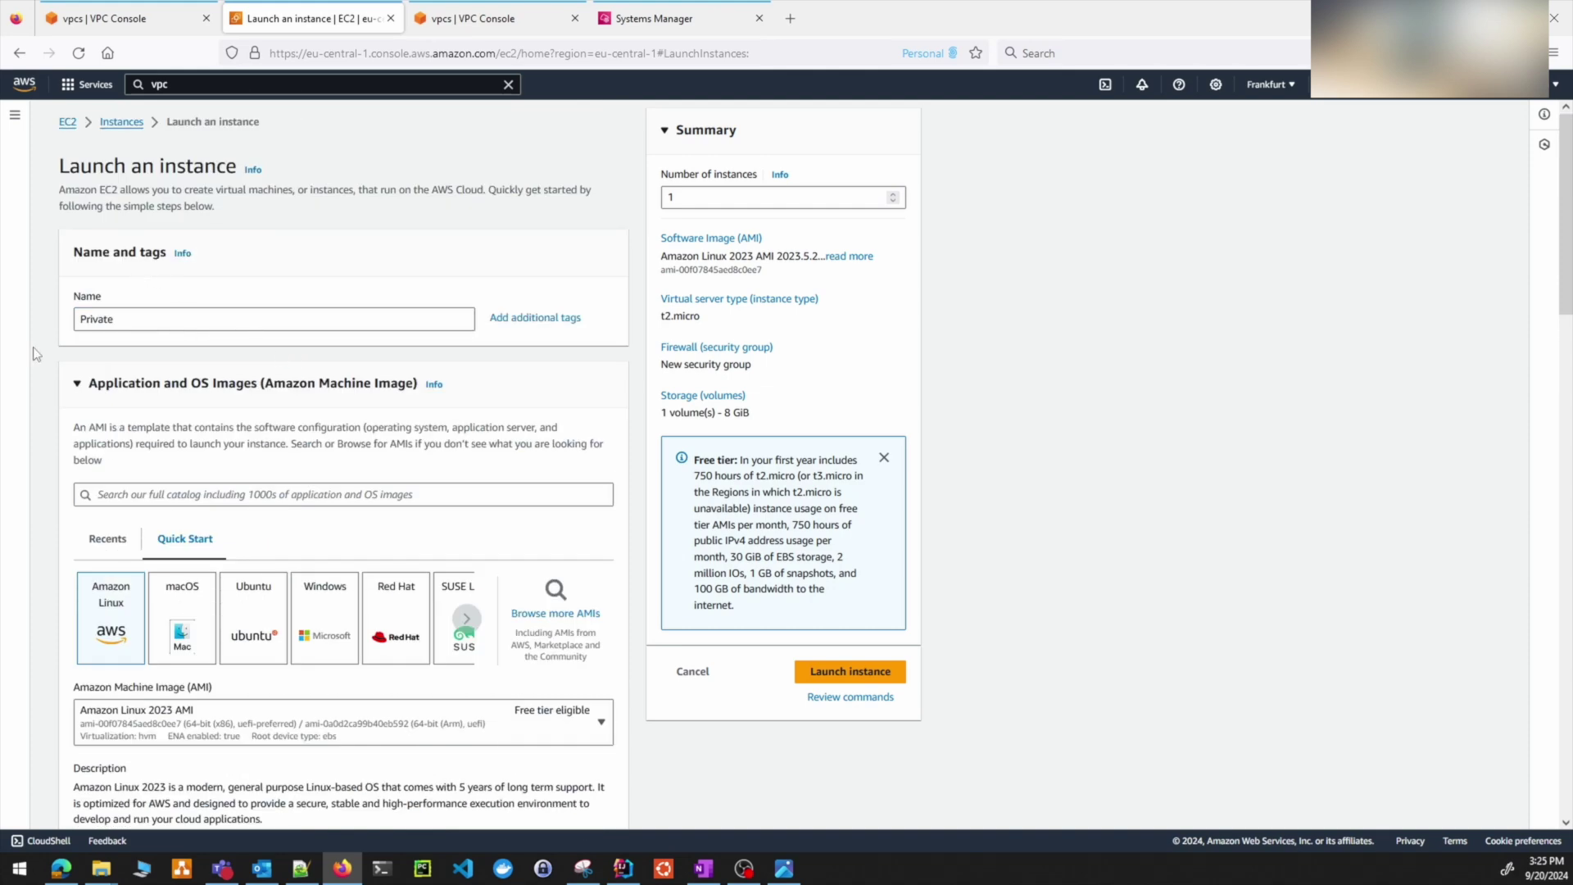
pyautogui.click(168, 328)
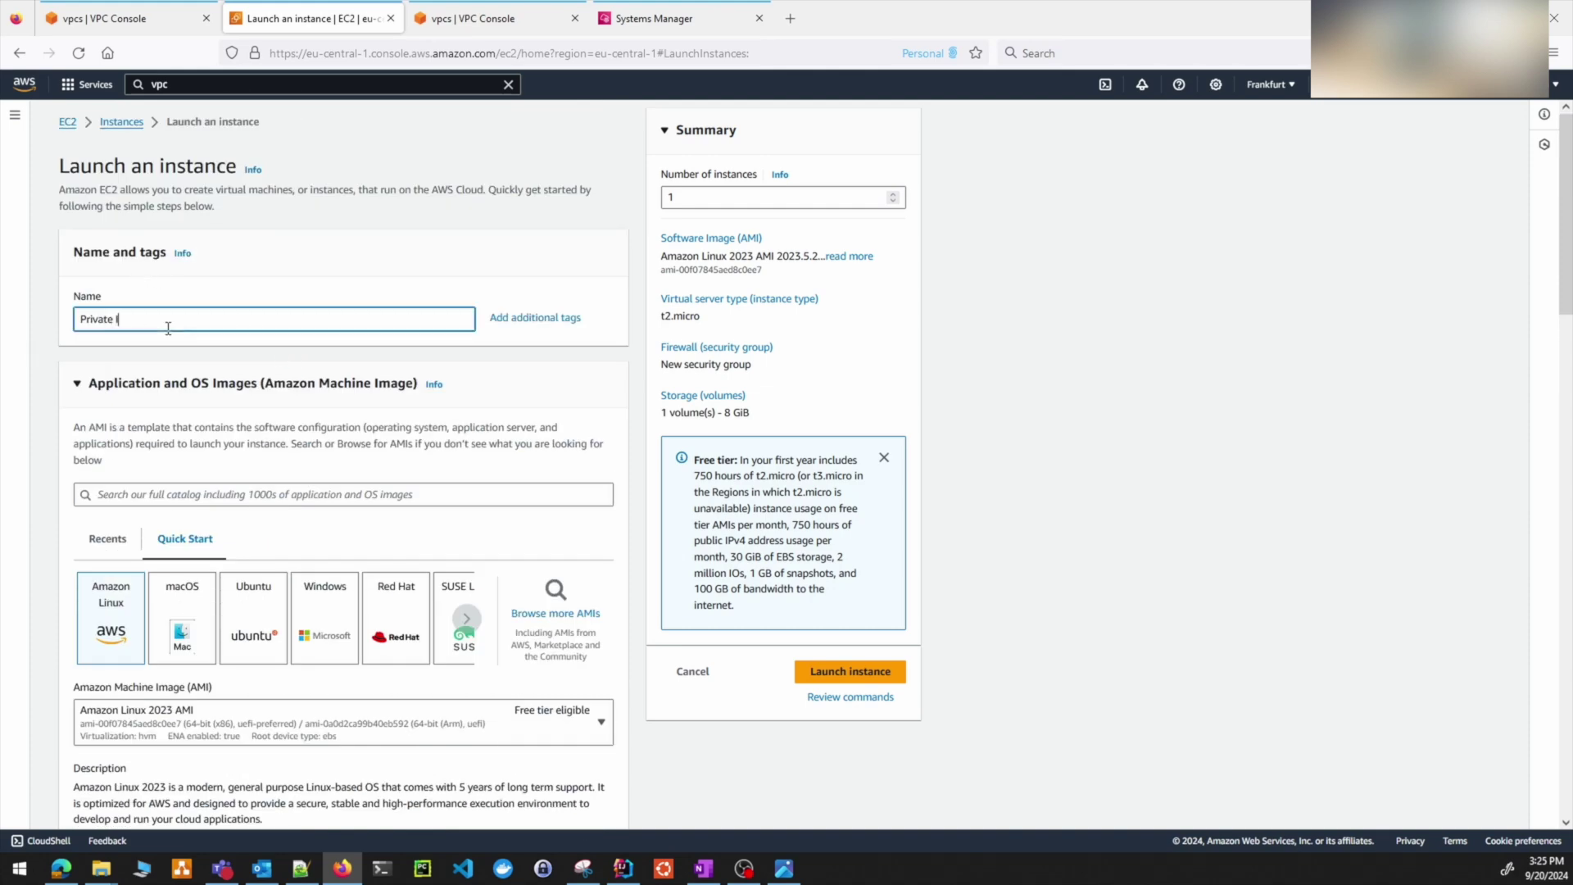
# - Change the new security group's inbound rule to HTTPS with a custom source type
pyautogui.scroll(-15, 168, 328)
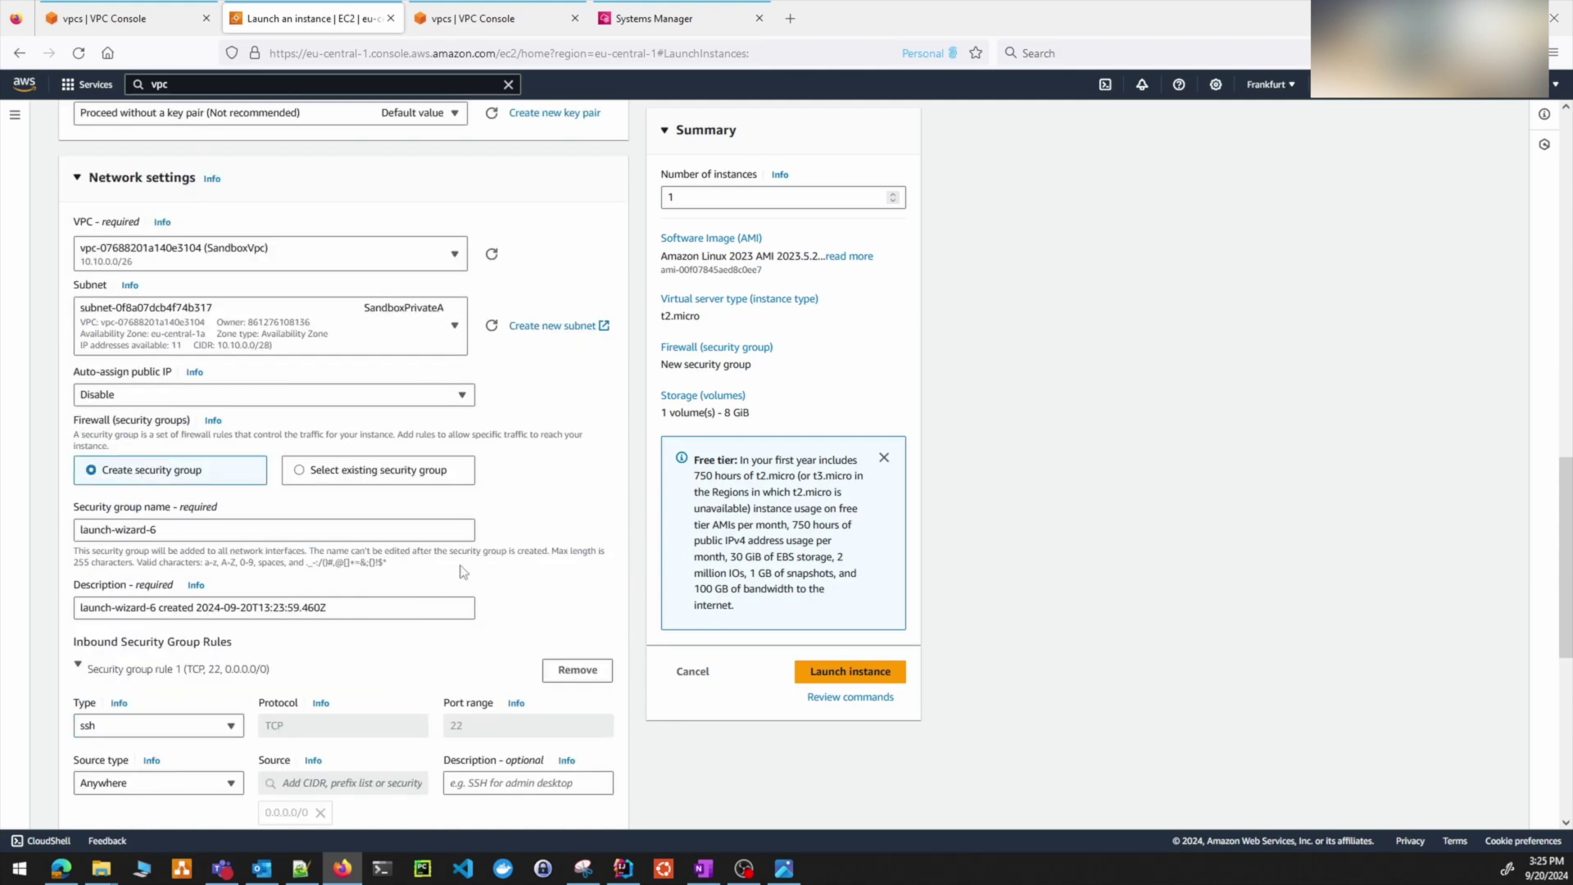
pyautogui.scroll(8, 611, 505)
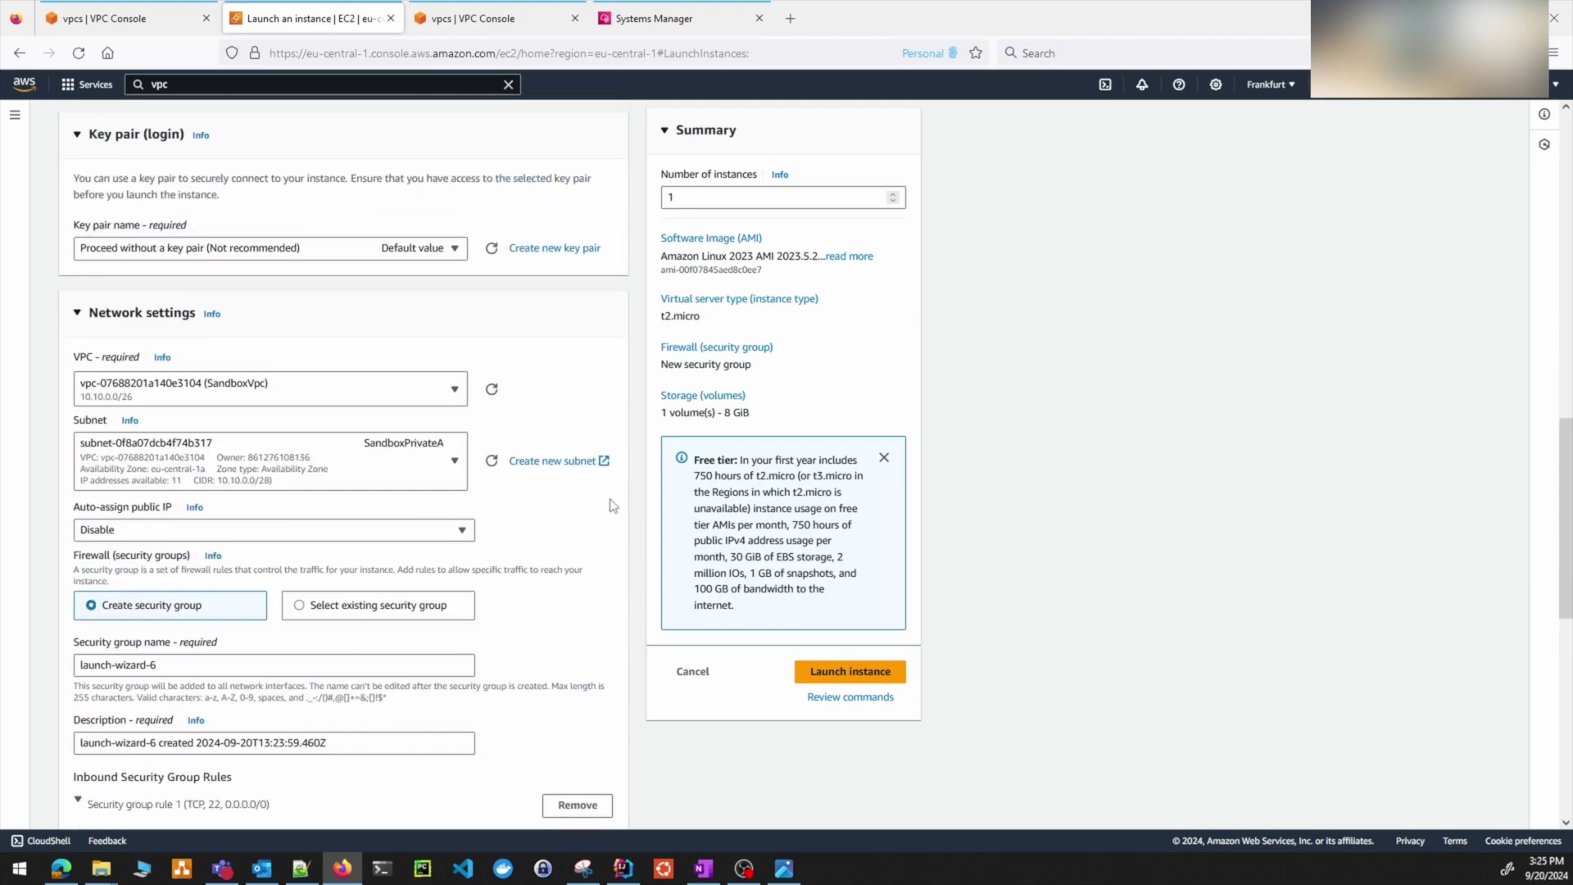
pyautogui.scroll(-8, 610, 505)
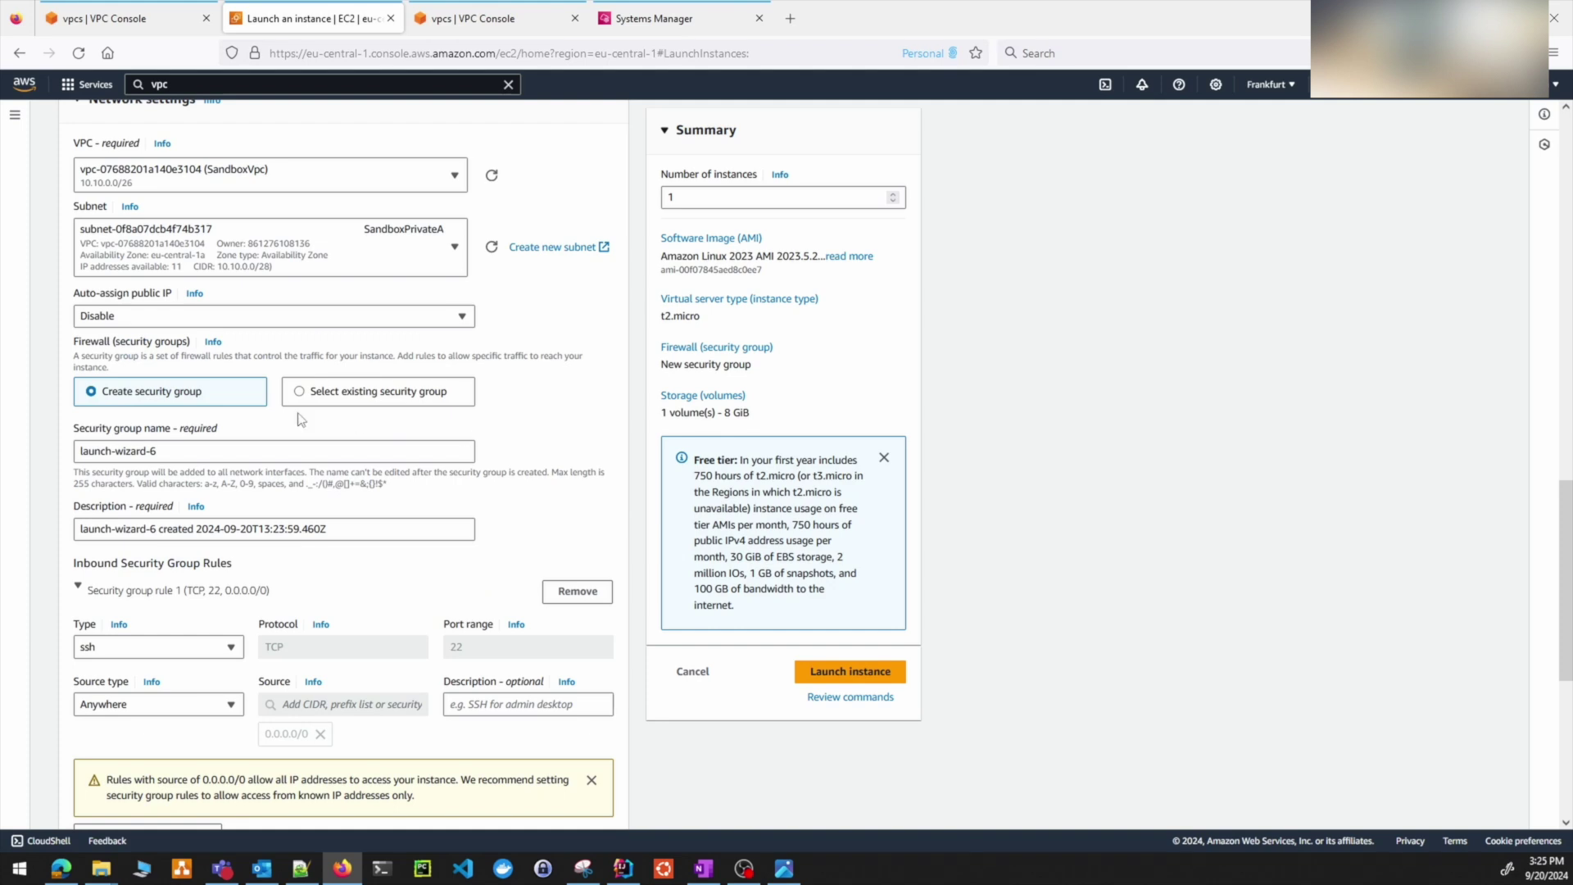
pyautogui.scroll(-3, 322, 563)
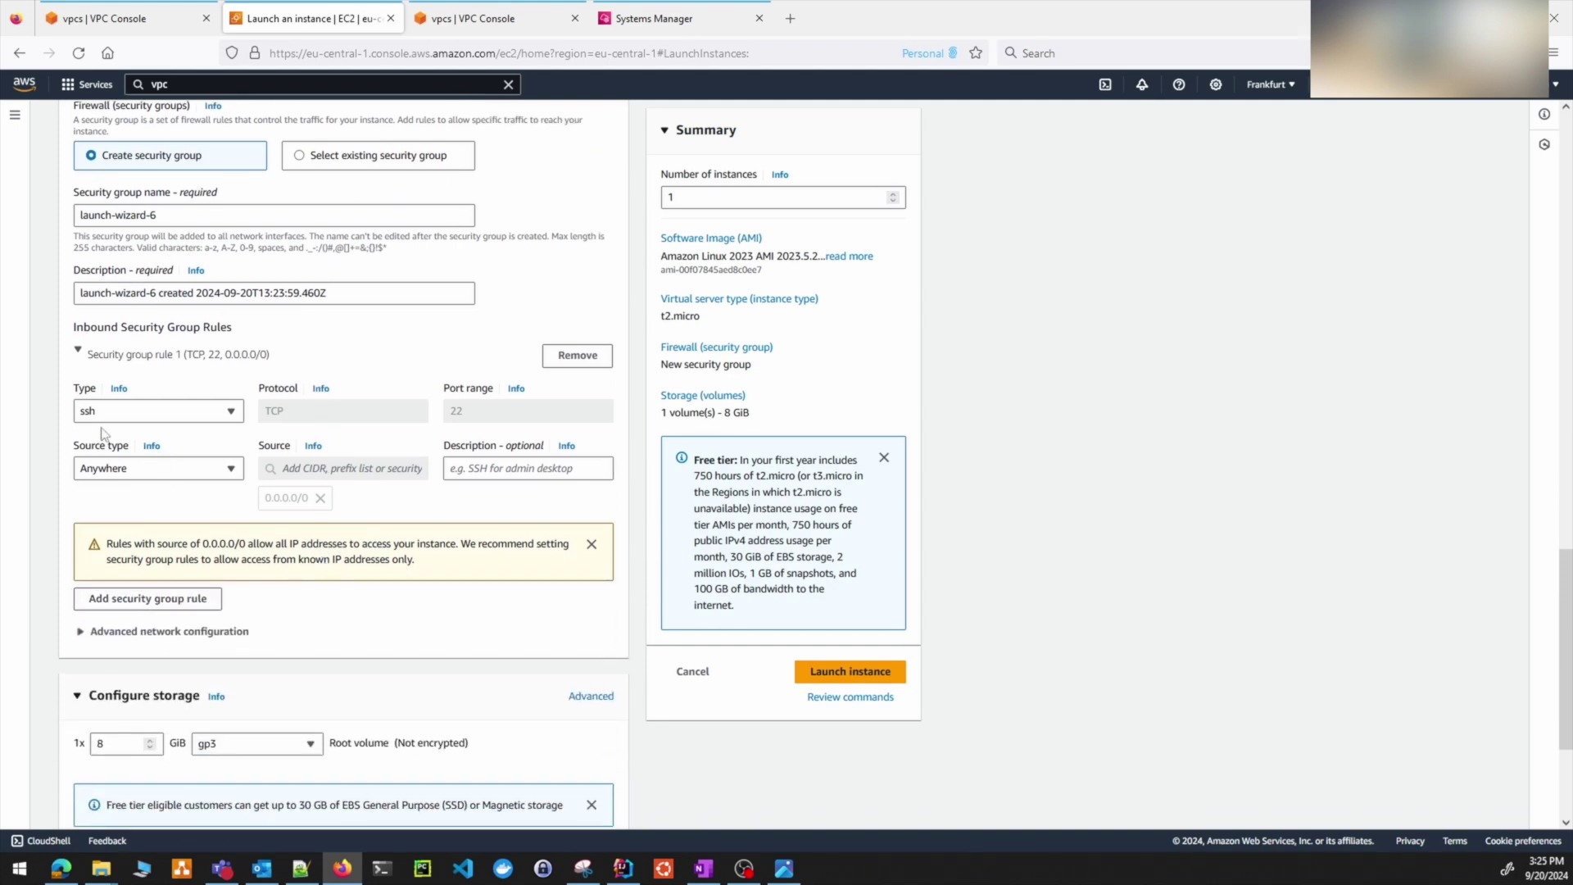
pyautogui.click(213, 421)
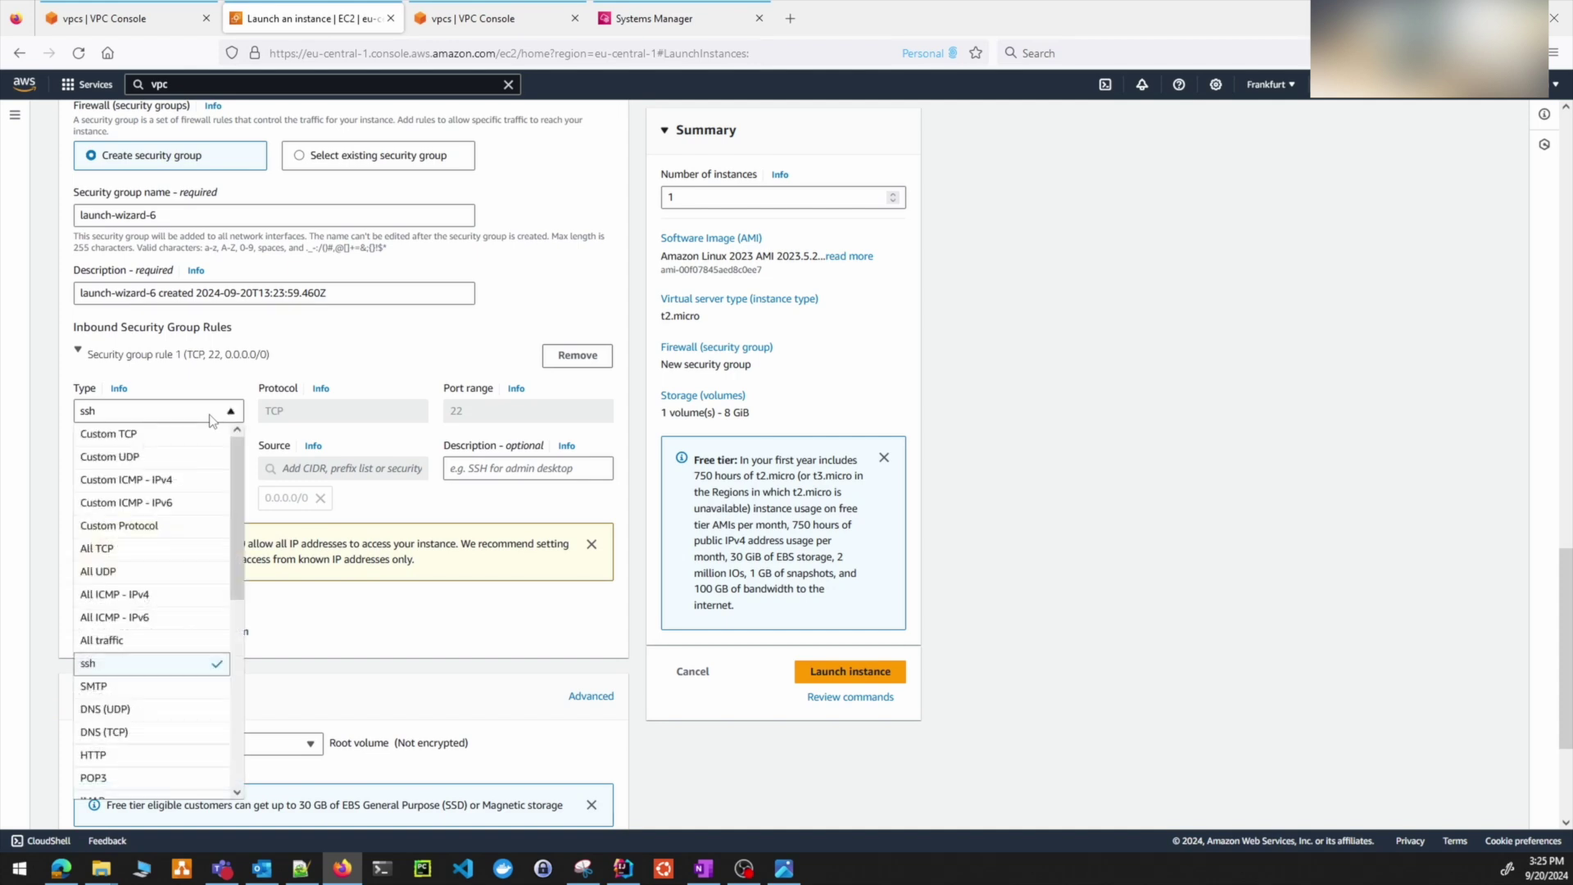
pyautogui.scroll(-2, 143, 719)
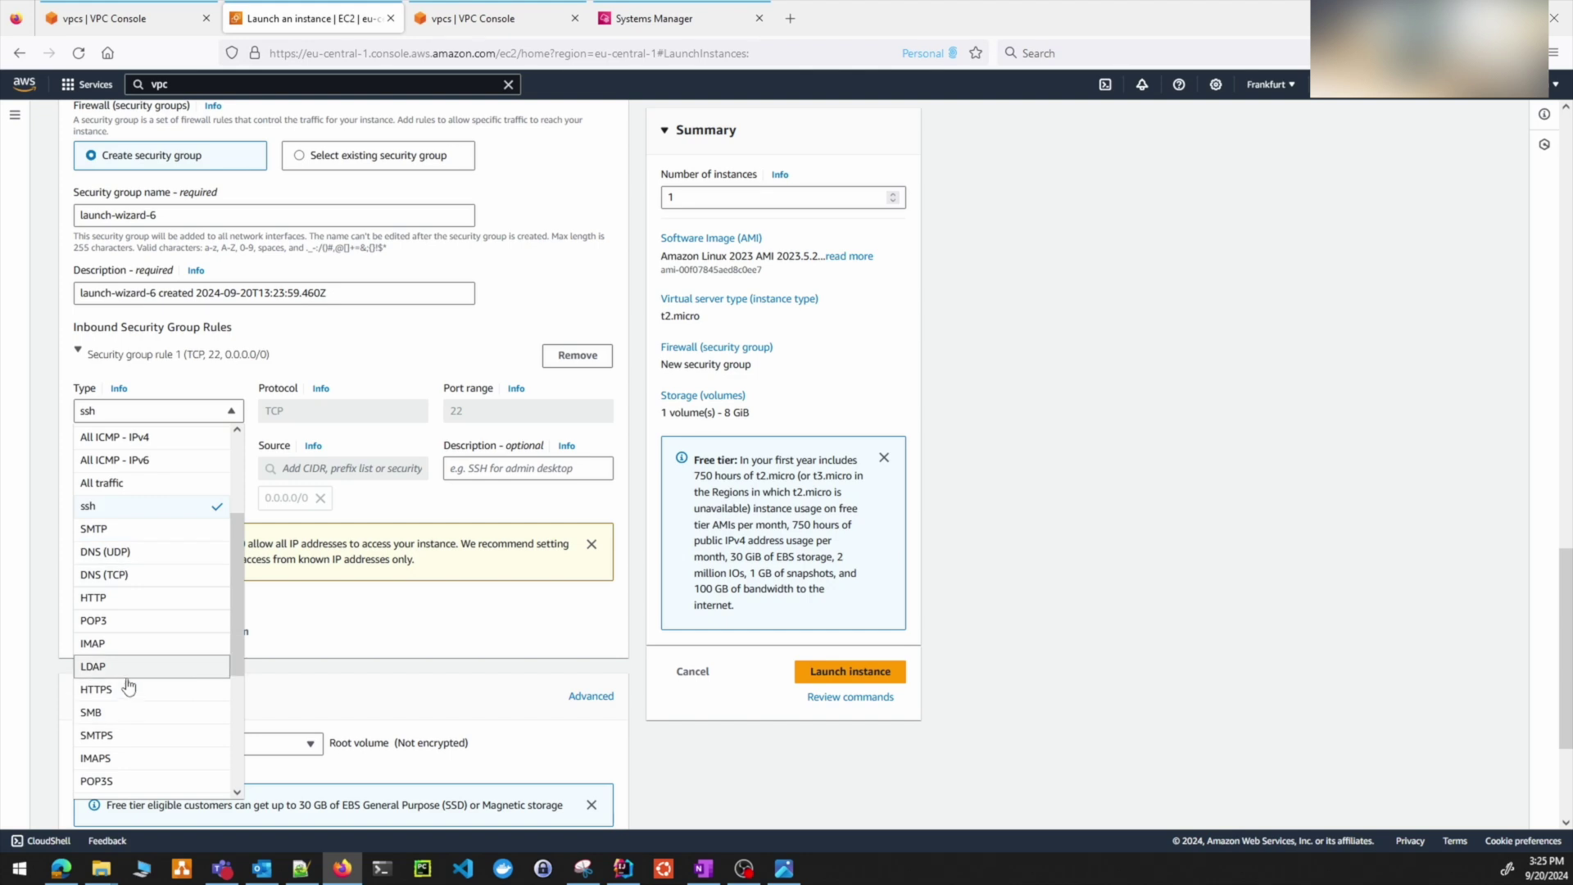
pyautogui.click(129, 689)
pyautogui.click(147, 472)
pyautogui.click(156, 516)
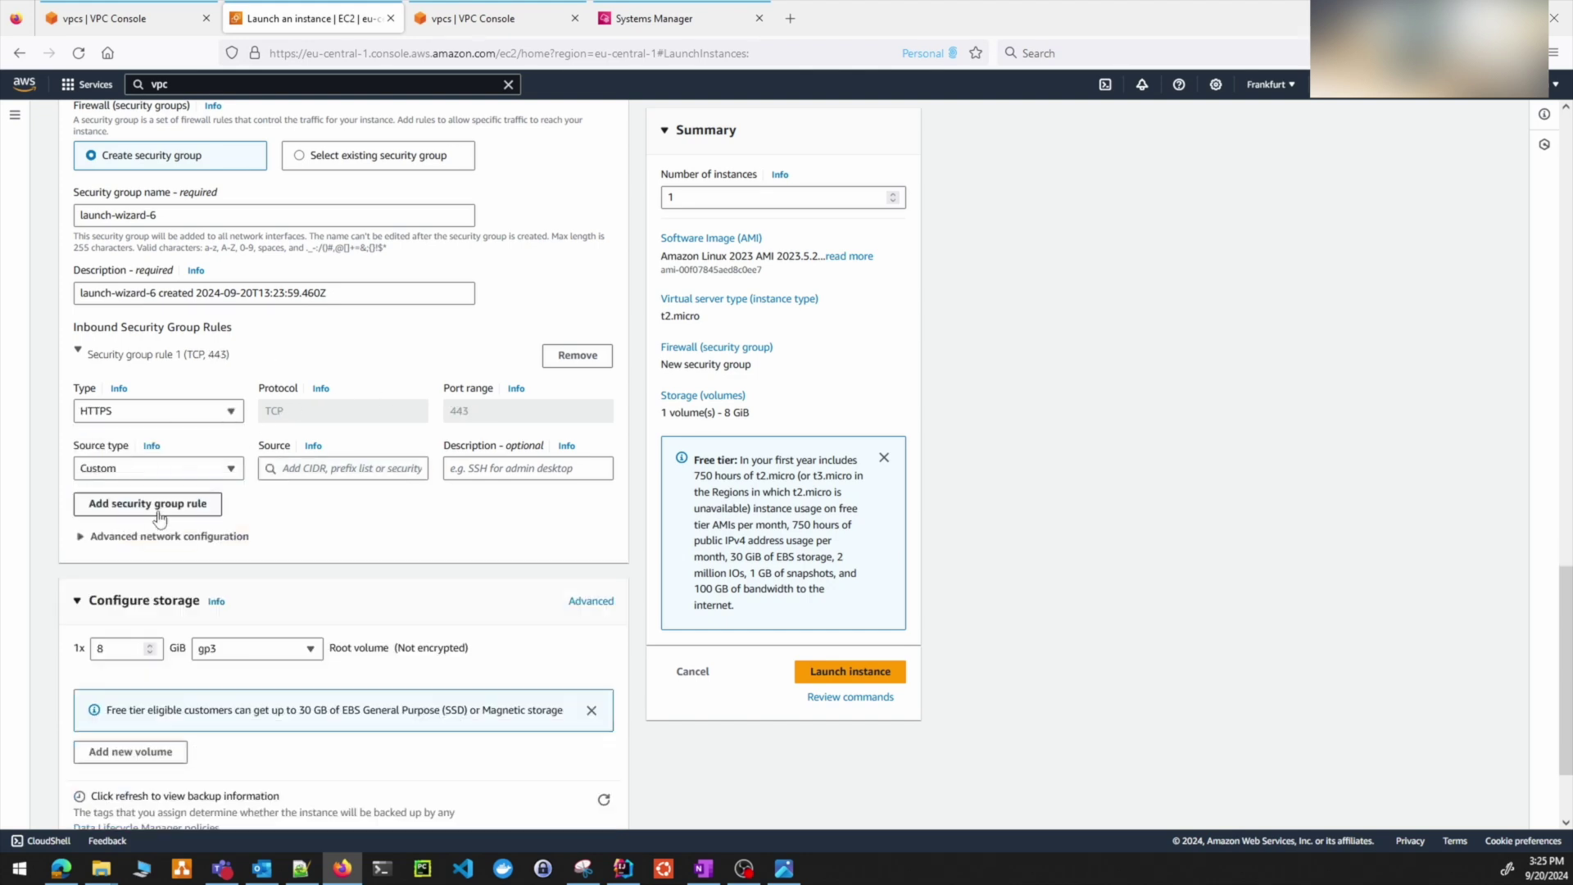
# - Copy SandboxVpc's IPv4 CIDR 10.10.0.0/26 from its details and add it as the HTTPS rule's source
pyautogui.click(419, 469)
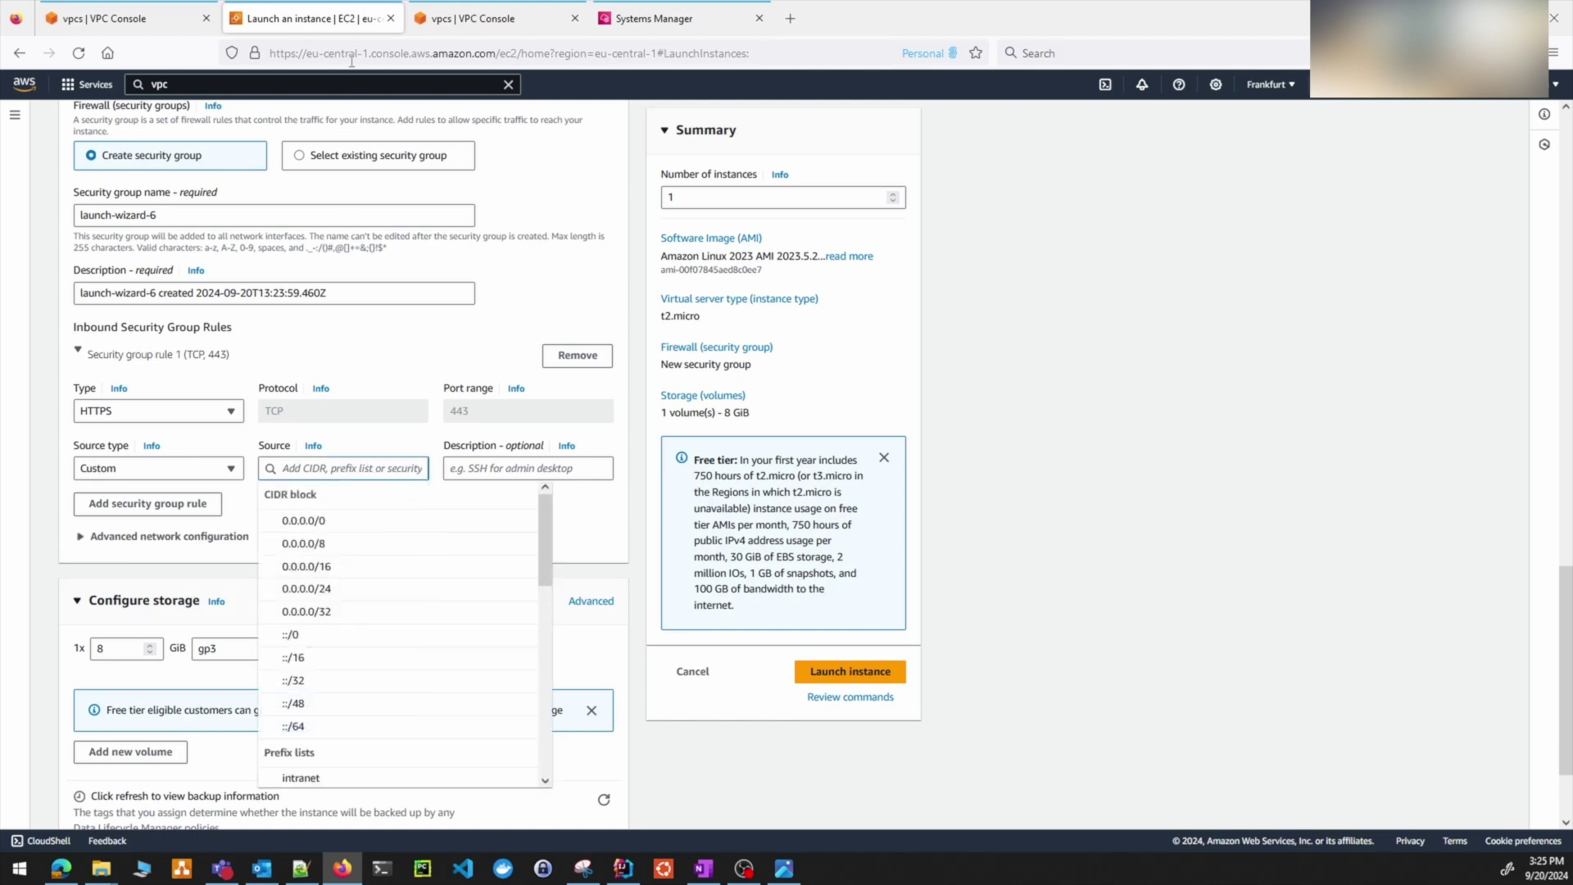
pyautogui.click(475, 18)
pyautogui.click(224, 409)
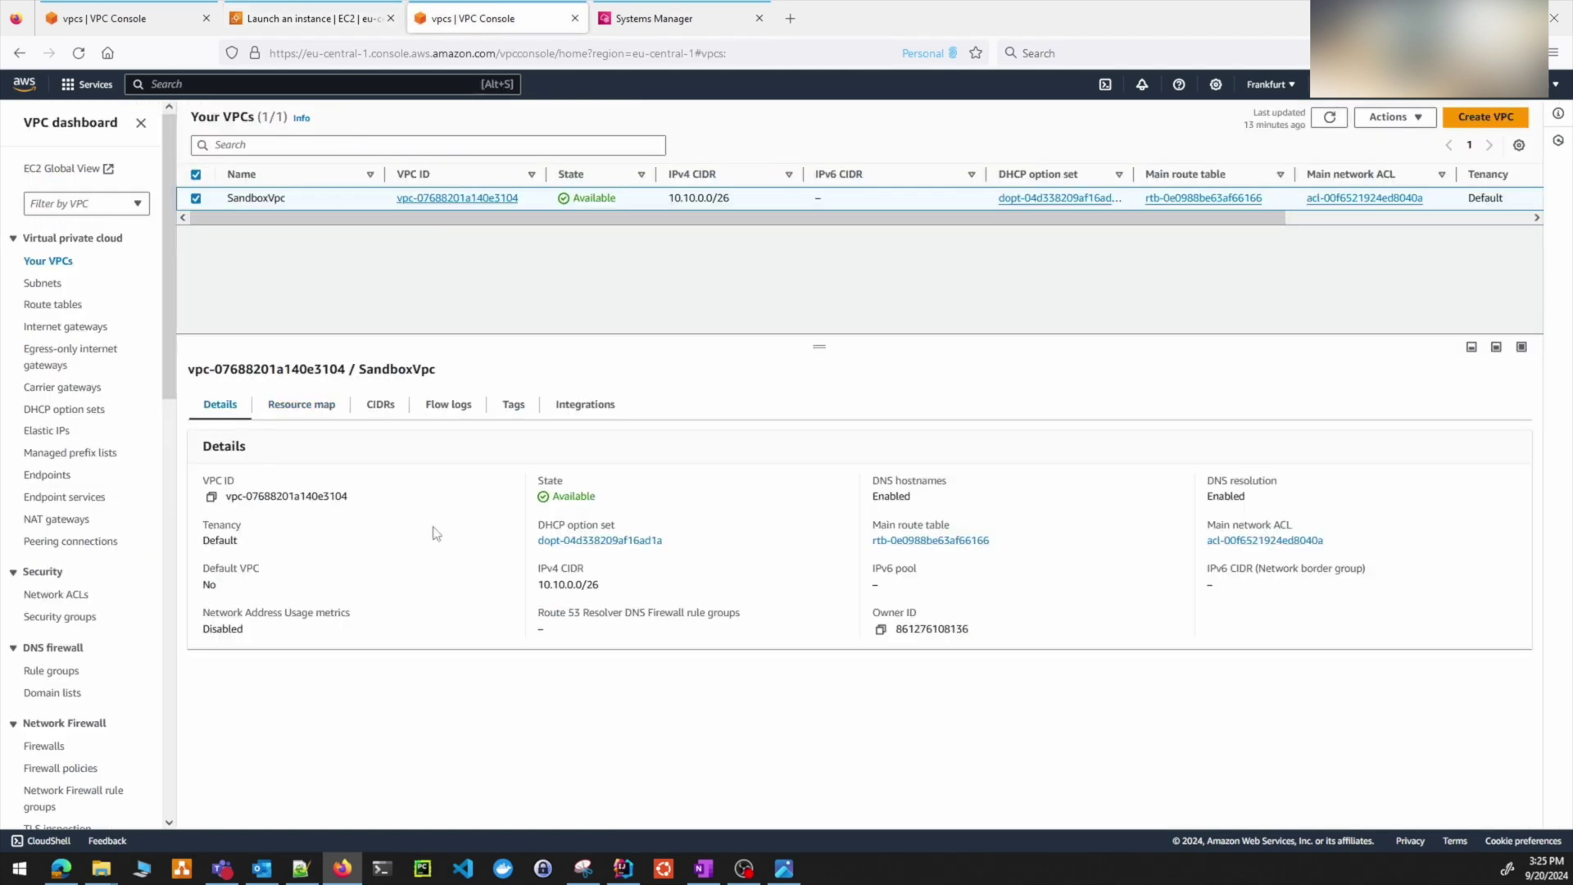
pyautogui.tripleClick(623, 589)
pyautogui.hotkey('ctrl', 'c')
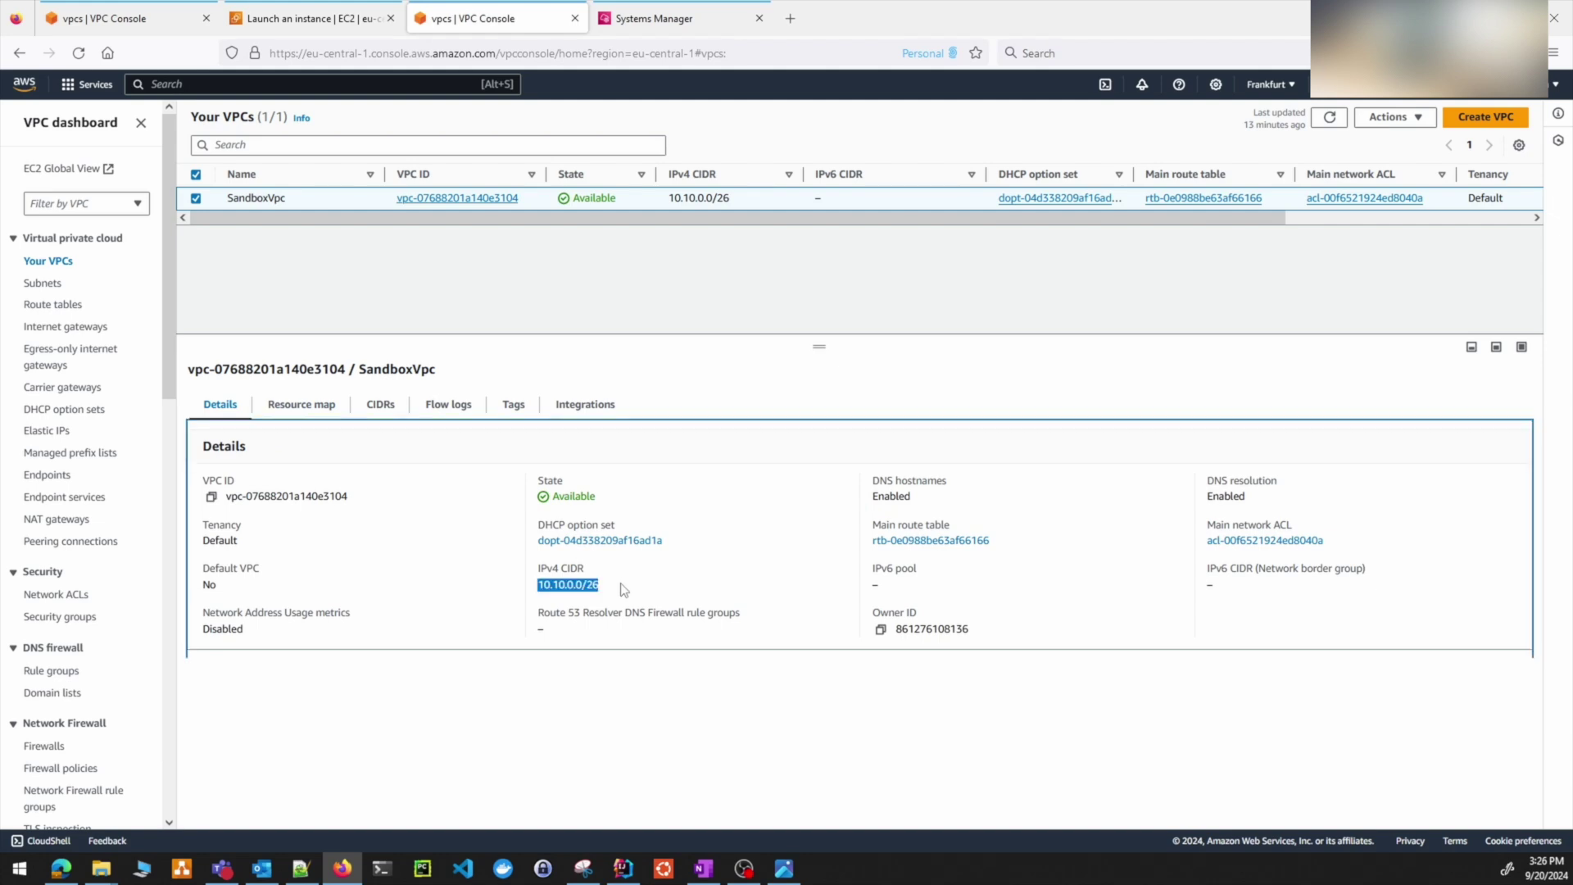
pyautogui.click(303, 18)
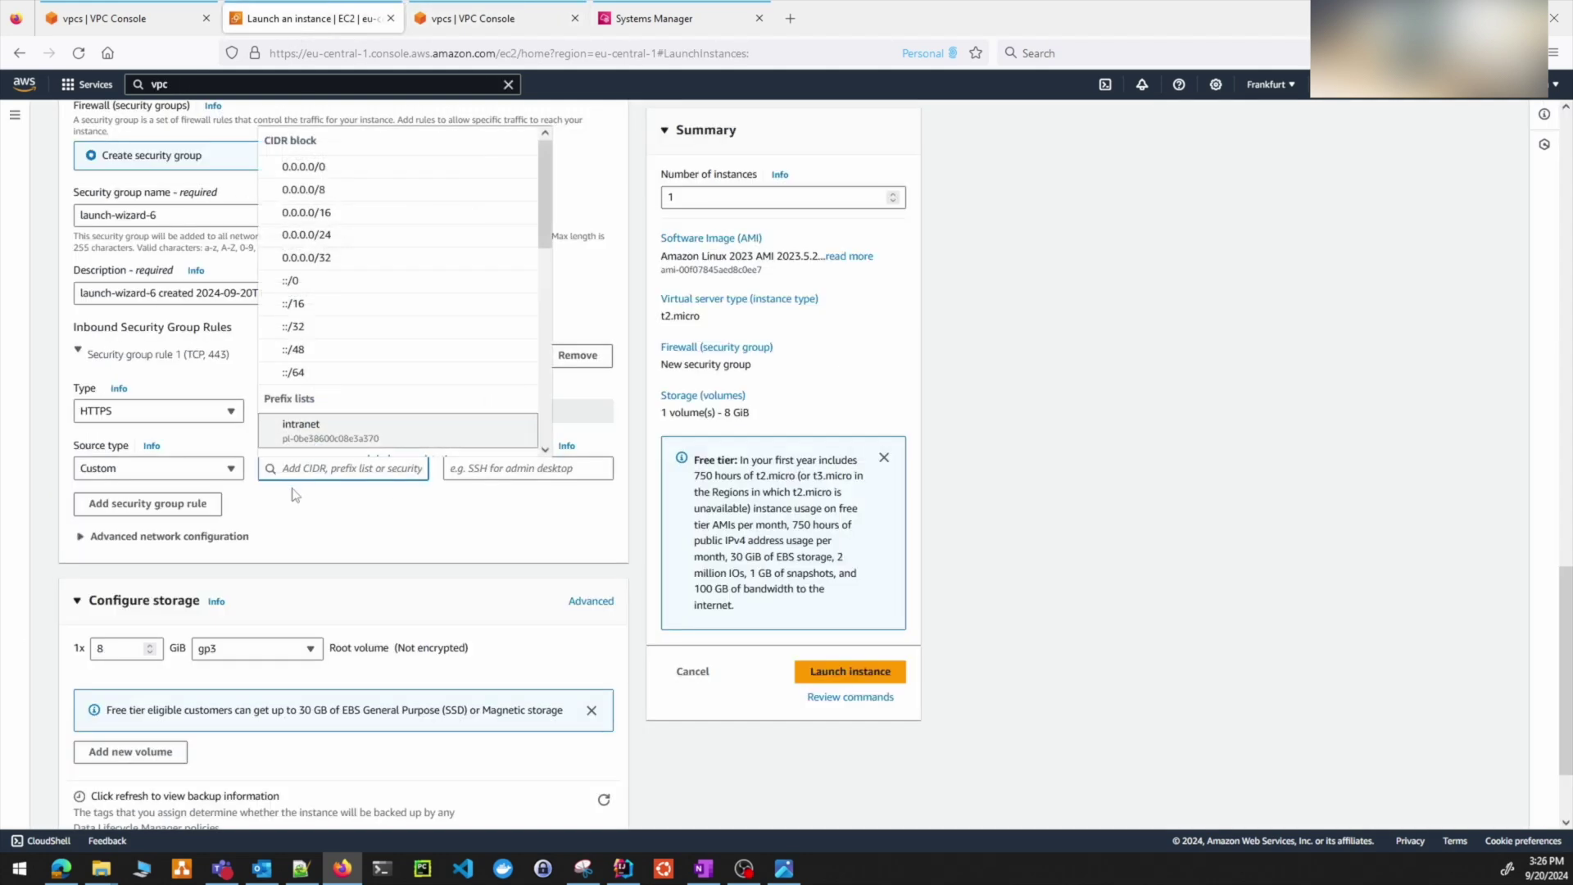
pyautogui.click(344, 471)
pyautogui.hotkey('ctrl', 'v')
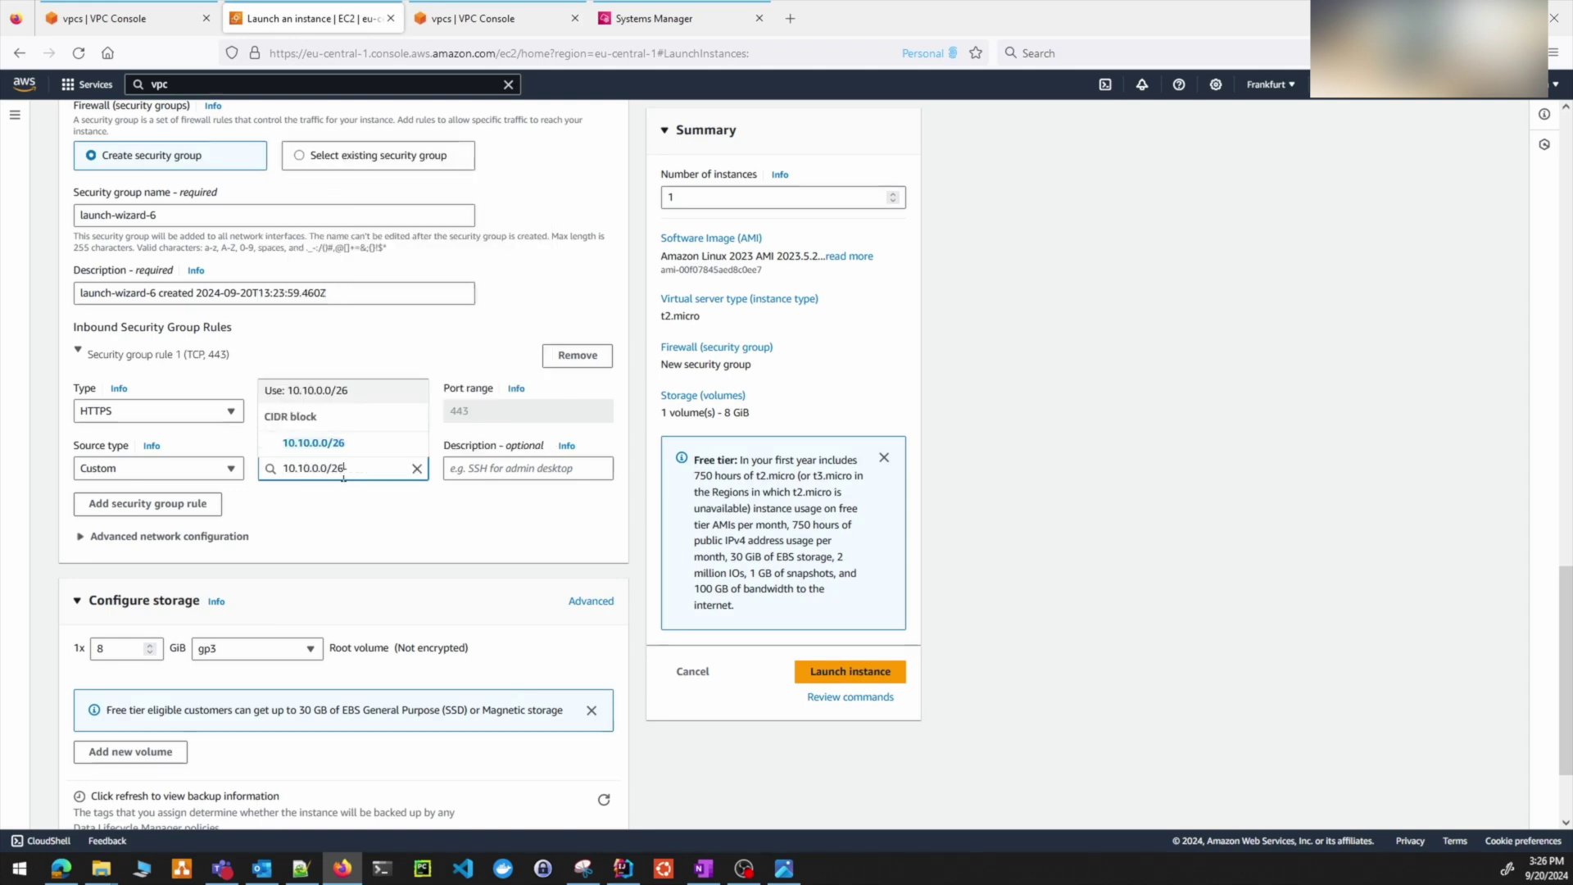
pyautogui.click(381, 443)
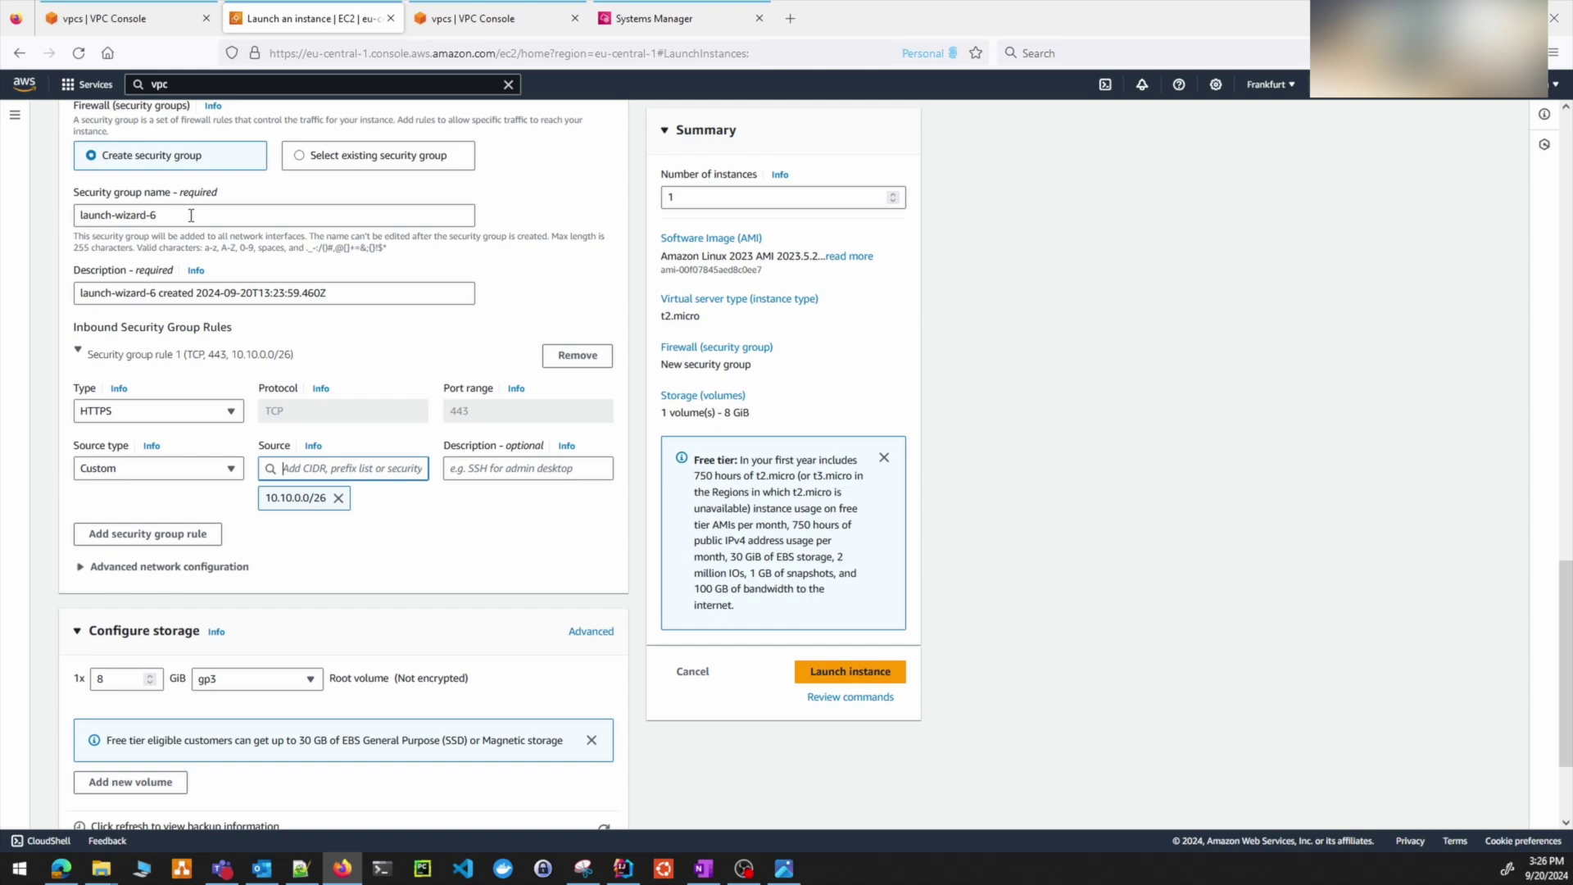
# - Review the instance's image, key pair, network and HTTPS rule settings, and launch the private instance
pyautogui.scroll(-2, 531, 573)
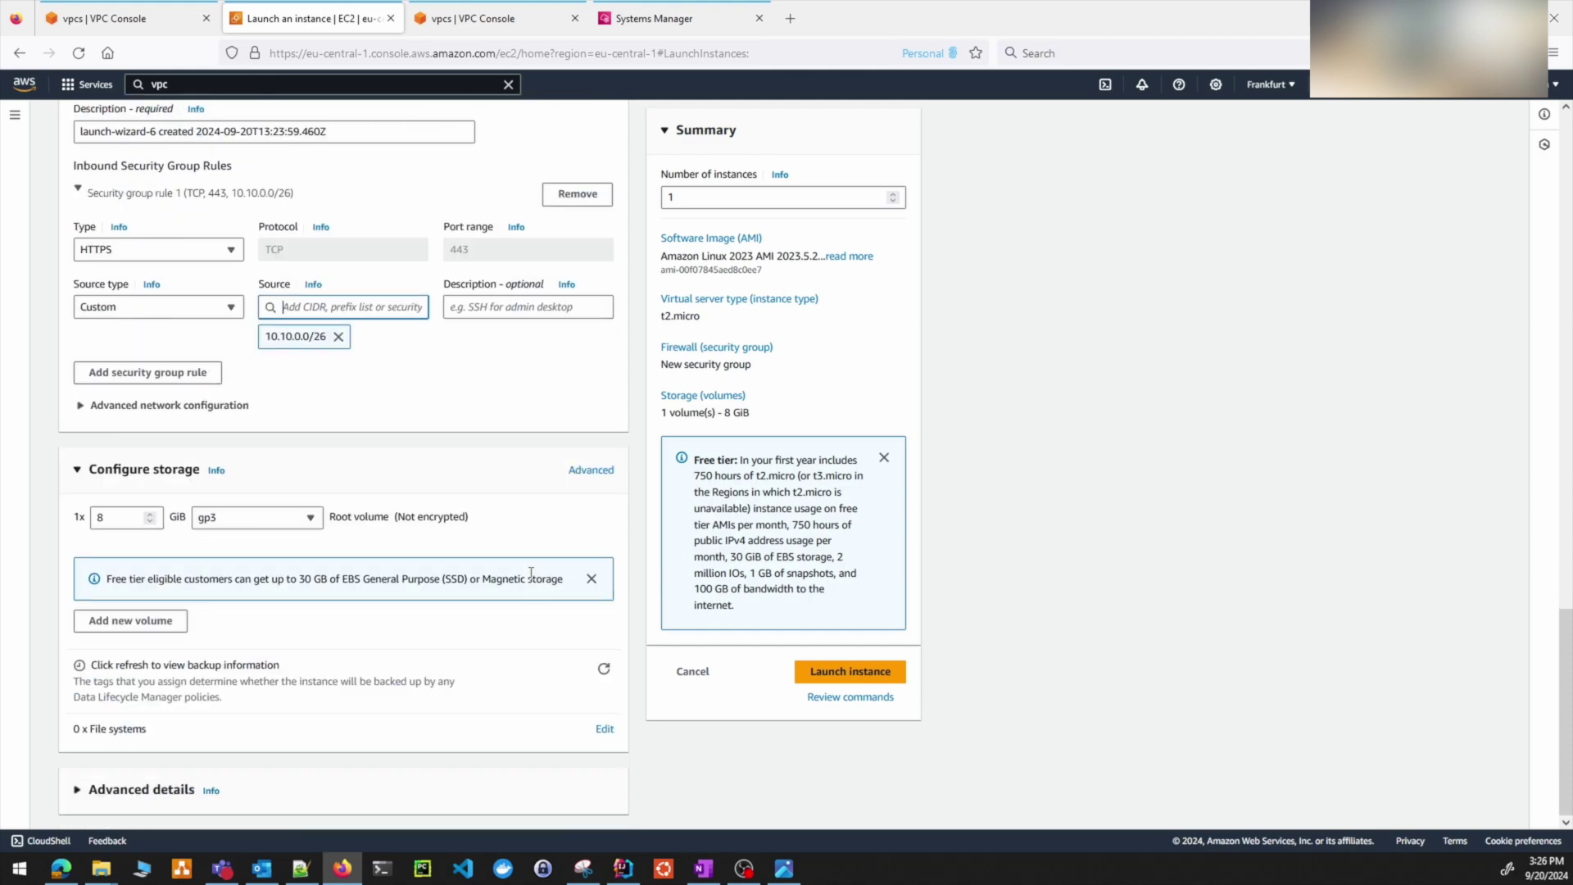
pyautogui.scroll(15, 531, 573)
pyautogui.scroll(4, 531, 579)
pyautogui.scroll(-8, 354, 426)
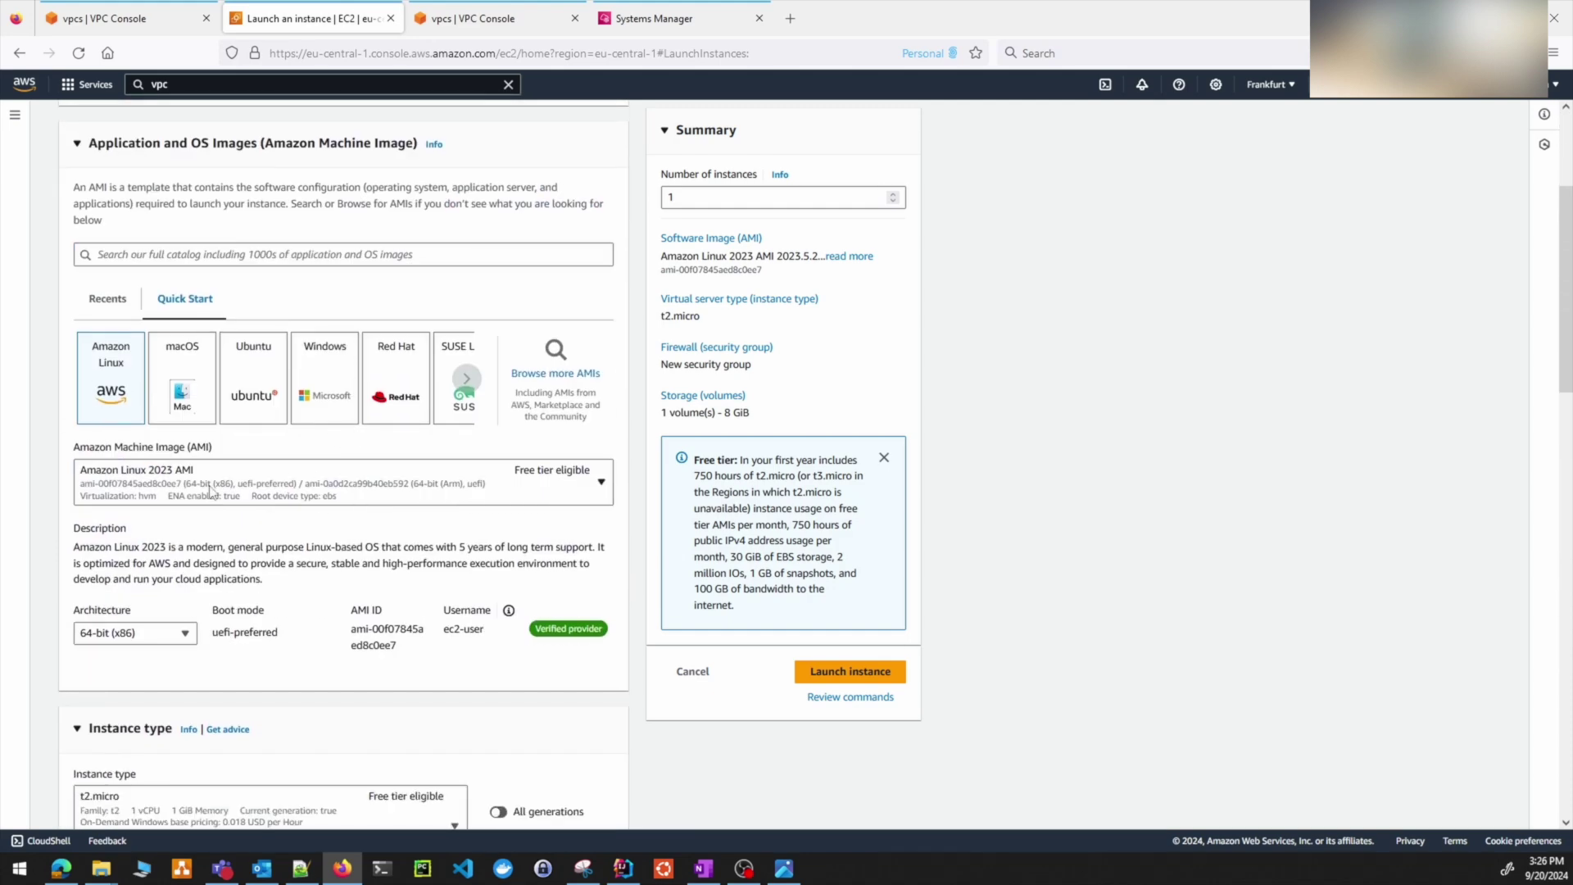
pyautogui.scroll(-4, 204, 557)
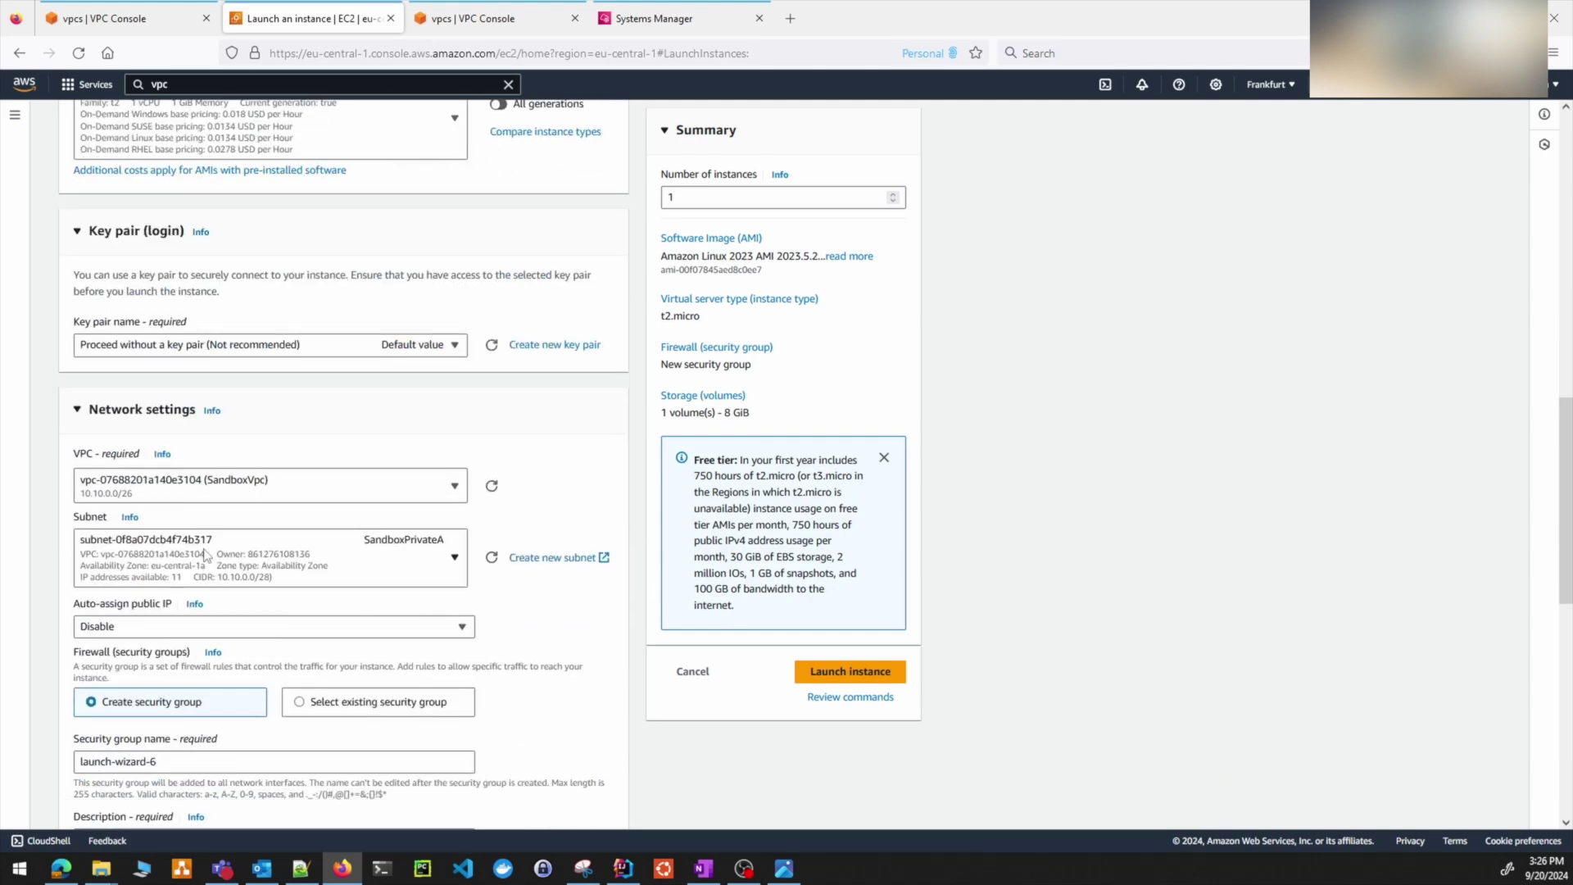
pyautogui.scroll(-3, 405, 541)
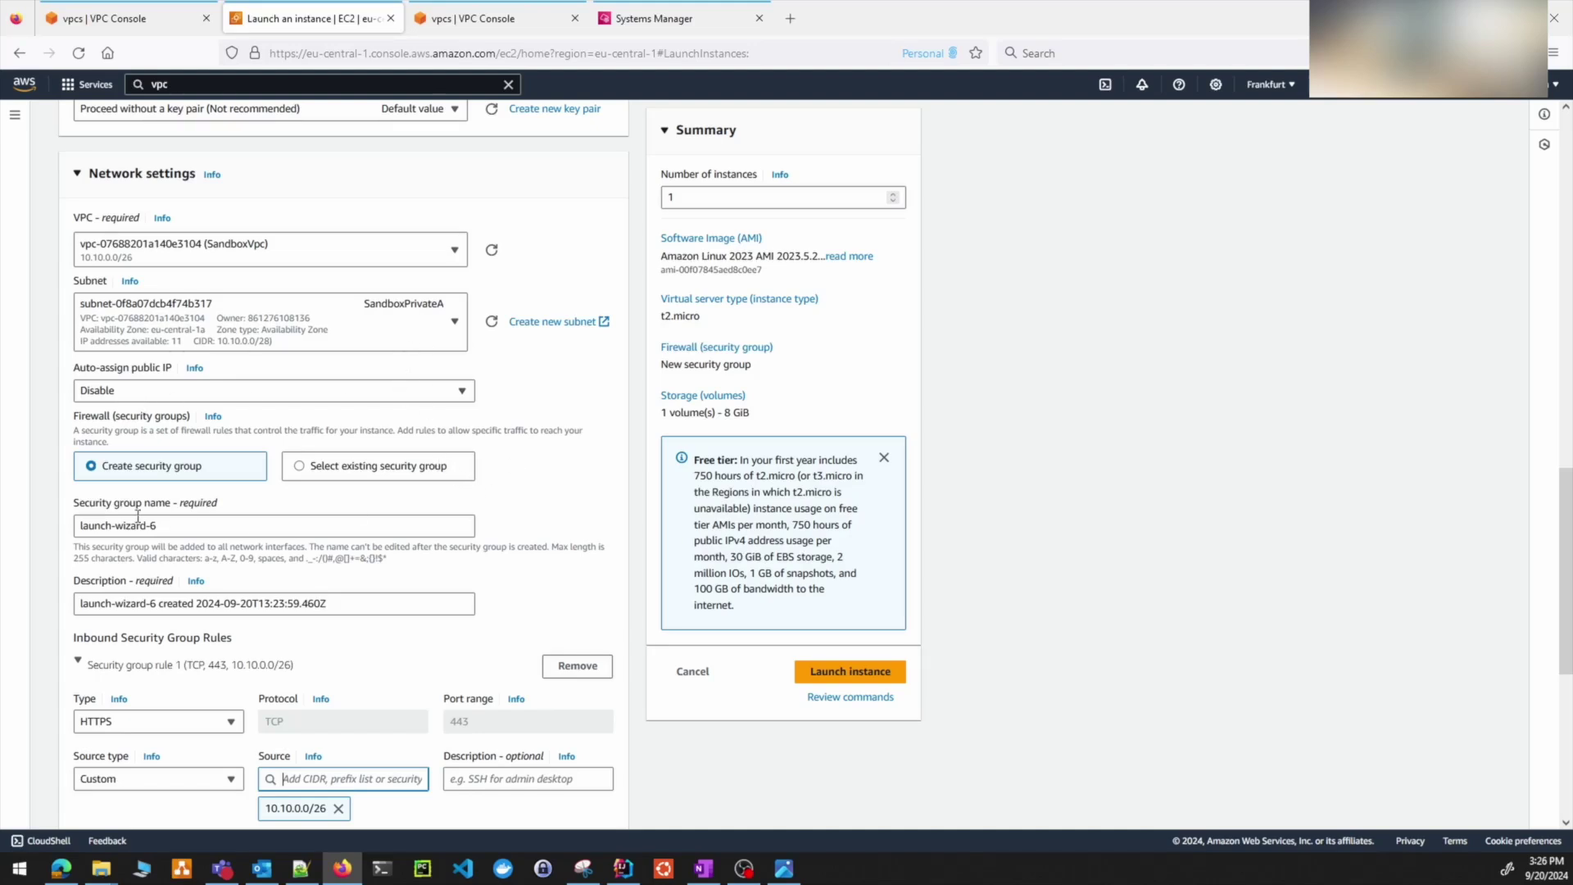
pyautogui.scroll(-3, 537, 581)
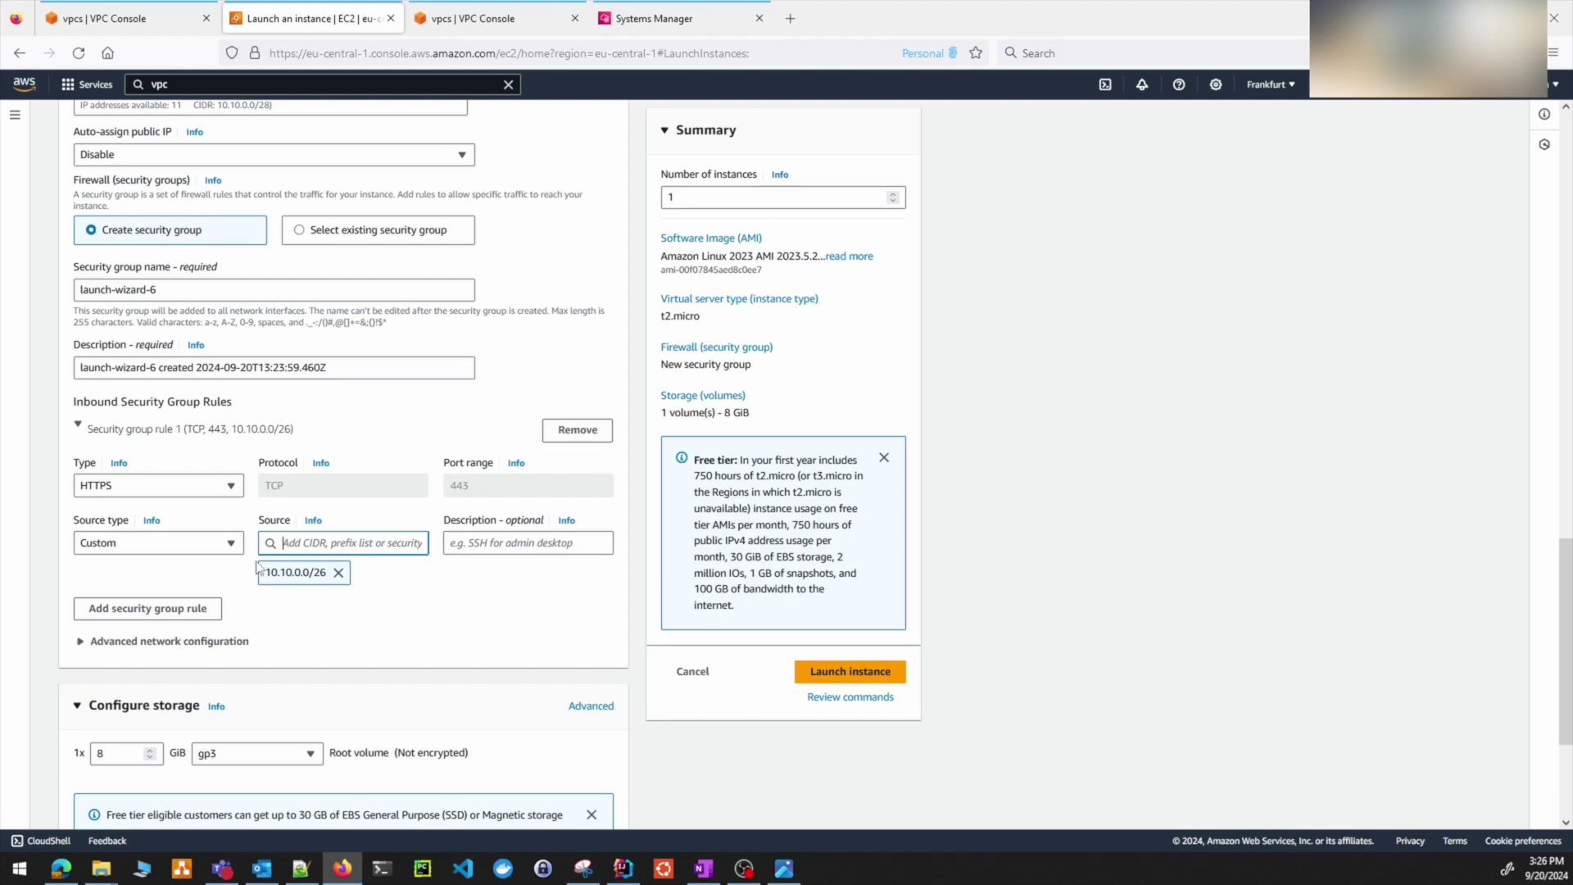
pyautogui.click(814, 671)
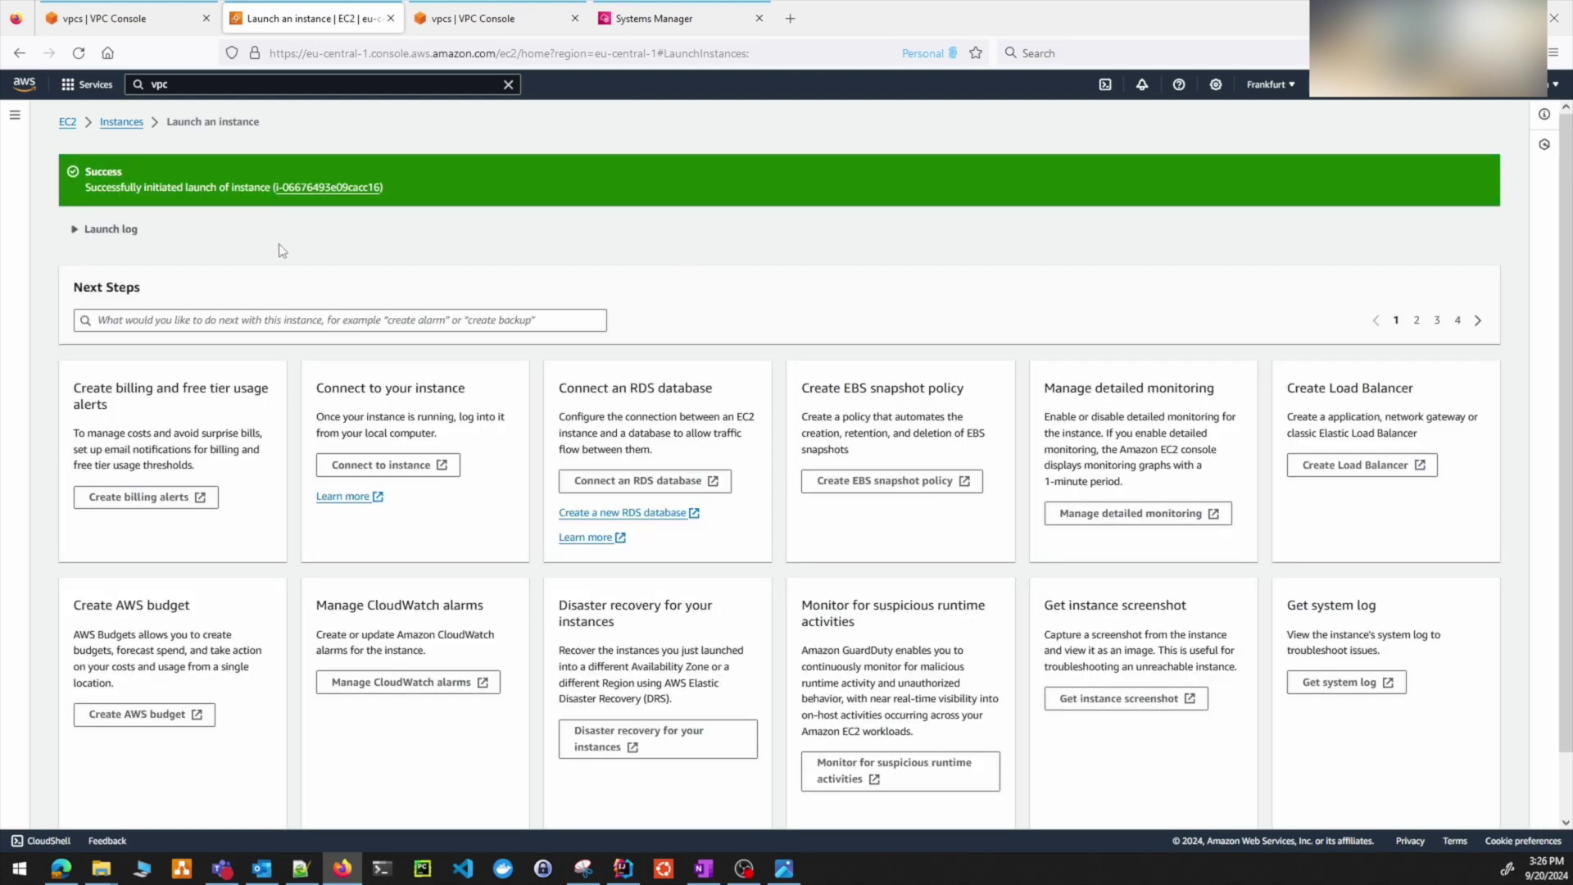
# - Start another instance launch named "Isolated Instance" and choose to proceed without a key pair
pyautogui.click(122, 122)
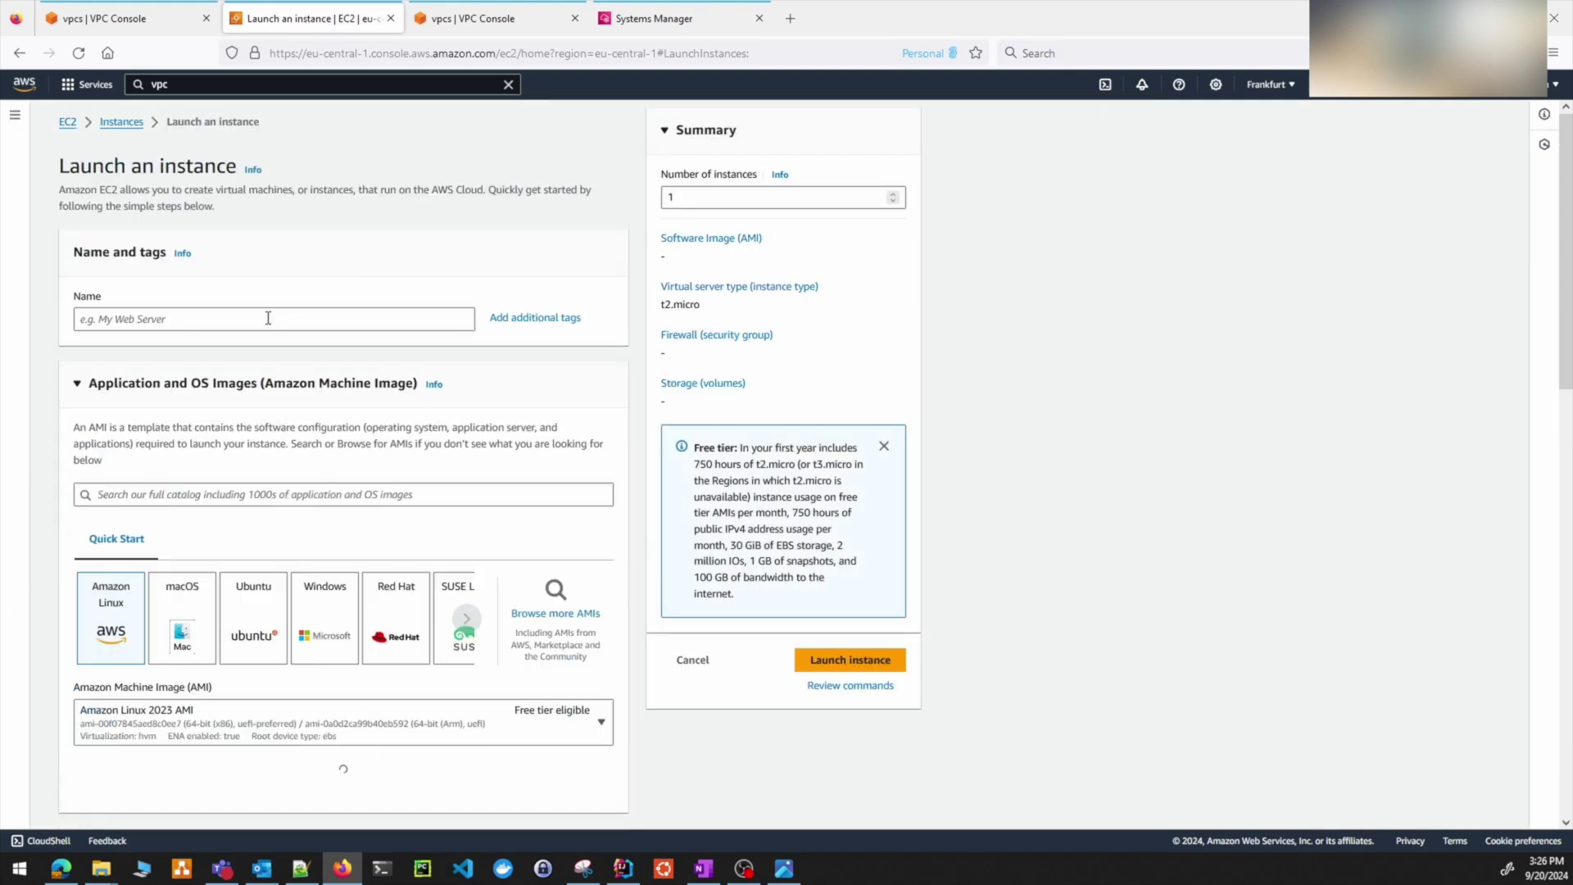
pyautogui.click(267, 321)
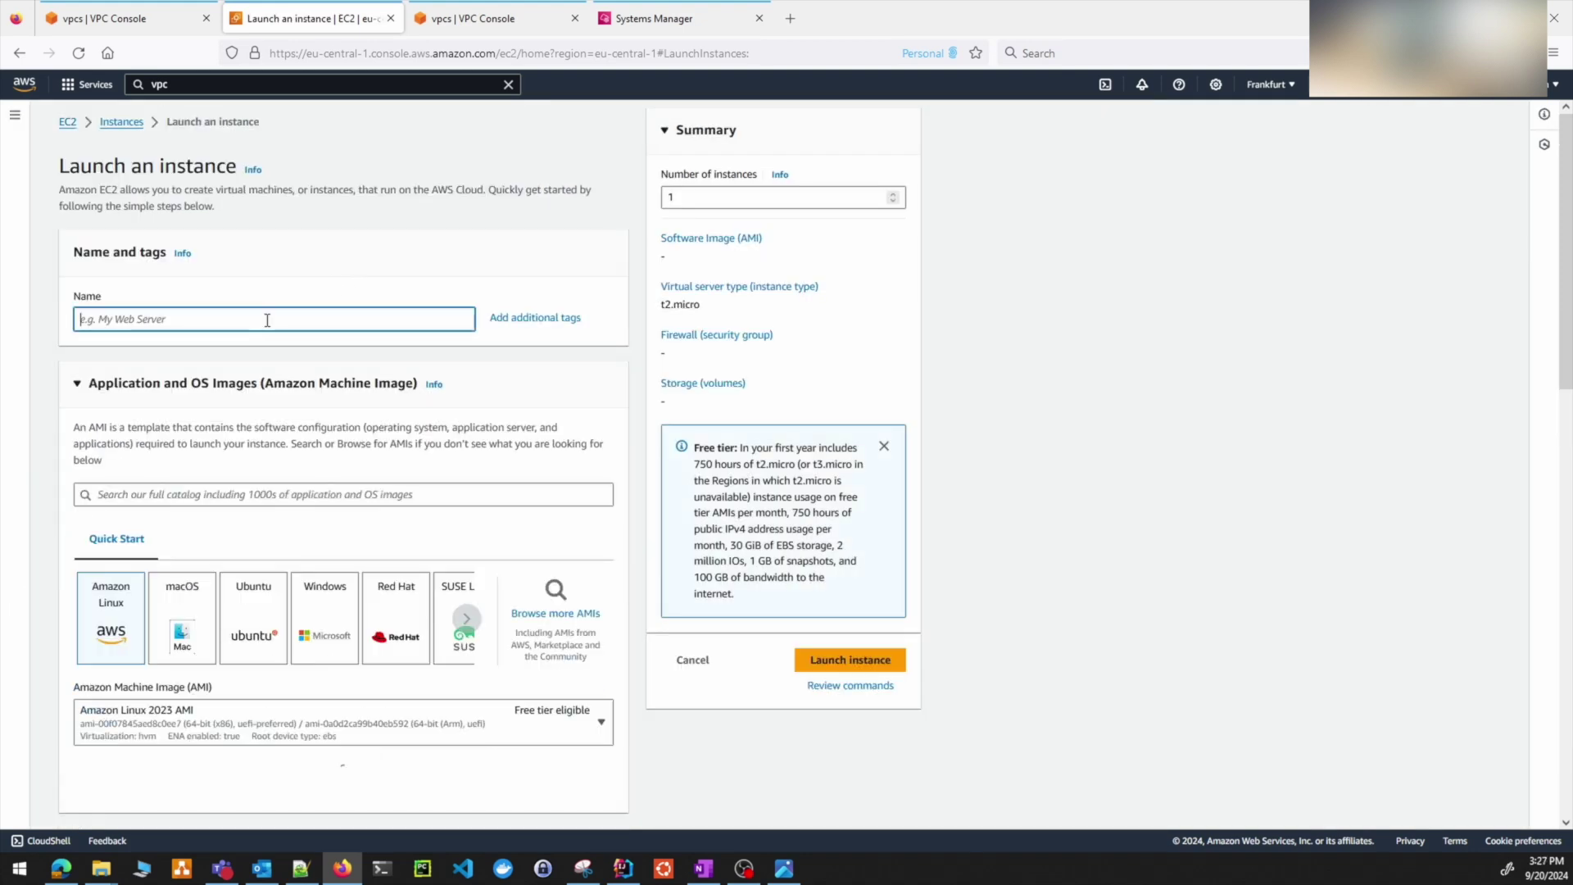
pyautogui.write('Isolated Instance')
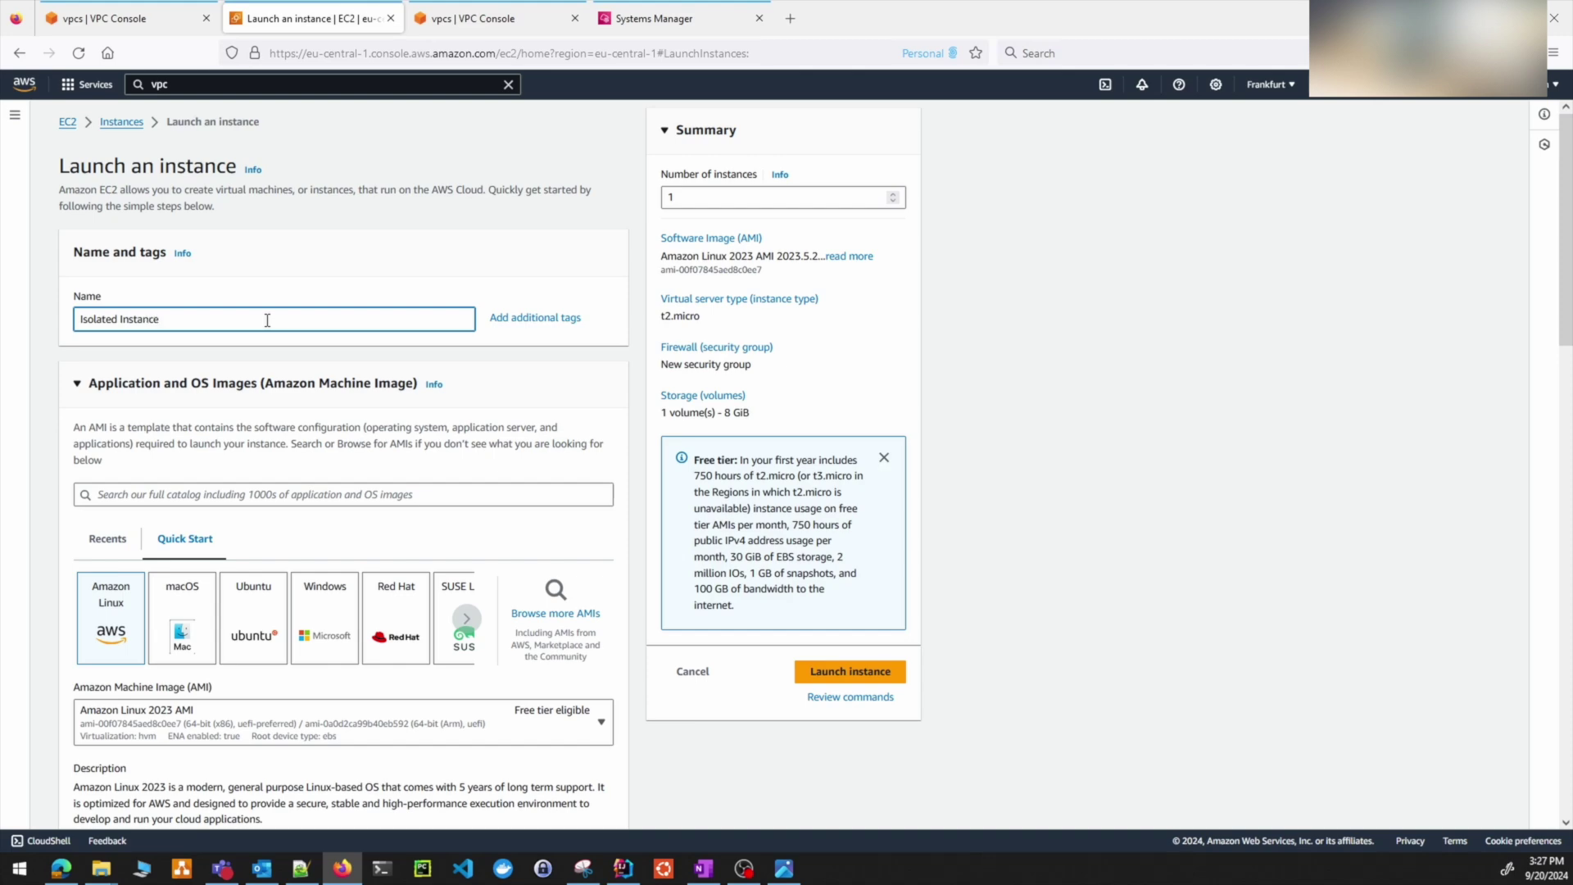
pyautogui.scroll(-10, 267, 324)
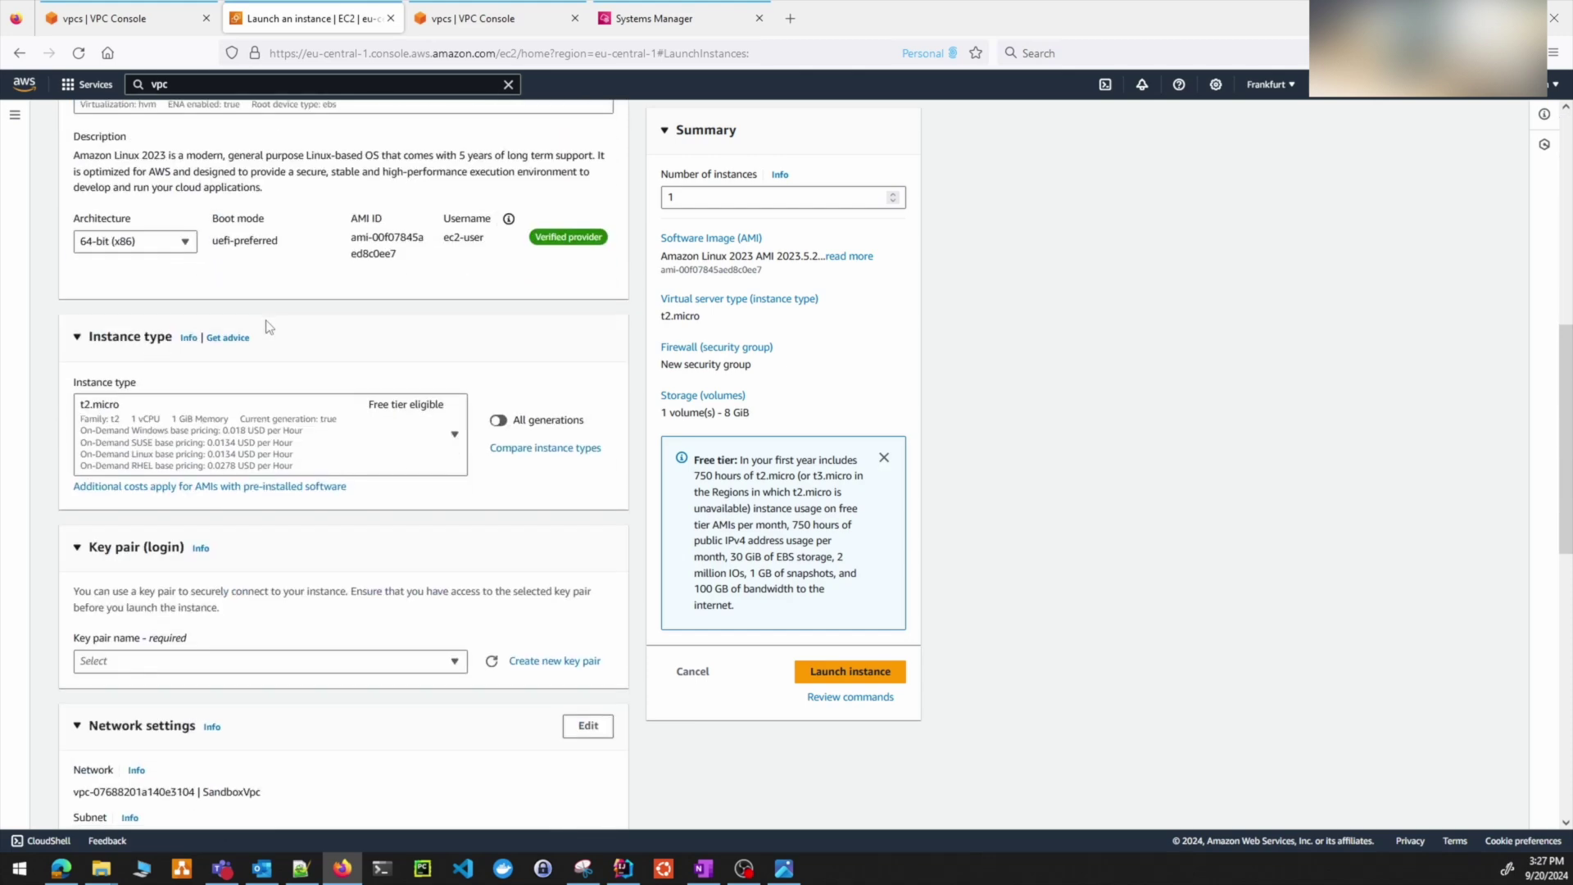
pyautogui.click(279, 428)
pyautogui.click(135, 470)
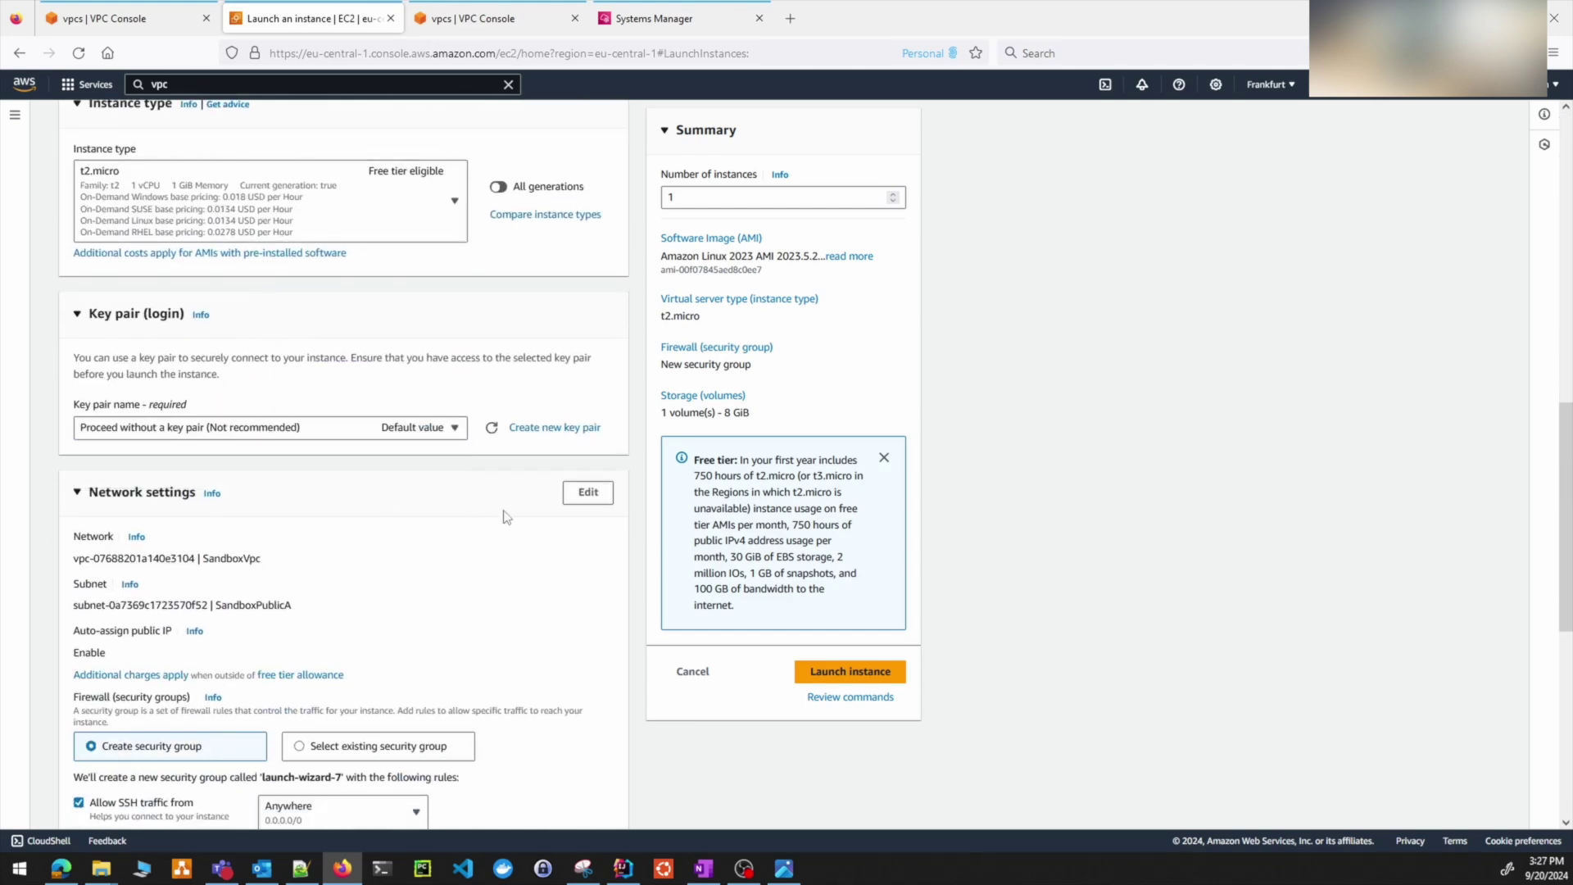
# - Edit the network settings and place the instance in the SandboxPrivateB subnet of SandboxVpc
pyautogui.scroll(-2, 492, 508)
pyautogui.click(567, 339)
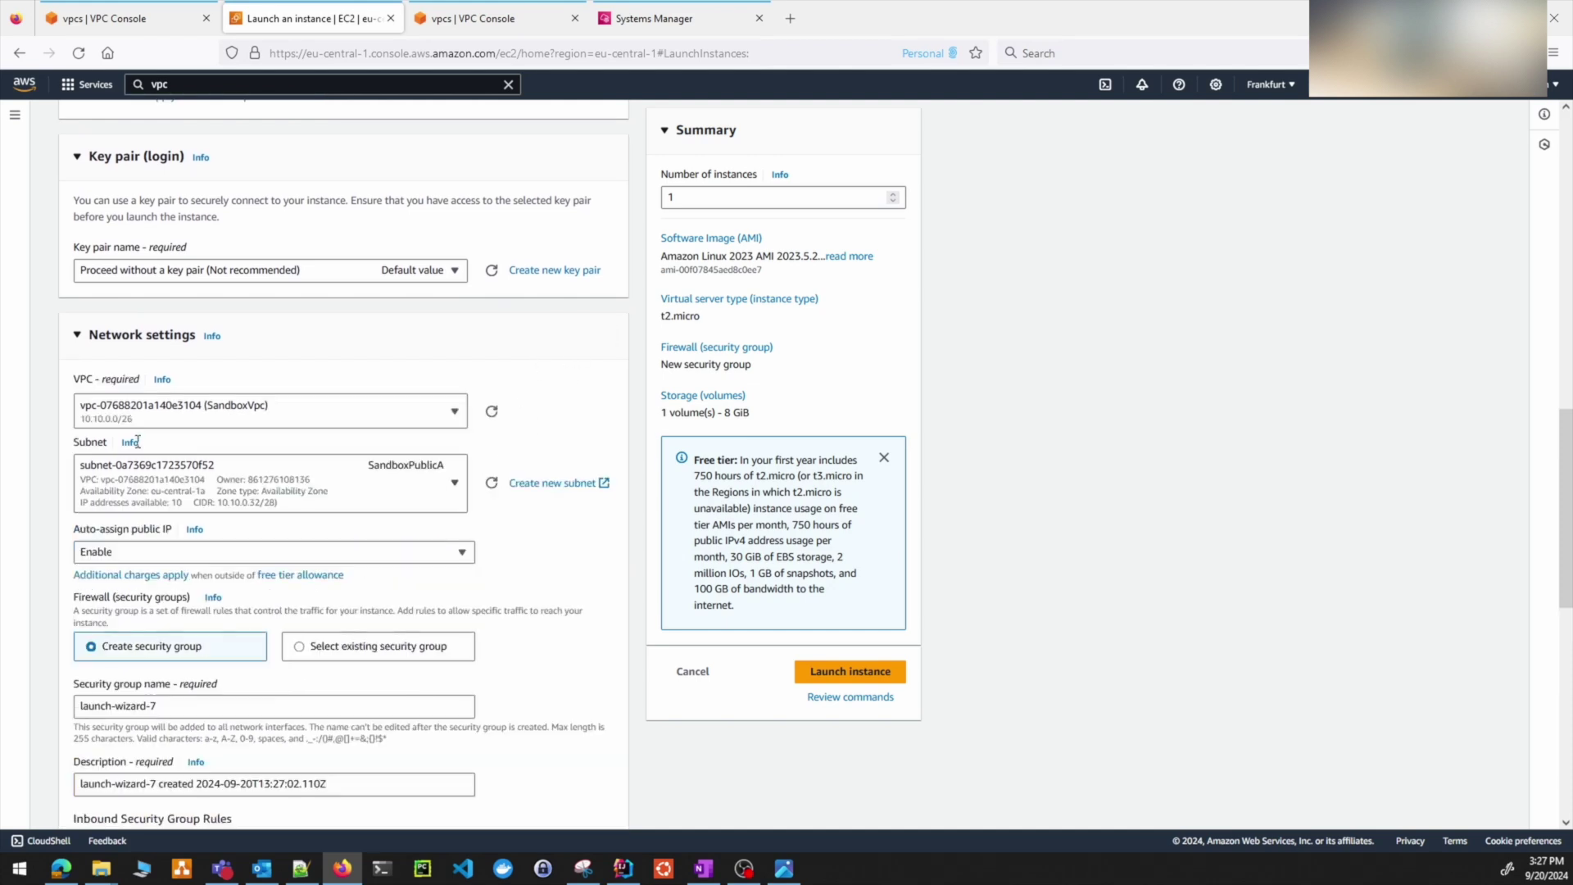
pyautogui.click(264, 480)
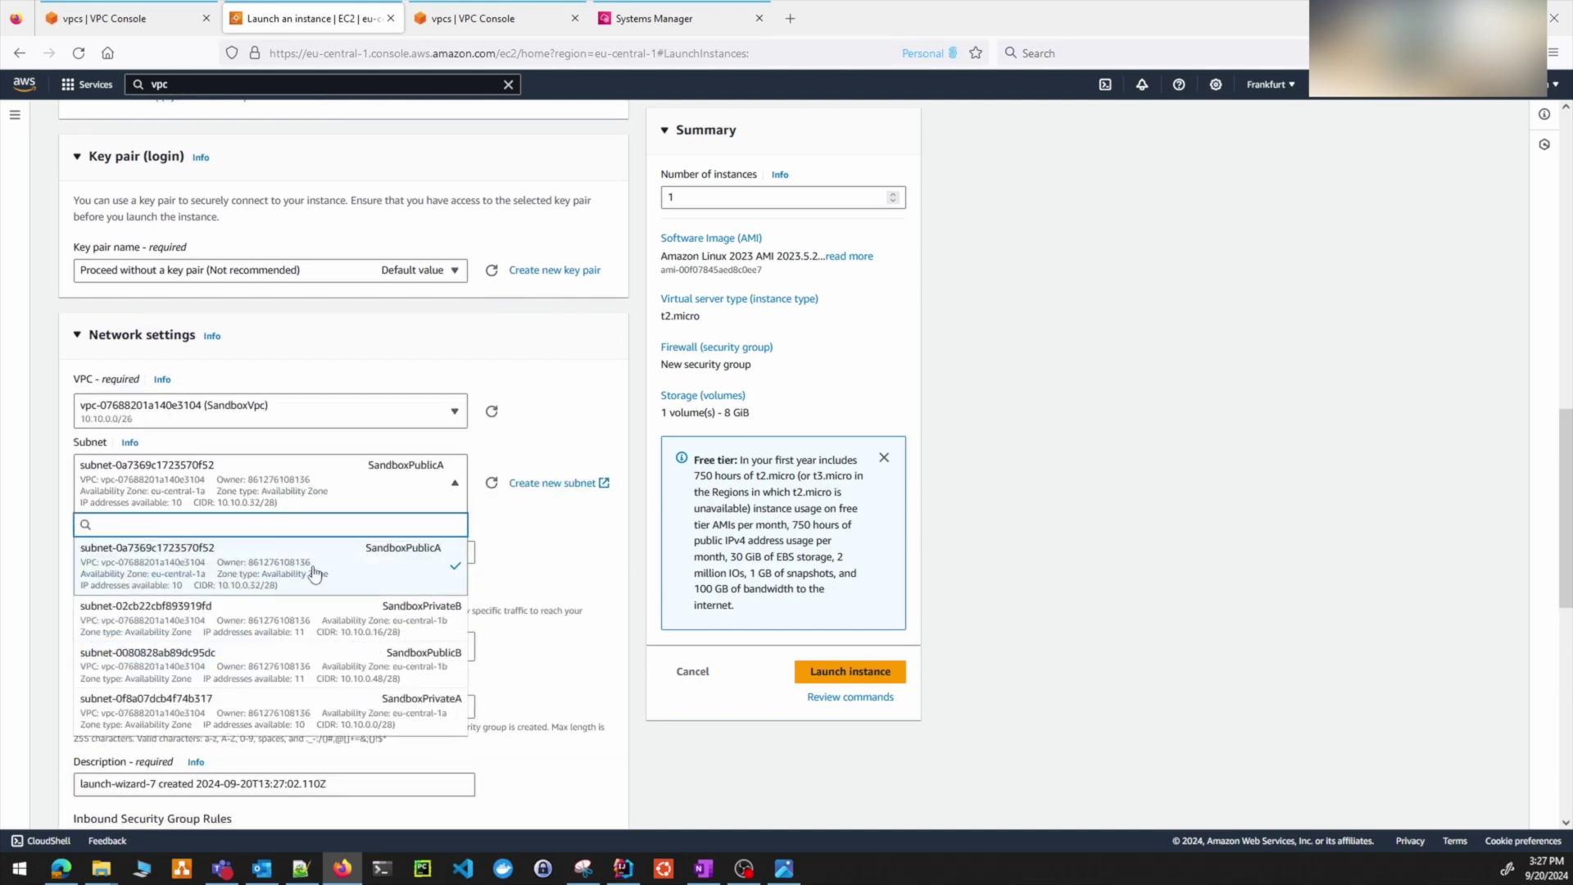
pyautogui.click(327, 620)
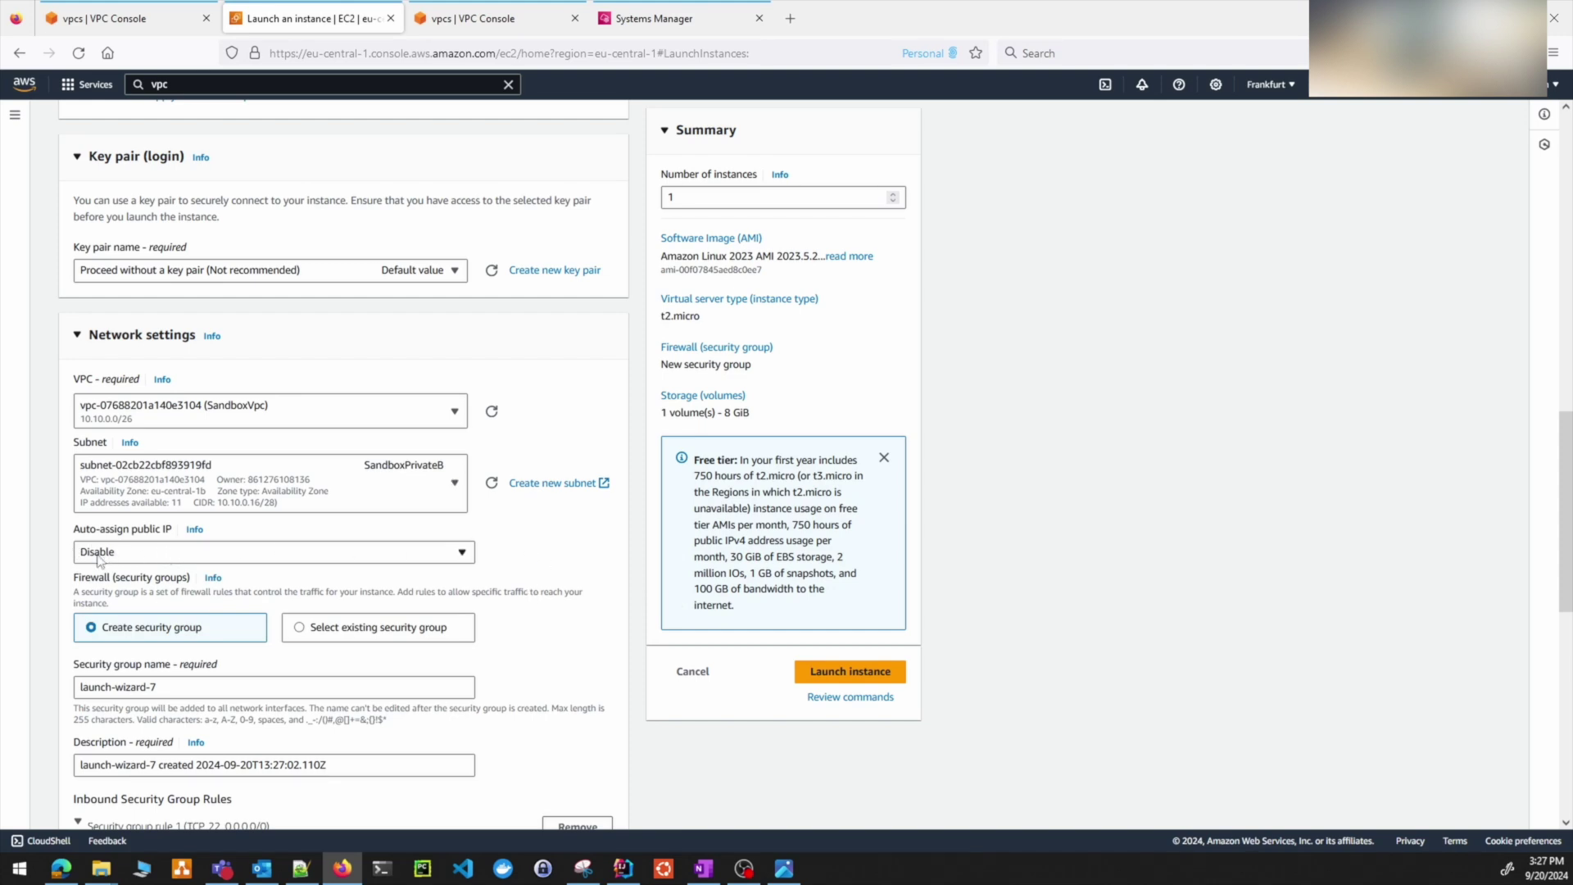
# - Assign the existing security group launch-wizard-6 to the instance instead of creating a new one
pyautogui.scroll(-4, 579, 558)
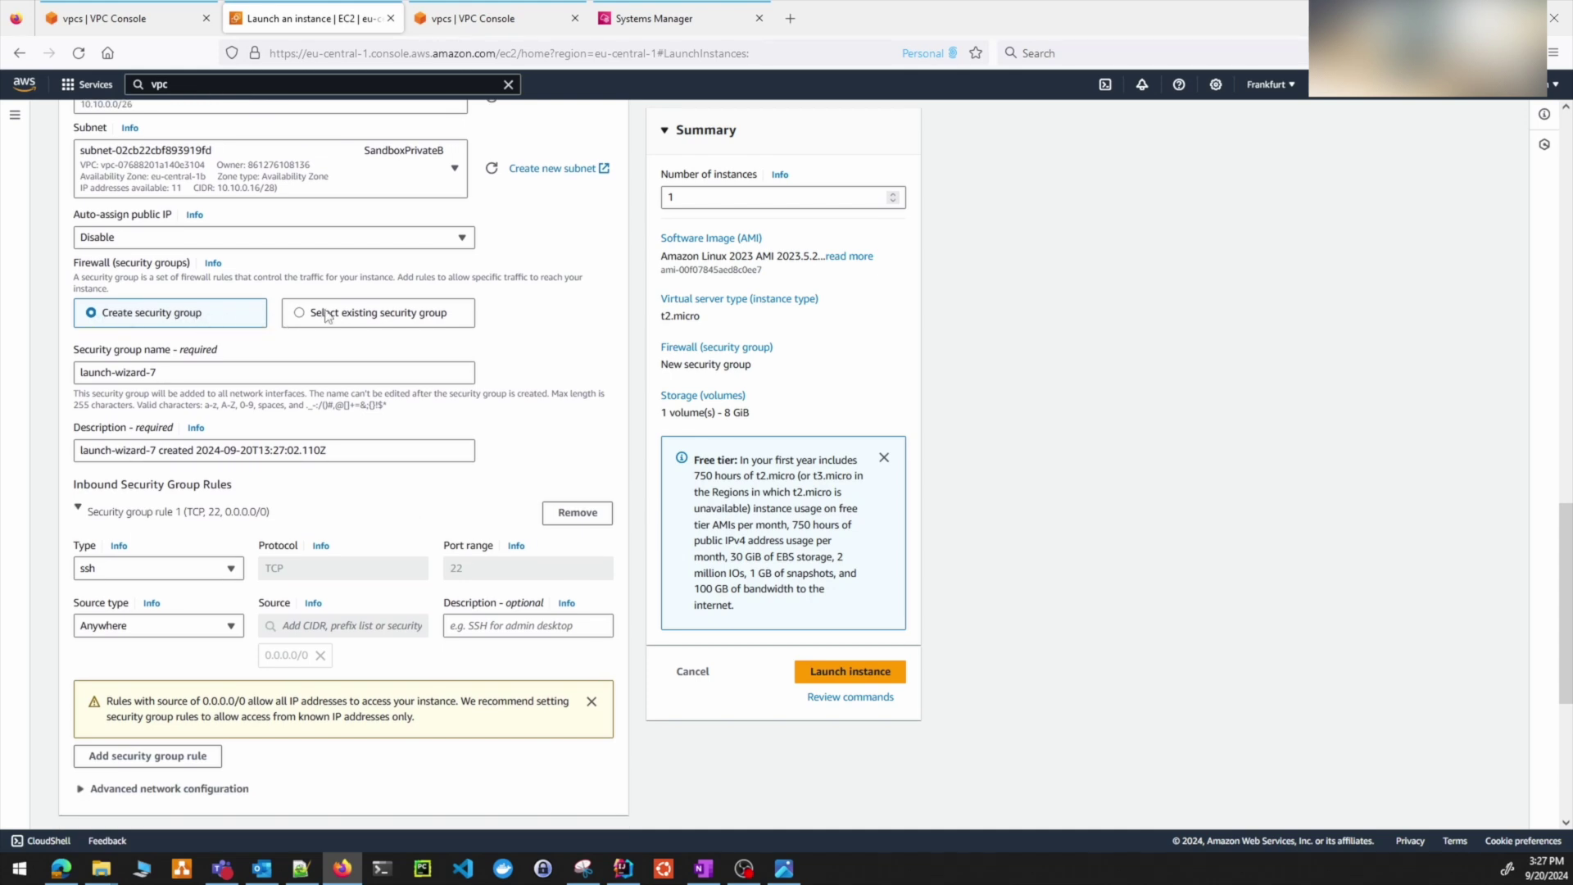
pyautogui.click(327, 316)
pyautogui.click(197, 377)
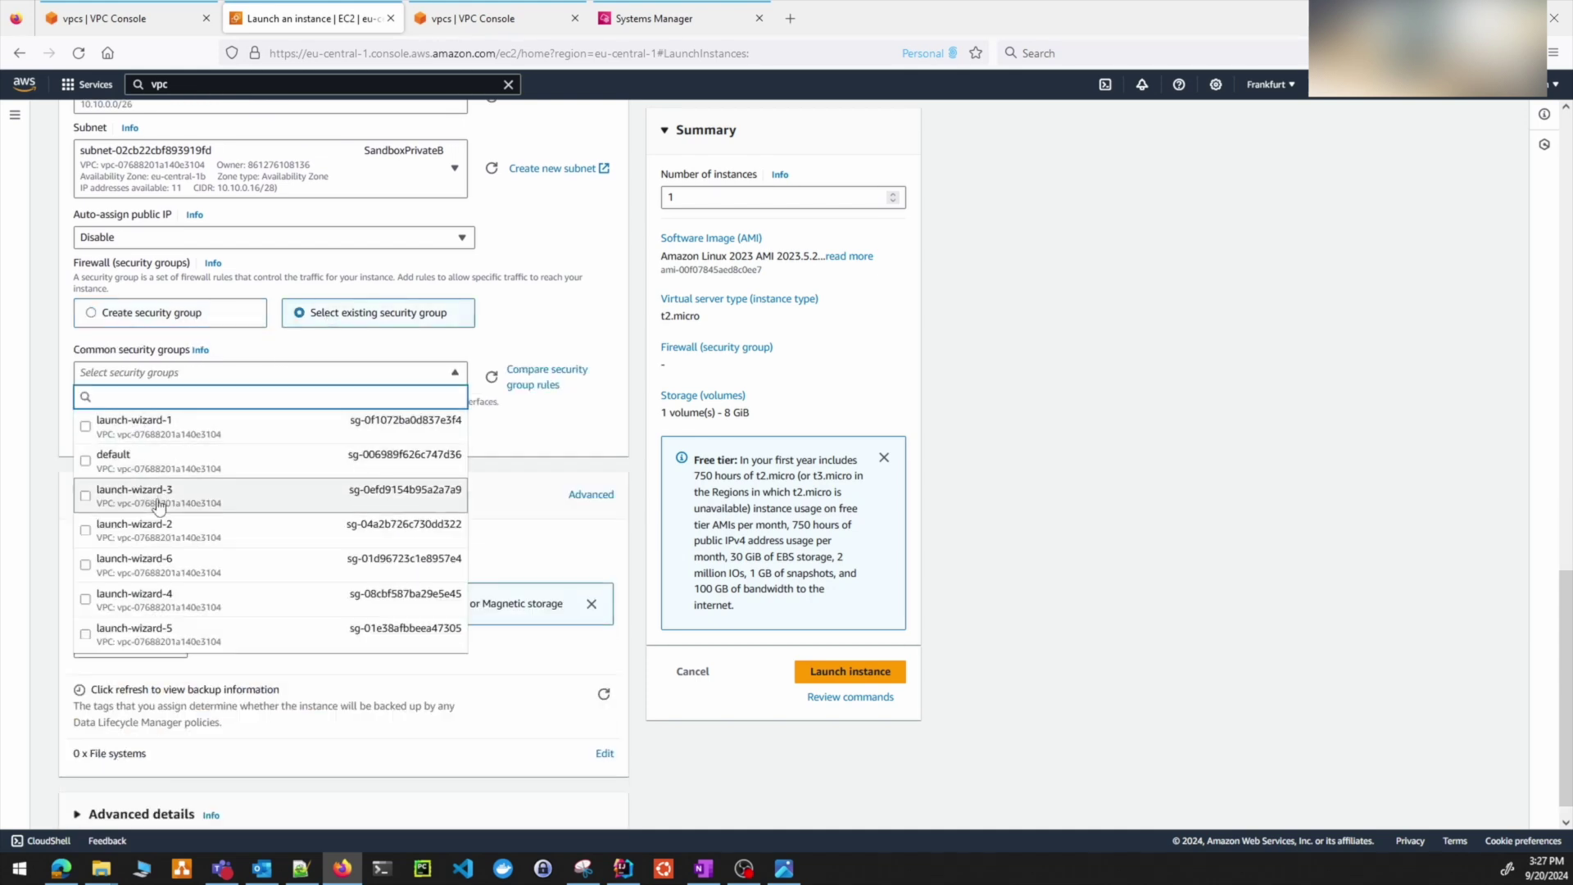
pyautogui.click(158, 567)
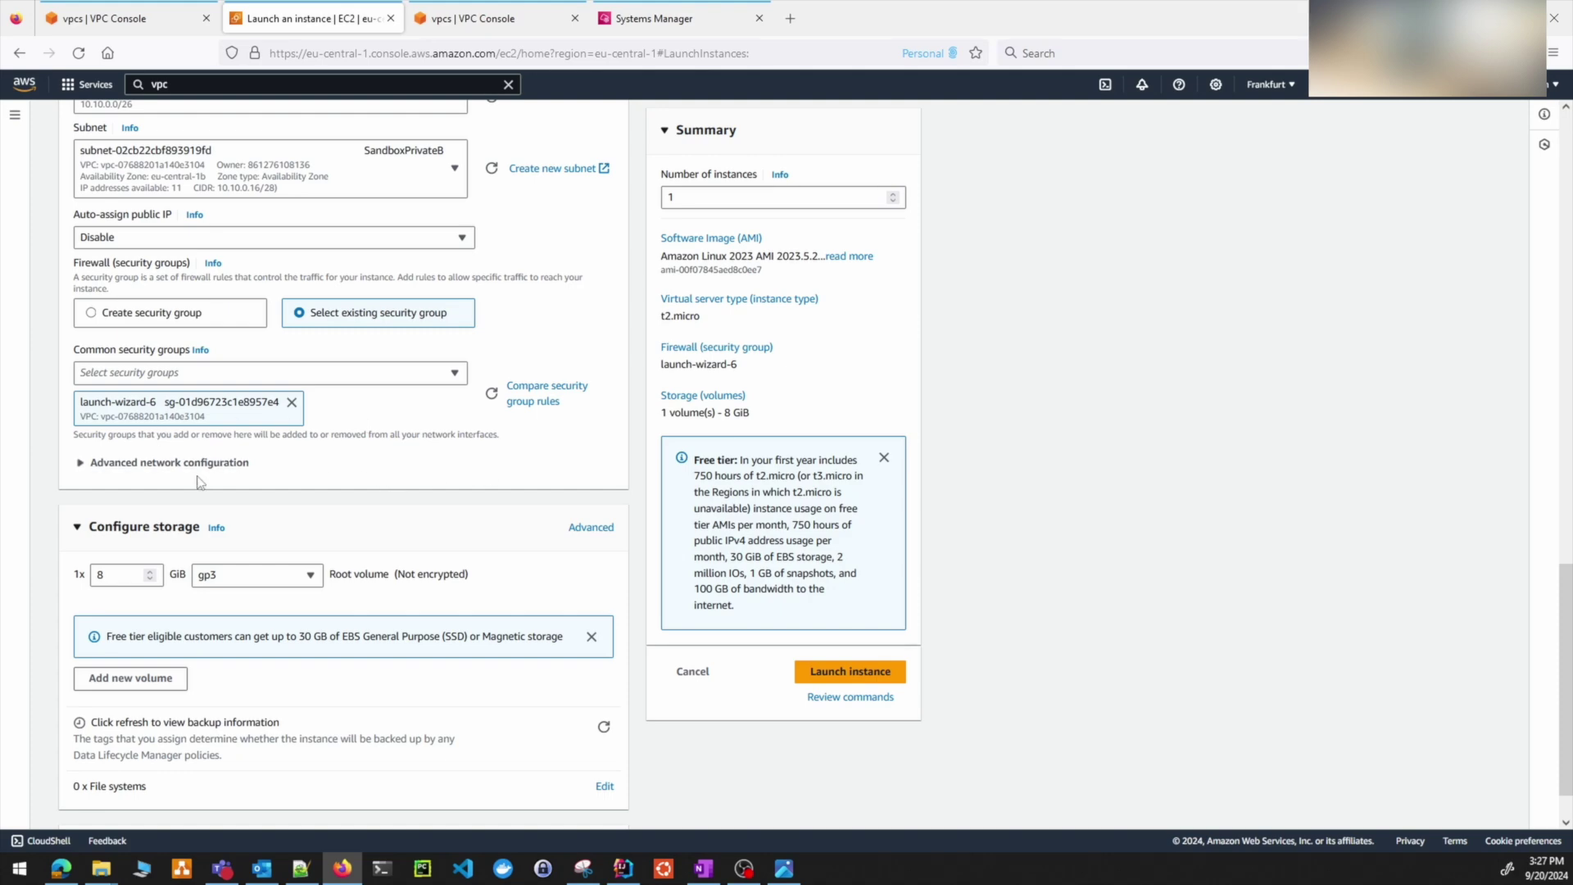
# - Review the key pair, subnet and security group settings, and launch Isolated Instance
pyautogui.scroll(10, 514, 565)
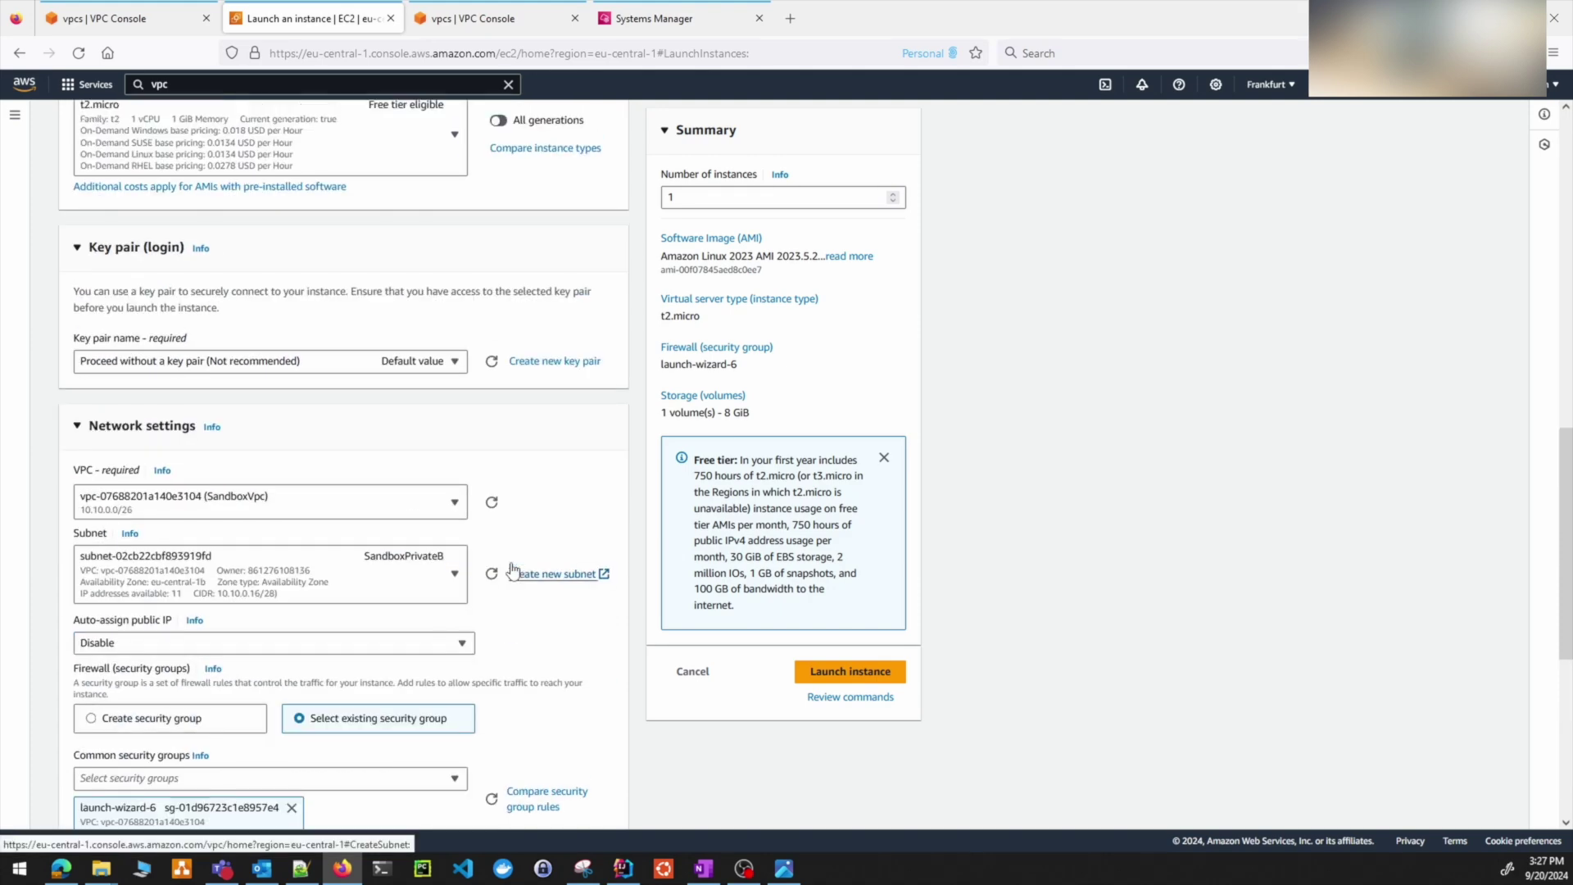
pyautogui.scroll(2, 513, 569)
pyautogui.scroll(-15, 514, 569)
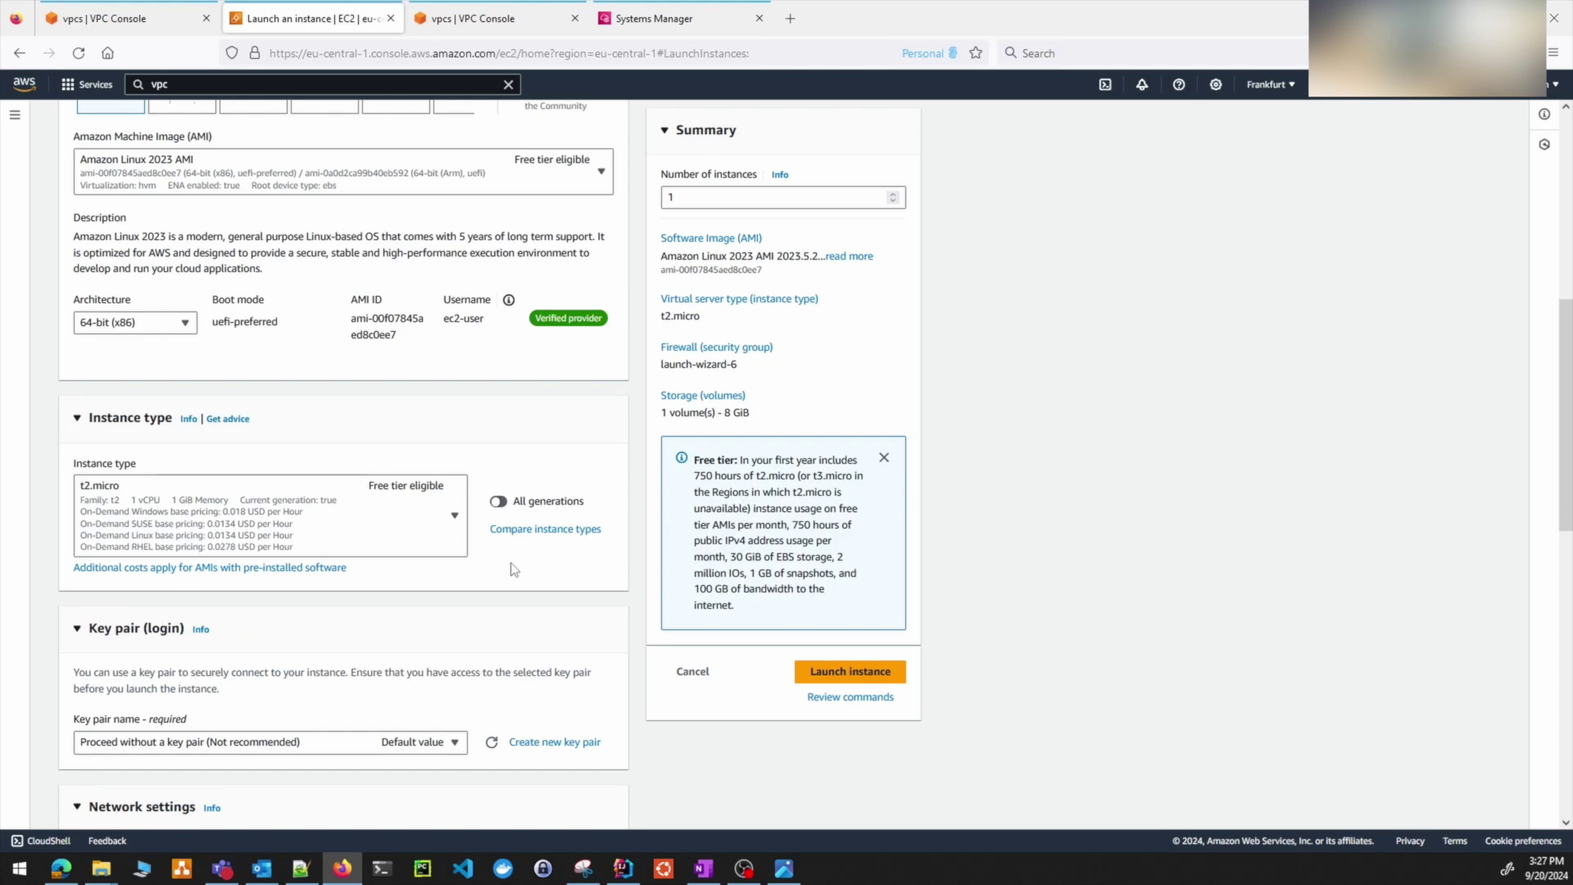
pyautogui.scroll(4, 365, 417)
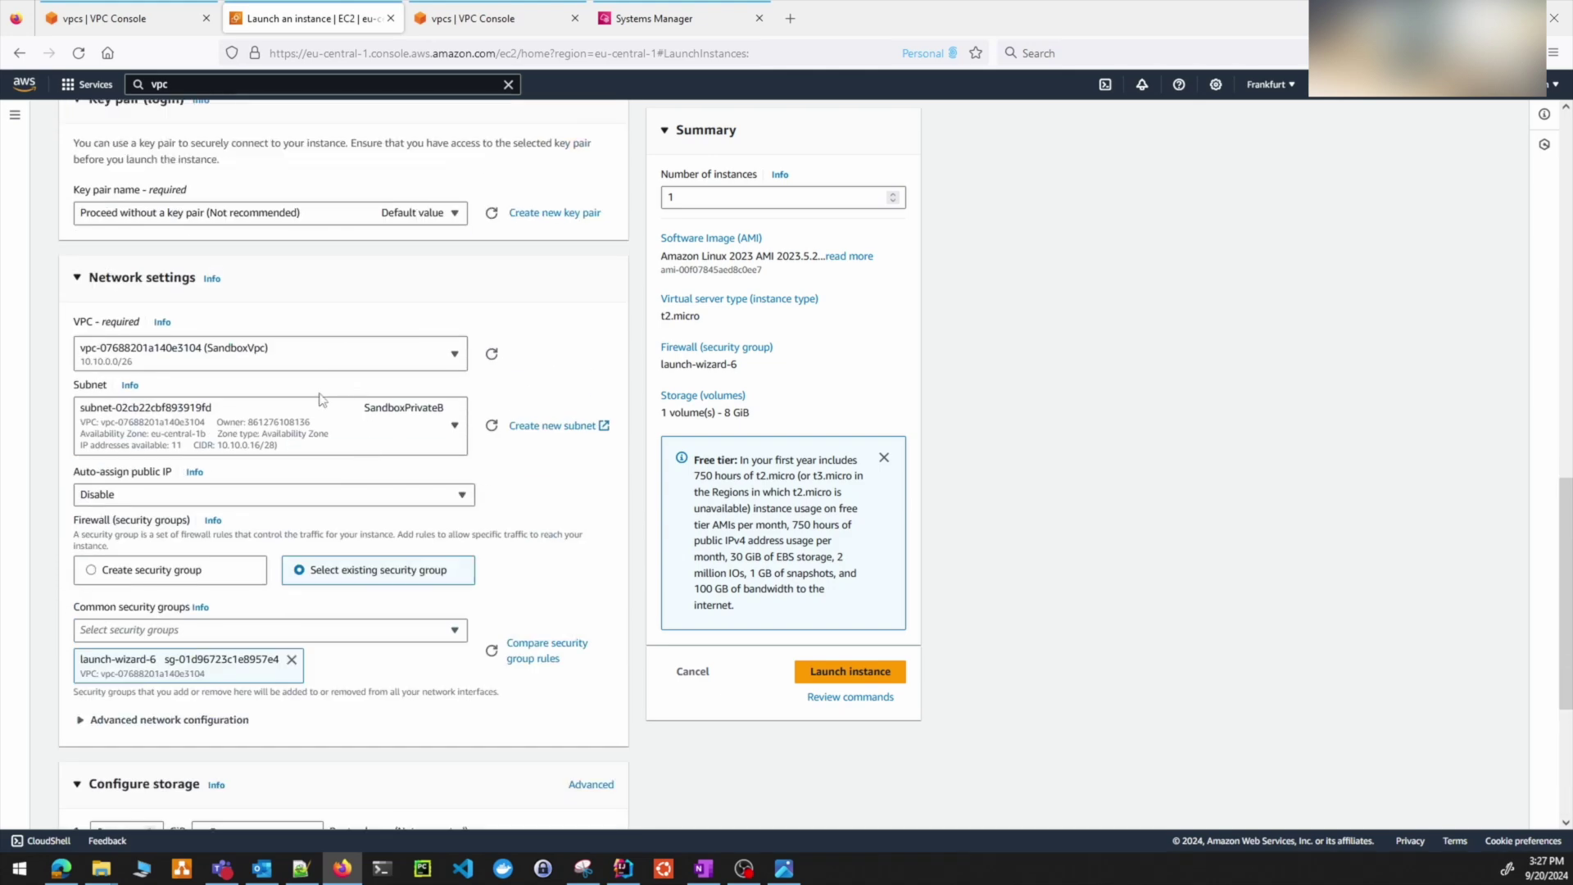
pyautogui.click(854, 668)
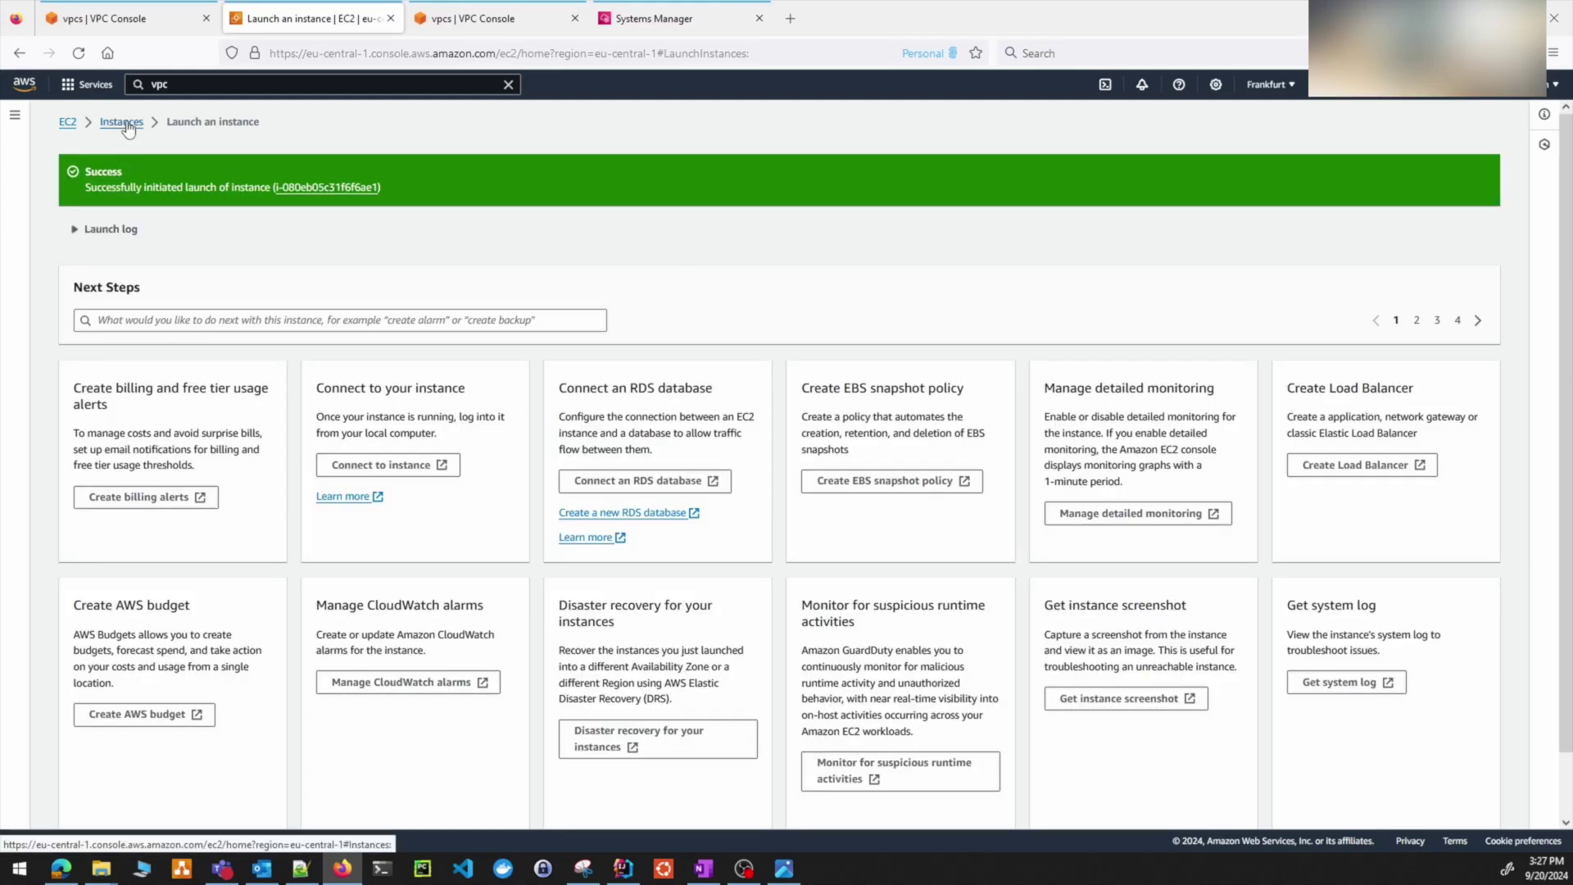
# - Open the EC2 instances list and filter it to instance state = running
pyautogui.click(125, 122)
pyautogui.click(293, 147)
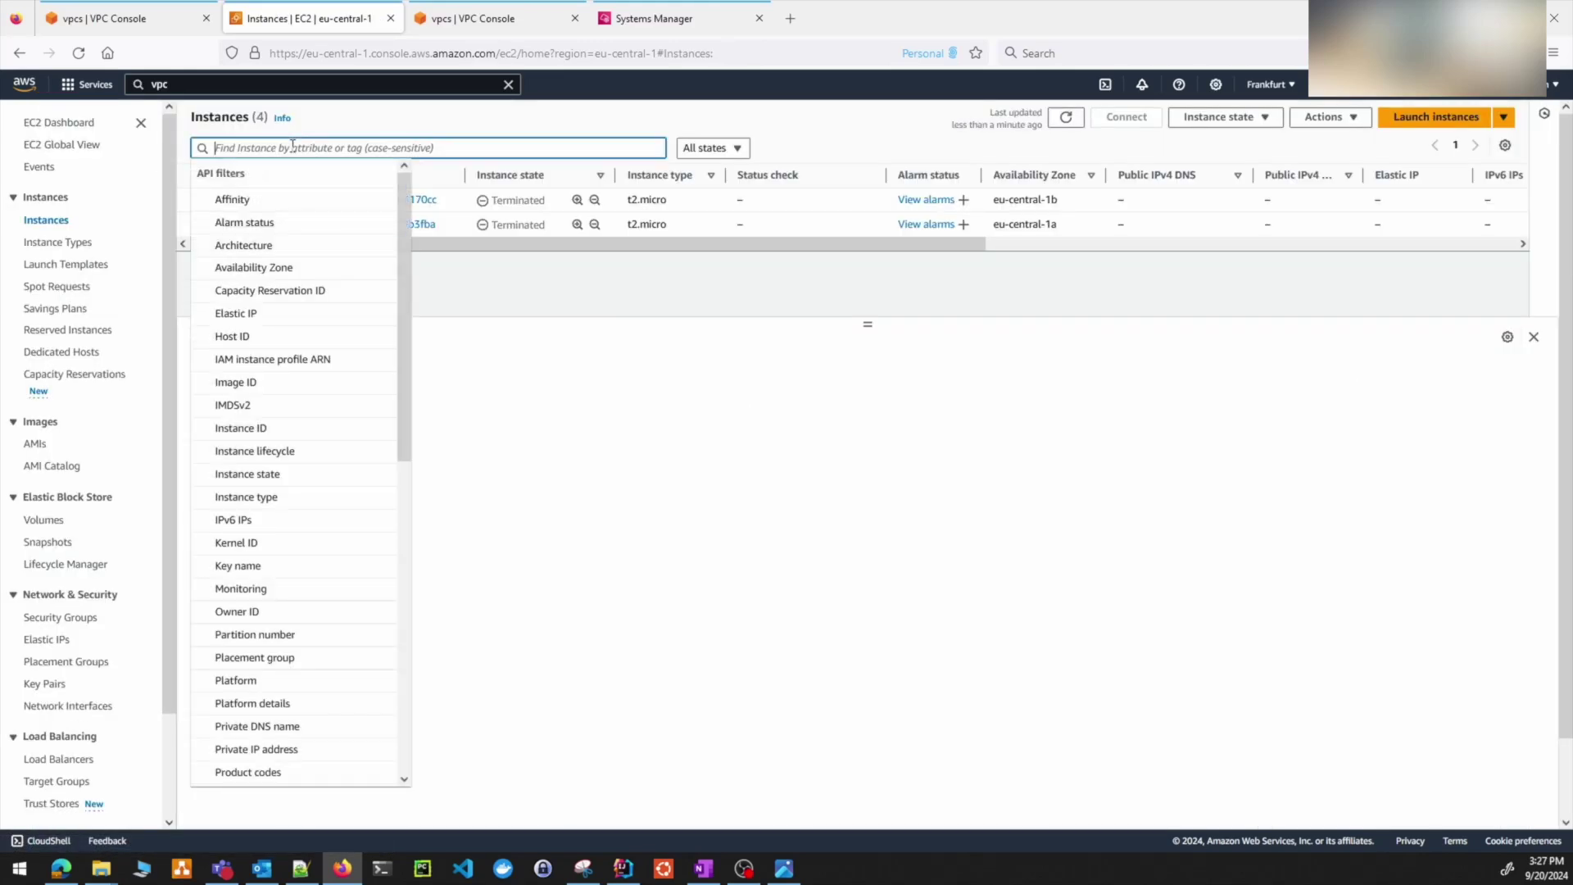
pyautogui.click(277, 475)
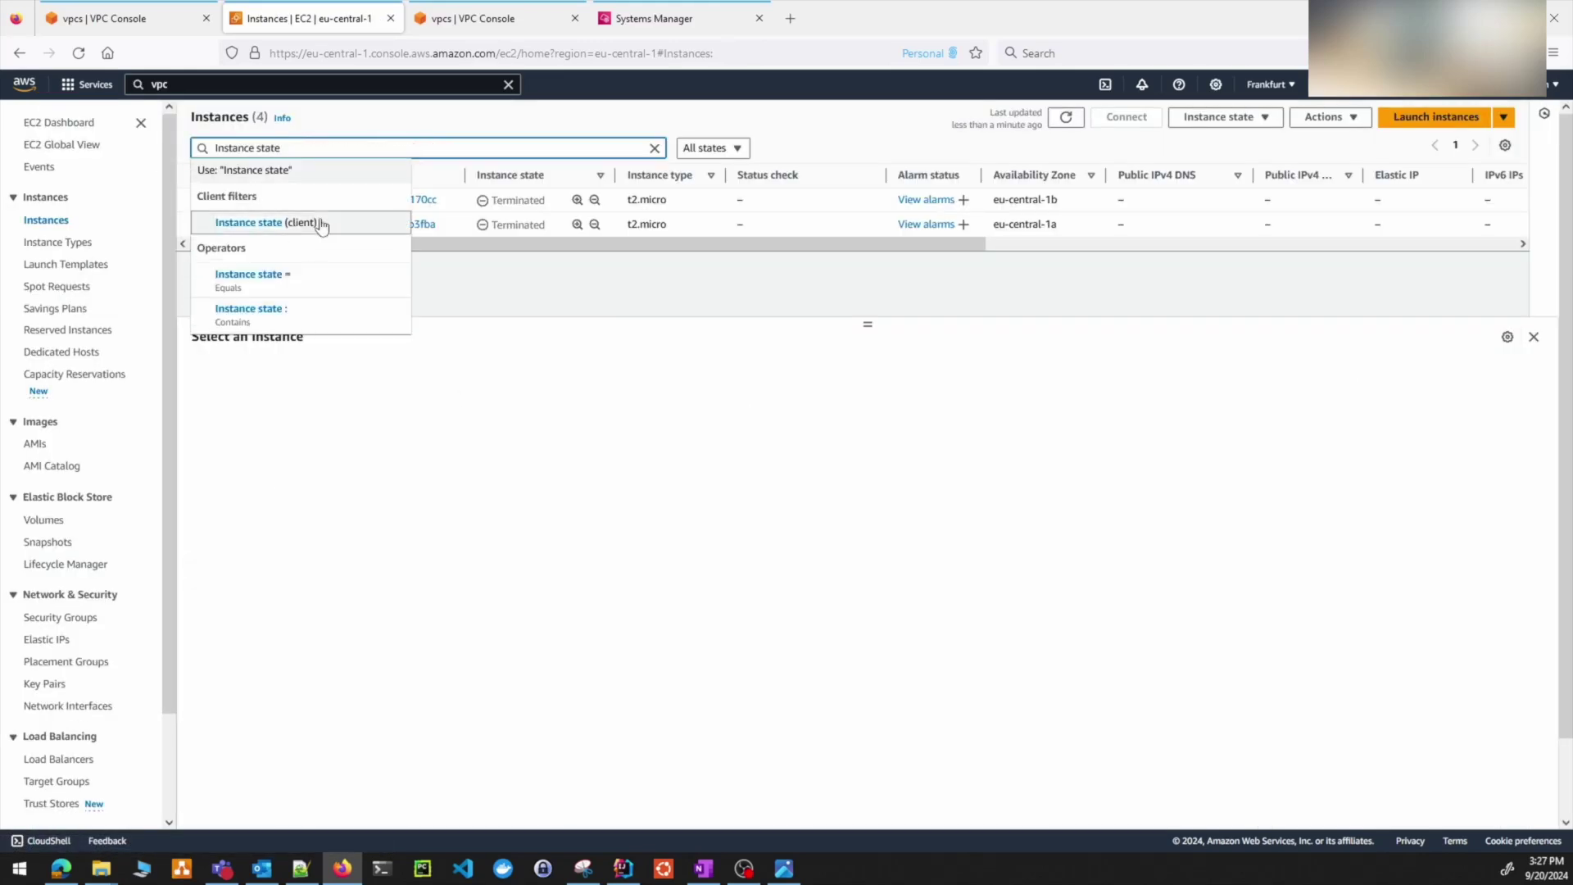
pyautogui.click(288, 281)
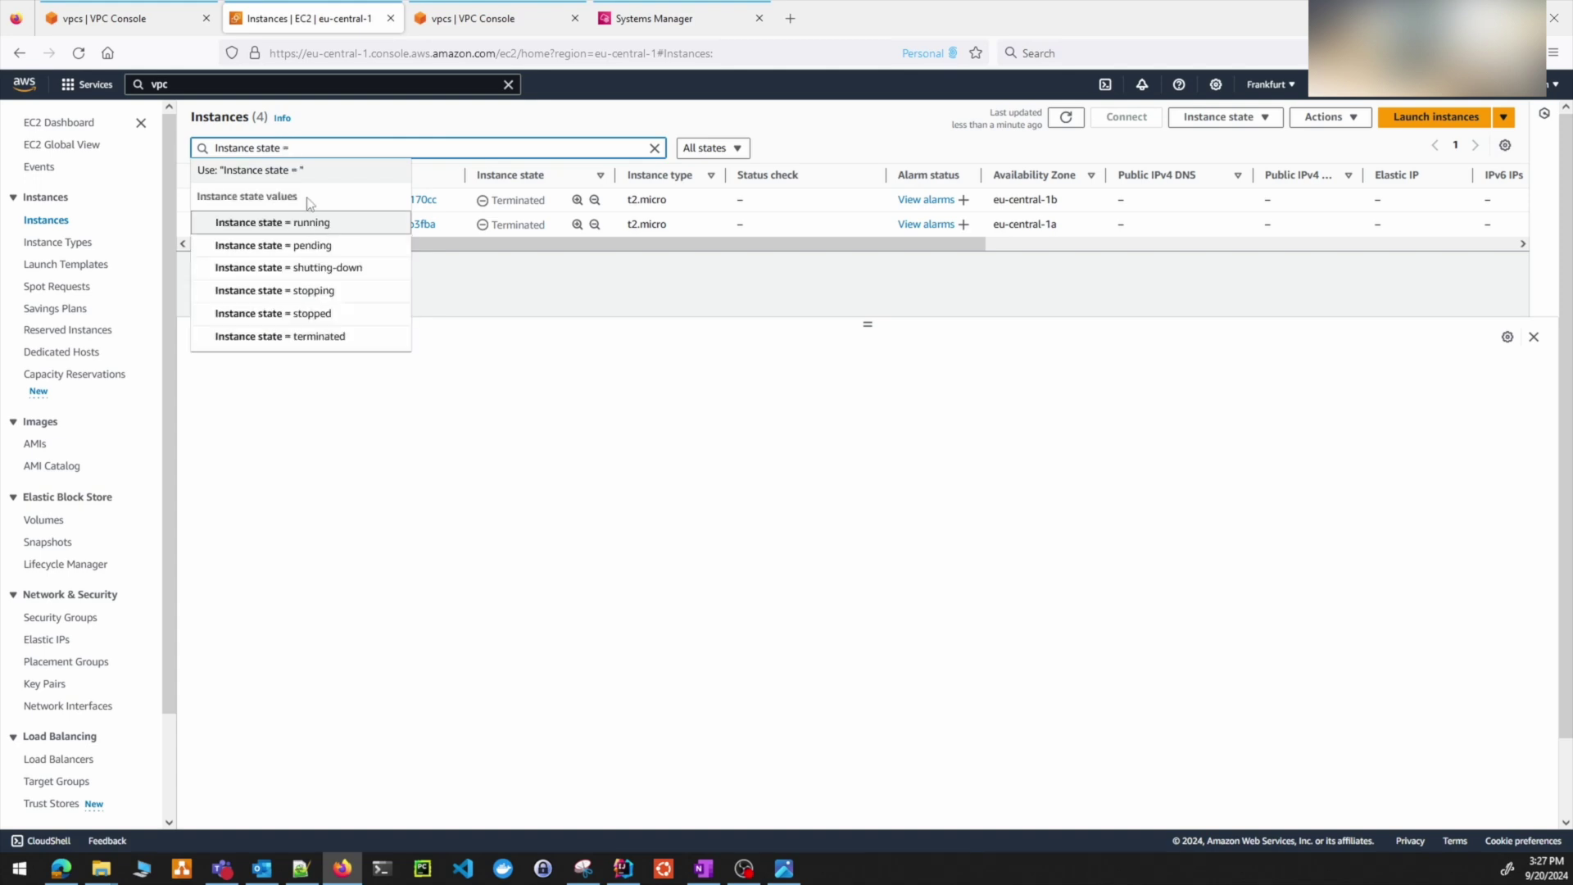
pyautogui.click(331, 225)
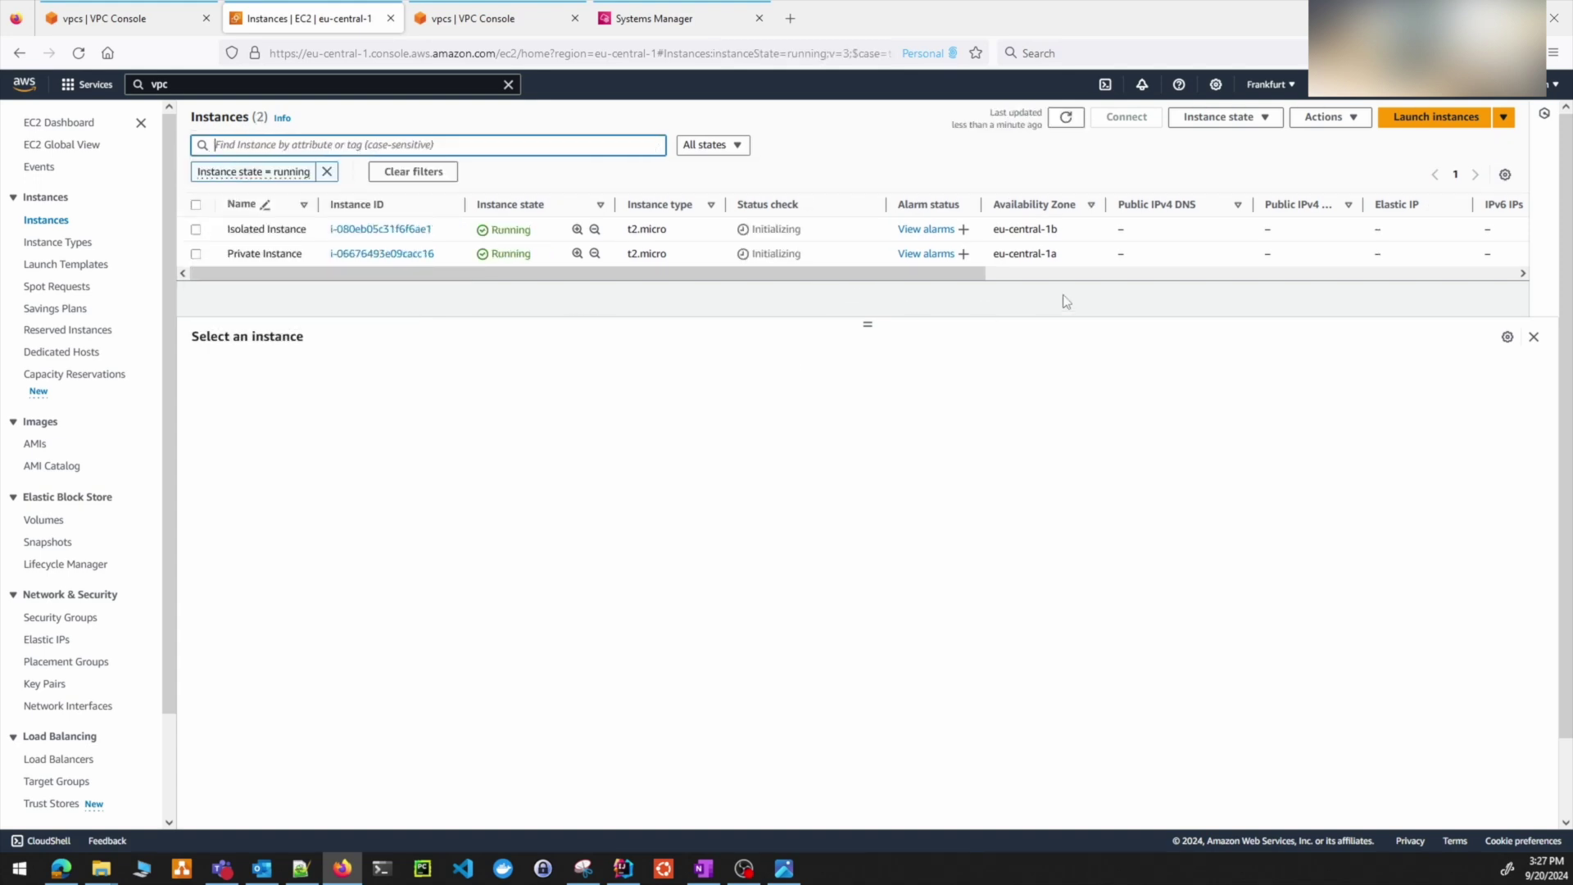
# - Give the instances list more height above the details pane and refresh it
pyautogui.click(860, 316)
pyautogui.moveTo(866, 322); pyautogui.dragTo(867, 381)
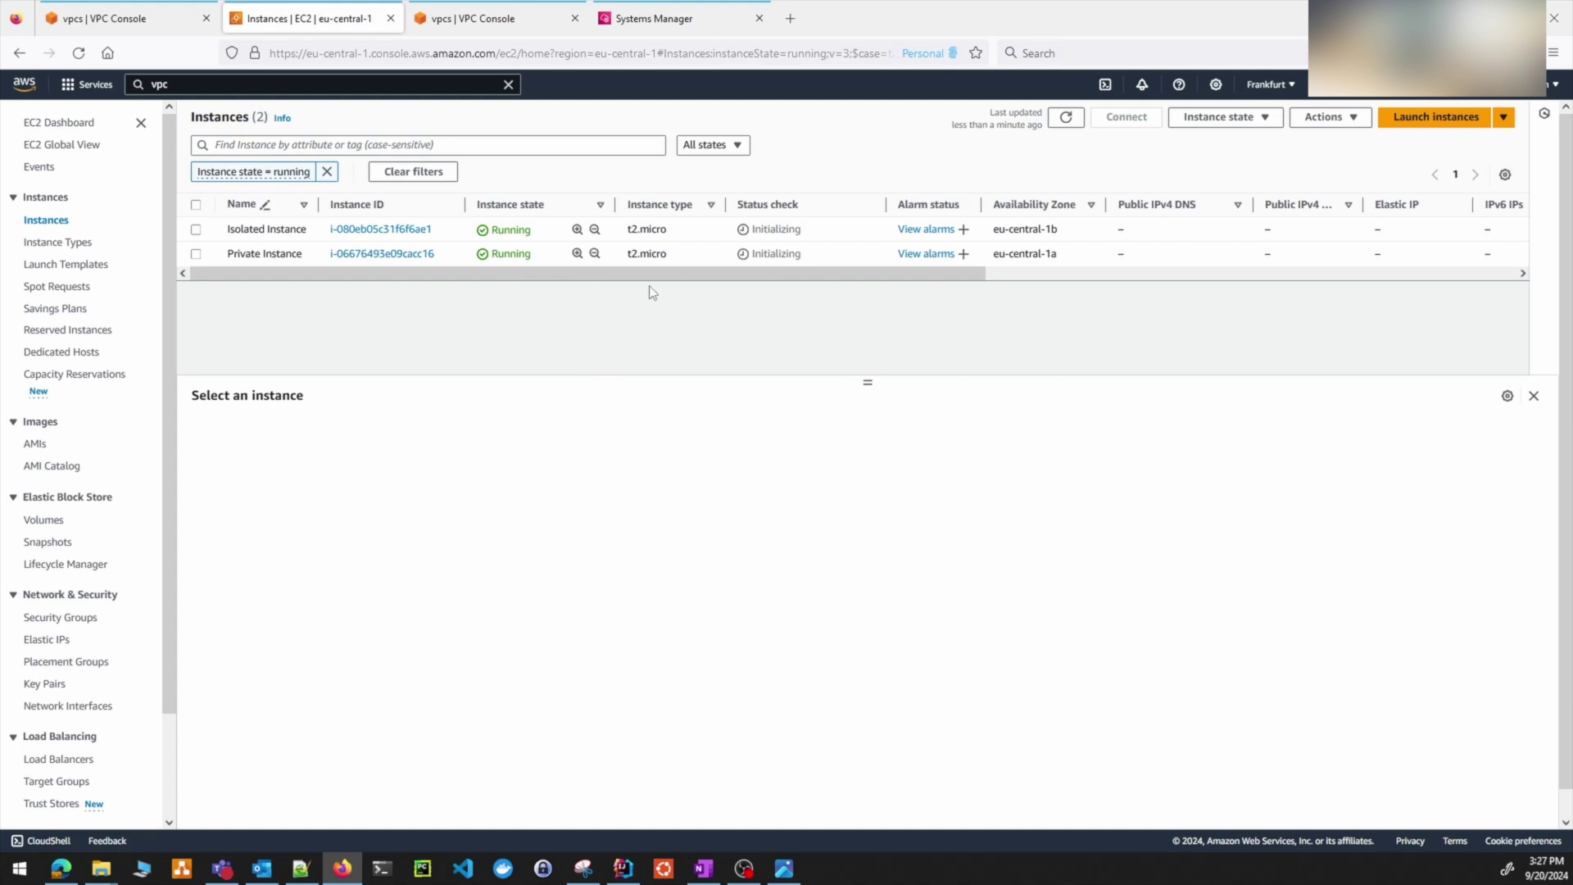
pyautogui.click(1066, 117)
# - Select Isolated Instance, widen the list's Name column and close the name editor
pyautogui.click(251, 237)
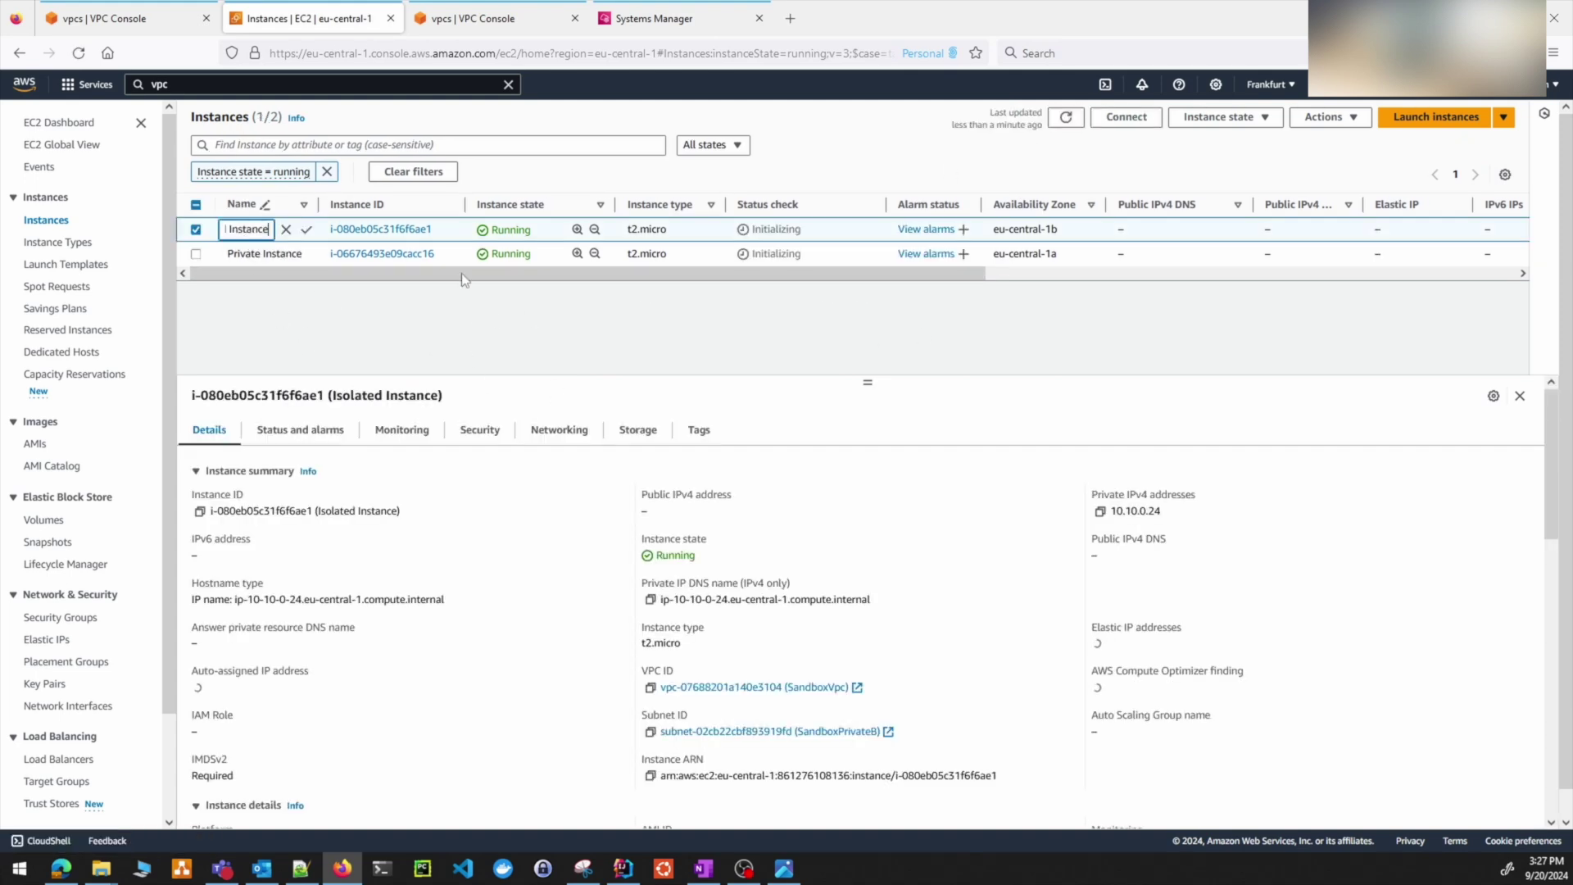
pyautogui.moveTo(318, 204); pyautogui.dragTo(406, 204)
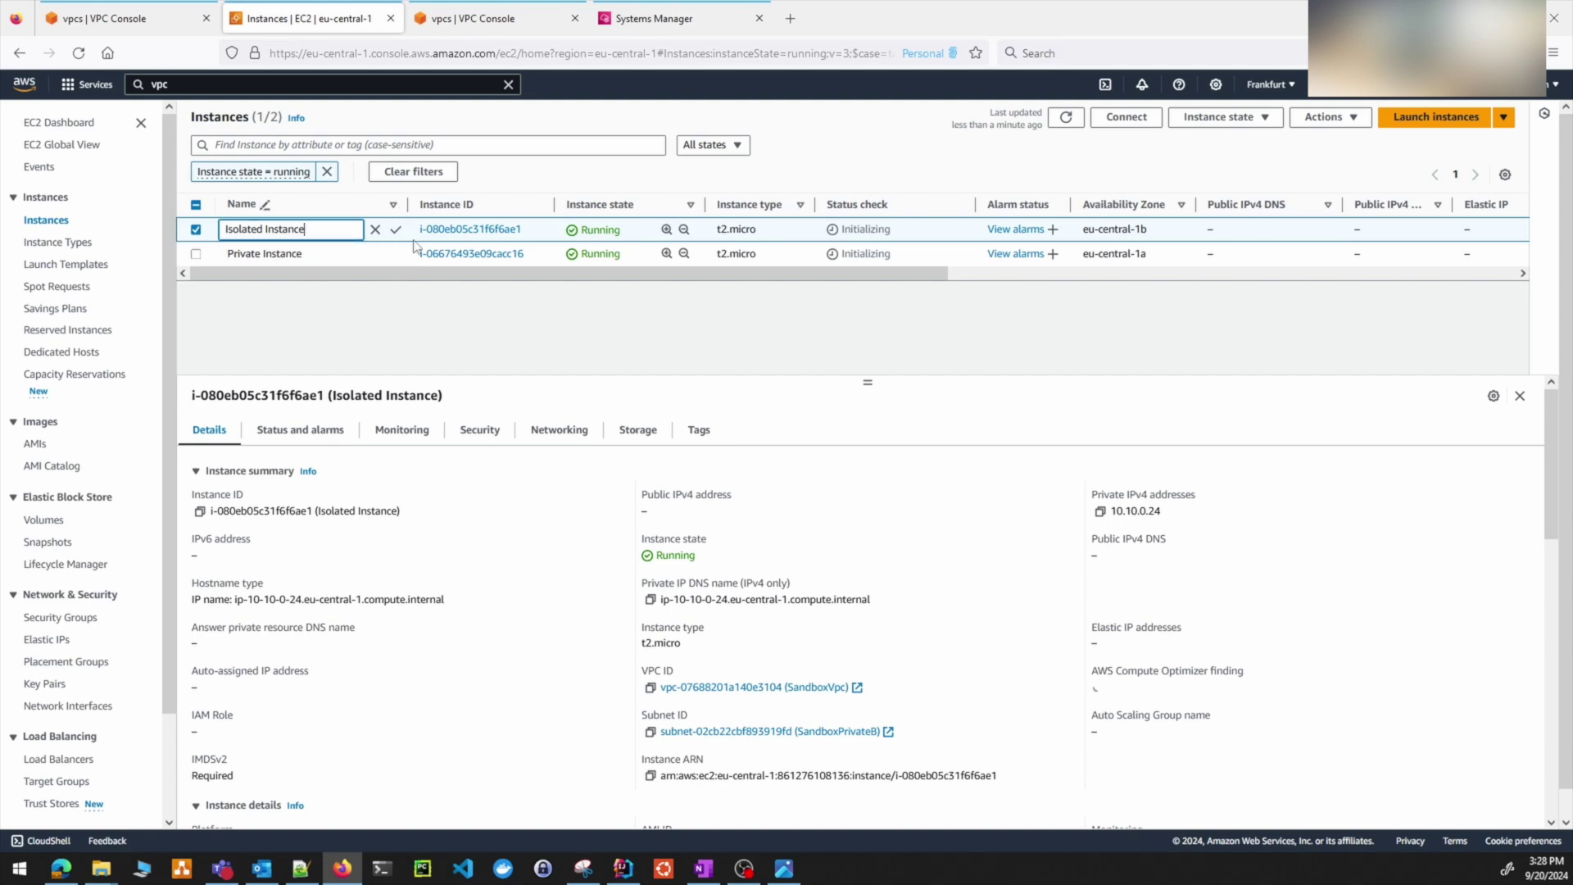
pyautogui.click(398, 234)
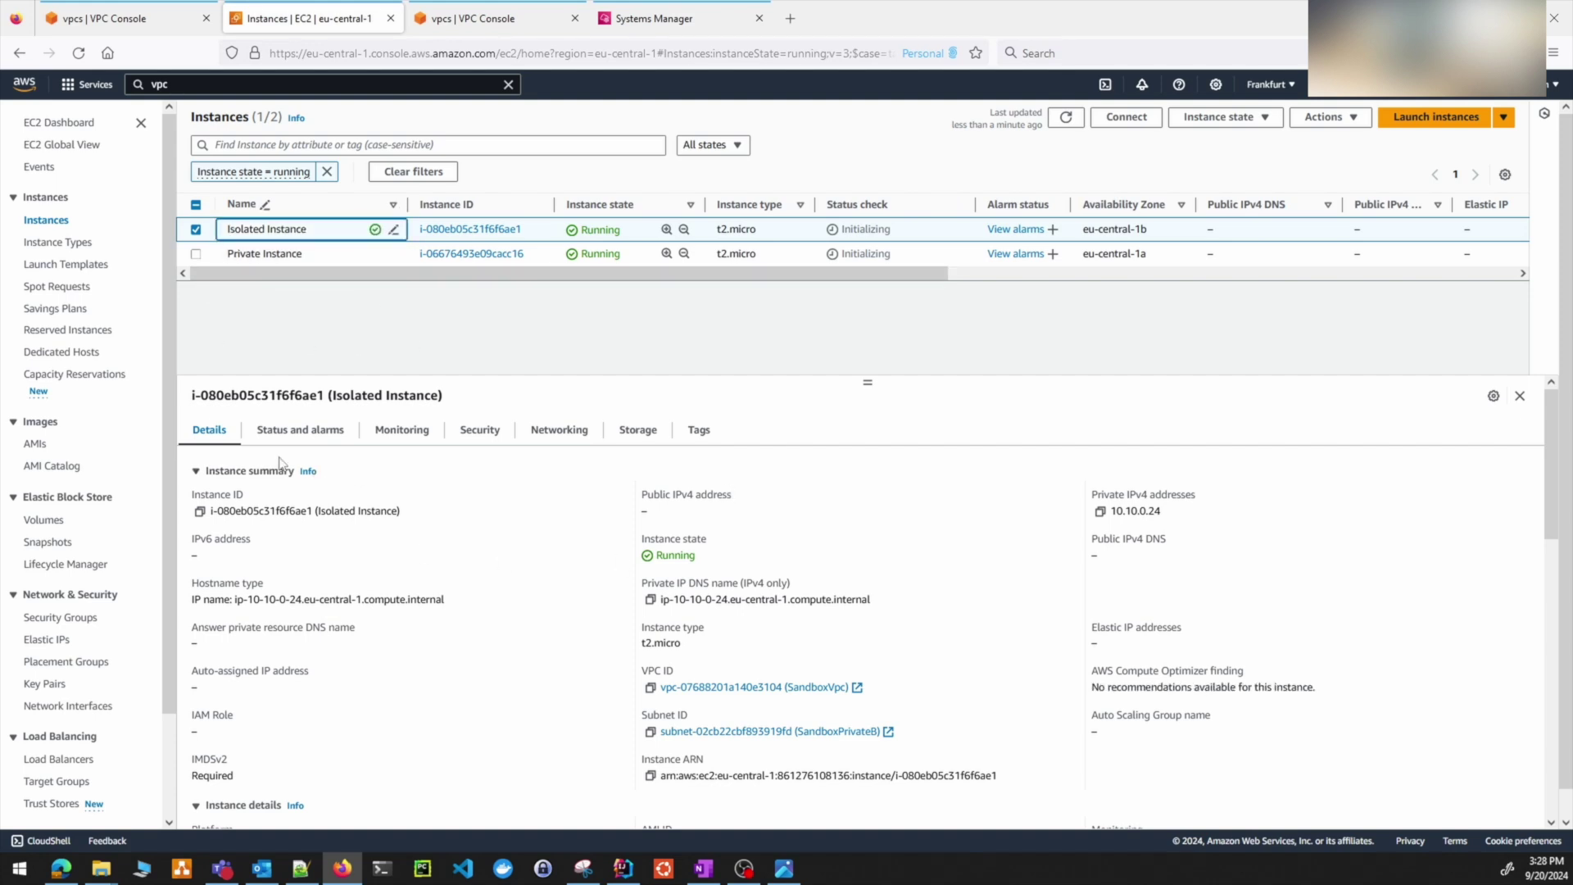
# - Examine Isolated Instance's security details, checking the port and source of the inbound rule and the destination of the outbound rule
pyautogui.scroll(-2, 456, 523)
pyautogui.scroll(2, 632, 470)
pyautogui.scroll(-2, 489, 498)
pyautogui.scroll(2, 446, 495)
pyautogui.scroll(-1, 602, 553)
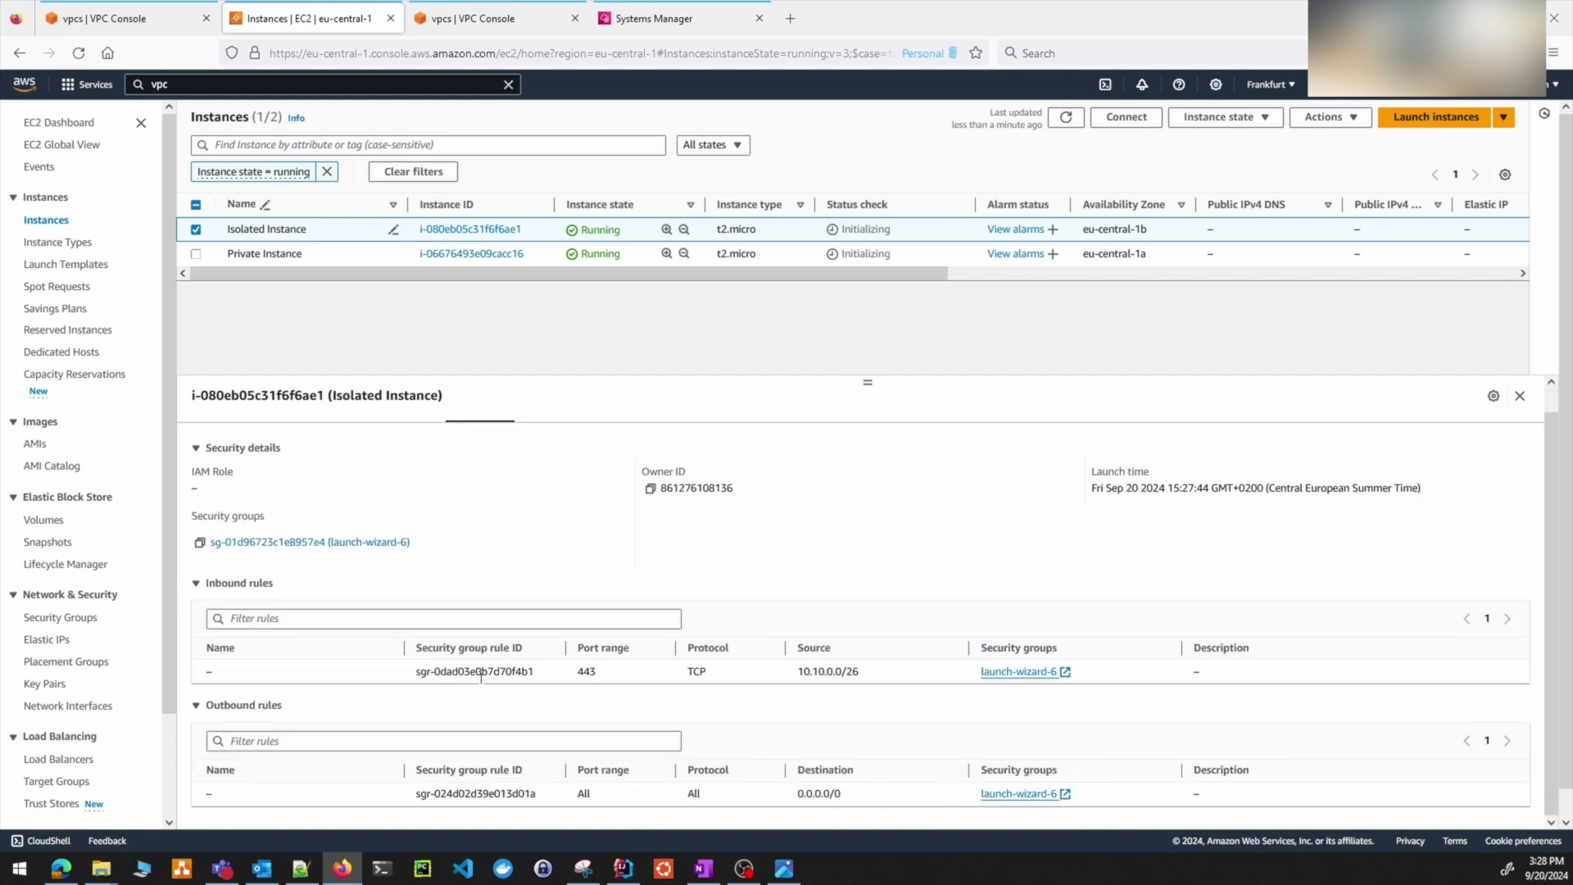
pyautogui.moveTo(573, 679); pyautogui.dragTo(706, 680)
pyautogui.click(836, 711)
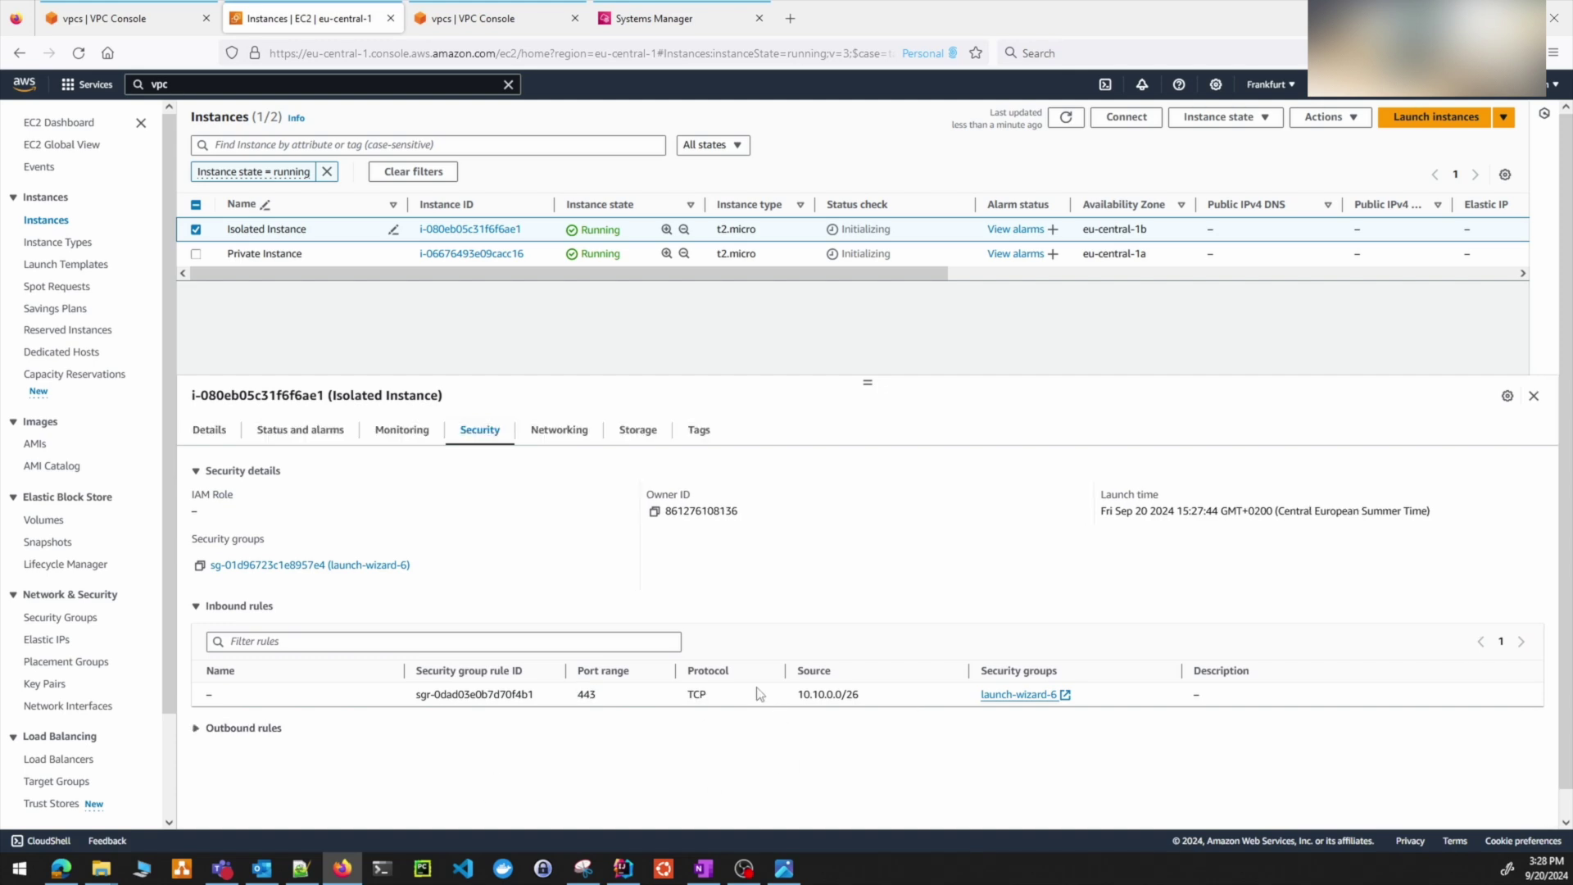
pyautogui.click(328, 731)
pyautogui.scroll(-1, 582, 739)
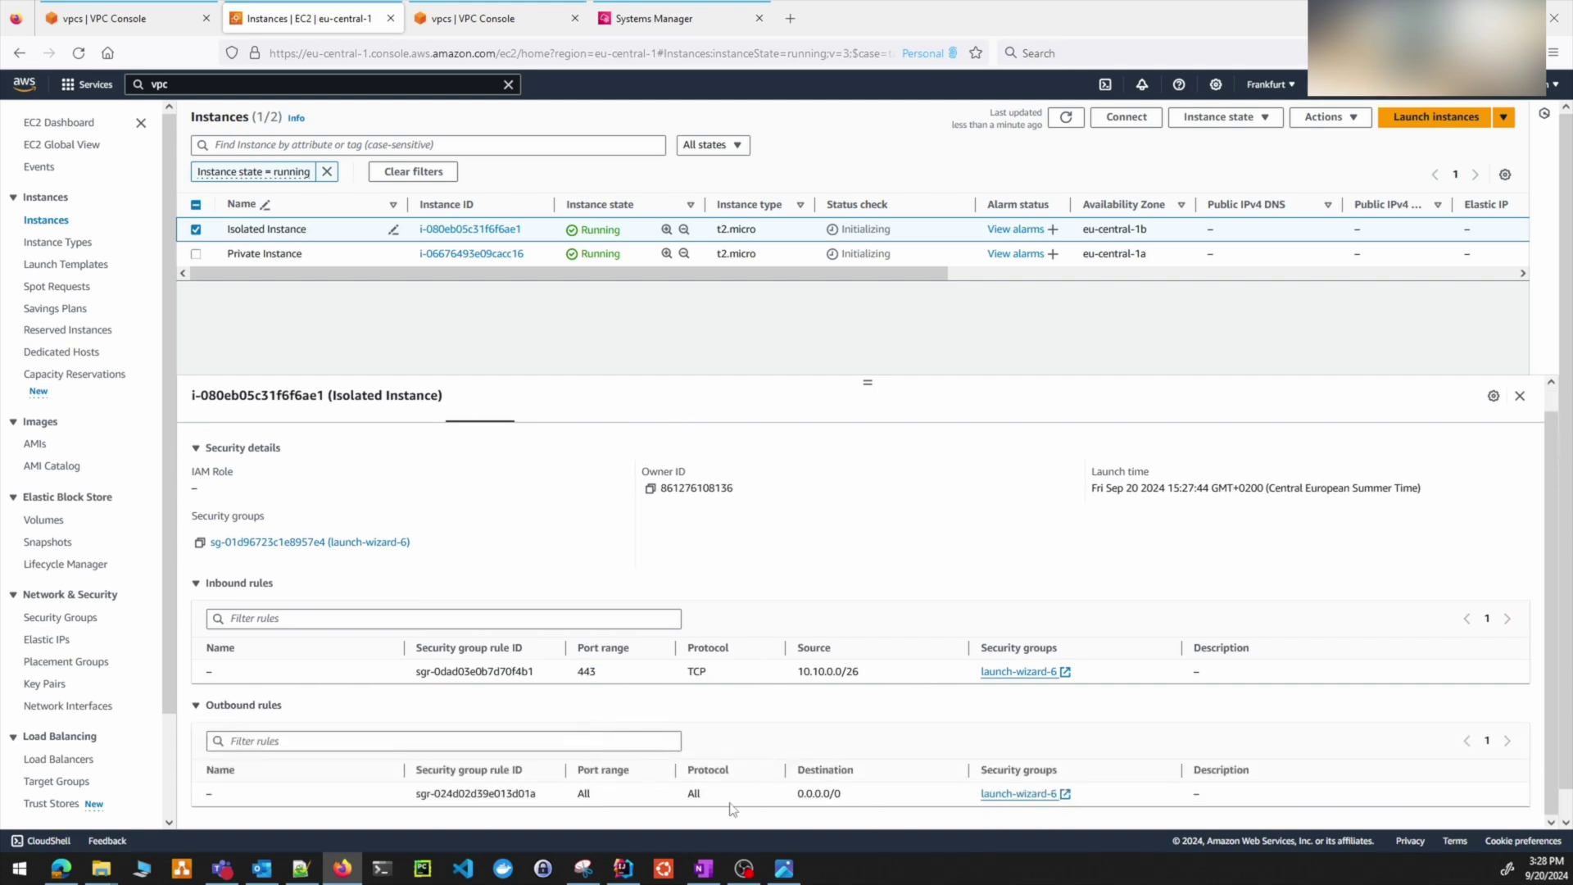
pyautogui.moveTo(784, 795); pyautogui.dragTo(882, 794)
pyautogui.click(803, 795)
pyautogui.scroll(1, 819, 790)
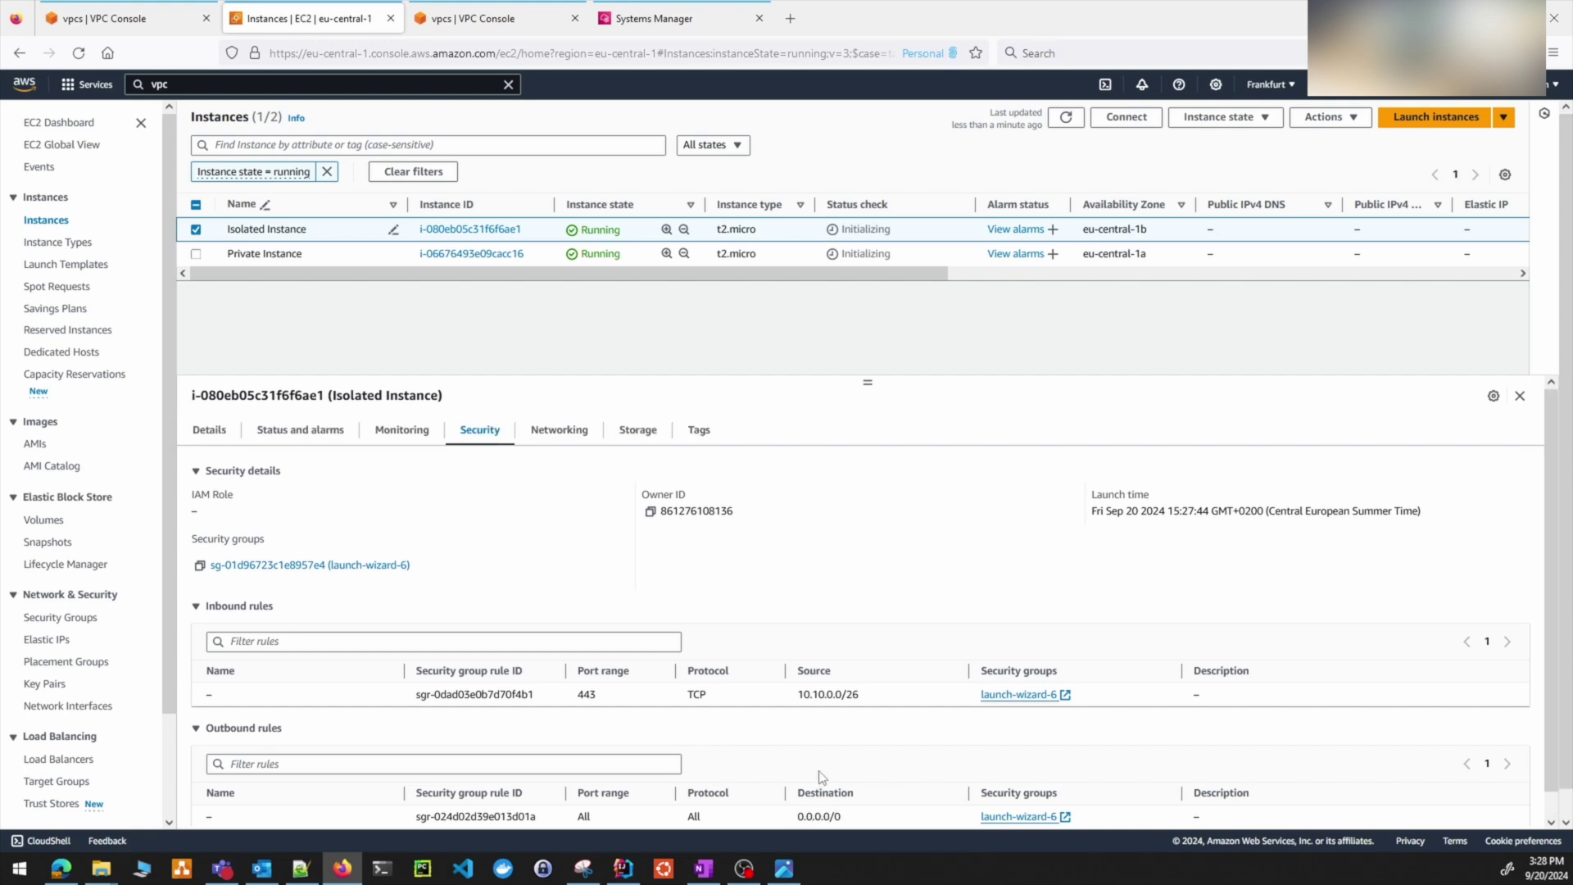
# - Inspect Isolated Instance's networking details, including its IP addresses, network interface and subnet
pyautogui.click(560, 434)
pyautogui.scroll(-3, 741, 658)
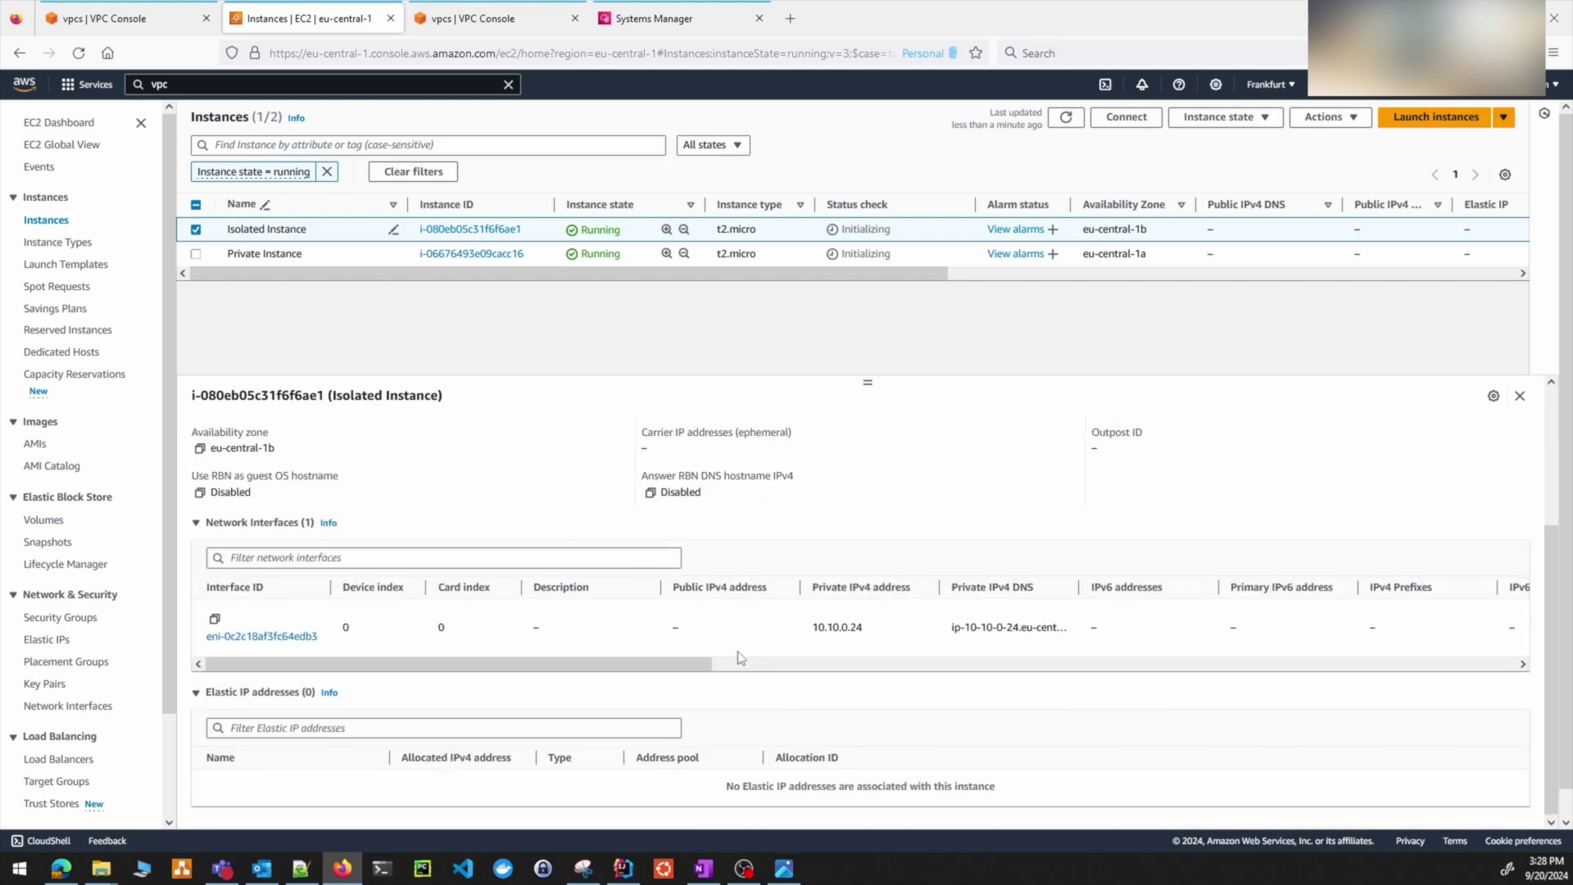
pyautogui.scroll(3, 606, 636)
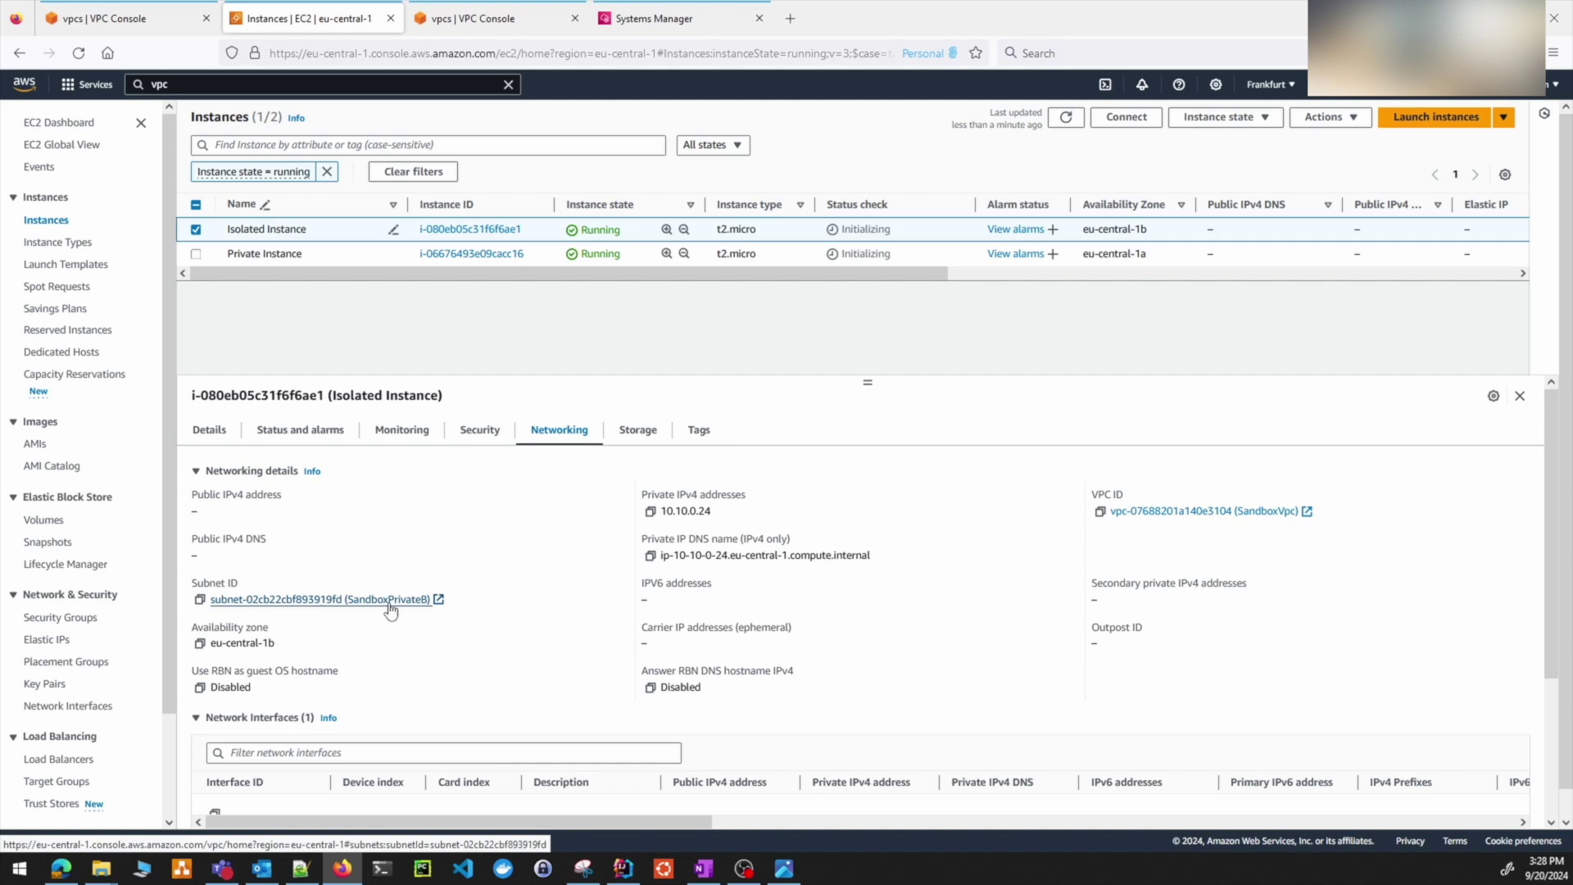
# - Trace subnet SandboxPrivateB to its route table in SandboxVpc's resource map
pyautogui.click(448, 33)
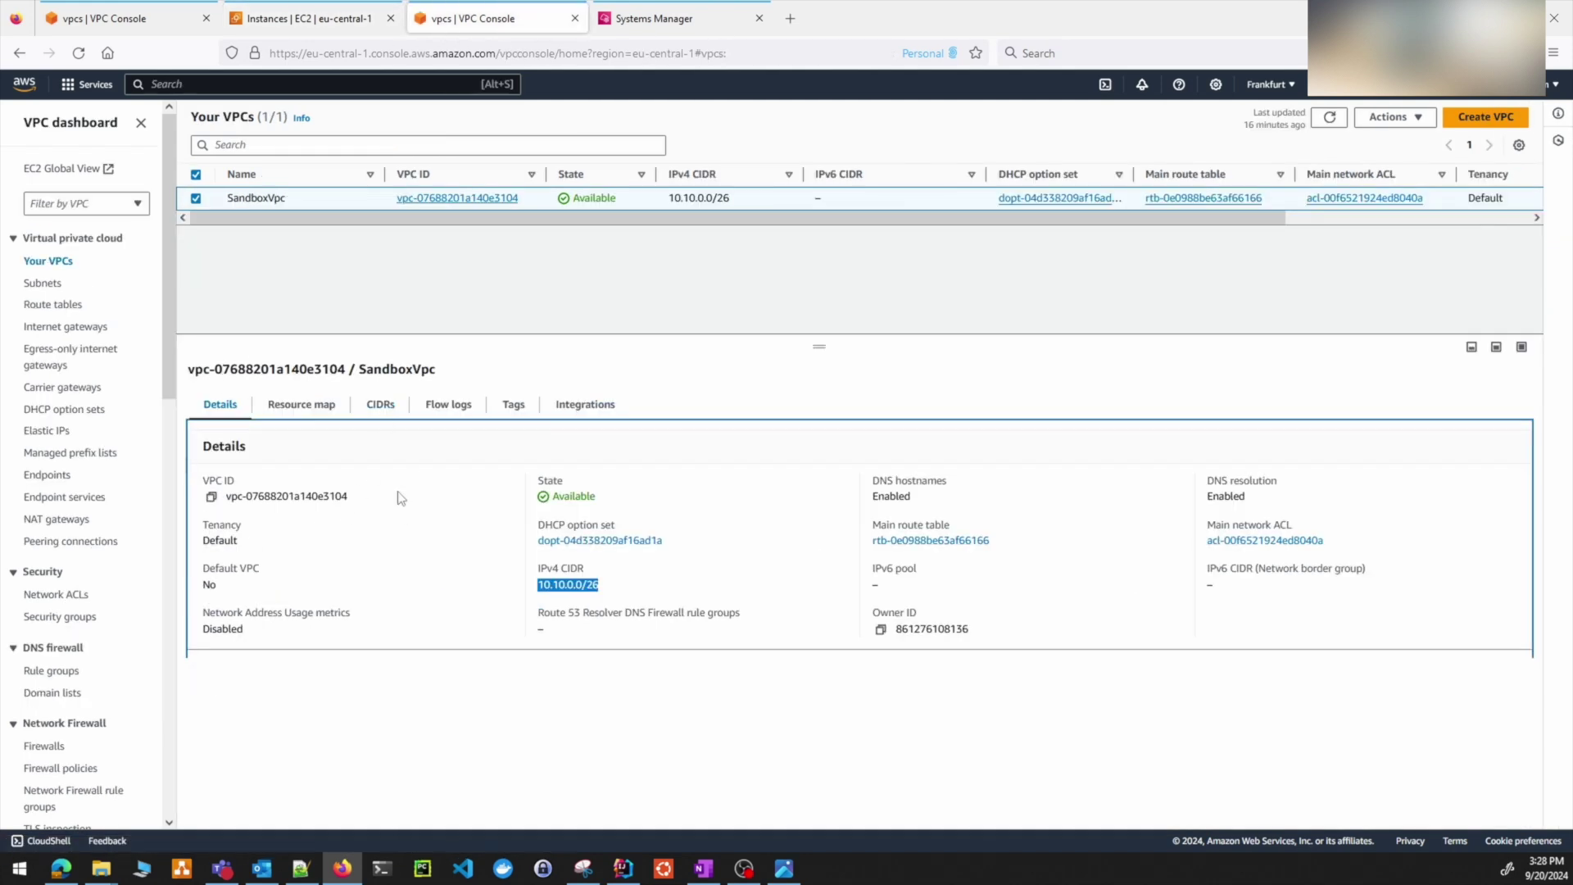
pyautogui.click(321, 407)
pyautogui.click(623, 677)
pyautogui.click(684, 728)
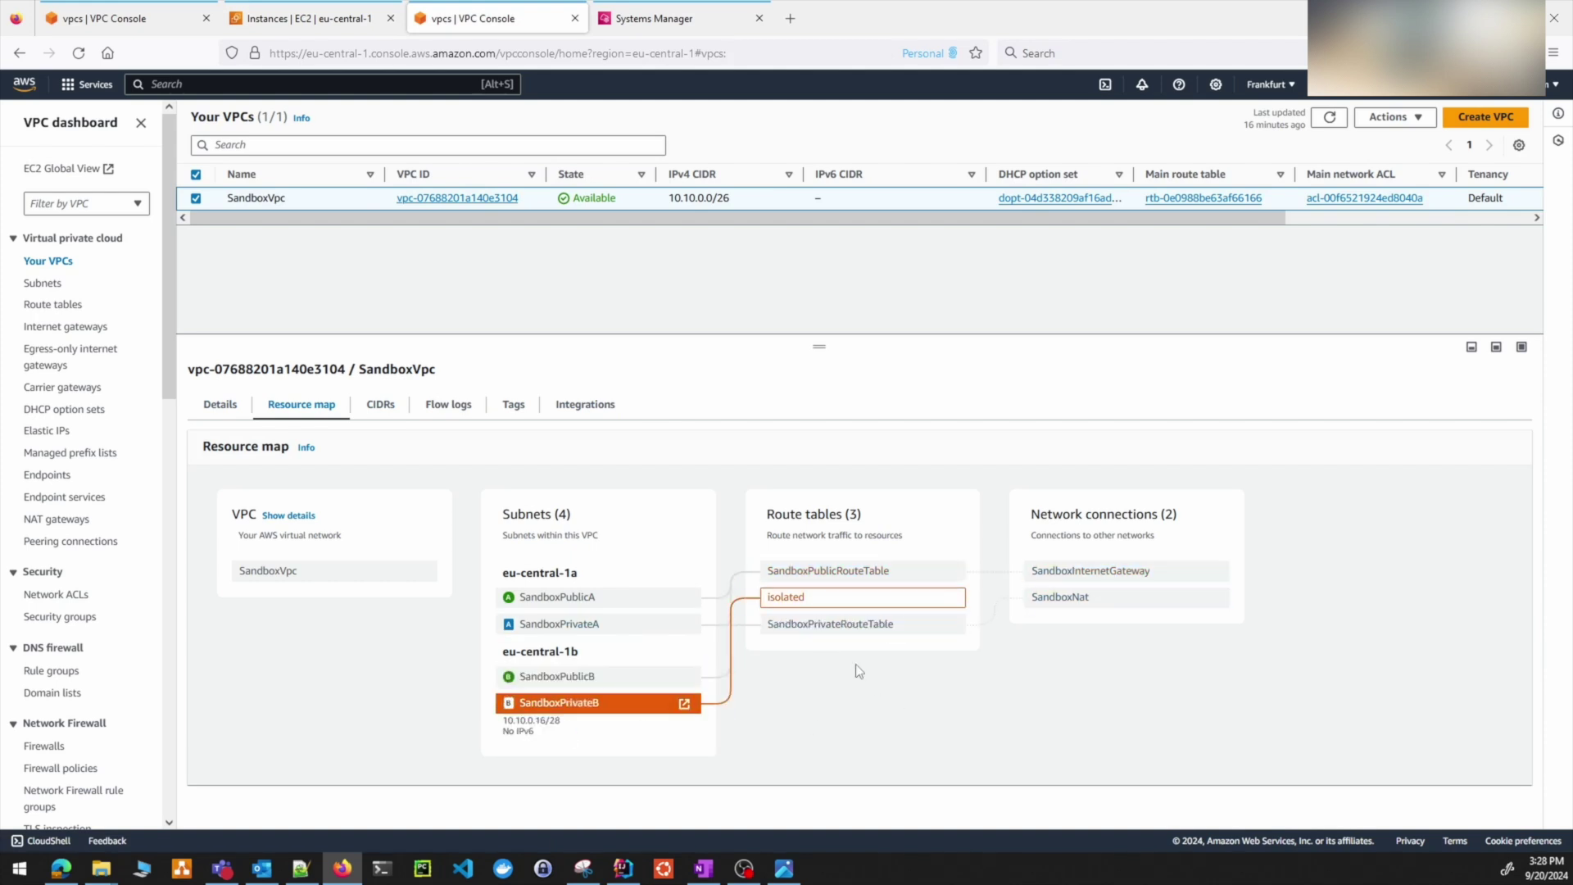
# - Return to the EC2 instances, select only Private Instance and check its inbound and outbound security rules
pyautogui.click(311, 18)
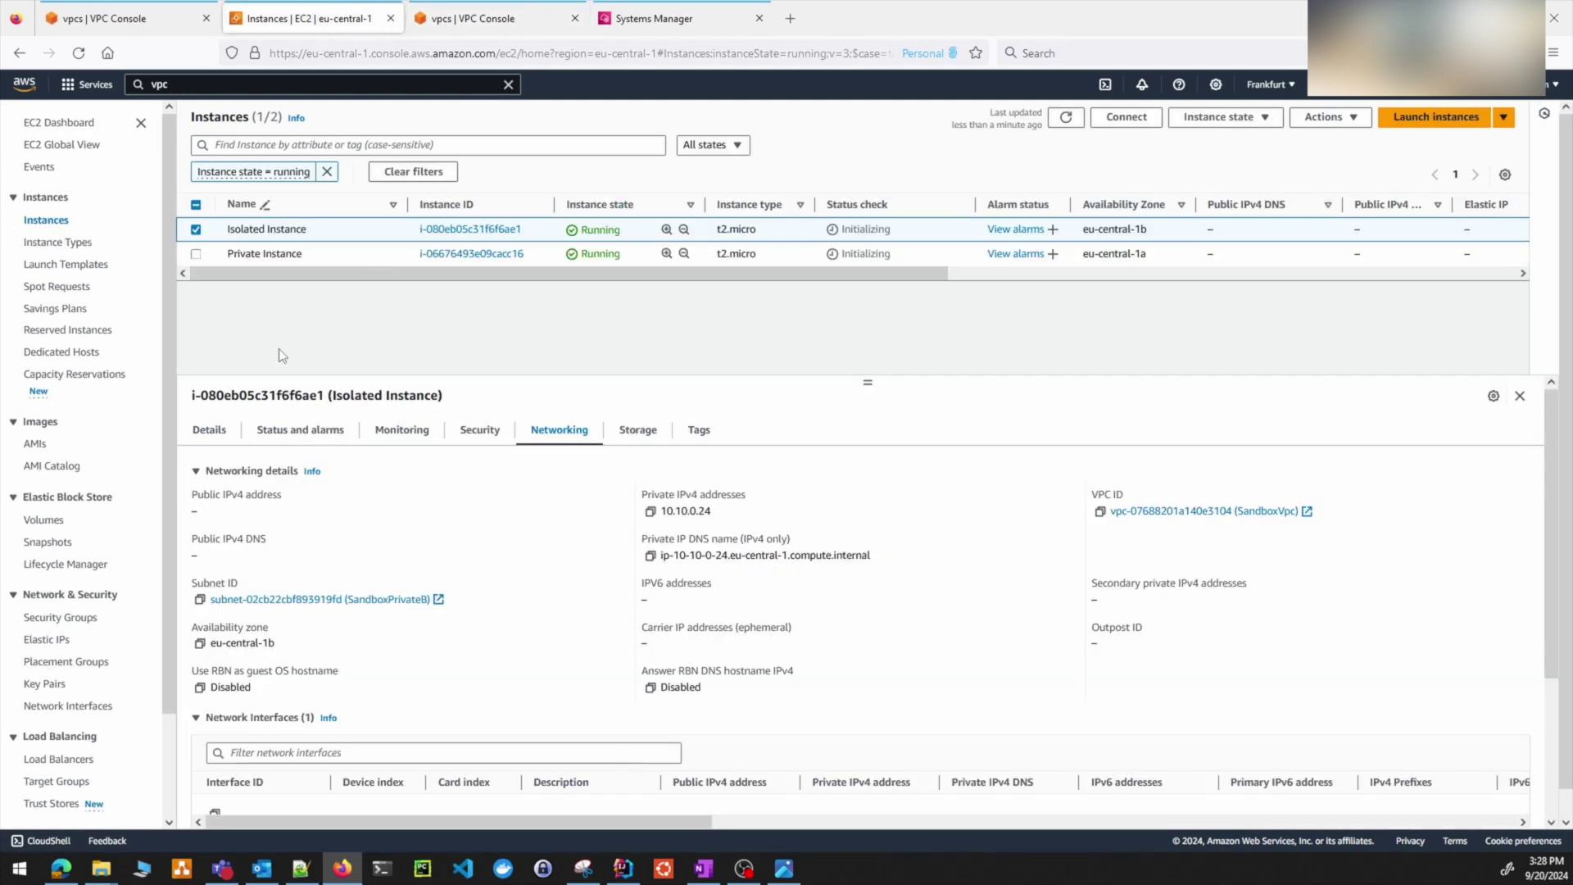
pyautogui.click(196, 232)
pyautogui.click(195, 254)
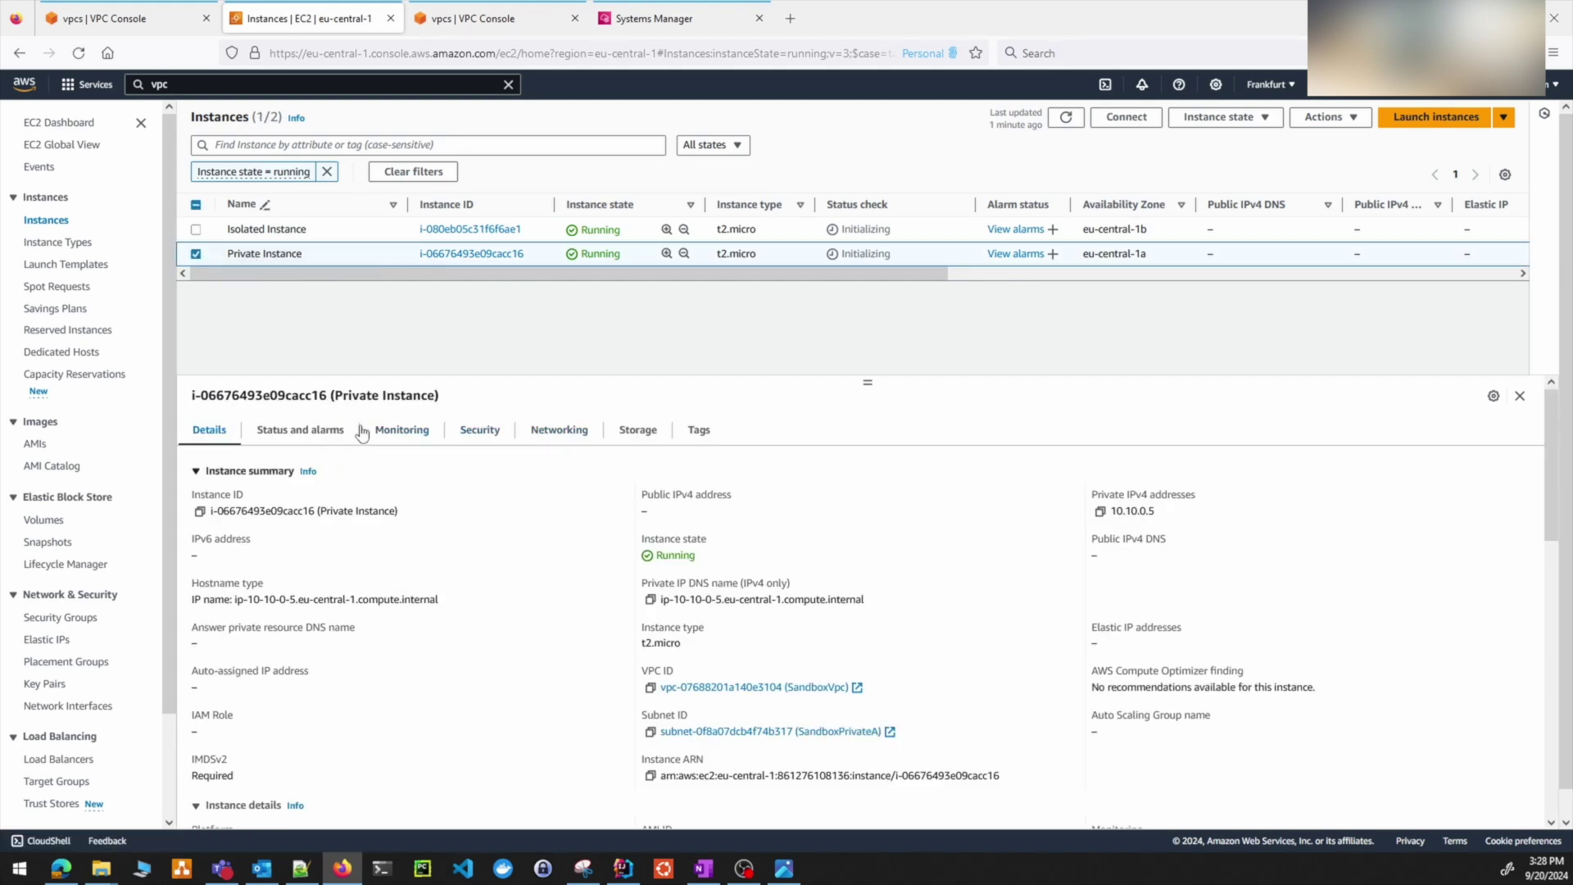
pyautogui.click(477, 434)
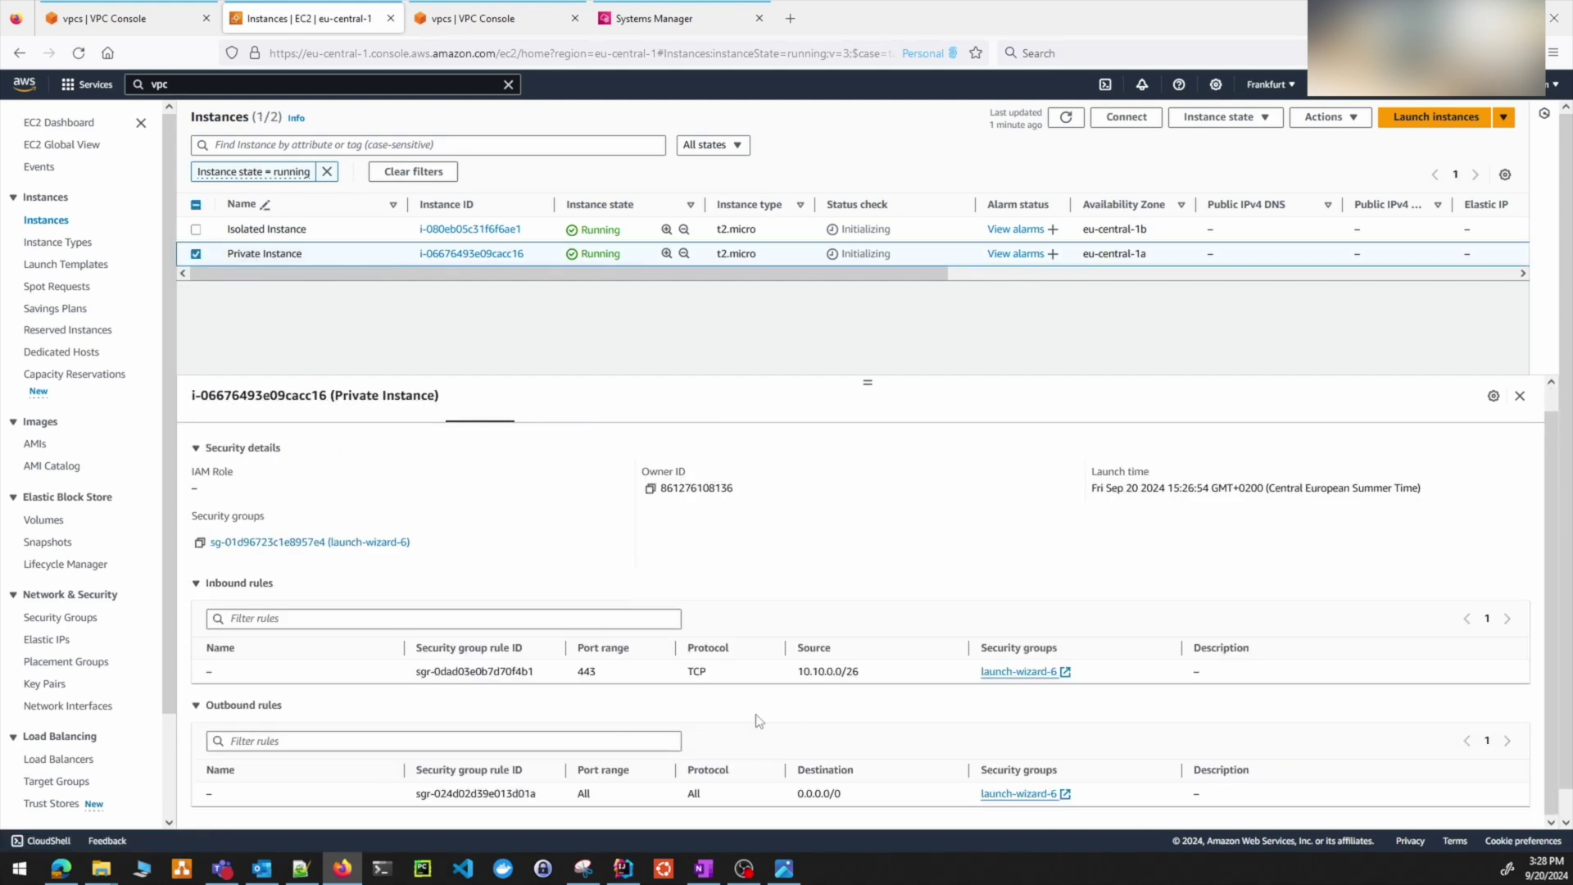
# - Check Private Instance's subnet in its networking details and trace SandboxPrivateA's routing in SandboxVpc's resource map
pyautogui.click(564, 437)
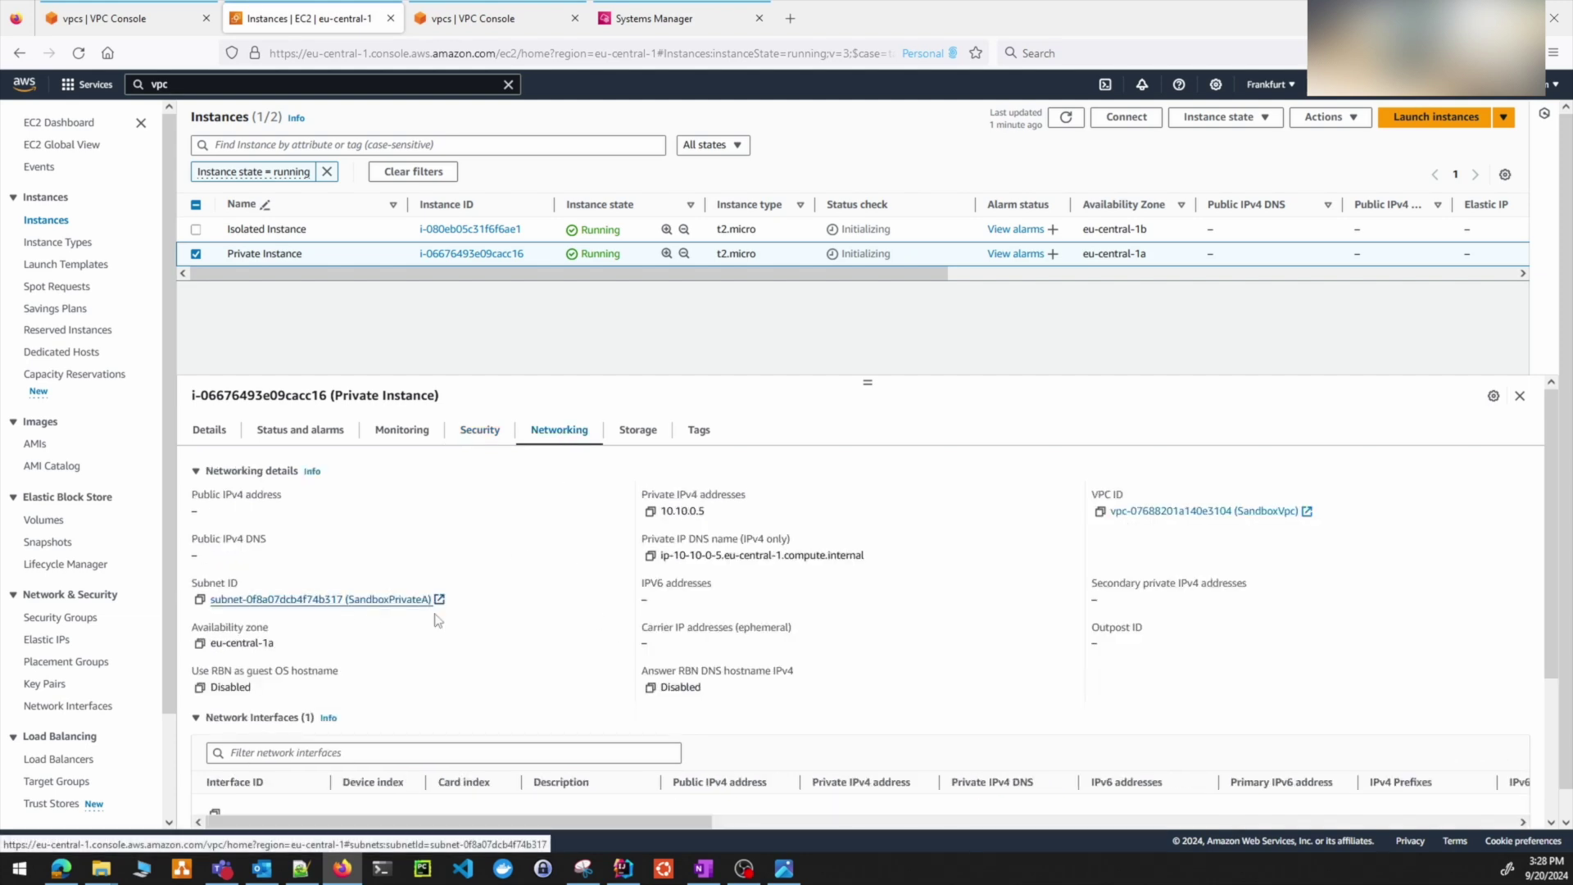
pyautogui.hotkey('ctrl', 'Tab')
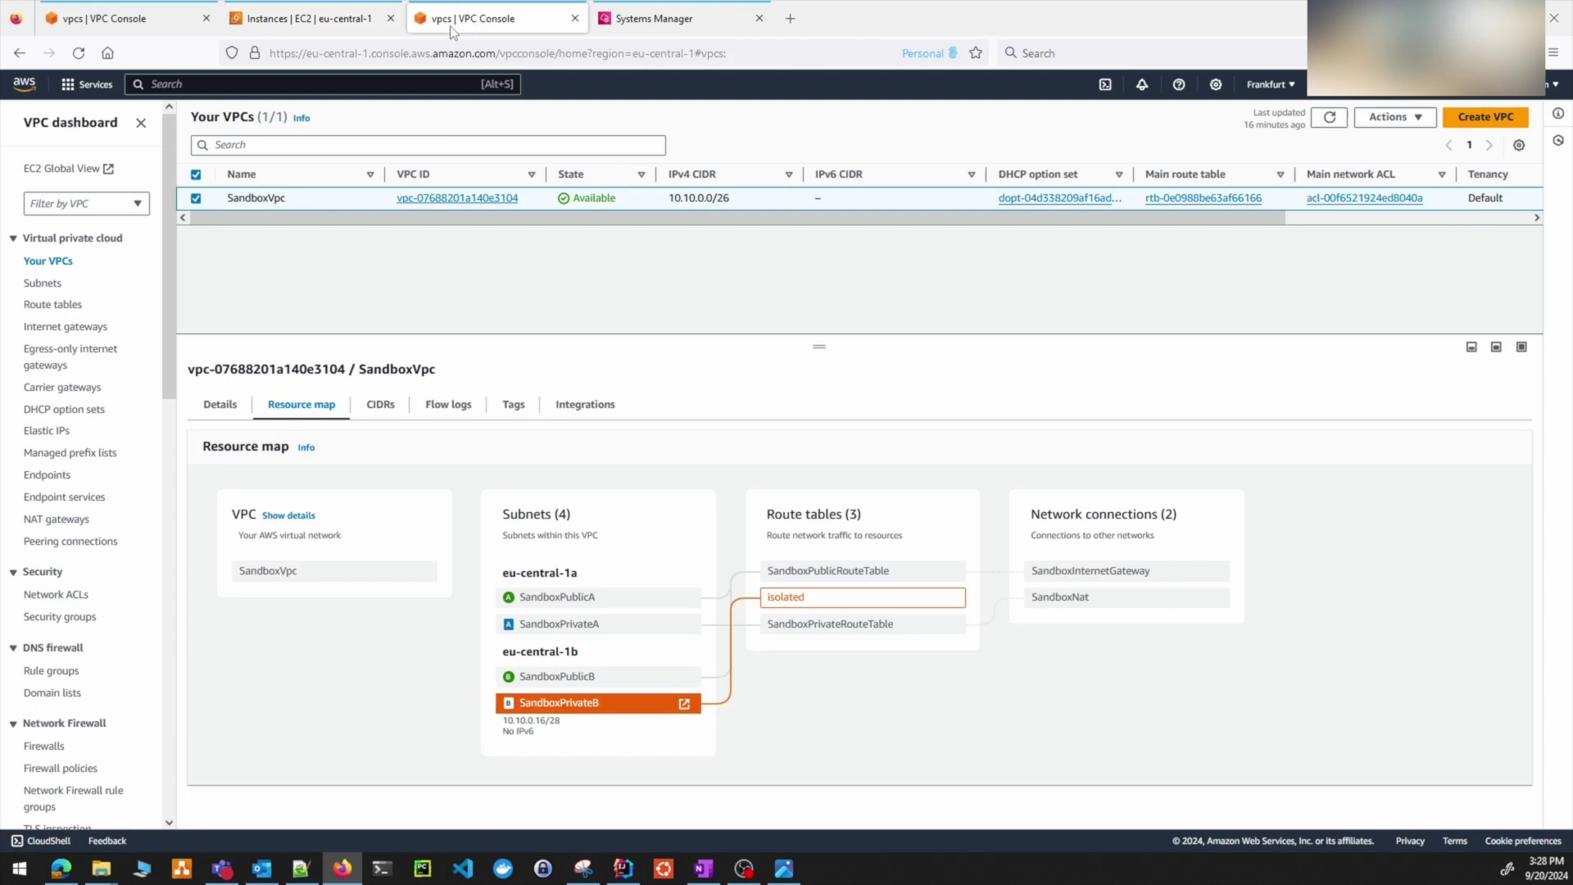
pyautogui.click(598, 628)
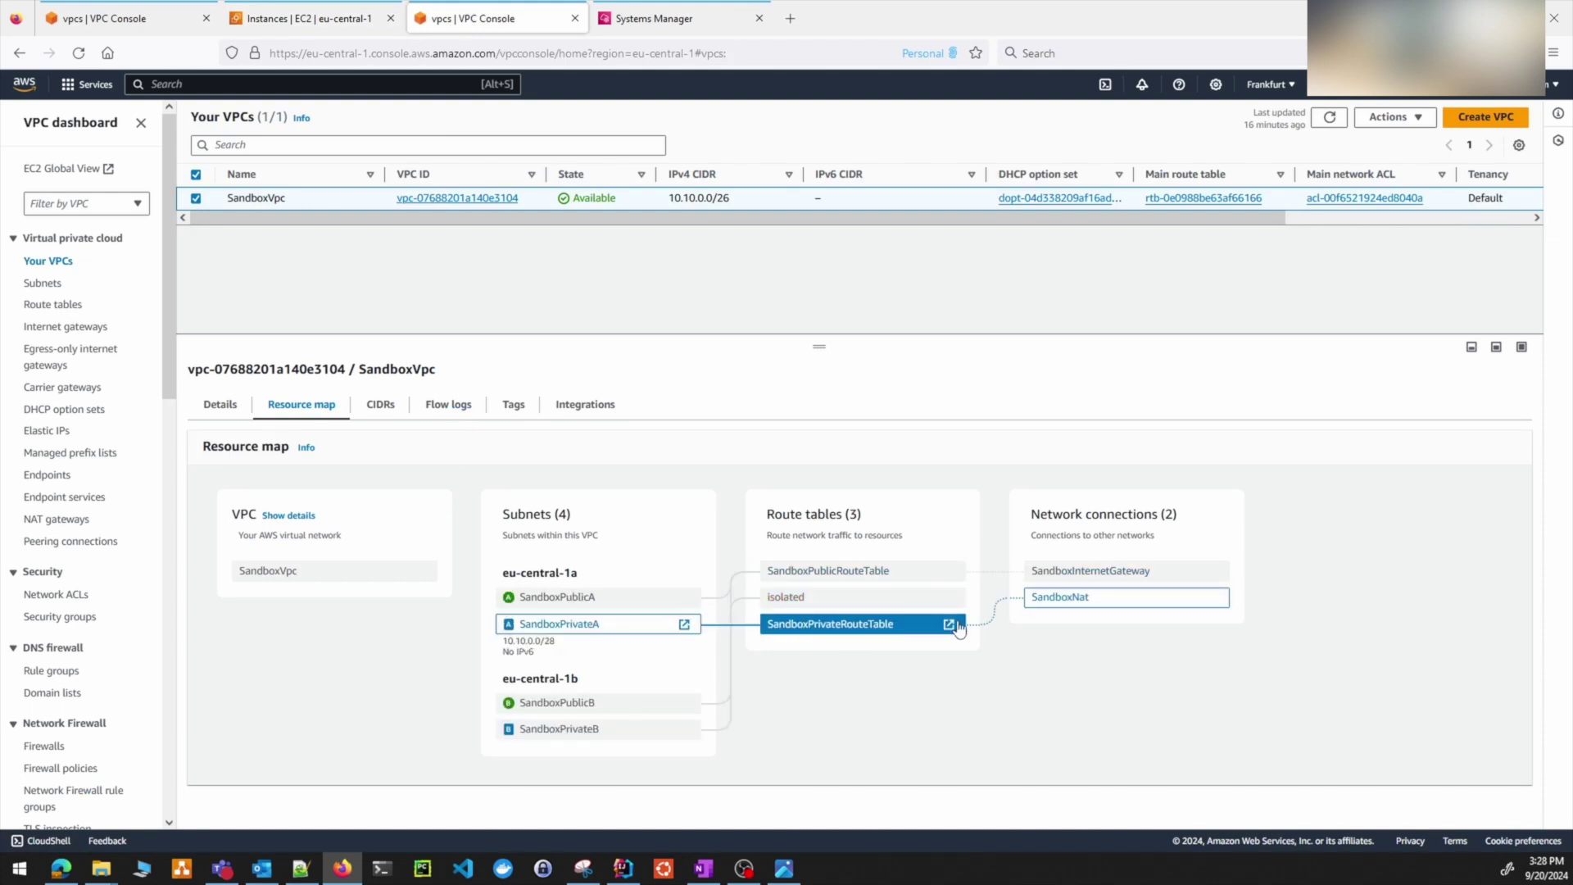
# - Go back to the EC2 instances and refresh the list
pyautogui.click(273, 28)
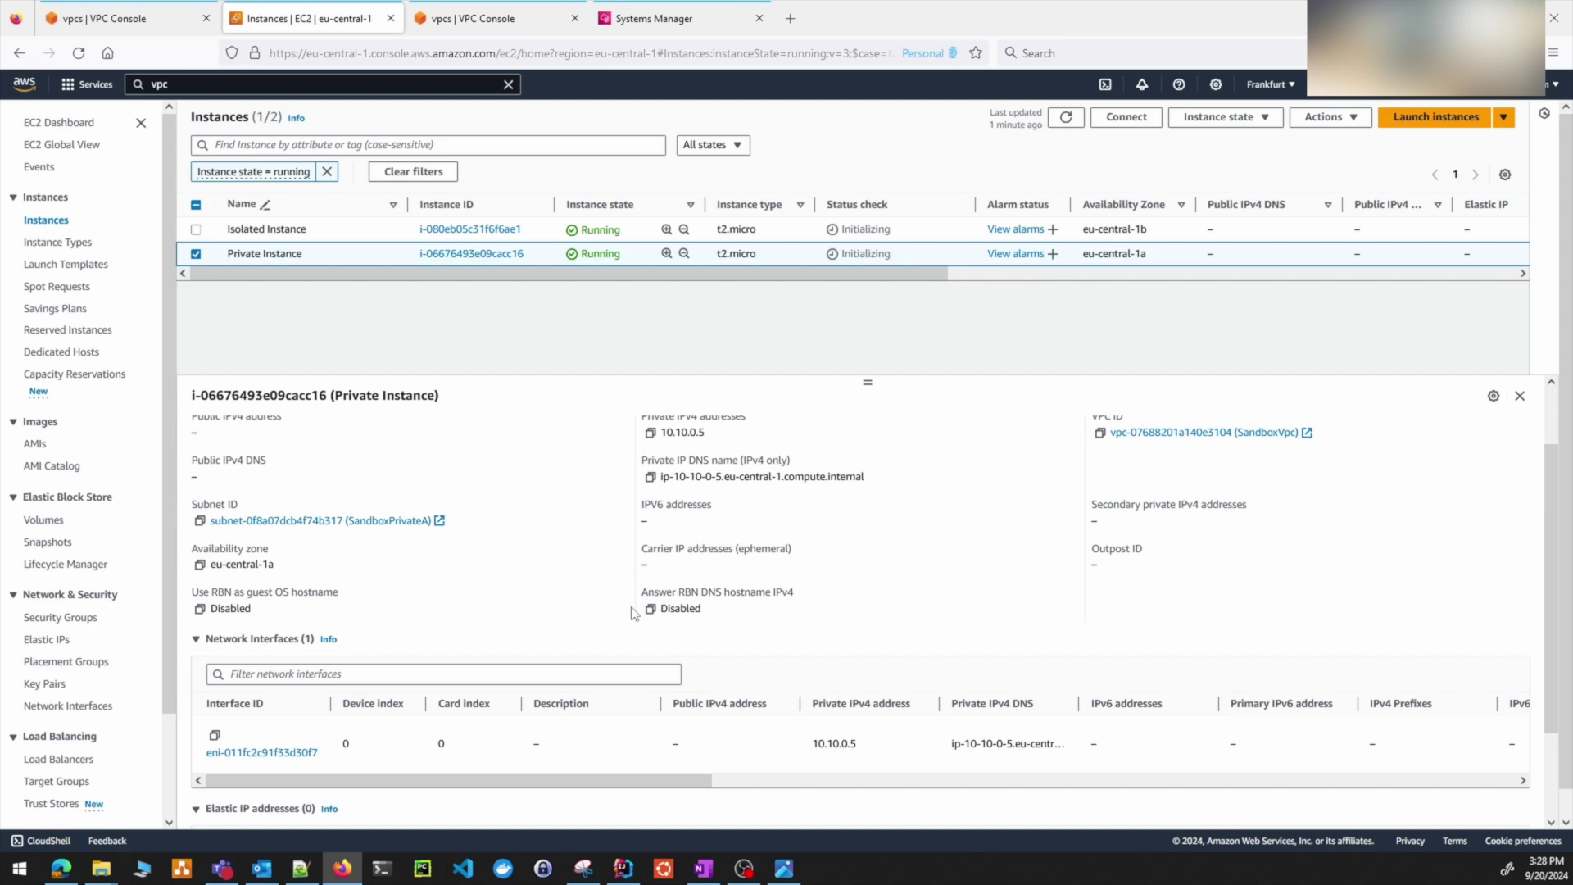
pyautogui.click(1065, 116)
pyautogui.click(1066, 119)
# - Switch to Systems Manager, look up "systems" in the AWS service search and clear the query
pyautogui.click(659, 19)
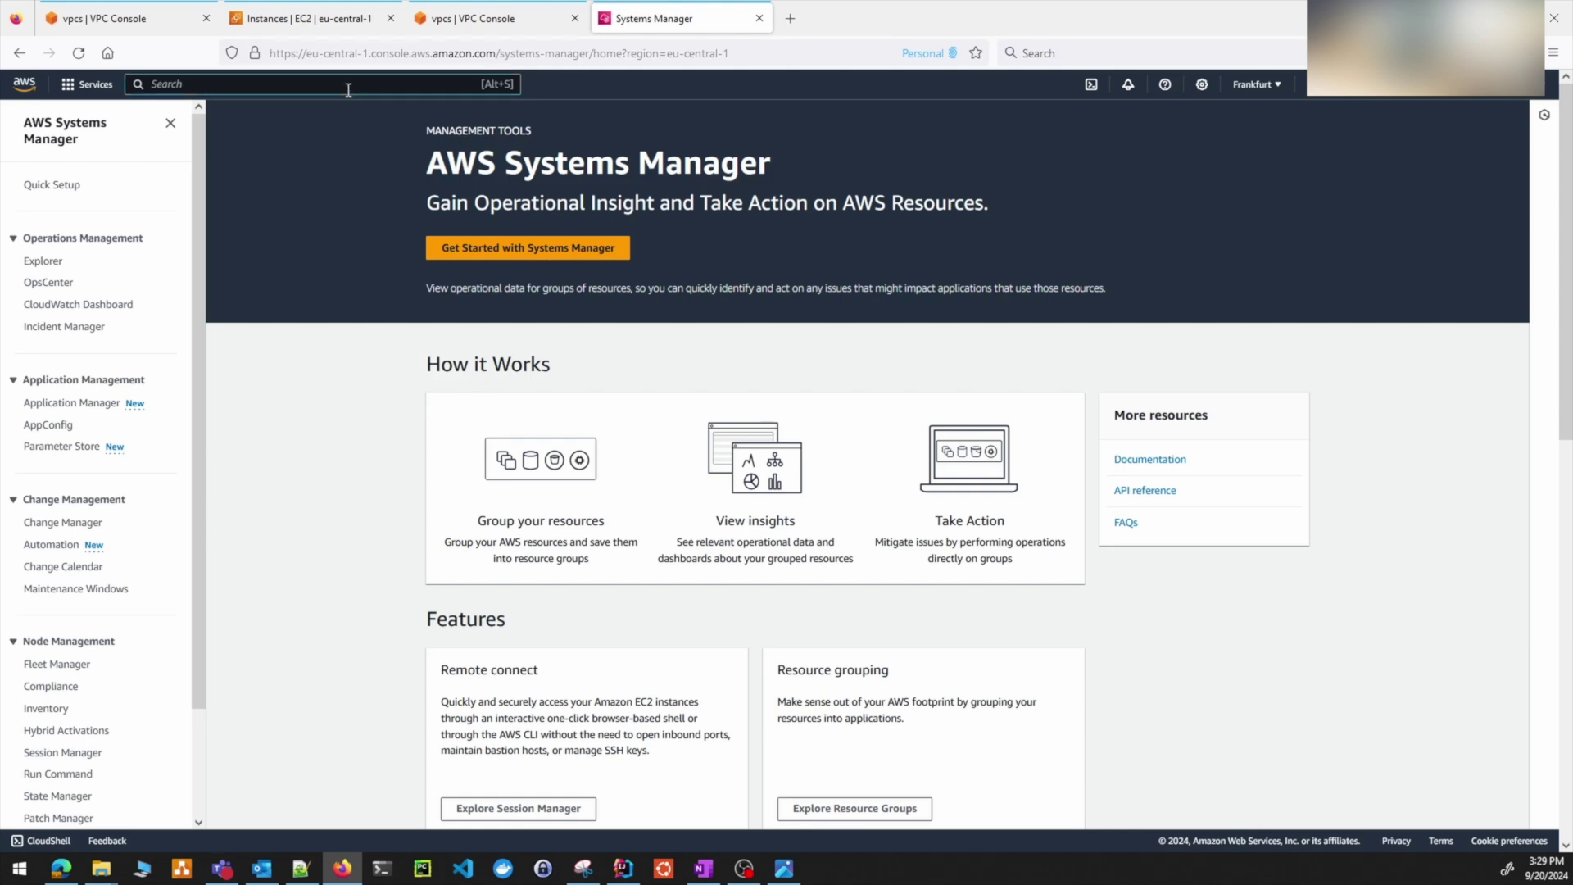
pyautogui.write('systems')
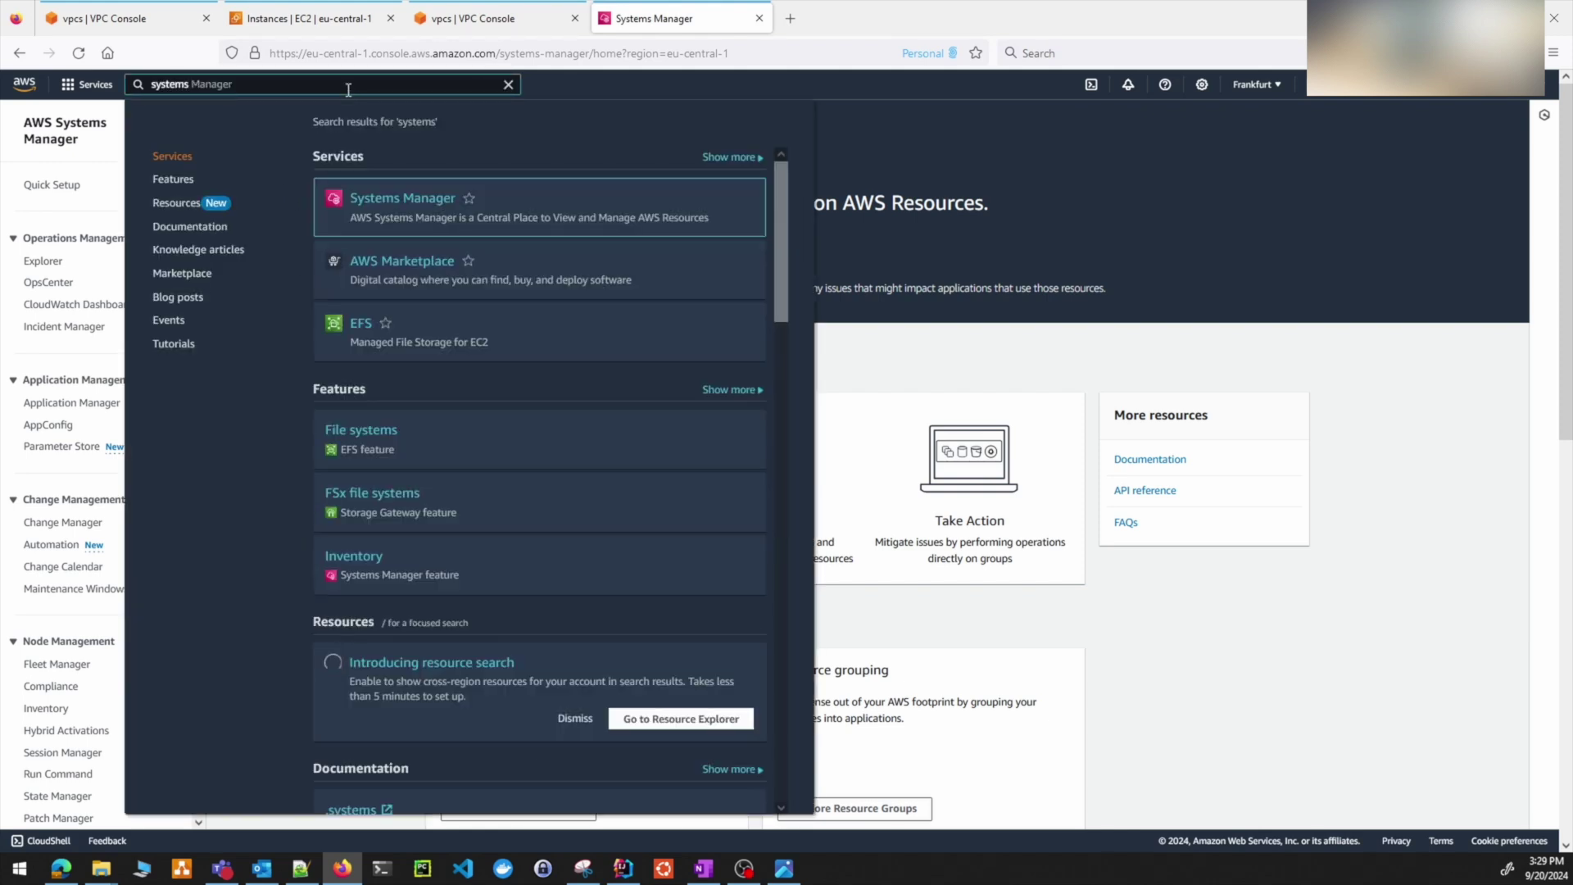
pyautogui.click(1462, 376)
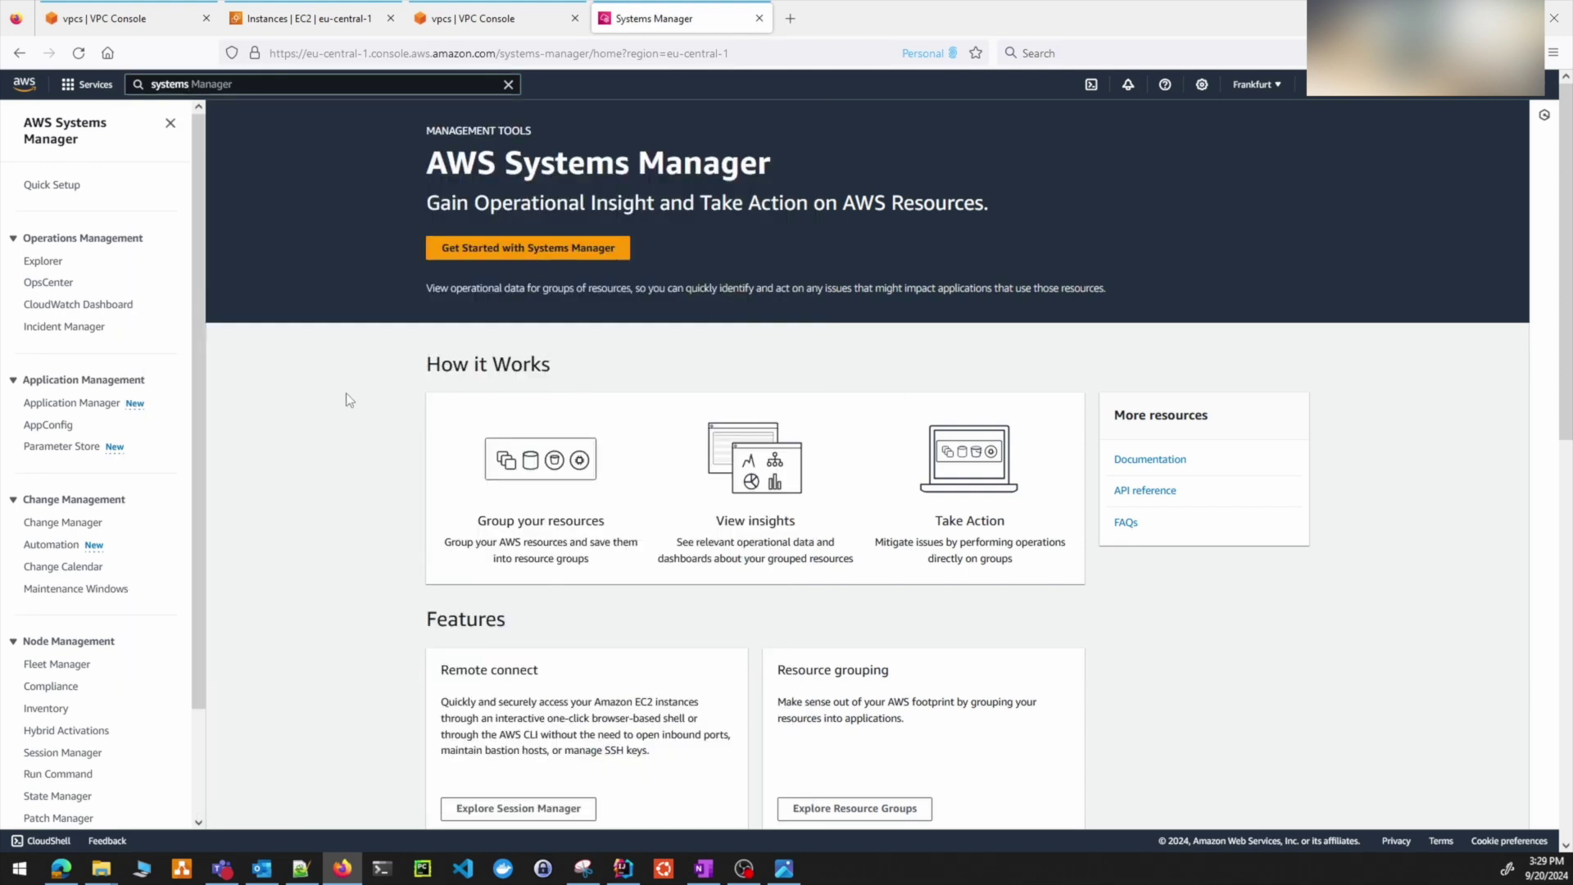
pyautogui.click(508, 84)
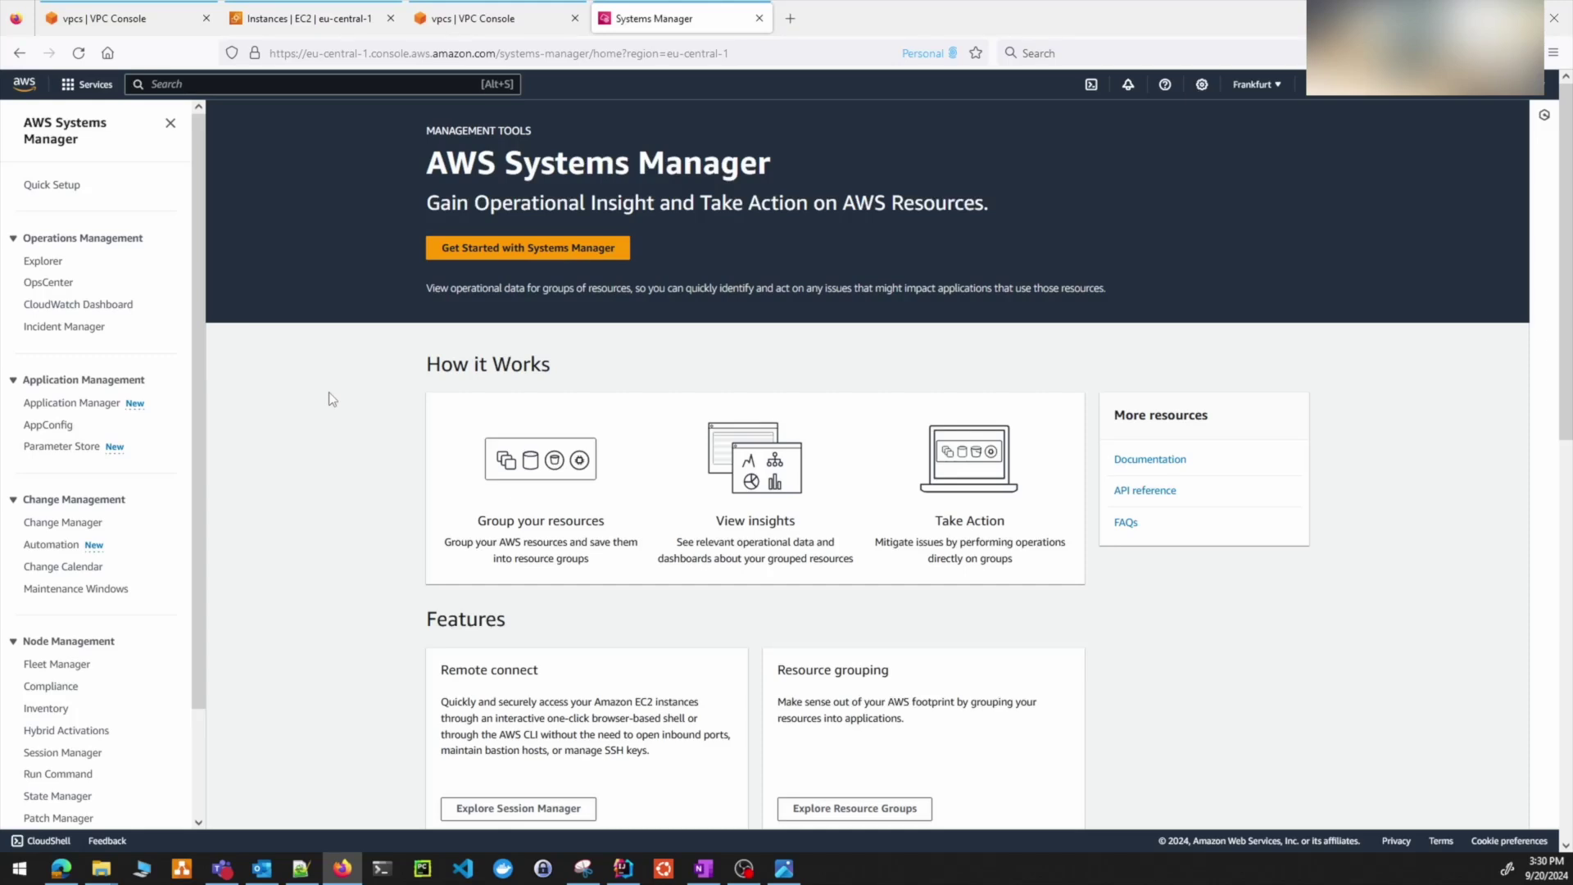
# - Open Patch Manager and examine its patch baselines with their names, descriptions and operating systems
pyautogui.scroll(-2, 155, 639)
pyautogui.scroll(2, 167, 652)
pyautogui.scroll(-2, 73, 696)
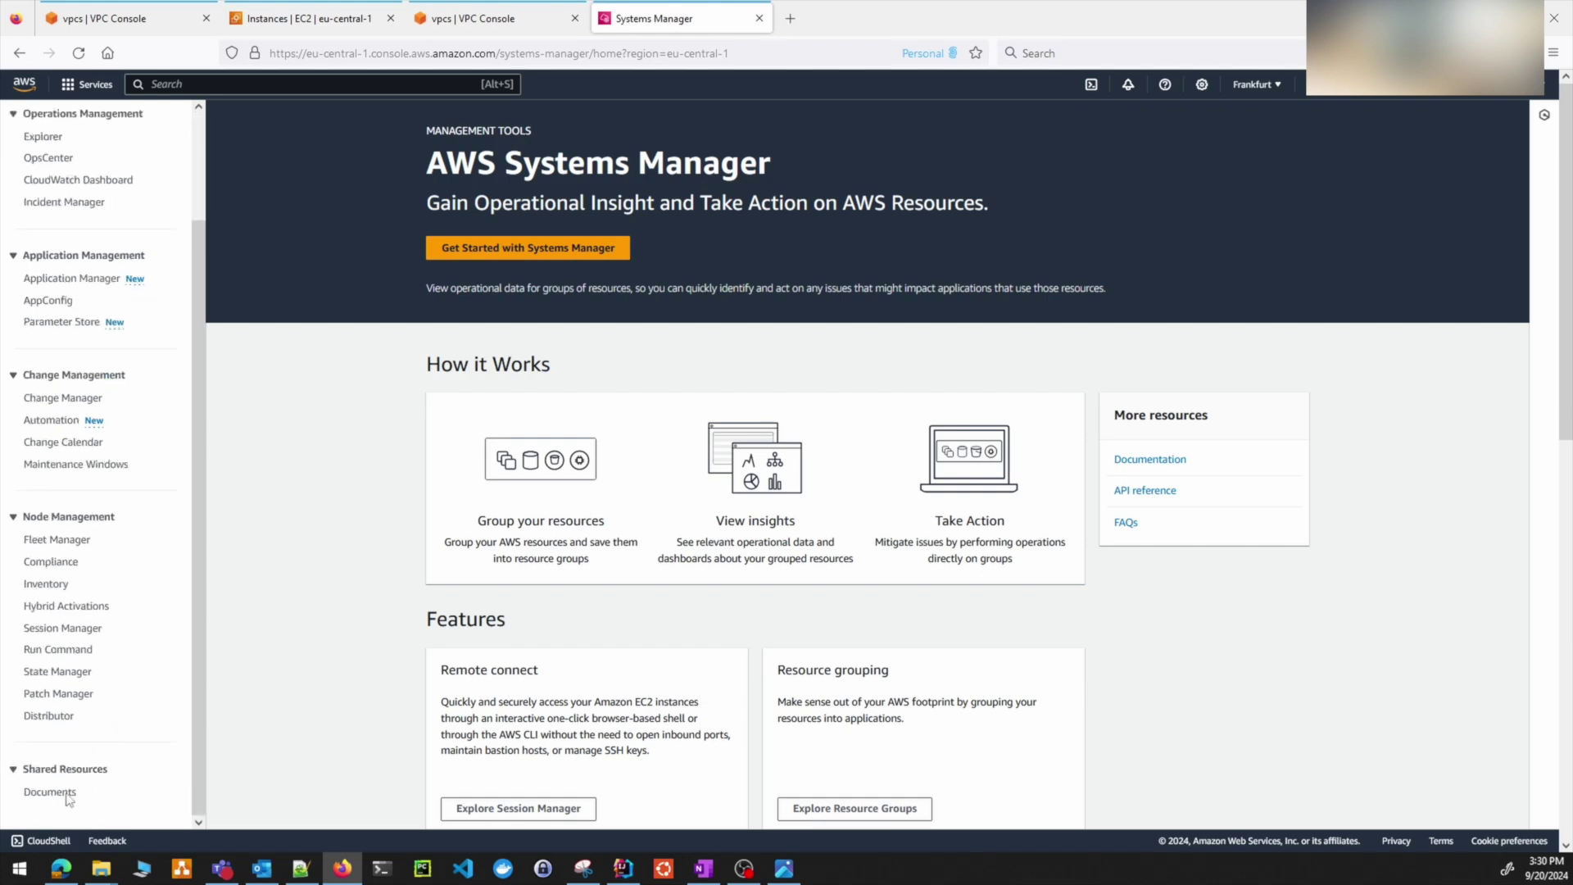
pyautogui.click(59, 694)
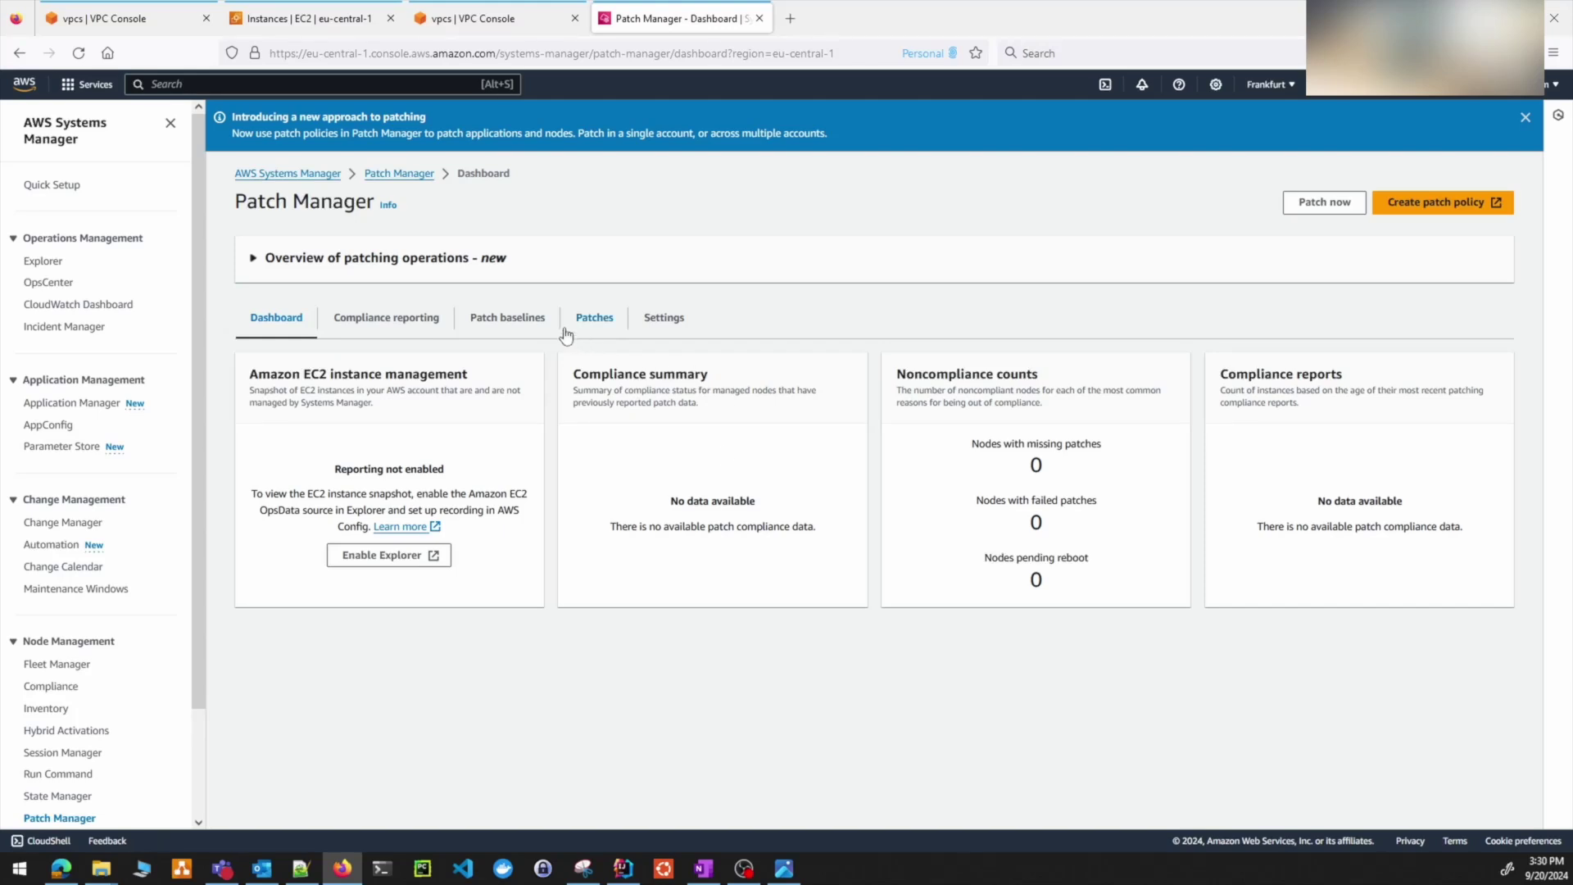
pyautogui.click(538, 319)
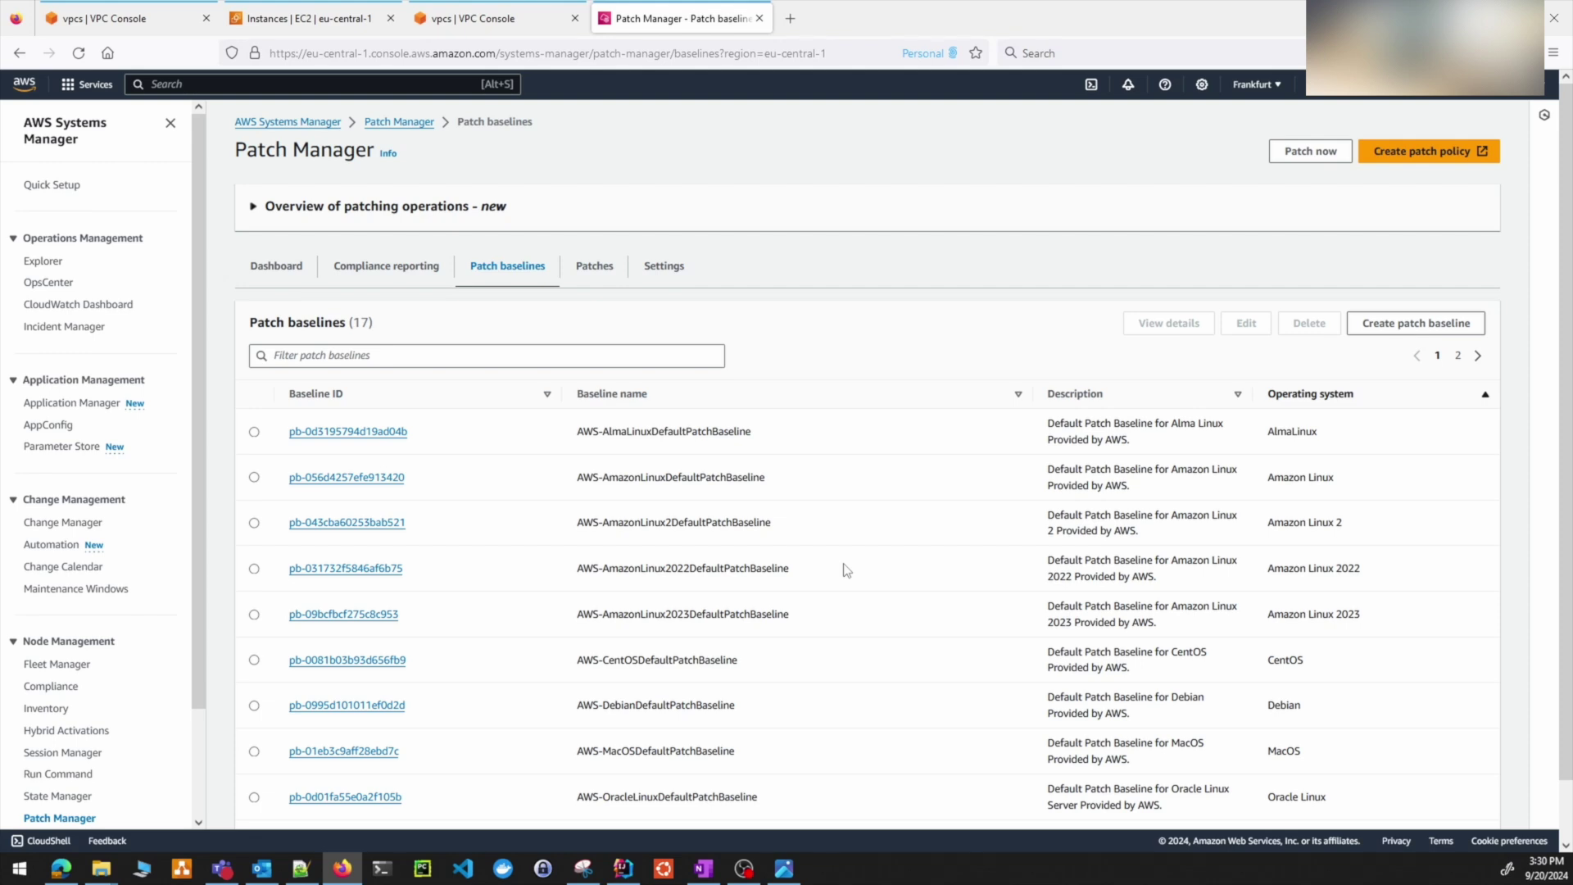
pyautogui.scroll(-1, 847, 569)
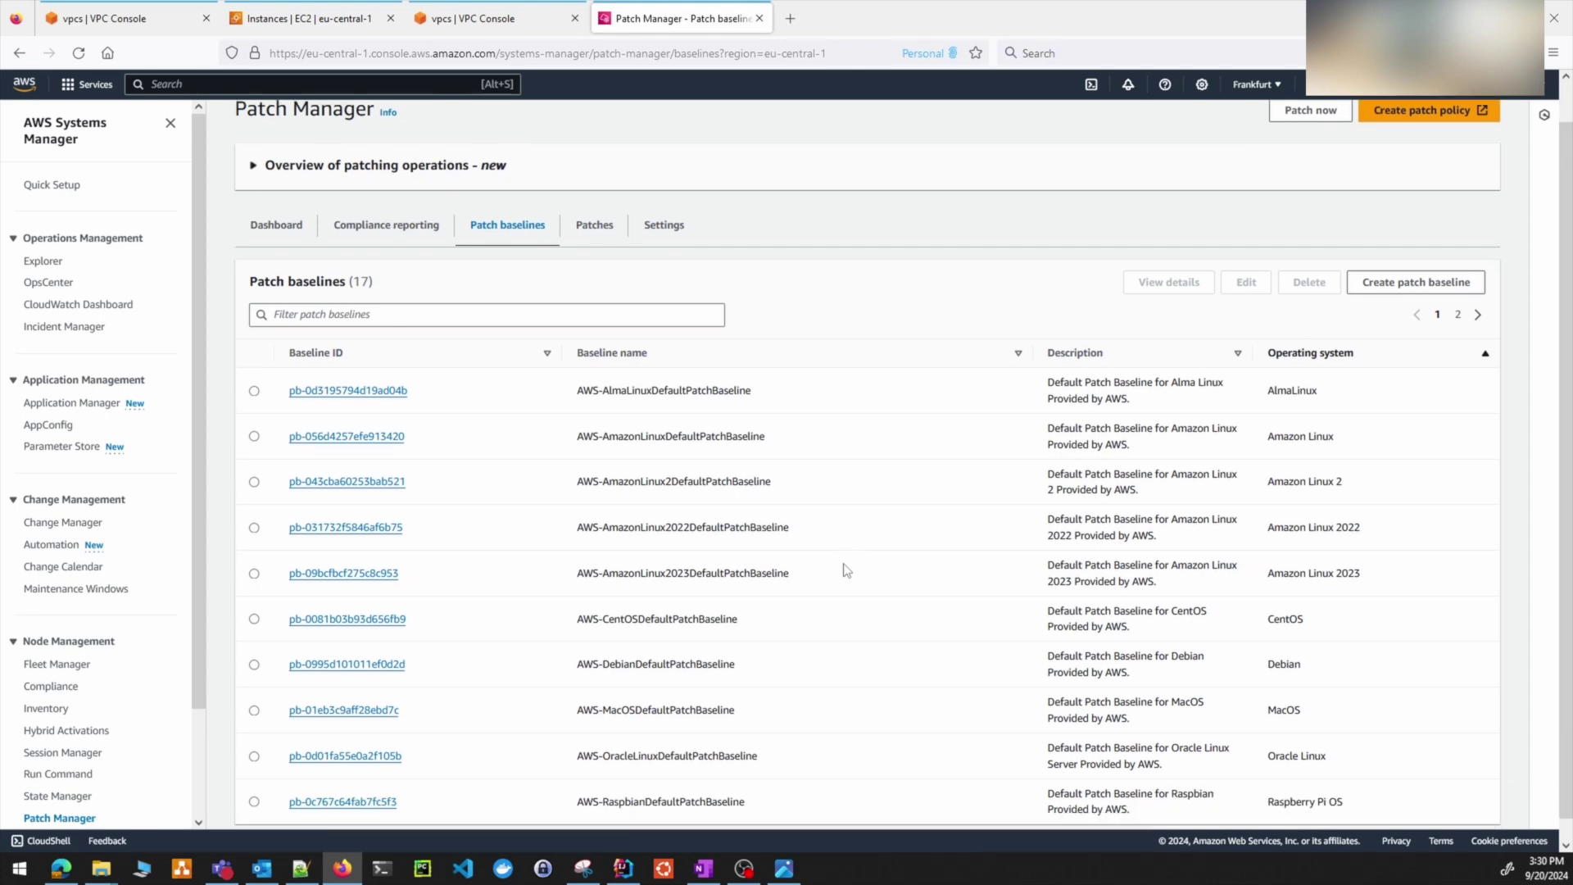
pyautogui.scroll(1, 847, 570)
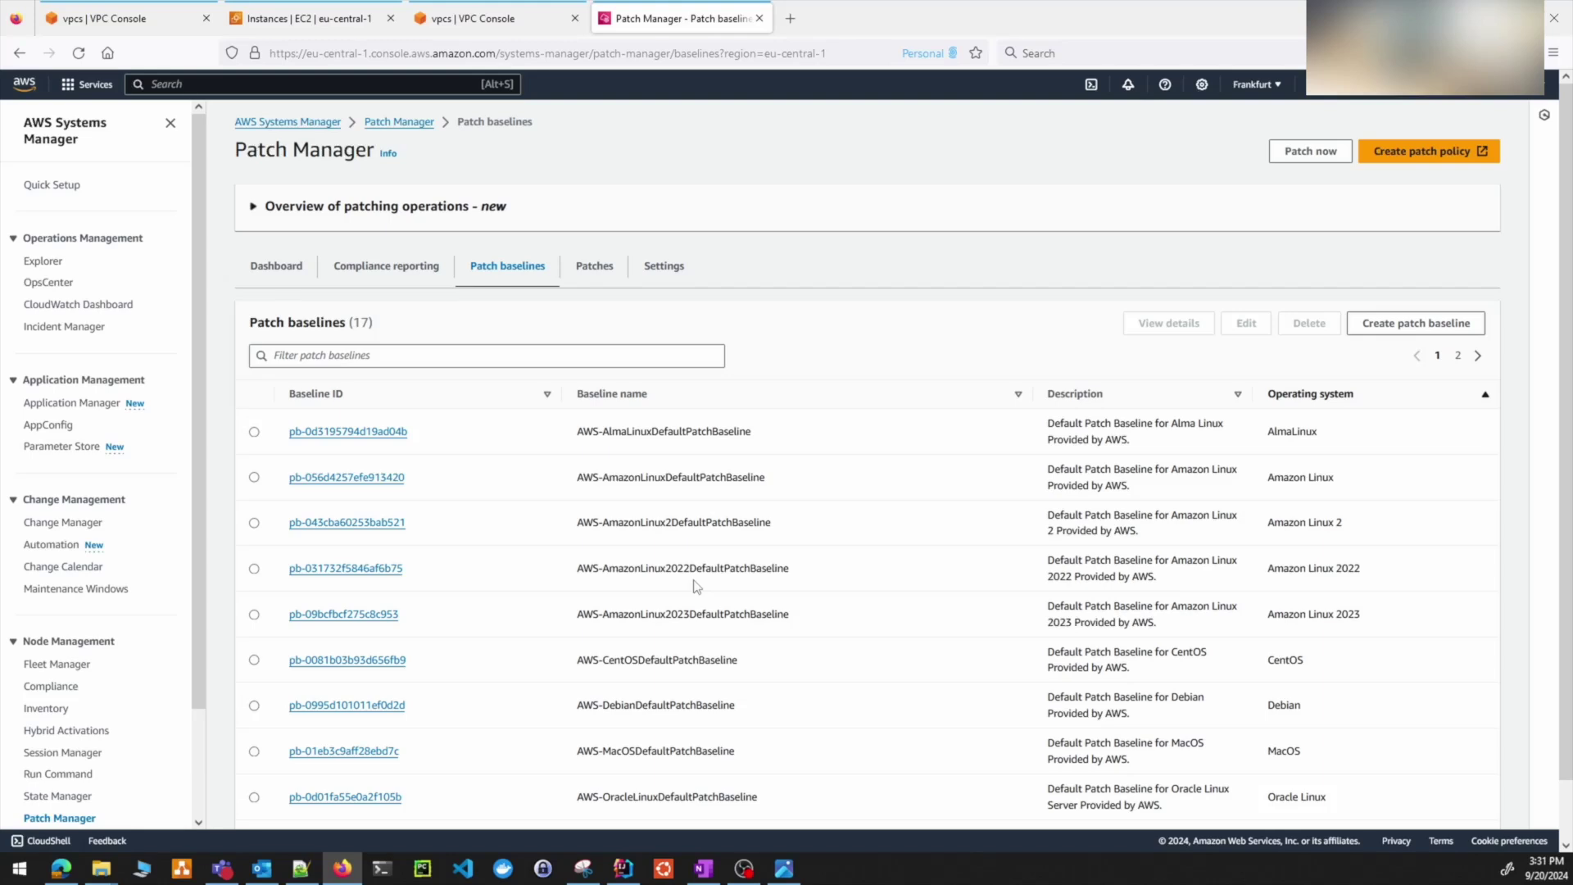
pyautogui.scroll(-3, 95, 692)
pyautogui.scroll(3, 95, 692)
# - View the Fleet Manager overview, restore the Systems Manager navigation and open Quick Setup, dismissing its Region access notice
pyautogui.click(71, 665)
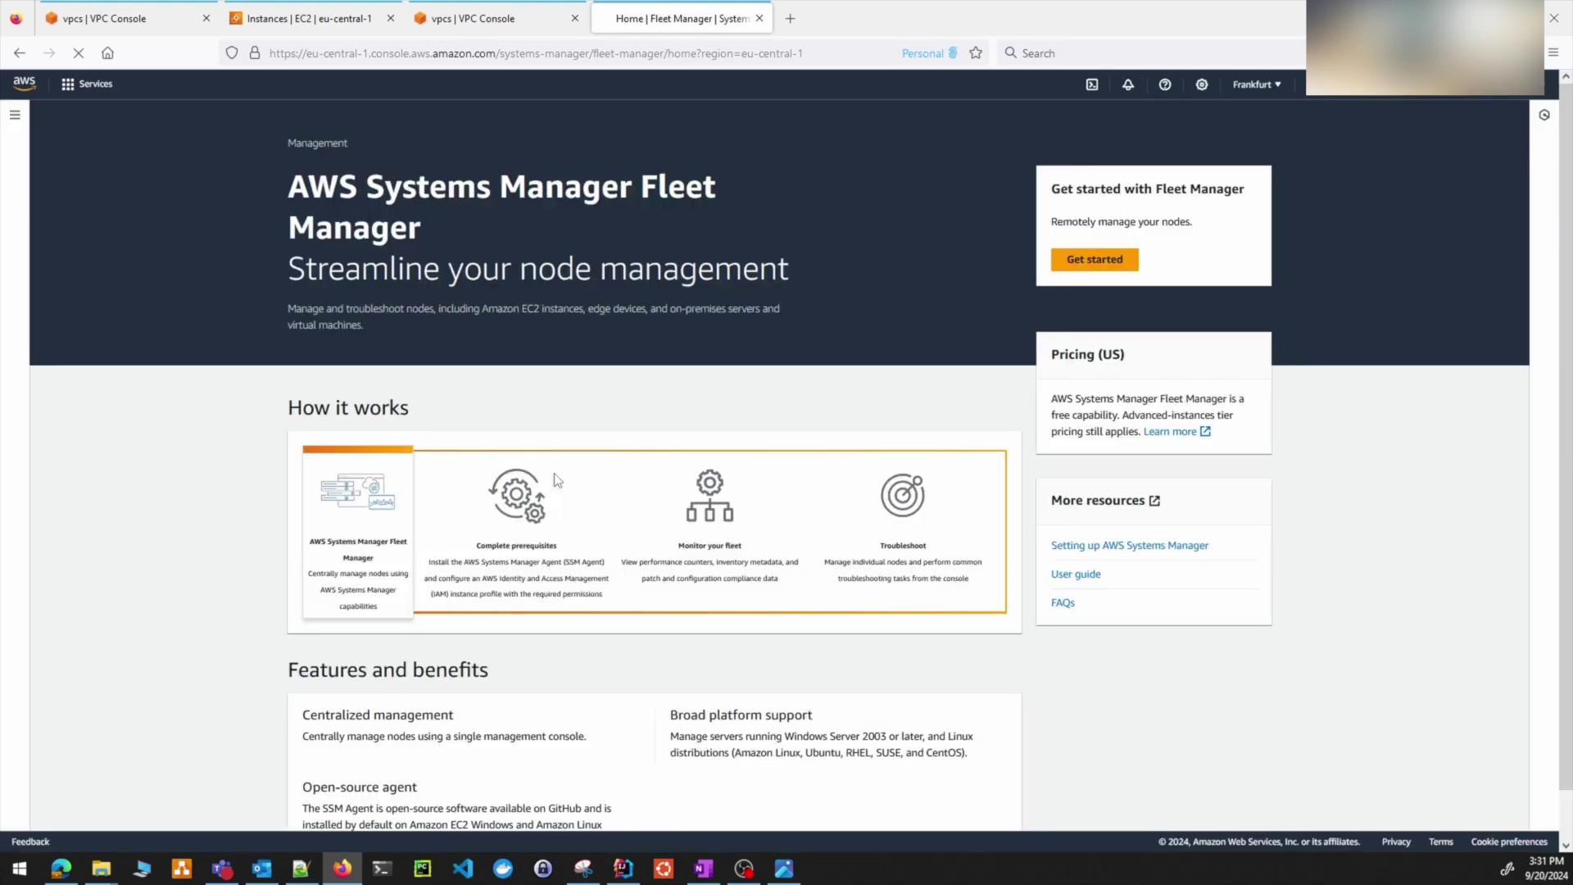
pyautogui.click(15, 115)
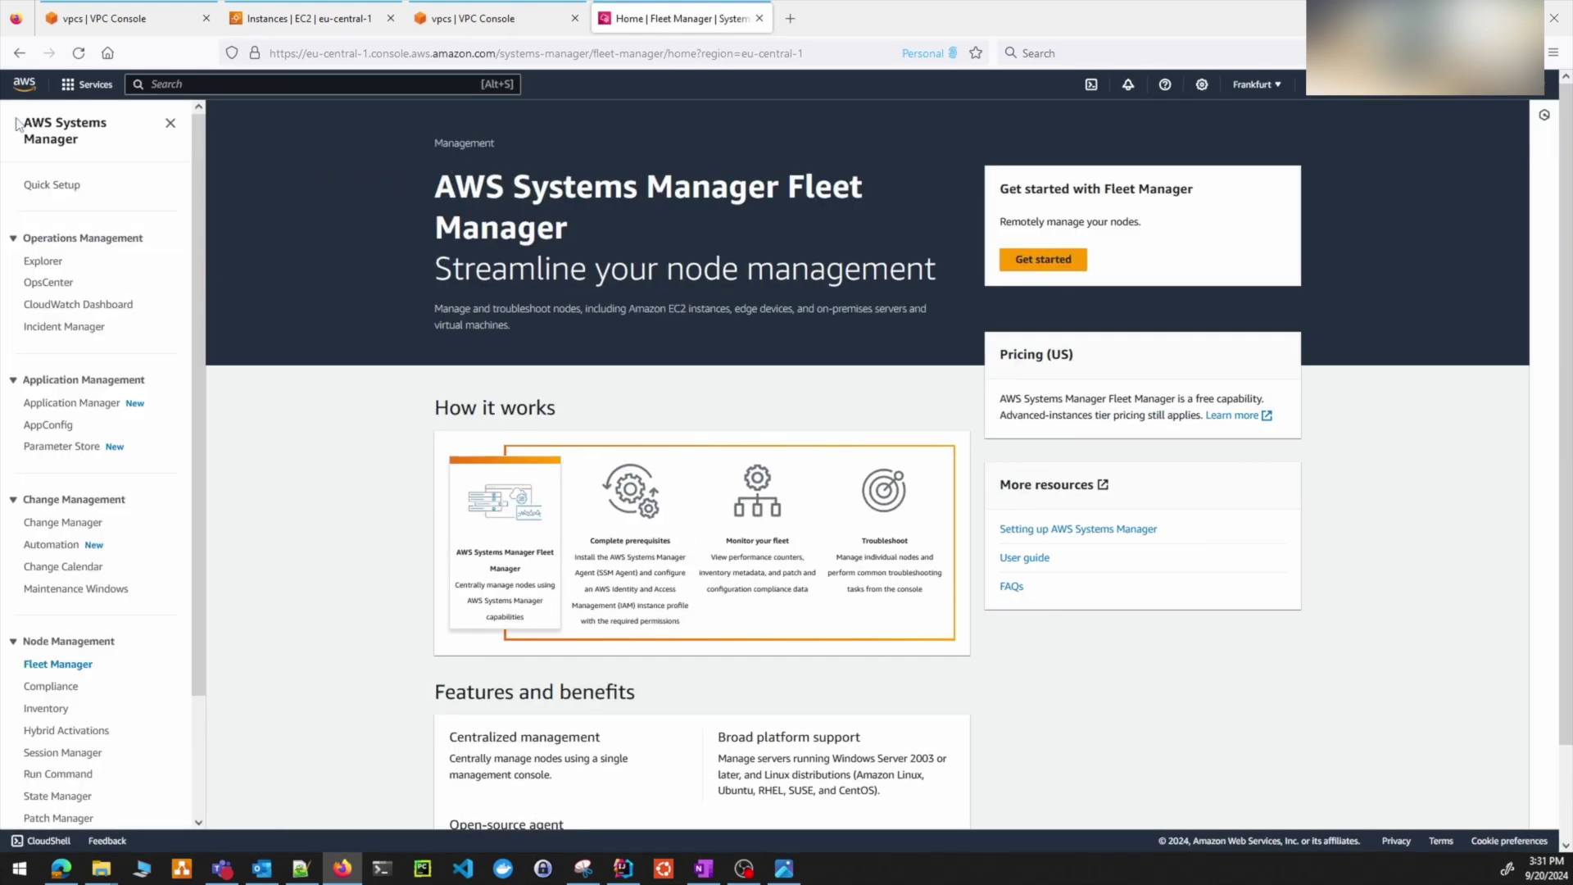
pyautogui.click(56, 193)
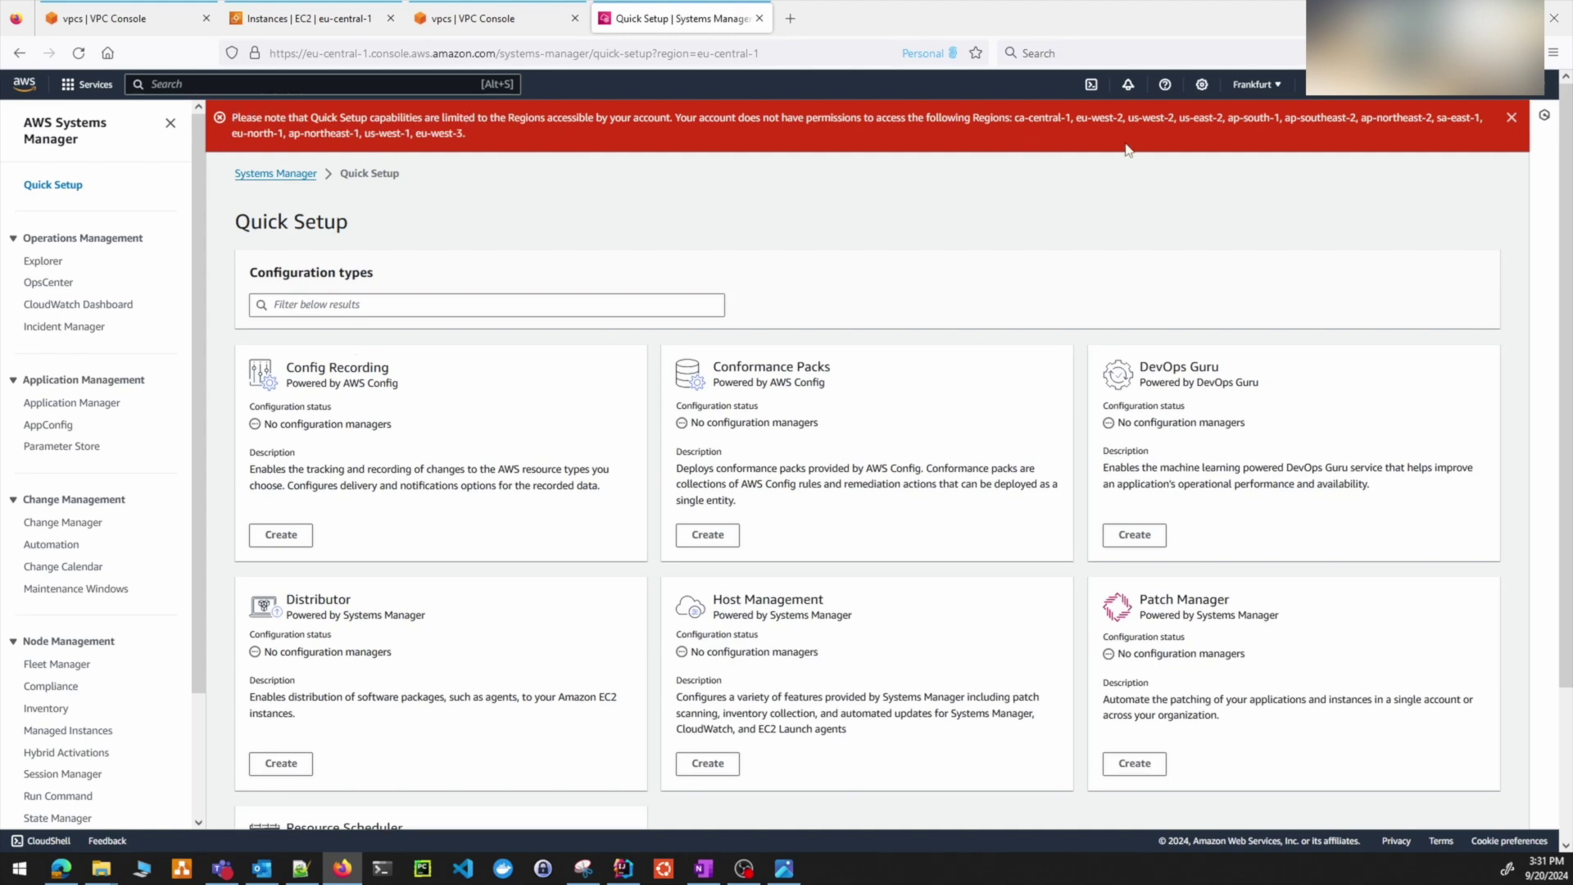
pyautogui.click(1511, 117)
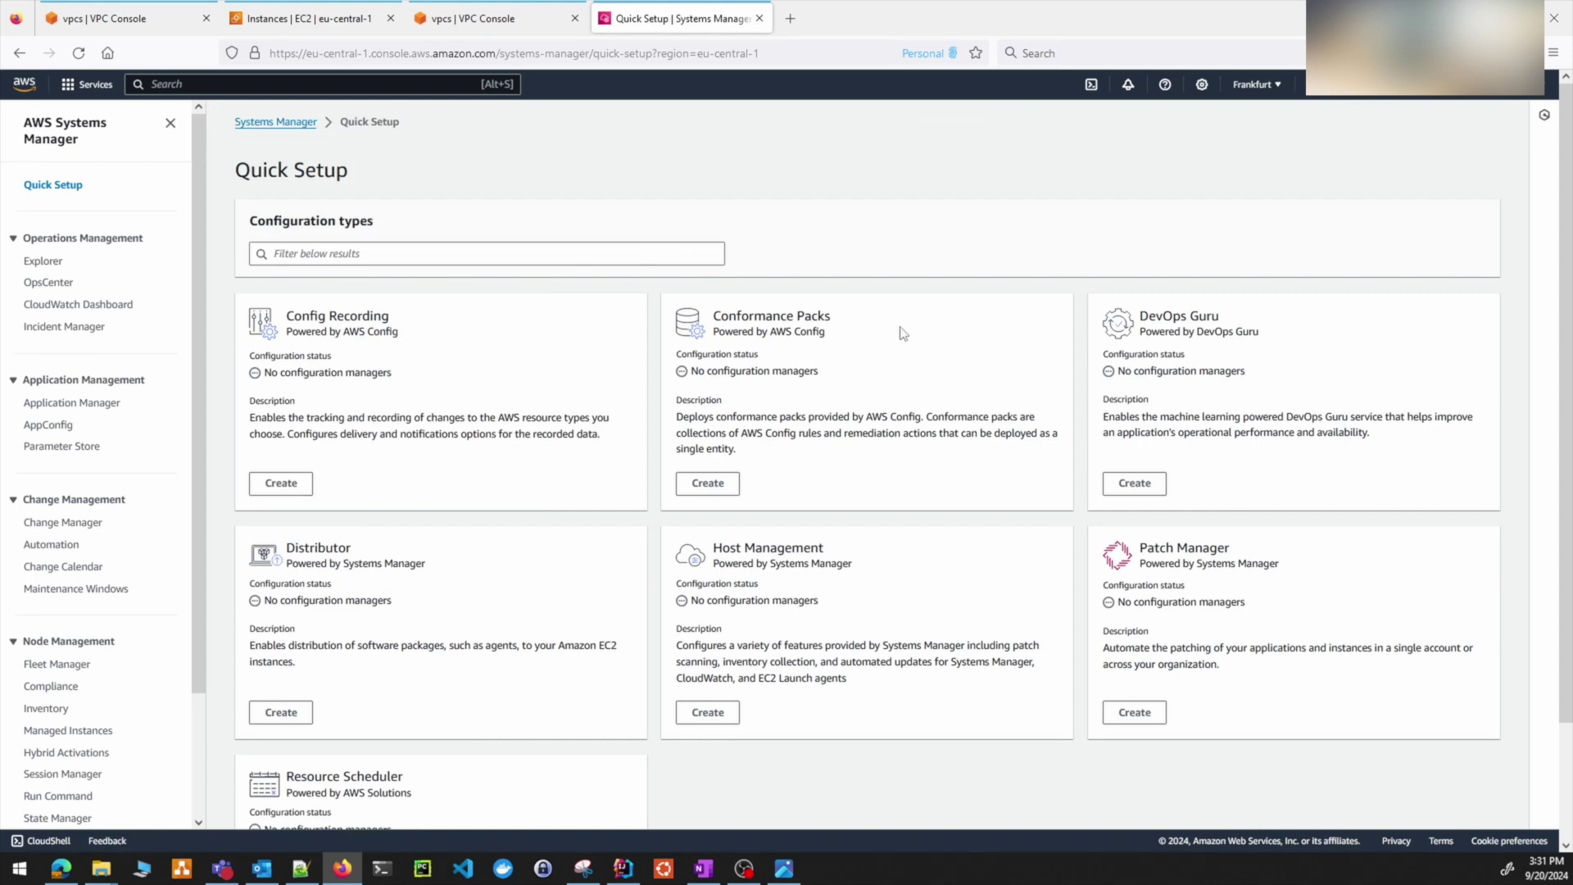
# - Examine the Quick Setup configuration types, from Config Recording to Resource Scheduler
pyautogui.scroll(-3, 902, 332)
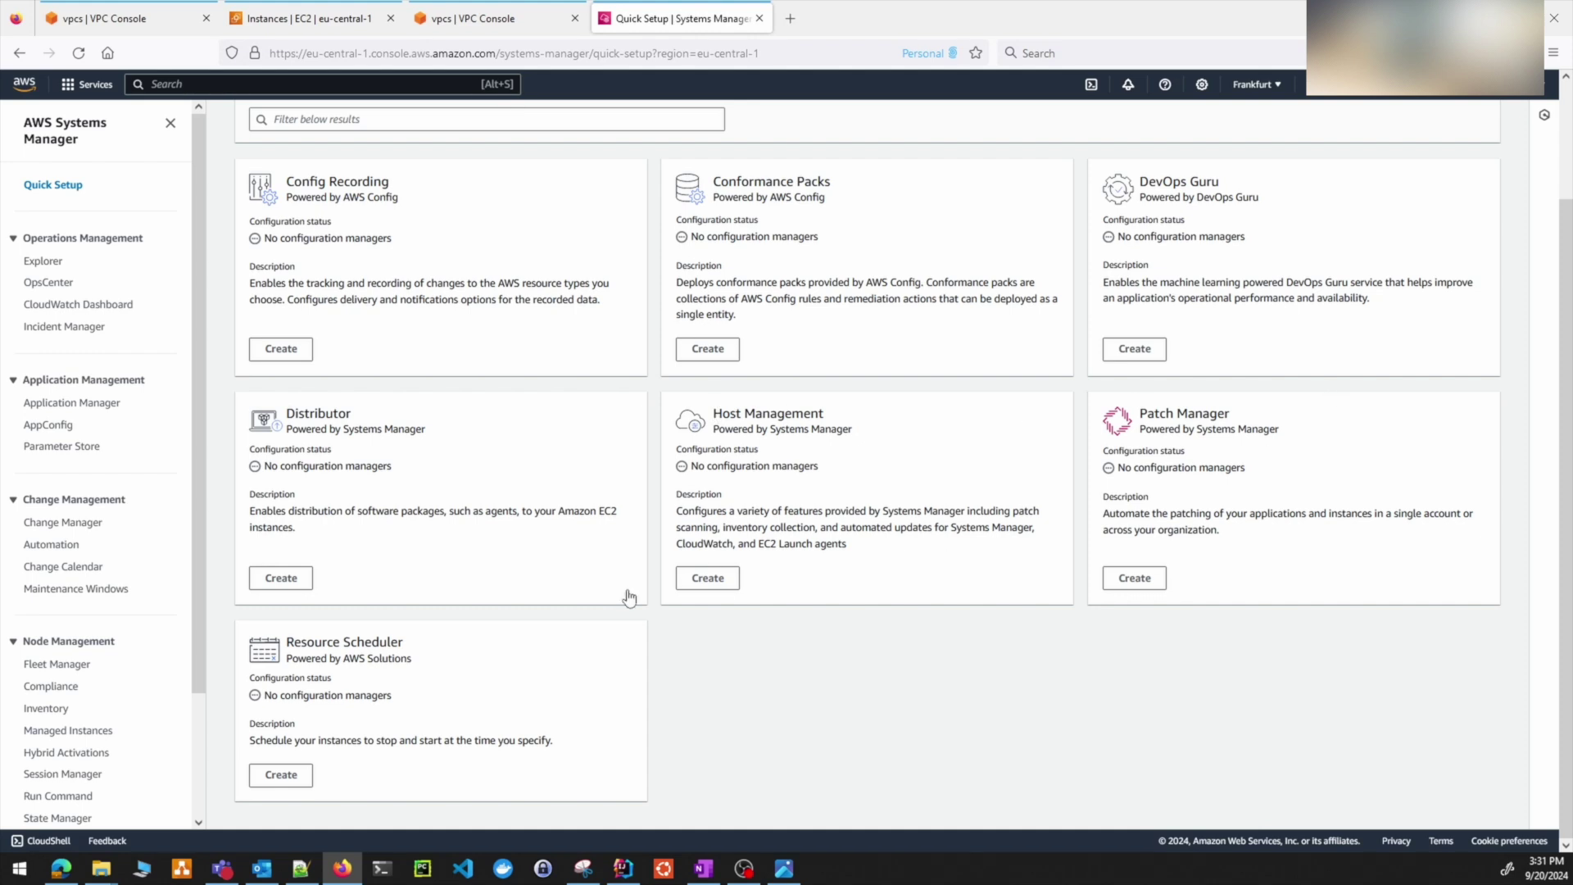
pyautogui.scroll(3, 841, 686)
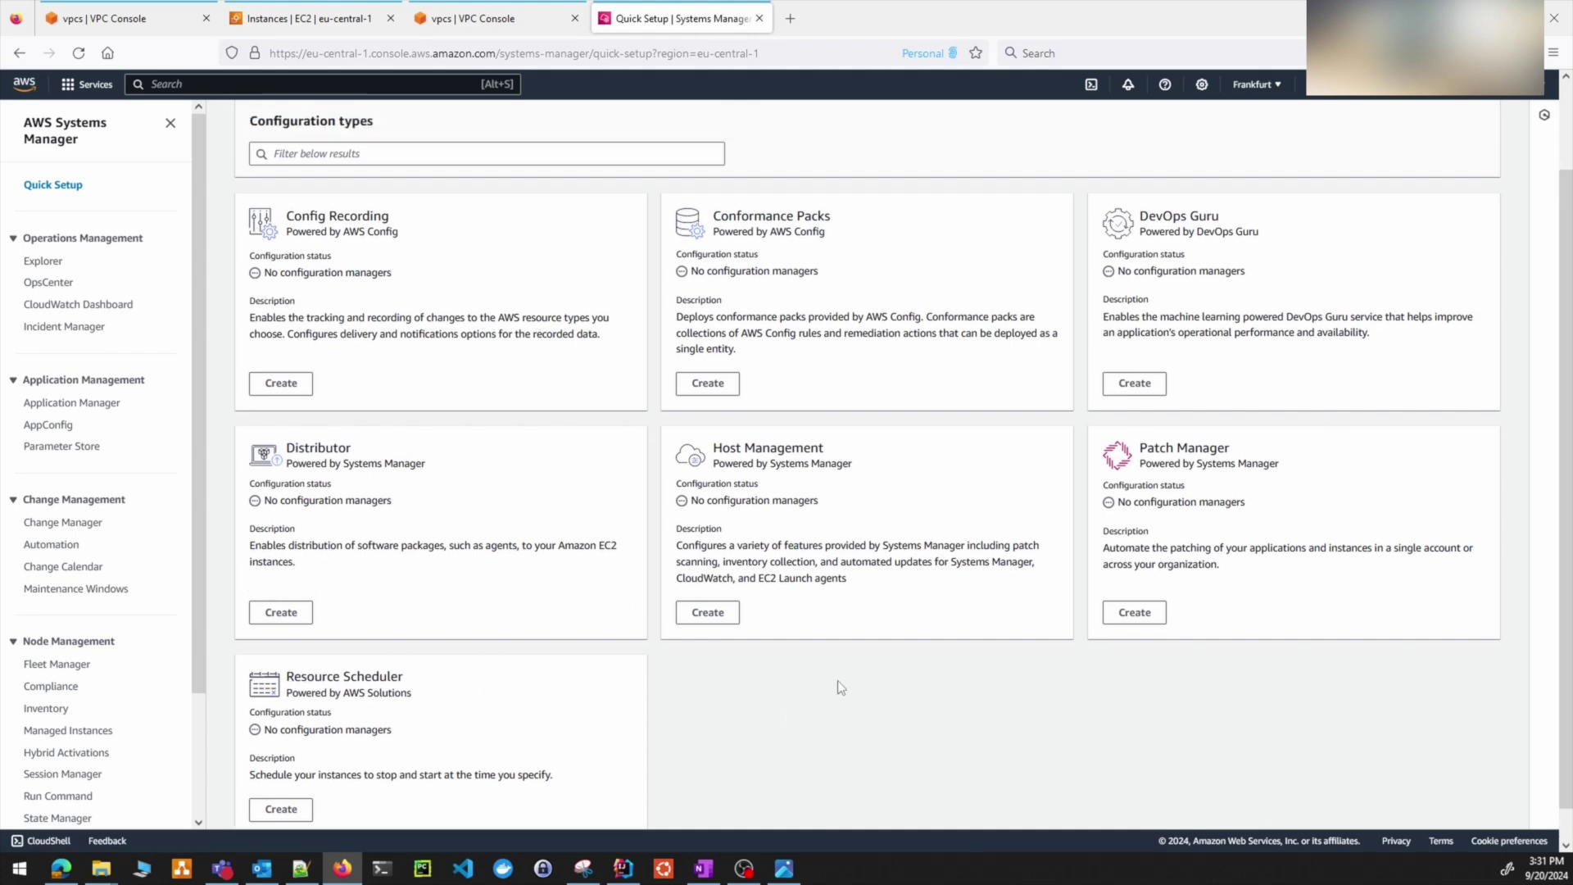
pyautogui.scroll(-3, 841, 687)
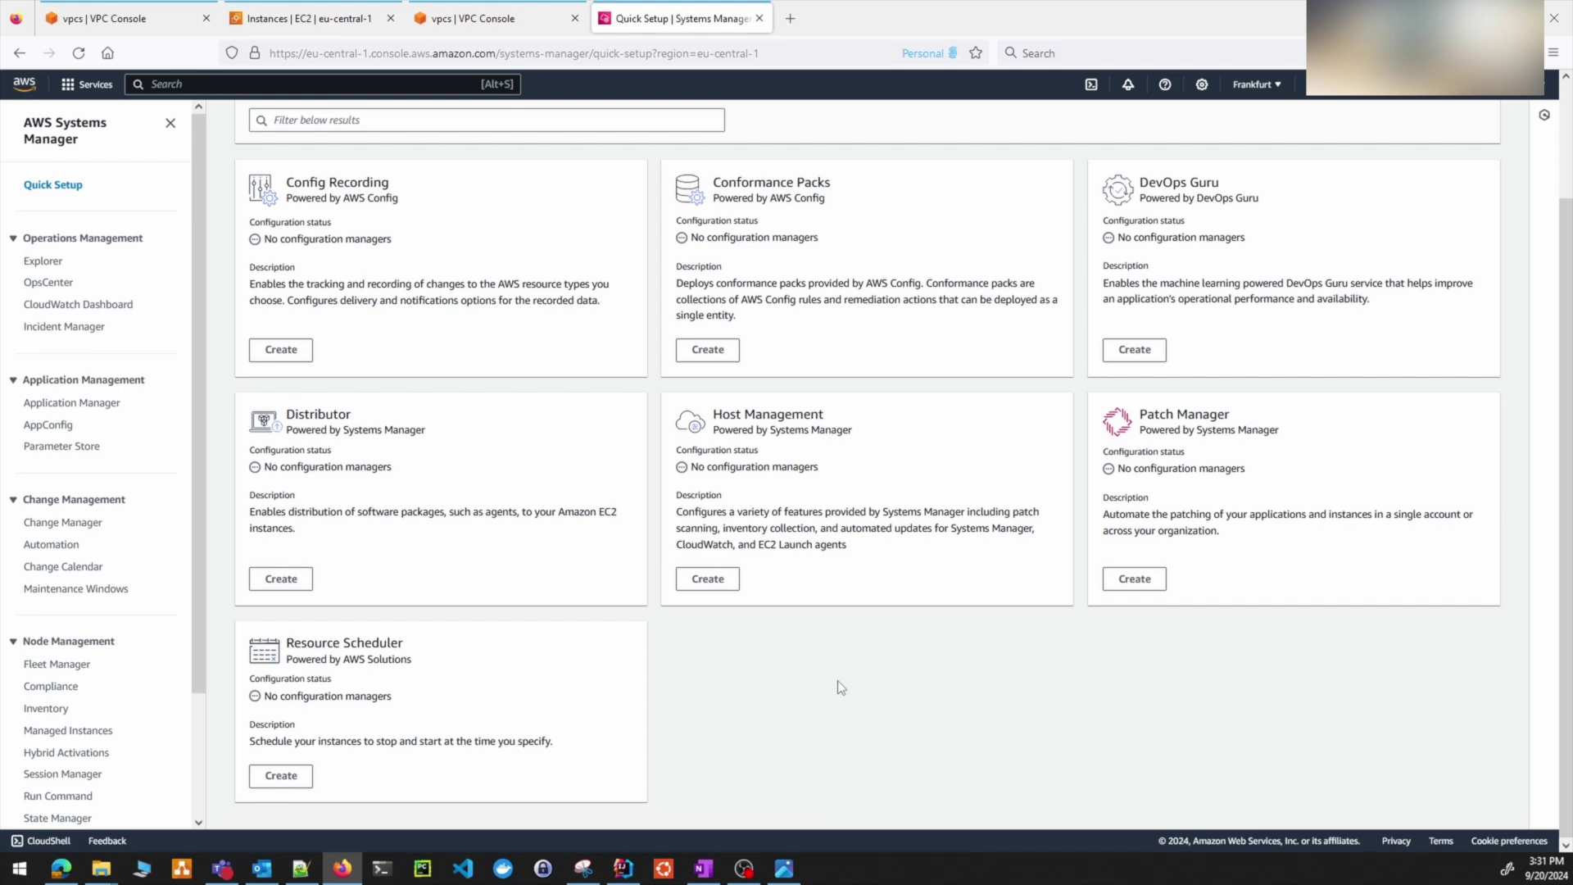
pyautogui.scroll(3, 838, 680)
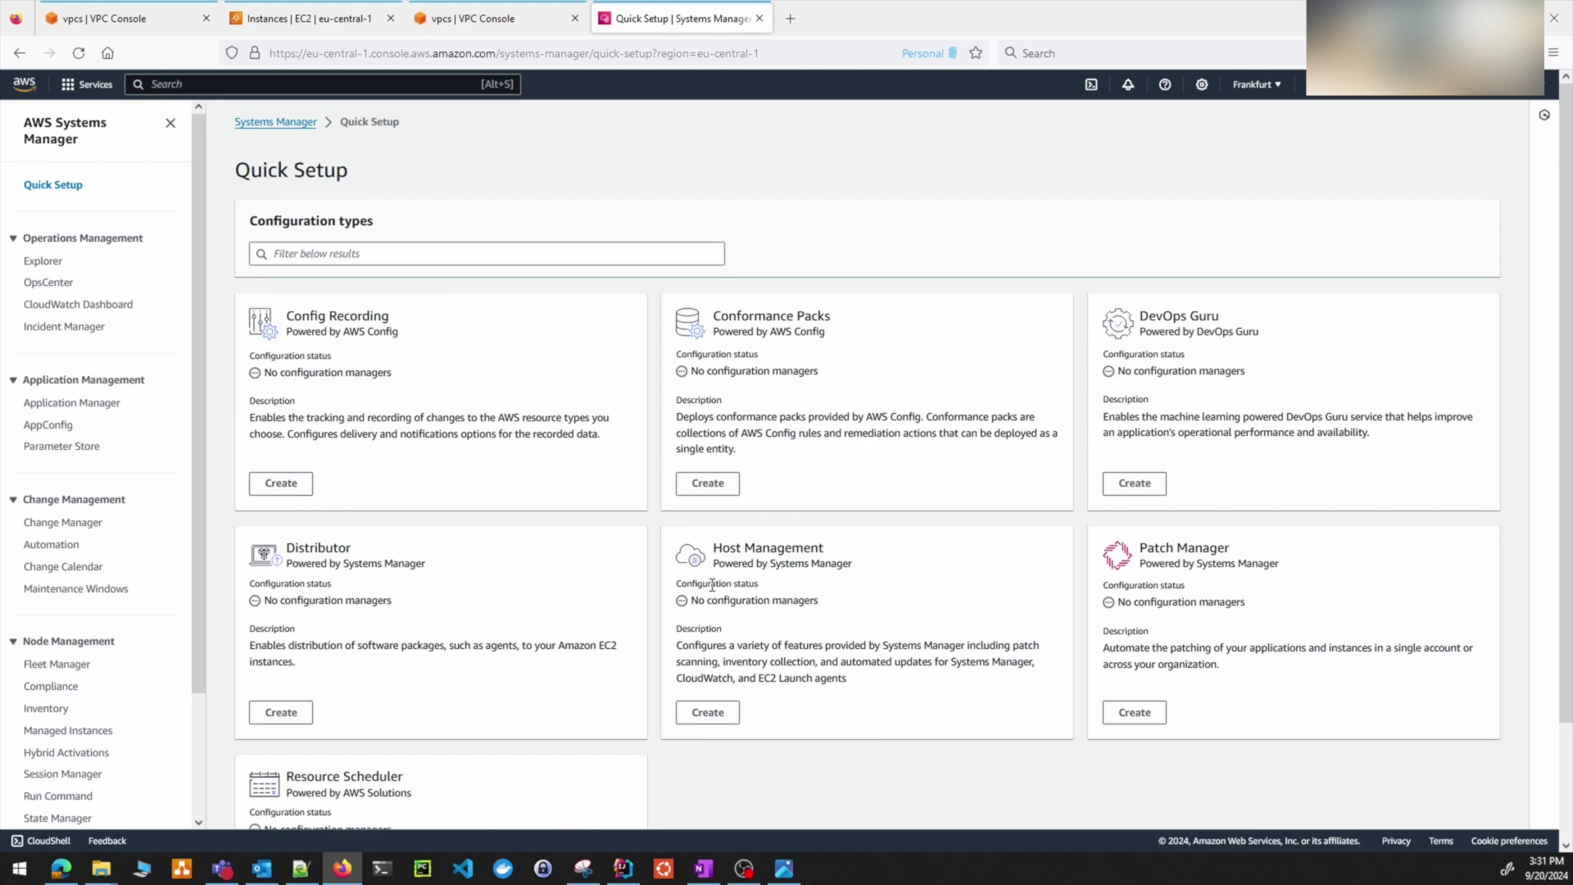
pyautogui.scroll(-3, 783, 593)
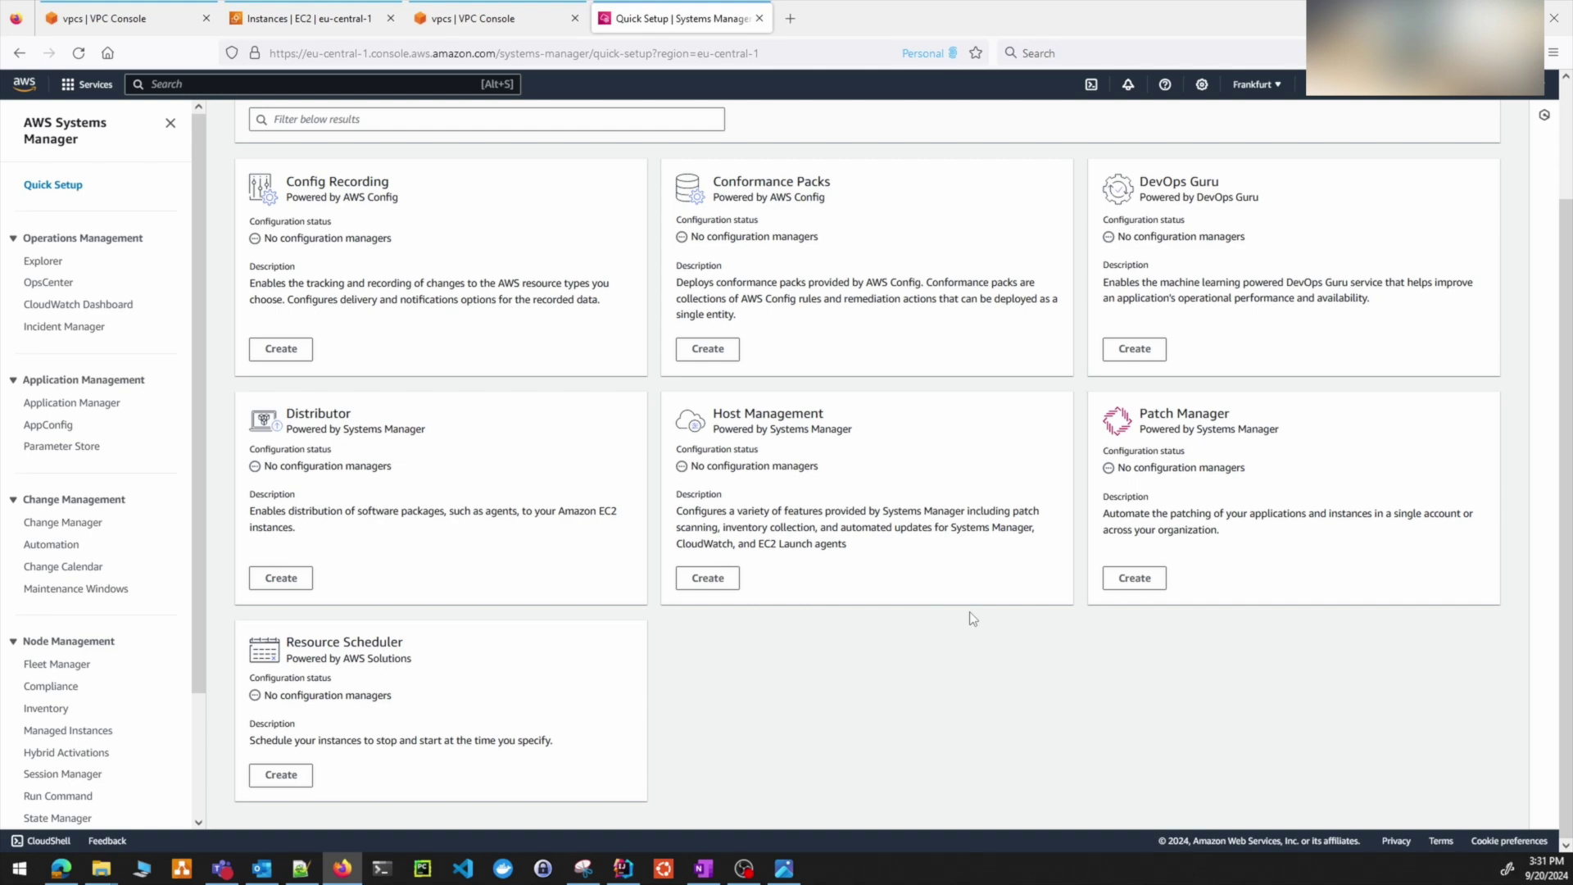
pyautogui.scroll(3, 970, 615)
pyautogui.scroll(-3, 943, 606)
# - Start a Patch Manager configuration from Quick Setup and name its policy "Patch Policy"
pyautogui.click(1157, 583)
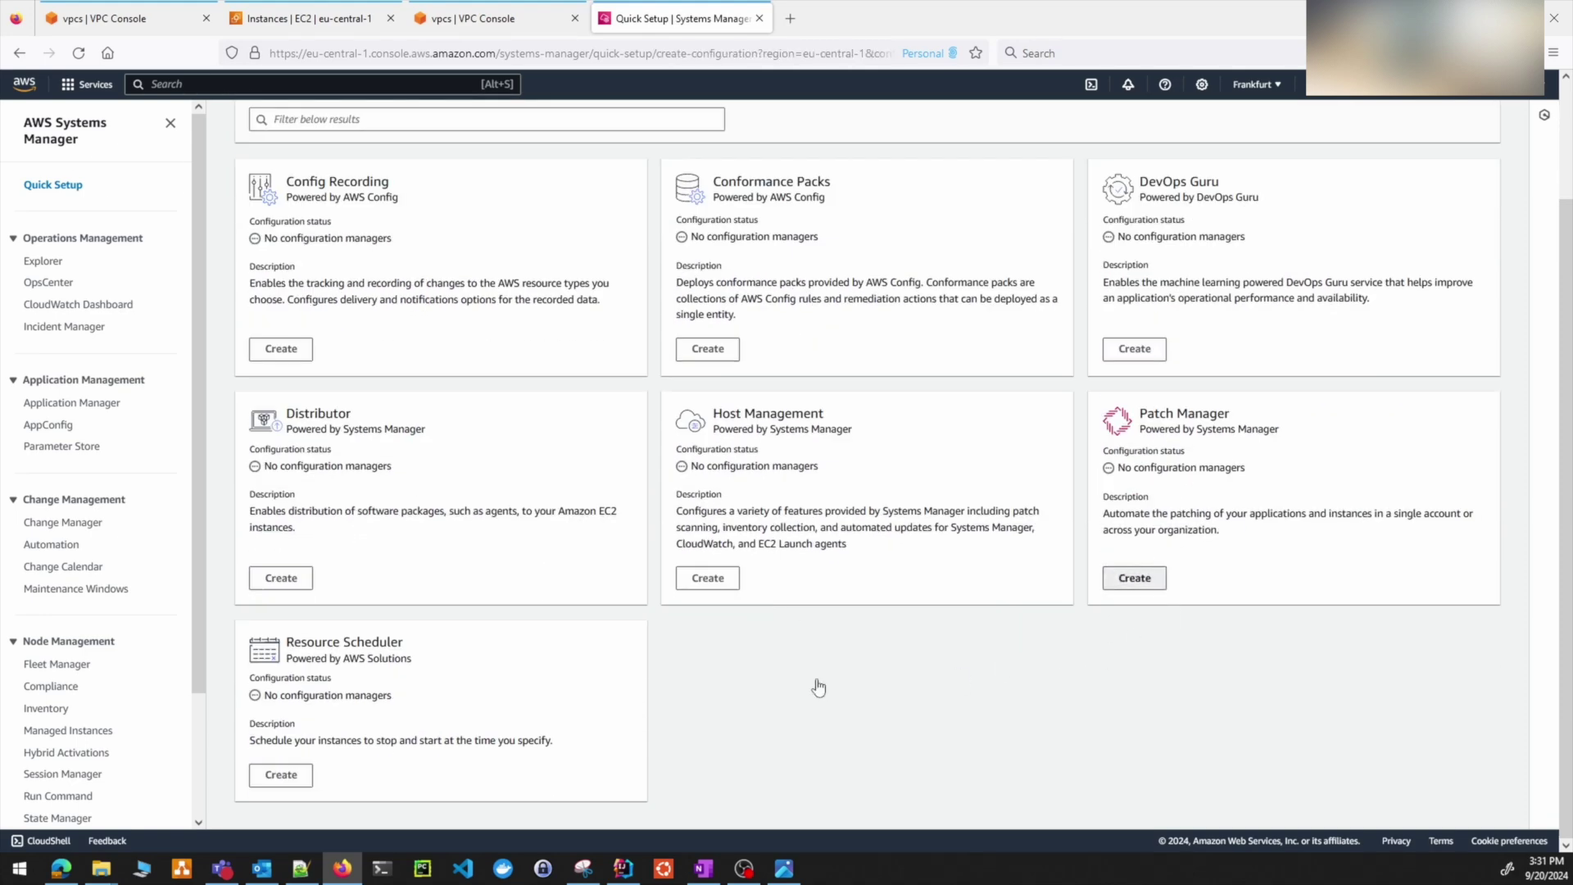
pyautogui.scroll(1, 1295, 582)
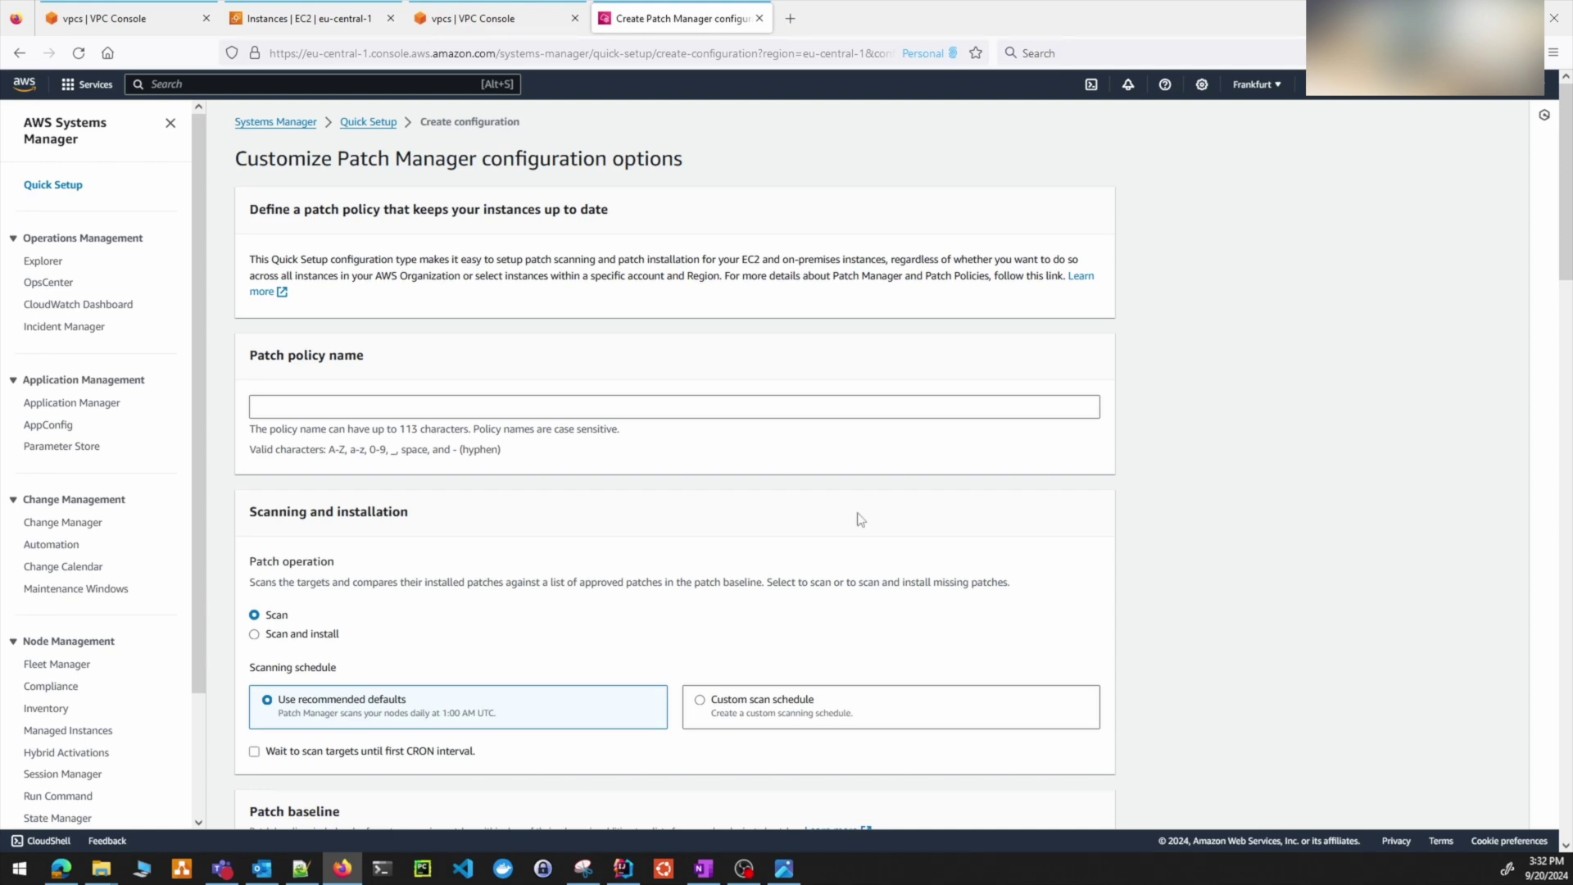
pyautogui.click(723, 407)
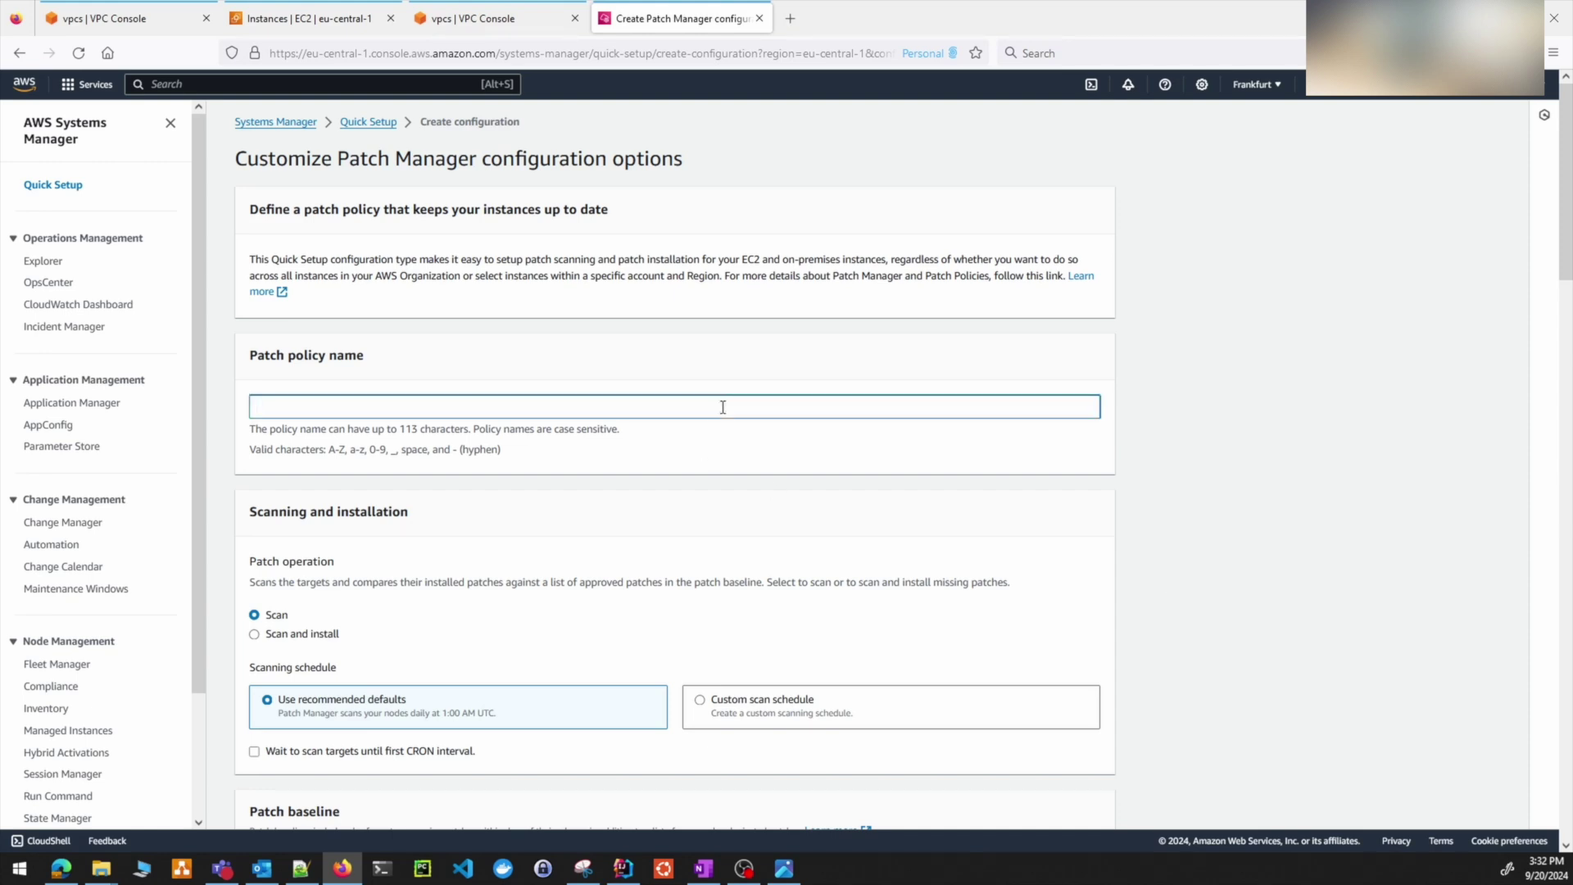
pyautogui.write('Patch Policy')
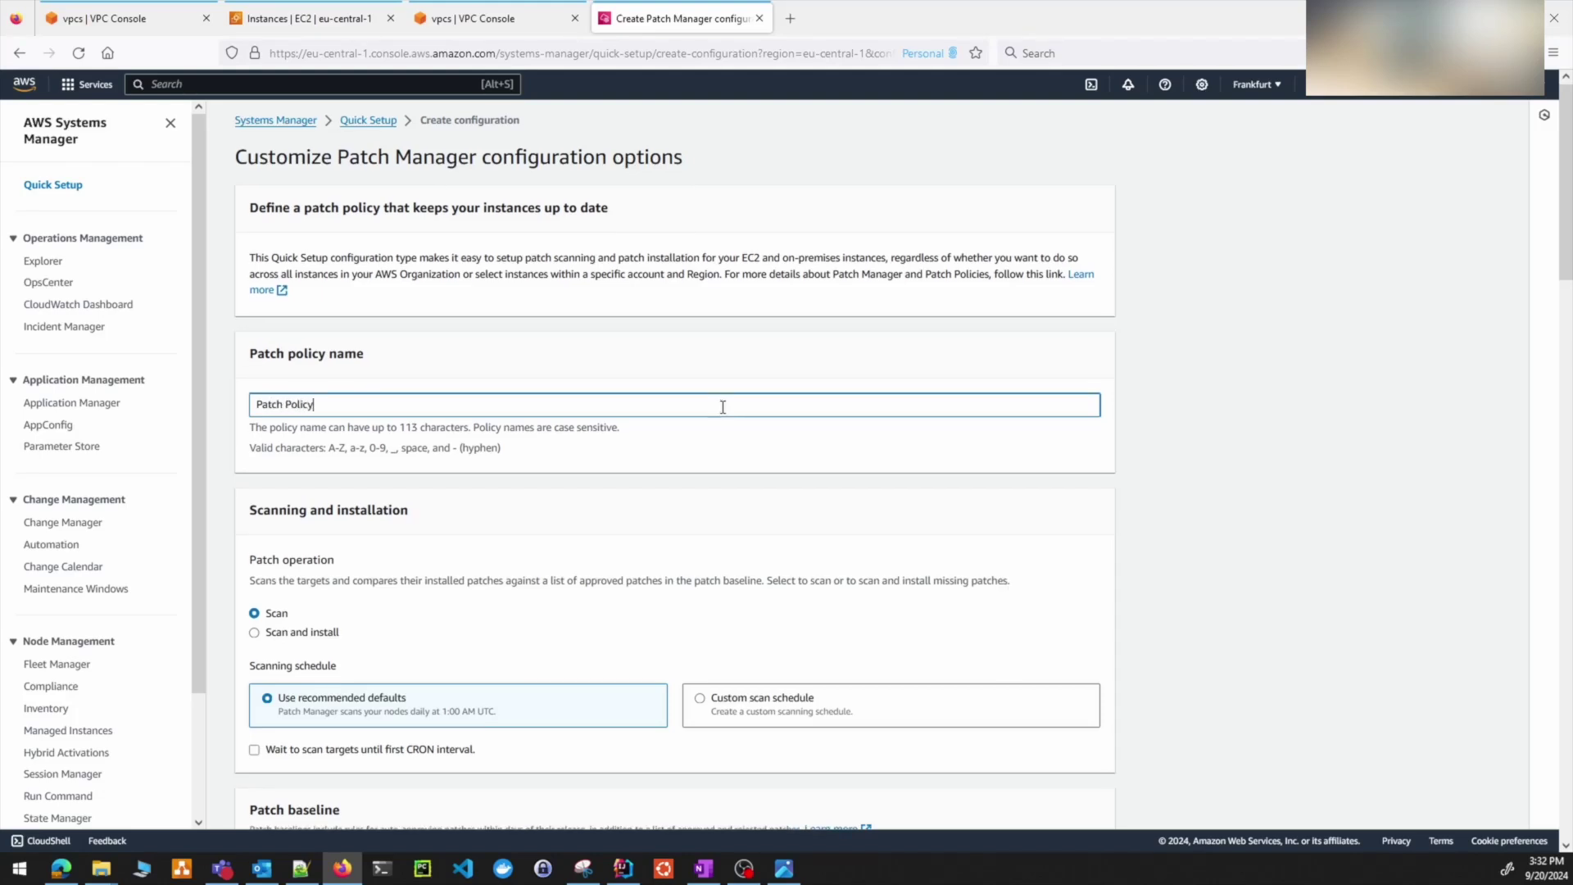
# - Set the patch operation of the patch policy to Scan and install
pyautogui.scroll(-3, 723, 407)
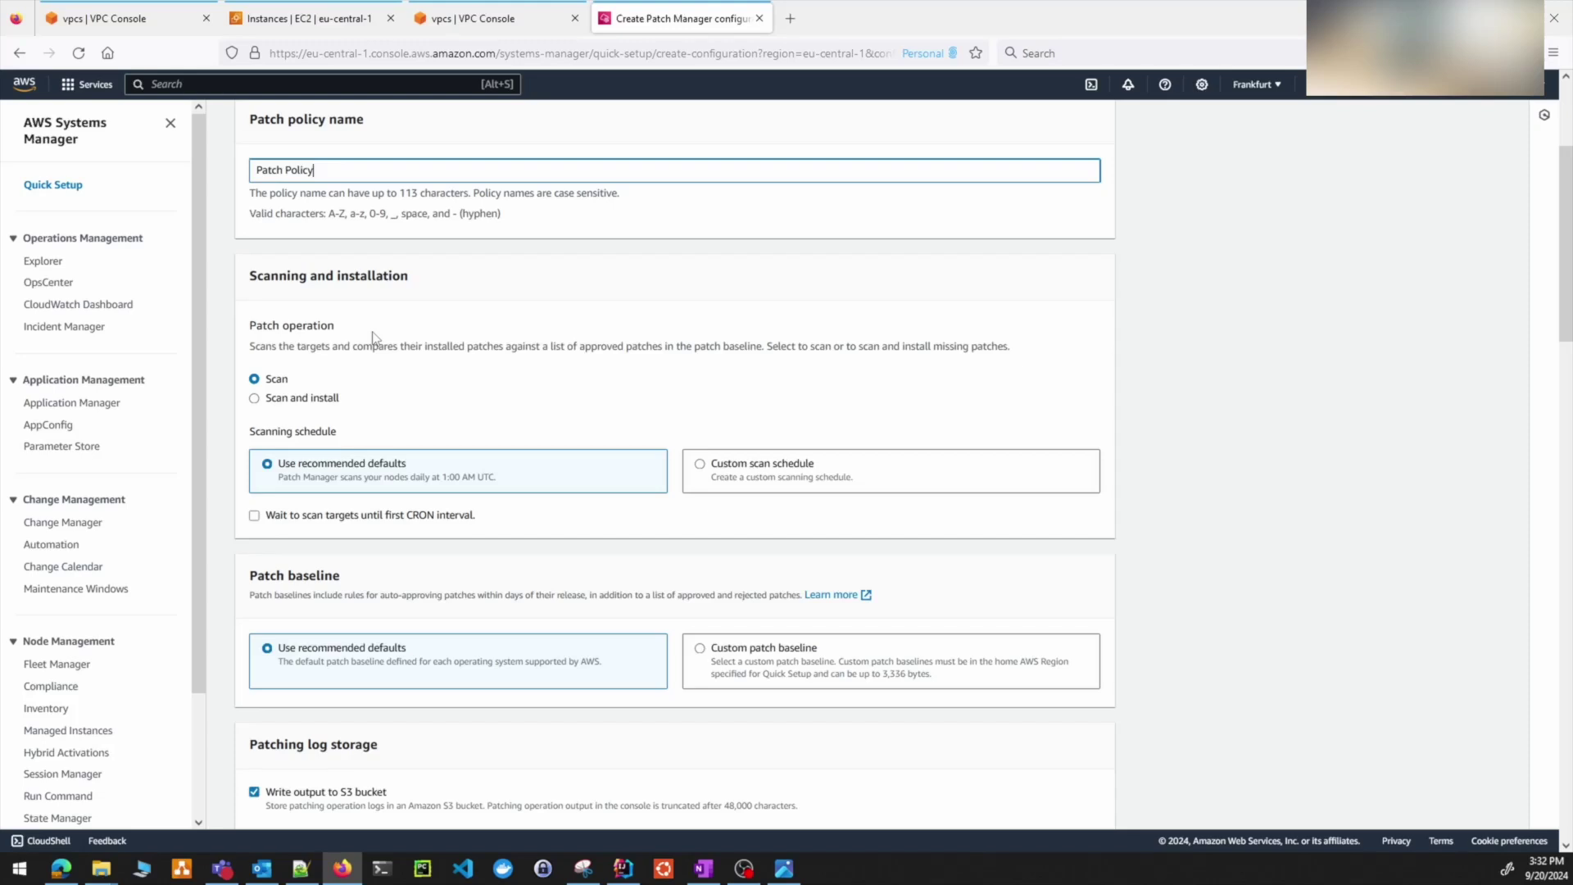
pyautogui.click(295, 399)
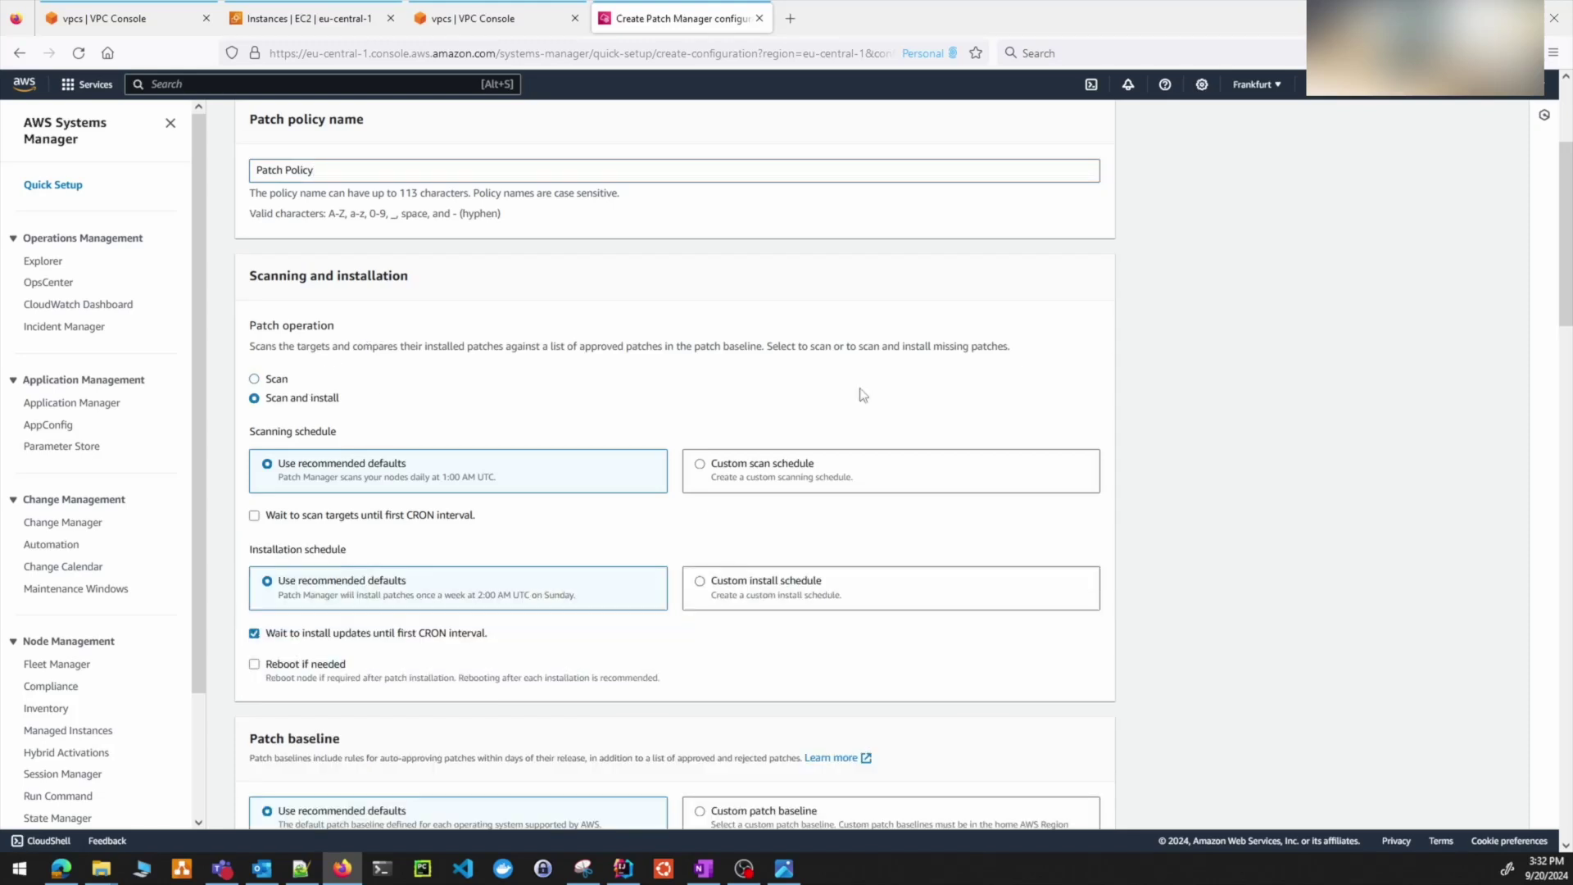
pyautogui.scroll(-2, 703, 385)
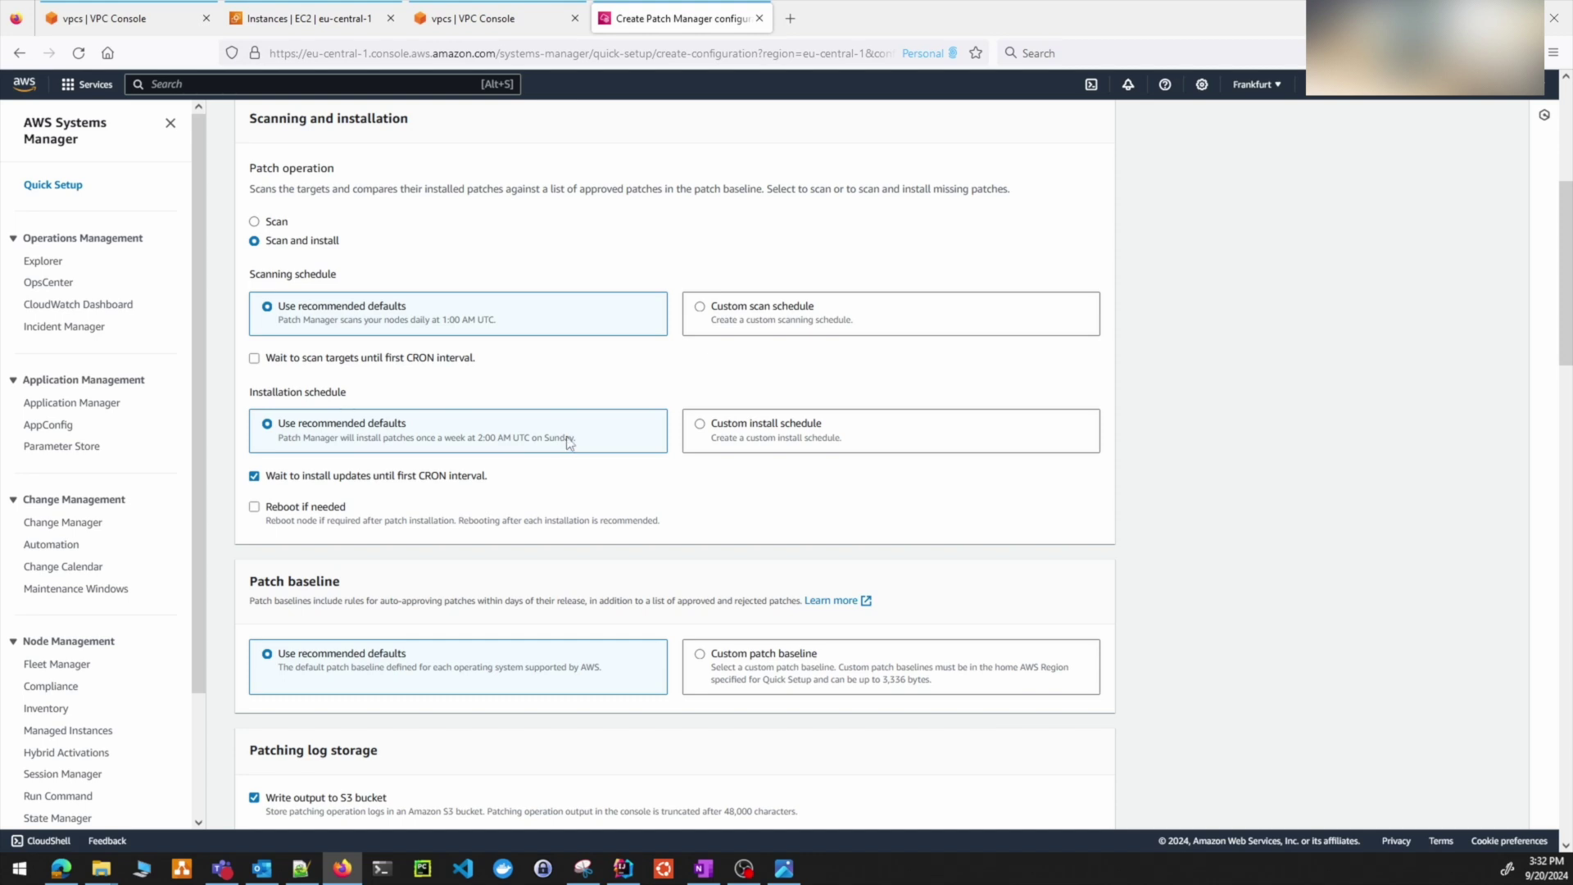
# - Check the custom install frequencies, then restore the recommended installation schedule without waiting for the first CRON interval
pyautogui.click(748, 447)
pyautogui.click(291, 501)
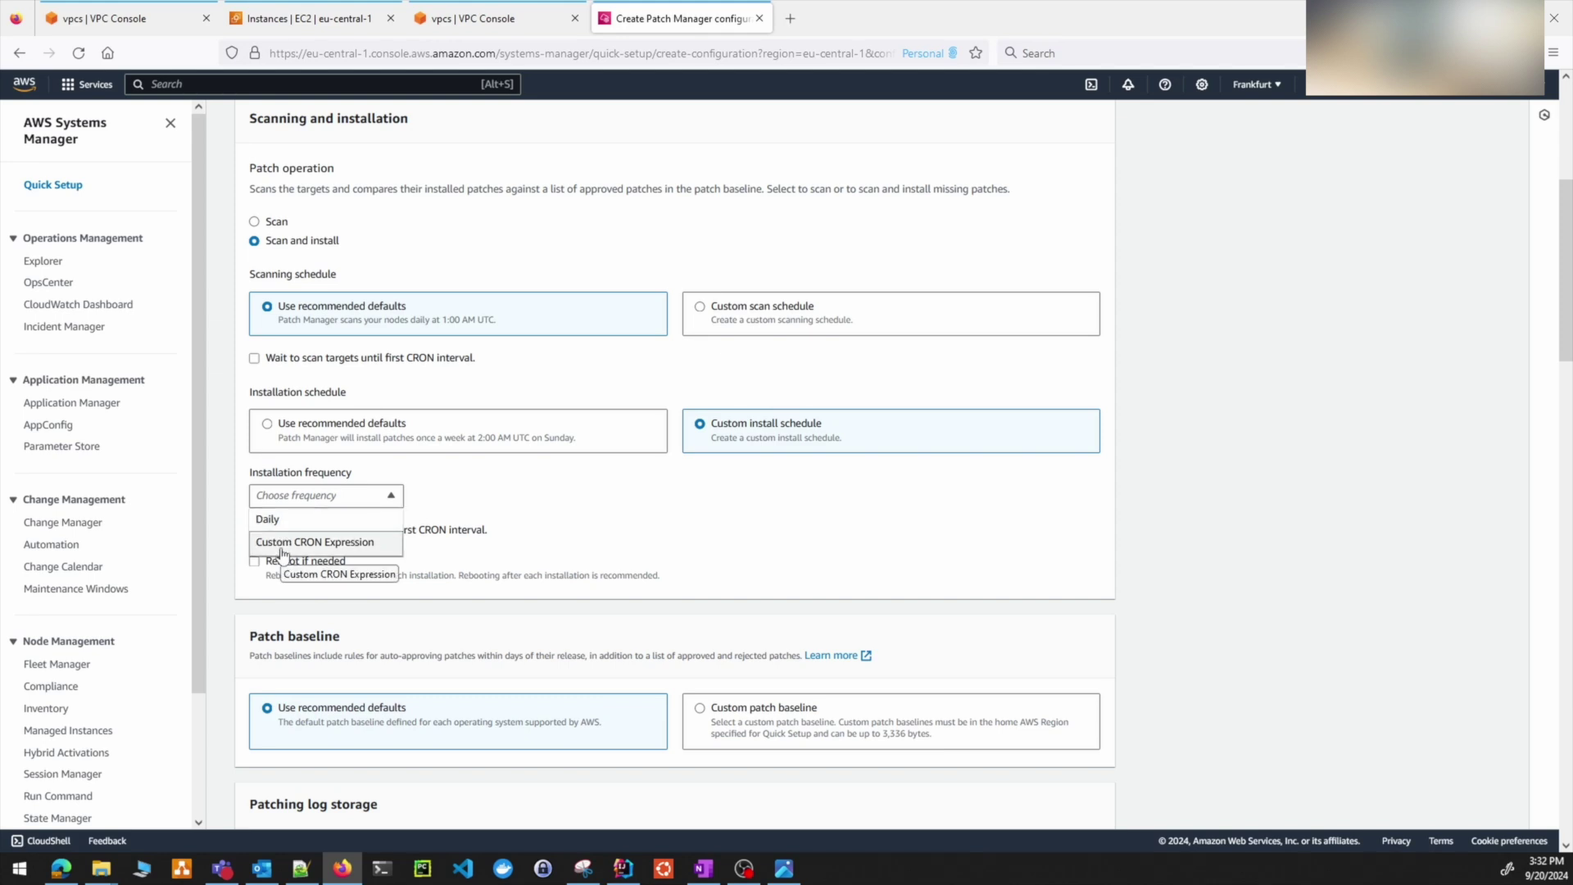
pyautogui.click(477, 480)
pyautogui.click(347, 435)
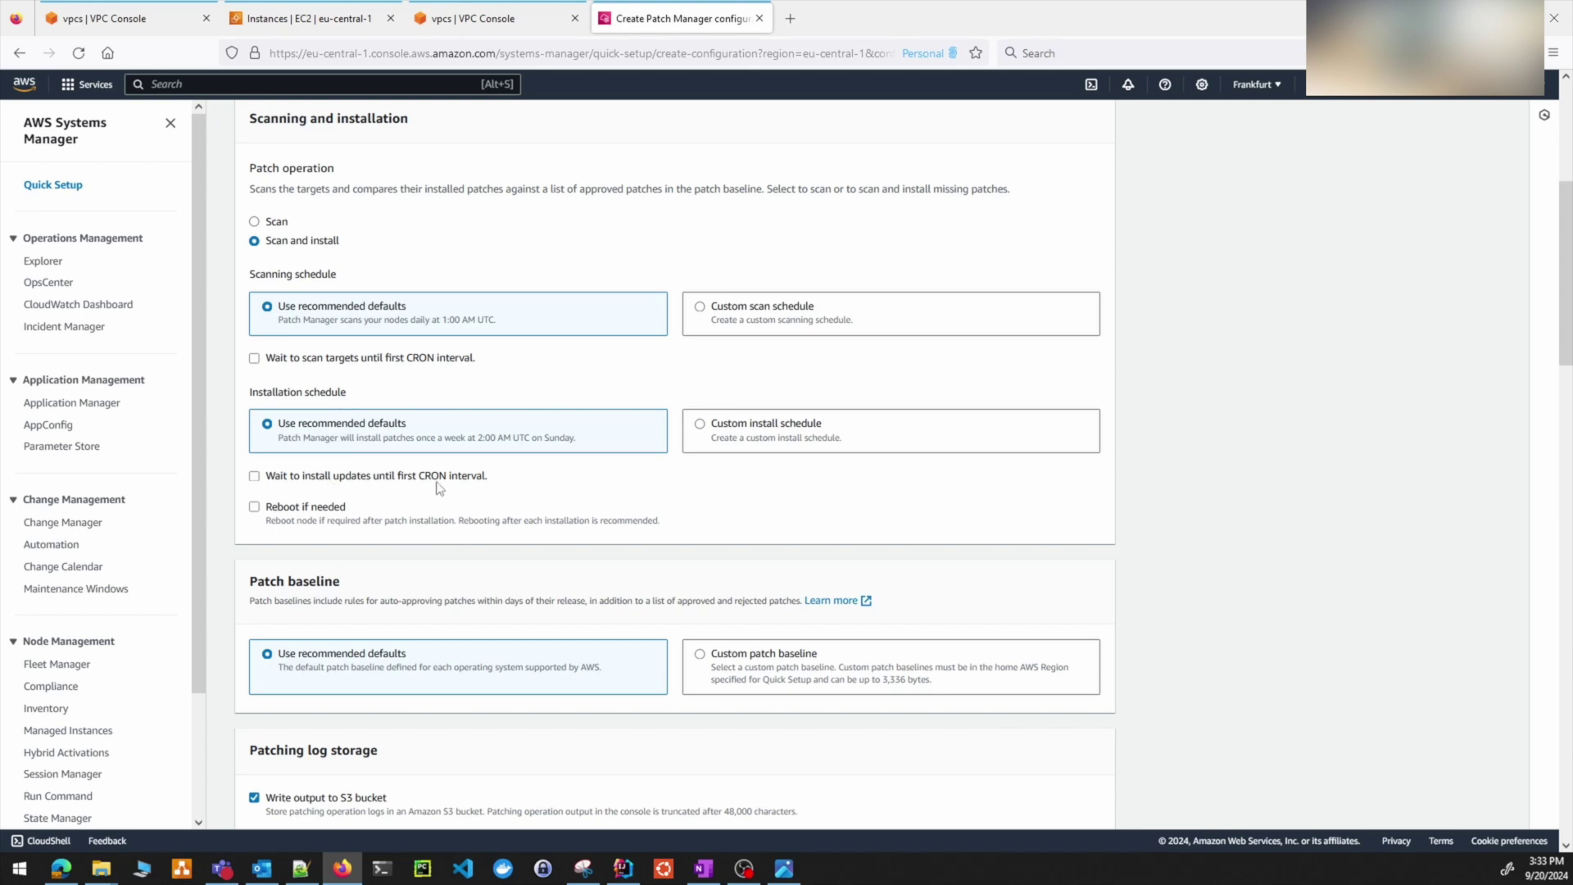
# - Examine the custom patch baselines per operating system, including the Alma Linux choices, and return to the recommended defaults
pyautogui.scroll(-3, 440, 489)
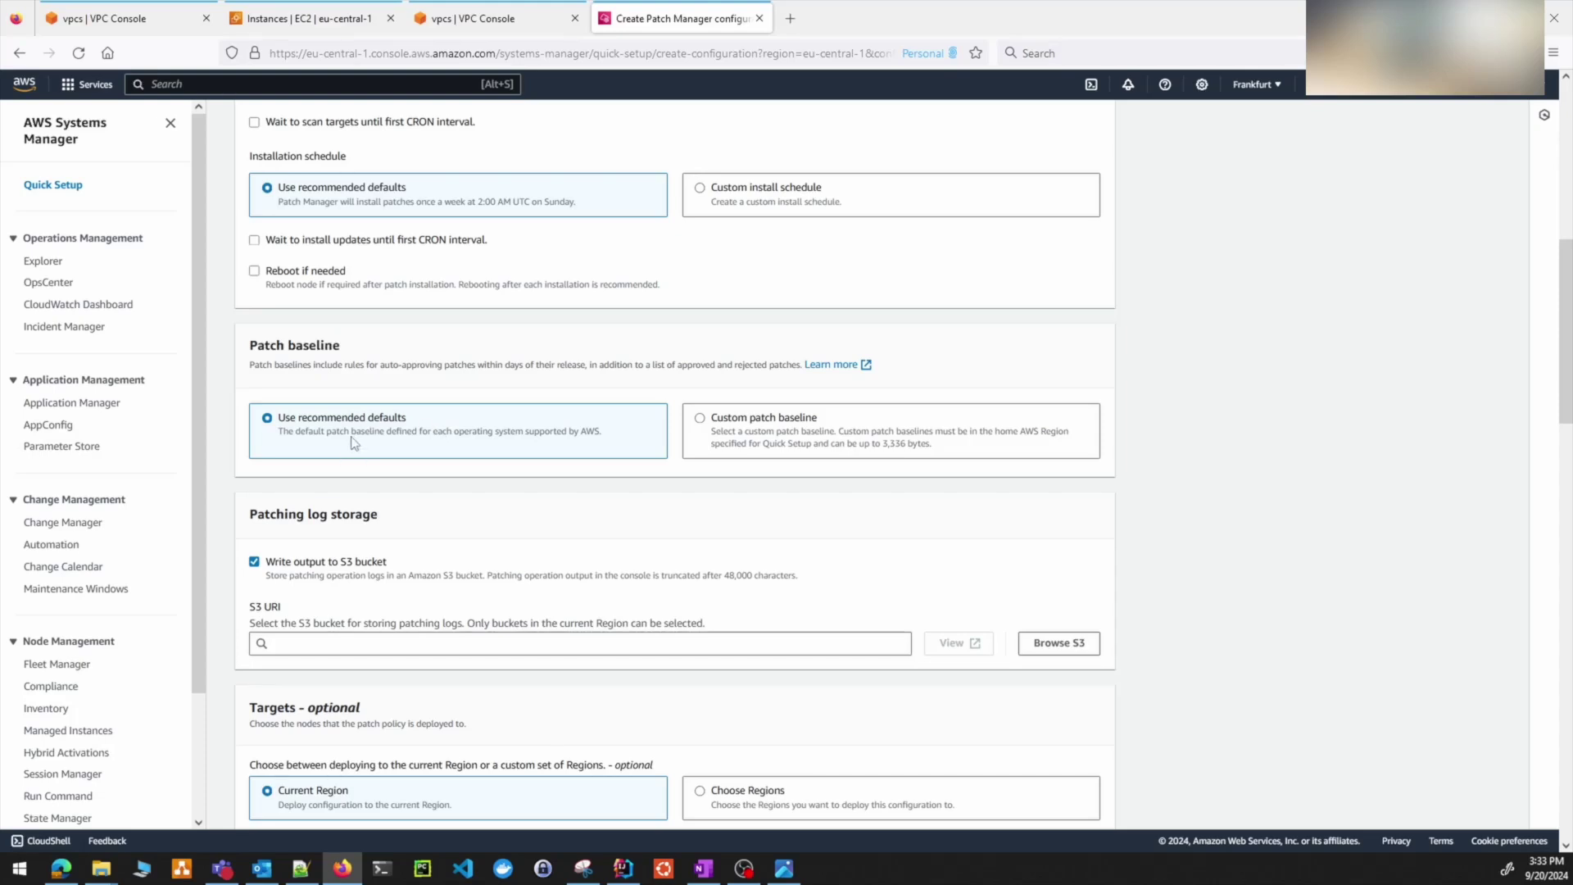
pyautogui.click(823, 434)
pyautogui.scroll(-3, 742, 467)
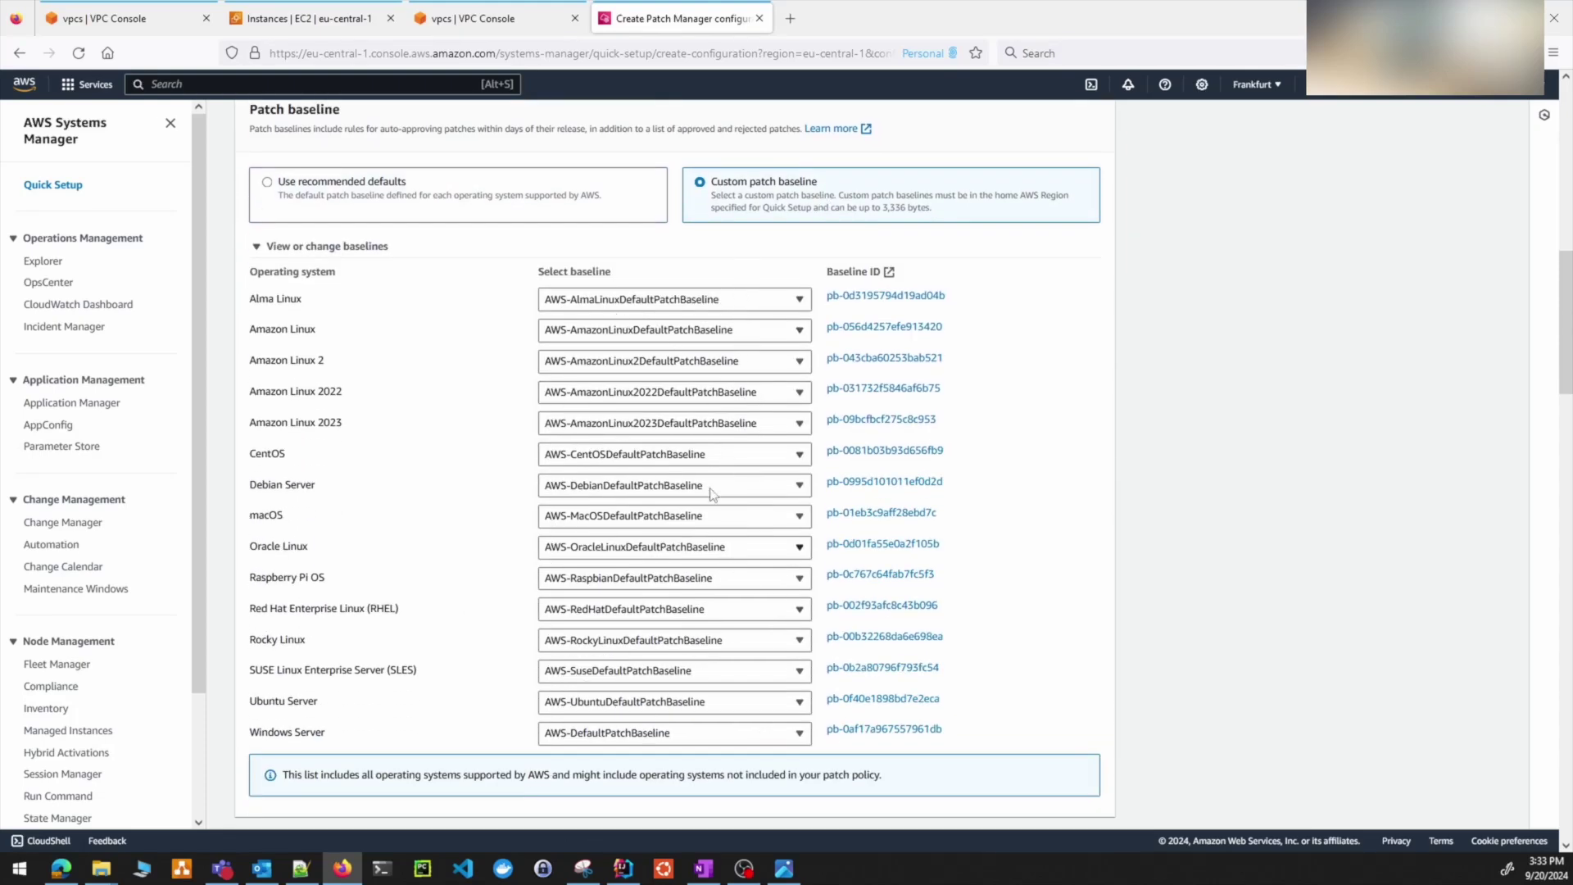
pyautogui.click(594, 300)
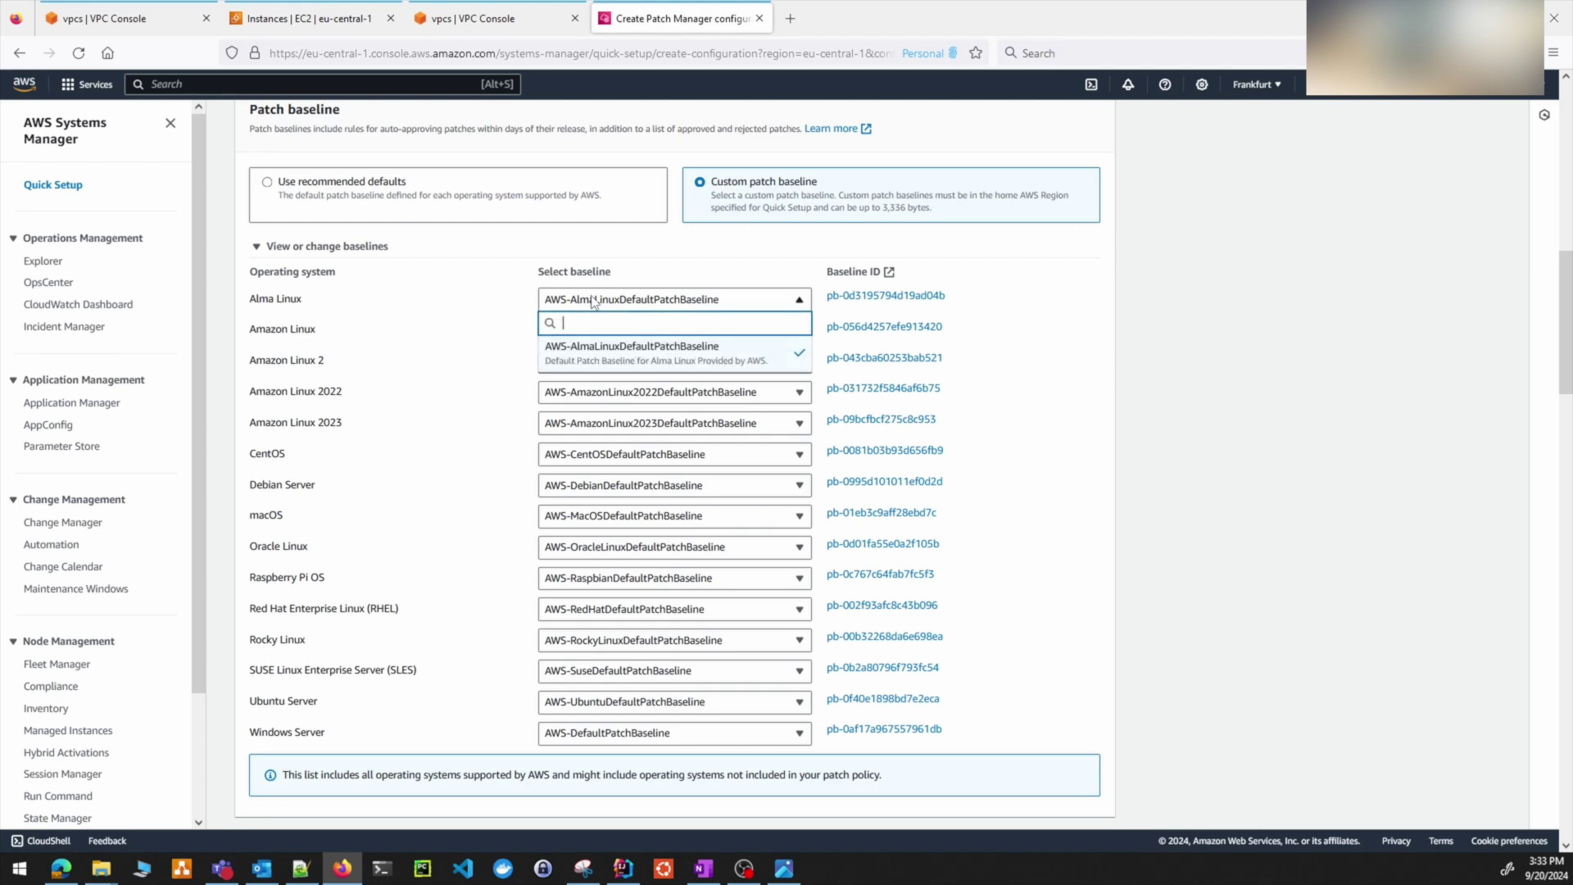
pyautogui.click(480, 319)
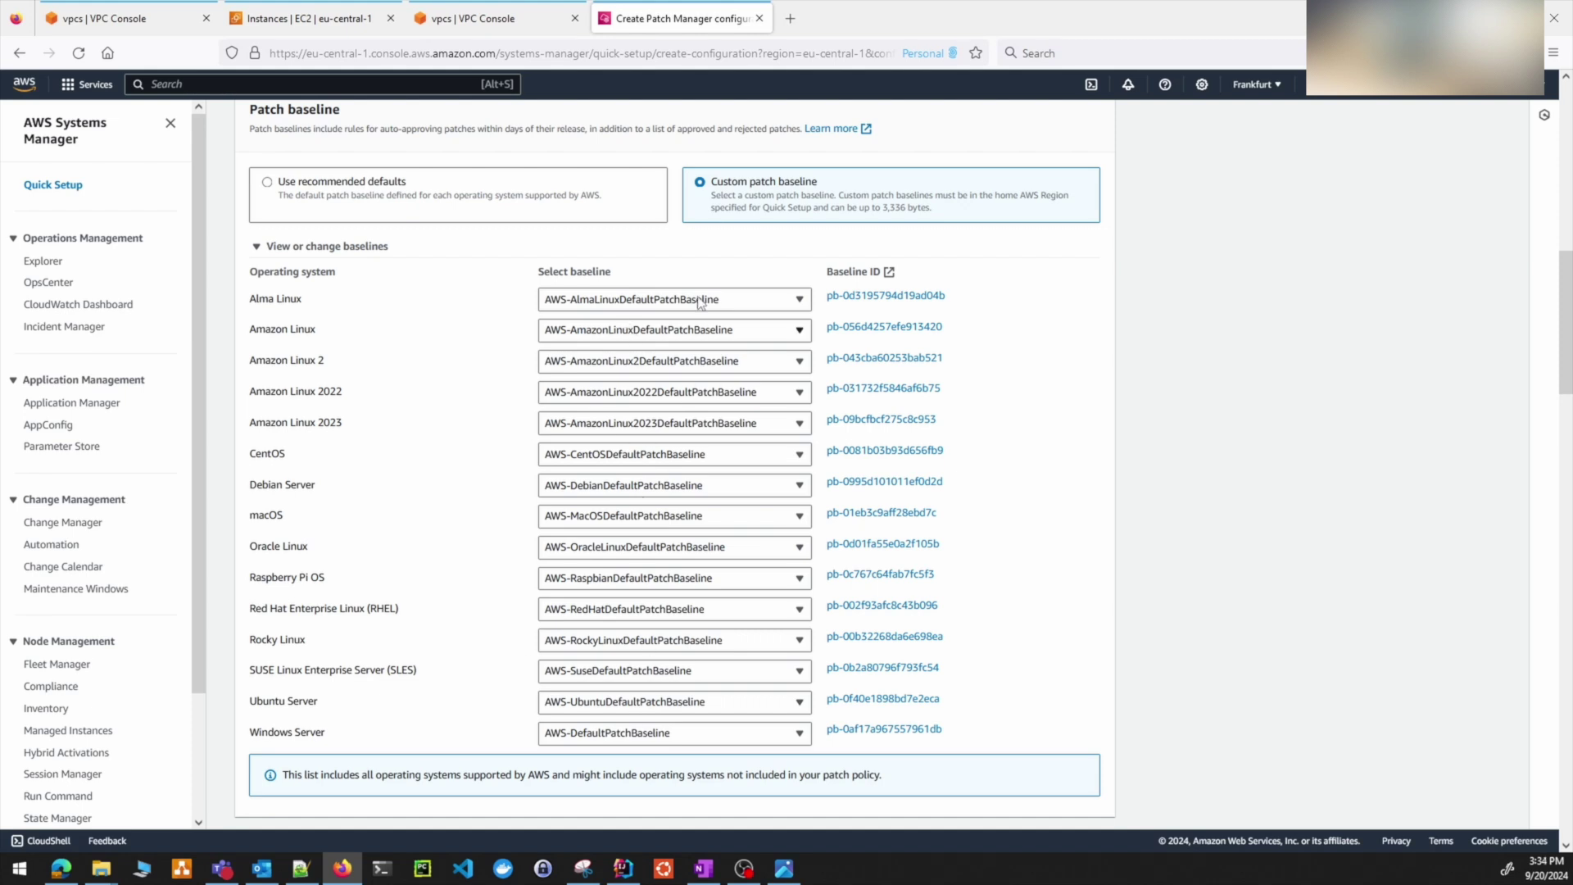
pyautogui.click(410, 194)
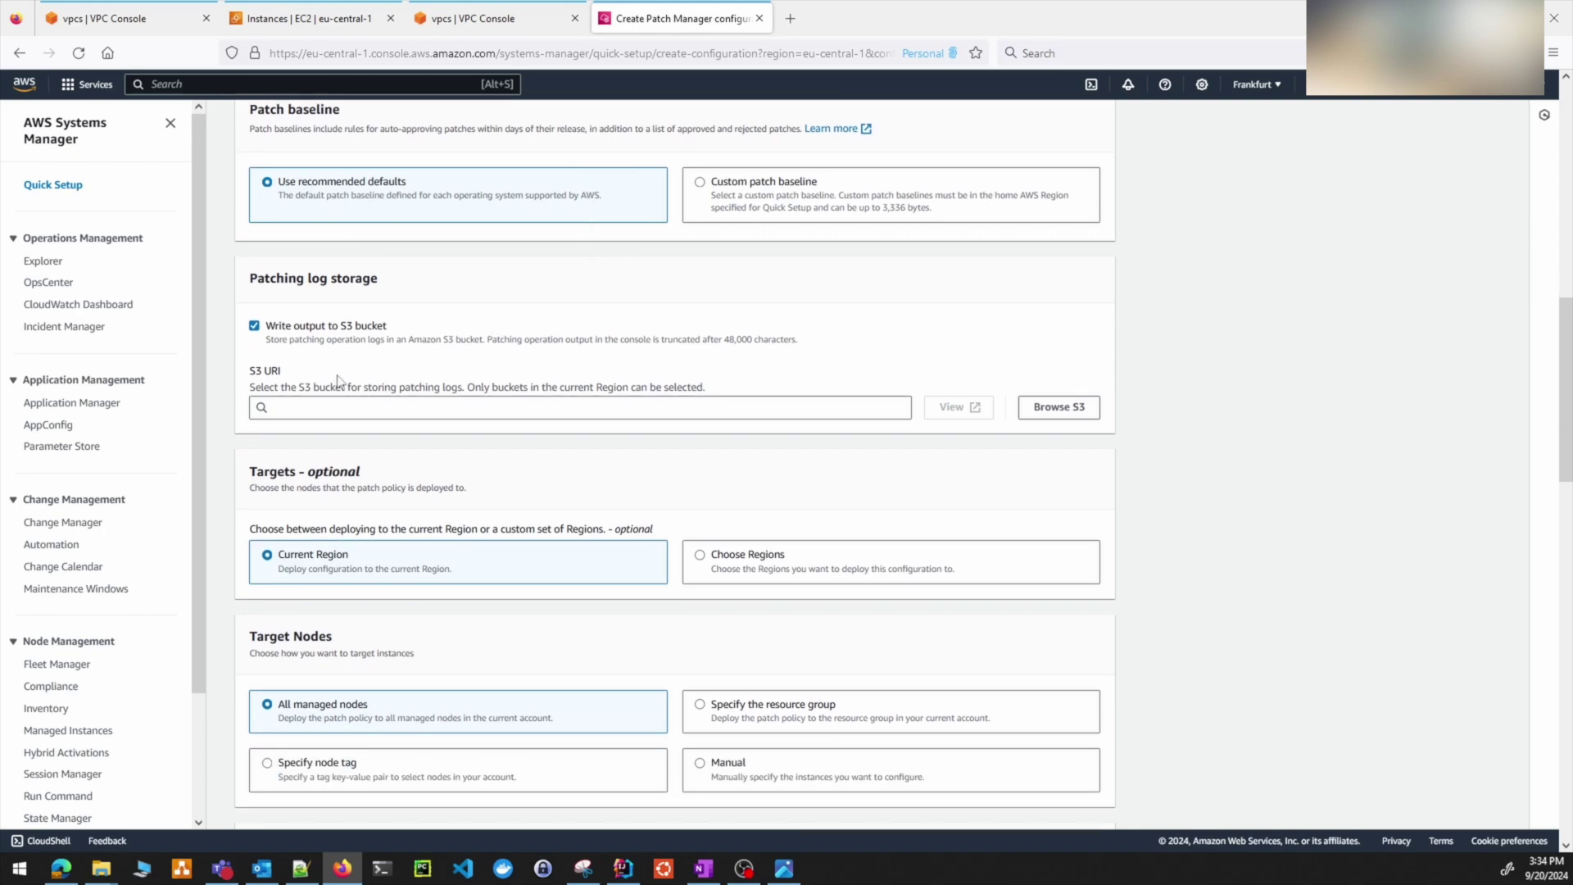
# - Search the AWS services for "s3" and open S3 in a separate browser tab for the patching log storage
pyautogui.moveTo(251, 282); pyautogui.dragTo(409, 291)
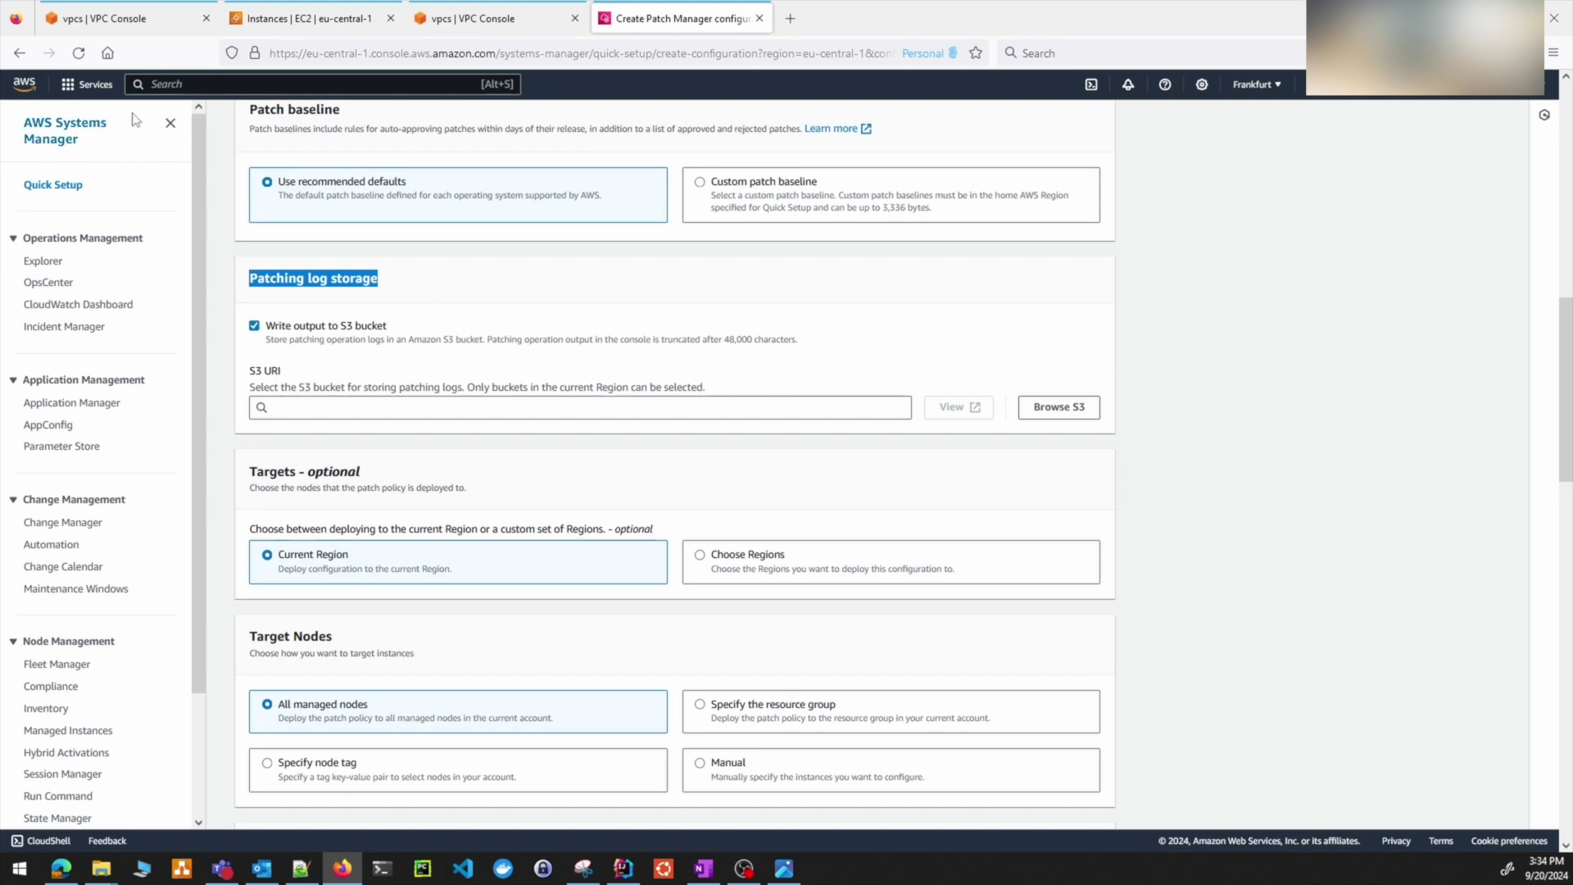
pyautogui.click(185, 82)
pyautogui.write('s3')
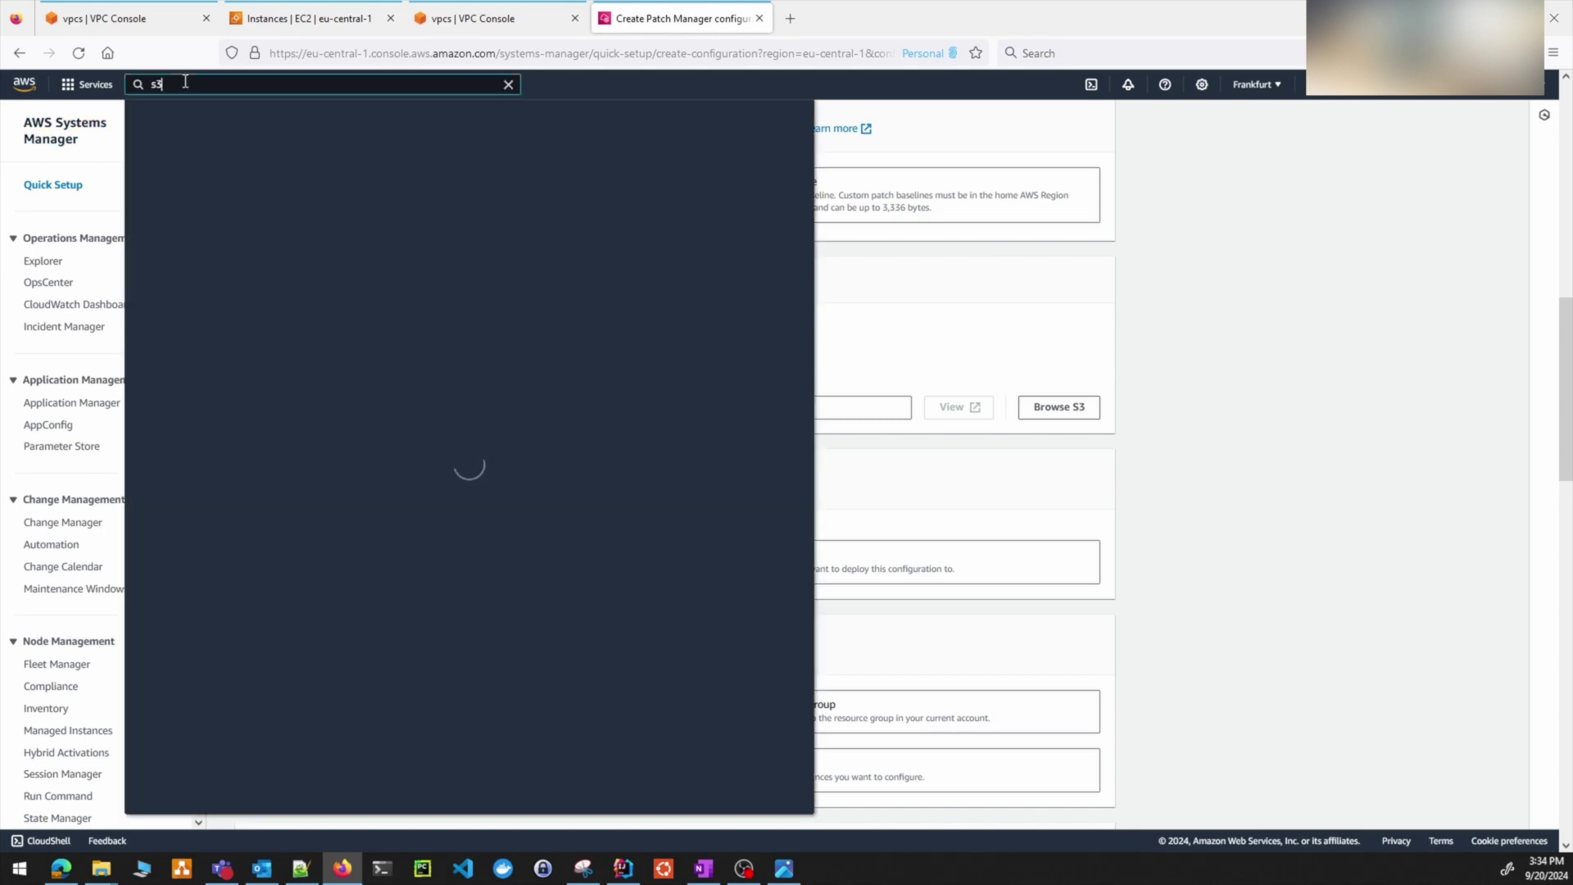
pyautogui.keyDown('ctrl'); pyautogui.click(361, 213); pyautogui.keyUp('ctrl')
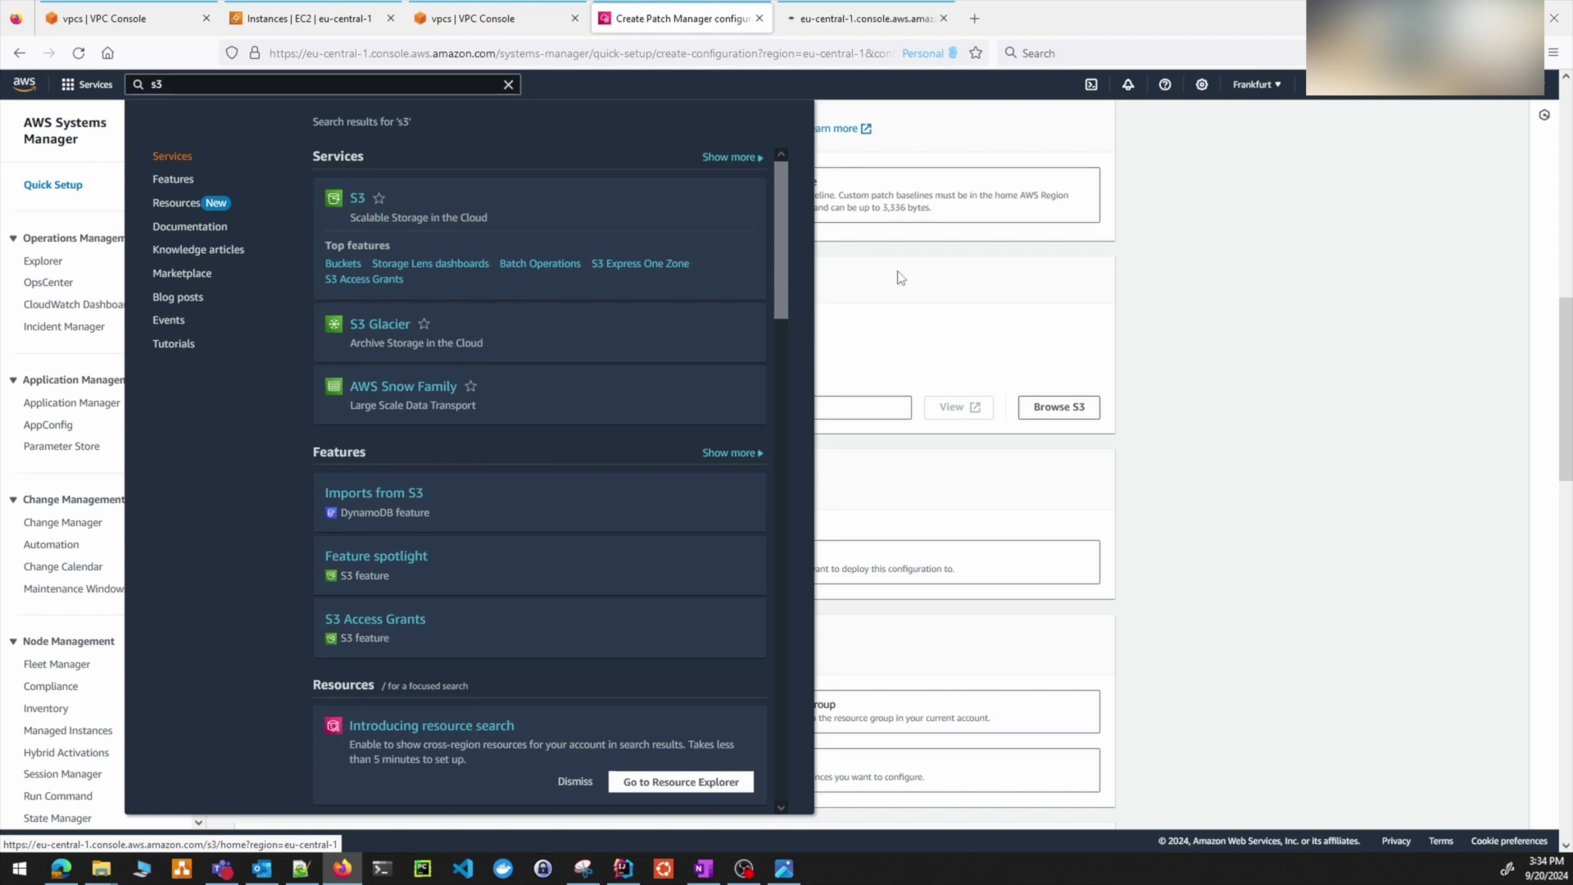
pyautogui.click(862, 25)
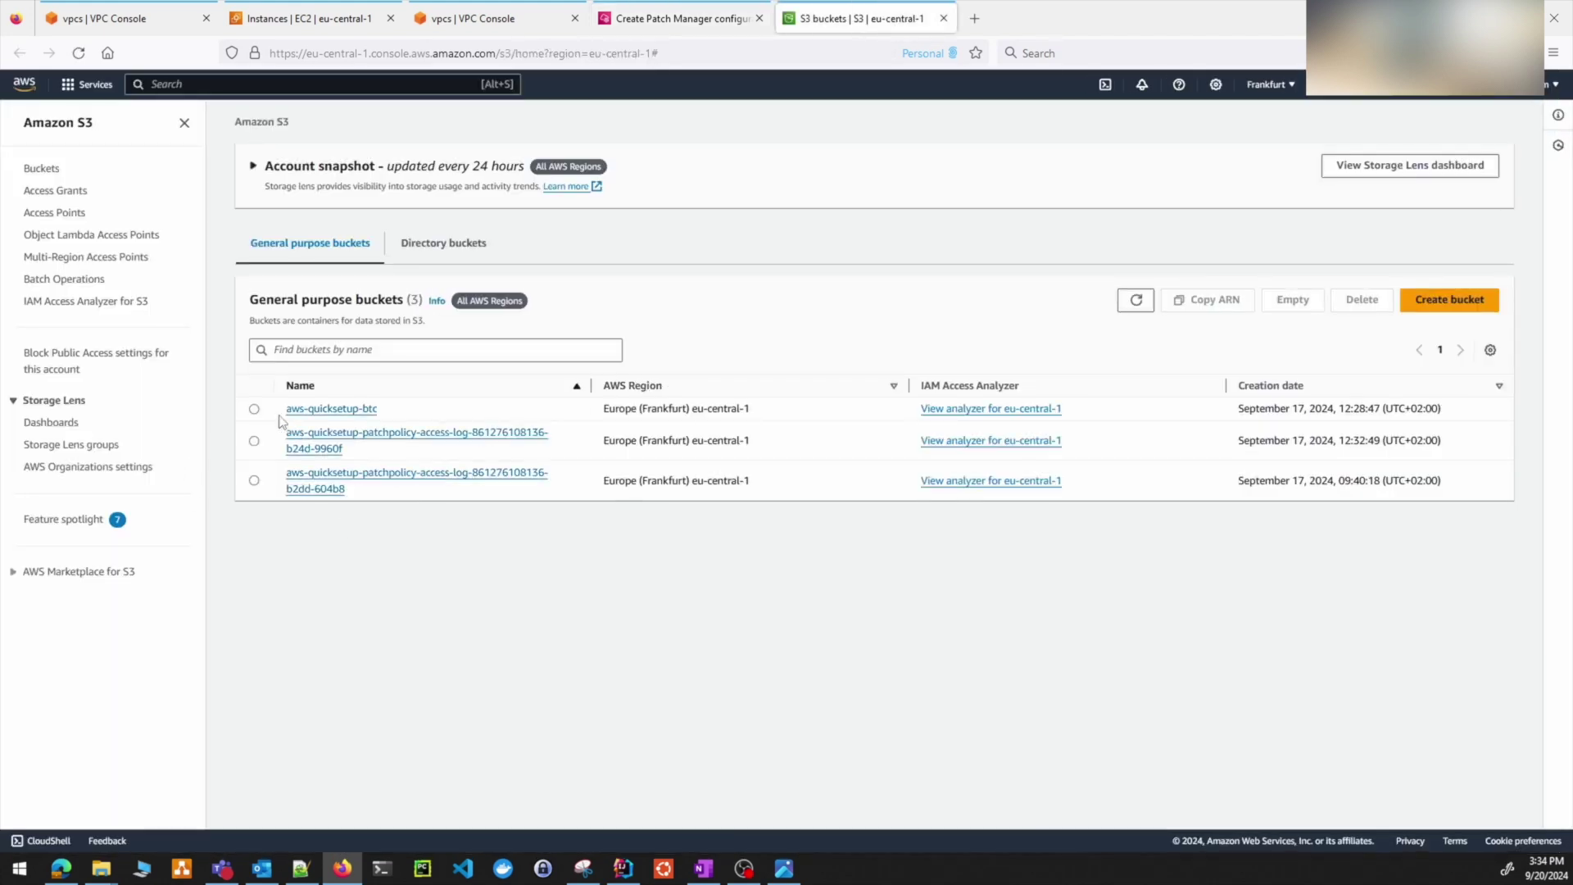
# - Create an S3 bucket named "btc-patch-scan-and-run" with the default settings and open it
pyautogui.click(1435, 297)
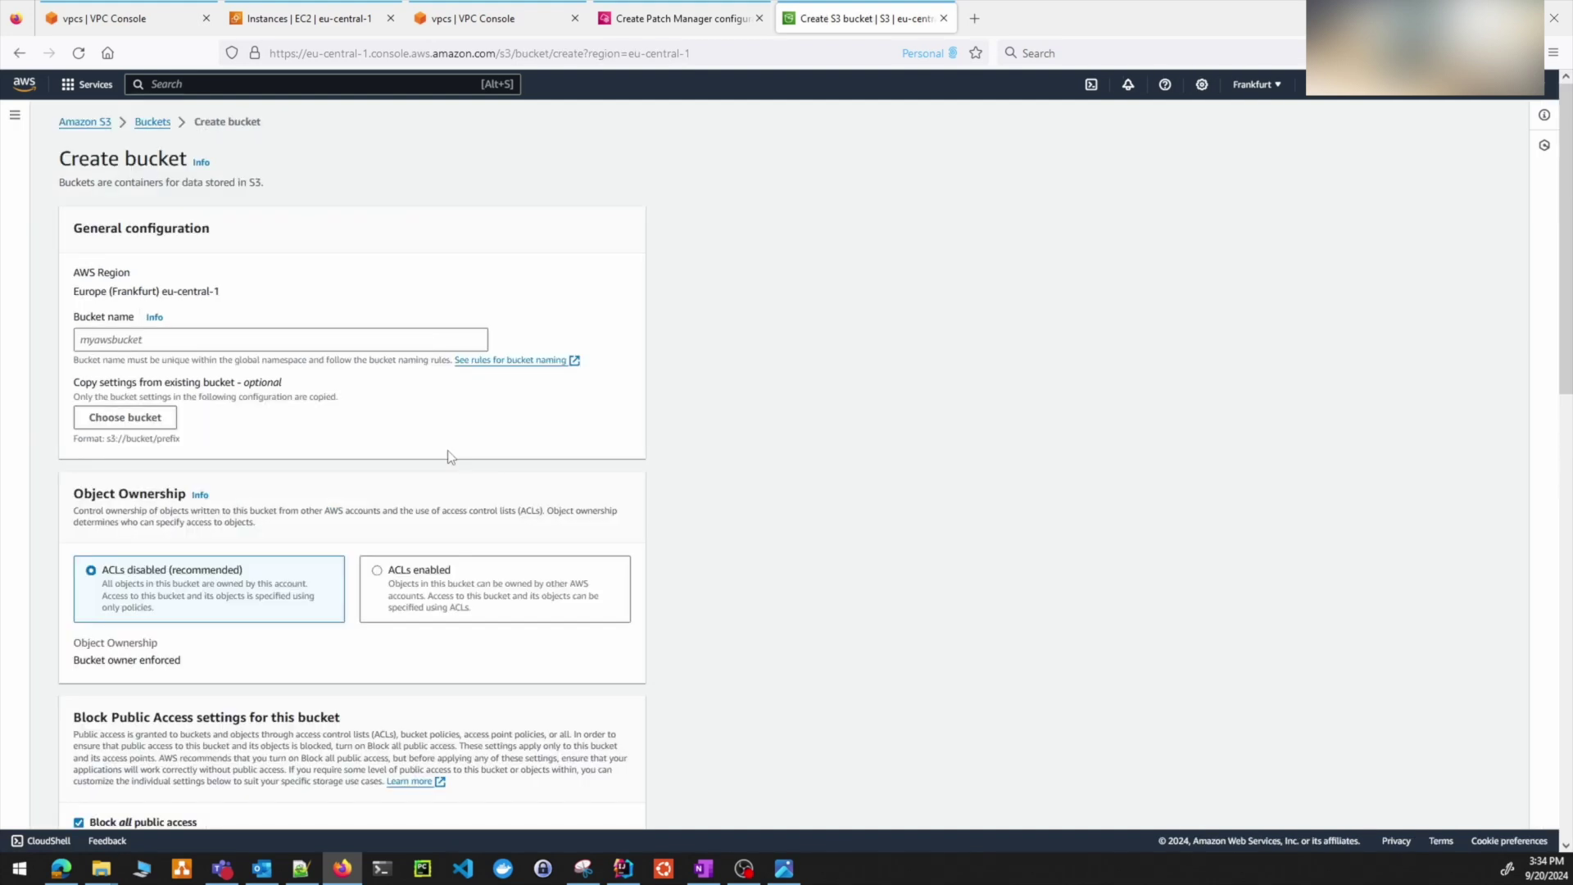
pyautogui.click(272, 341)
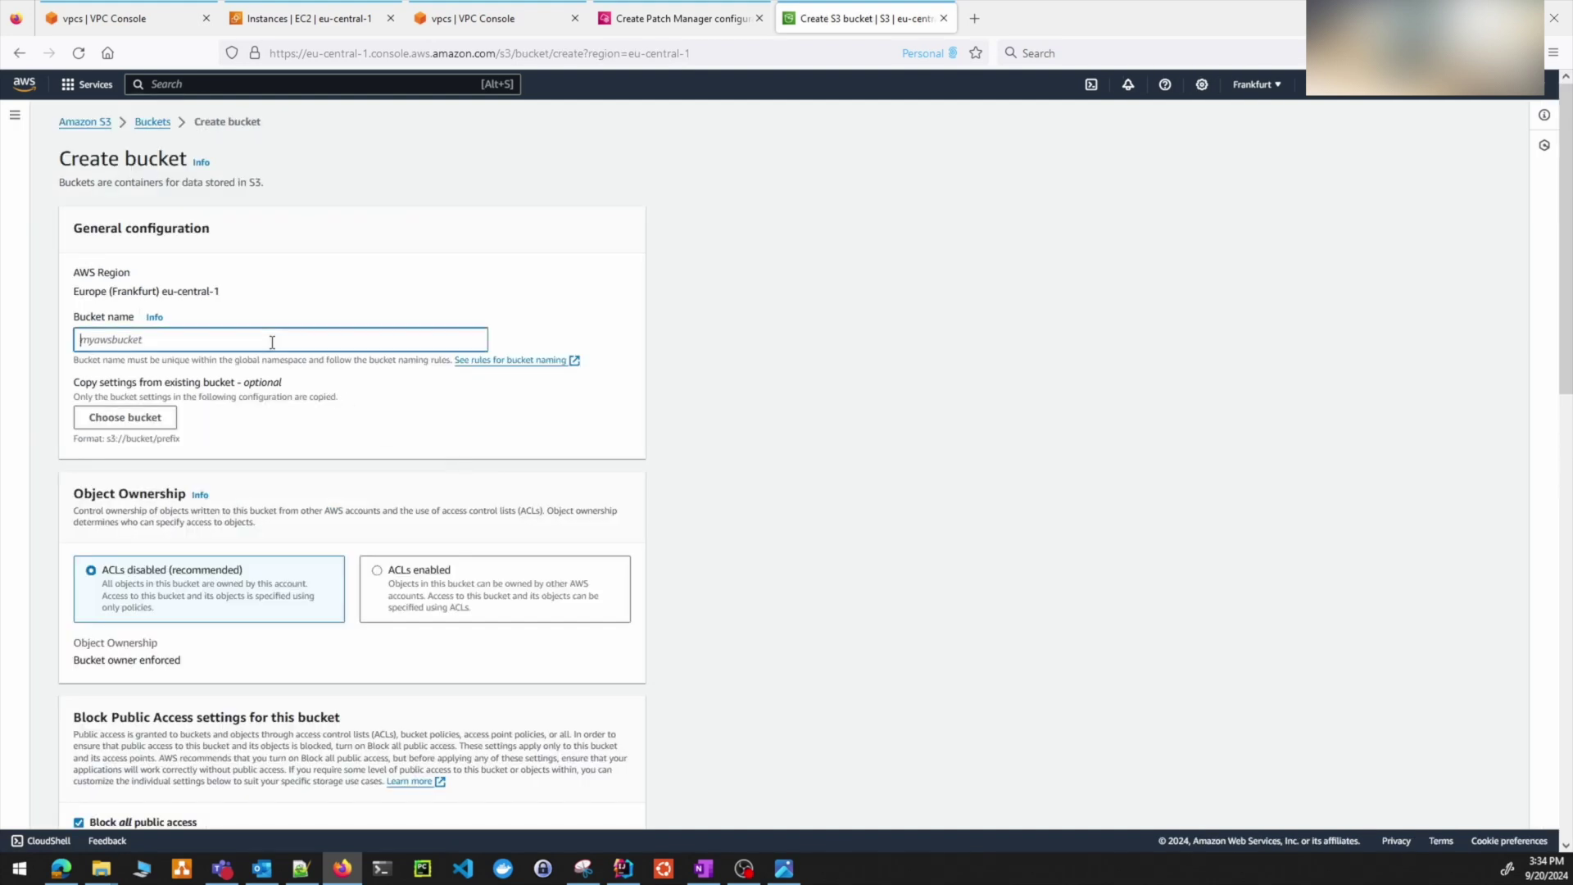
pyautogui.write('btc-patch-scan-and-run')
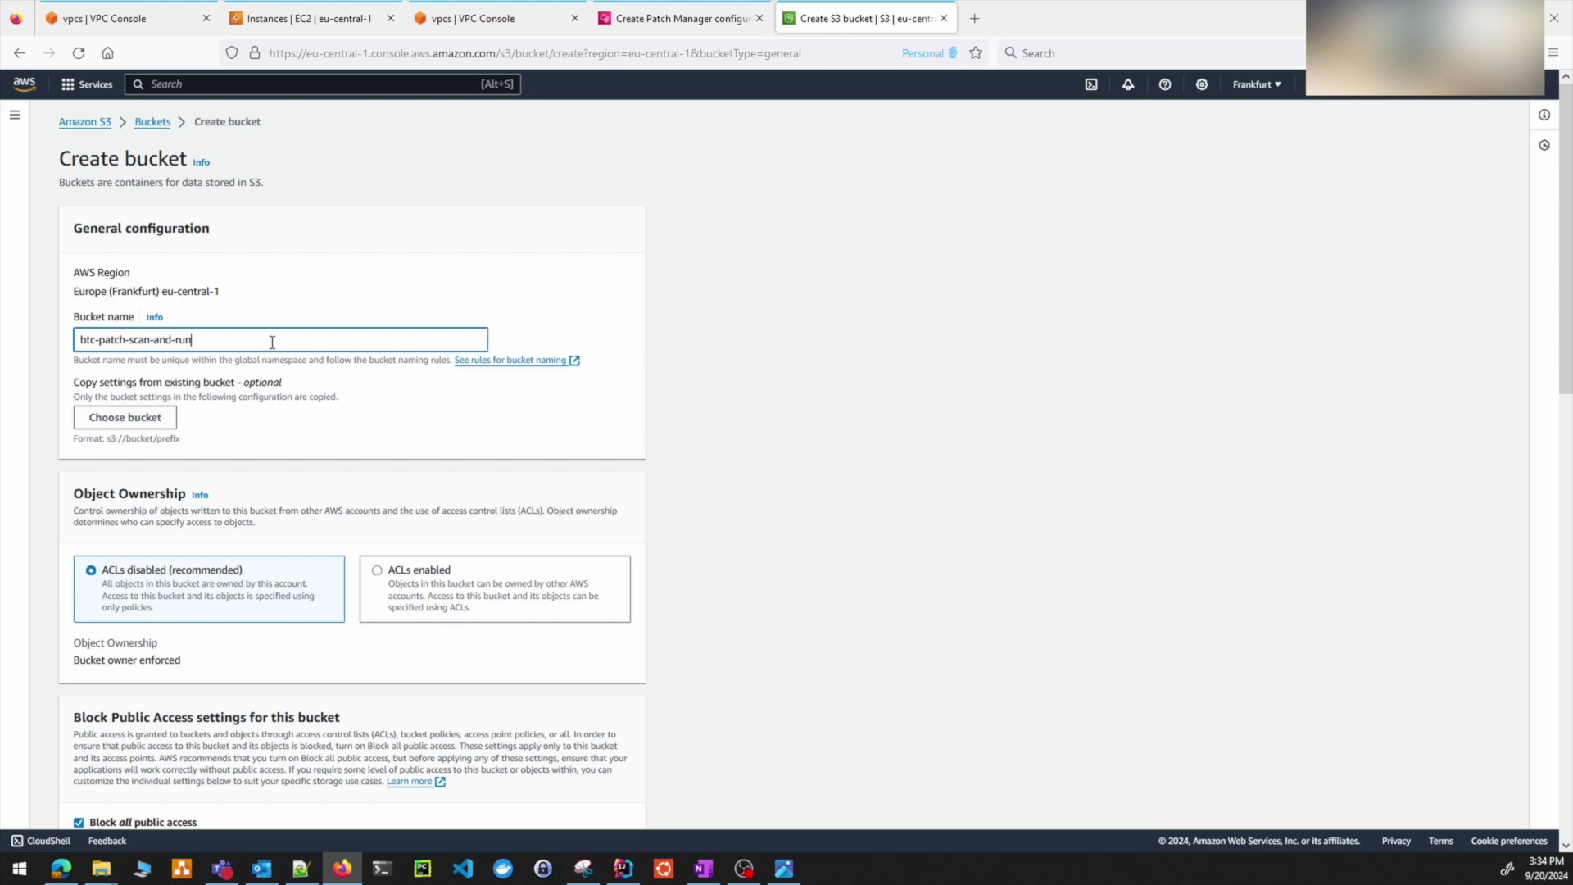
pyautogui.scroll(-15, 355, 477)
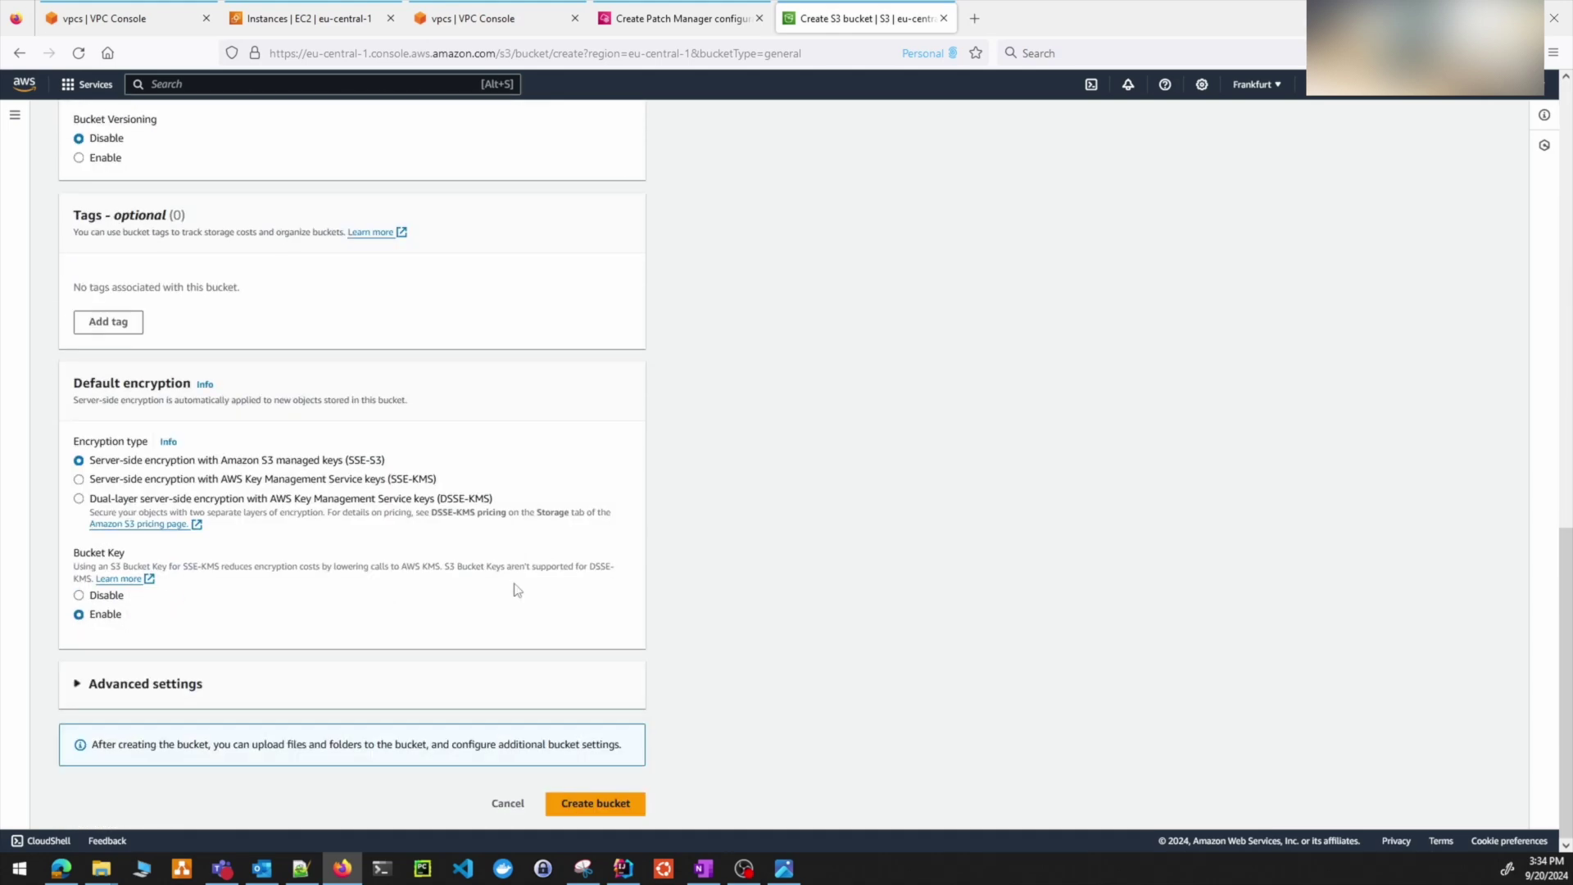
pyautogui.click(596, 803)
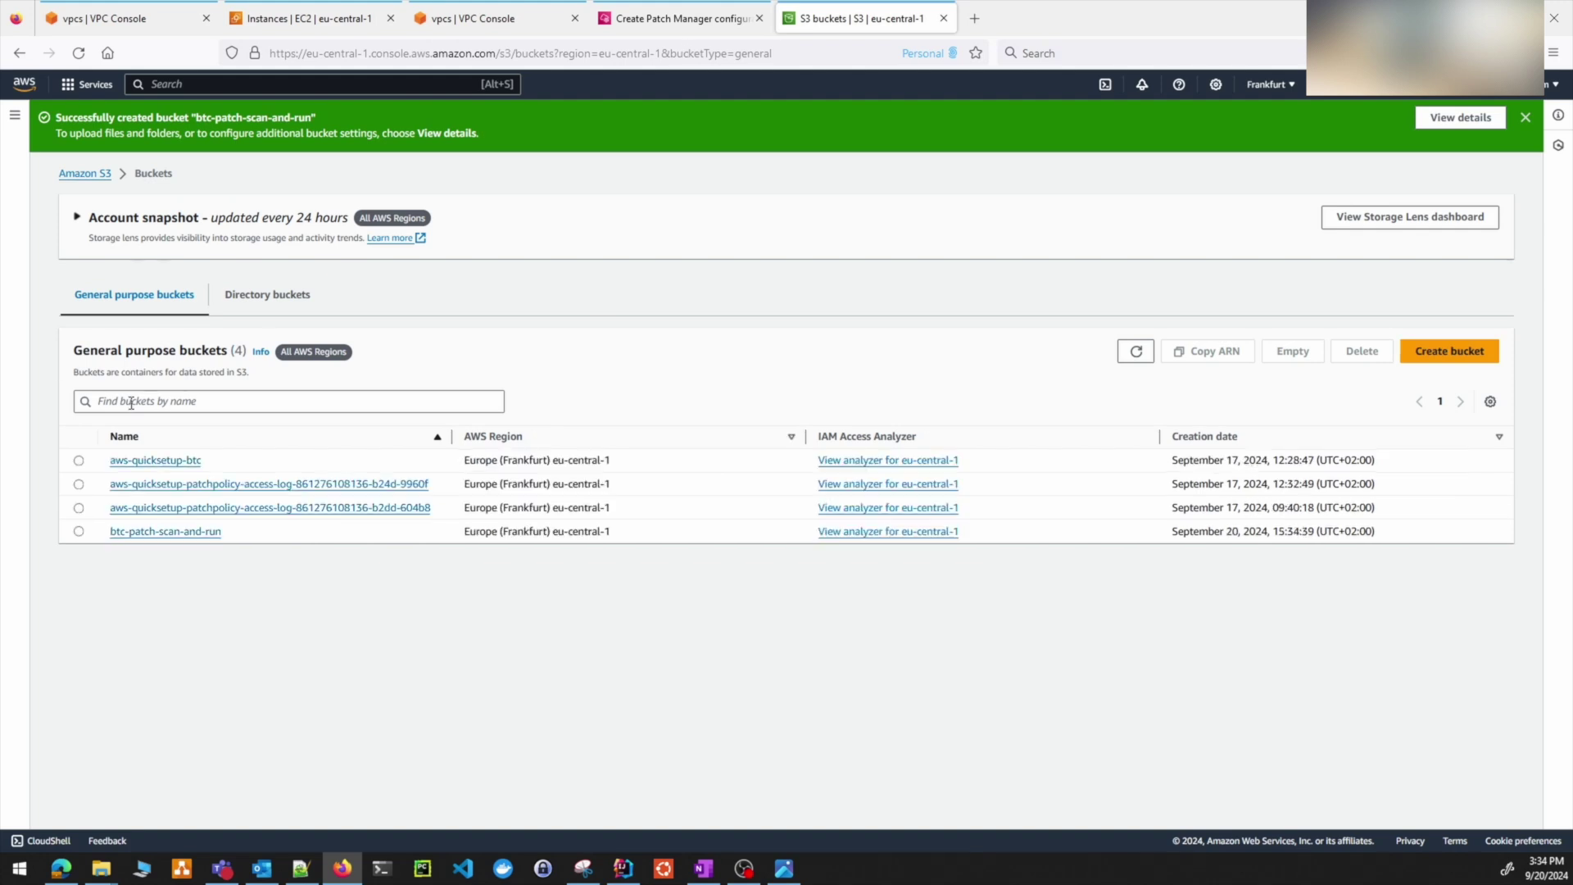
pyautogui.click(145, 533)
# - Choose the btc-patch-scan-and-run bucket as the patch policy's log location
pyautogui.click(611, 31)
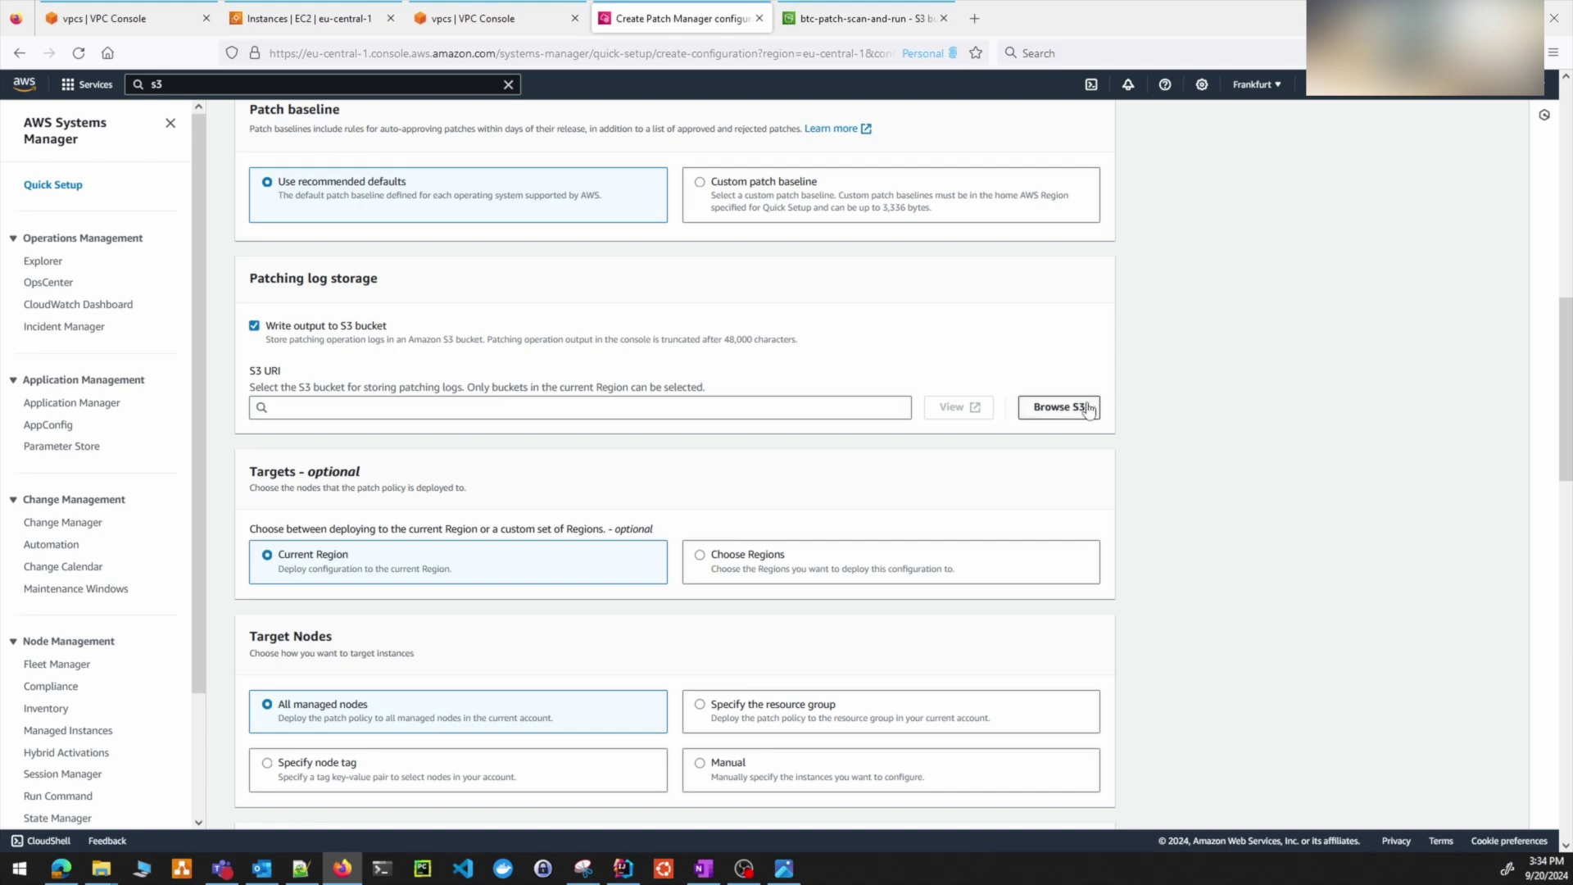
pyautogui.click(1059, 408)
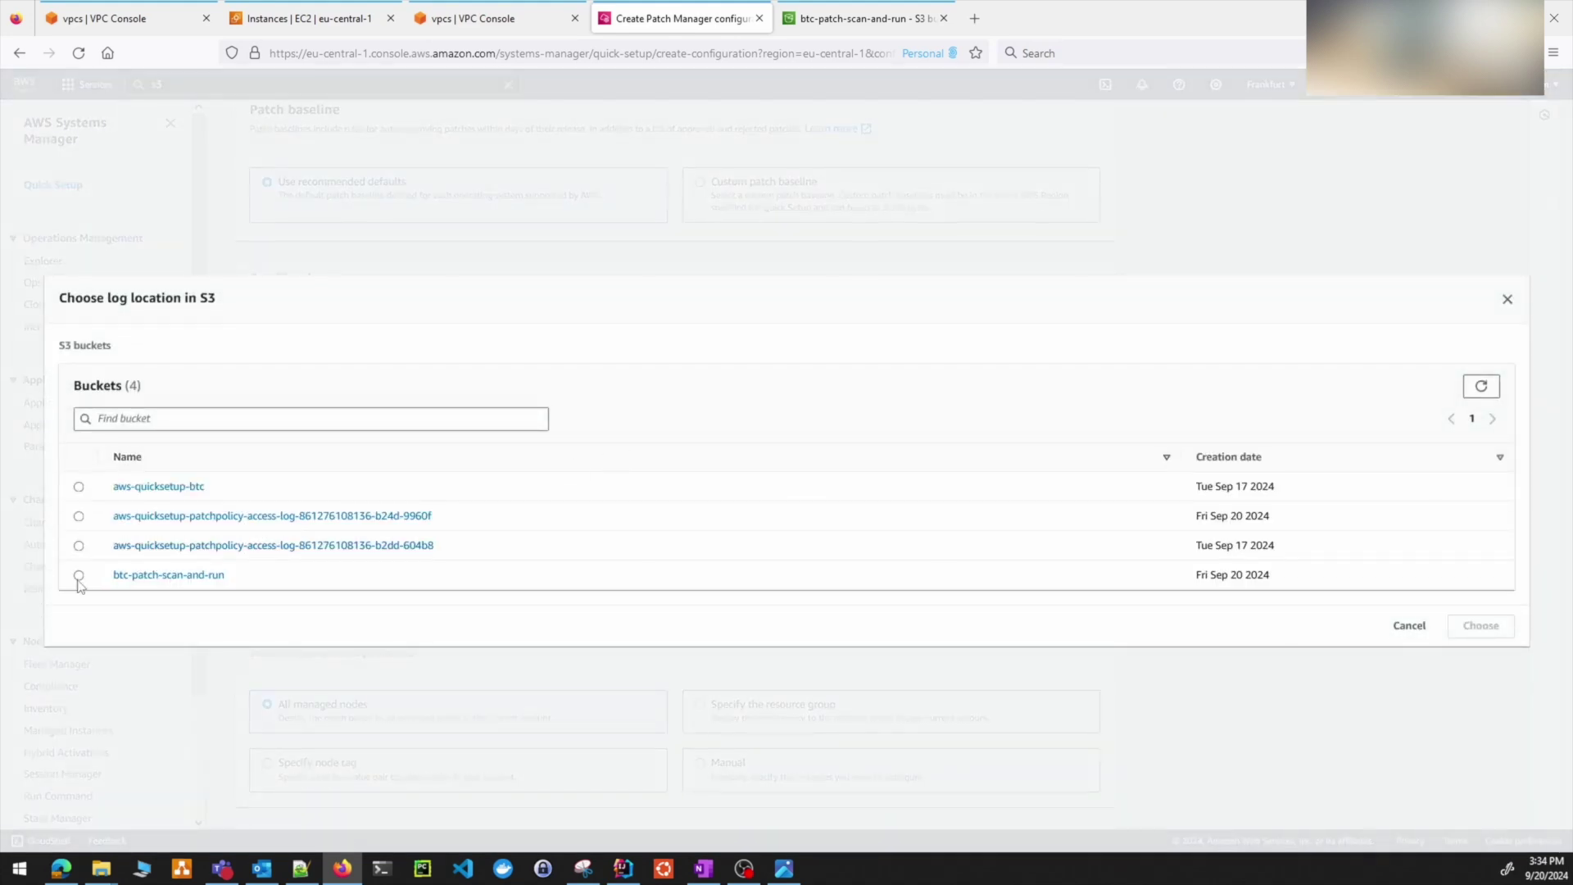
pyautogui.click(78, 576)
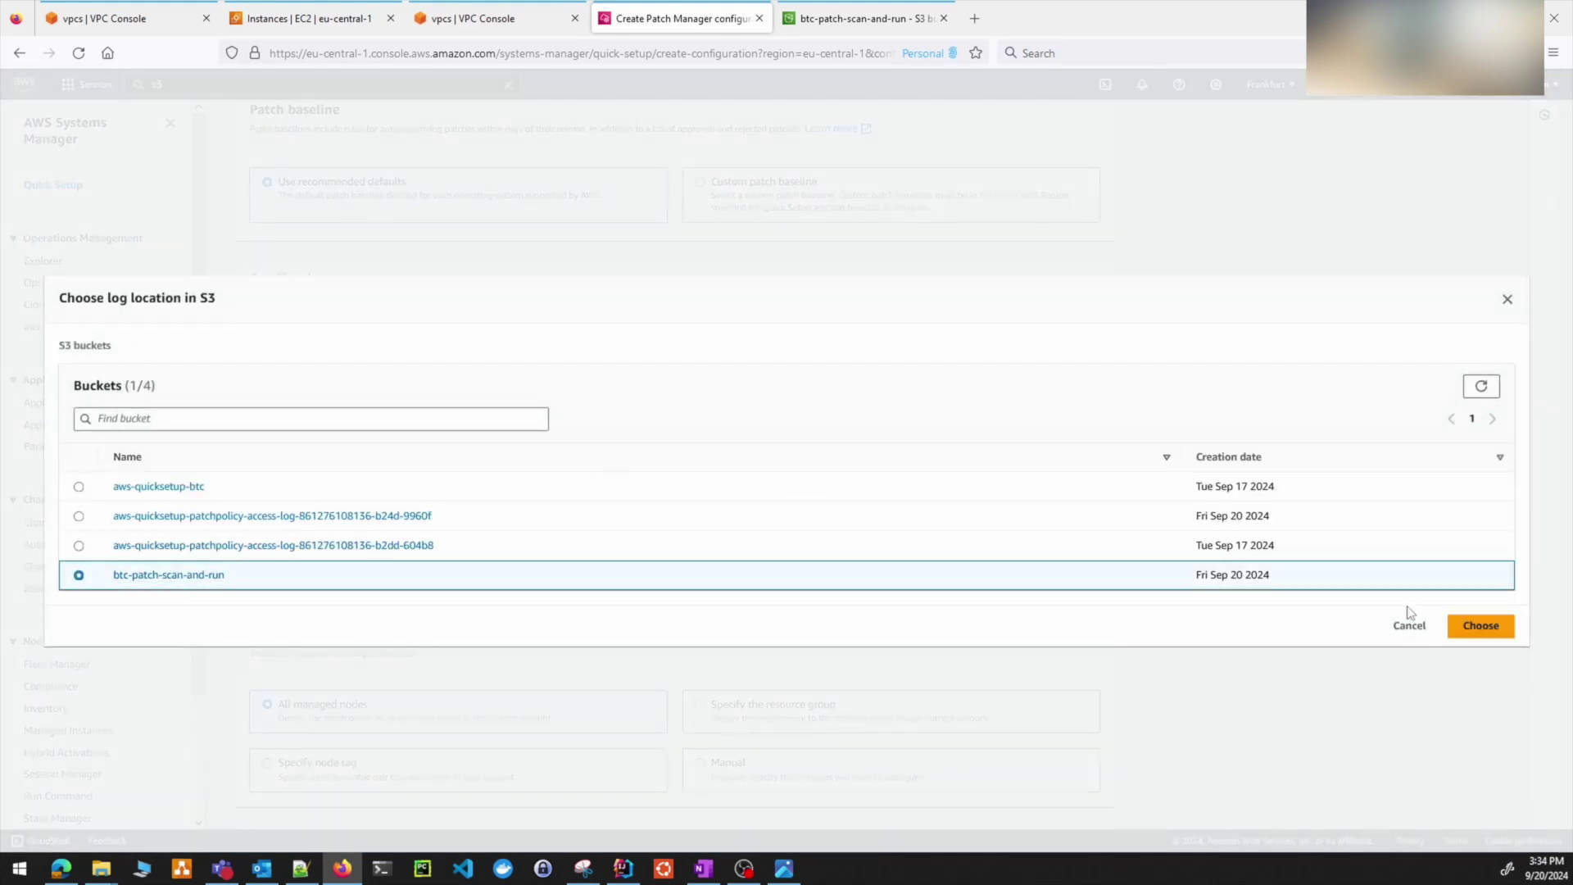
pyautogui.click(1475, 628)
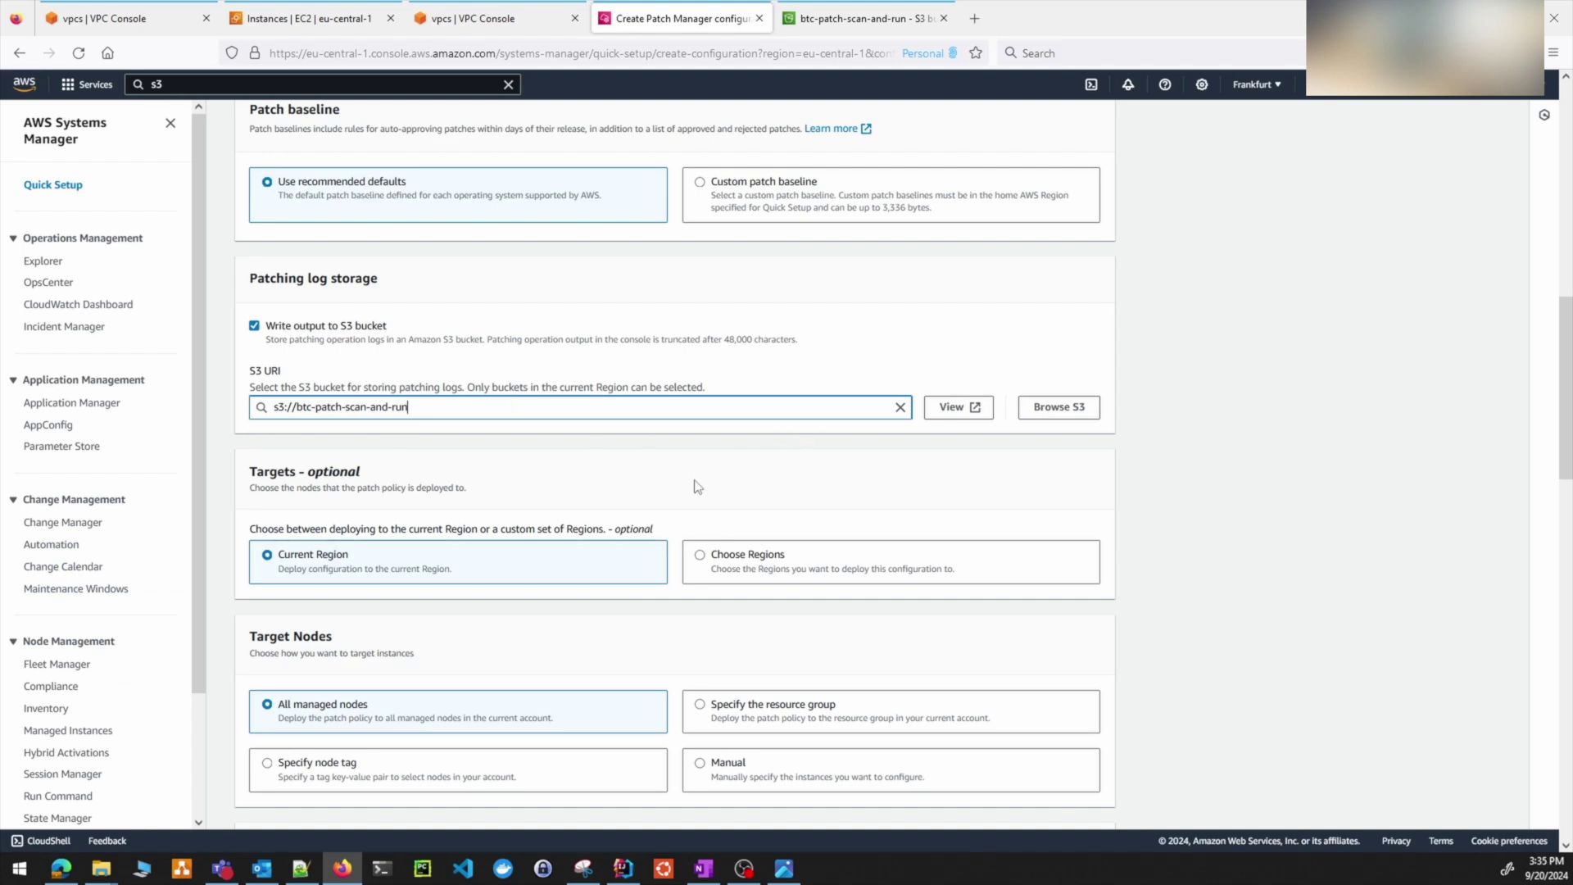
# - Set the log storage URI to s3://btc-patch-scan-and-run/, view the linked bucket and return to the patch policy configuration
pyautogui.click(970, 407)
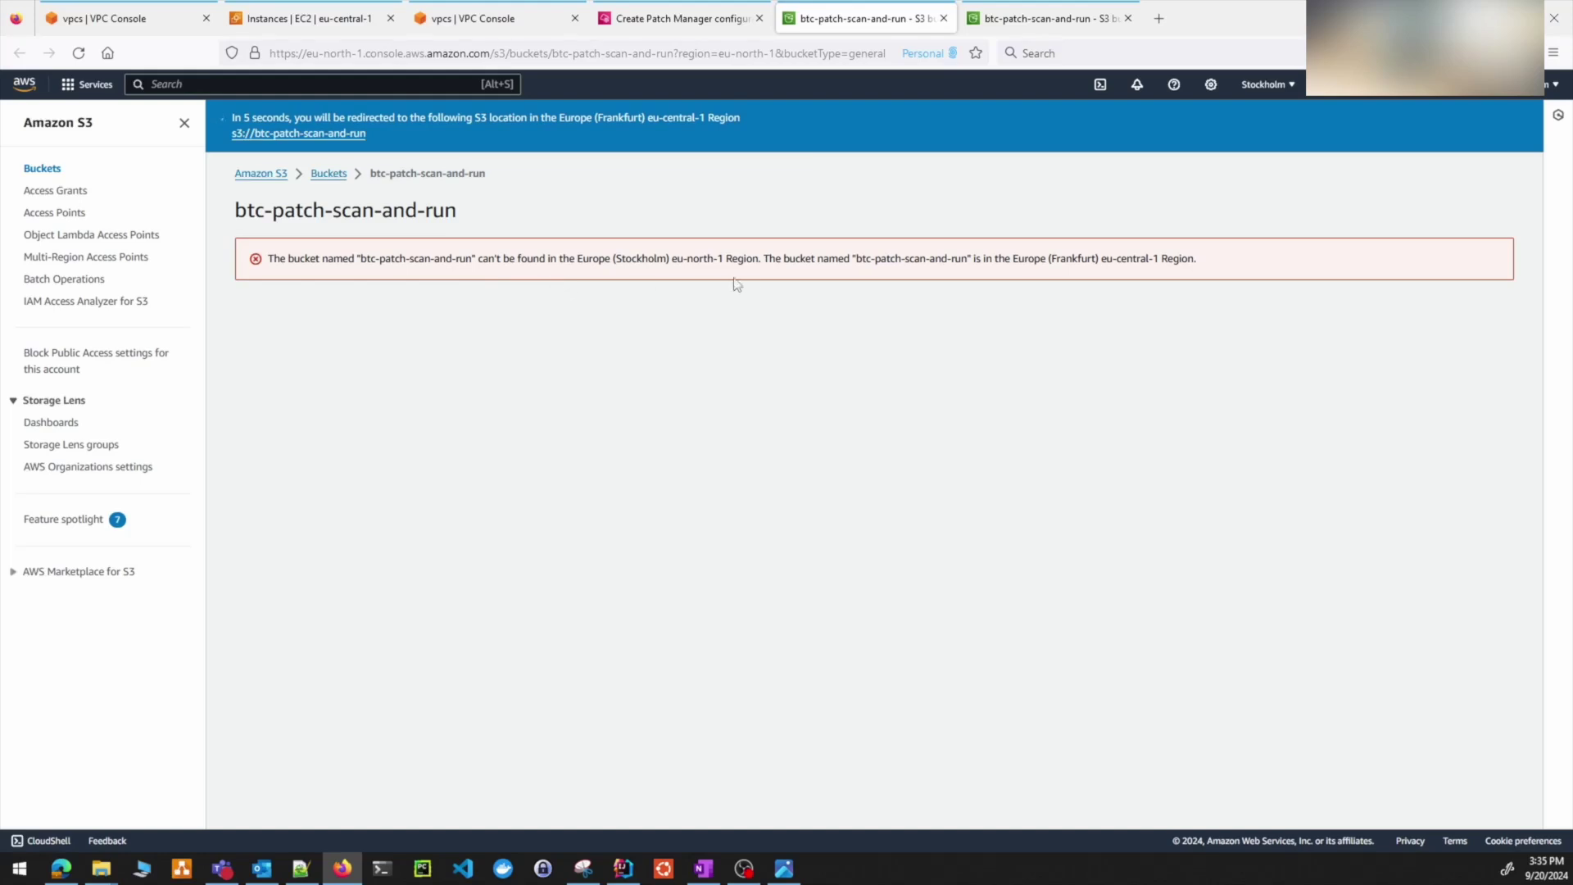
pyautogui.click(944, 18)
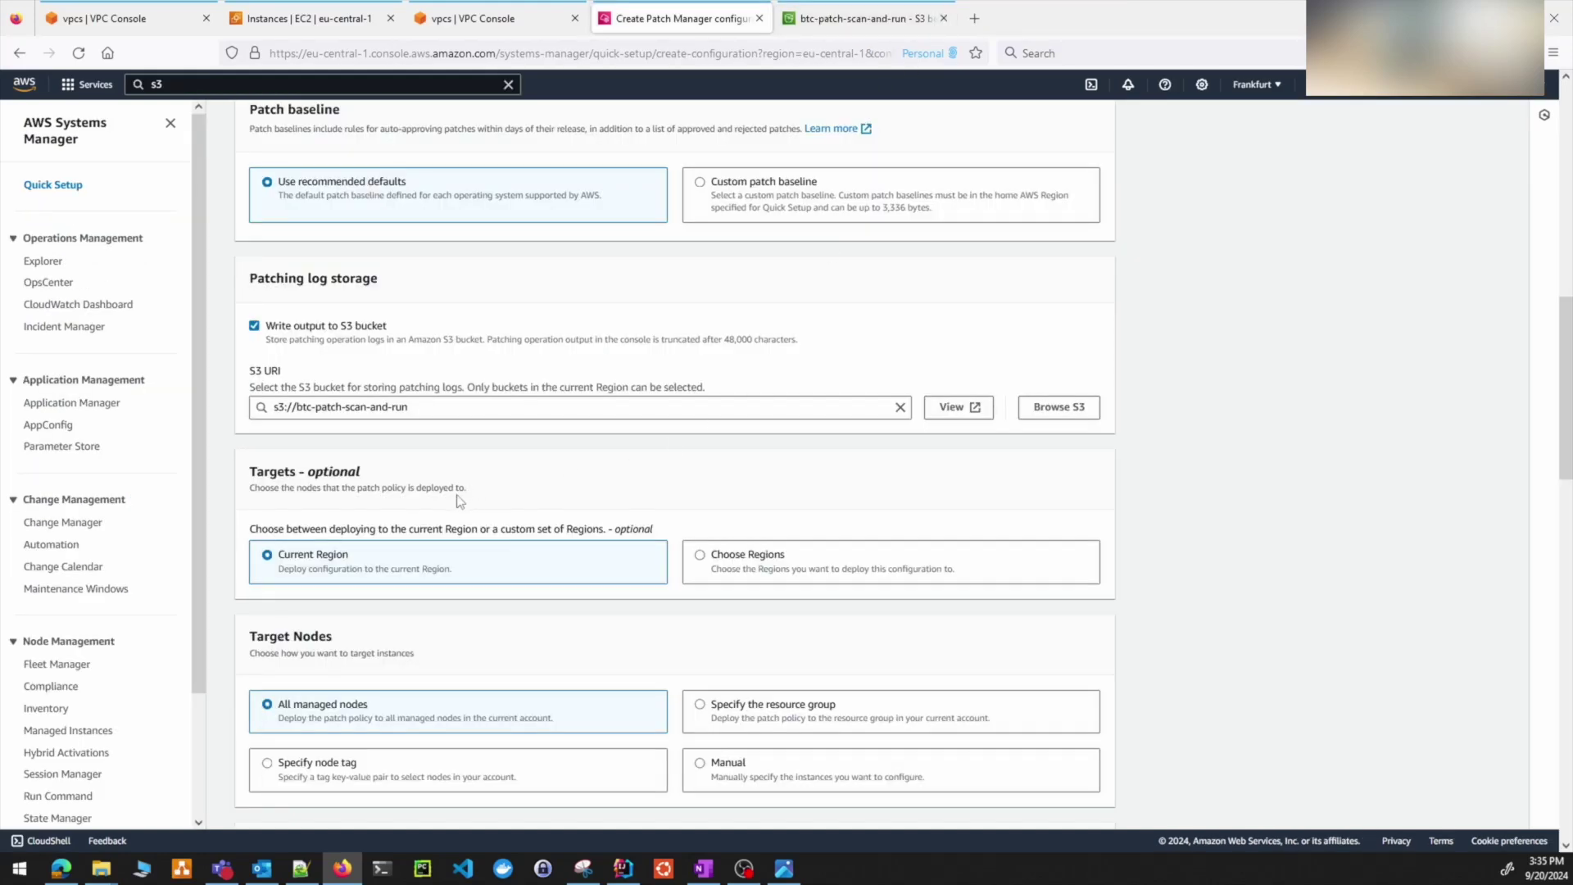
pyautogui.click(527, 403)
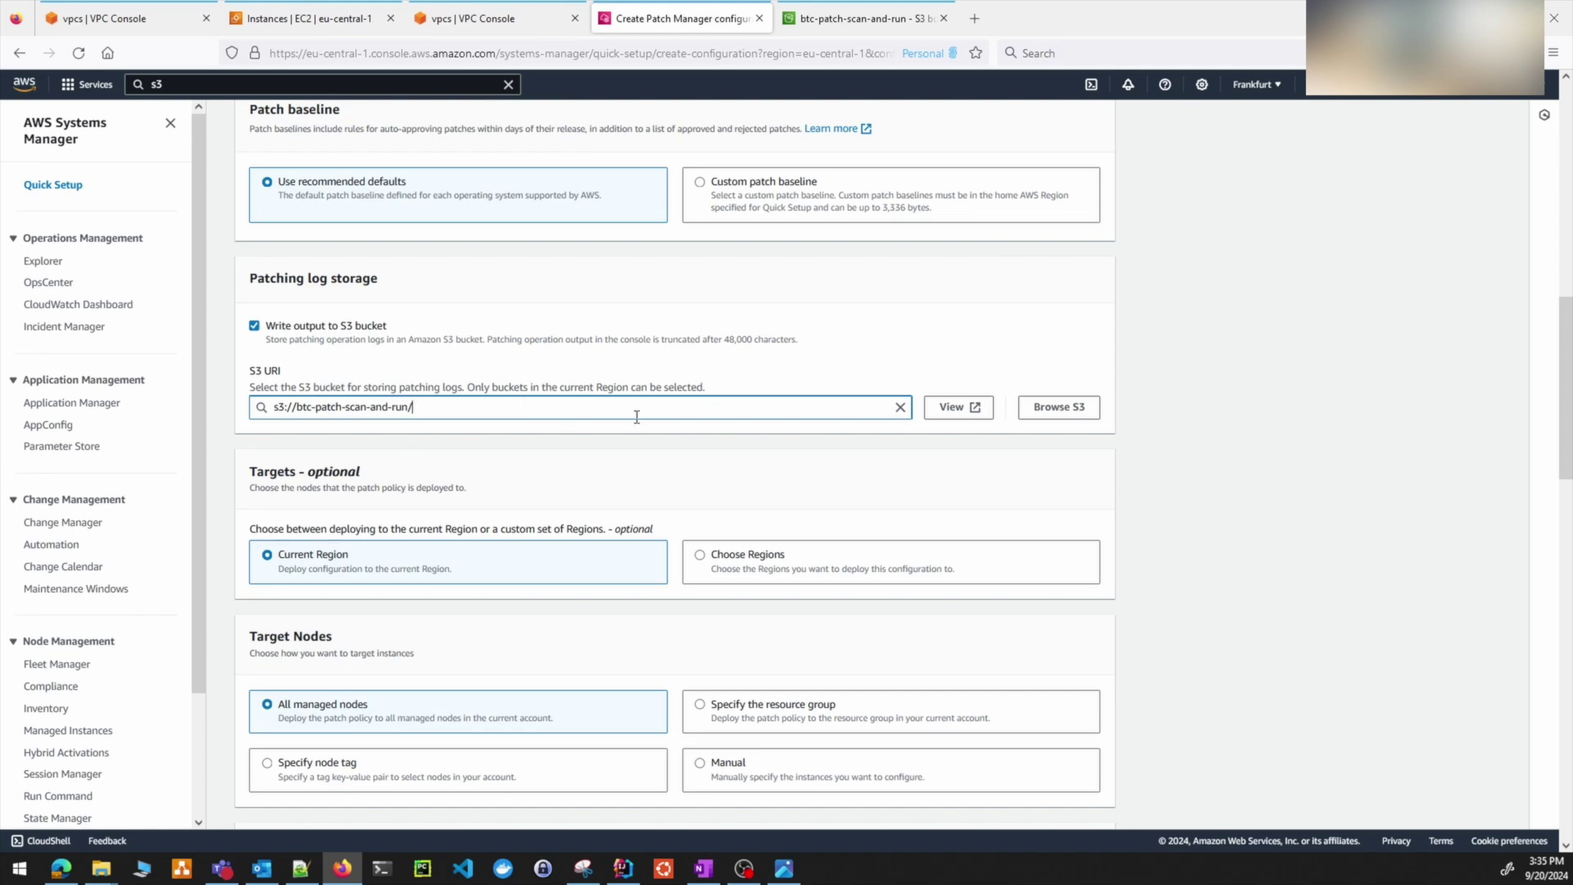
pyautogui.click(951, 407)
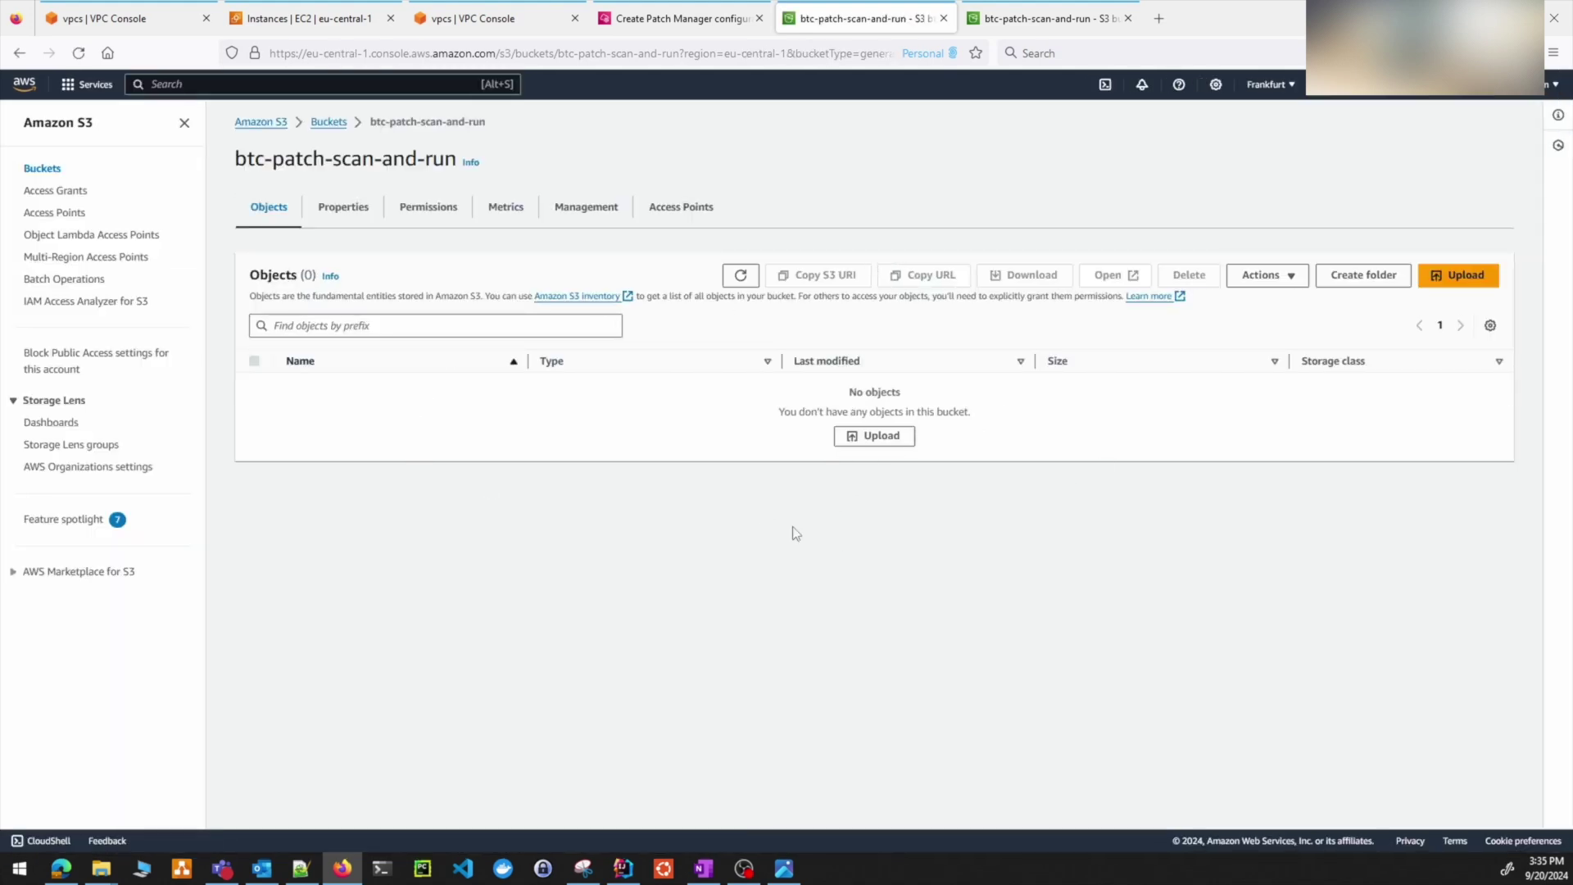
pyautogui.click(684, 18)
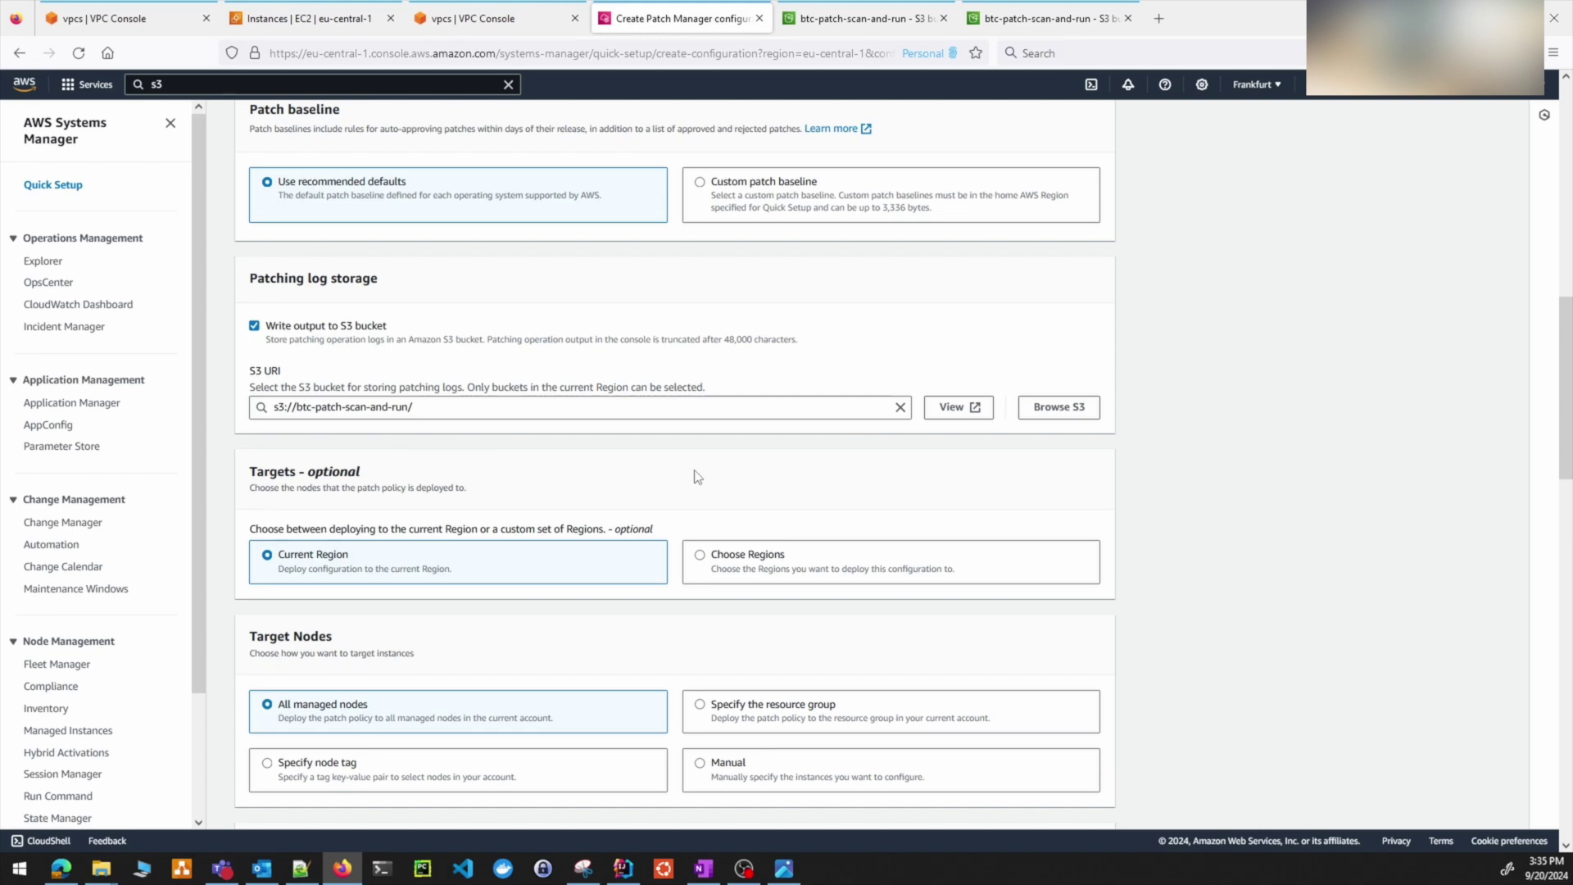
# - Examine the selectable target Regions for the patch policy and set the target back to the current Region
pyautogui.scroll(-3, 698, 477)
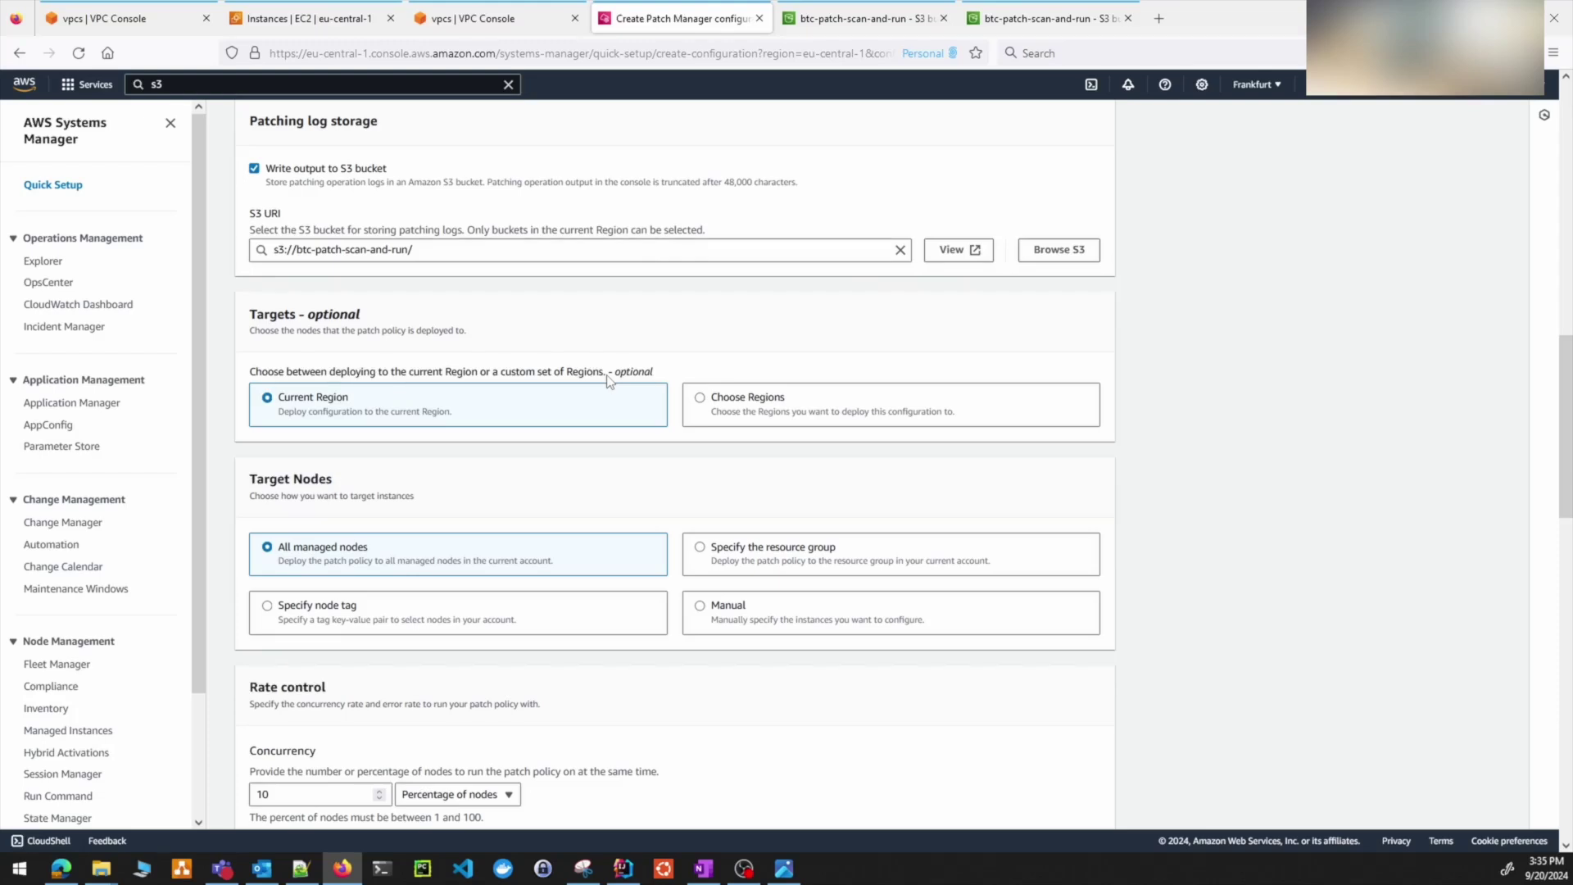
pyautogui.click(756, 400)
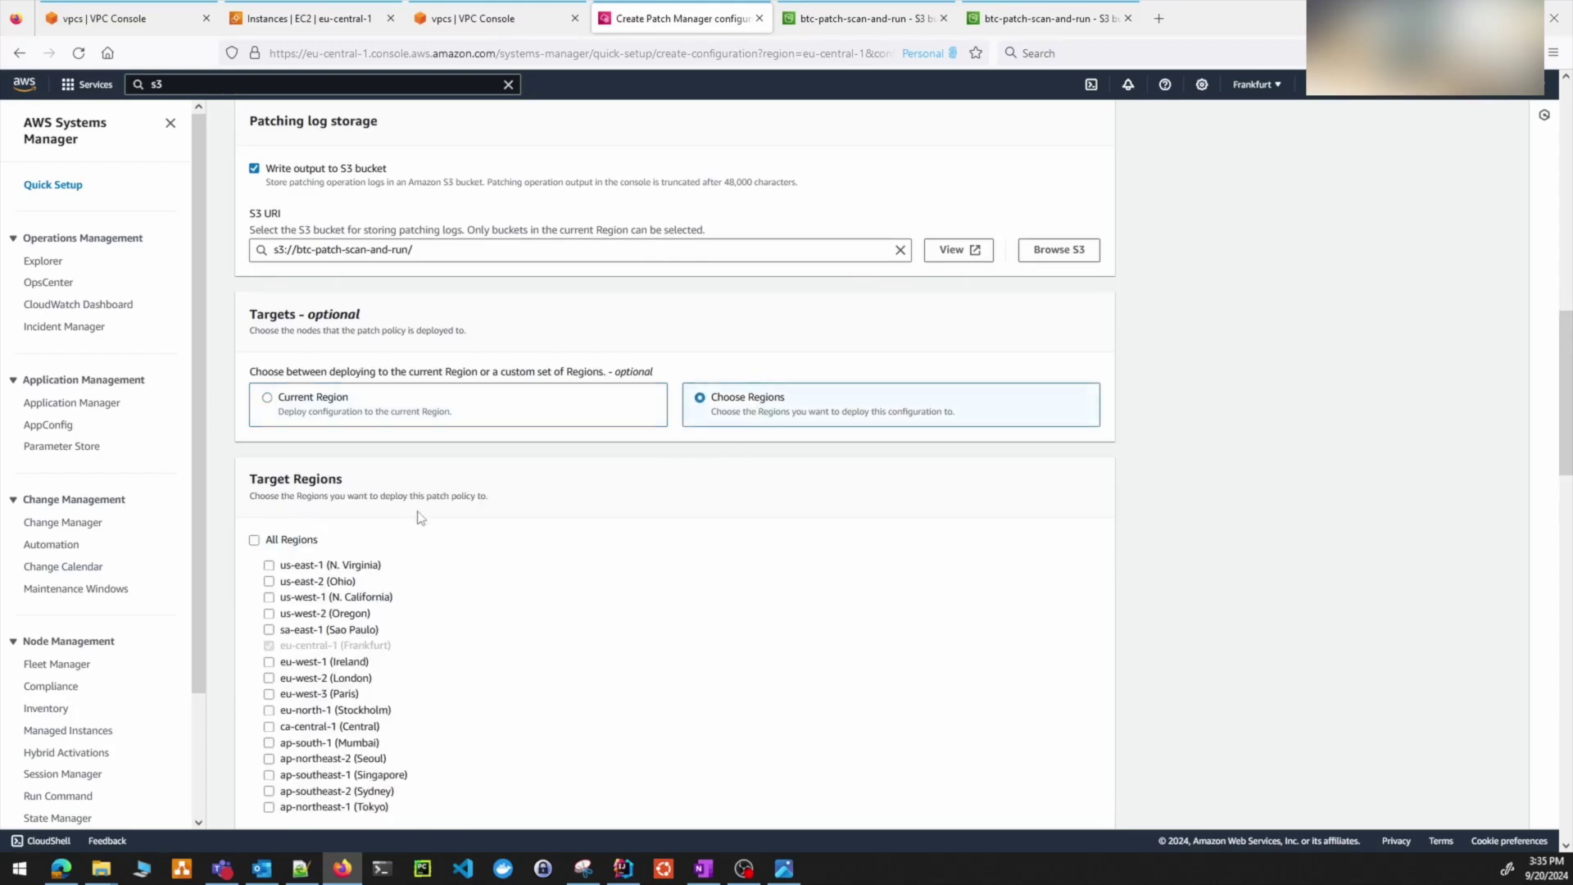
pyautogui.scroll(-3, 369, 537)
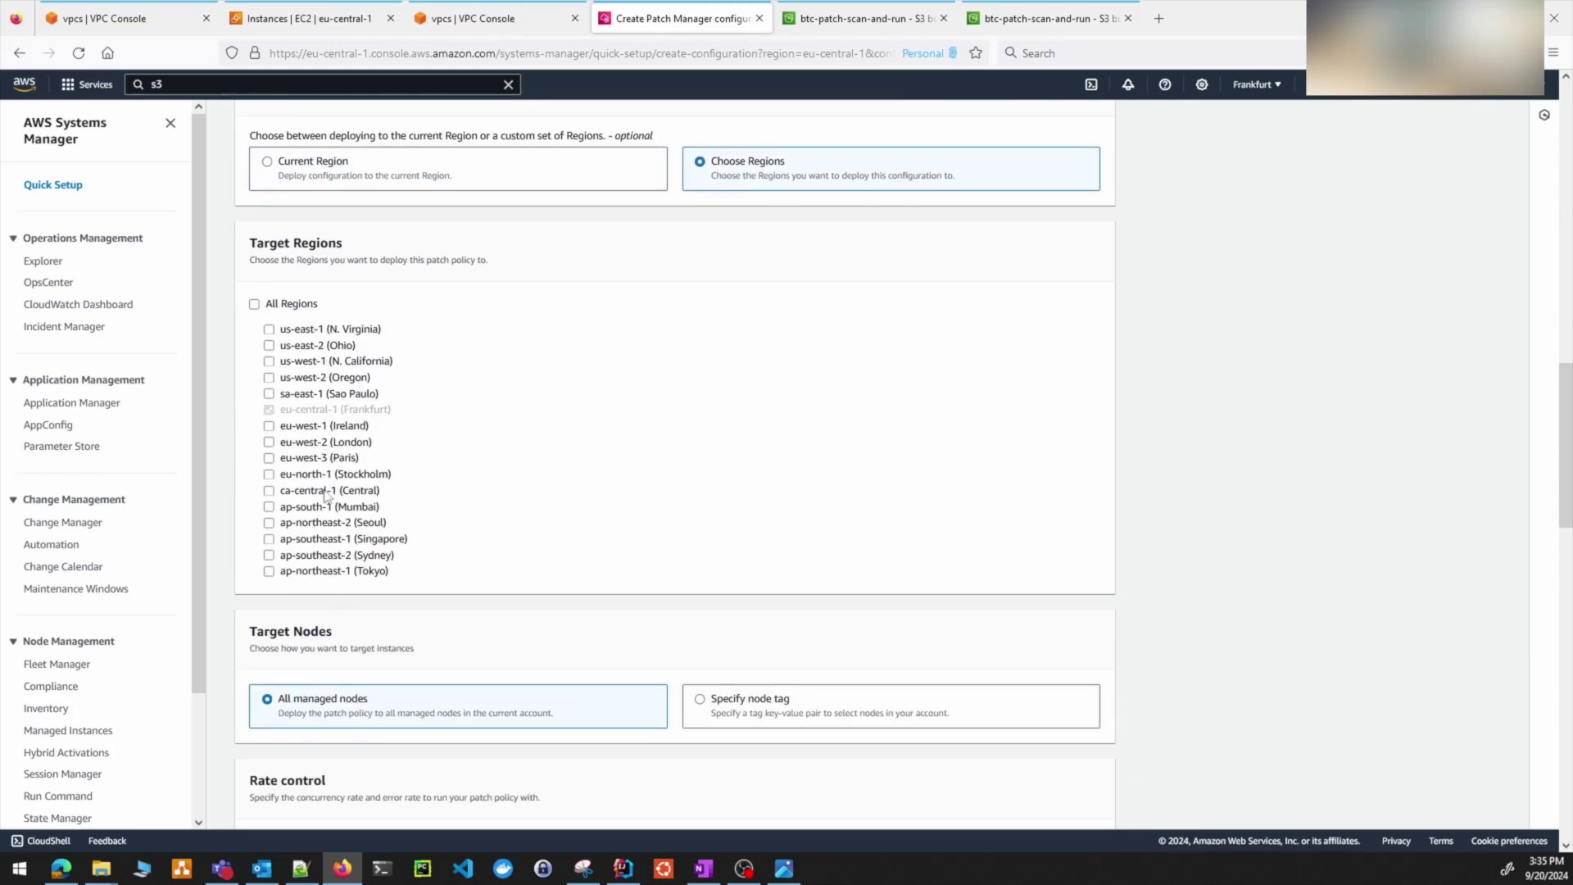
pyautogui.click(307, 170)
pyautogui.scroll(4, 631, 393)
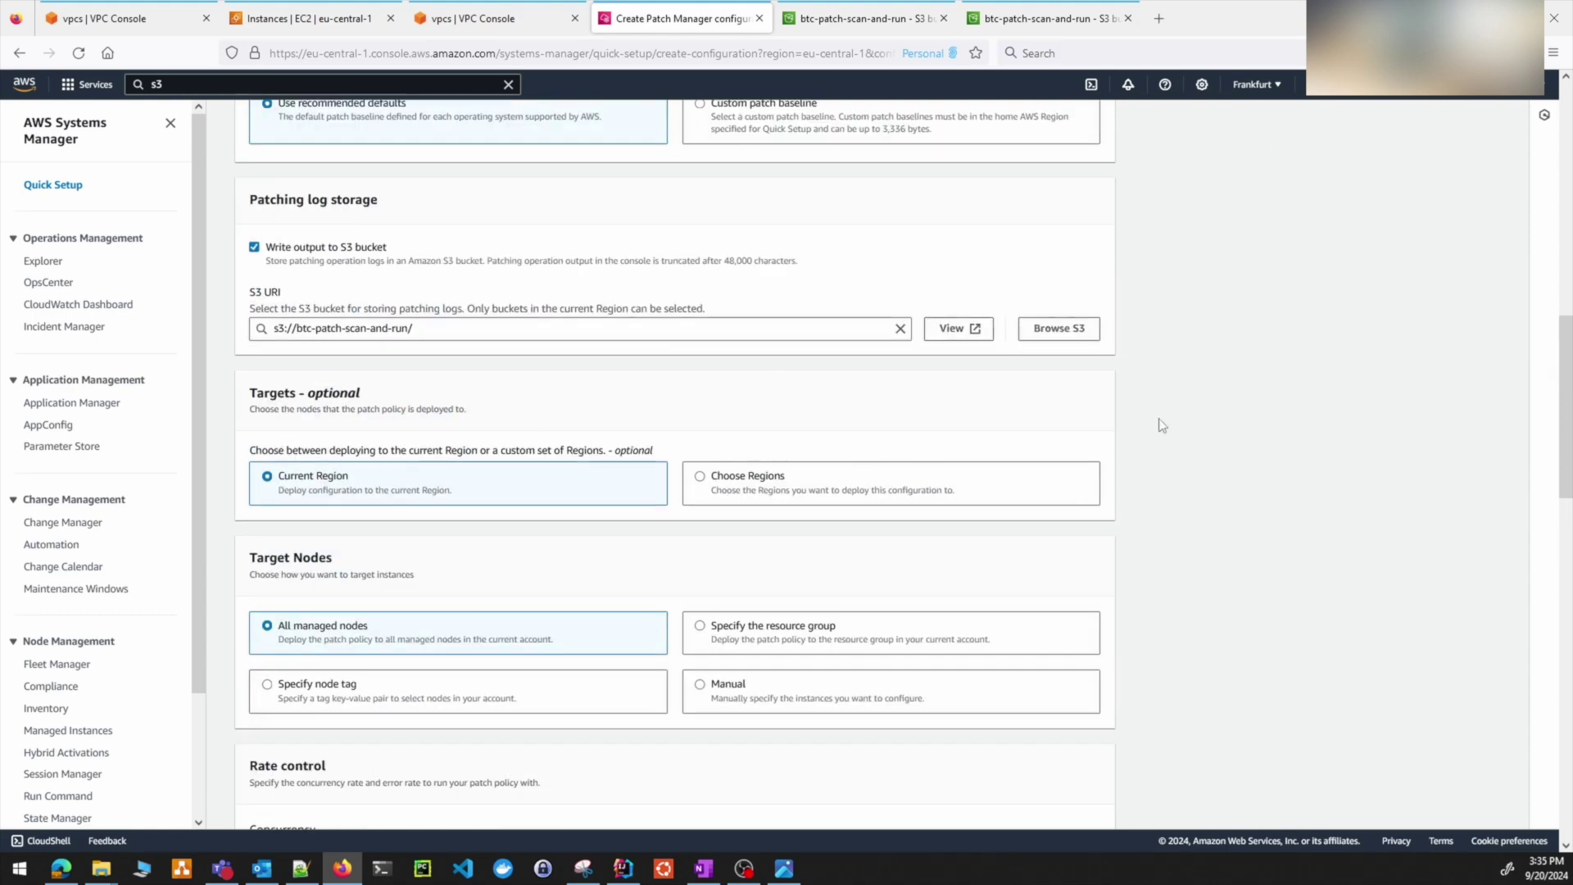
# - Set the patch policy's target nodes to manual instance selection
pyautogui.scroll(-2, 313, 575)
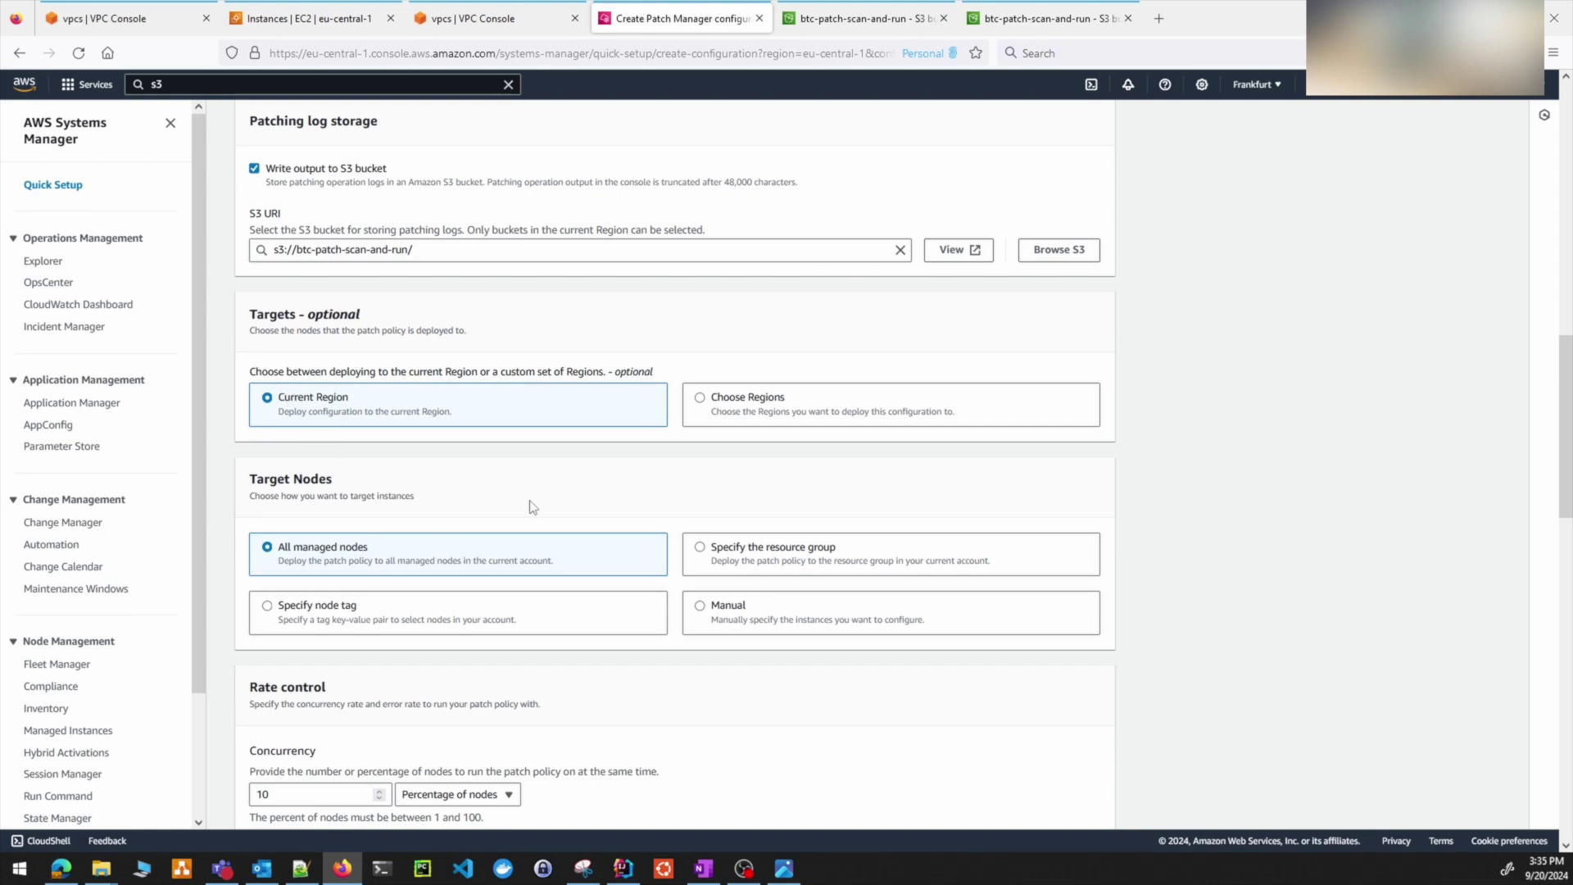
pyautogui.scroll(-1, 531, 507)
pyautogui.scroll(-3, 531, 506)
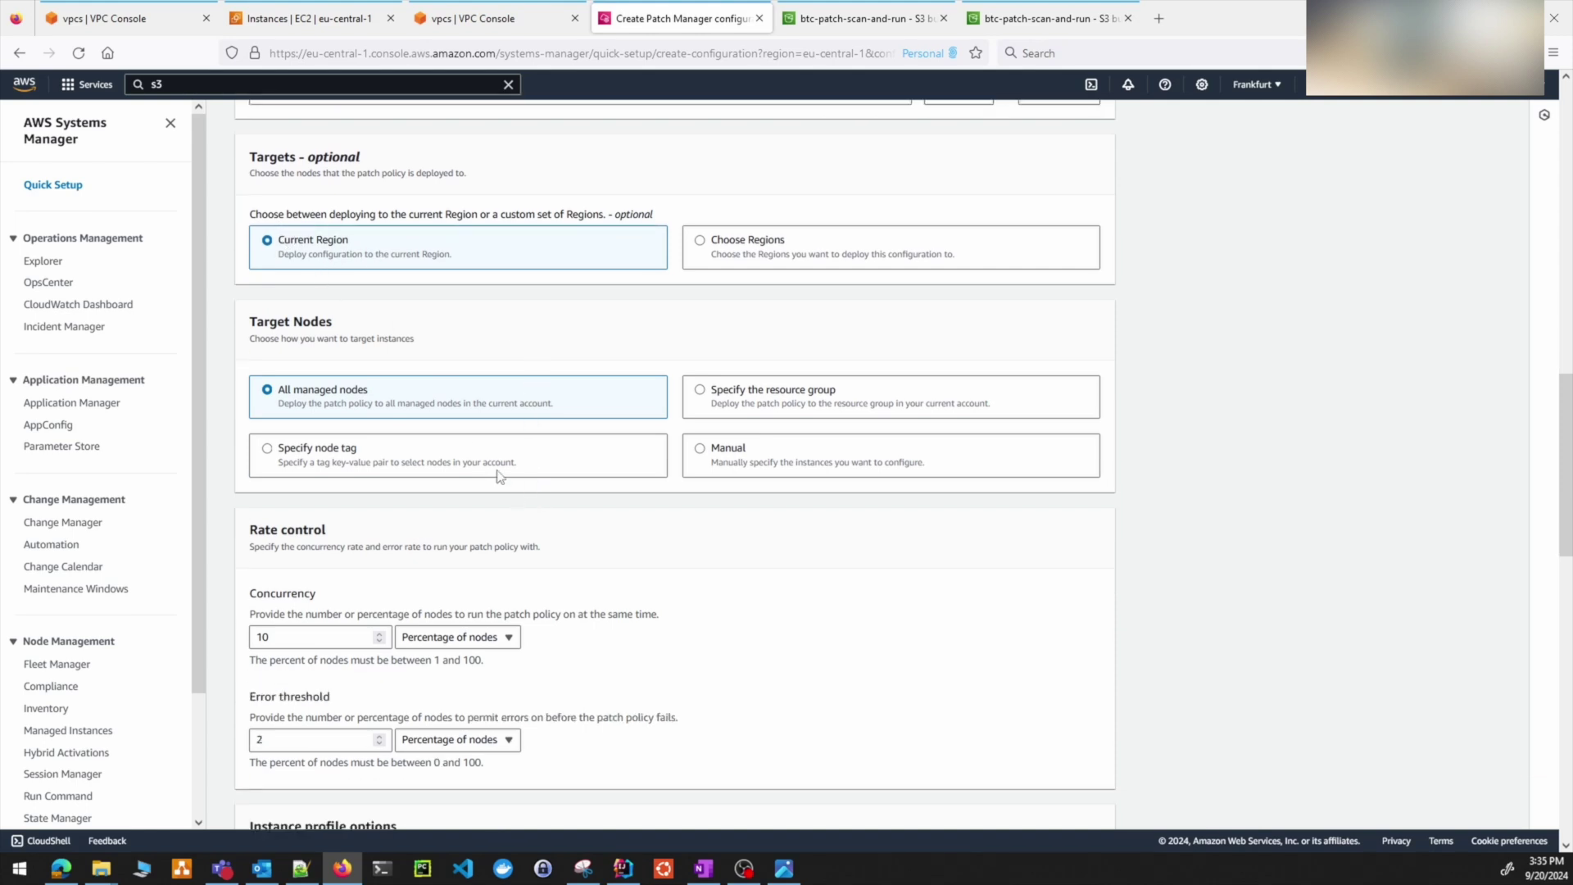
pyautogui.moveTo(245, 328); pyautogui.dragTo(438, 332)
pyautogui.click(463, 333)
pyautogui.click(707, 451)
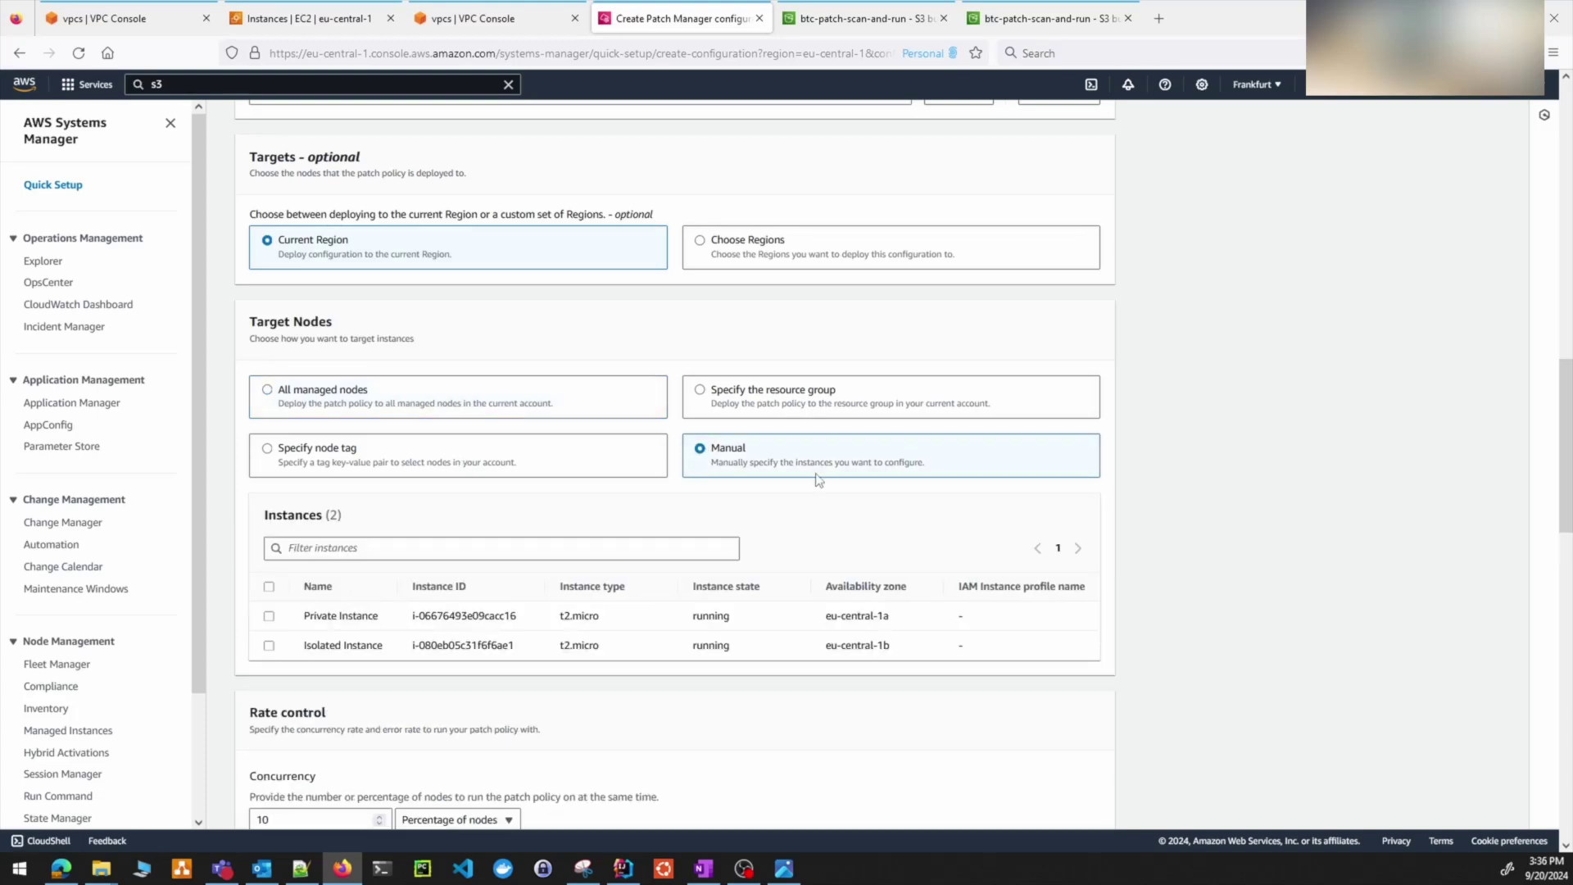
# - Select the Private Instance and Isolated Instance as manual targets, and switch the patch policy's target nodes to all managed nodes
pyautogui.click(269, 616)
pyautogui.click(270, 646)
pyautogui.click(384, 396)
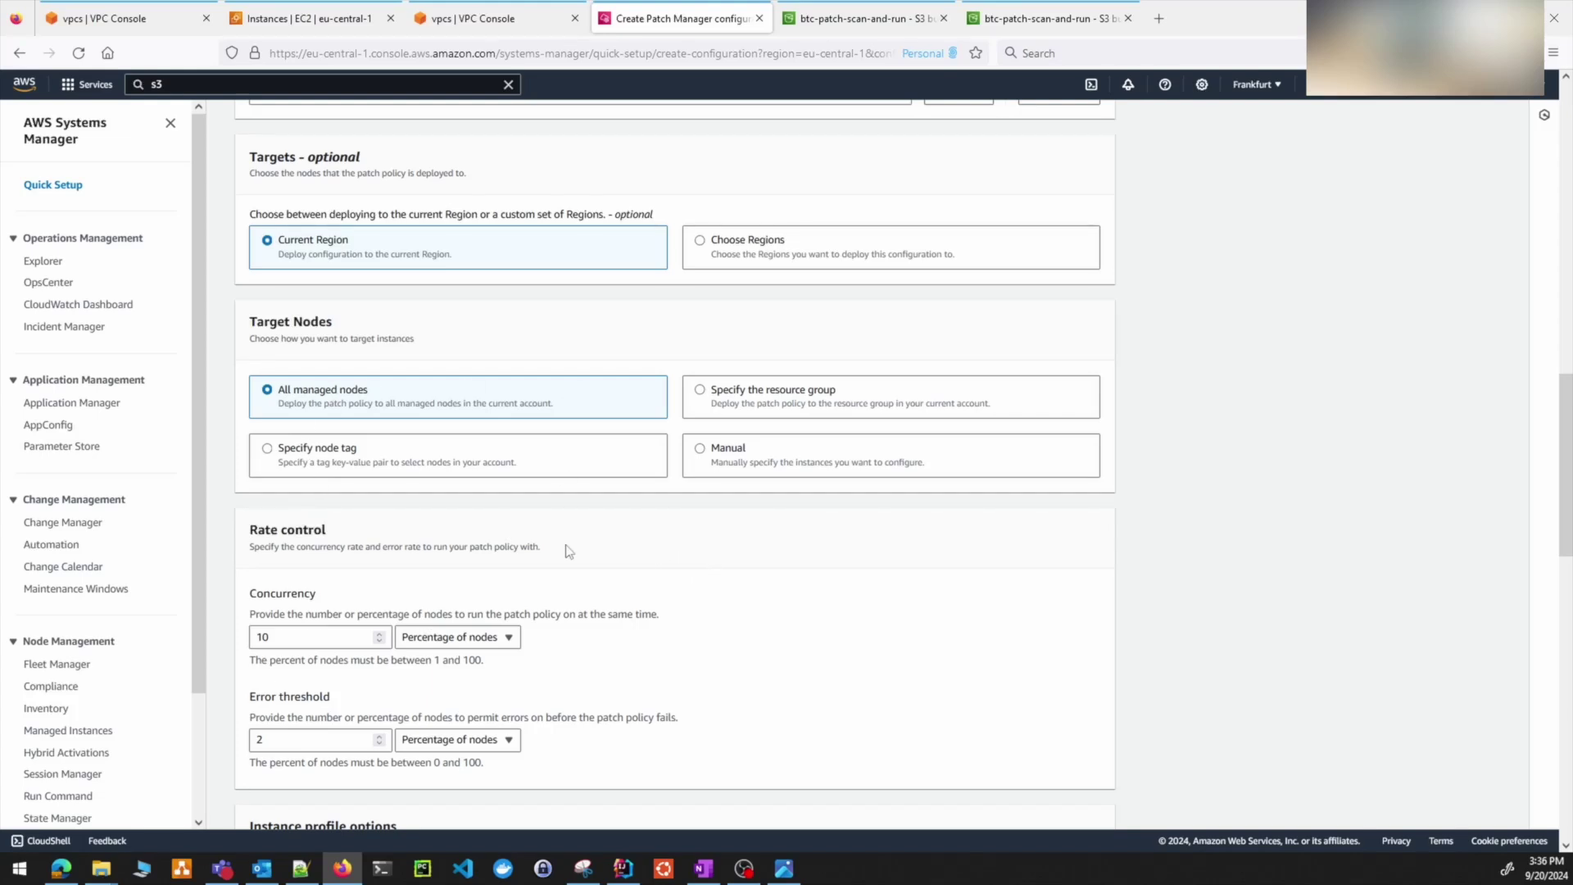
# - Enable adding the required IAM policies to existing instance profiles attached to the instances, and examine which policies this attaches
pyautogui.scroll(-1, 569, 551)
pyautogui.scroll(-3, 568, 551)
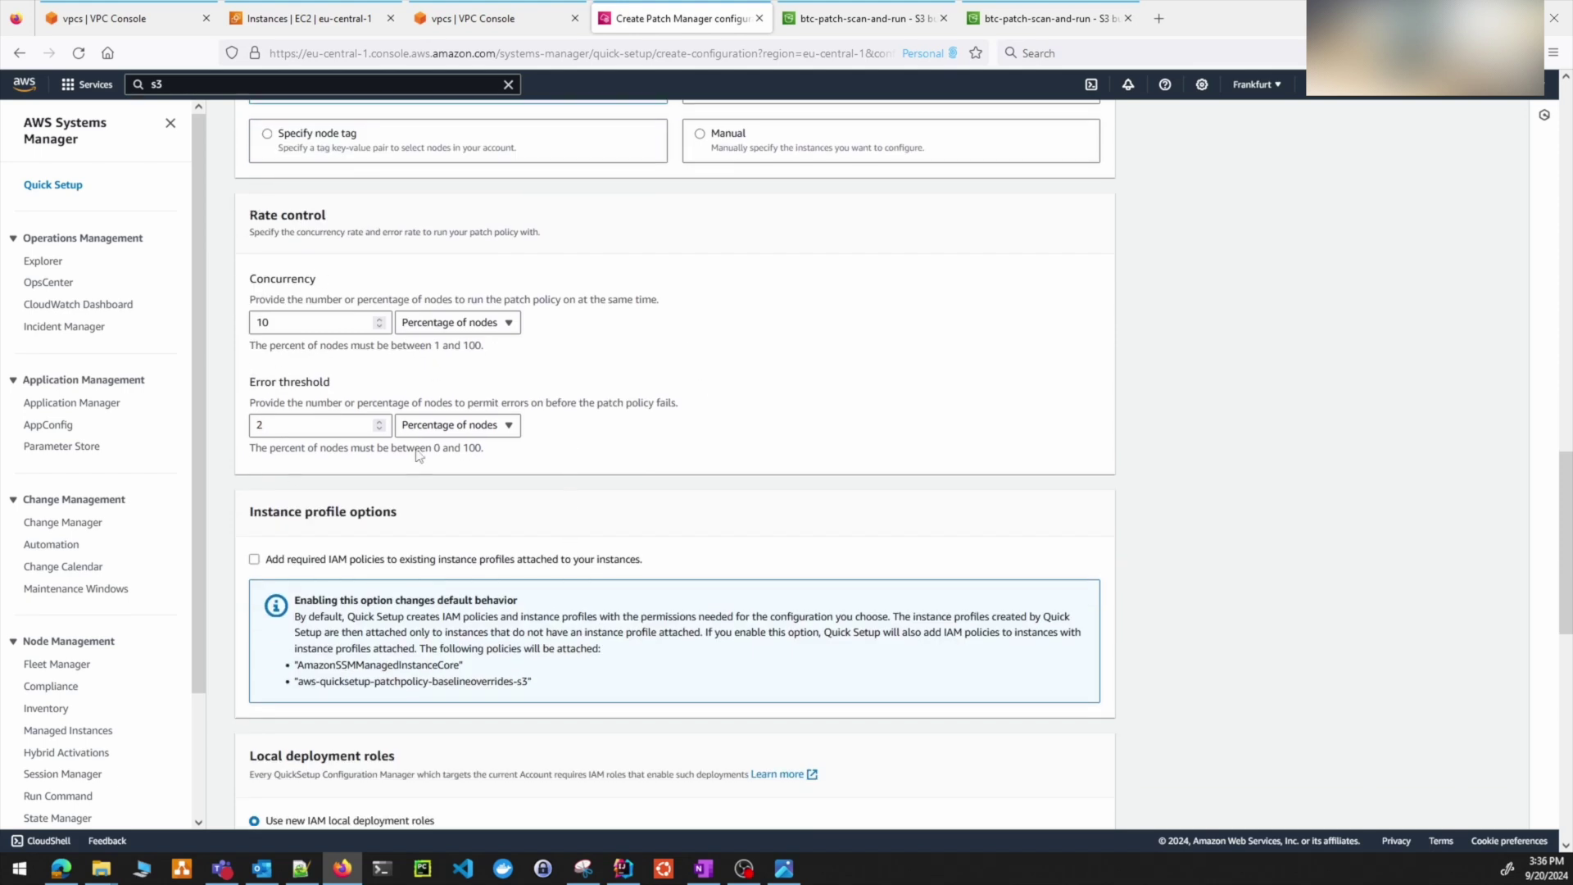
pyautogui.scroll(-1, 760, 370)
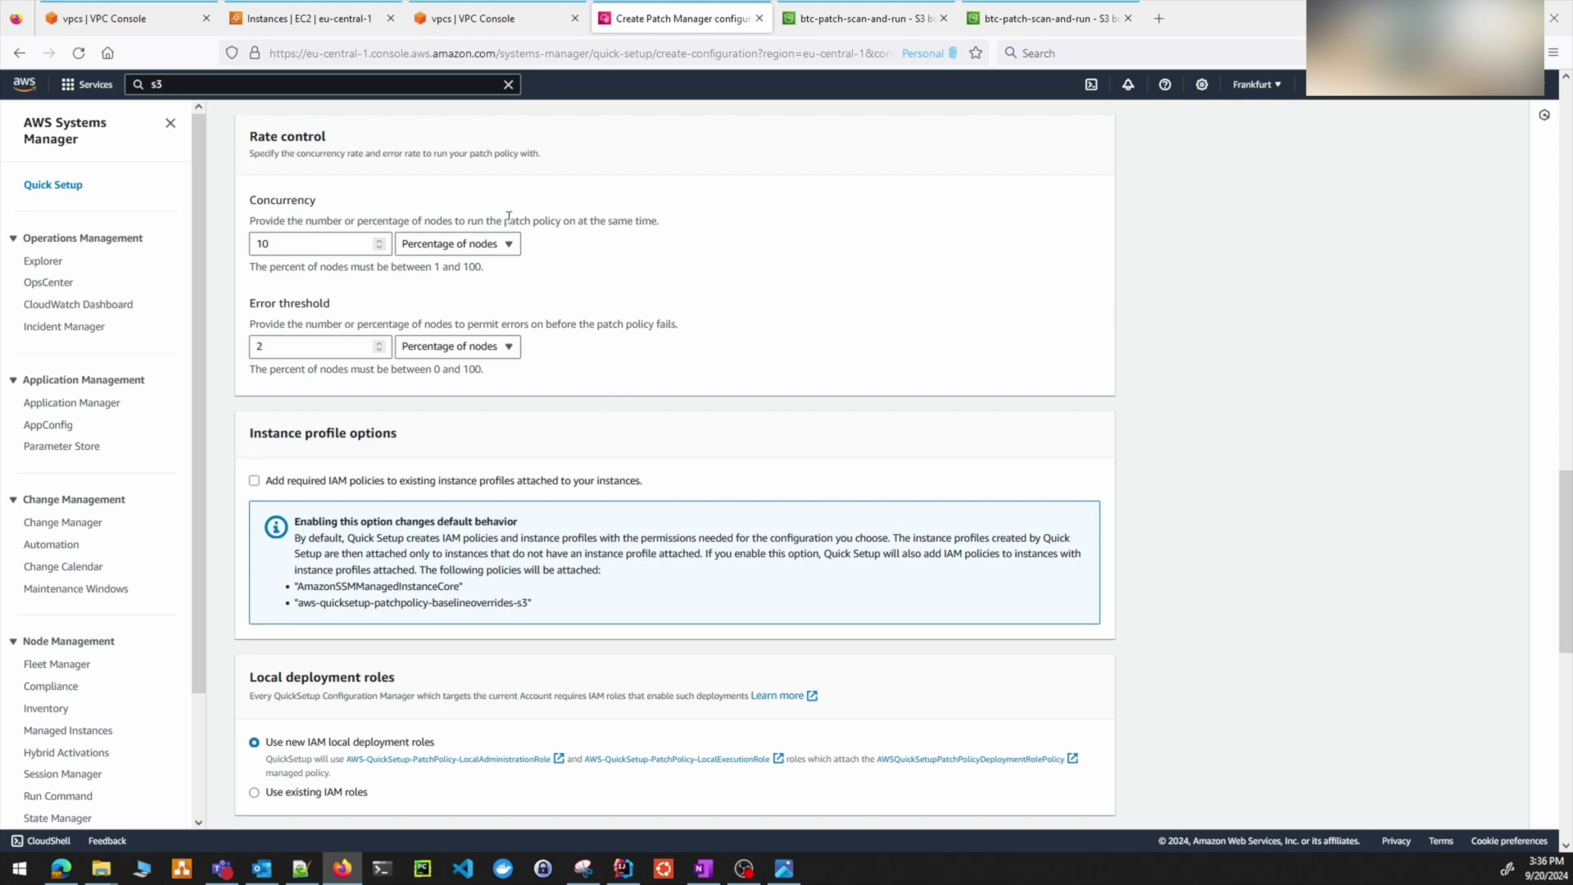
pyautogui.scroll(-2, 667, 321)
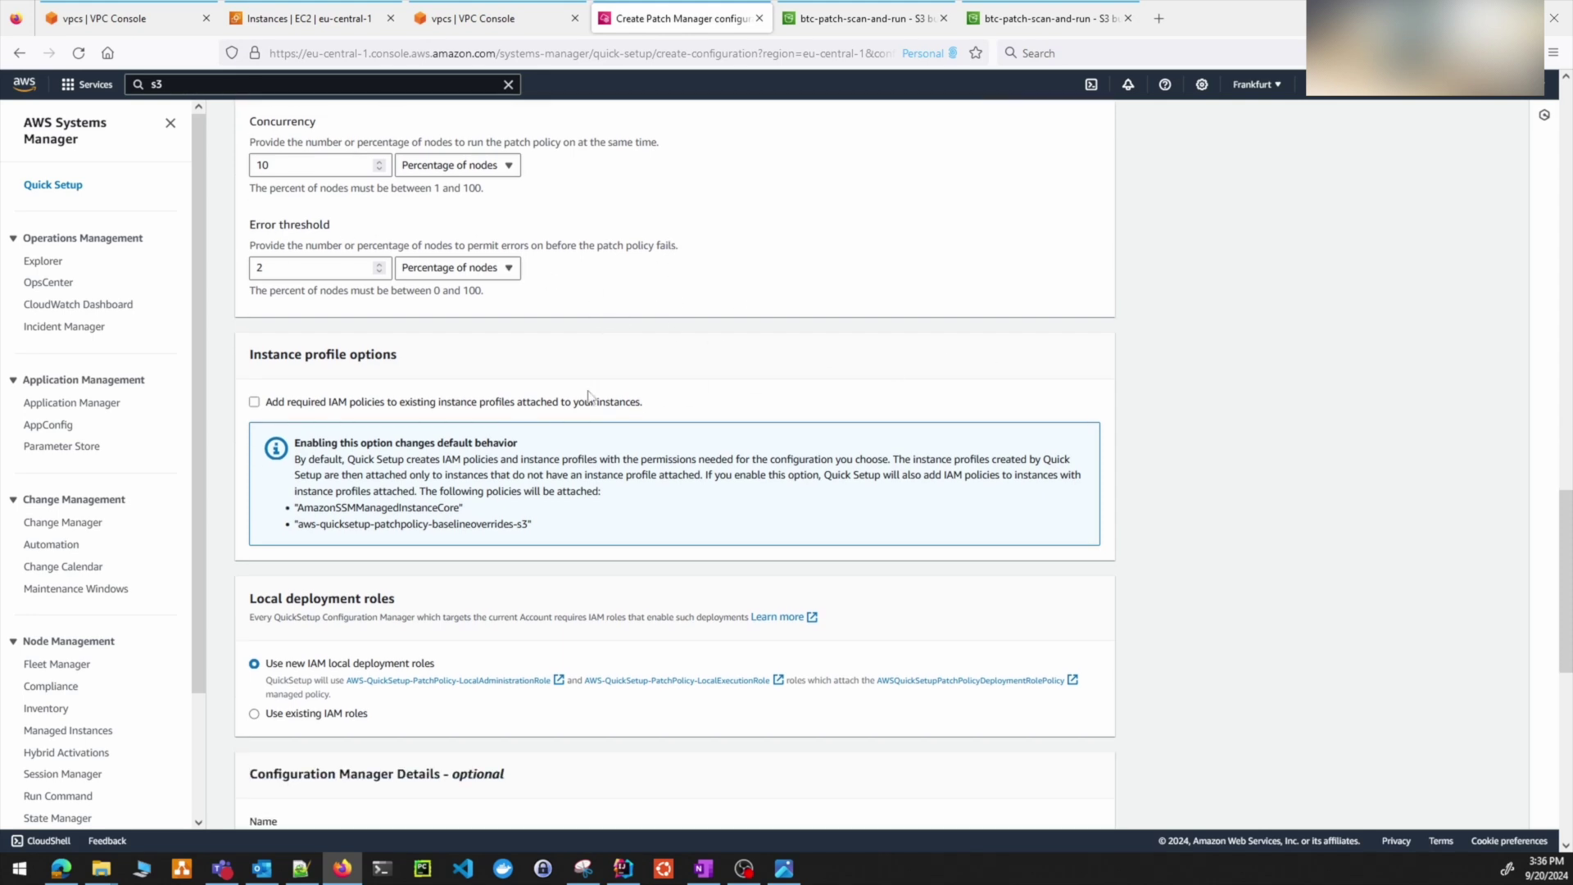
pyautogui.moveTo(249, 358); pyautogui.dragTo(470, 363)
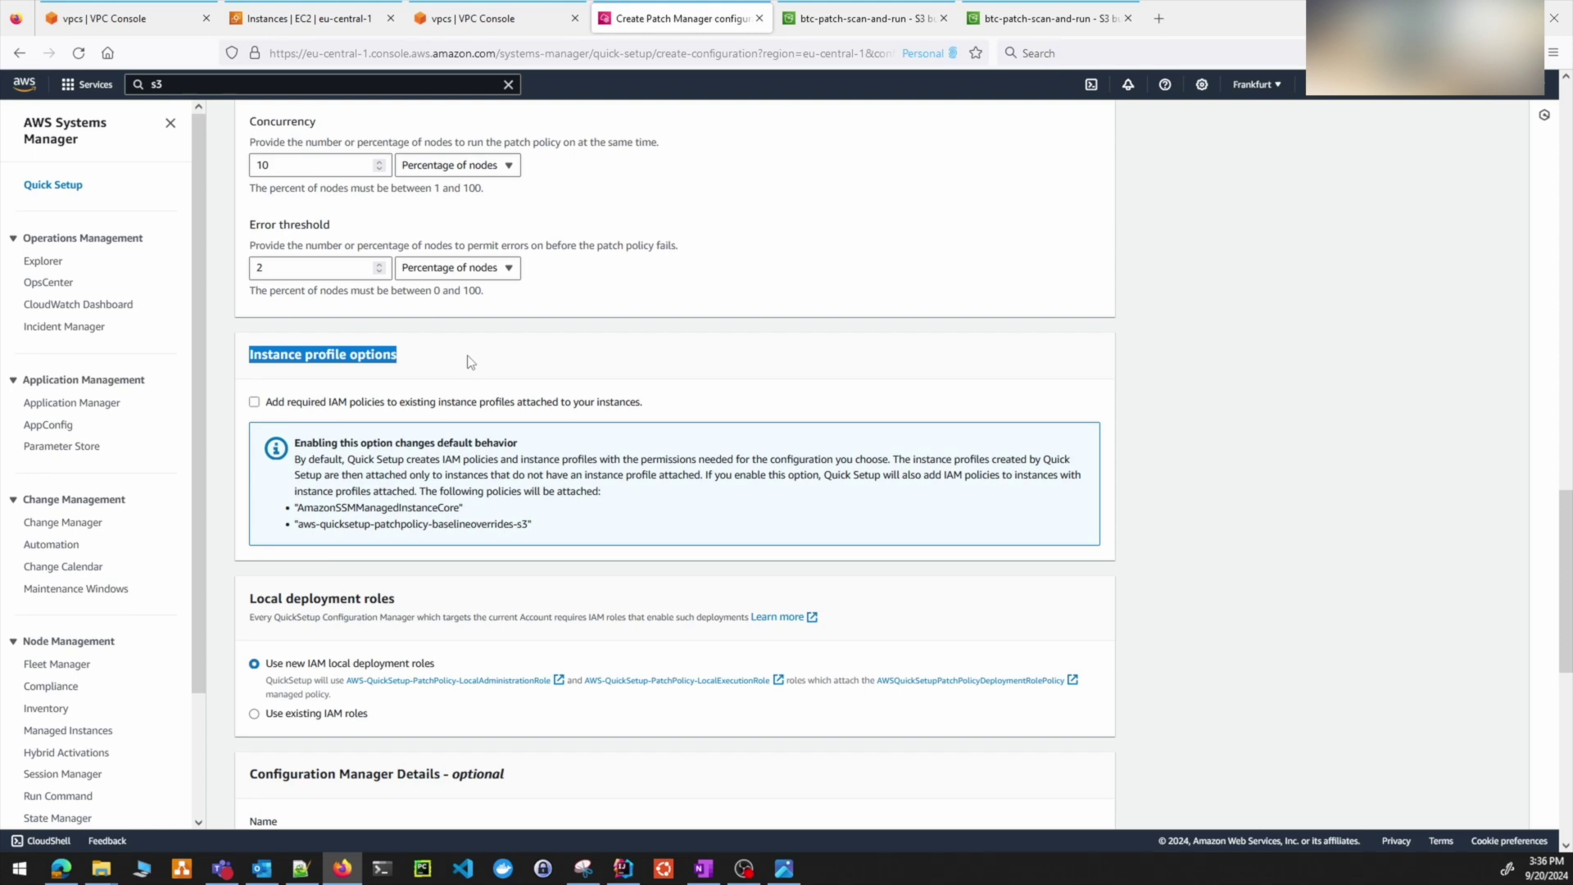
pyautogui.click(303, 403)
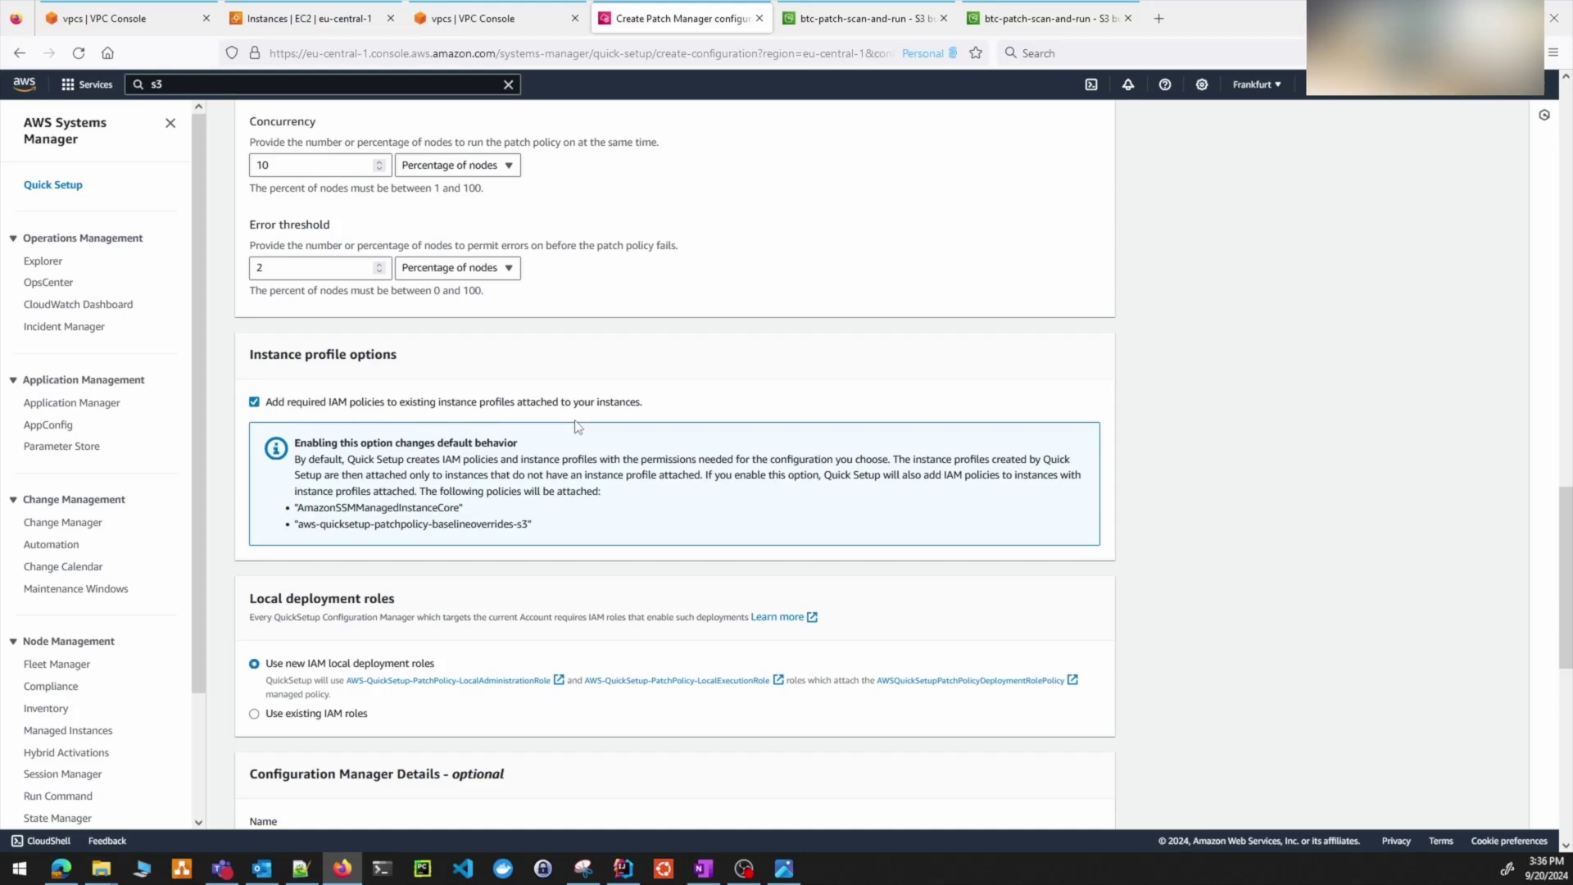
pyautogui.moveTo(300, 507); pyautogui.dragTo(465, 510)
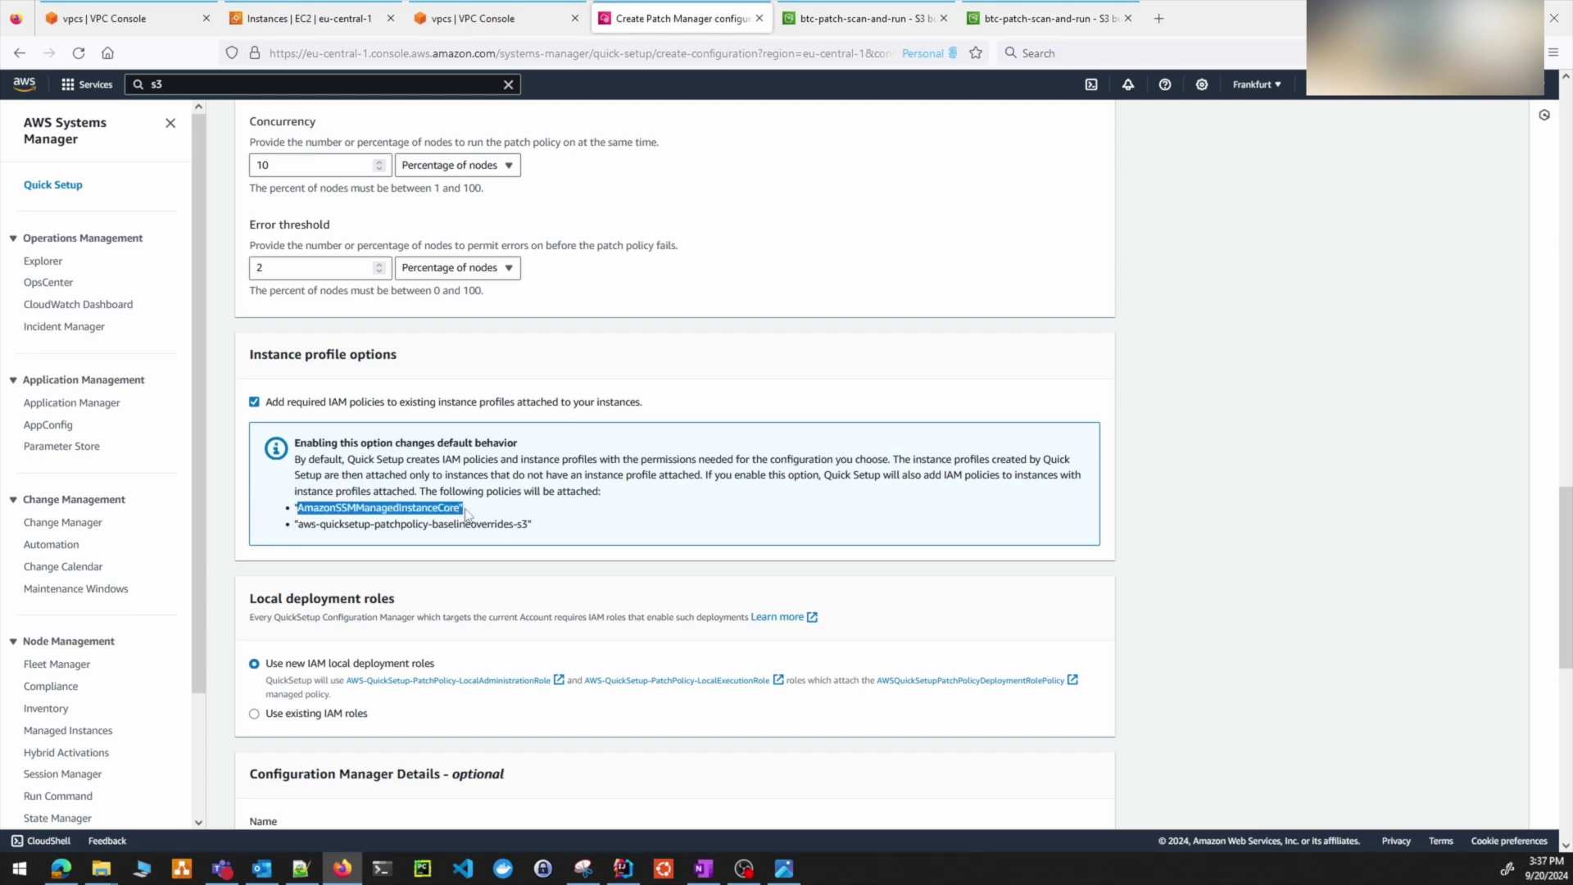
pyautogui.click(301, 528)
pyautogui.keyDown('shift'); pyautogui.click(527, 524); pyautogui.keyUp('shift')
pyautogui.click(701, 526)
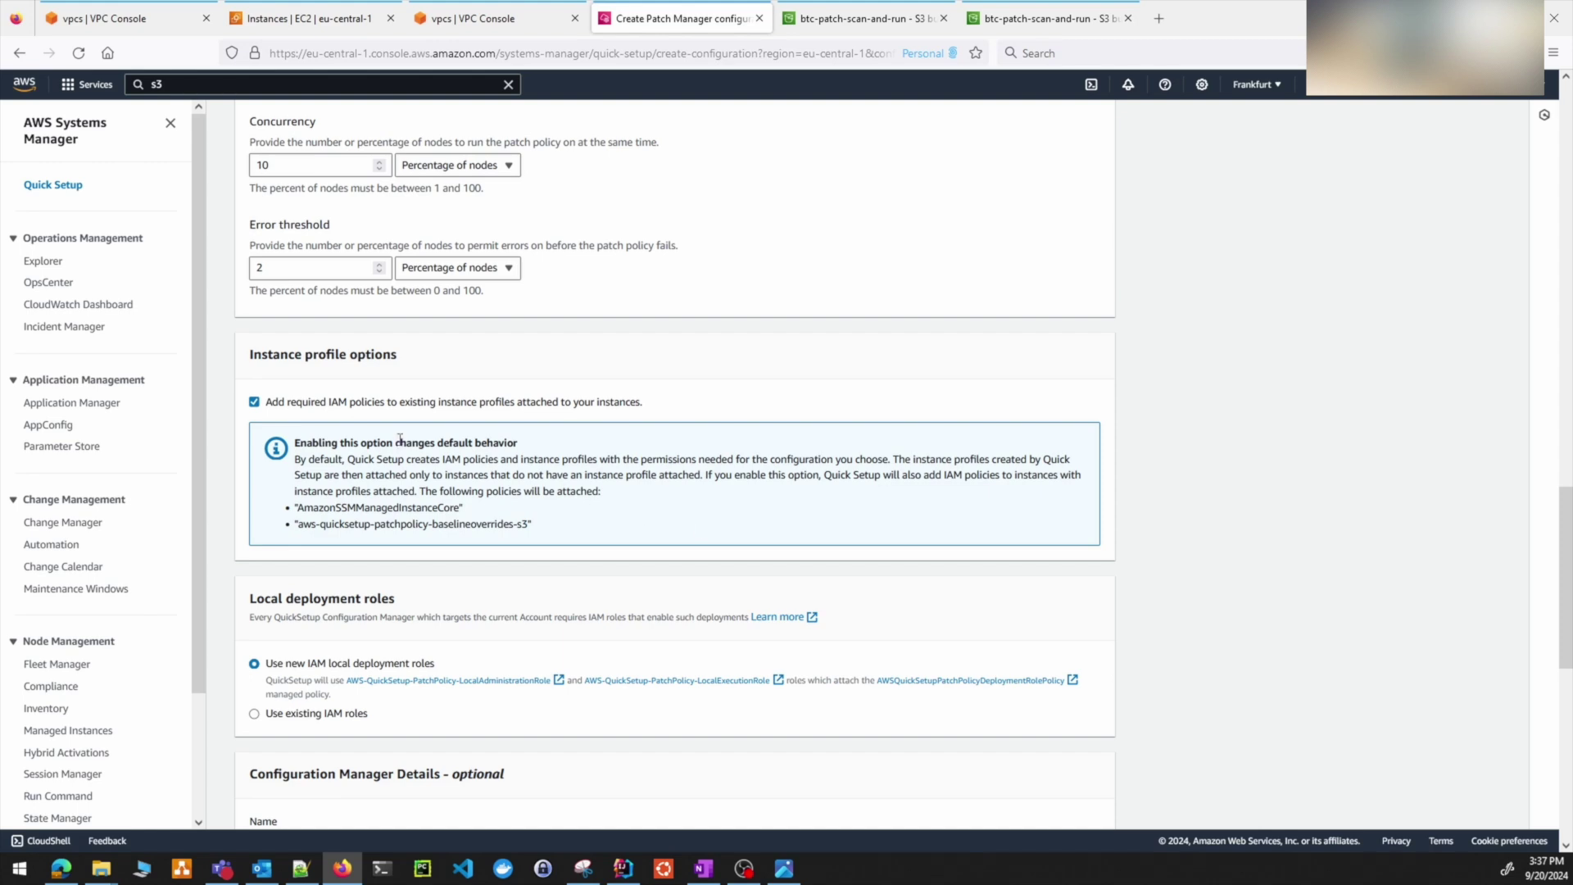
# - Review the patch policy's settings, local deployment roles and summary, and create the patch policy
pyautogui.scroll(-3, 401, 437)
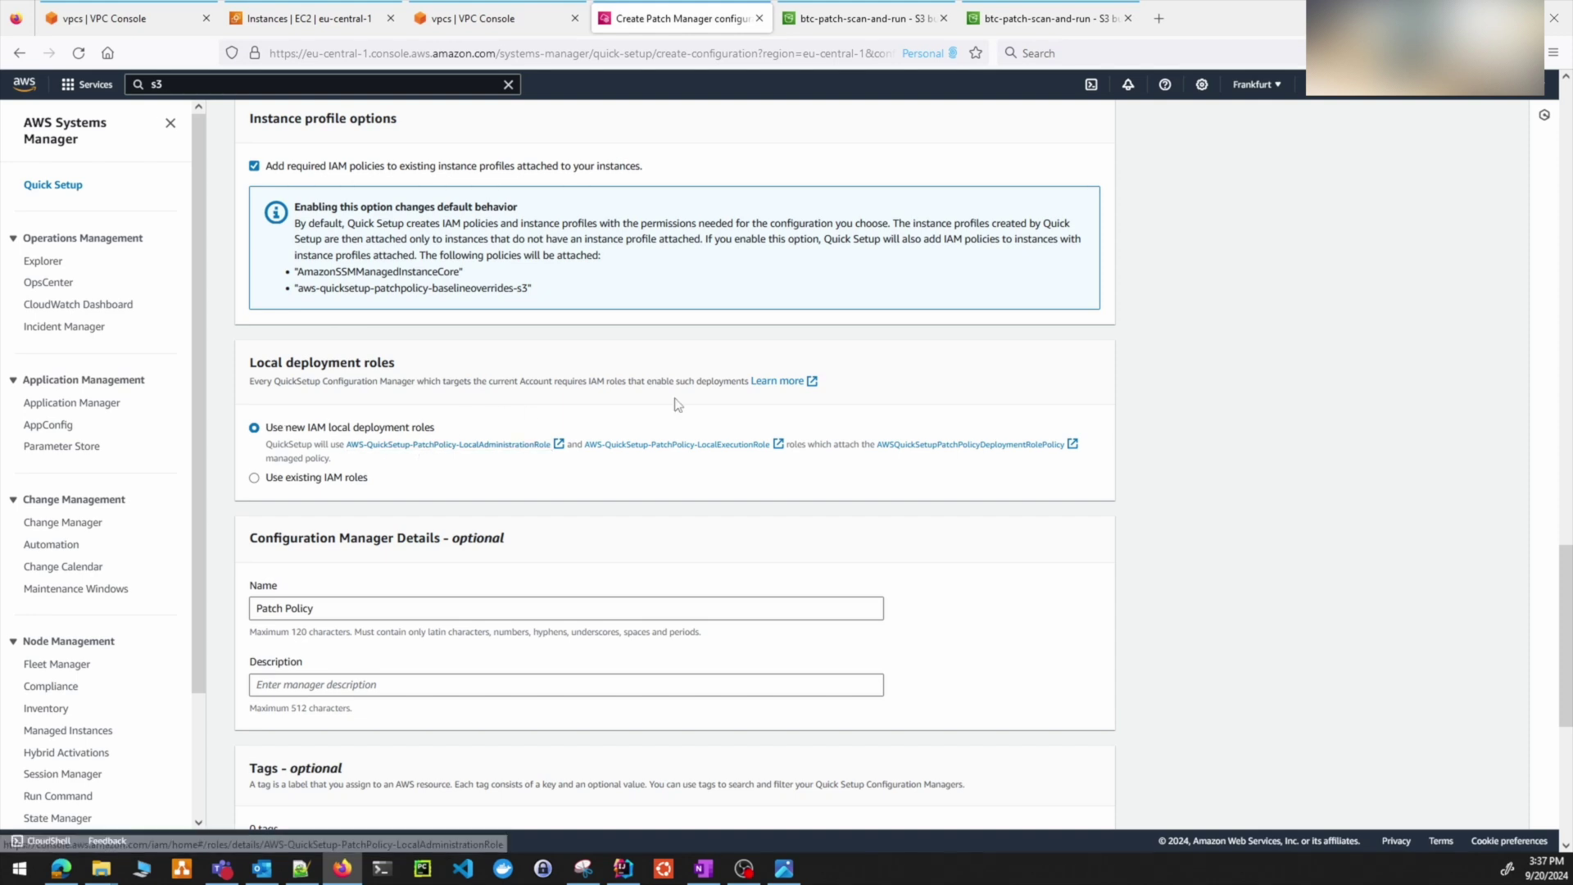
pyautogui.scroll(-3, 677, 404)
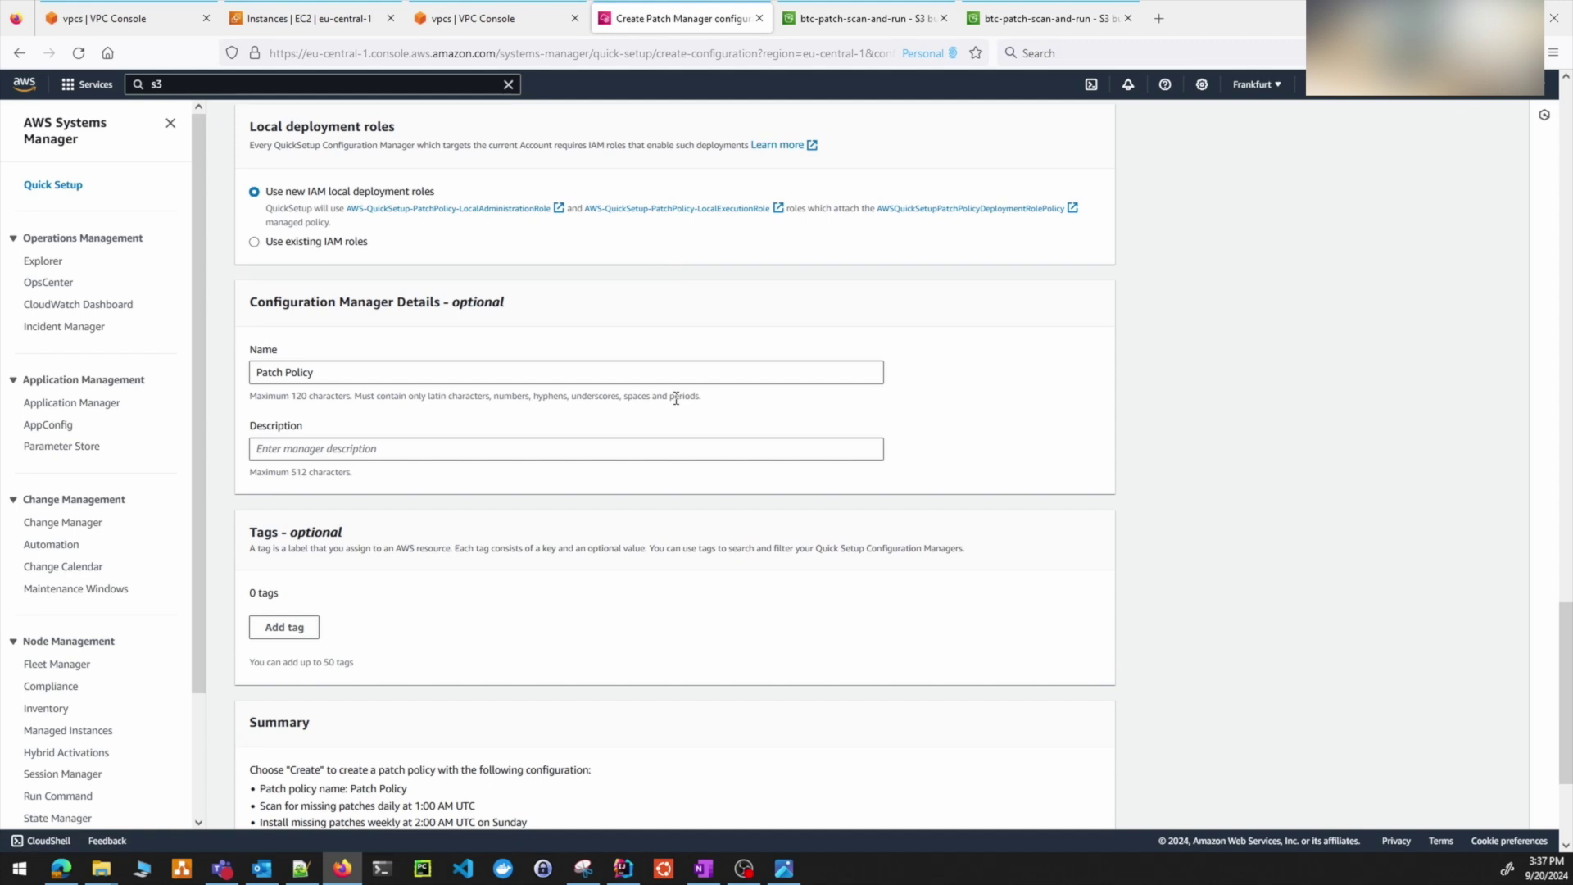
pyautogui.scroll(-2, 676, 399)
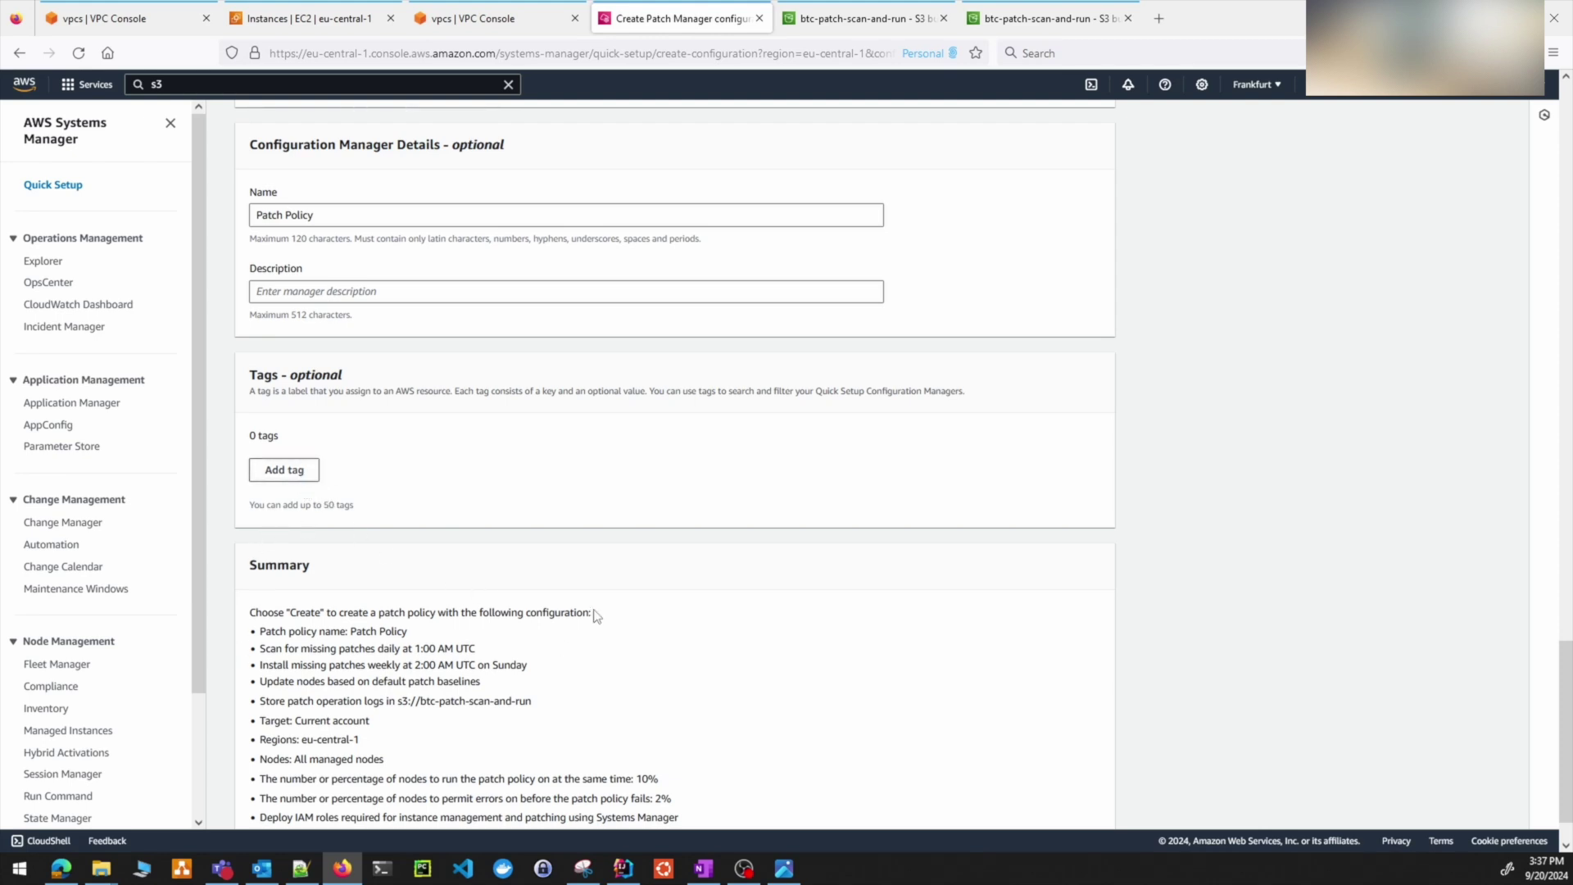
pyautogui.scroll(-1, 545, 559)
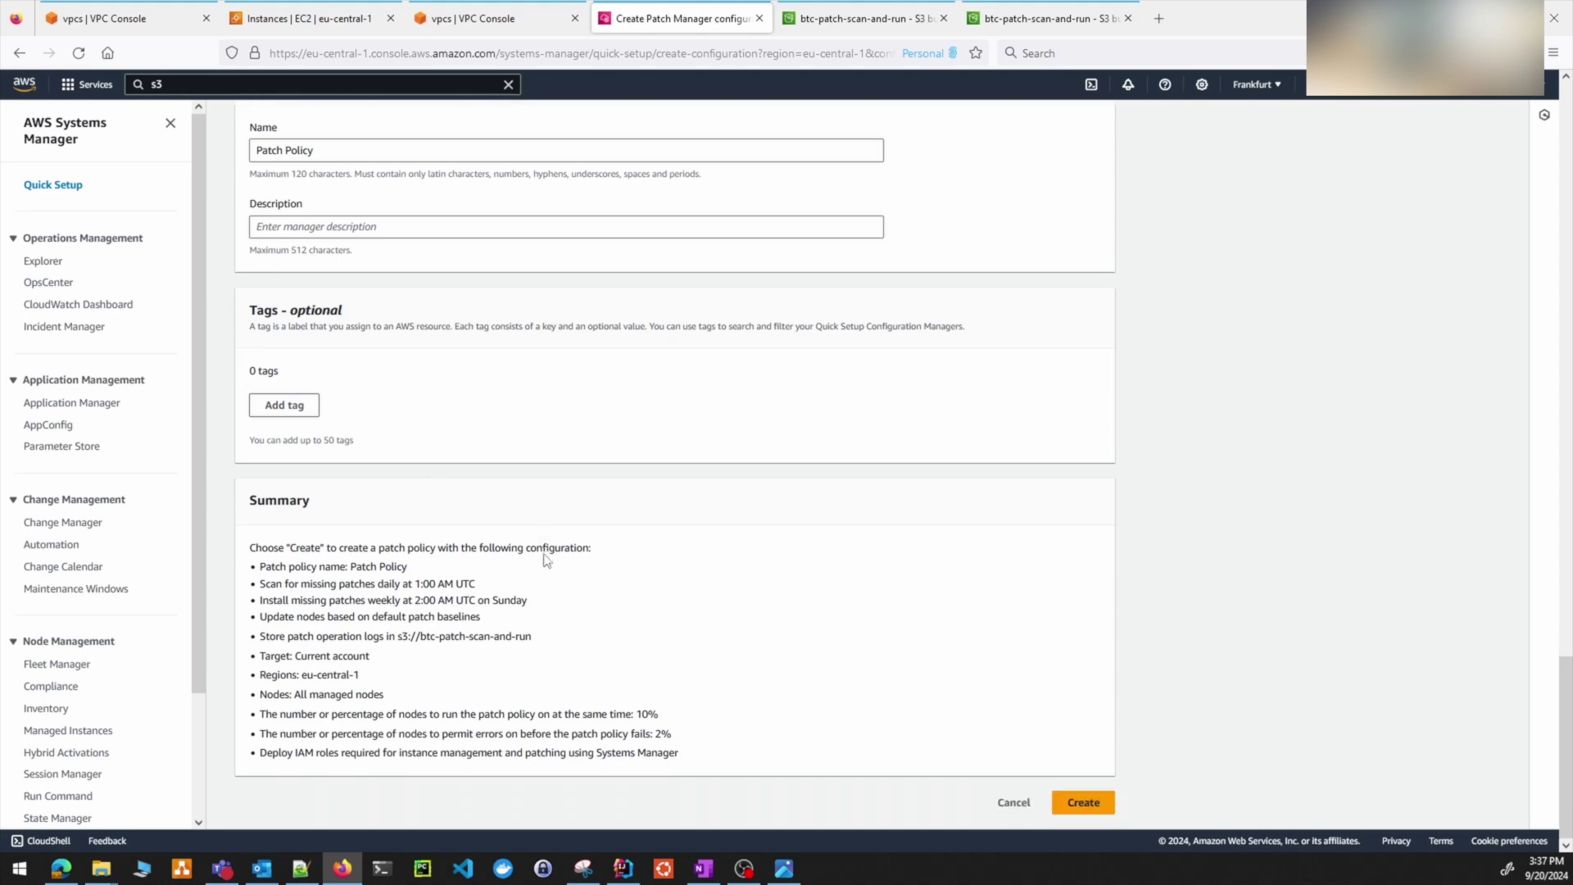
pyautogui.scroll(20, 546, 559)
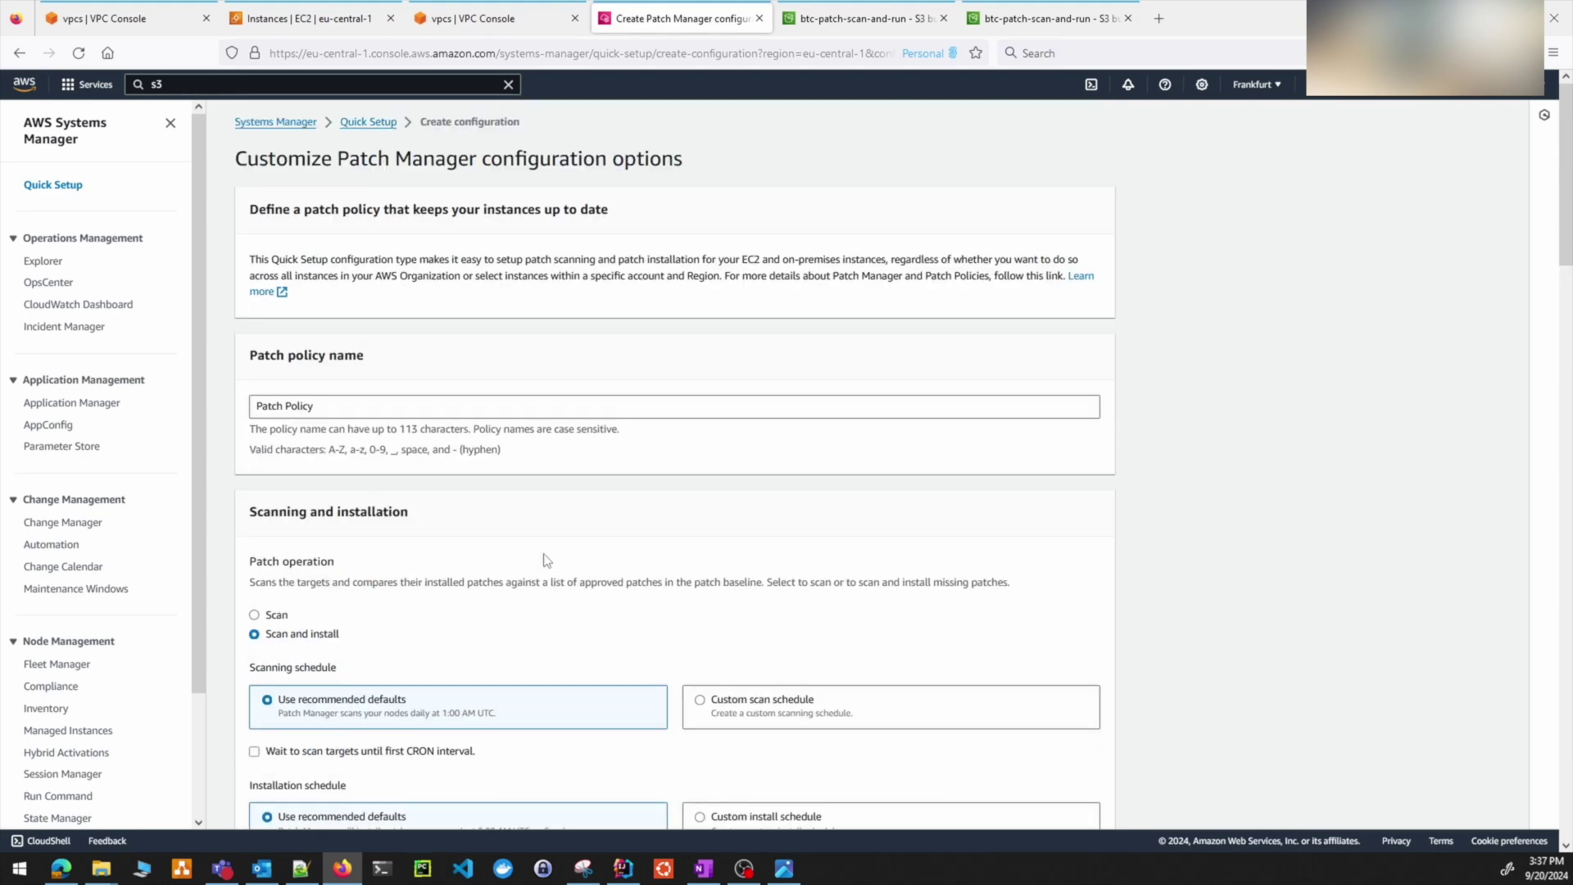
pyautogui.scroll(-4, 797, 705)
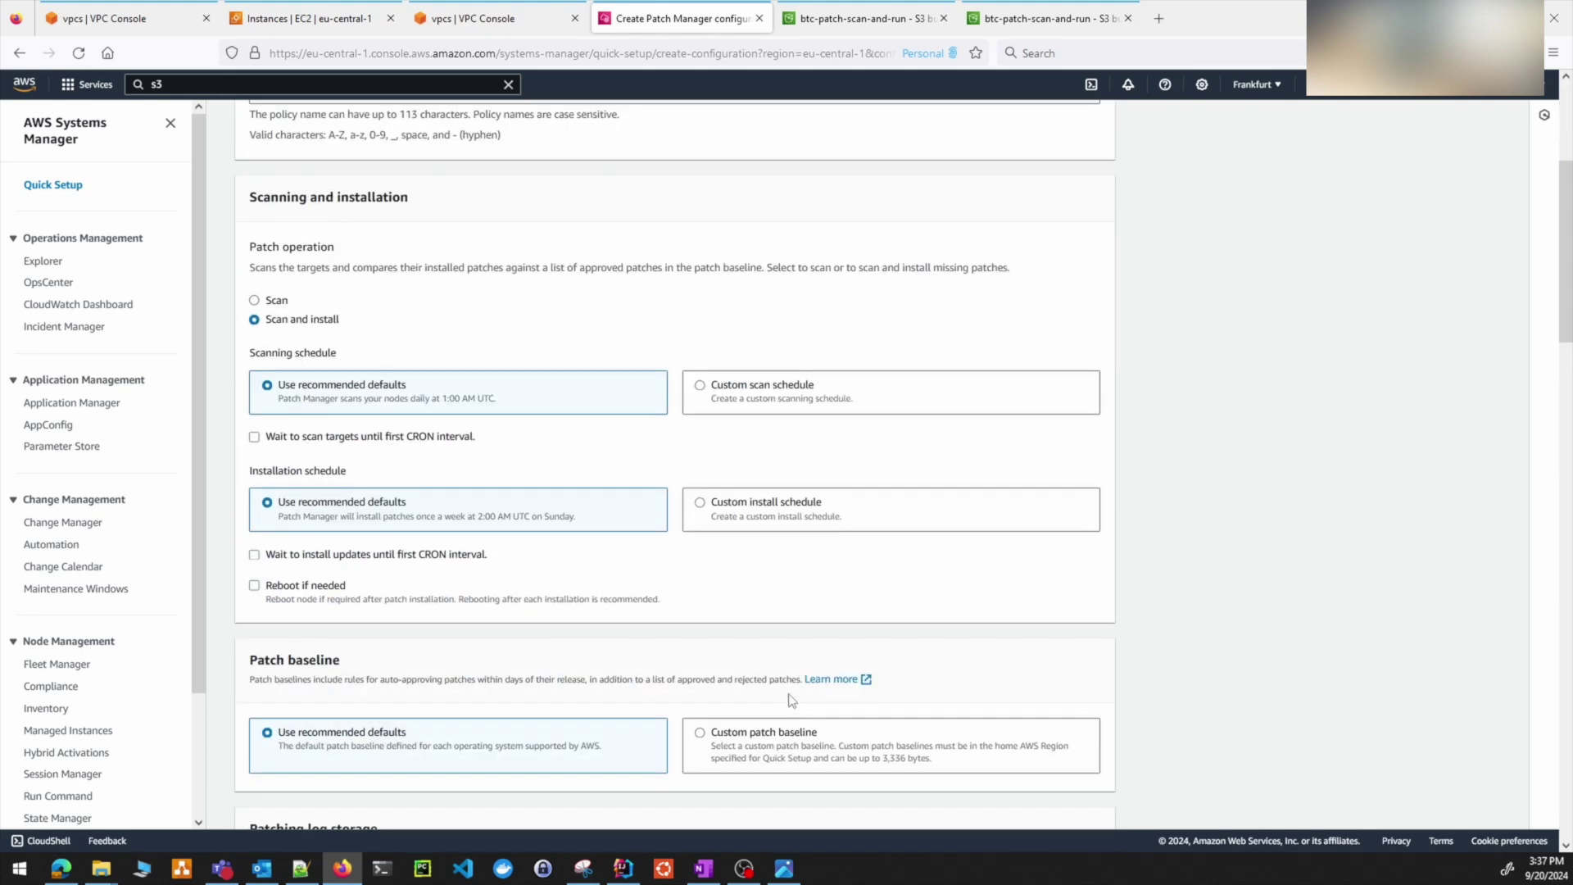
pyautogui.scroll(2, 792, 698)
pyautogui.scroll(-2, 593, 541)
pyautogui.scroll(-4, 737, 685)
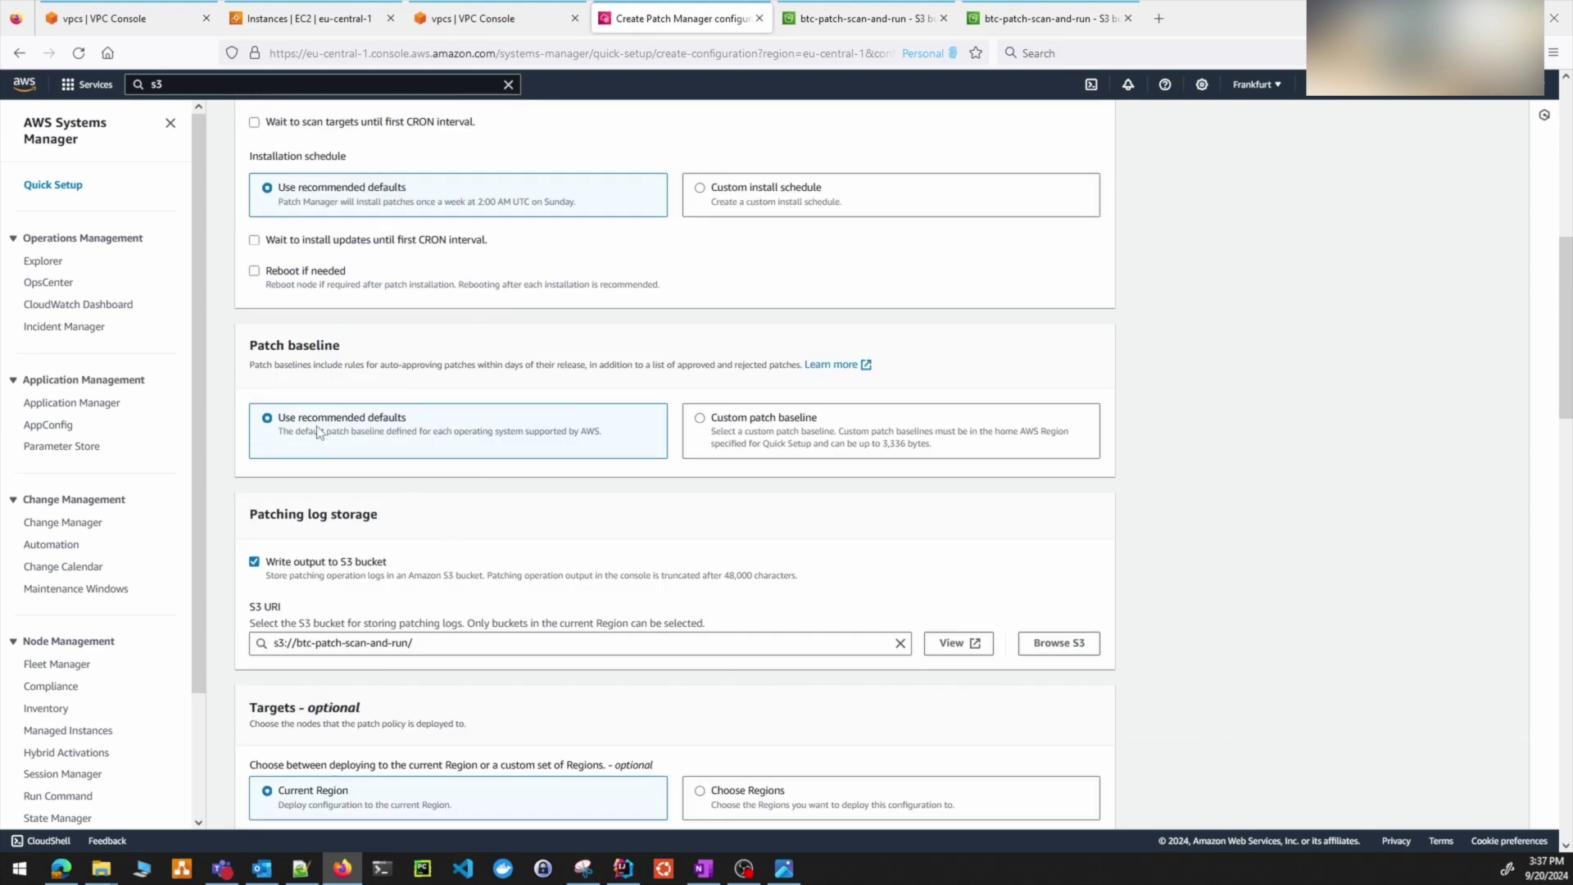
pyautogui.scroll(-2, 497, 506)
pyautogui.scroll(-1, 497, 506)
pyautogui.scroll(-3, 637, 474)
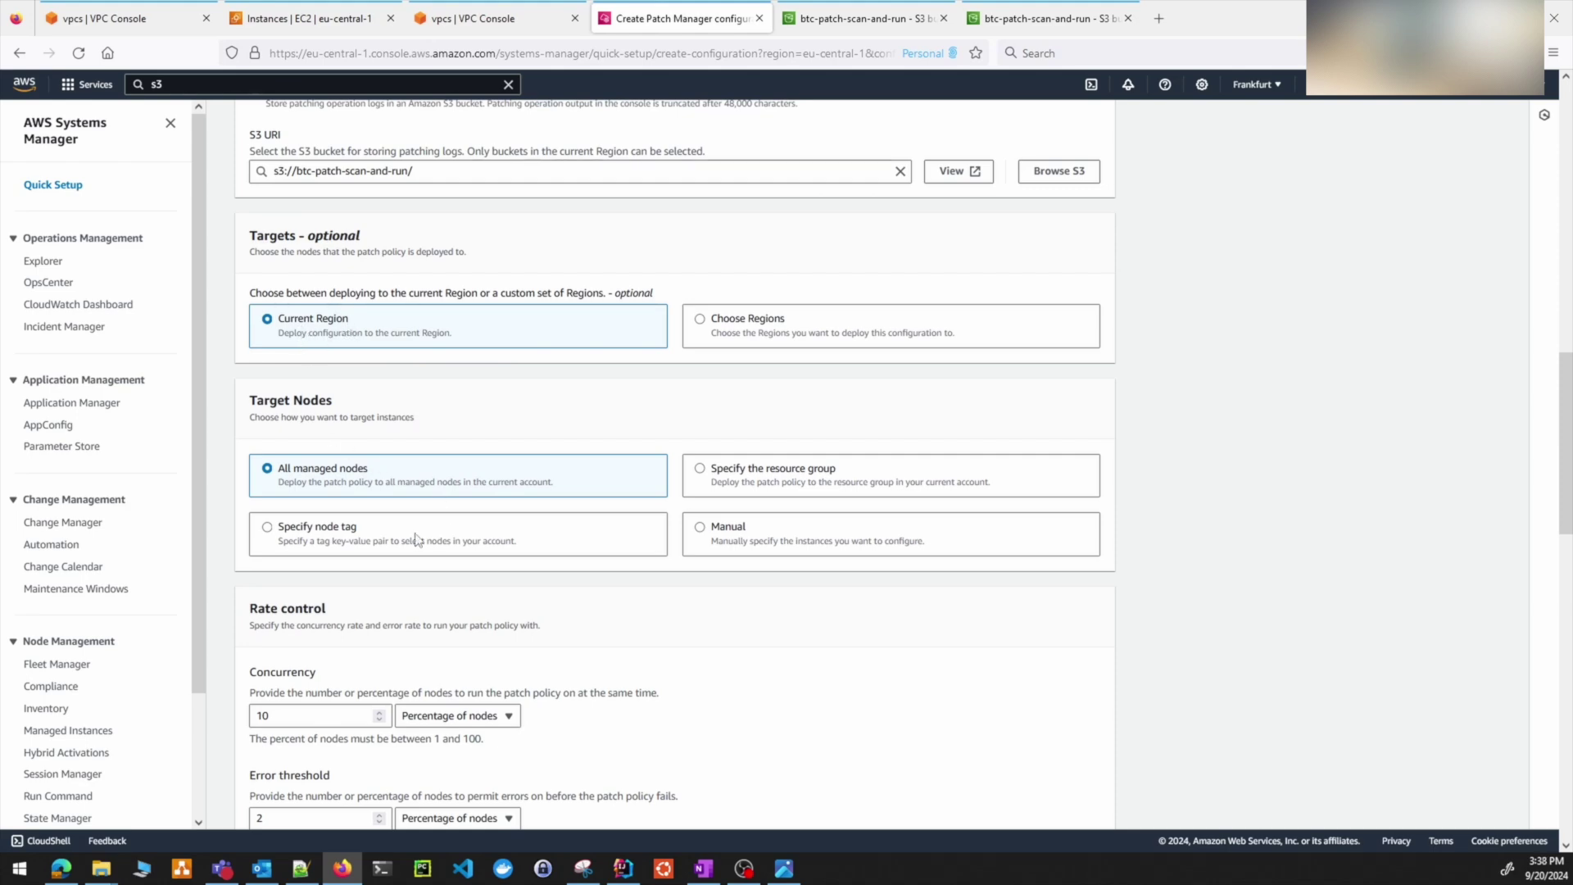
pyautogui.scroll(-5, 703, 598)
pyautogui.scroll(-10, 703, 598)
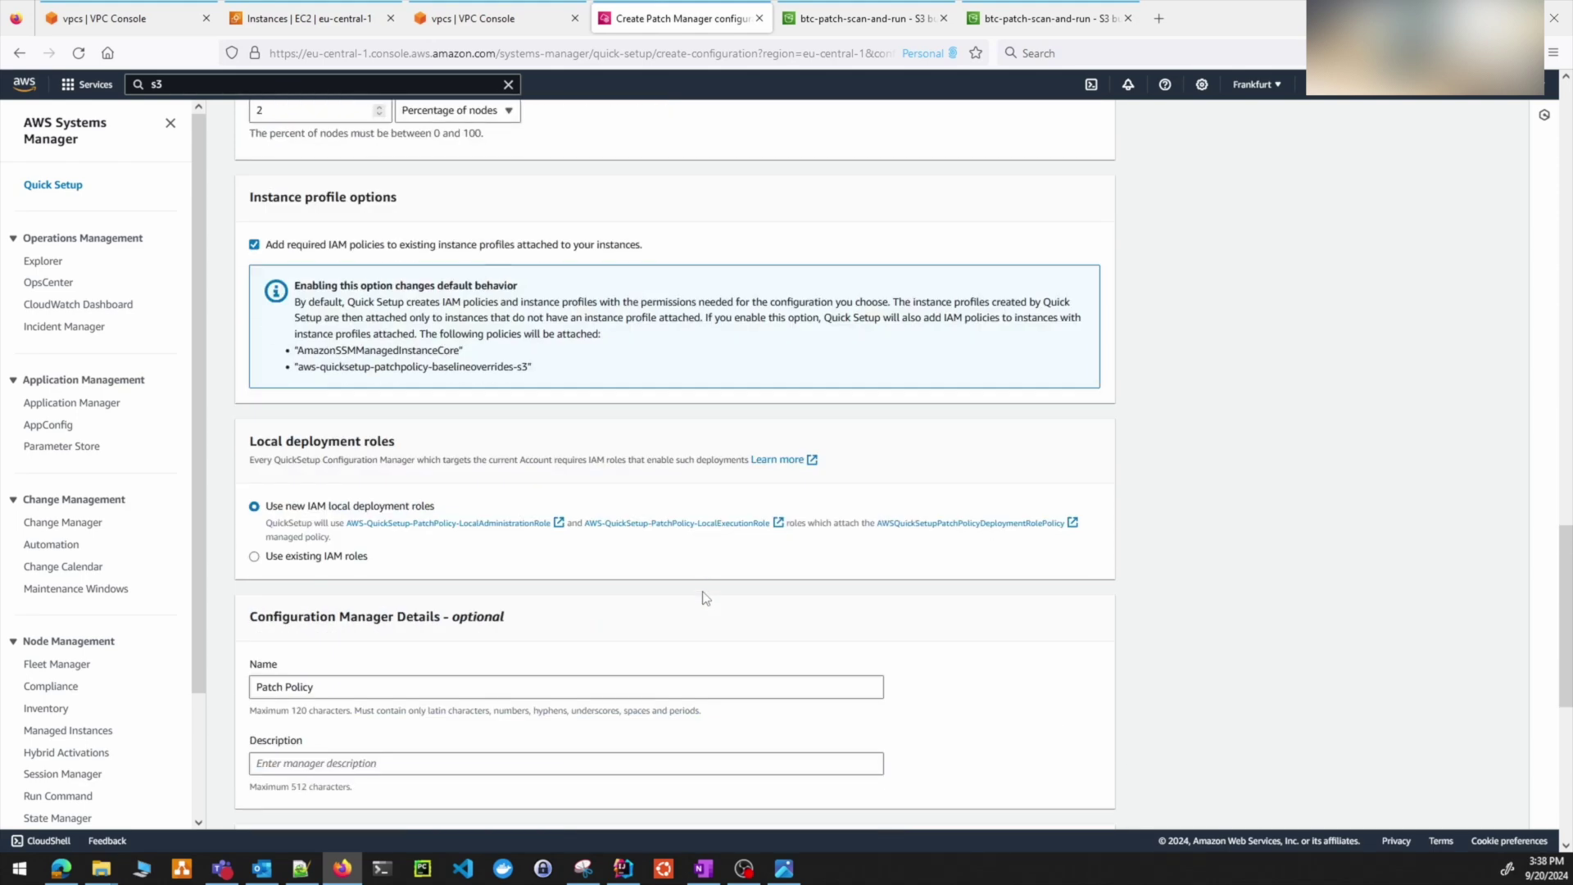
pyautogui.click(1081, 803)
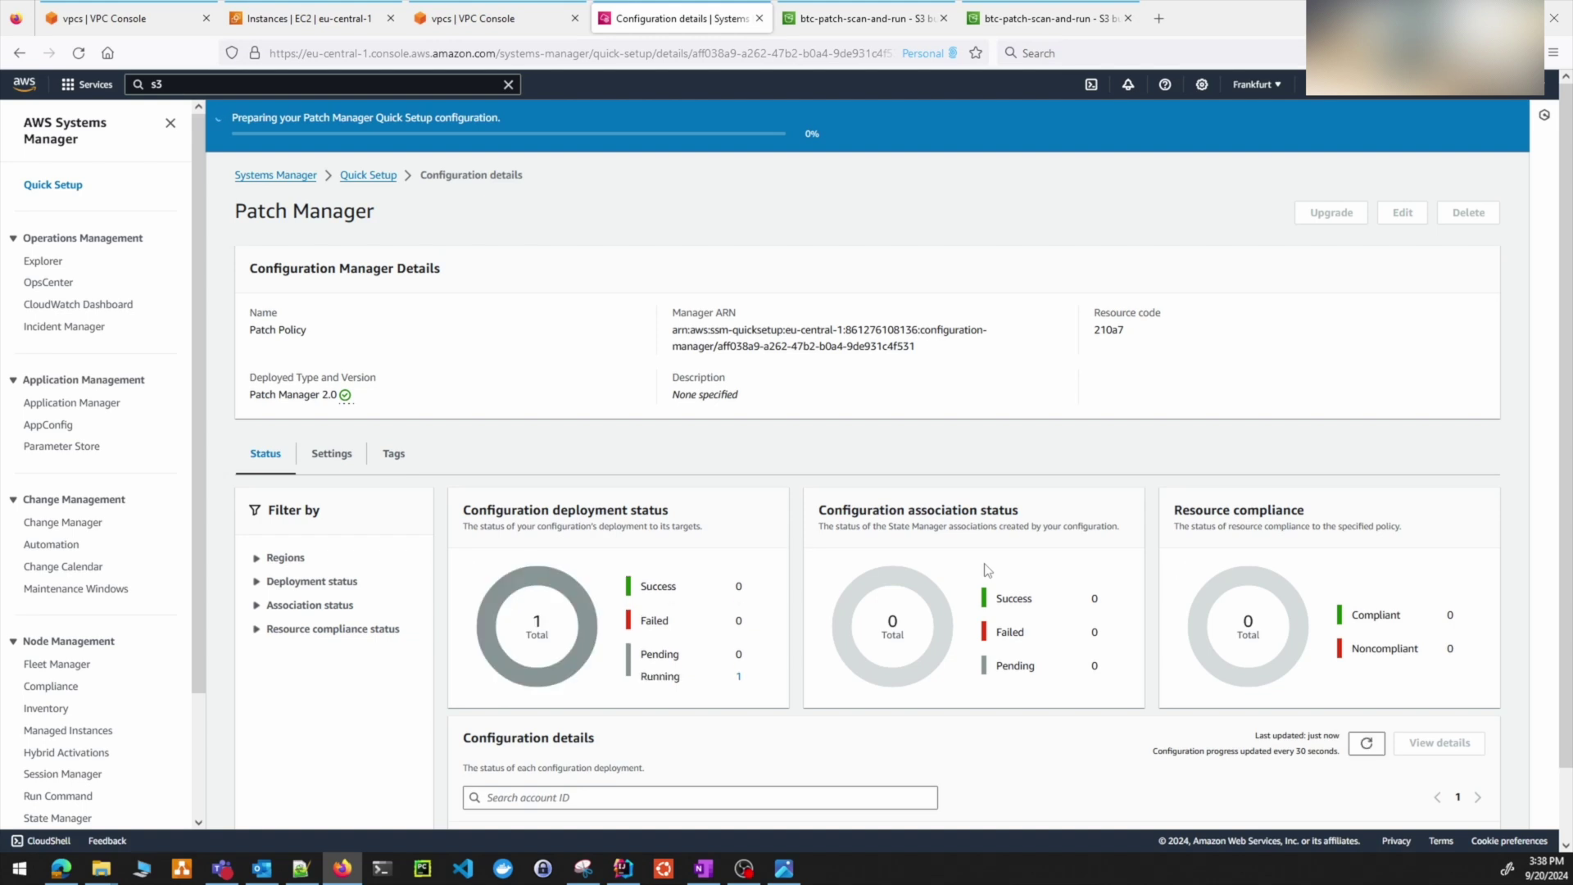
pyautogui.click(744, 868)
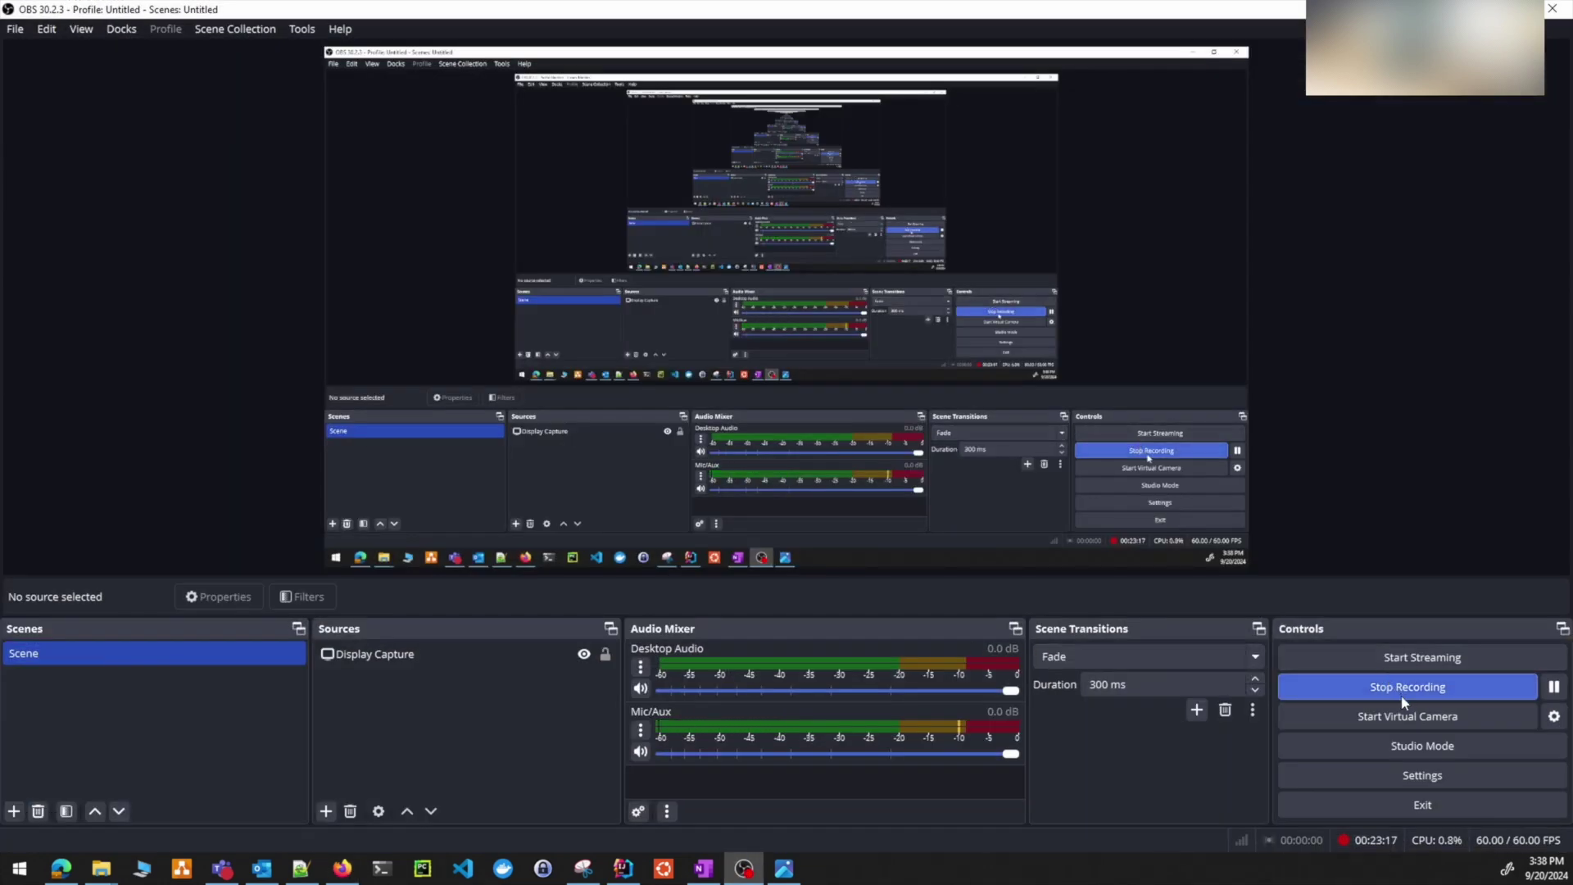
pyautogui.click(1553, 686)
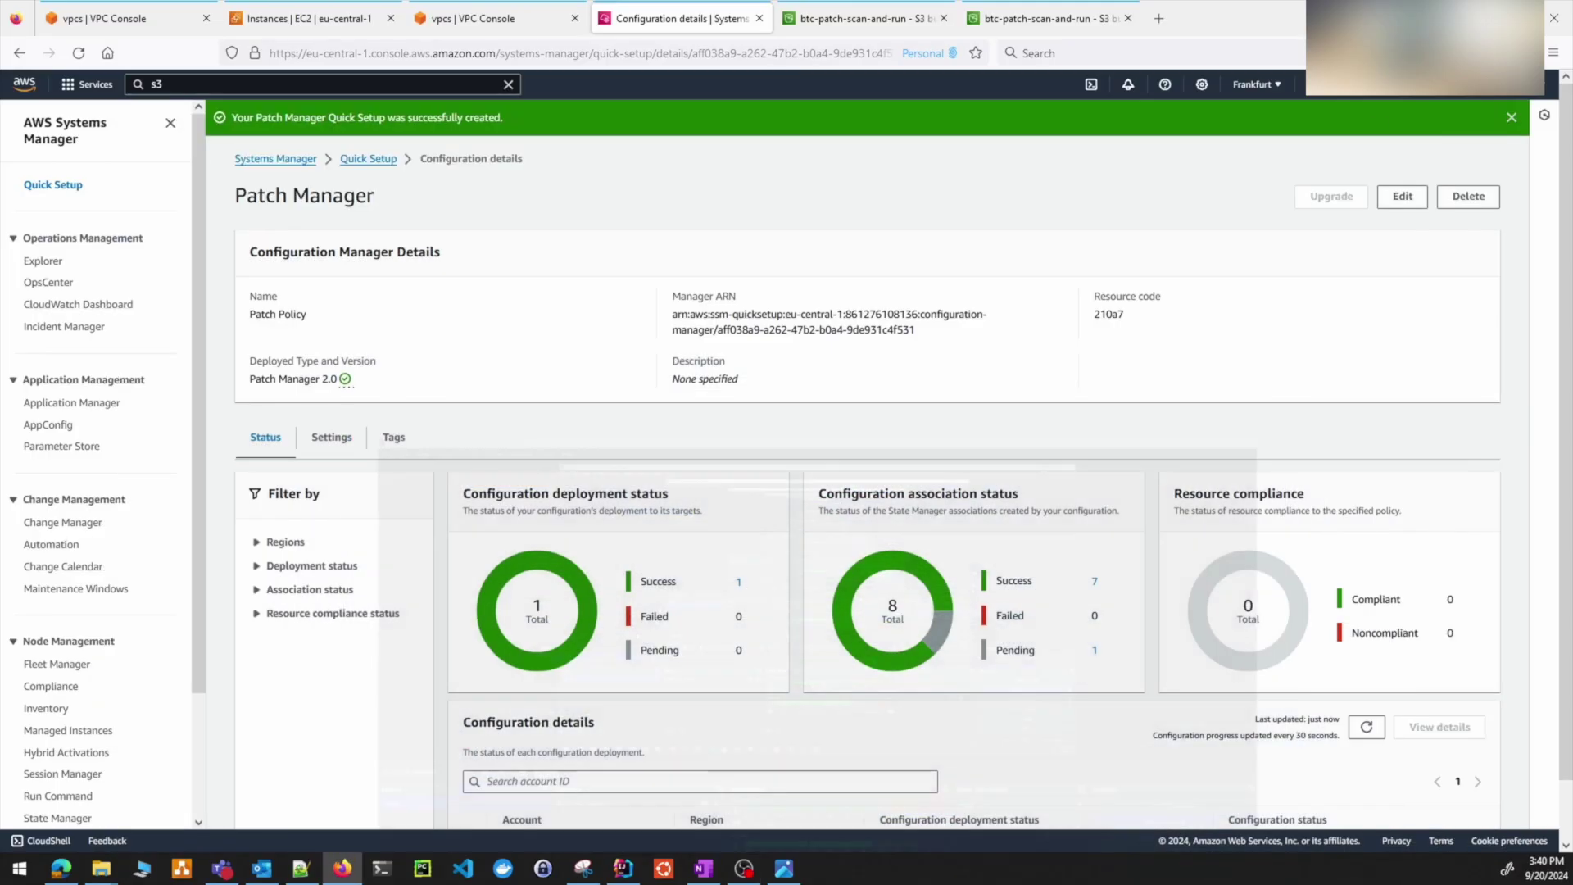
pyautogui.click(343, 868)
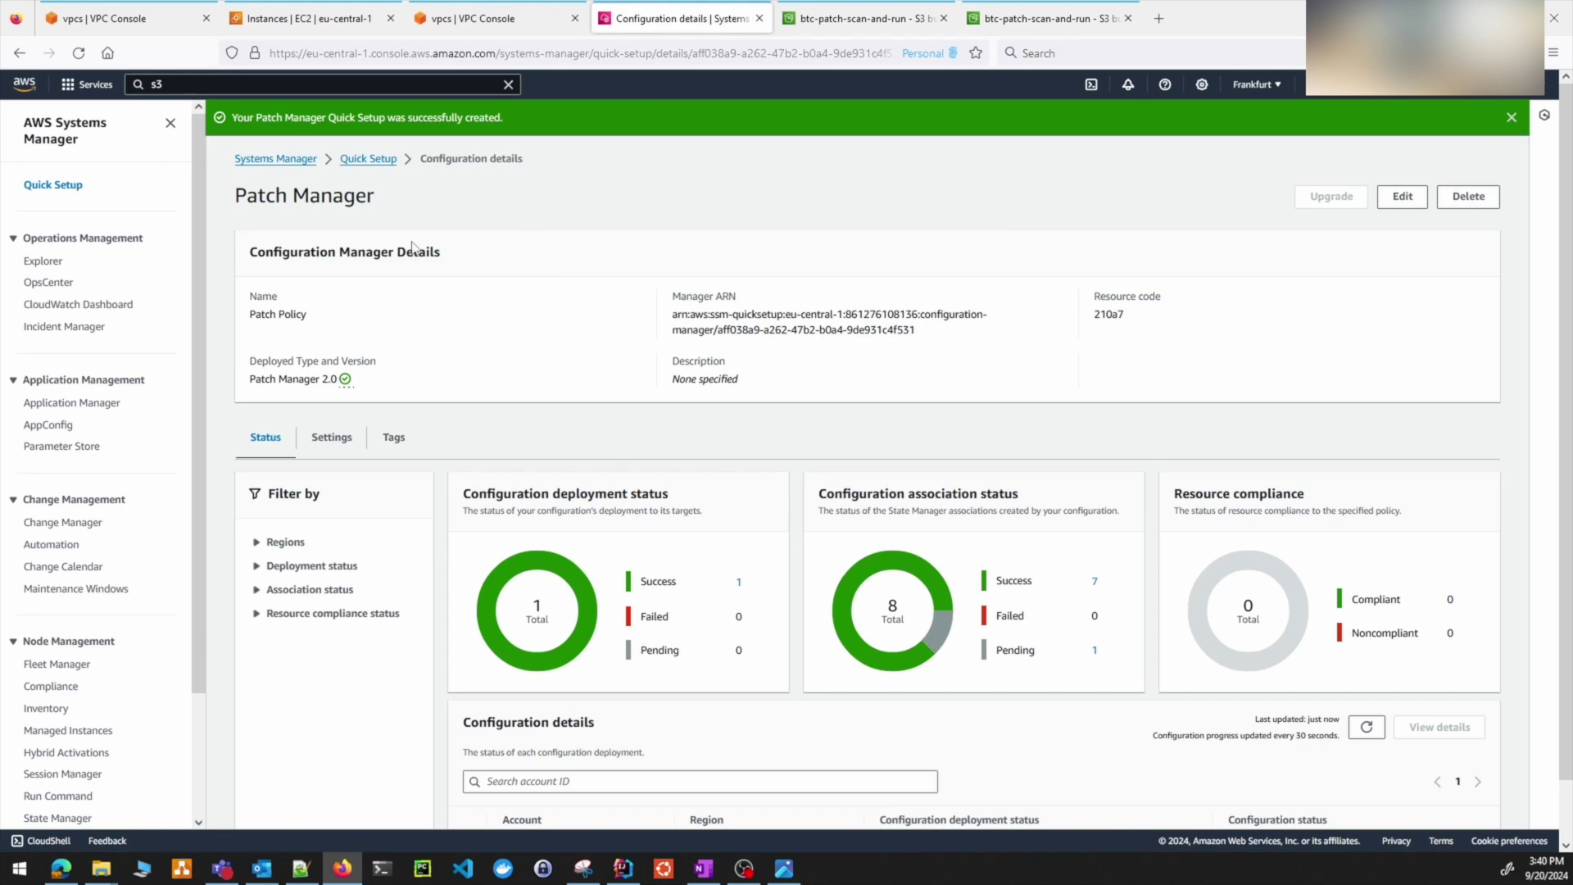
# - Dismiss the creation notification and examine the patch policy's configuration deployment and association status
pyautogui.click(1511, 119)
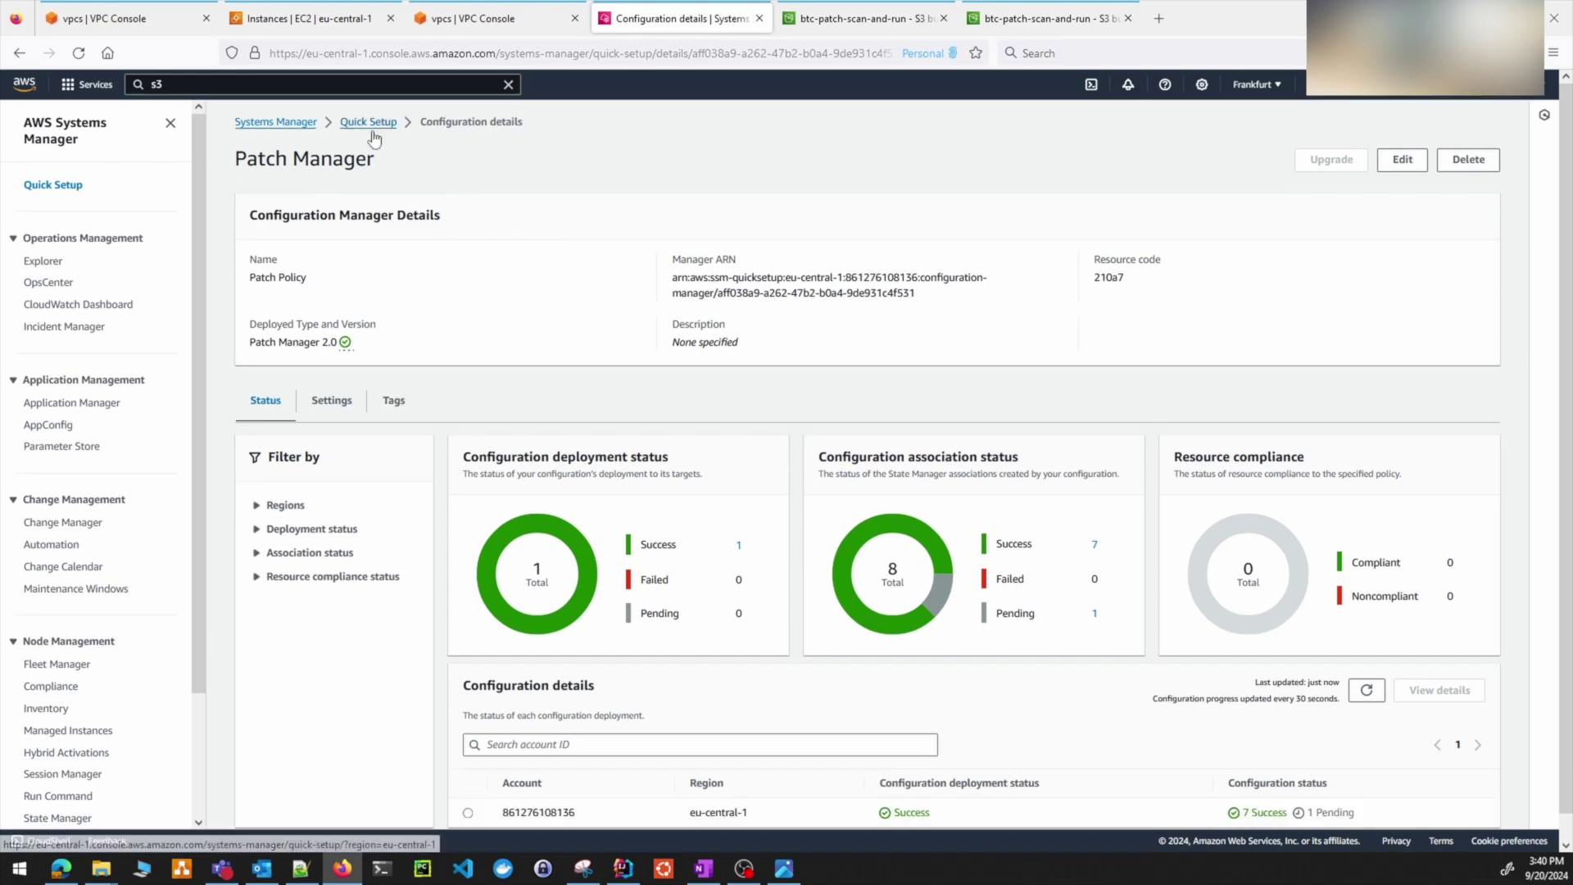
pyautogui.scroll(-1, 632, 256)
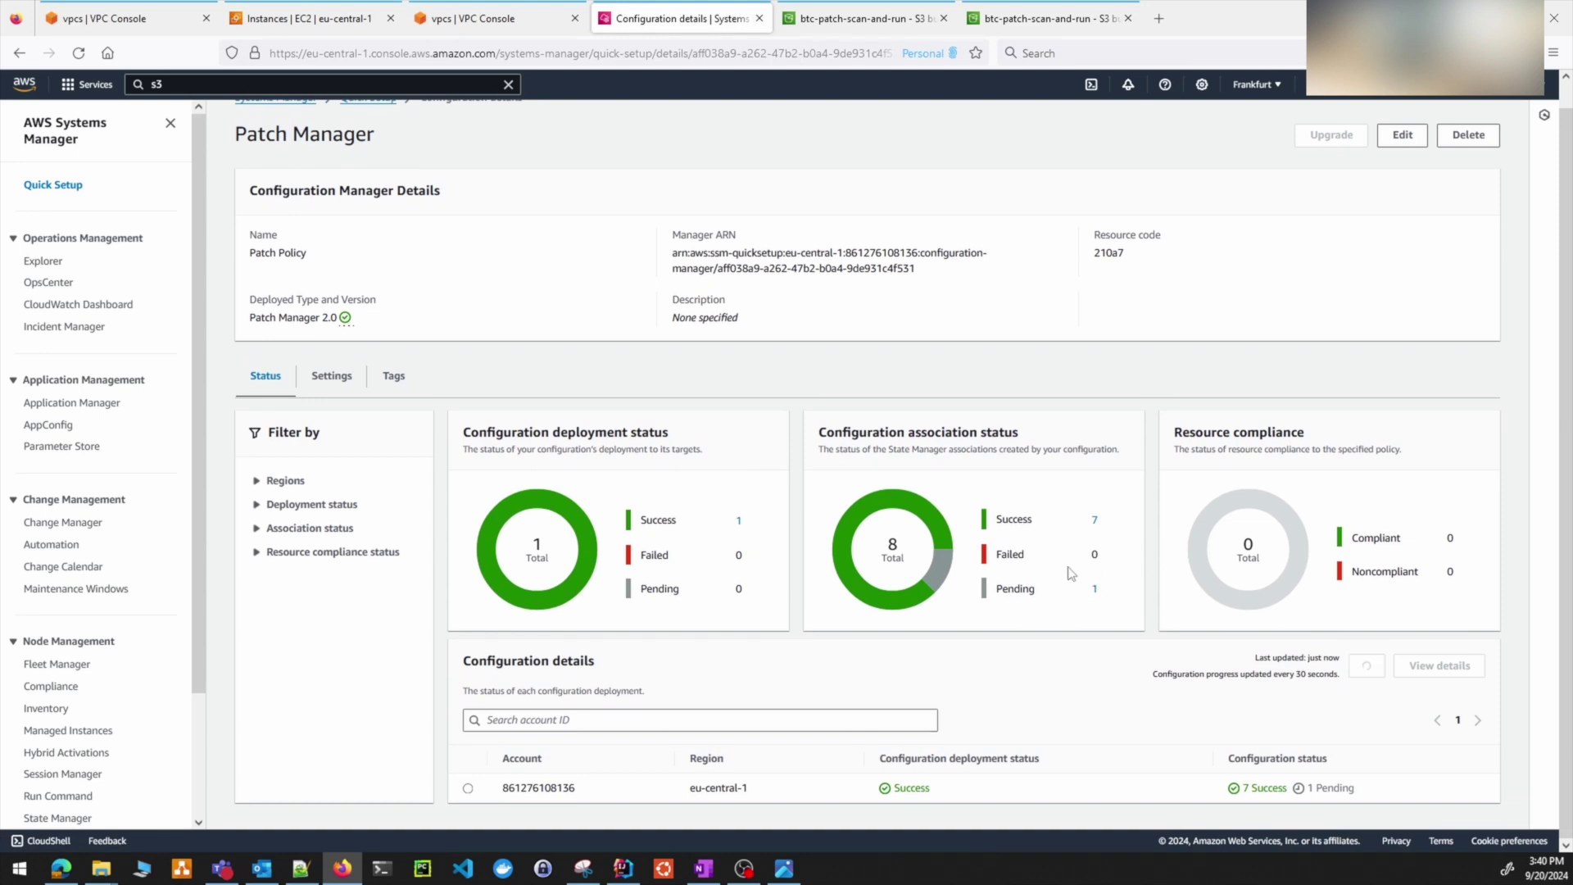
pyautogui.moveTo(461, 432); pyautogui.dragTo(821, 432)
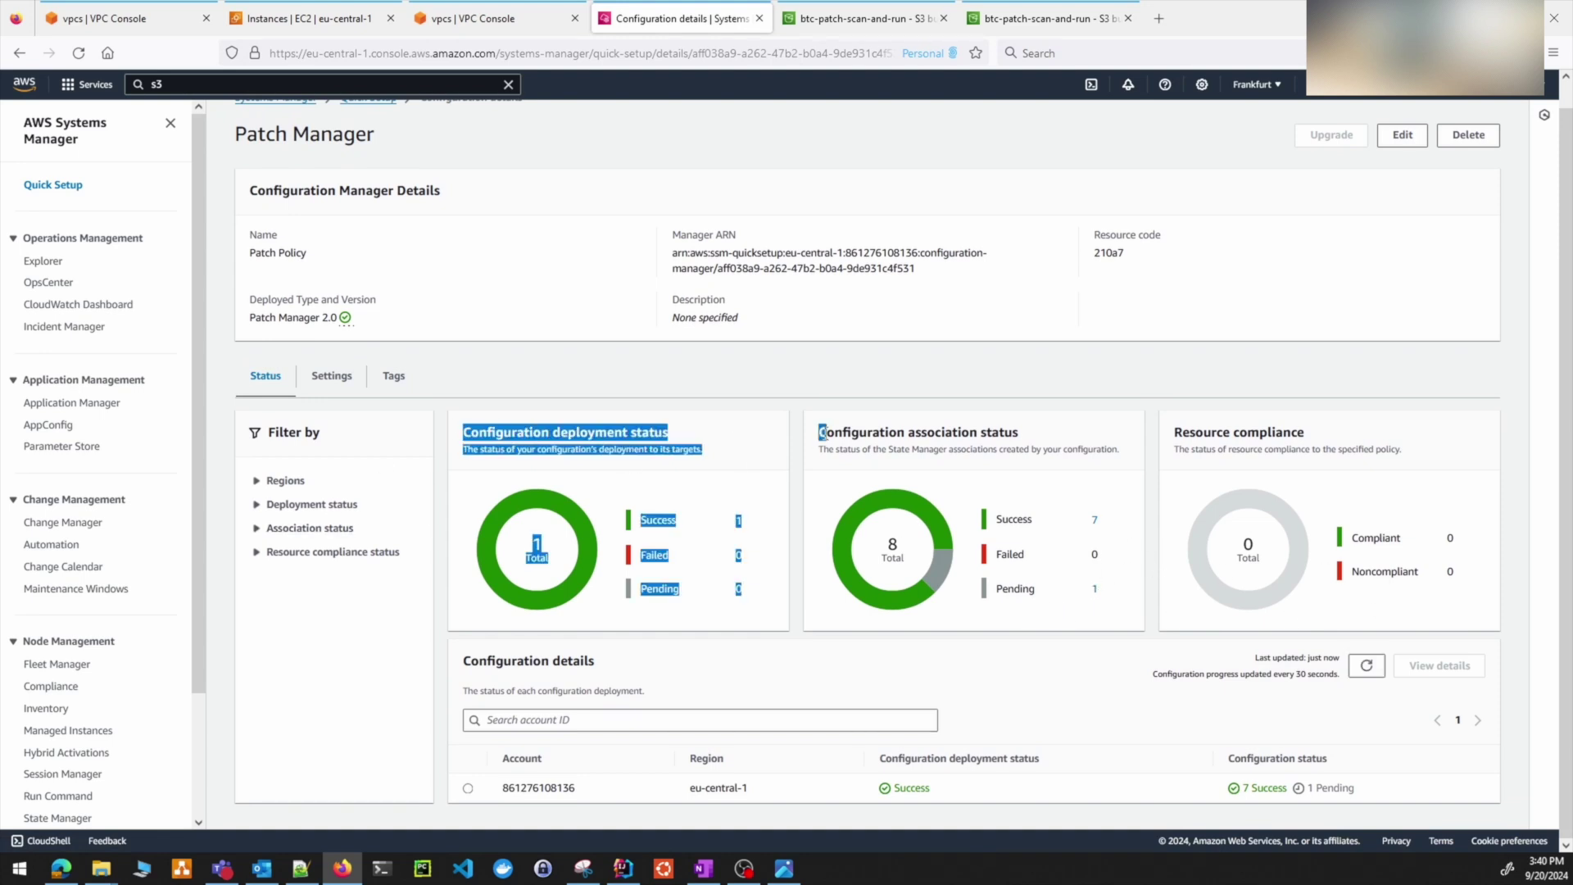
pyautogui.click(953, 438)
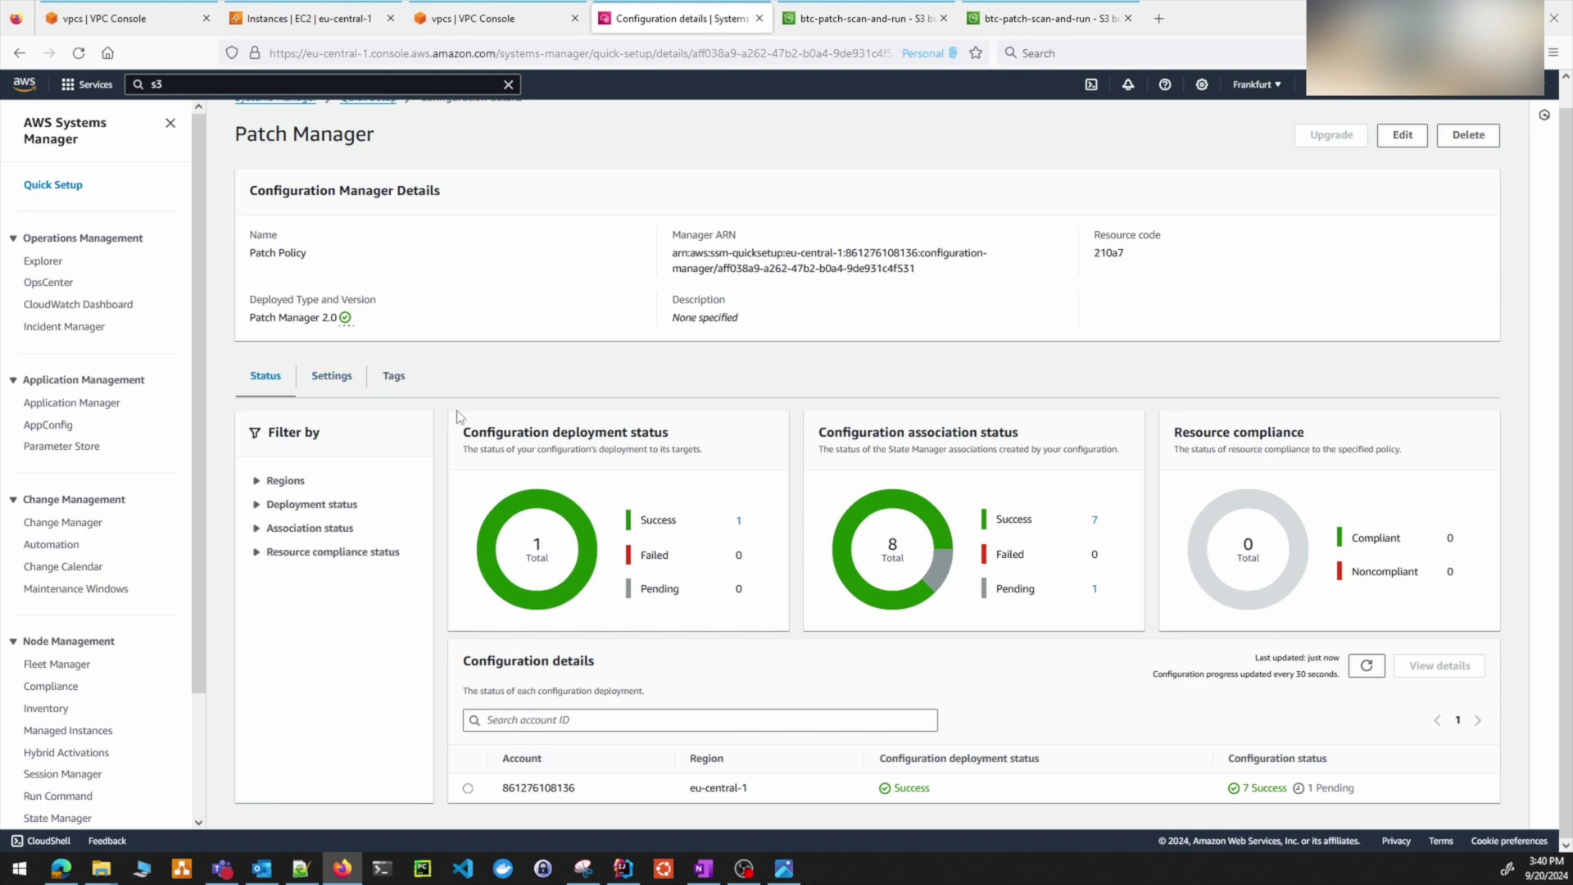
pyautogui.scroll(1, 631, 414)
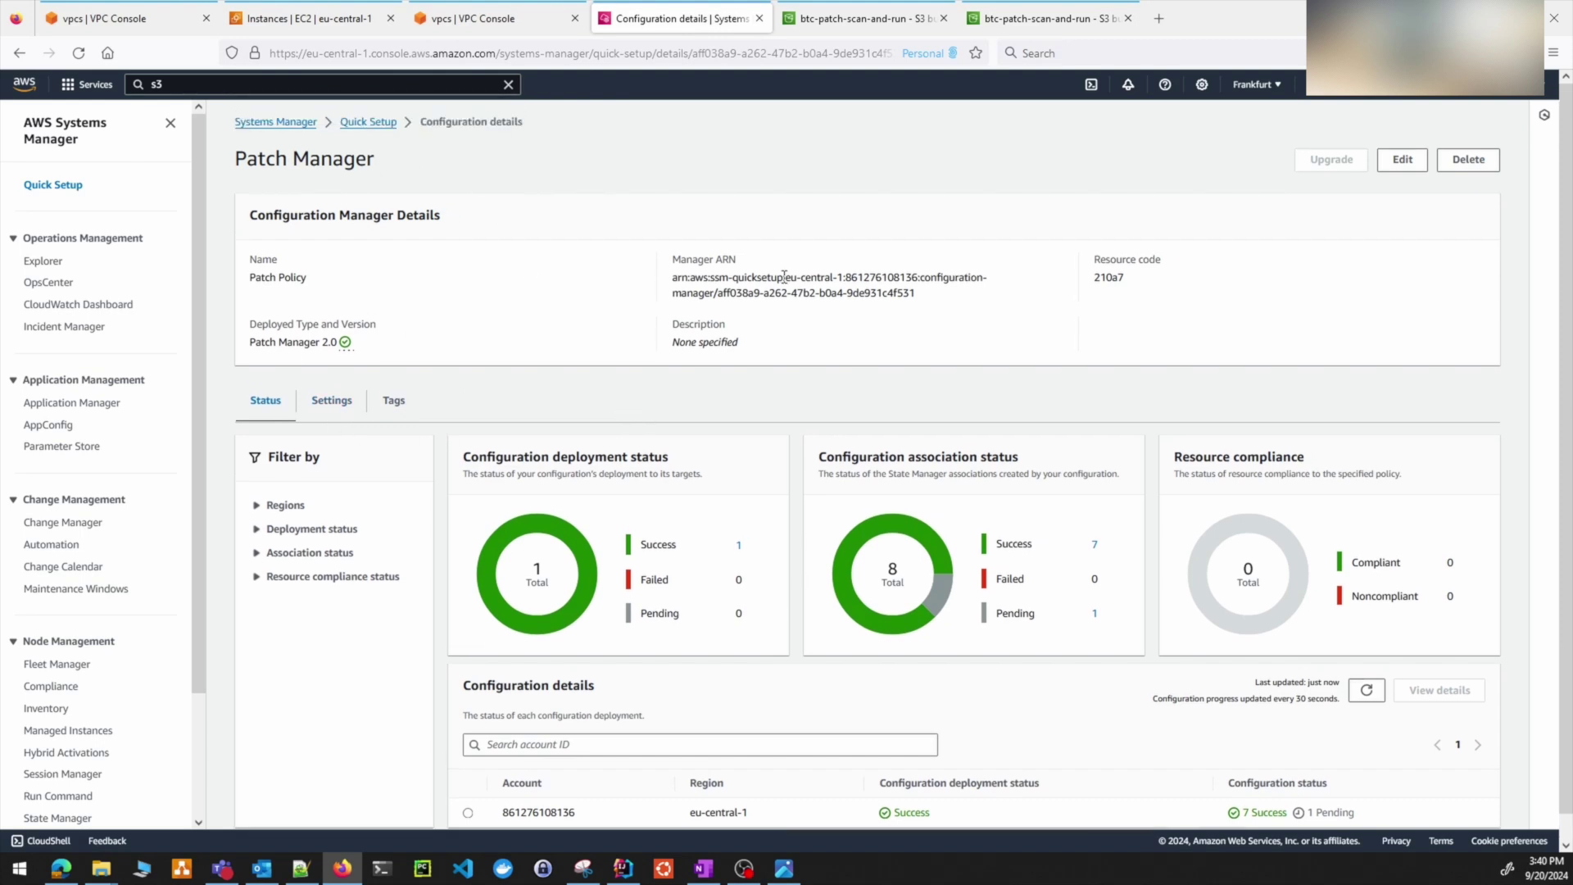
# - Open the State Manager associations list in Systems Manager
pyautogui.scroll(-1, 163, 554)
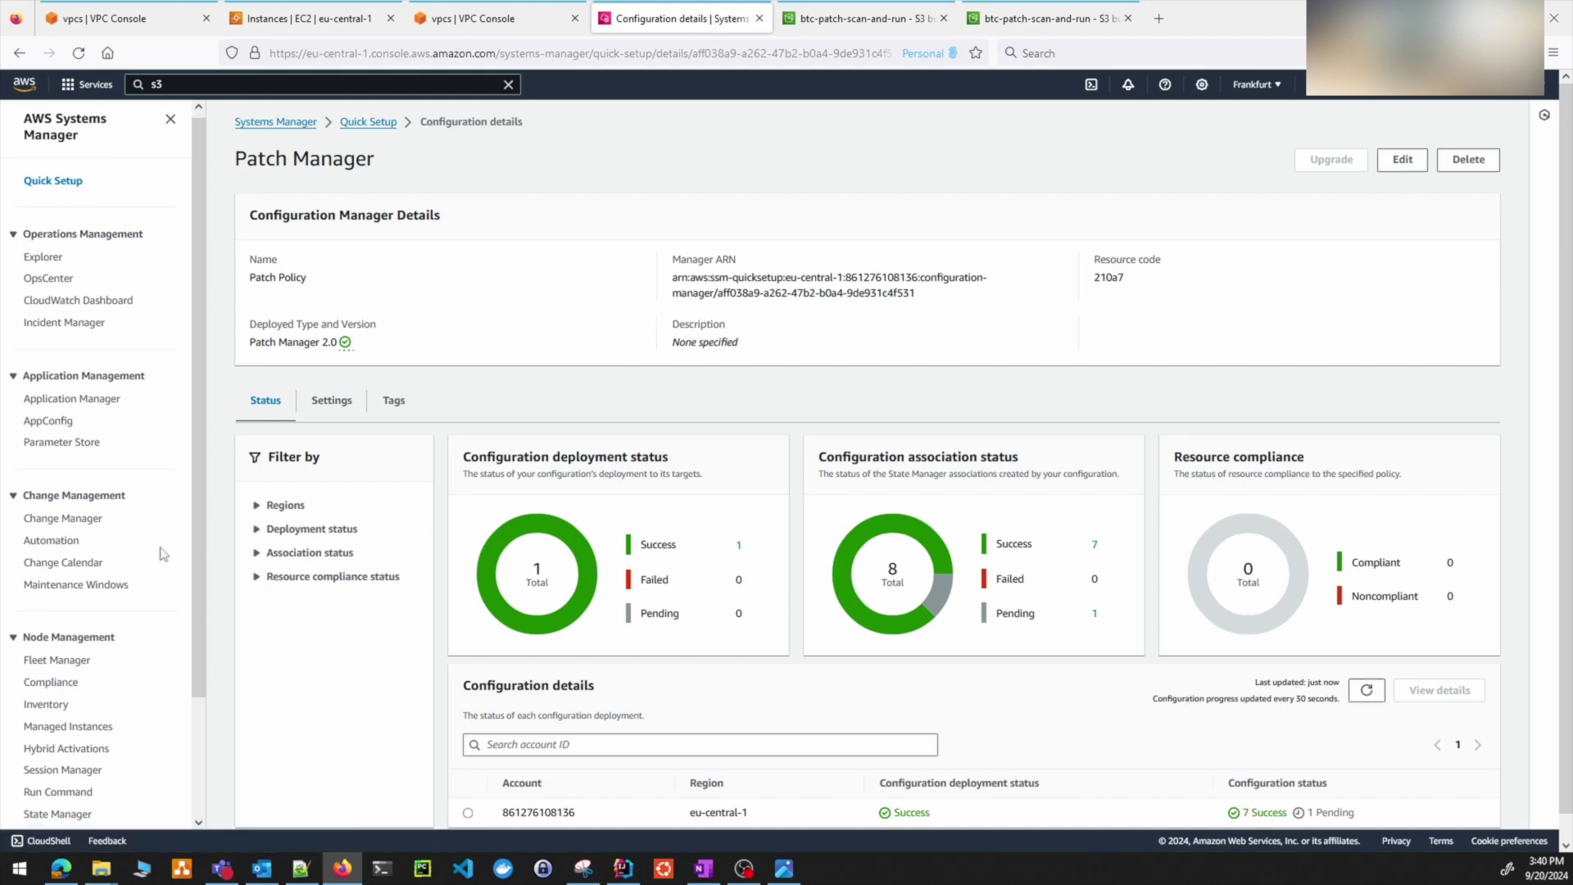
pyautogui.scroll(-3, 163, 554)
pyautogui.click(60, 673)
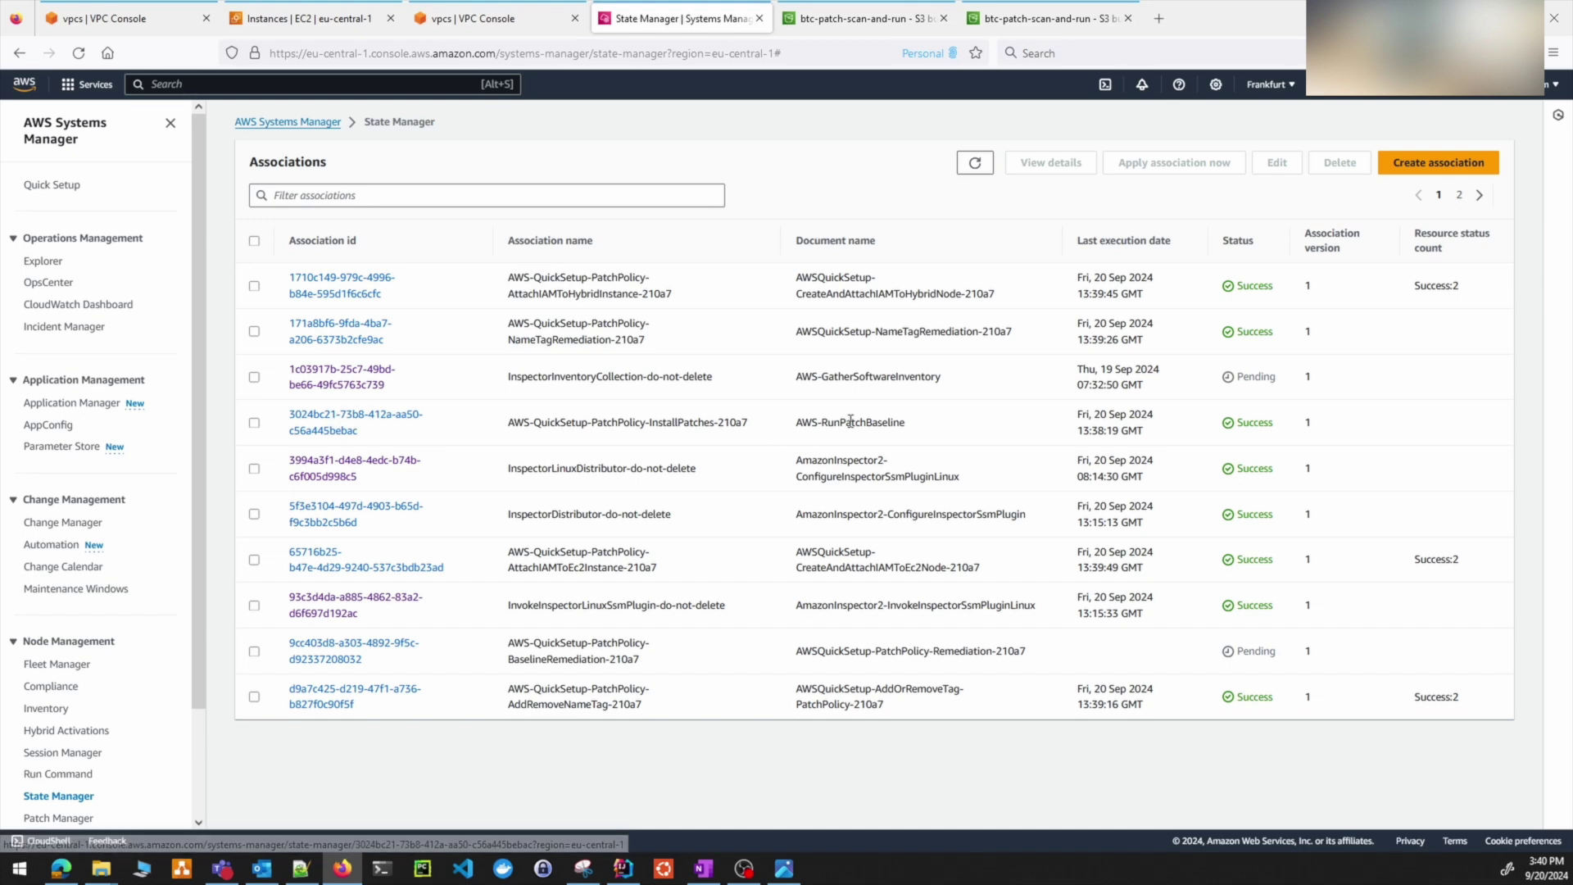
# - Examine the patch policy's InstallPatches association and its AWS-RunPatchBaseline document, comparing it with the Inspector associations
pyautogui.moveTo(799, 422); pyautogui.dragTo(999, 434)
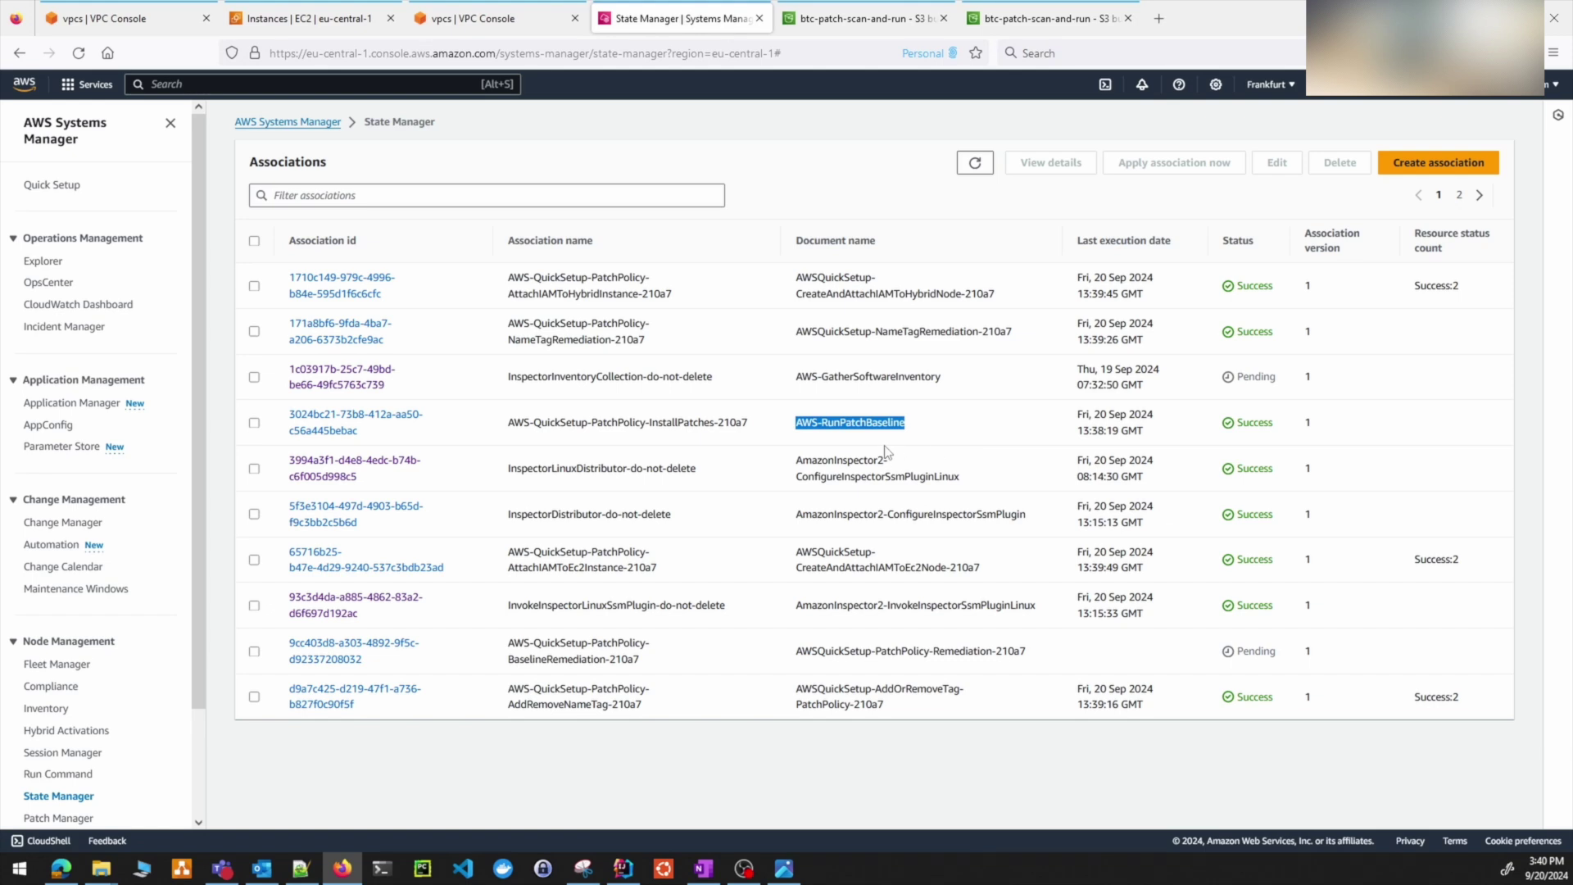
pyautogui.click(861, 426)
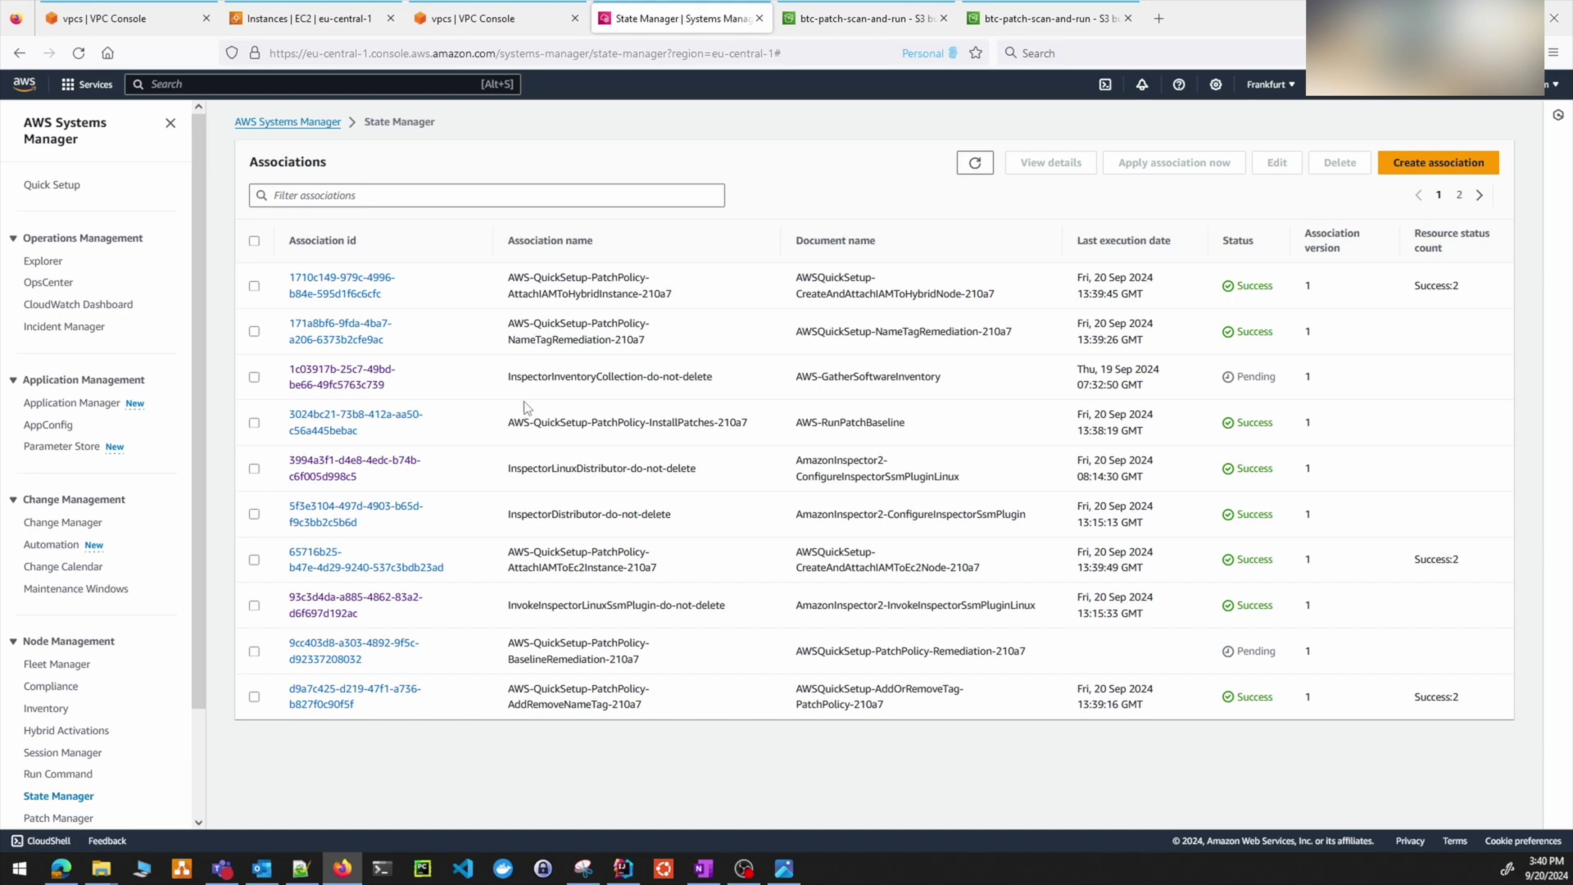
pyautogui.moveTo(518, 377); pyautogui.dragTo(742, 377)
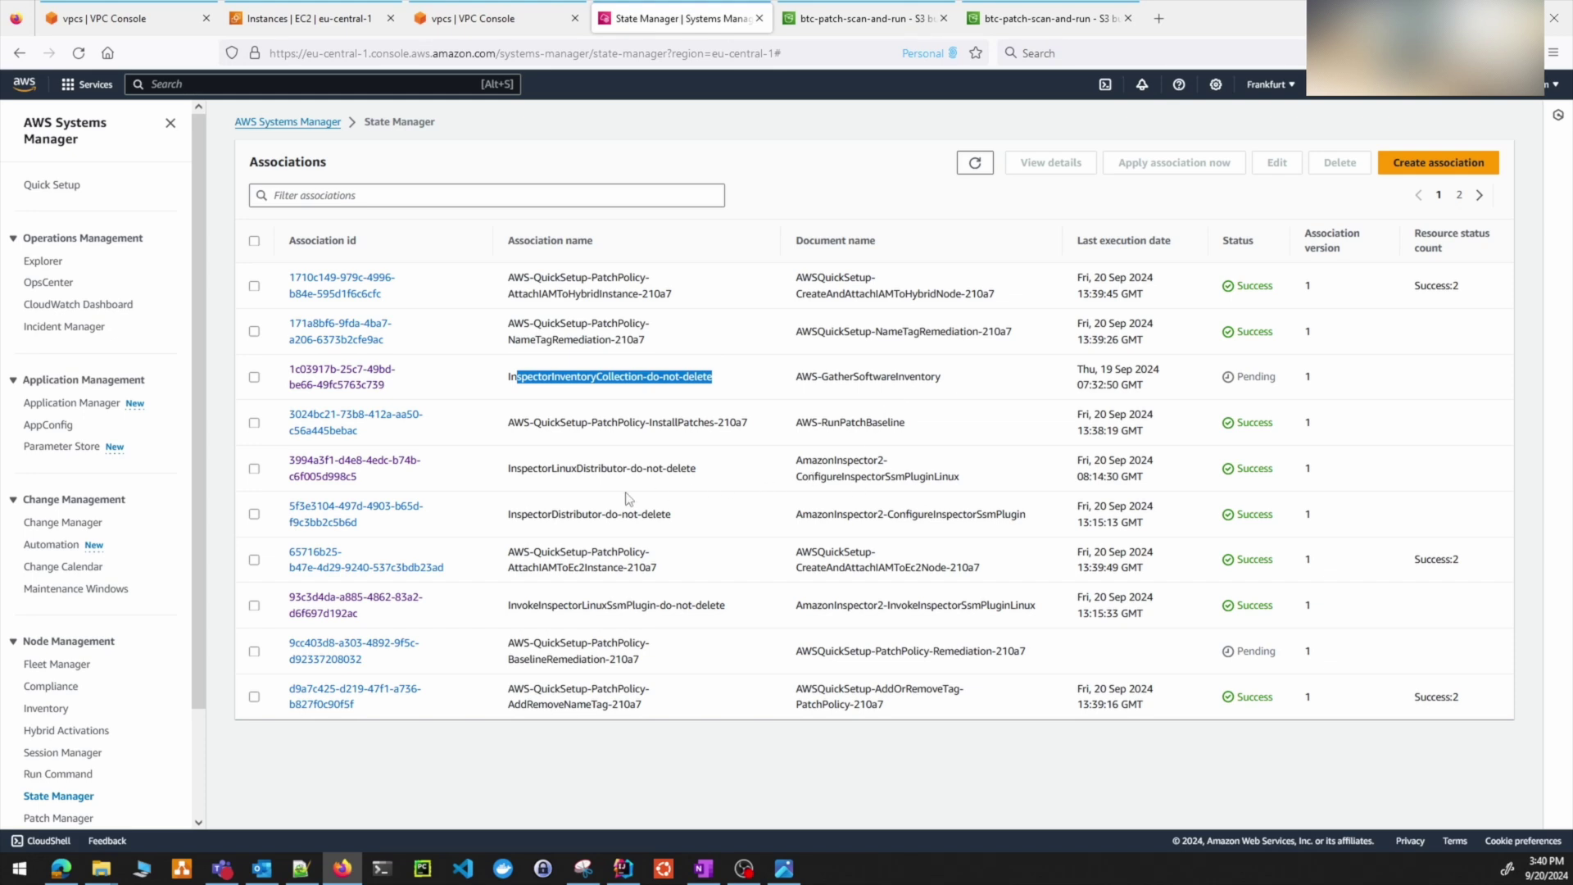
pyautogui.moveTo(490, 522); pyautogui.dragTo(800, 515)
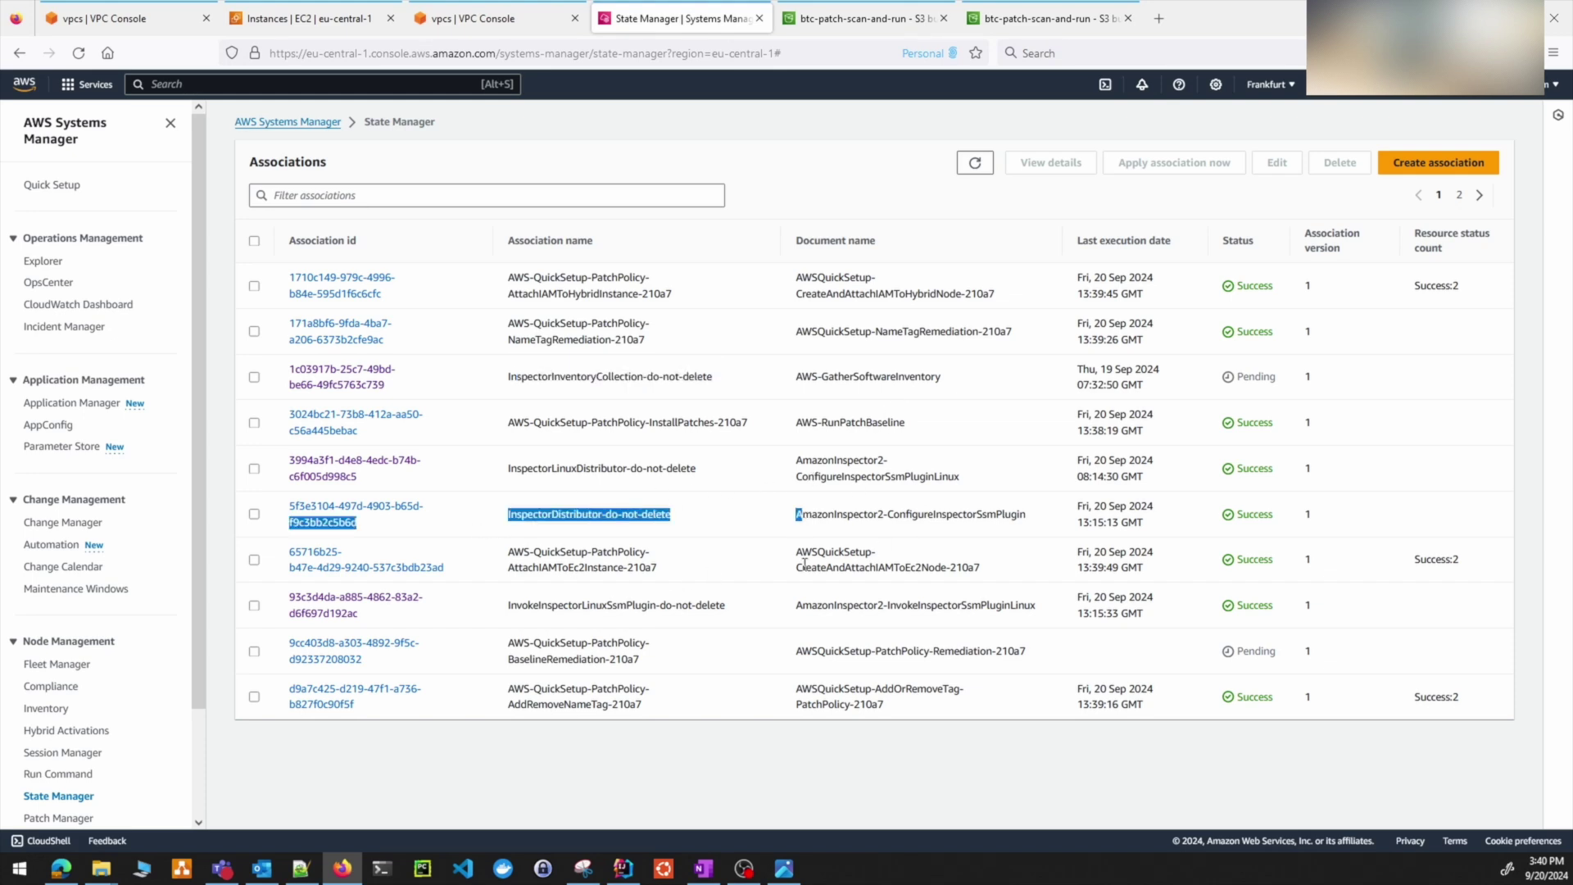
pyautogui.click(788, 604)
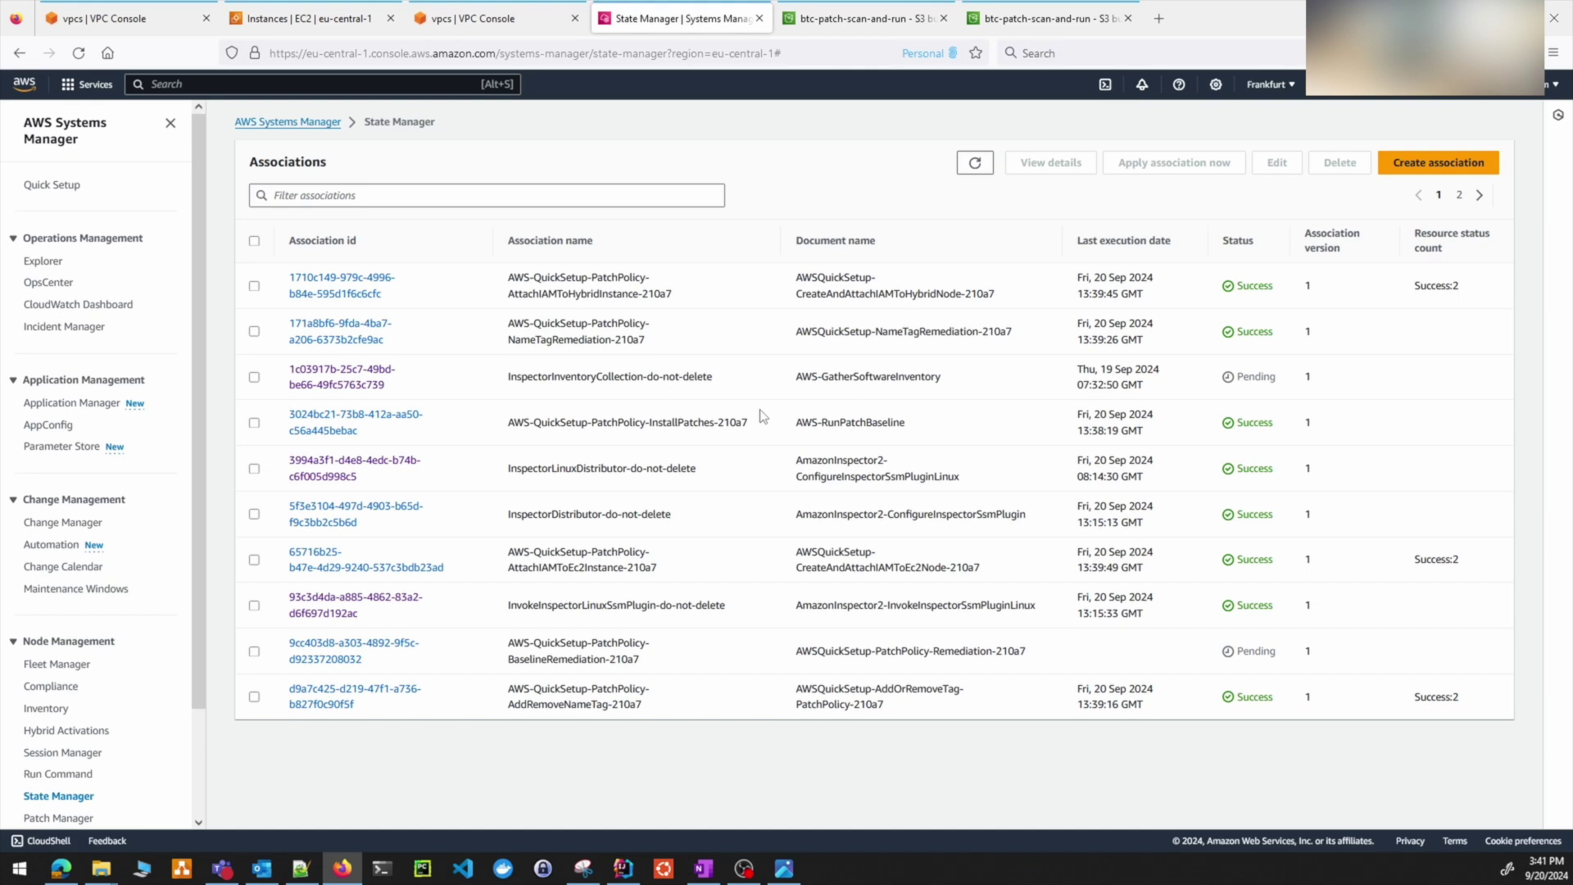
pyautogui.moveTo(763, 425); pyautogui.dragTo(964, 435)
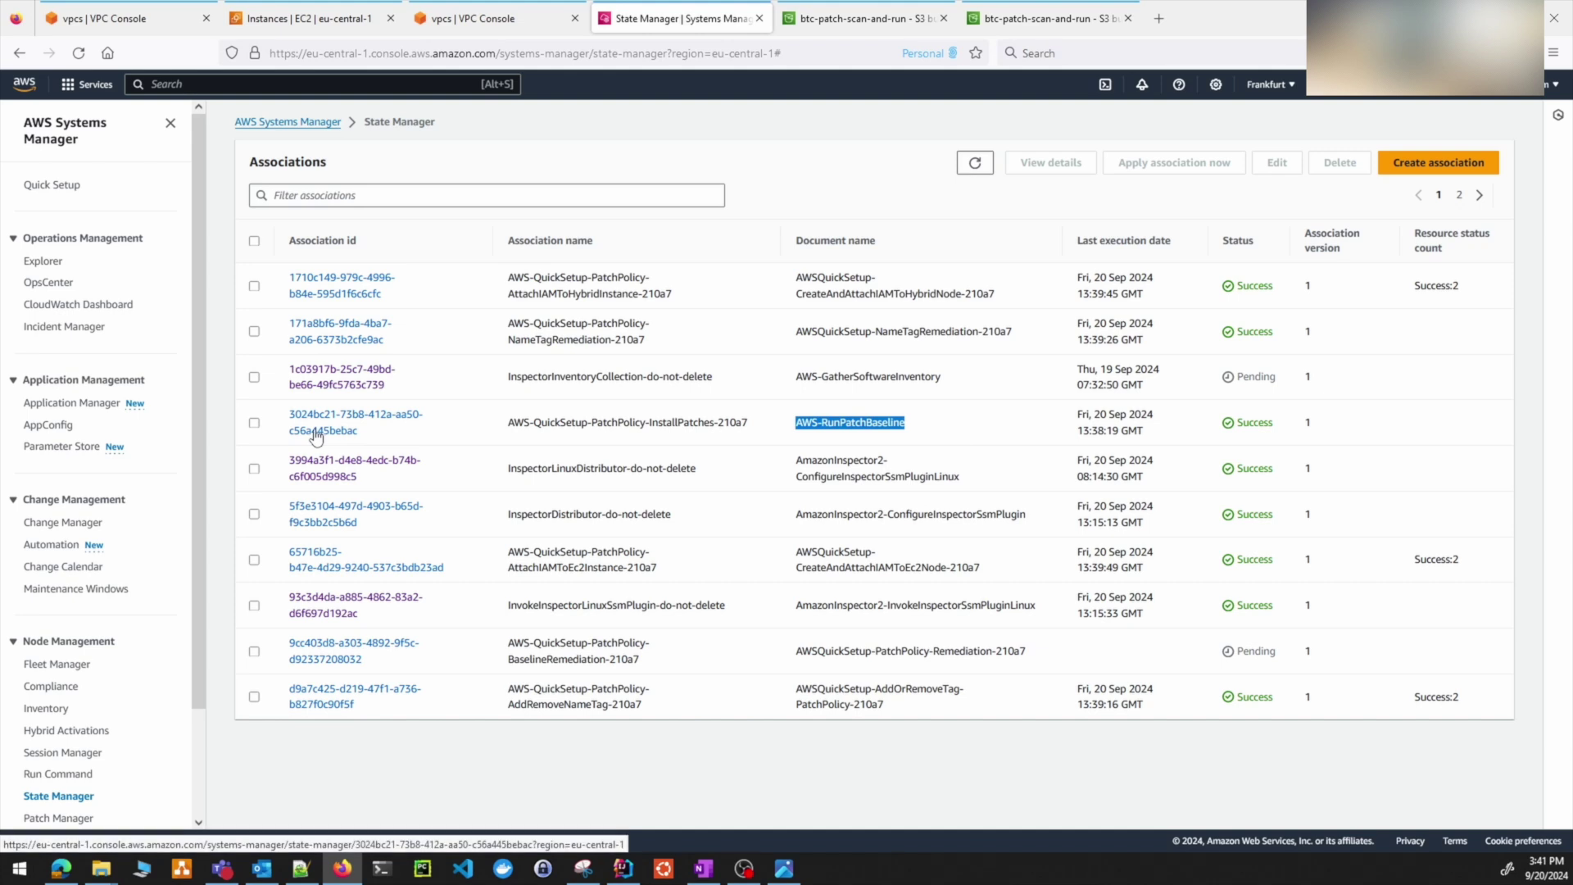
pyautogui.click(516, 425)
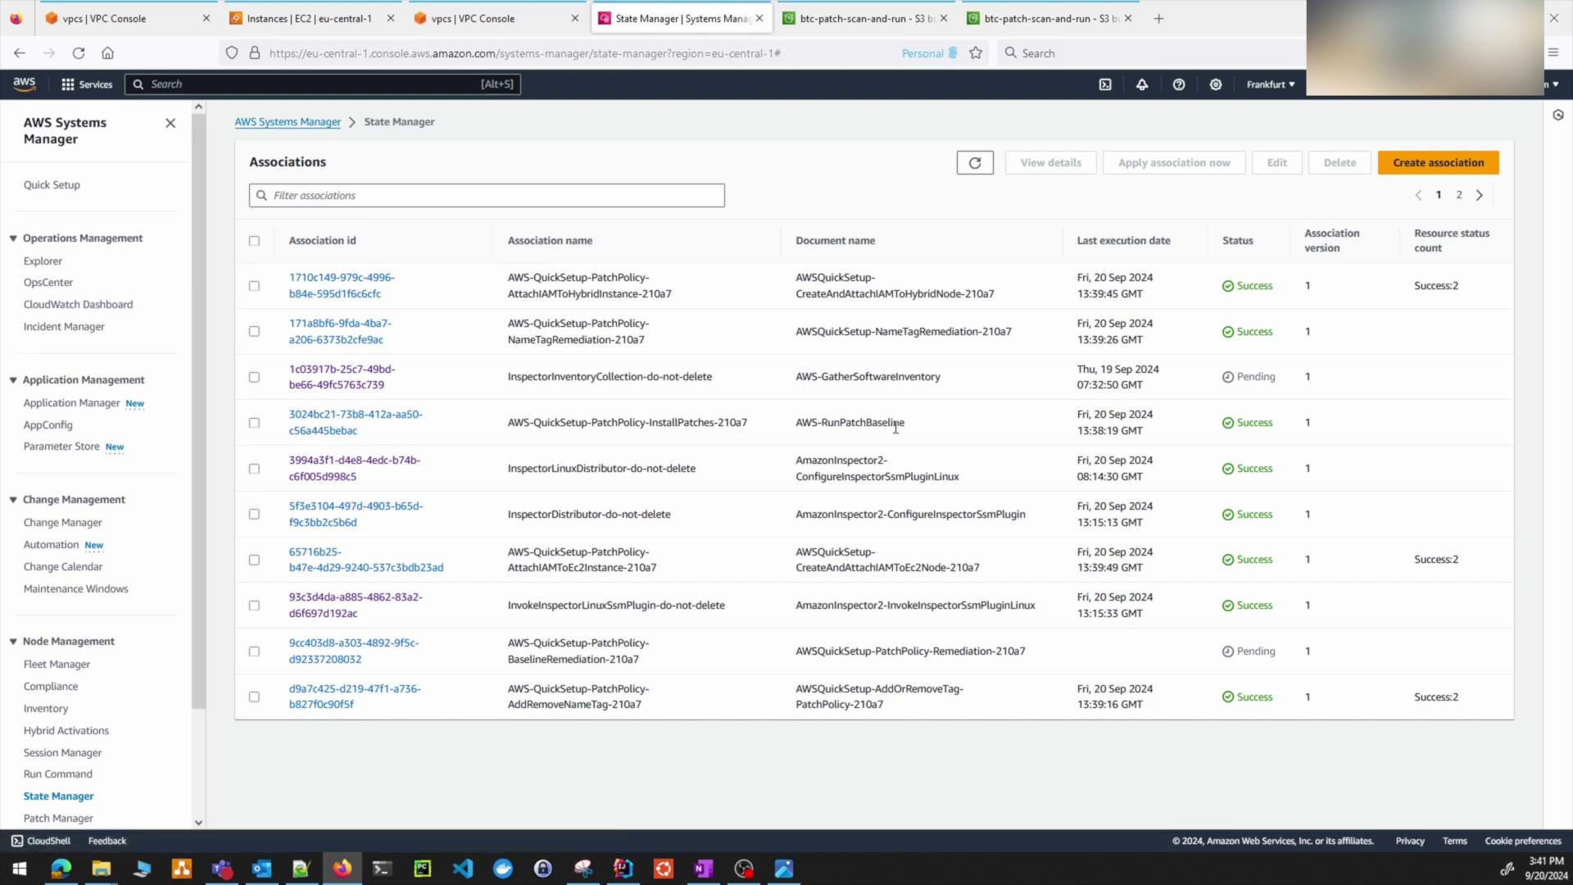
# - Inspect the execution history and execution targets of the AWS-QuickSetup-PatchPolicy-InstallPatches-210a7 association
pyautogui.moveTo(908, 422); pyautogui.dragTo(502, 426)
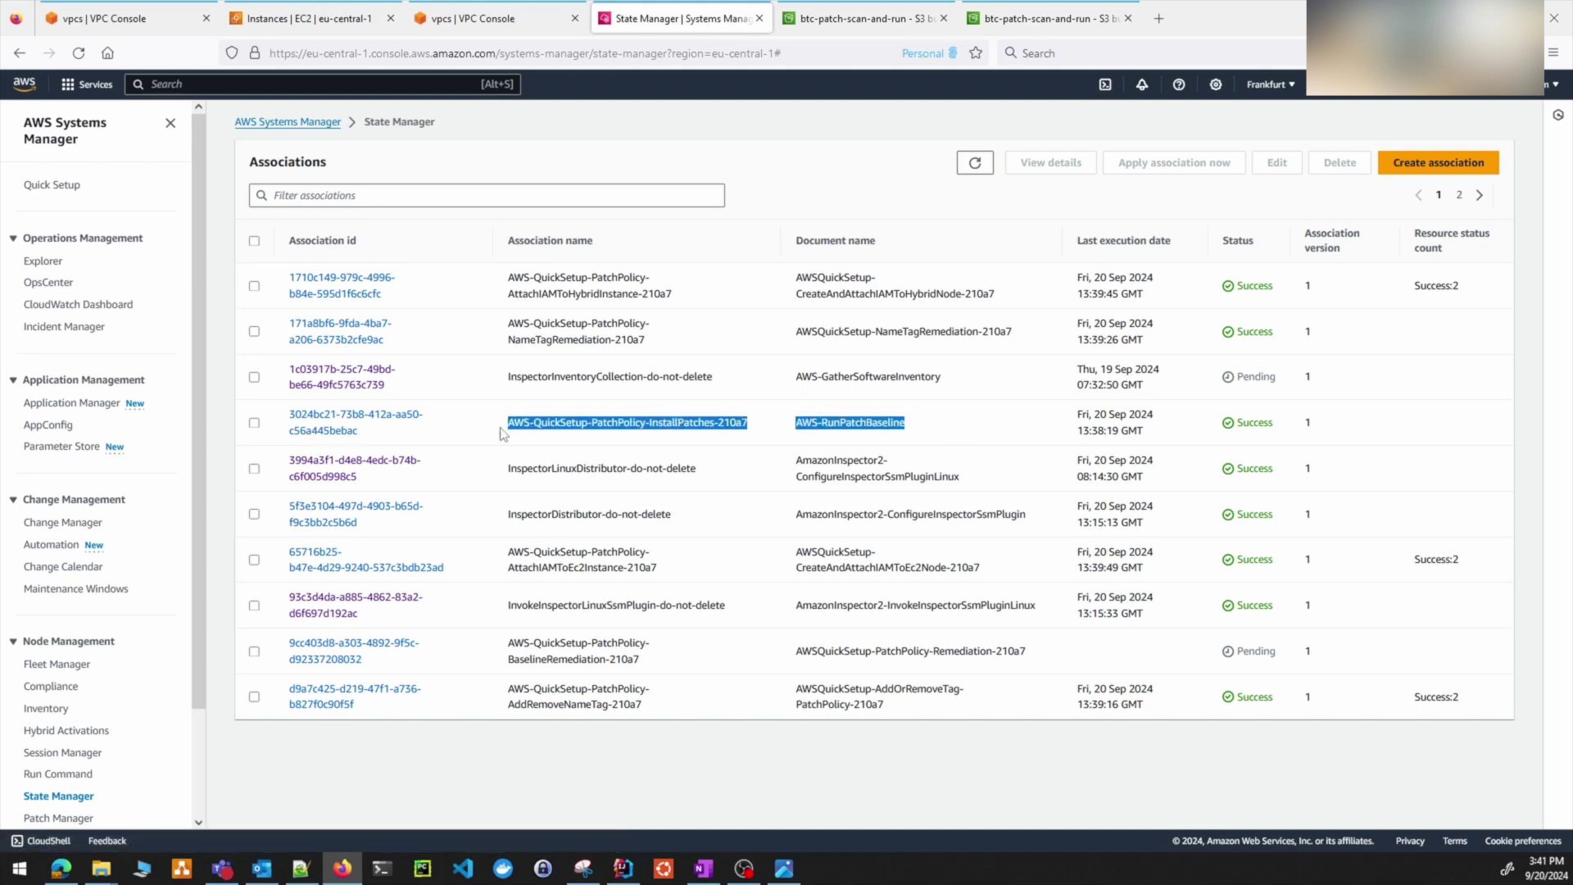
pyautogui.click(323, 416)
pyautogui.click(655, 202)
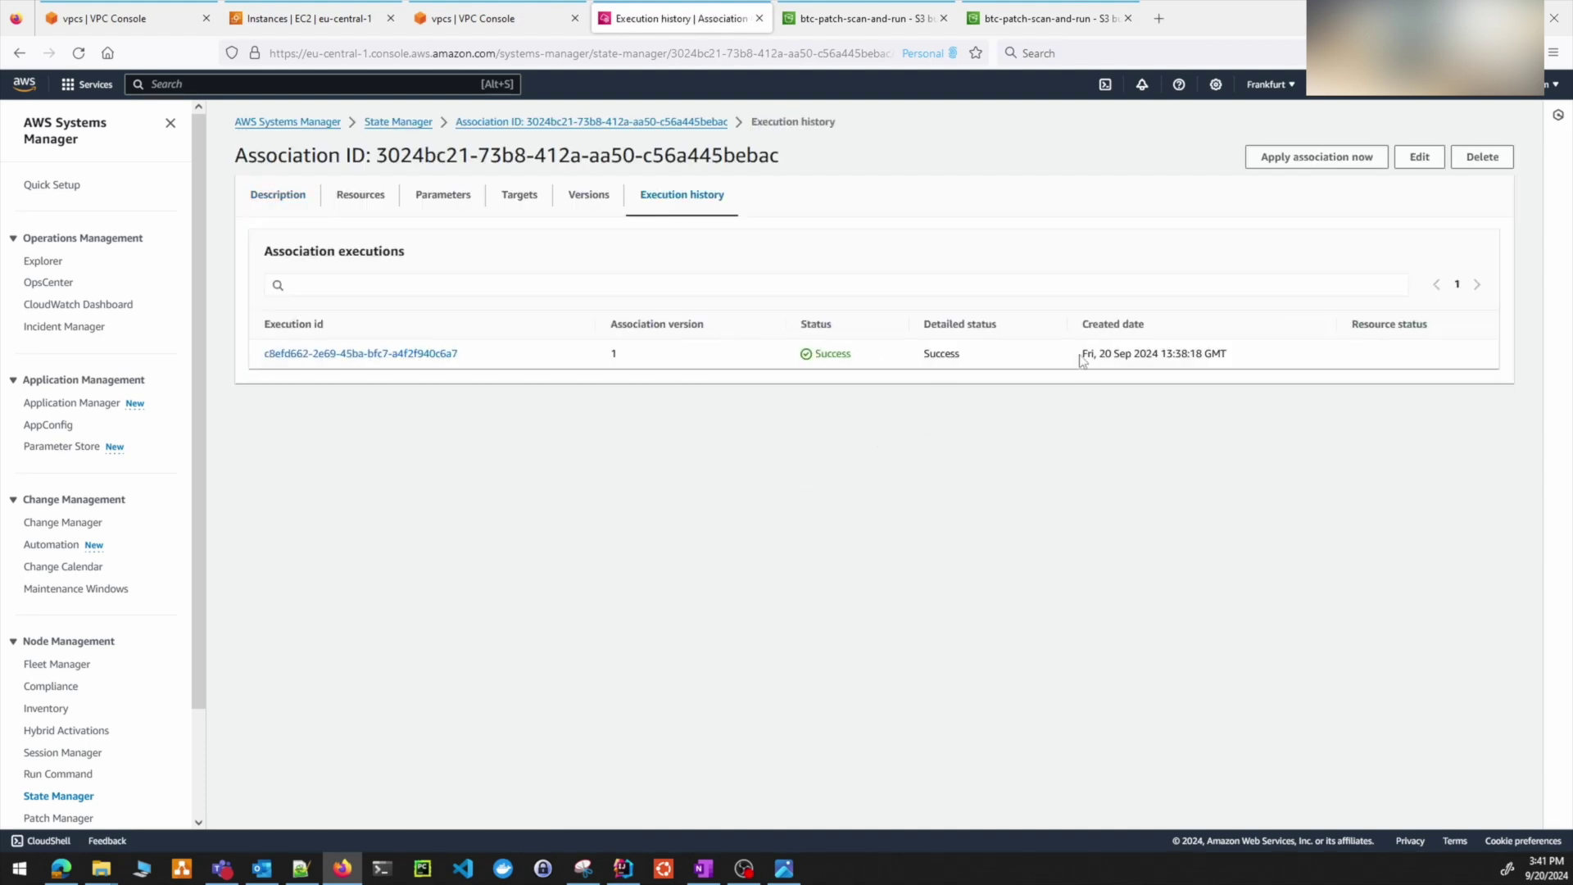
pyautogui.moveTo(1080, 357); pyautogui.dragTo(1264, 358)
pyautogui.click(1172, 457)
pyautogui.moveTo(1083, 358); pyautogui.dragTo(1255, 361)
pyautogui.click(358, 356)
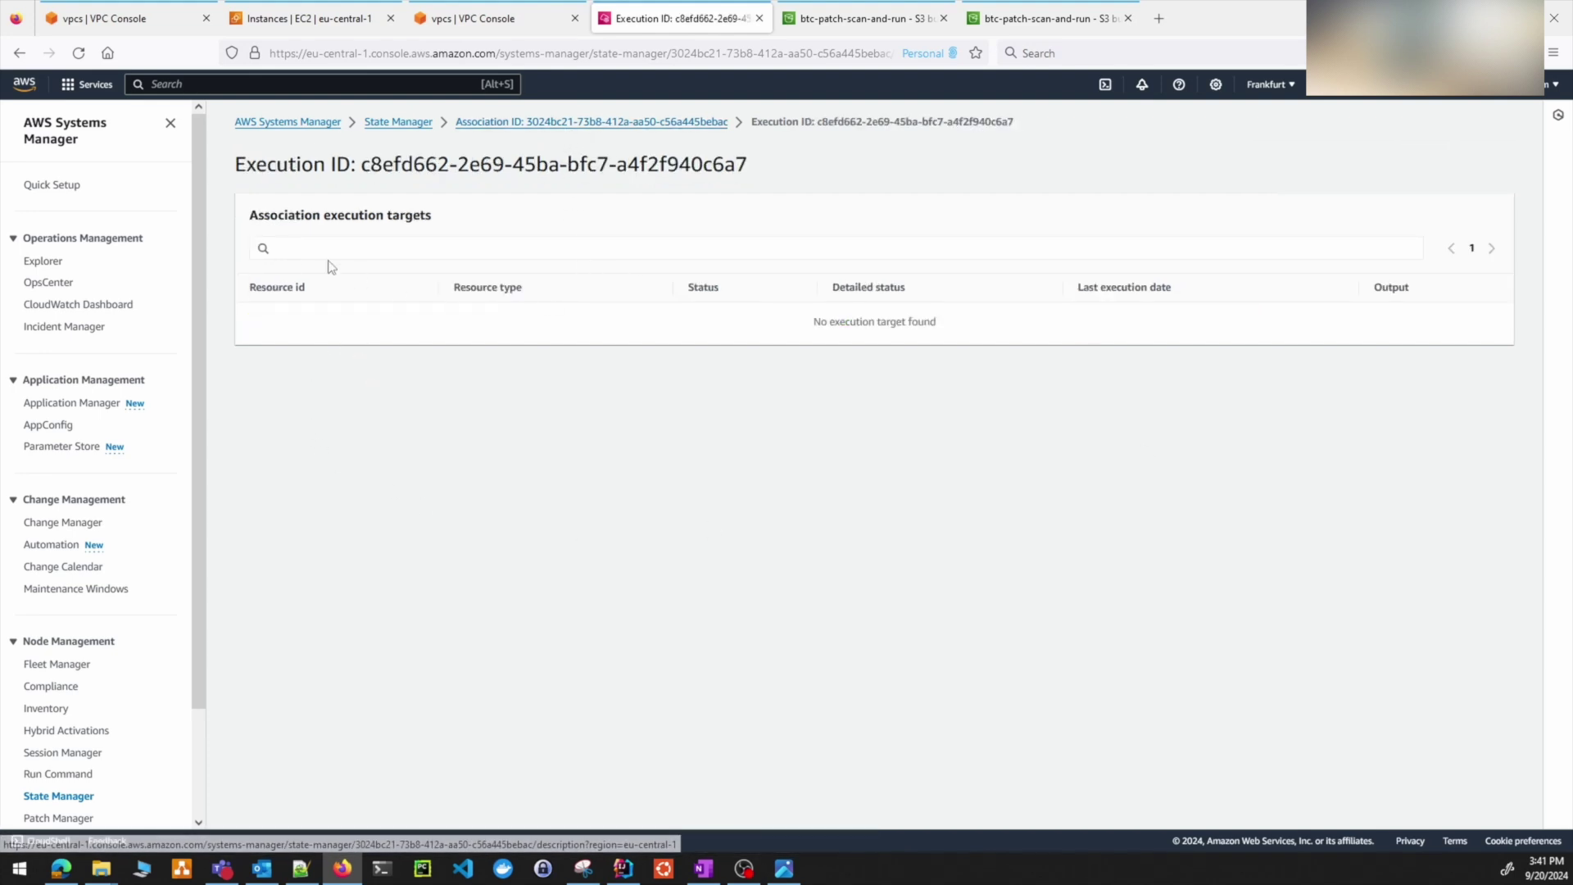
# - Review the resources, target tags and description of the install-patches association
pyautogui.click(654, 123)
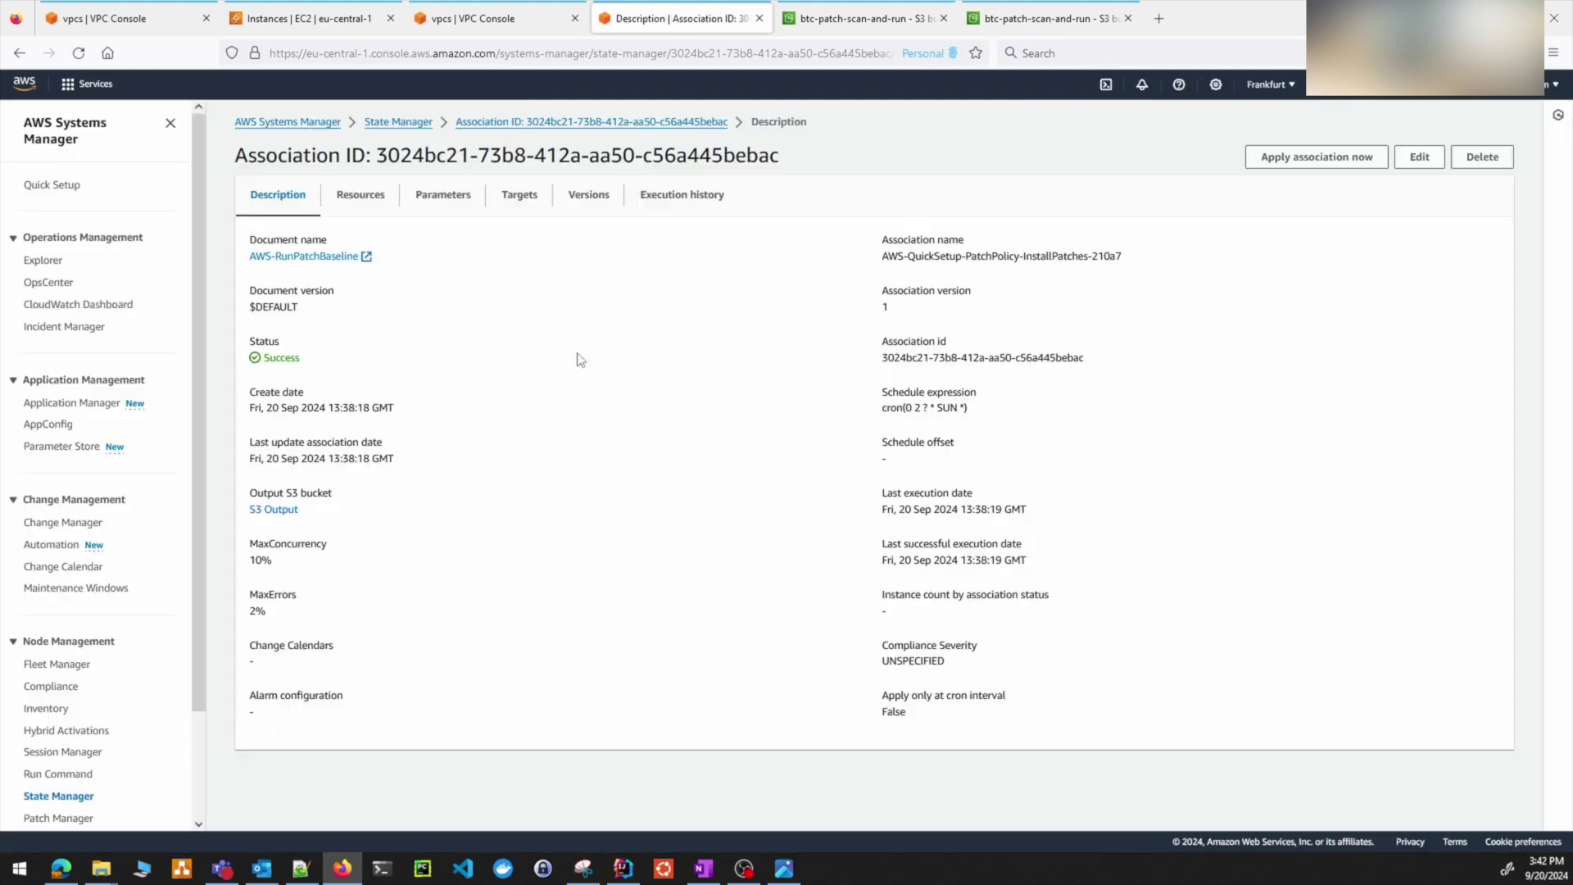
pyautogui.click(361, 207)
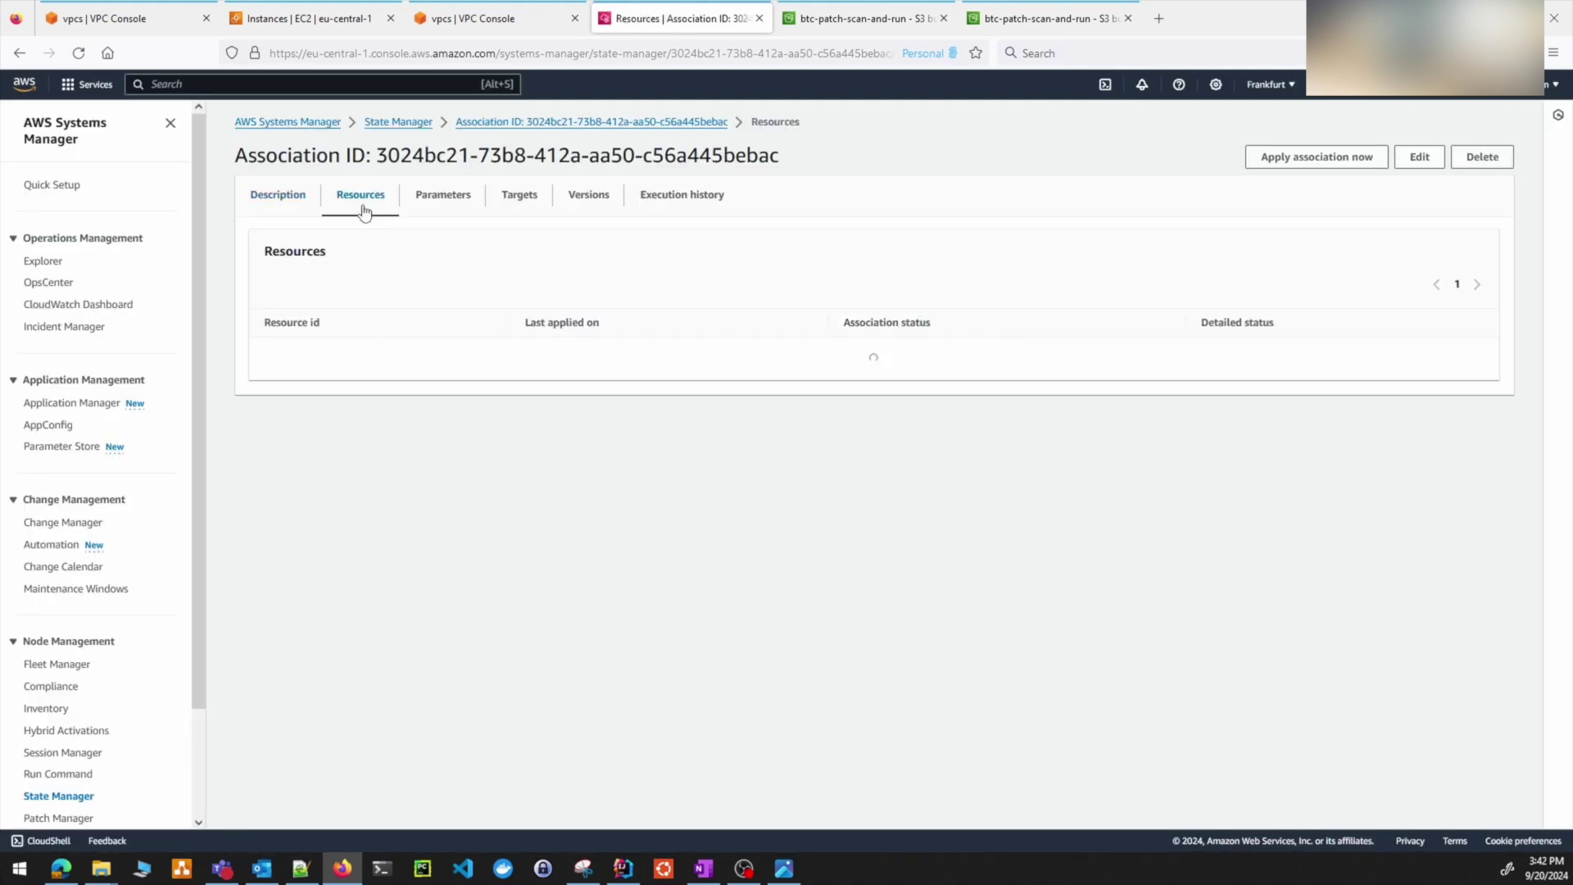
pyautogui.click(522, 211)
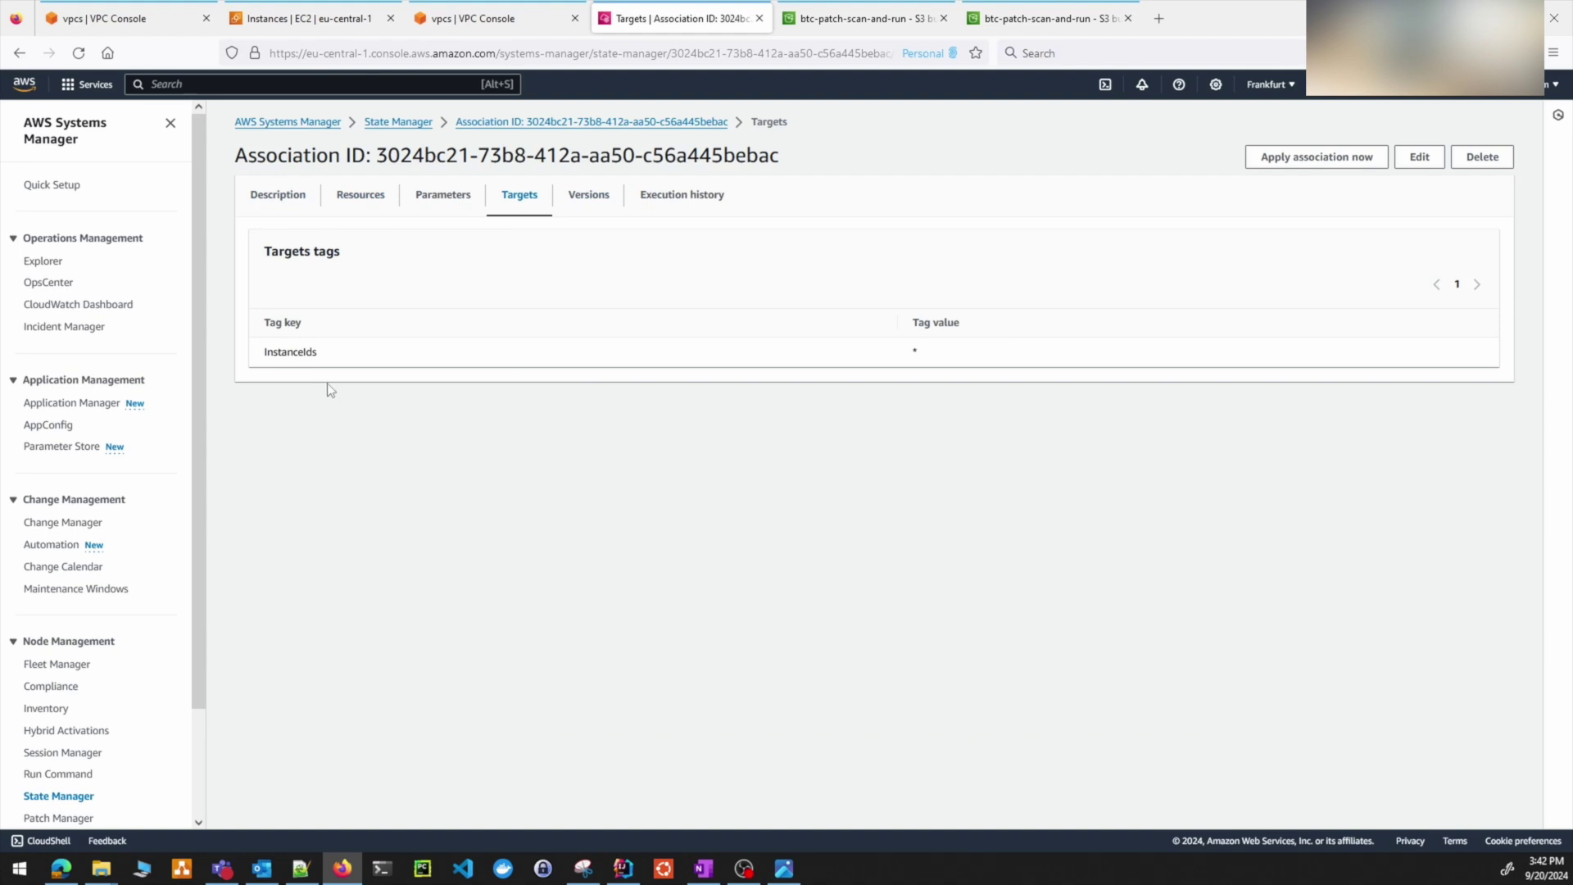
pyautogui.moveTo(257, 348); pyautogui.dragTo(572, 351)
pyautogui.click(975, 361)
pyautogui.click(545, 123)
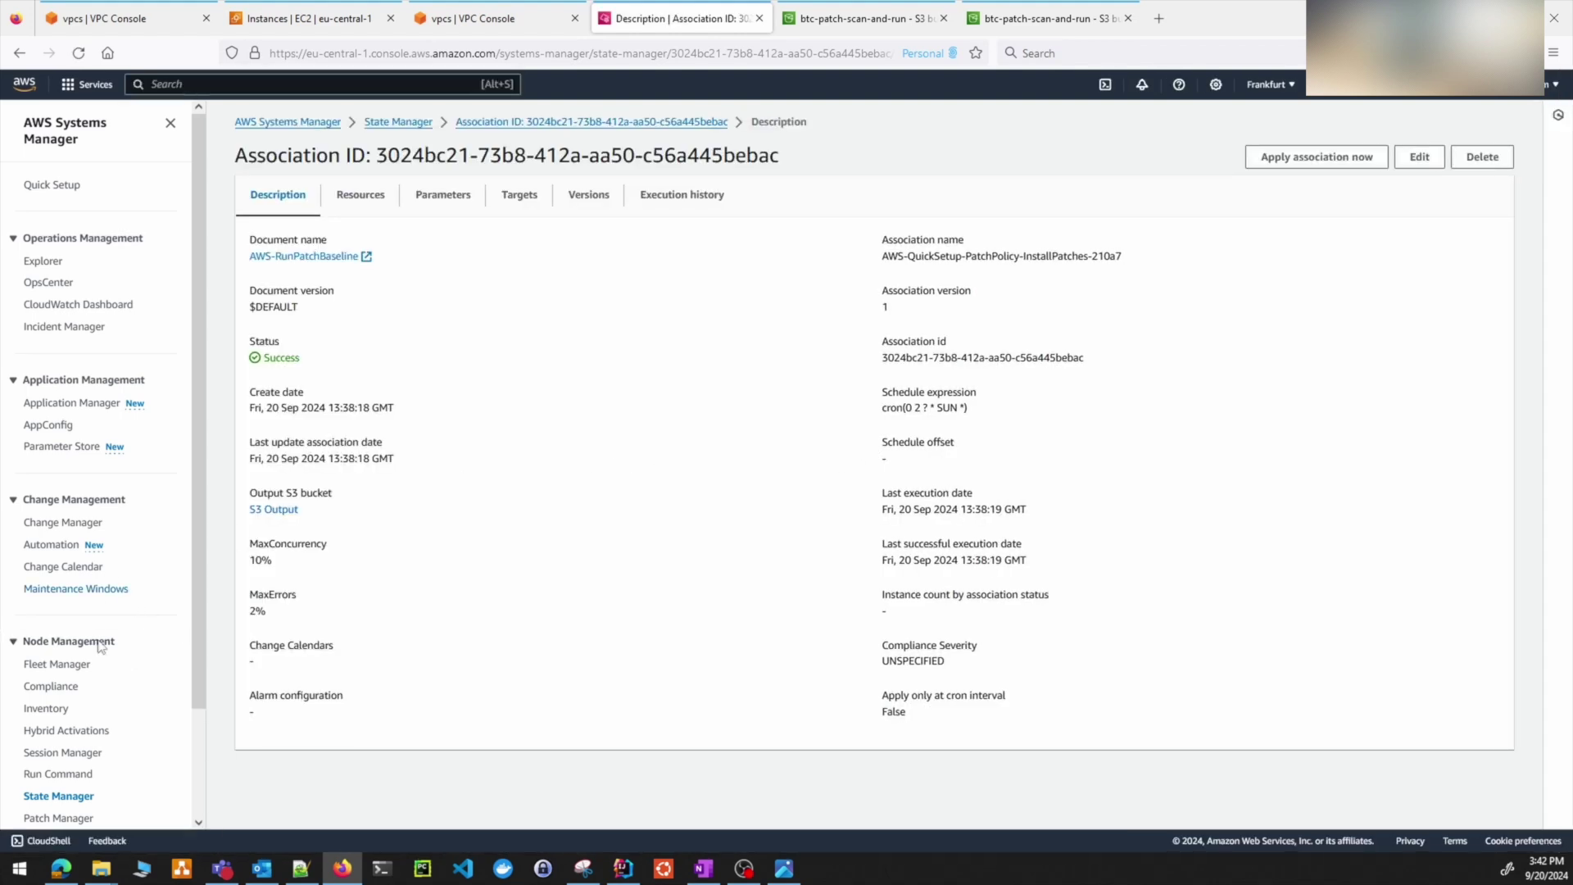
# - Open the managed nodes list in Fleet Manager and refresh it
pyautogui.click(56, 671)
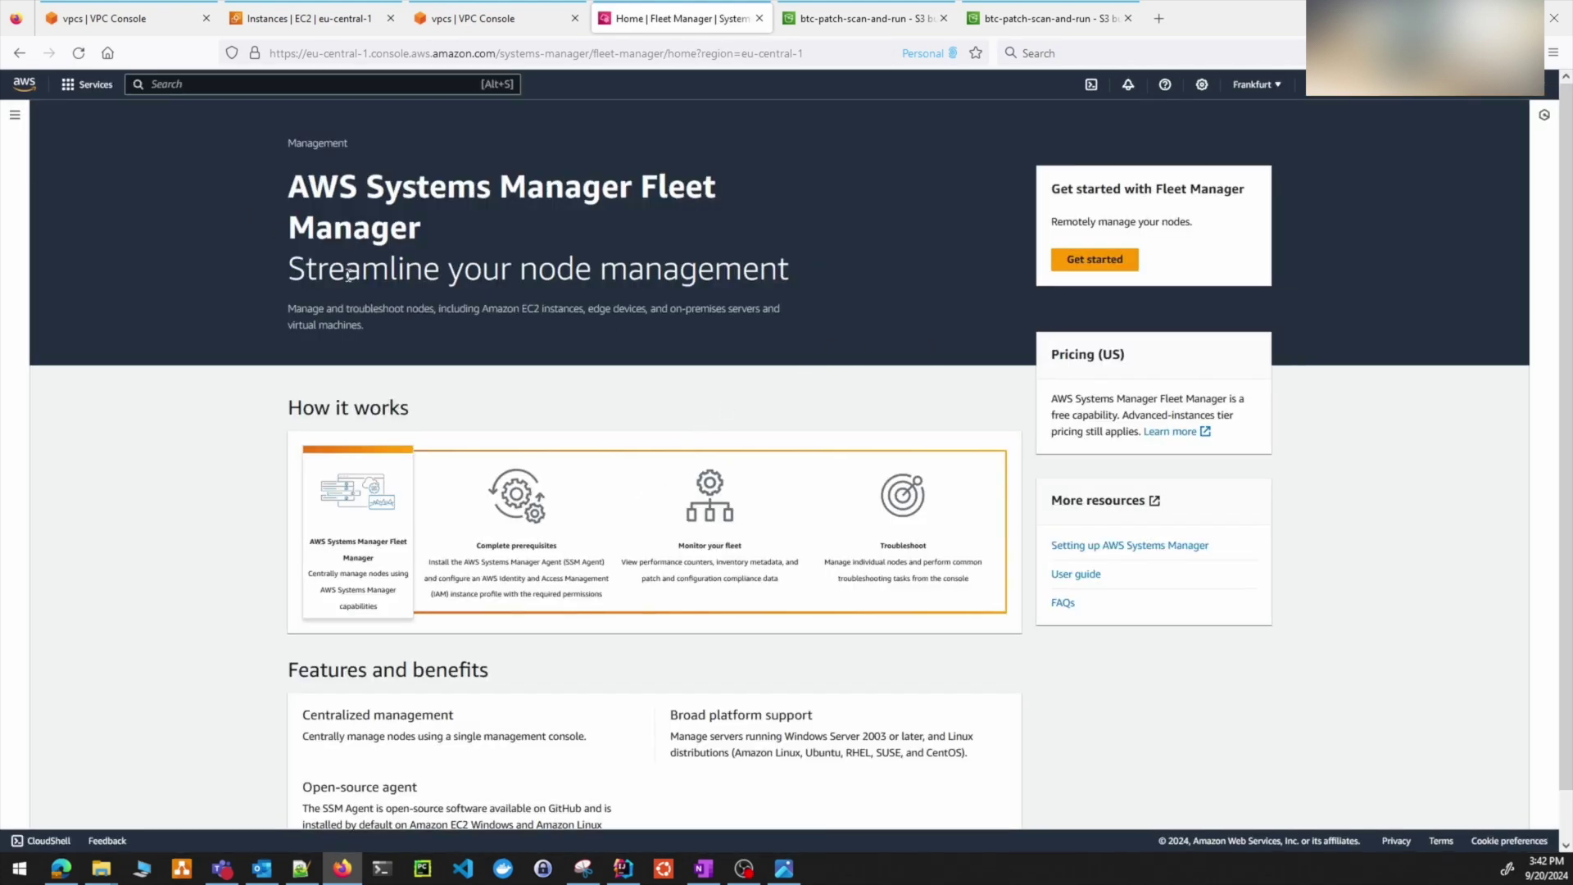
pyautogui.moveTo(291, 188); pyautogui.dragTo(777, 278)
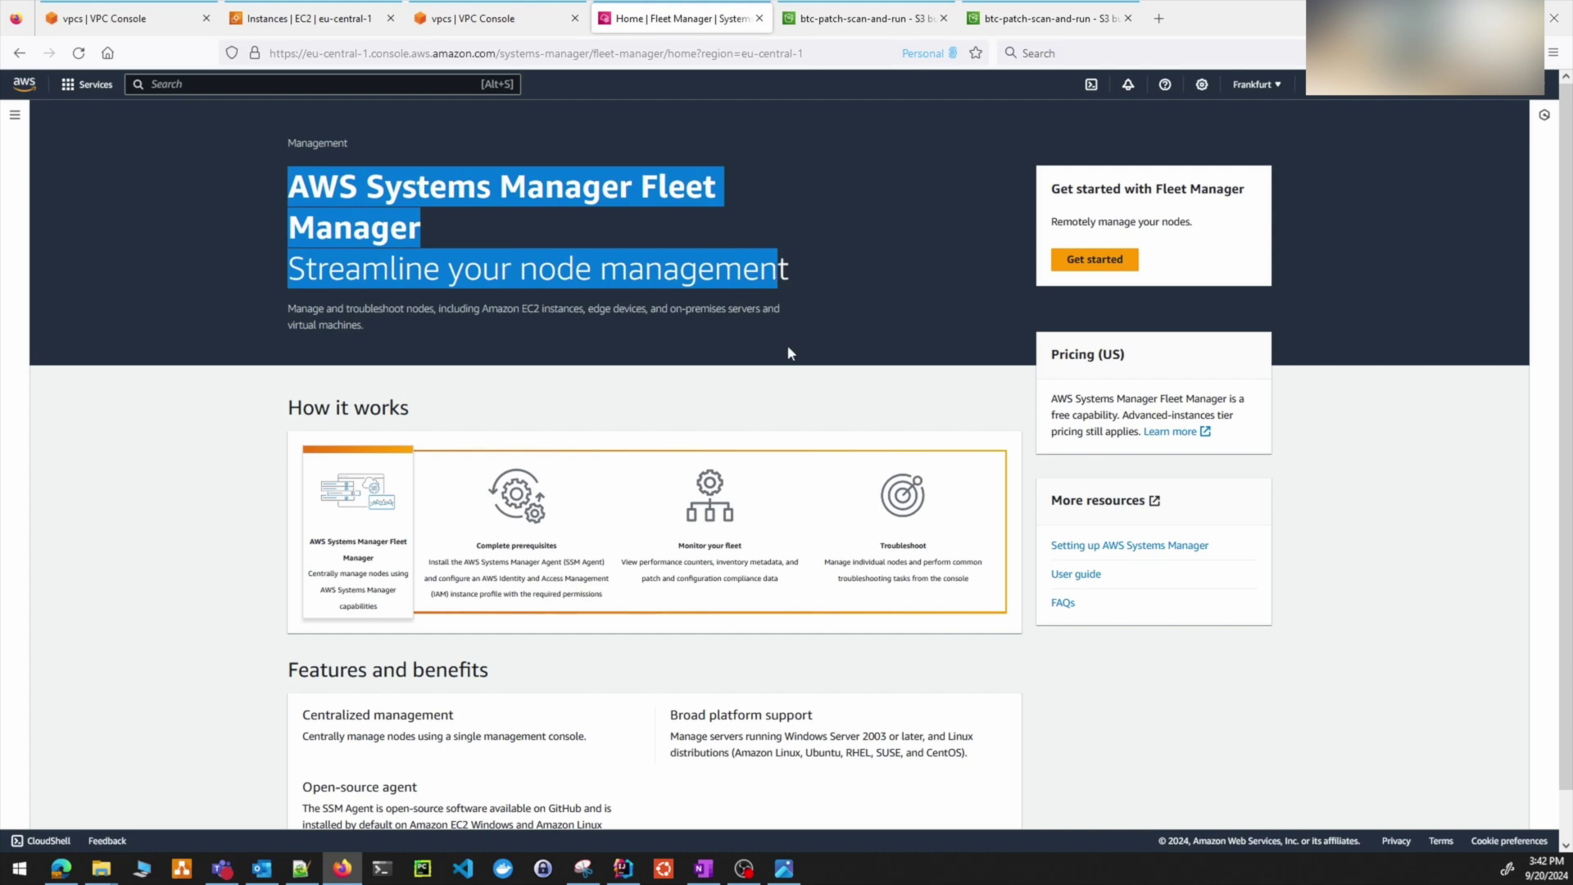
pyautogui.click(1070, 262)
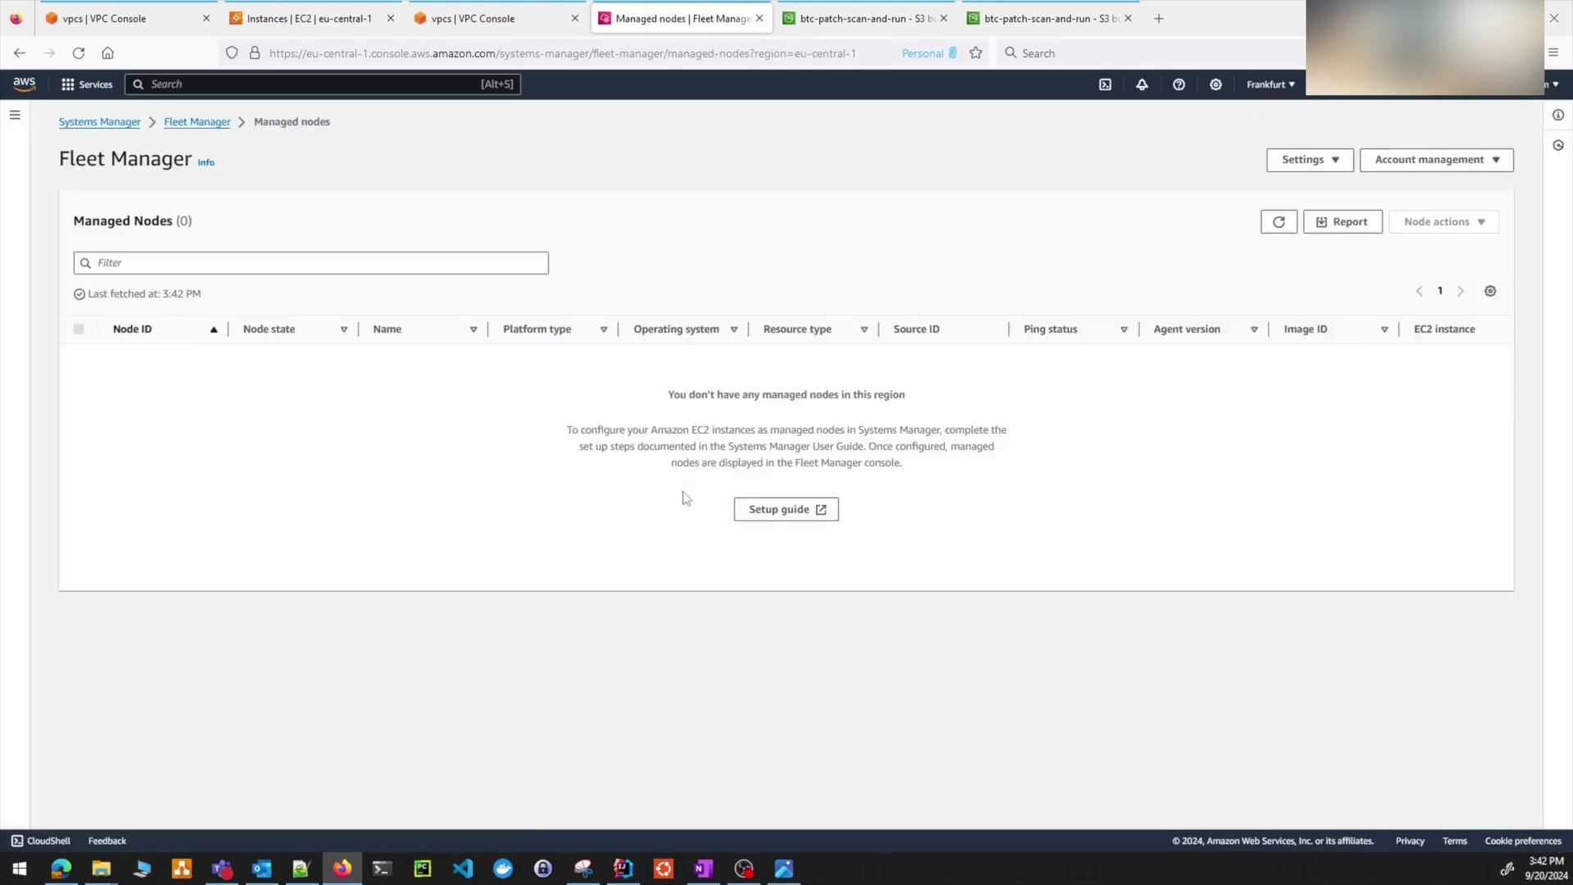
pyautogui.click(1277, 228)
# - Review the instance summary and instance details of the Private Instance in EC2
pyautogui.click(304, 23)
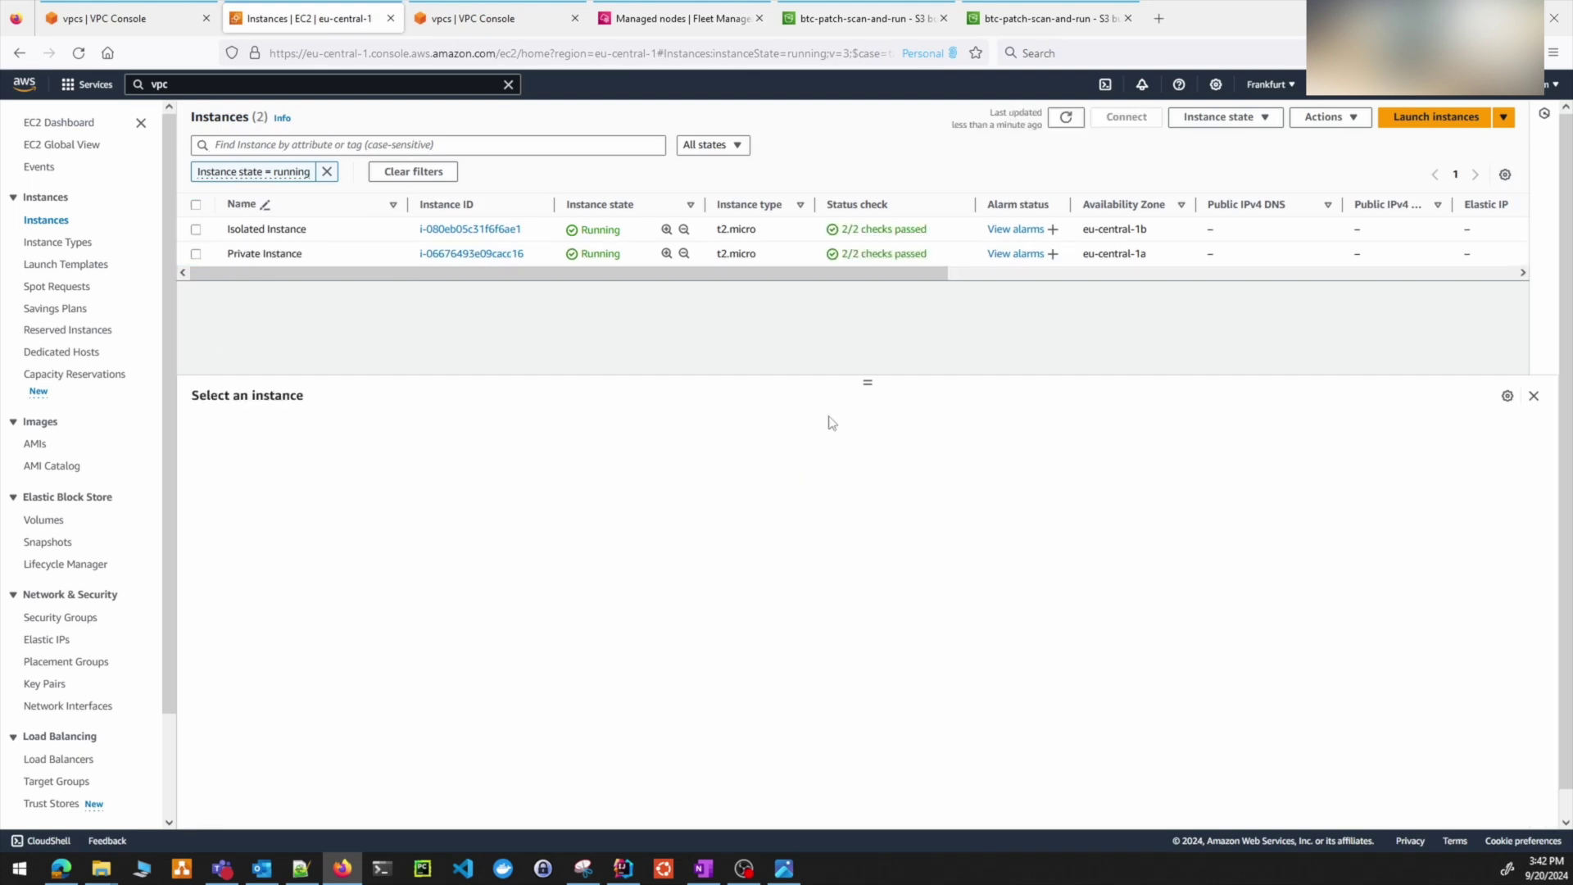
pyautogui.click(201, 256)
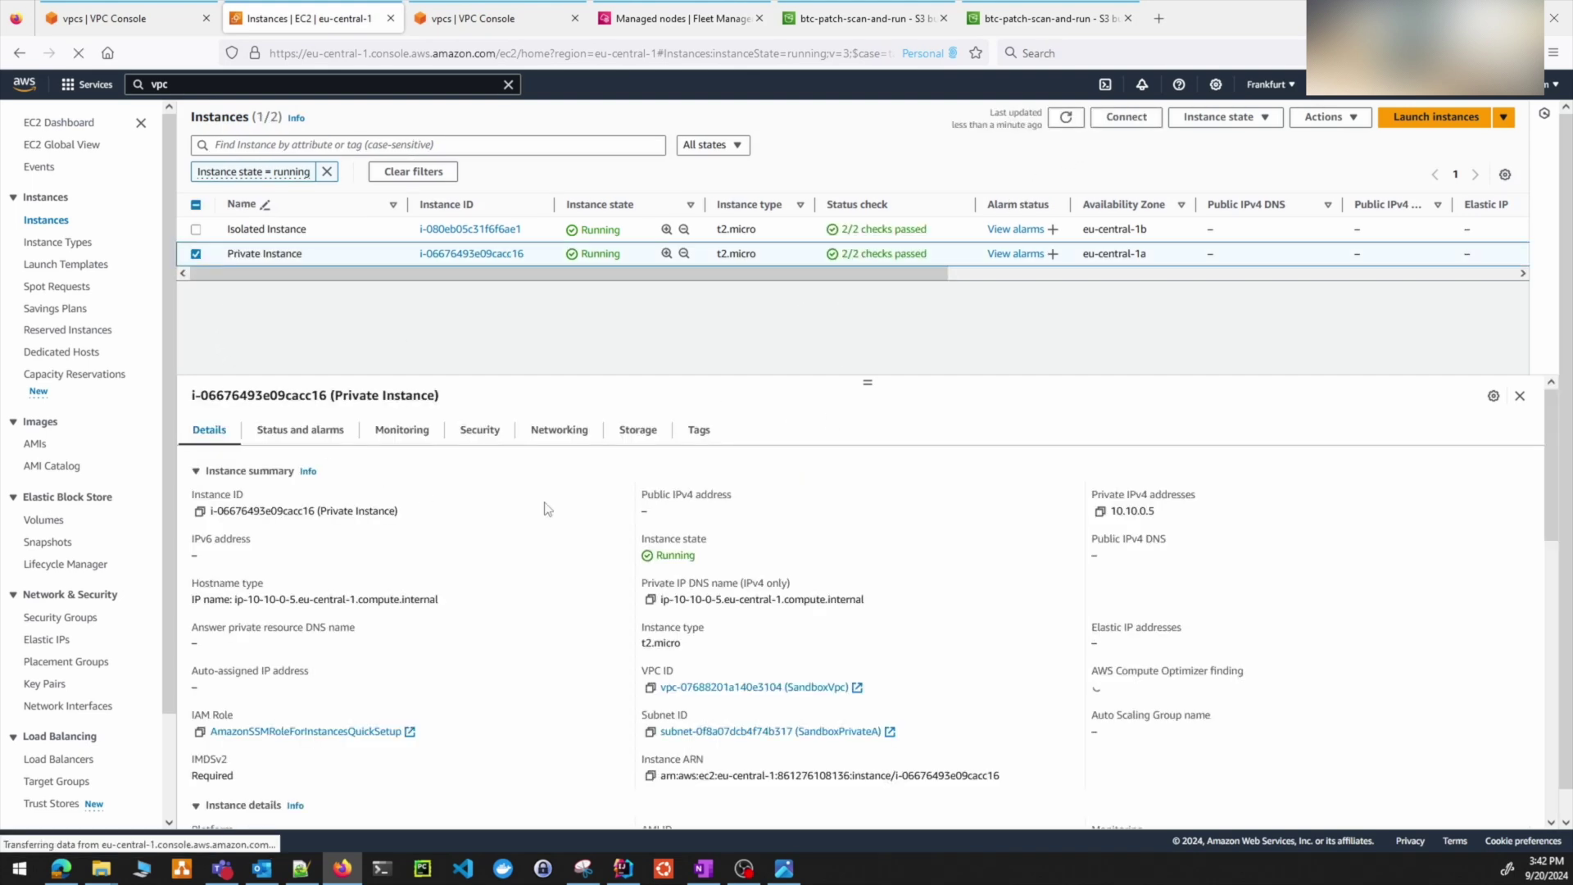
pyautogui.scroll(-3, 616, 608)
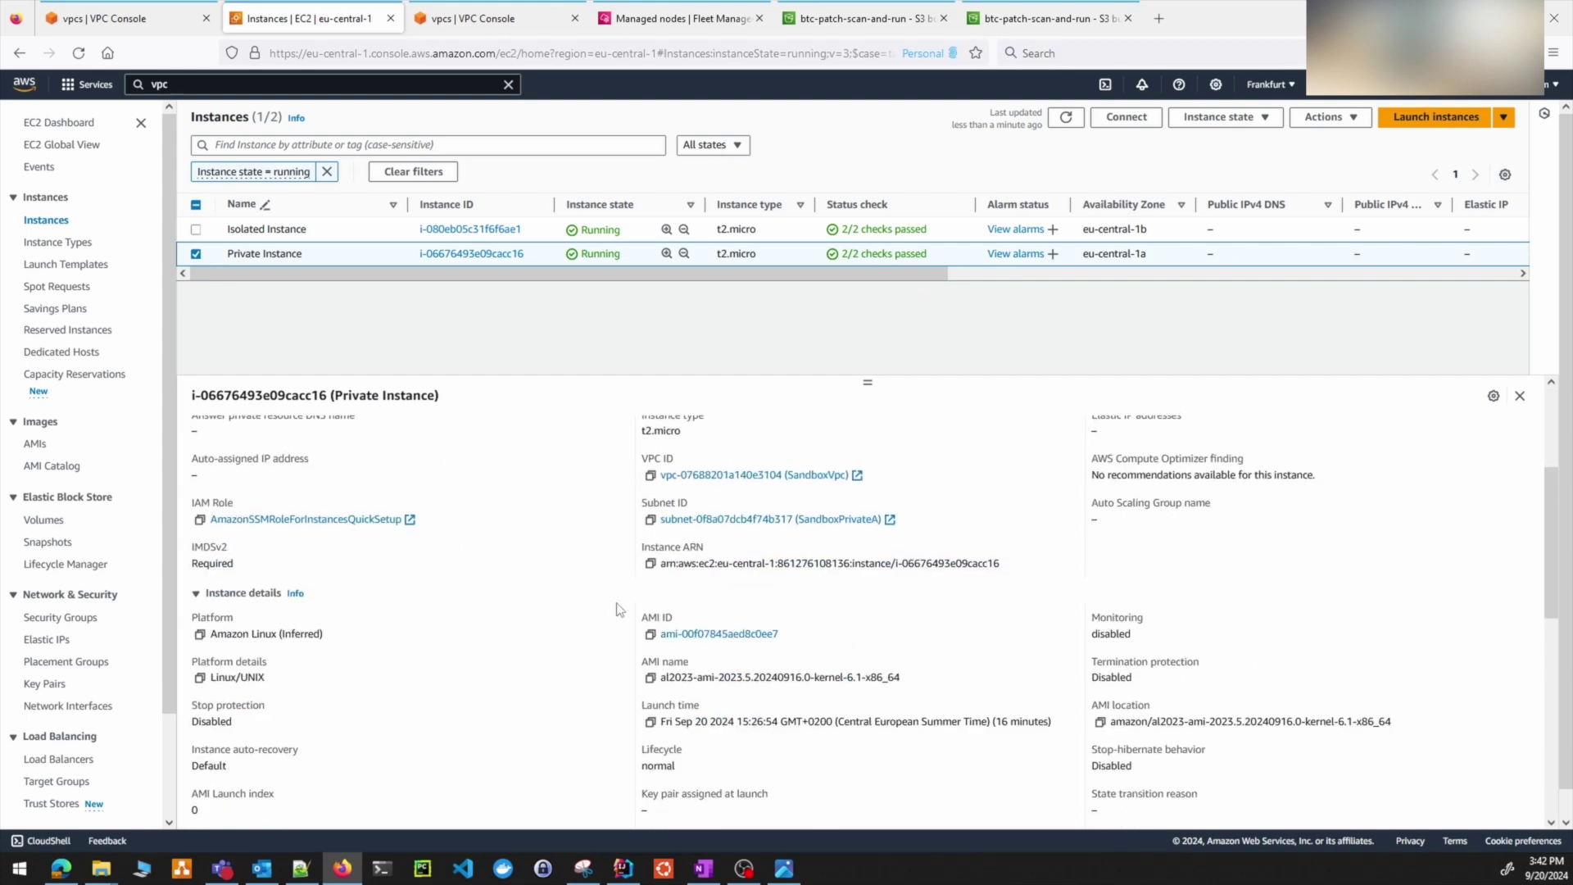
pyautogui.scroll(3, 623, 623)
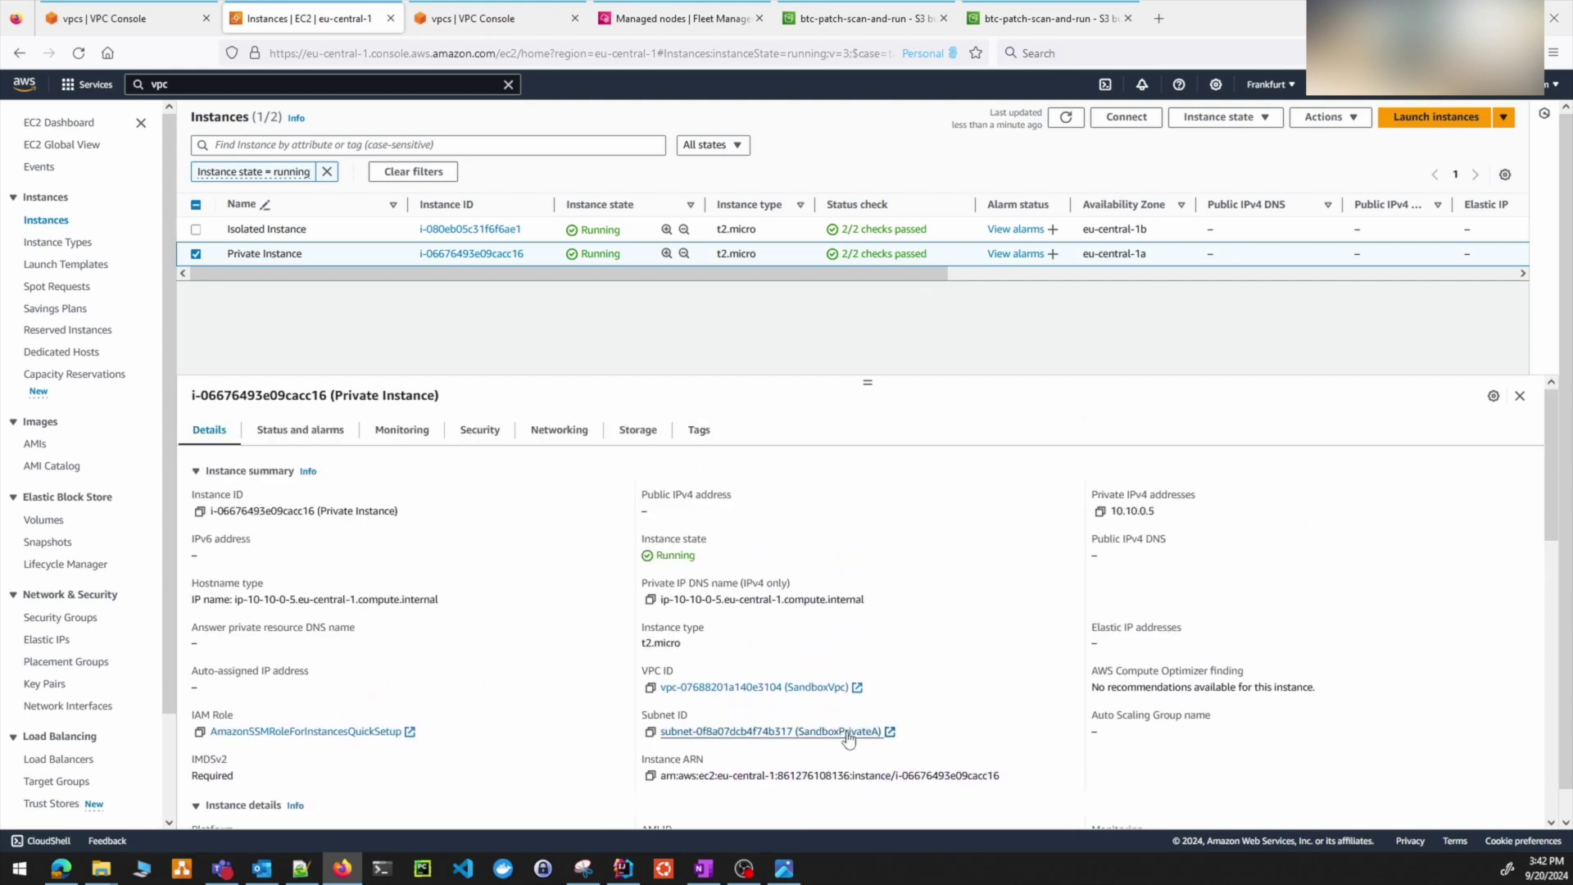
# - Trace the SandboxPrivateA subnet's routing through its route table and network connection in the SandboxVpc resource map
pyautogui.click(482, 46)
pyautogui.click(482, 24)
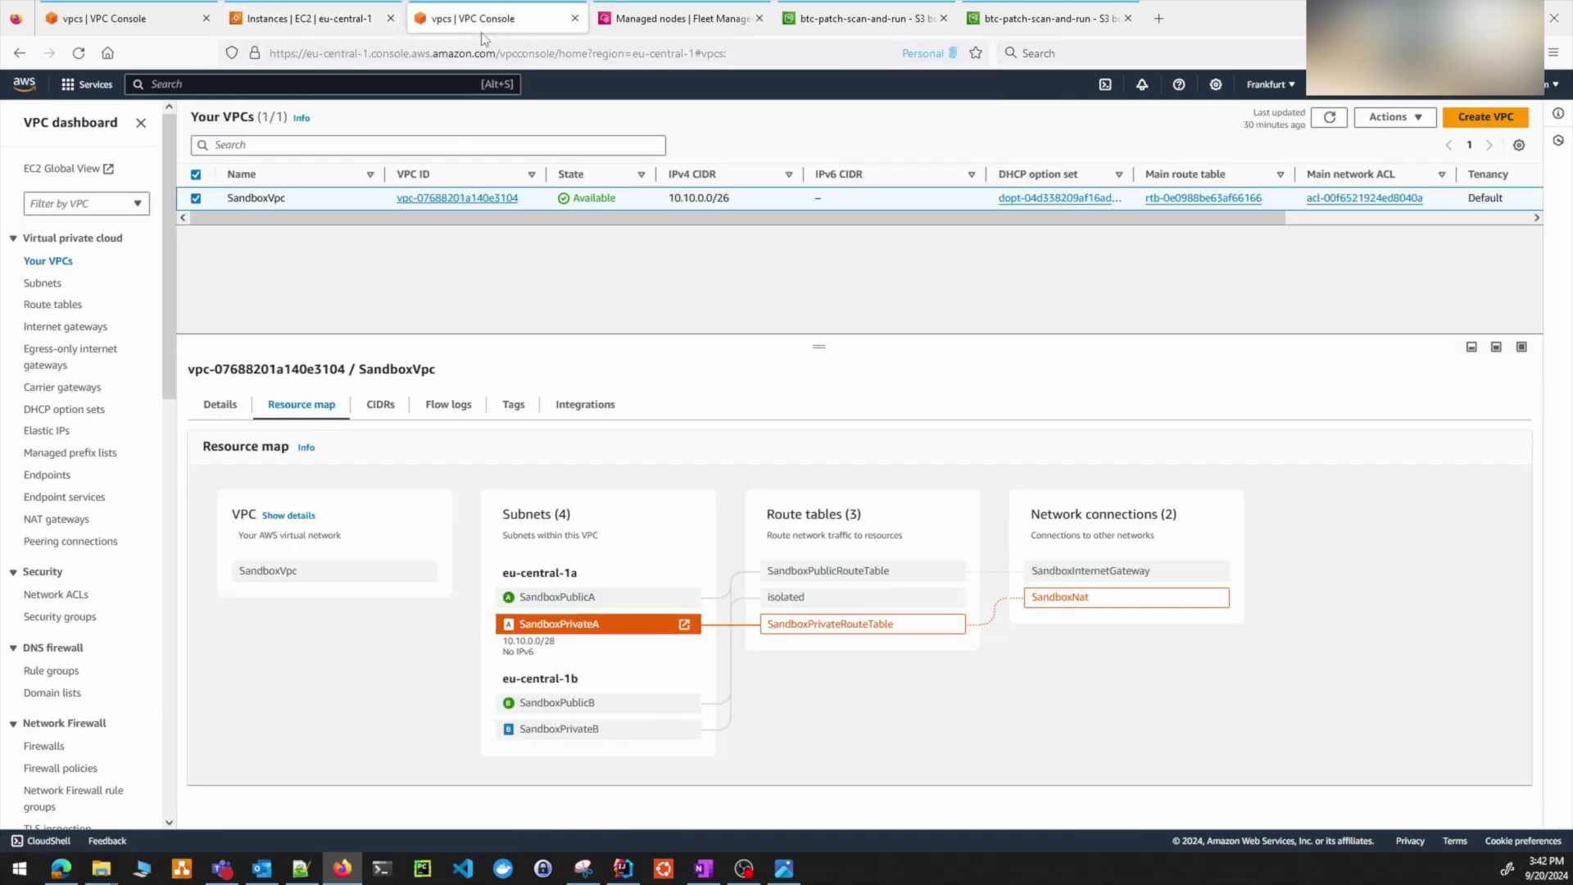
pyautogui.click(686, 630)
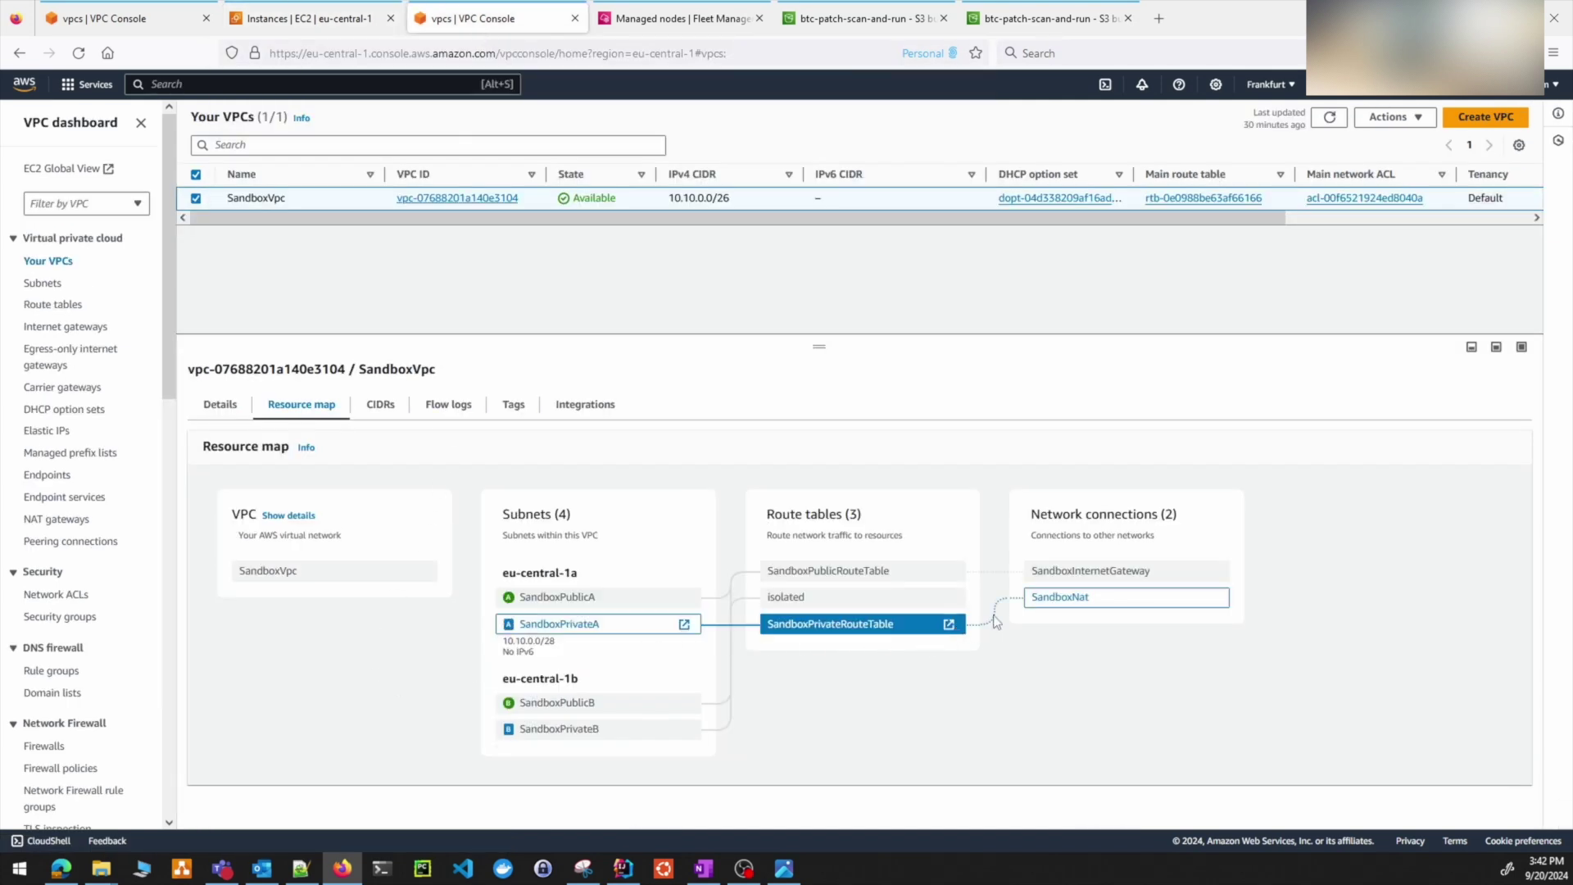
# - Check the security group's inbound and outbound rules for the Private Instance
pyautogui.click(307, 21)
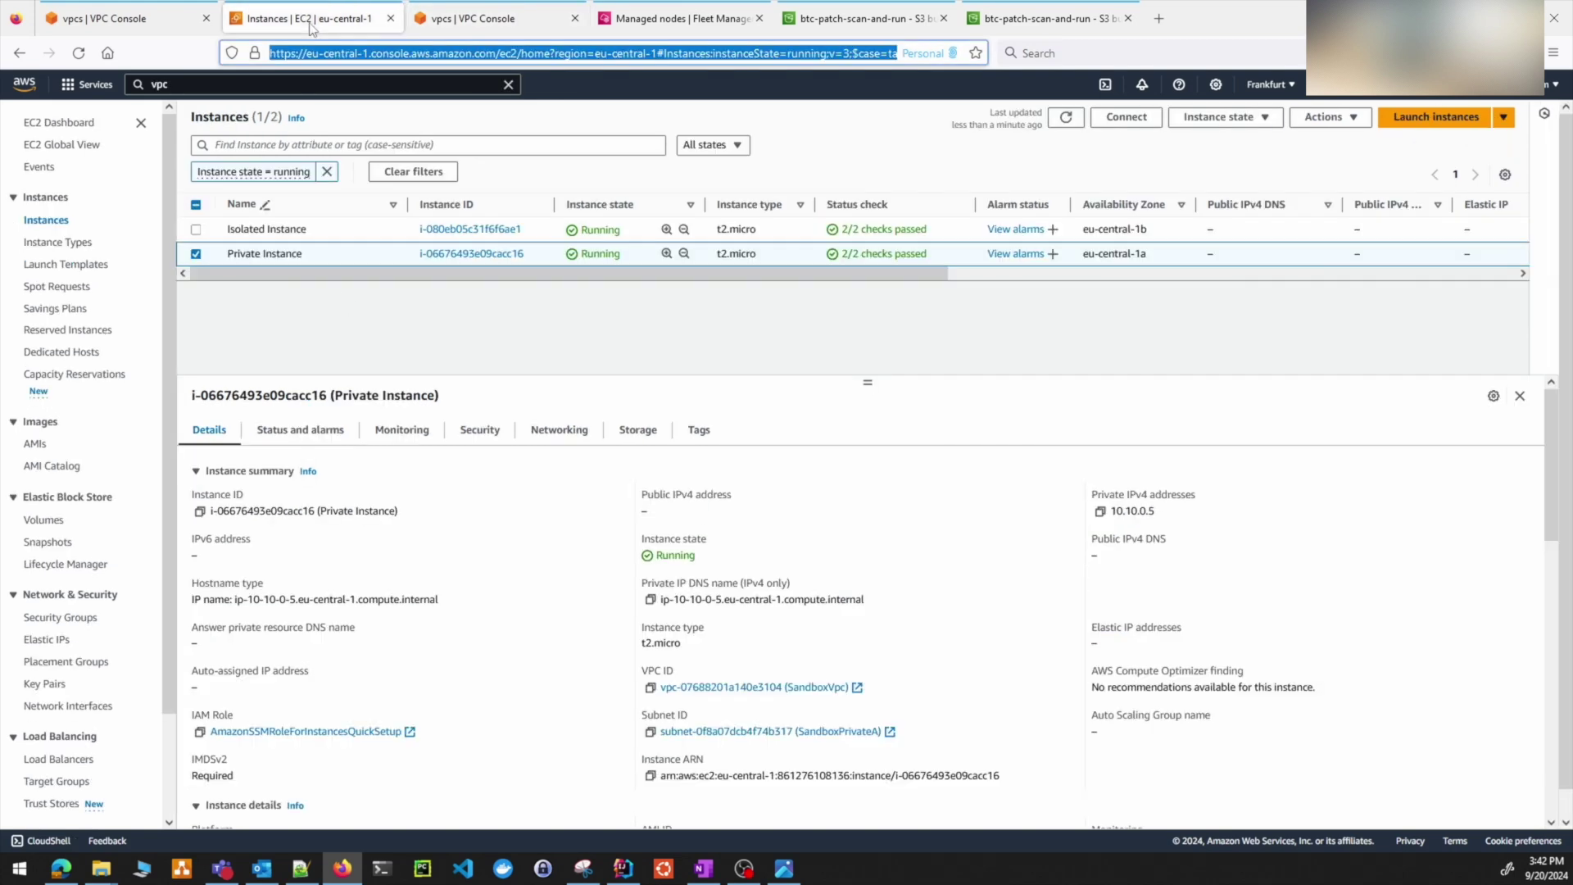
pyautogui.click(475, 431)
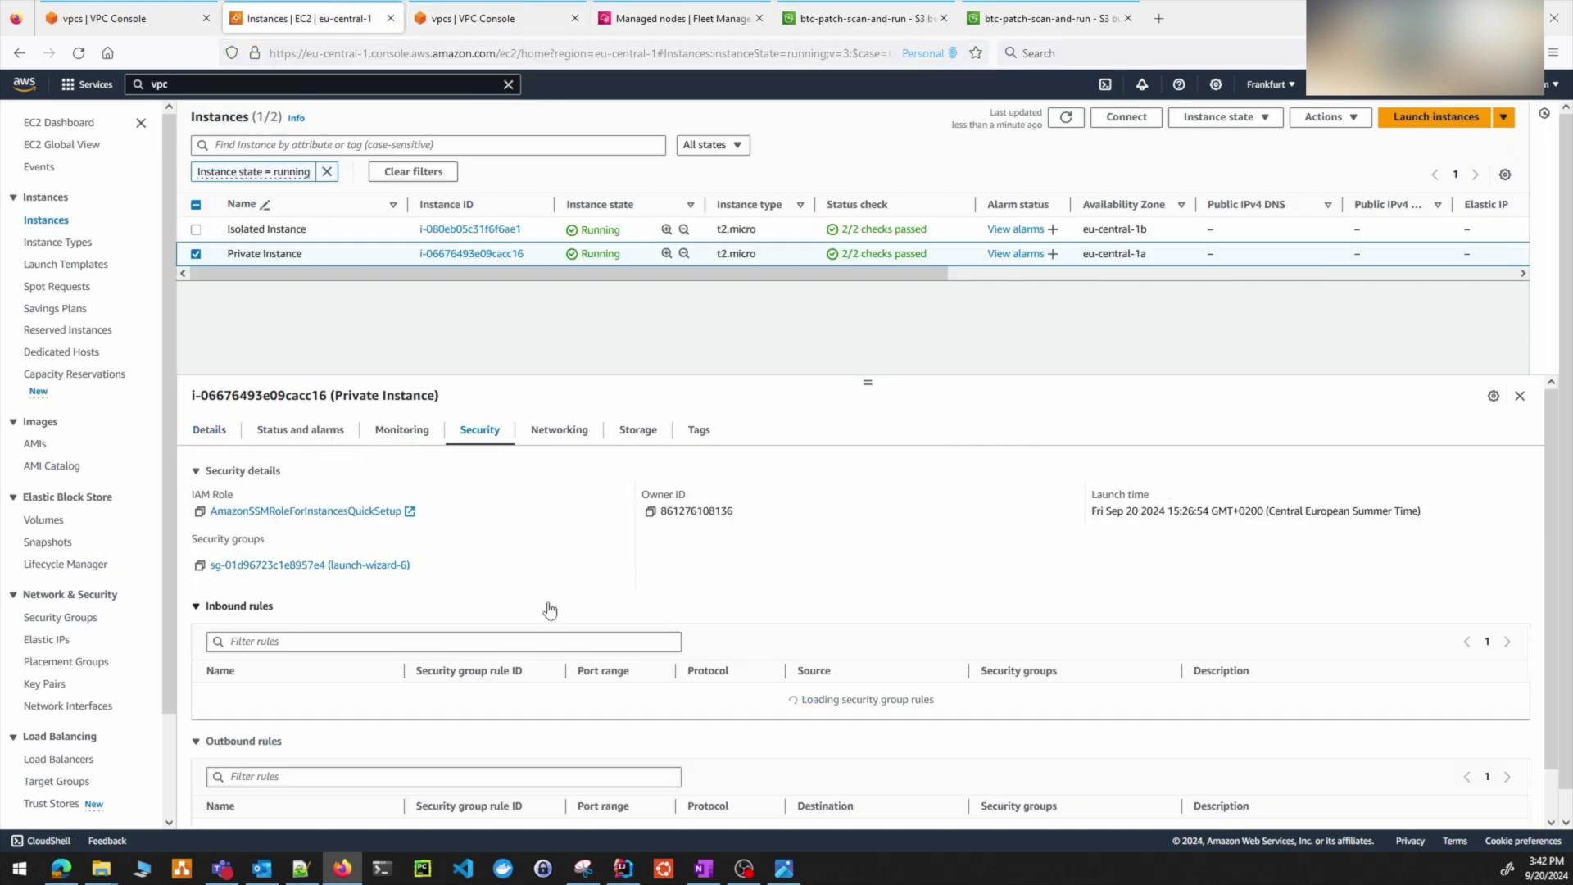
pyautogui.scroll(-1, 549, 606)
pyautogui.moveTo(389, 677); pyautogui.dragTo(868, 684)
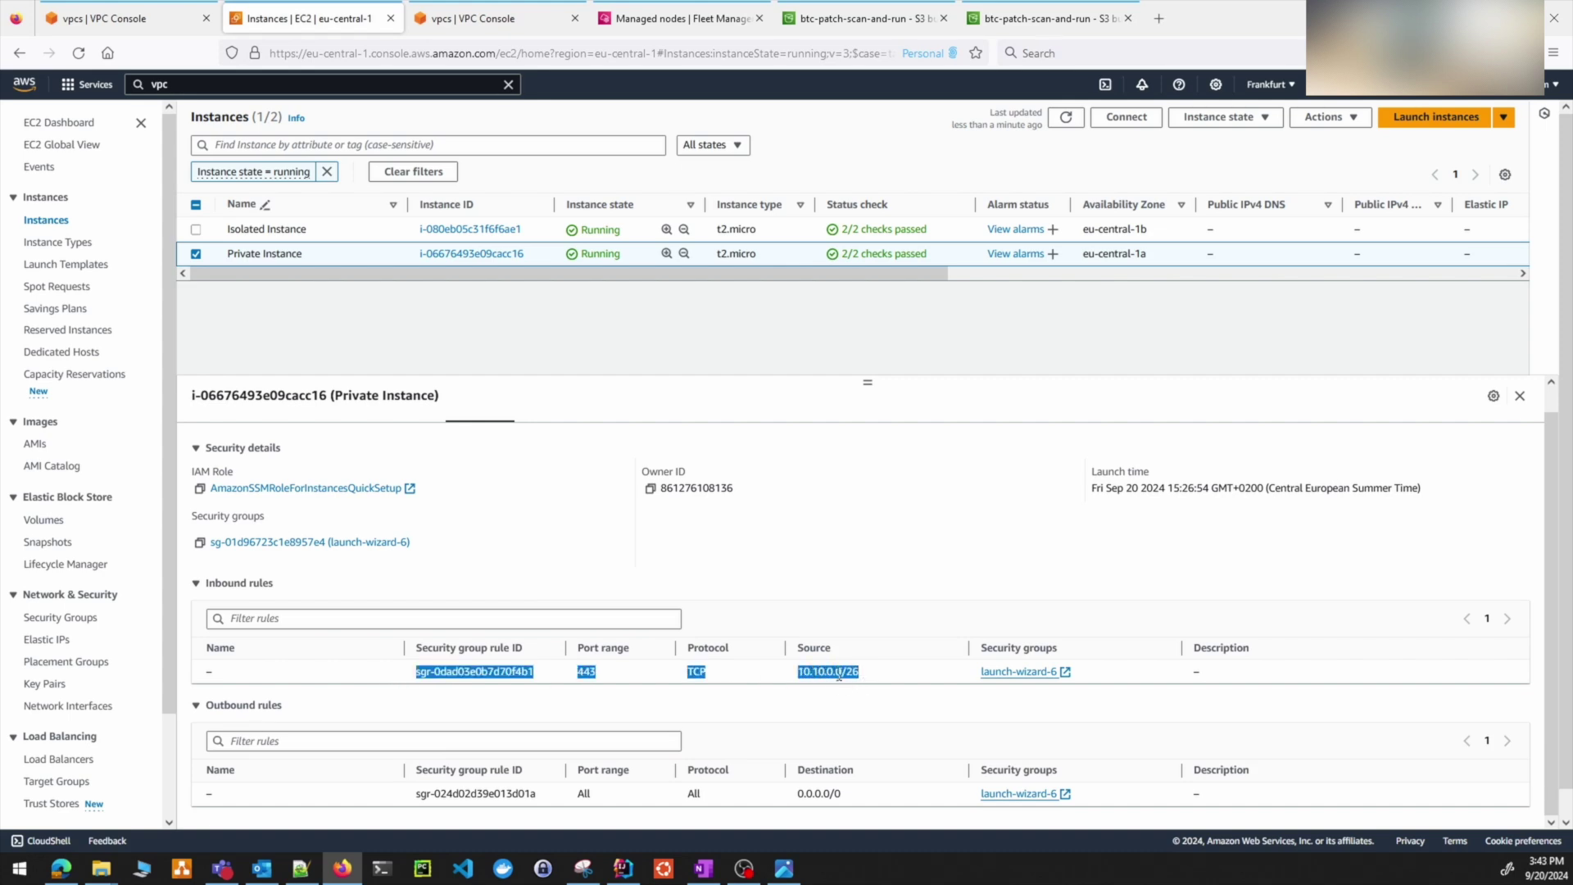
# - Refresh Fleet Manager's managed nodes list again to look for the Private Instance
pyautogui.click(667, 23)
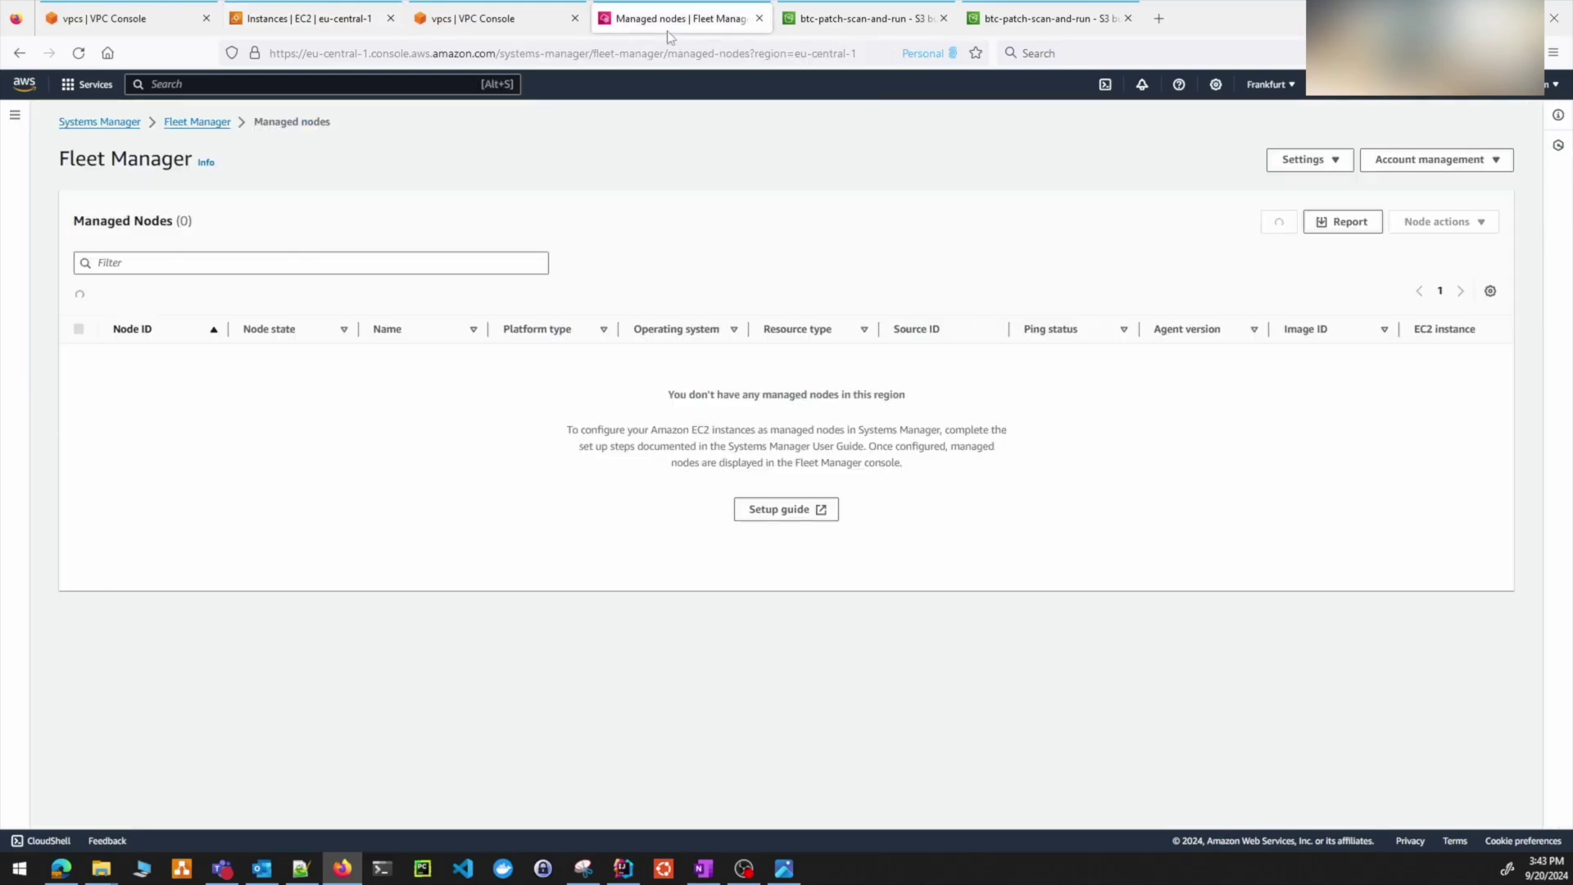
pyautogui.click(1279, 222)
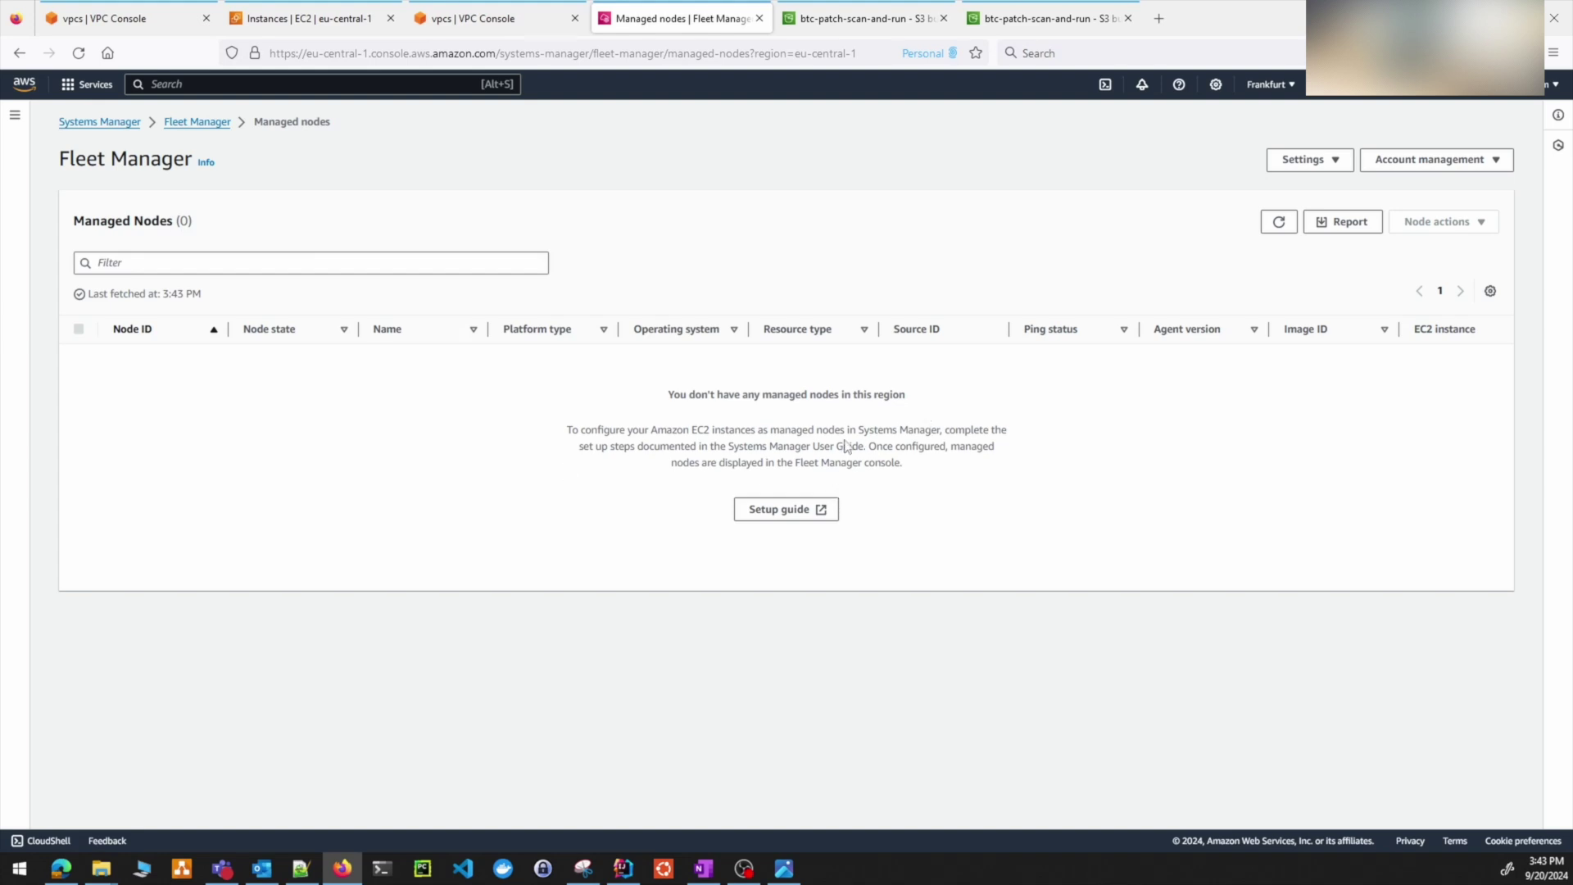
# - Stop the Private Instance in EC2 and refresh the instance list
pyautogui.click(307, 18)
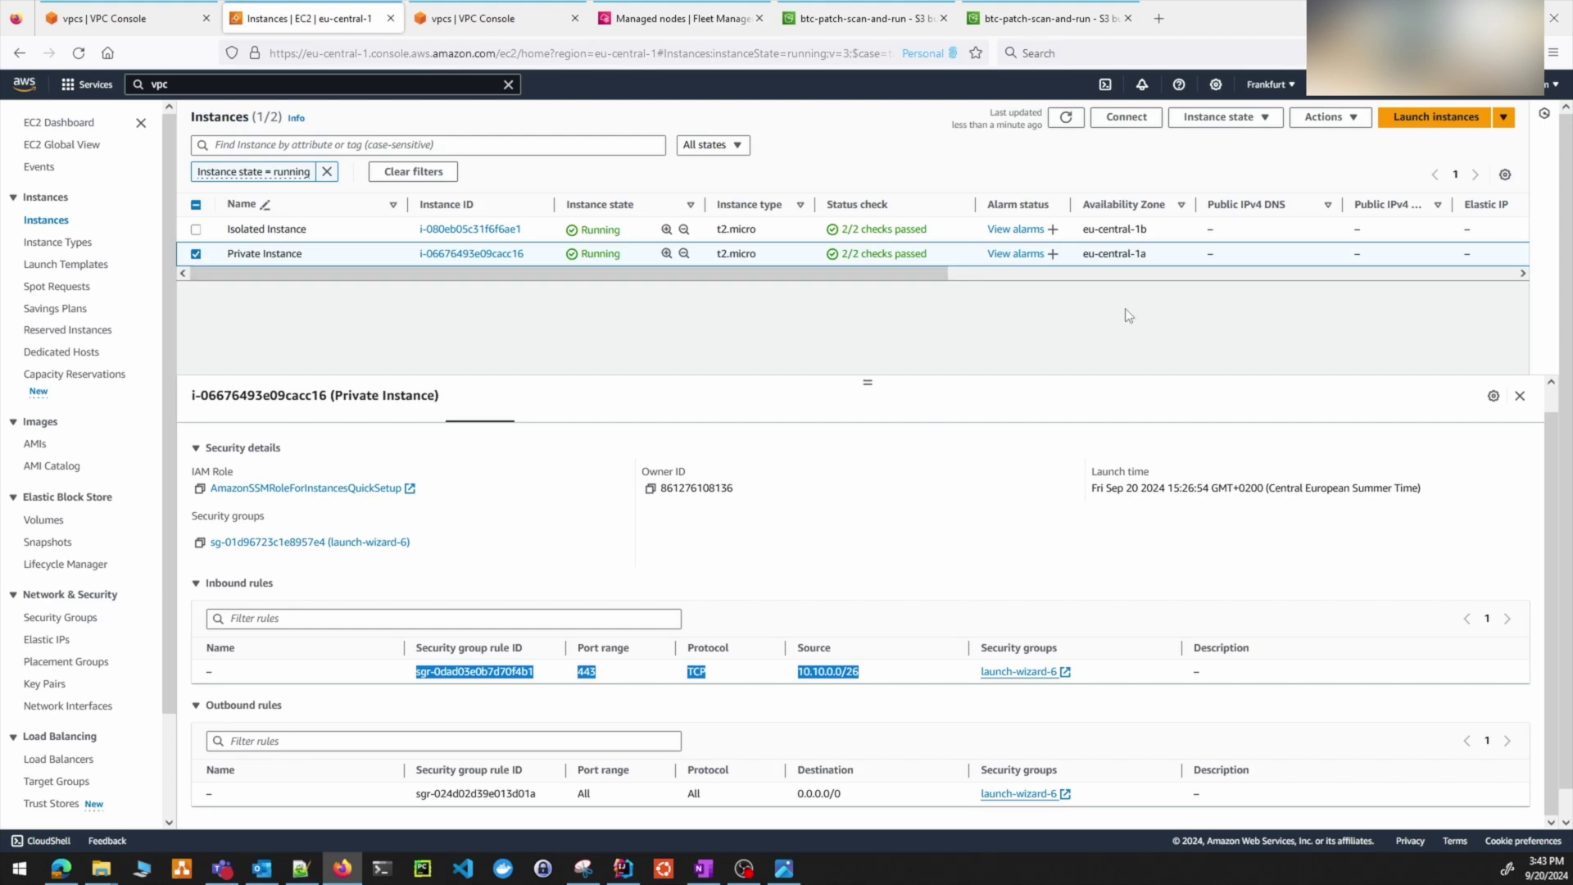
pyautogui.click(1233, 117)
pyautogui.click(1225, 144)
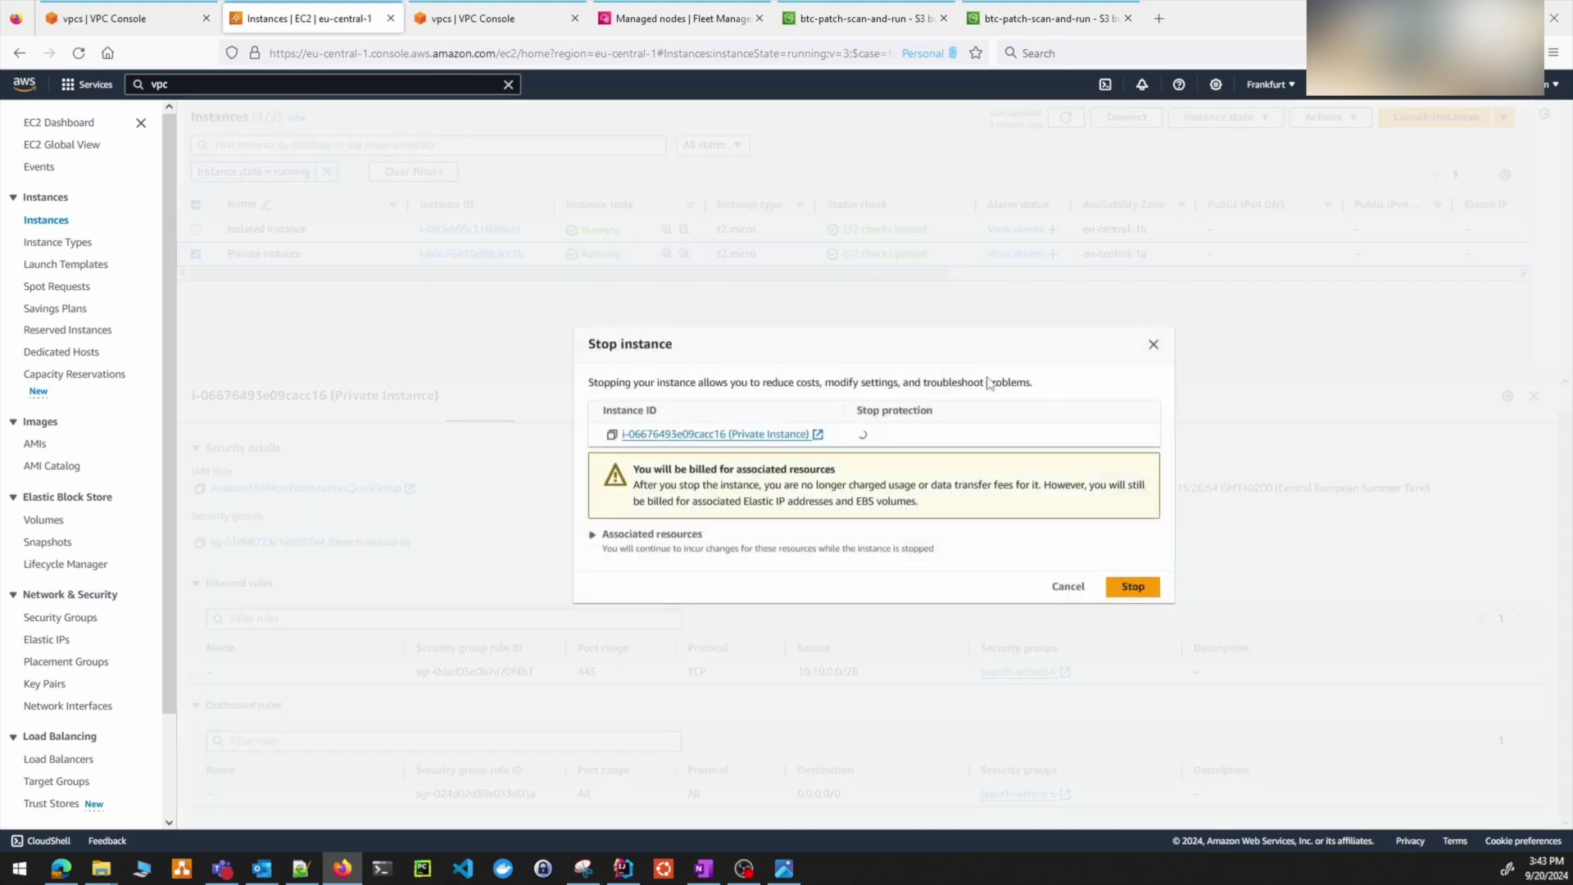
pyautogui.click(1133, 586)
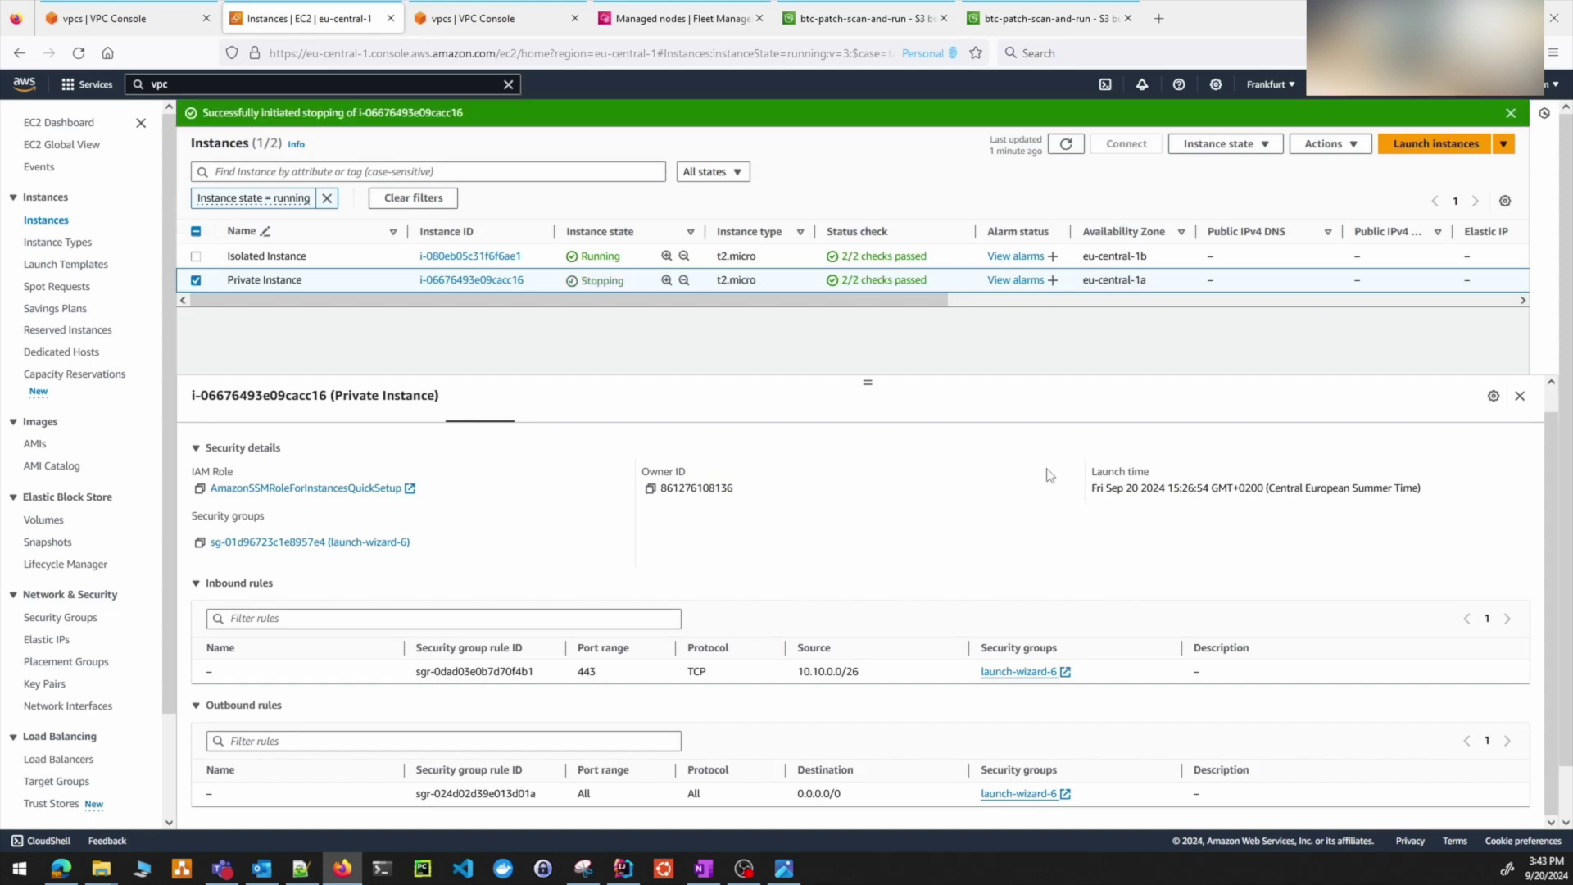
pyautogui.click(1510, 113)
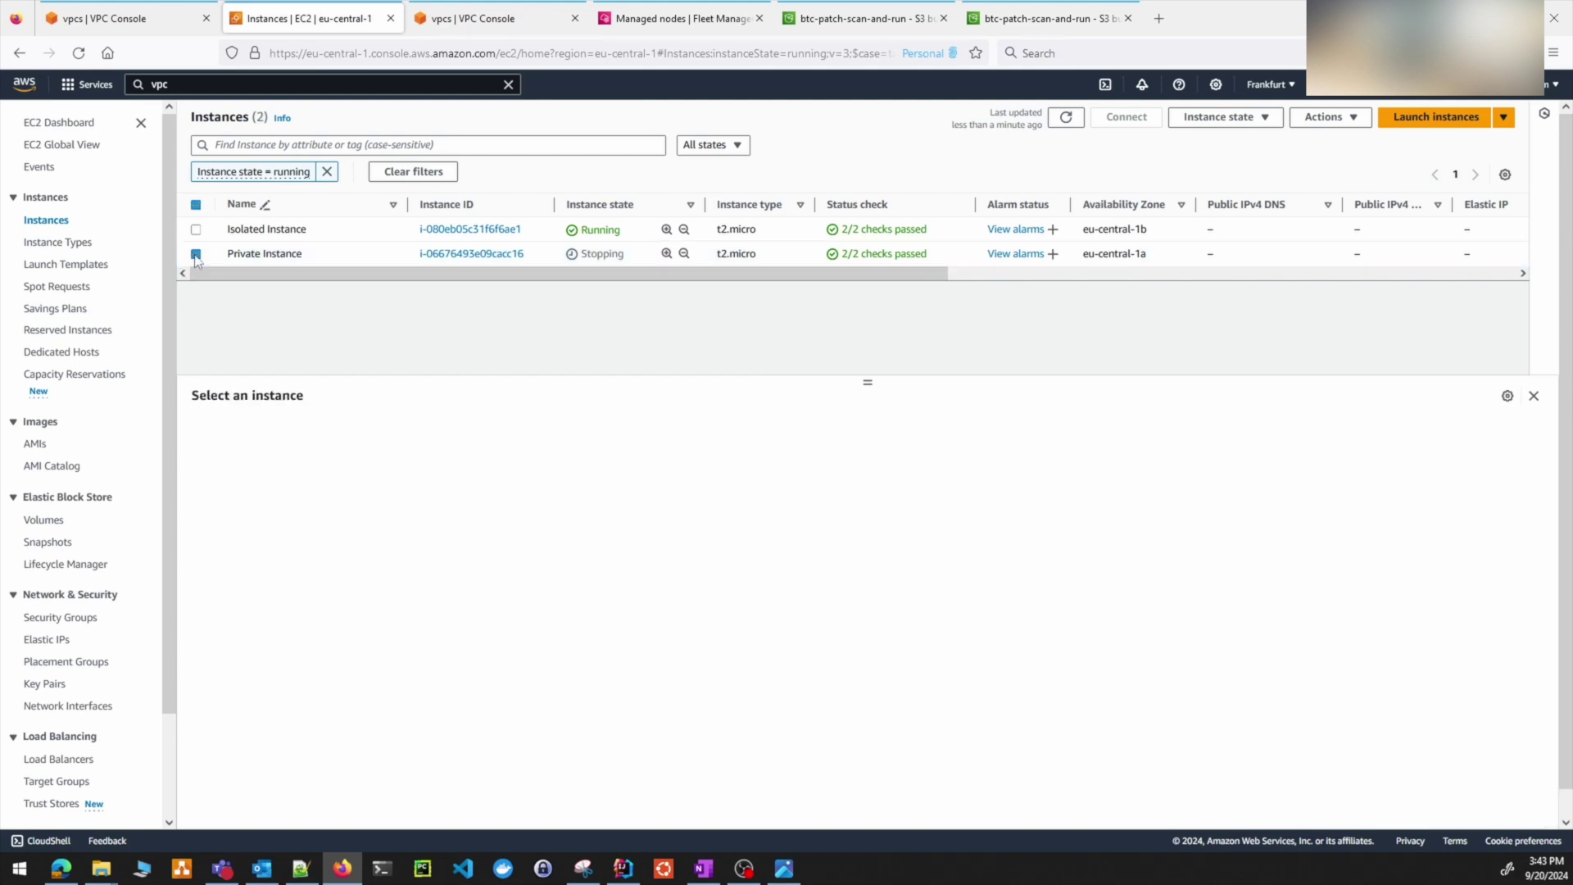
pyautogui.click(1065, 116)
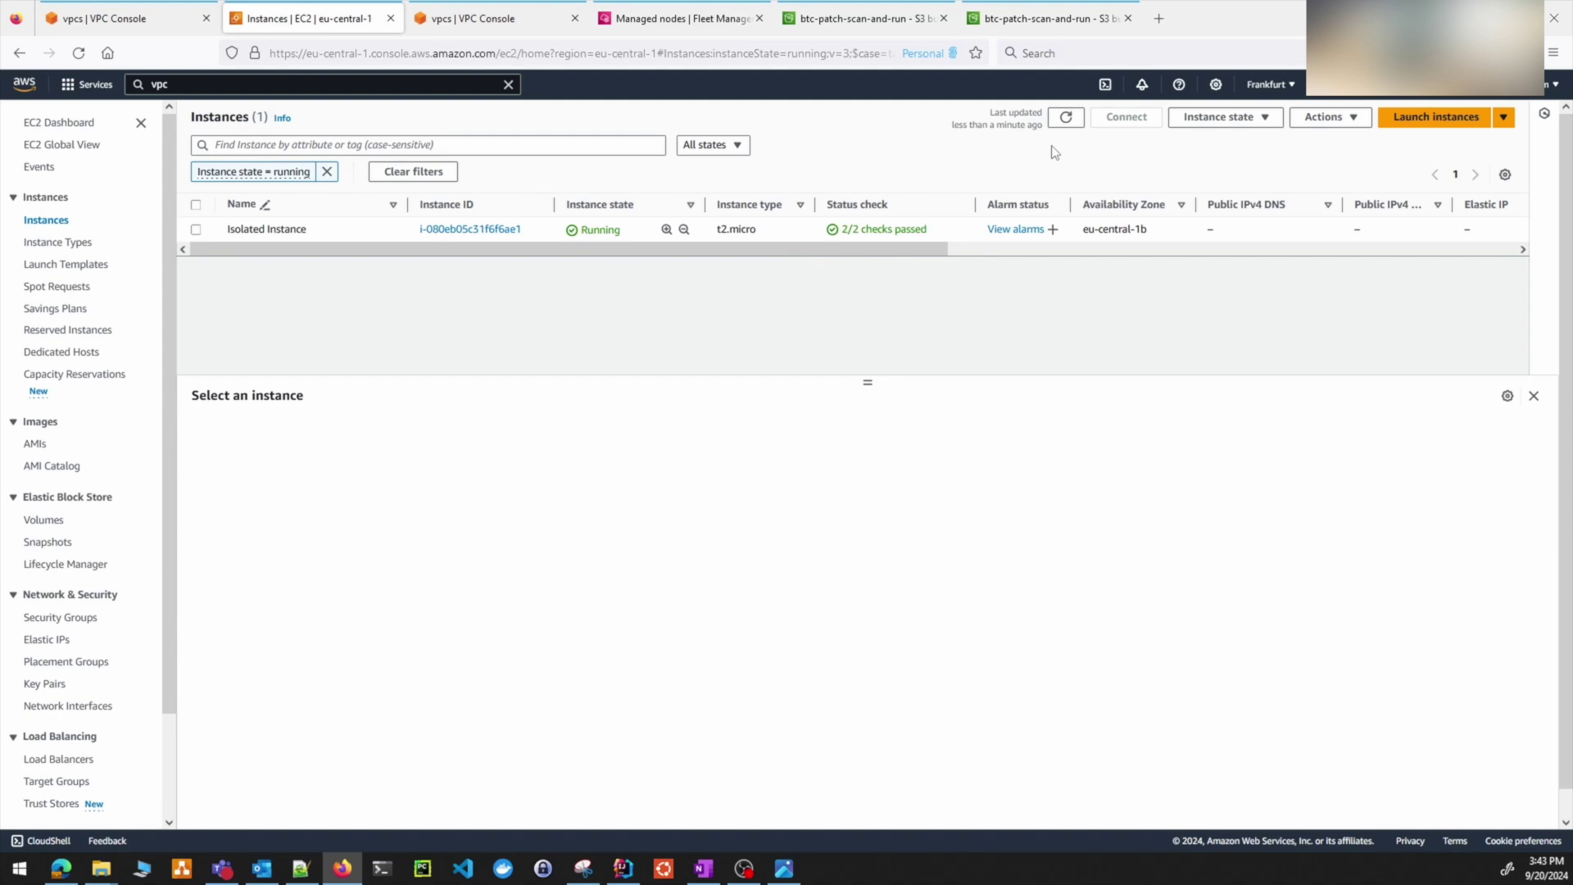
# - Remove the running-state filter, start the Private Instance and reload the instance list
pyautogui.click(327, 171)
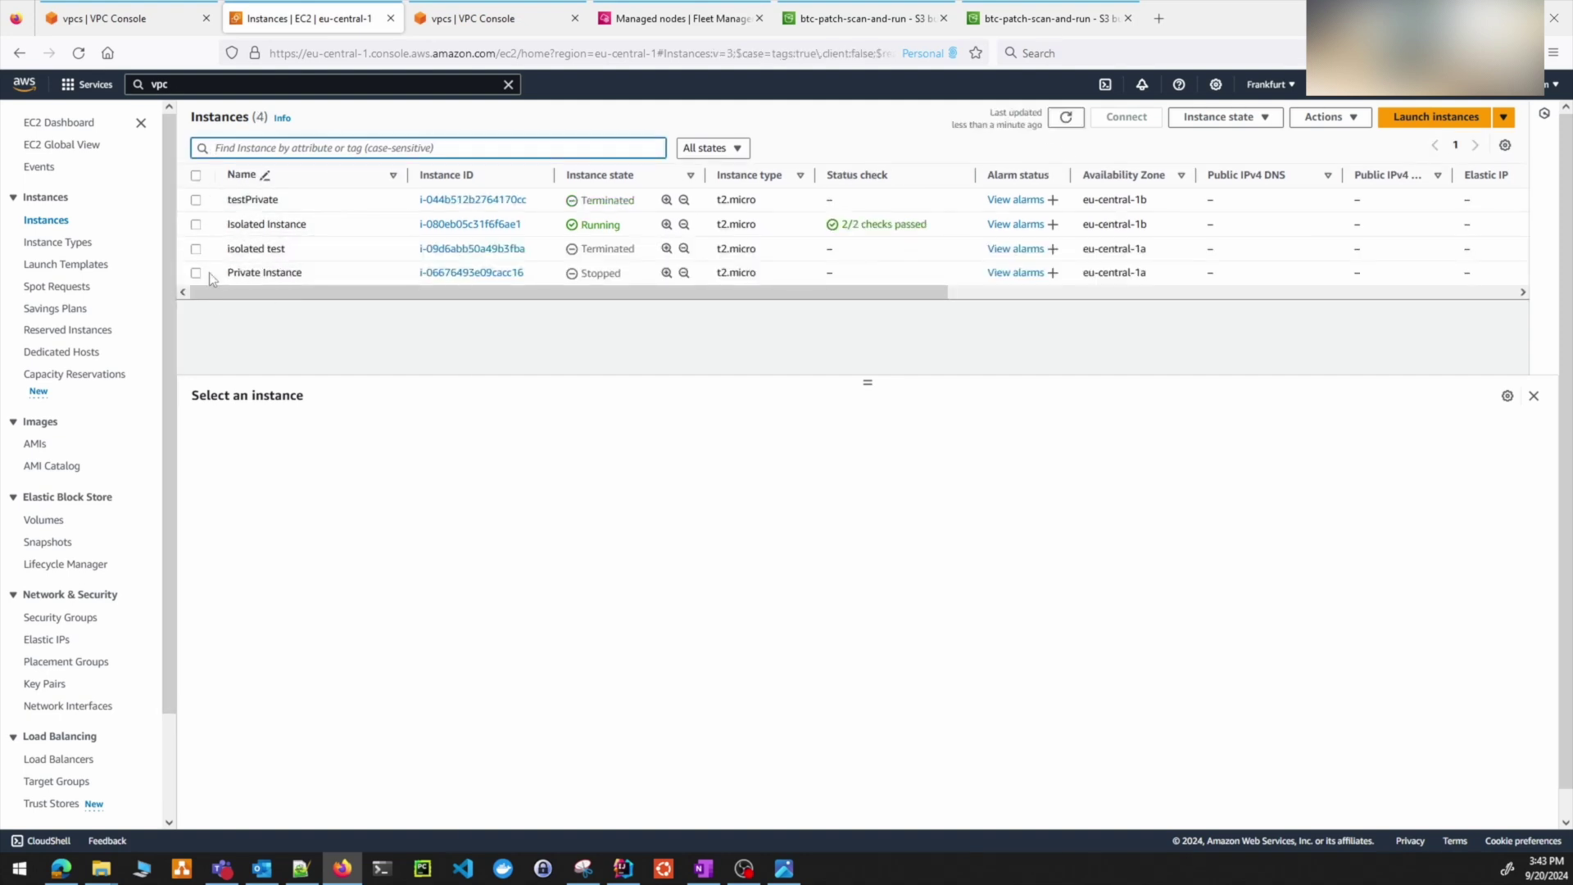
pyautogui.click(204, 272)
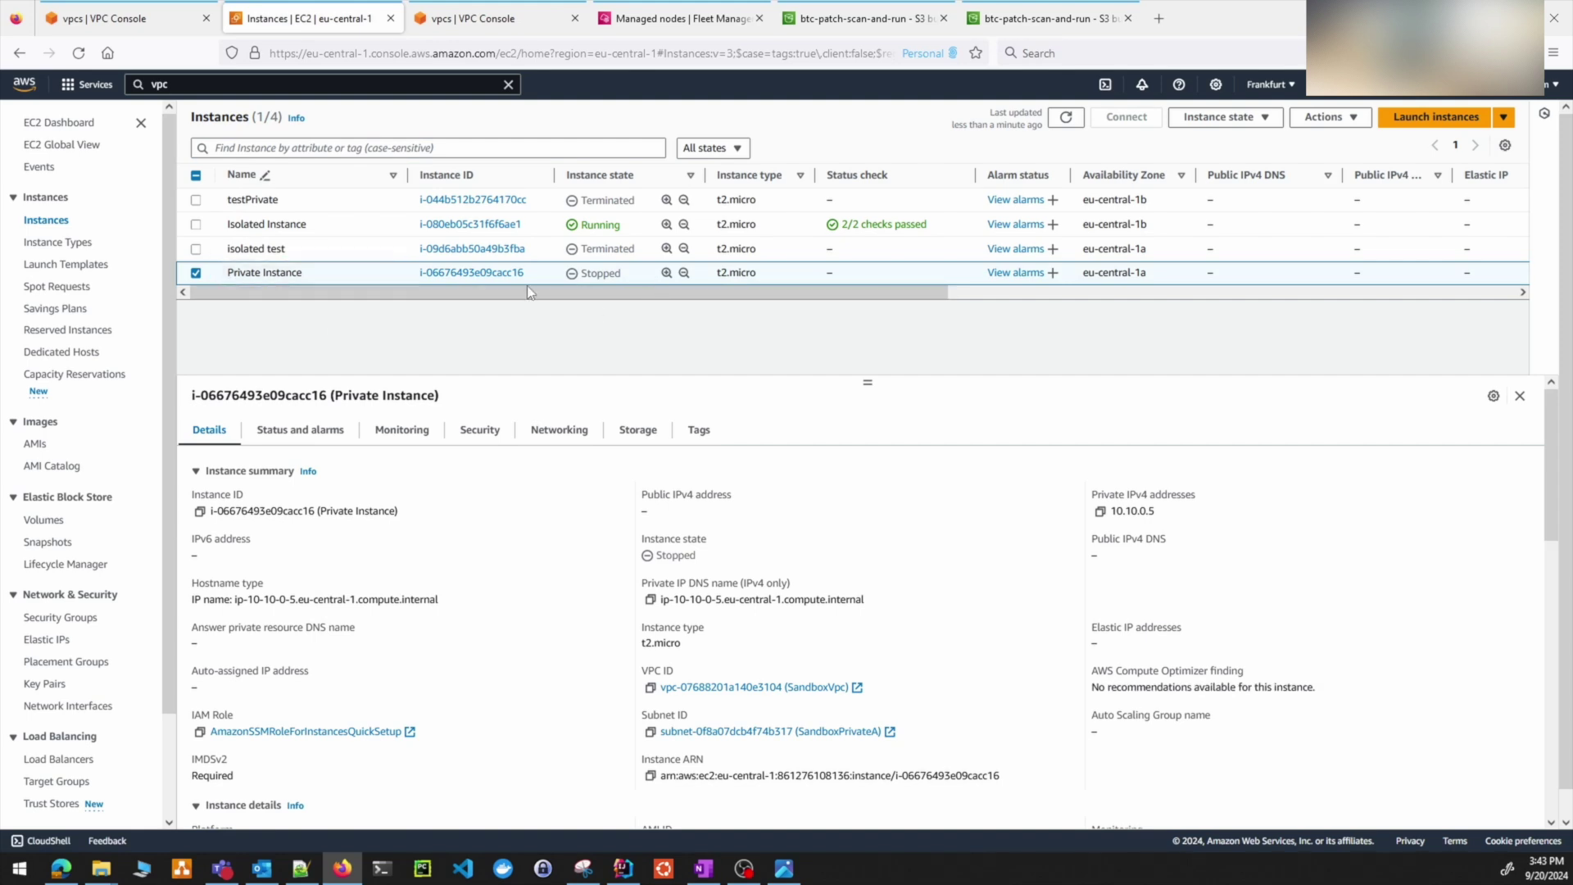
pyautogui.click(1218, 117)
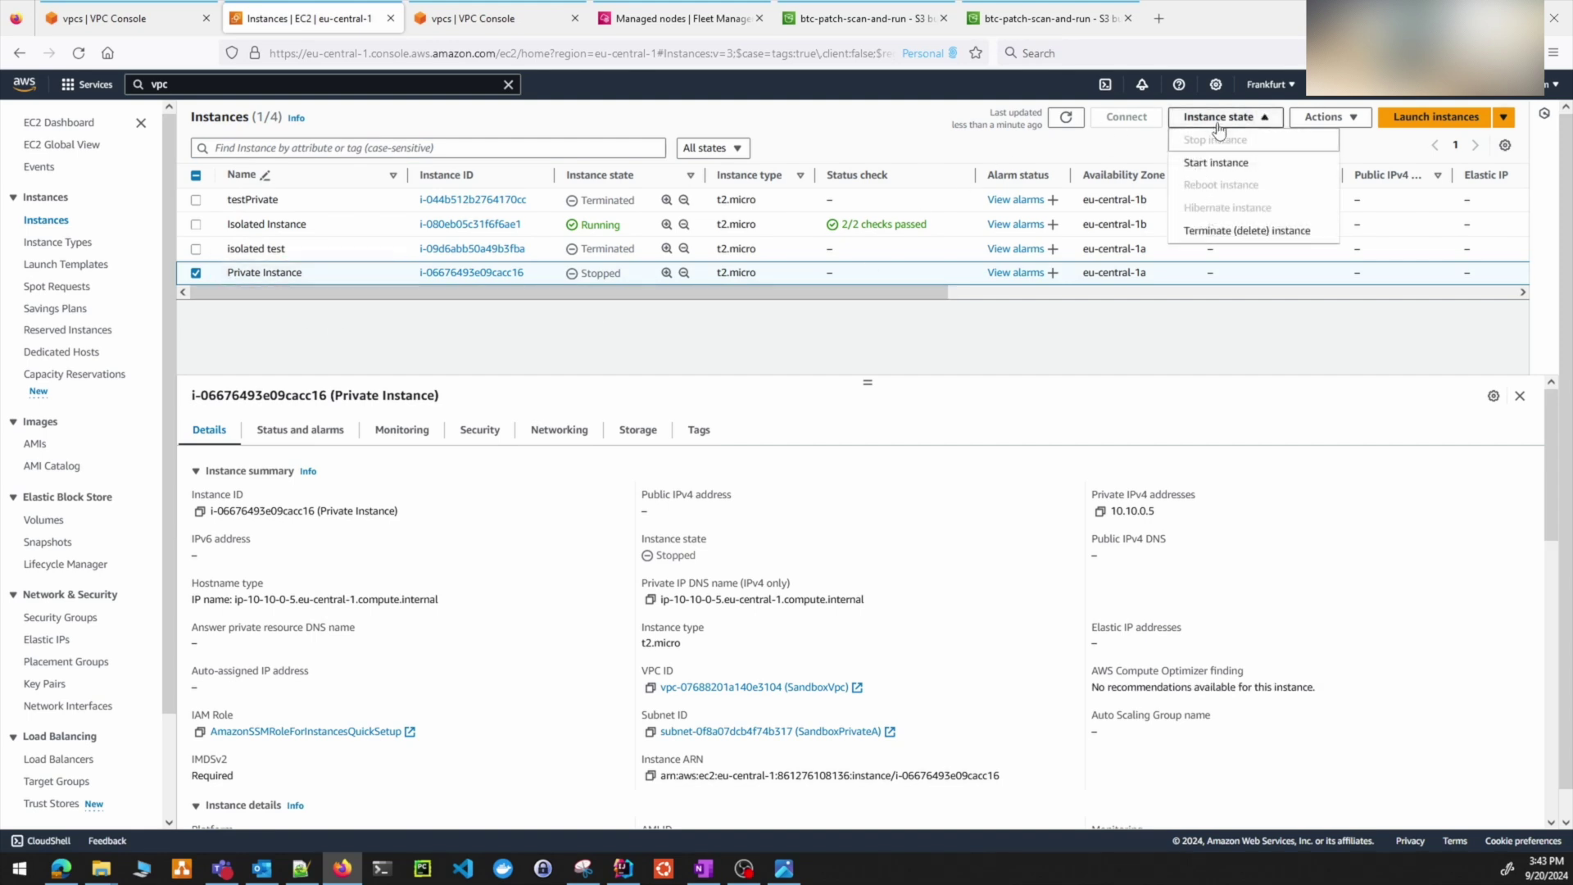
pyautogui.click(1210, 163)
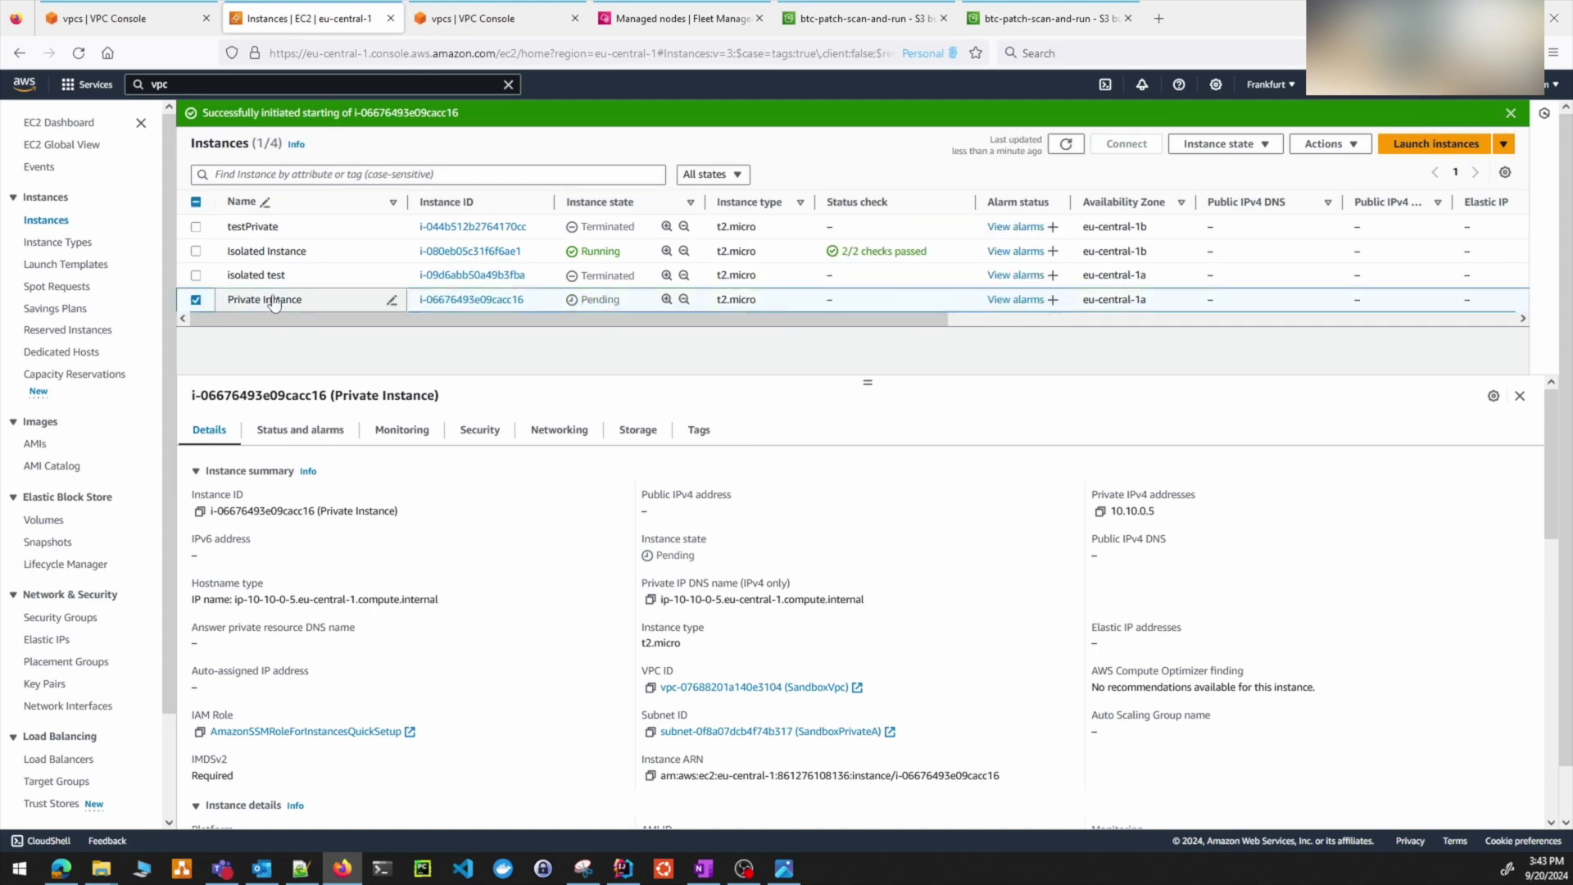
pyautogui.click(1066, 123)
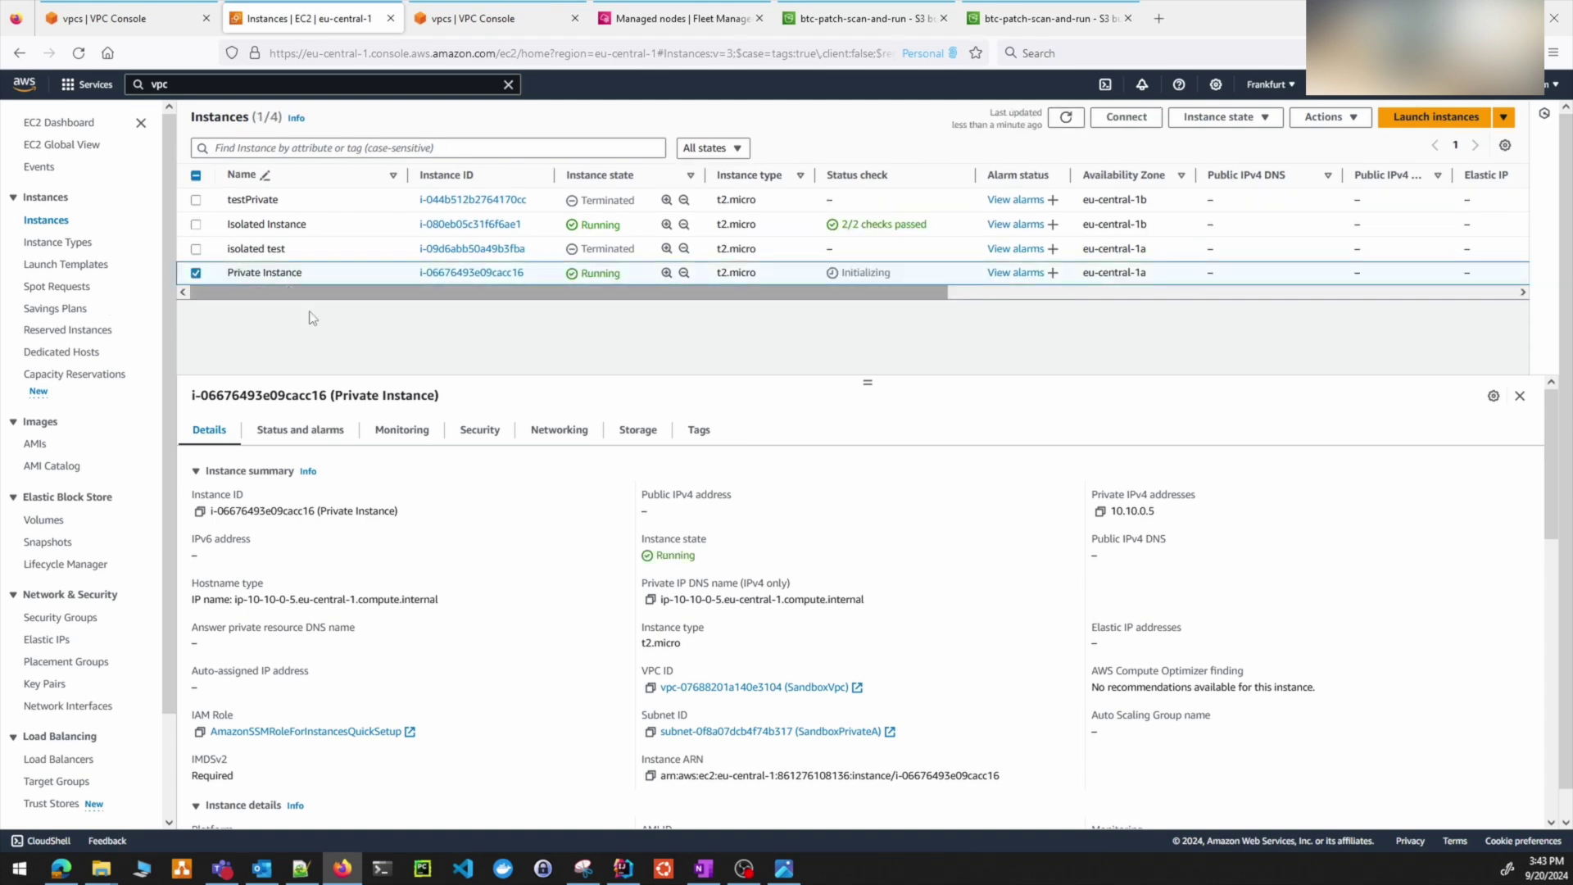
pyautogui.click(79, 52)
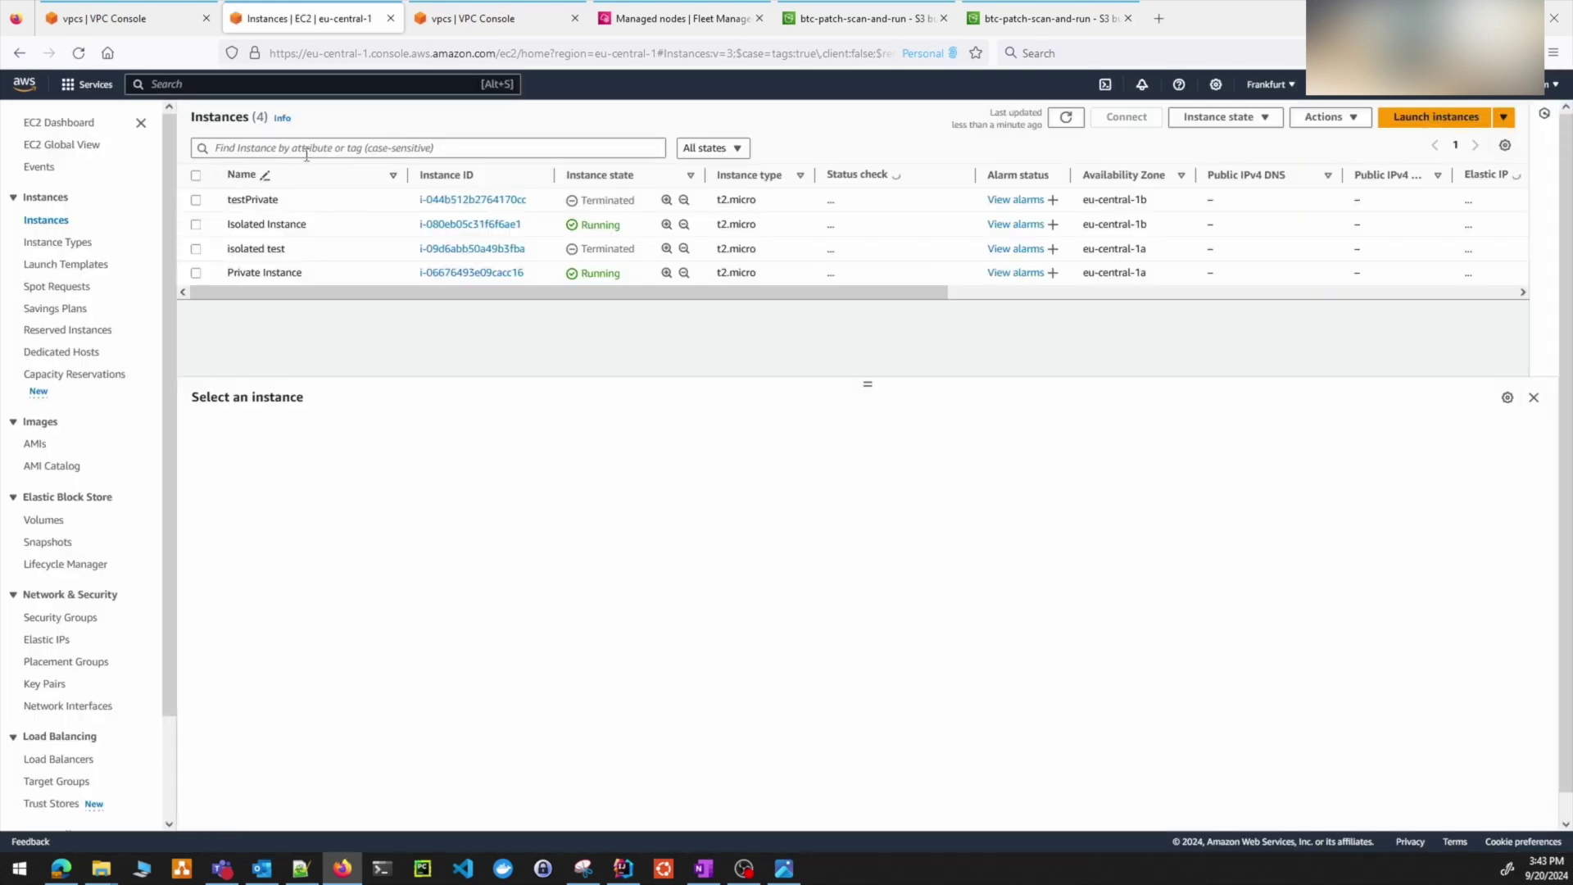
# - Filter the instances by Instance state = running and select the Private Instance to view its details
pyautogui.click(308, 147)
pyautogui.click(274, 474)
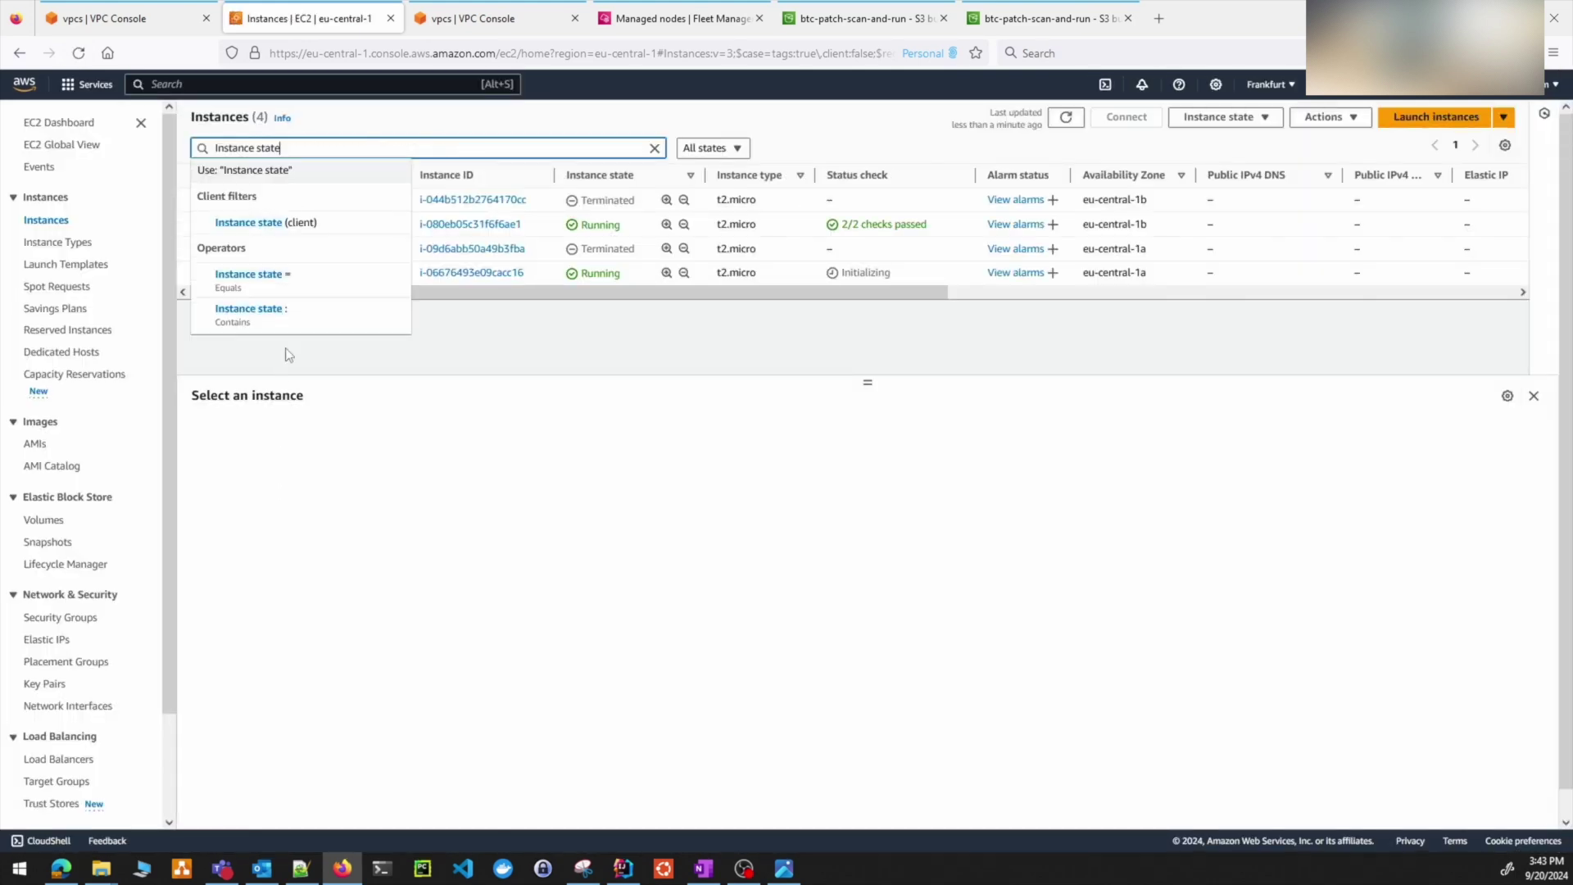
pyautogui.click(293, 279)
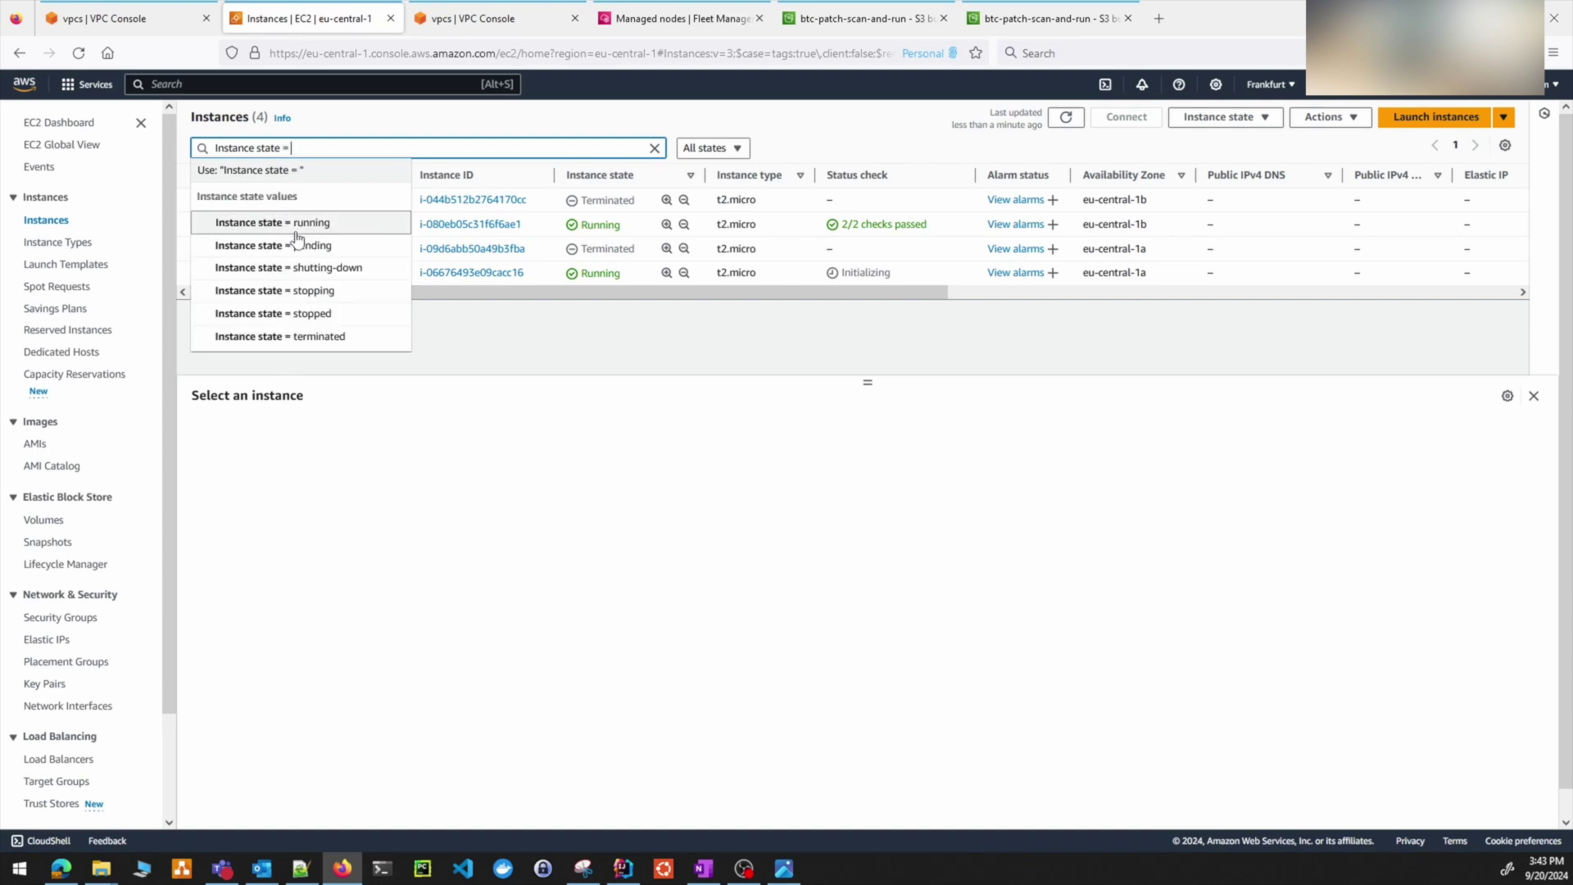
pyautogui.click(278, 223)
pyautogui.click(196, 255)
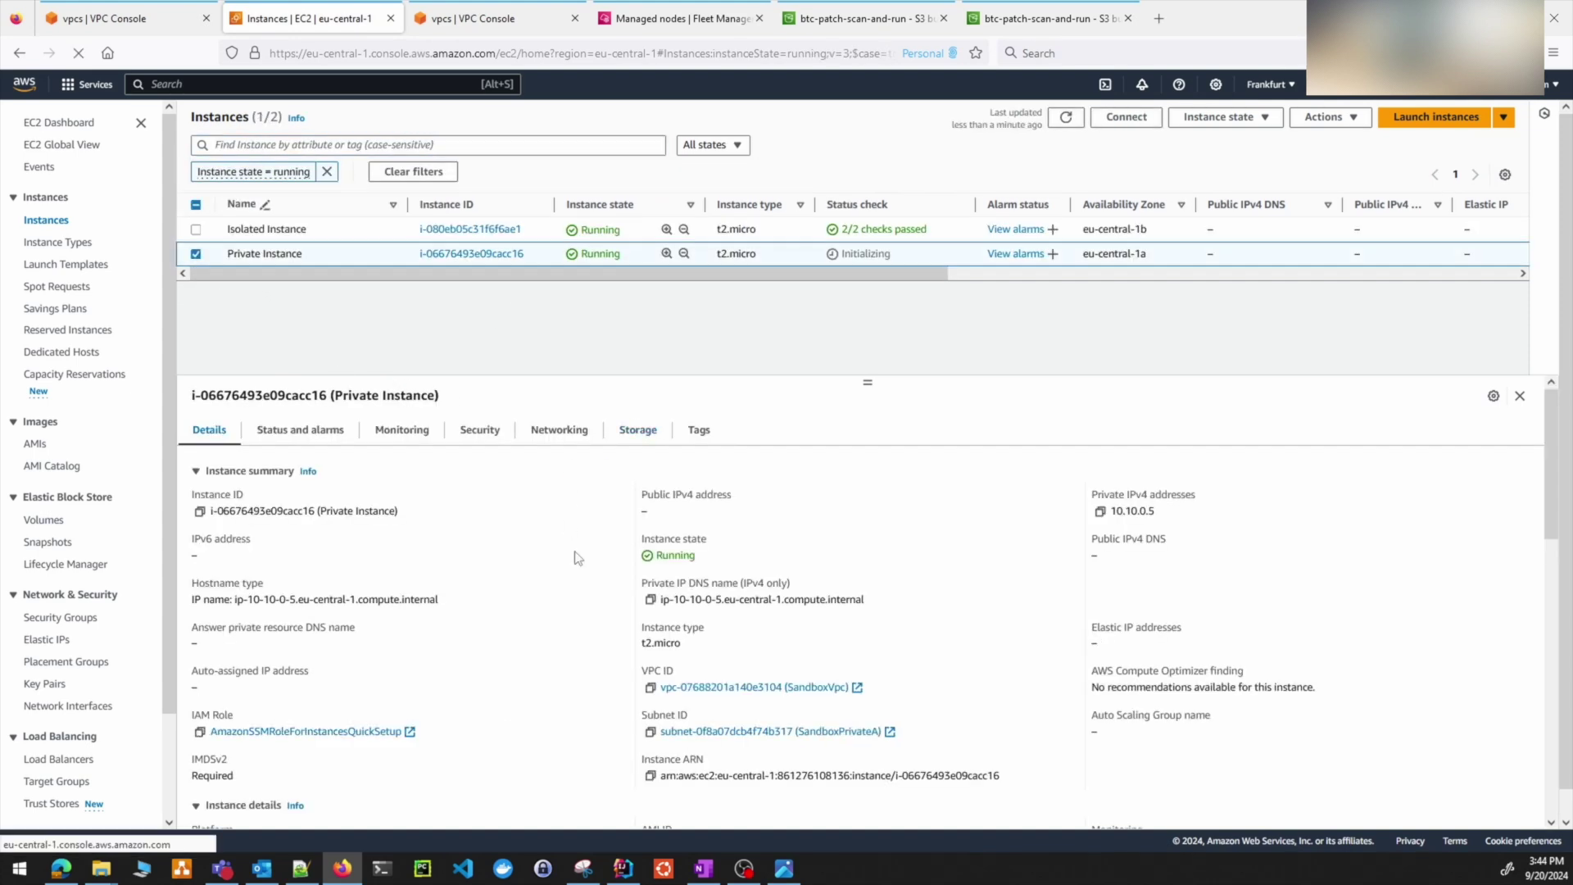
# - Check the IAM role attached to the Private Instance in its EC2 details
pyautogui.scroll(-4, 960, 533)
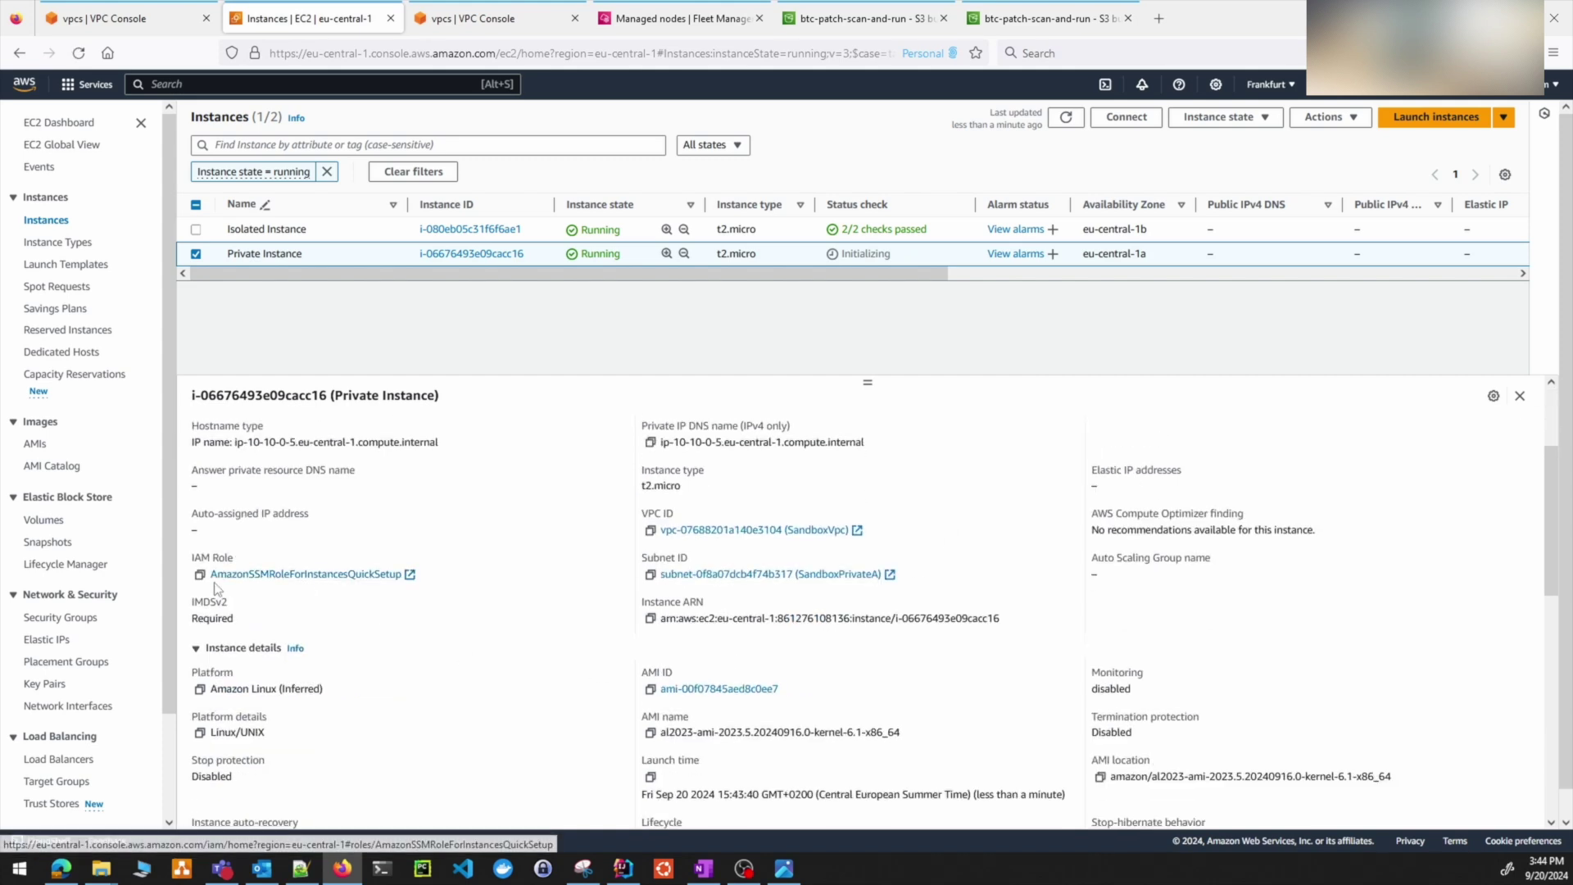
pyautogui.moveTo(481, 592); pyautogui.dragTo(211, 573)
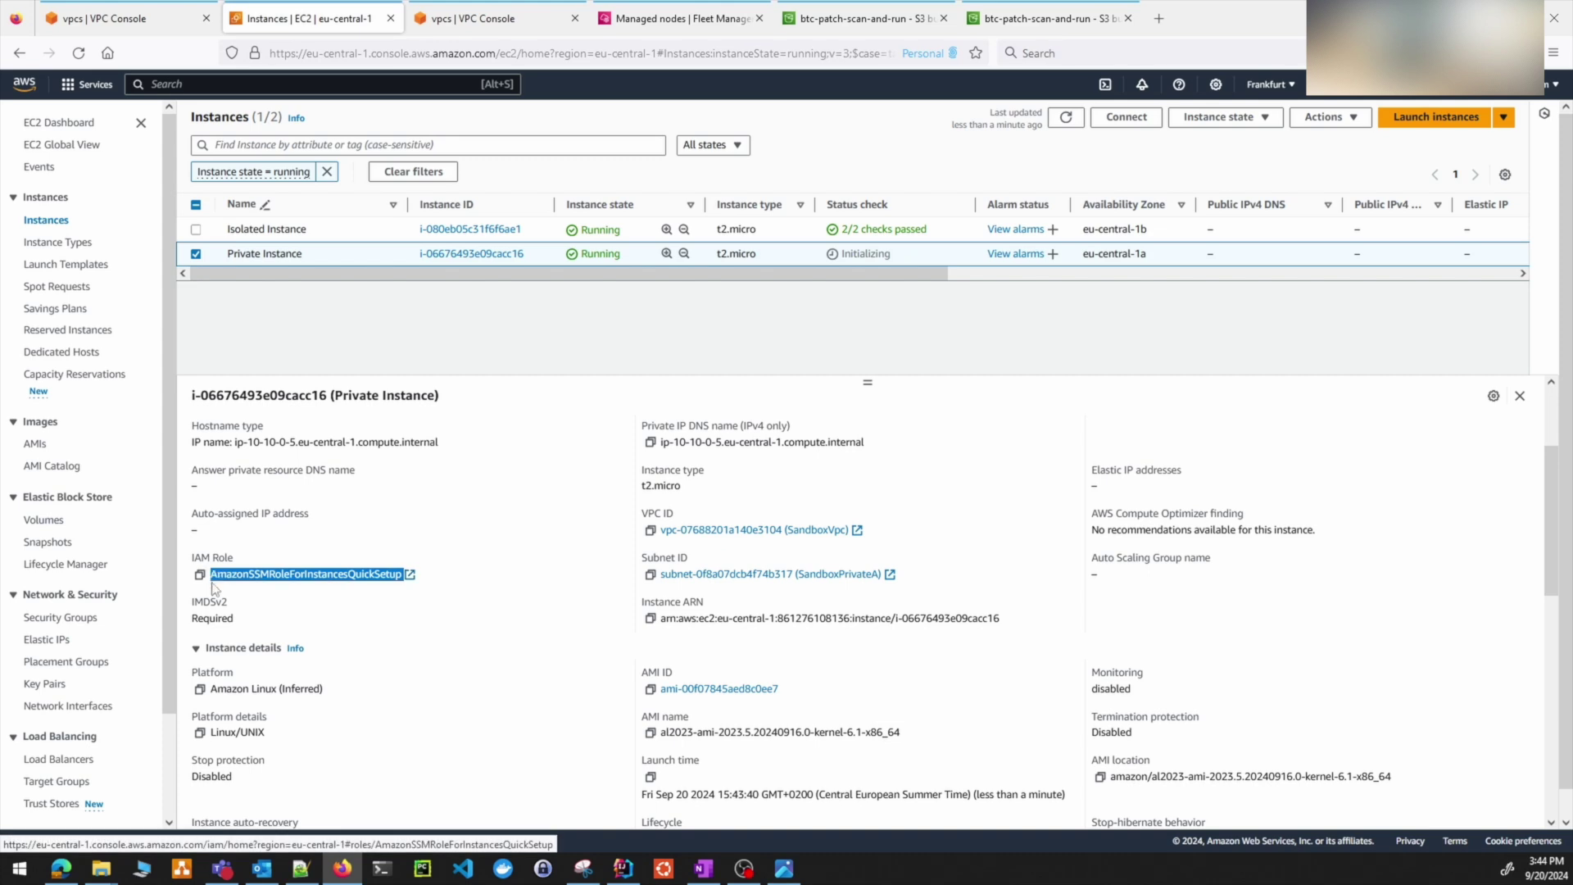
pyautogui.click(302, 622)
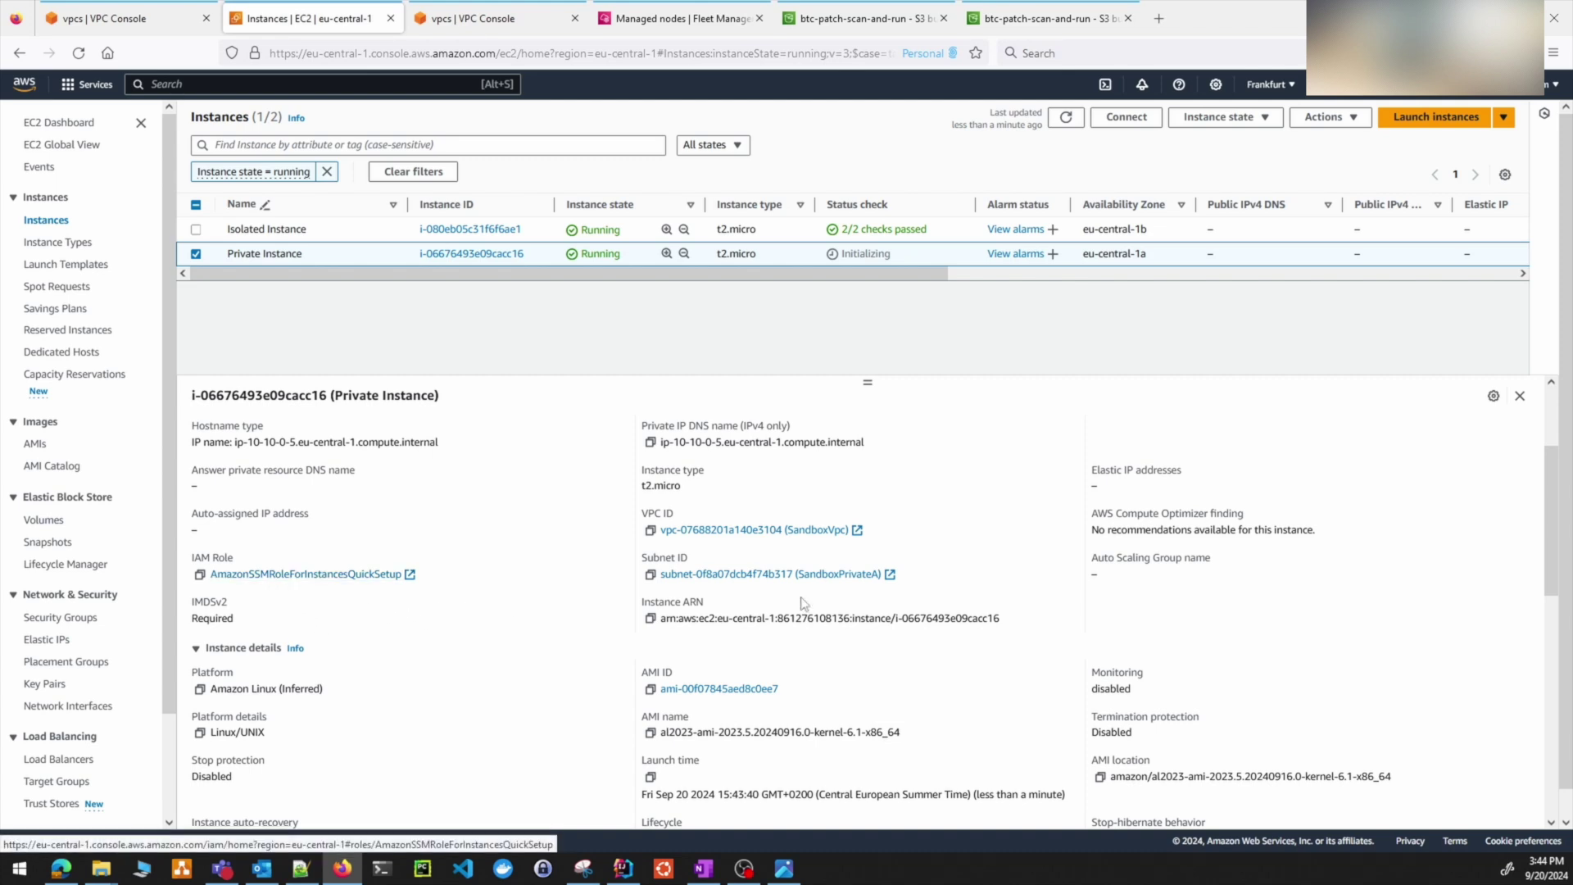
pyautogui.scroll(2, 513, 604)
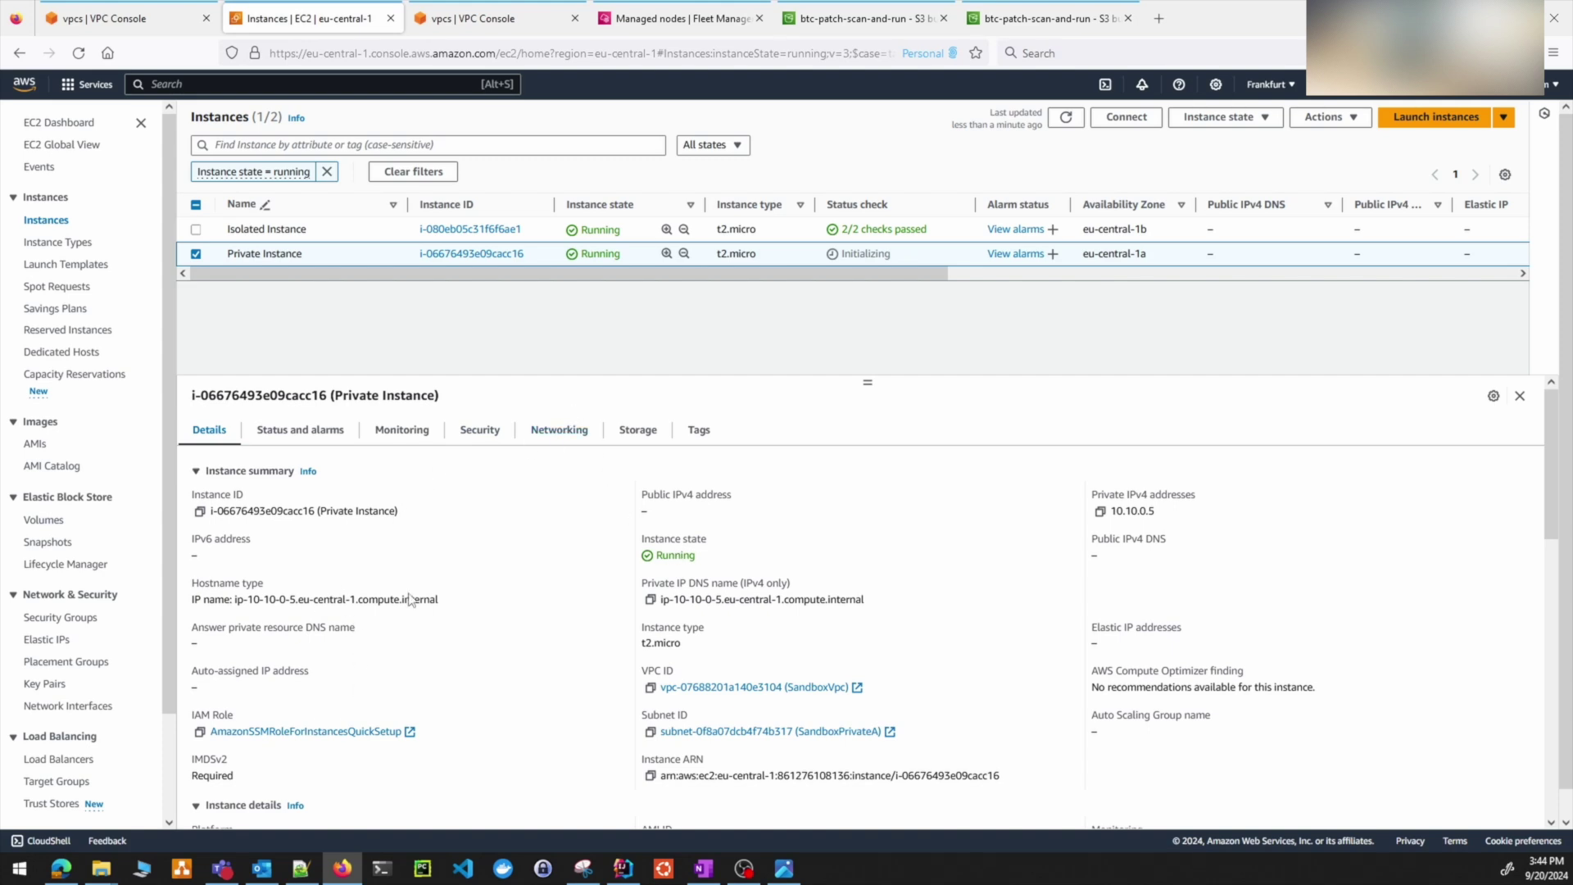
# - Refresh Fleet Manager's managed nodes list and check the Private Instance's full node ID against EC2, plus its ping status and agent version
pyautogui.click(680, 18)
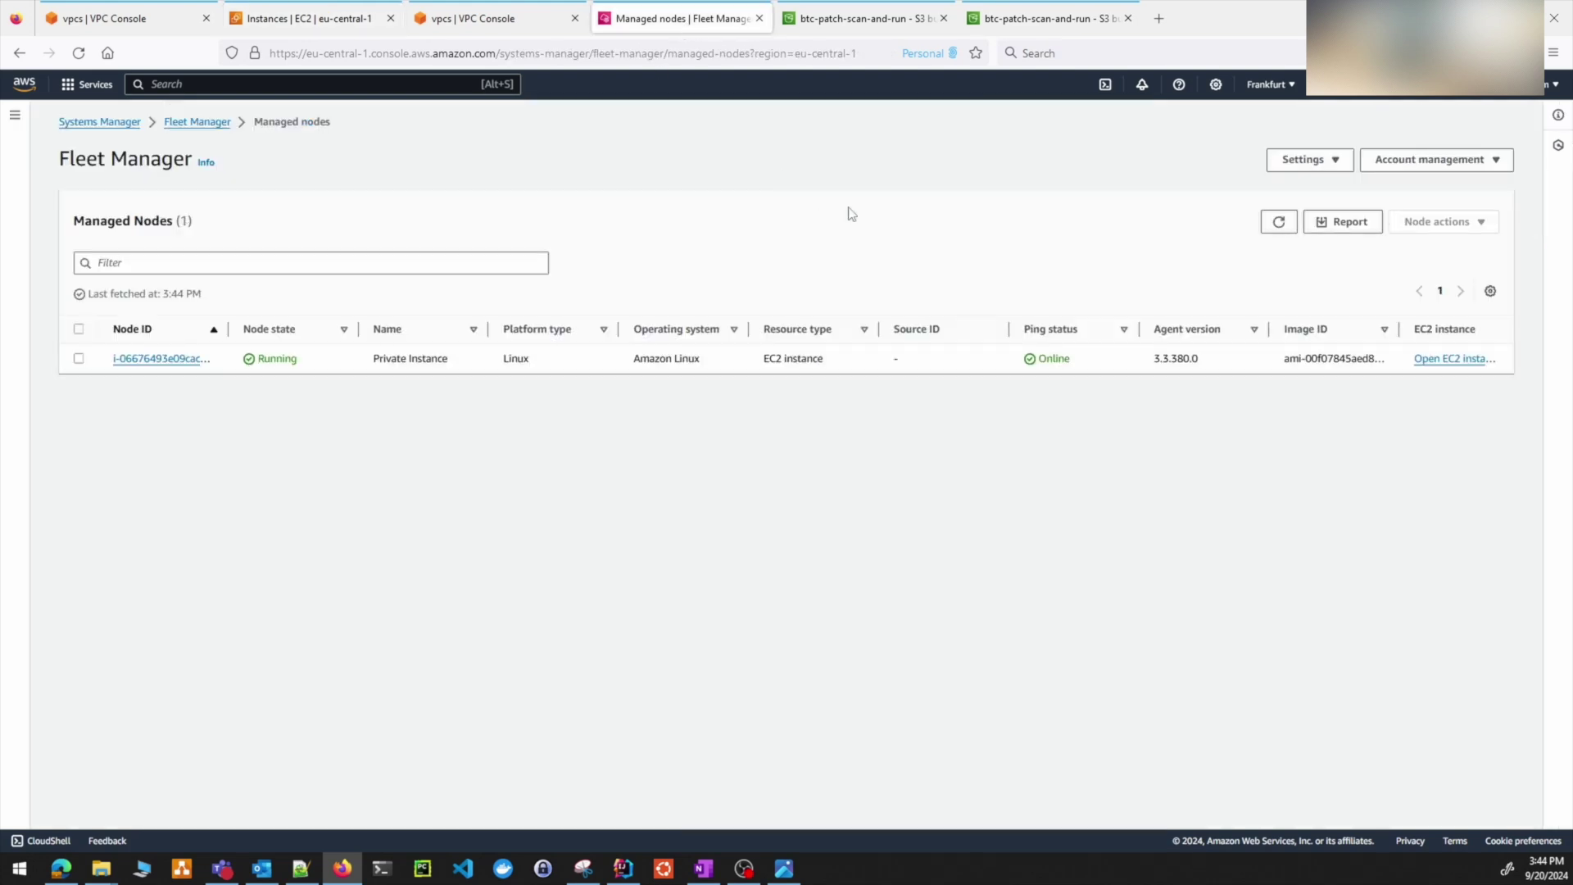
pyautogui.click(1278, 221)
pyautogui.moveTo(229, 328); pyautogui.dragTo(262, 336)
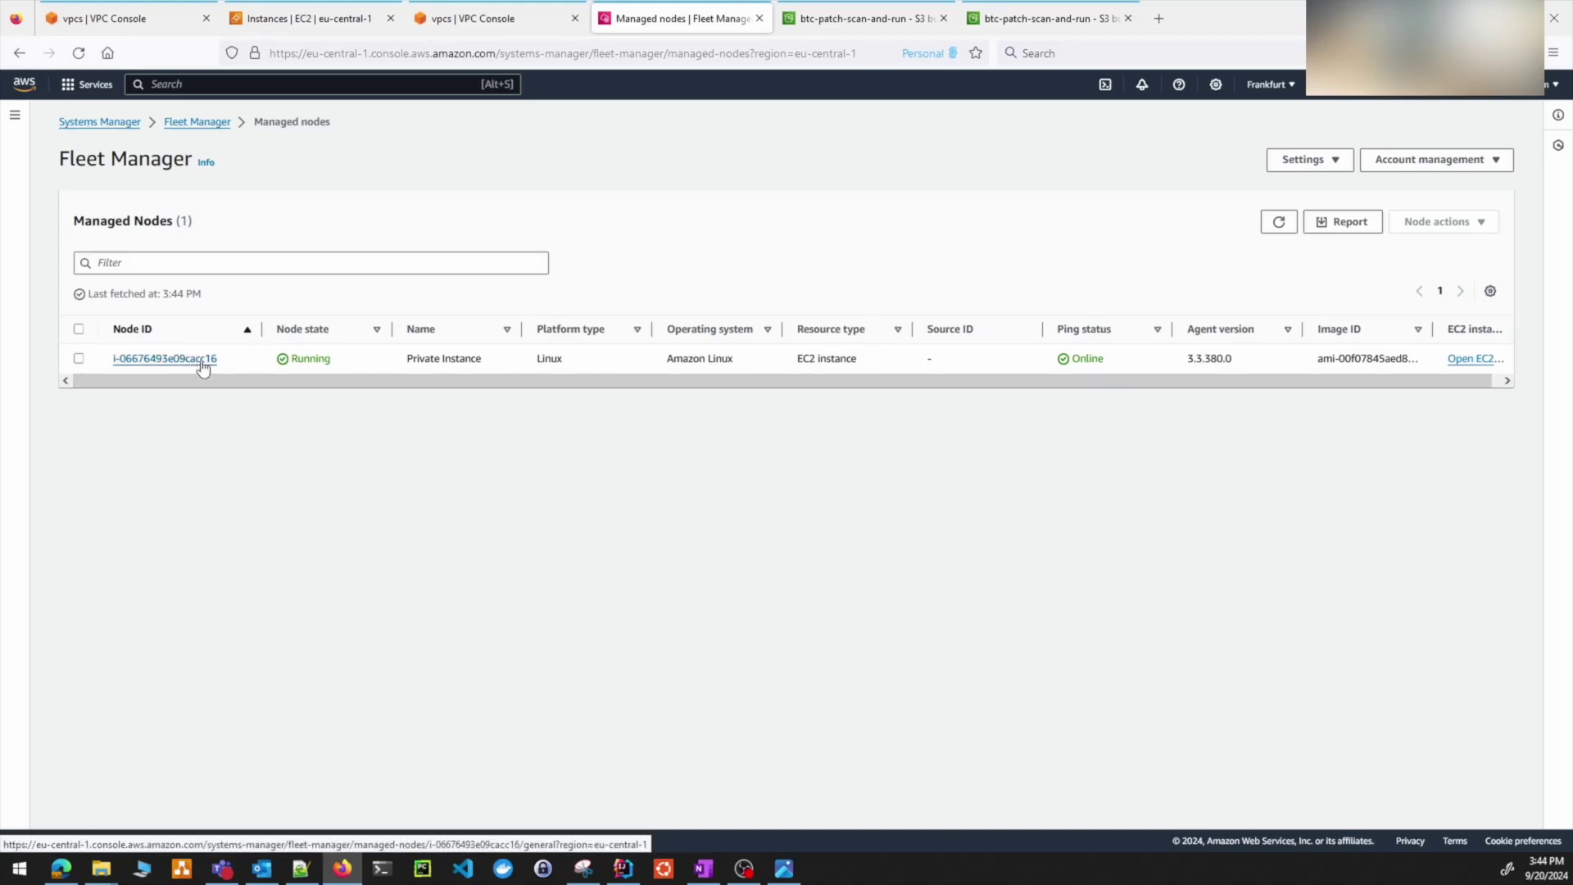
pyautogui.click(311, 18)
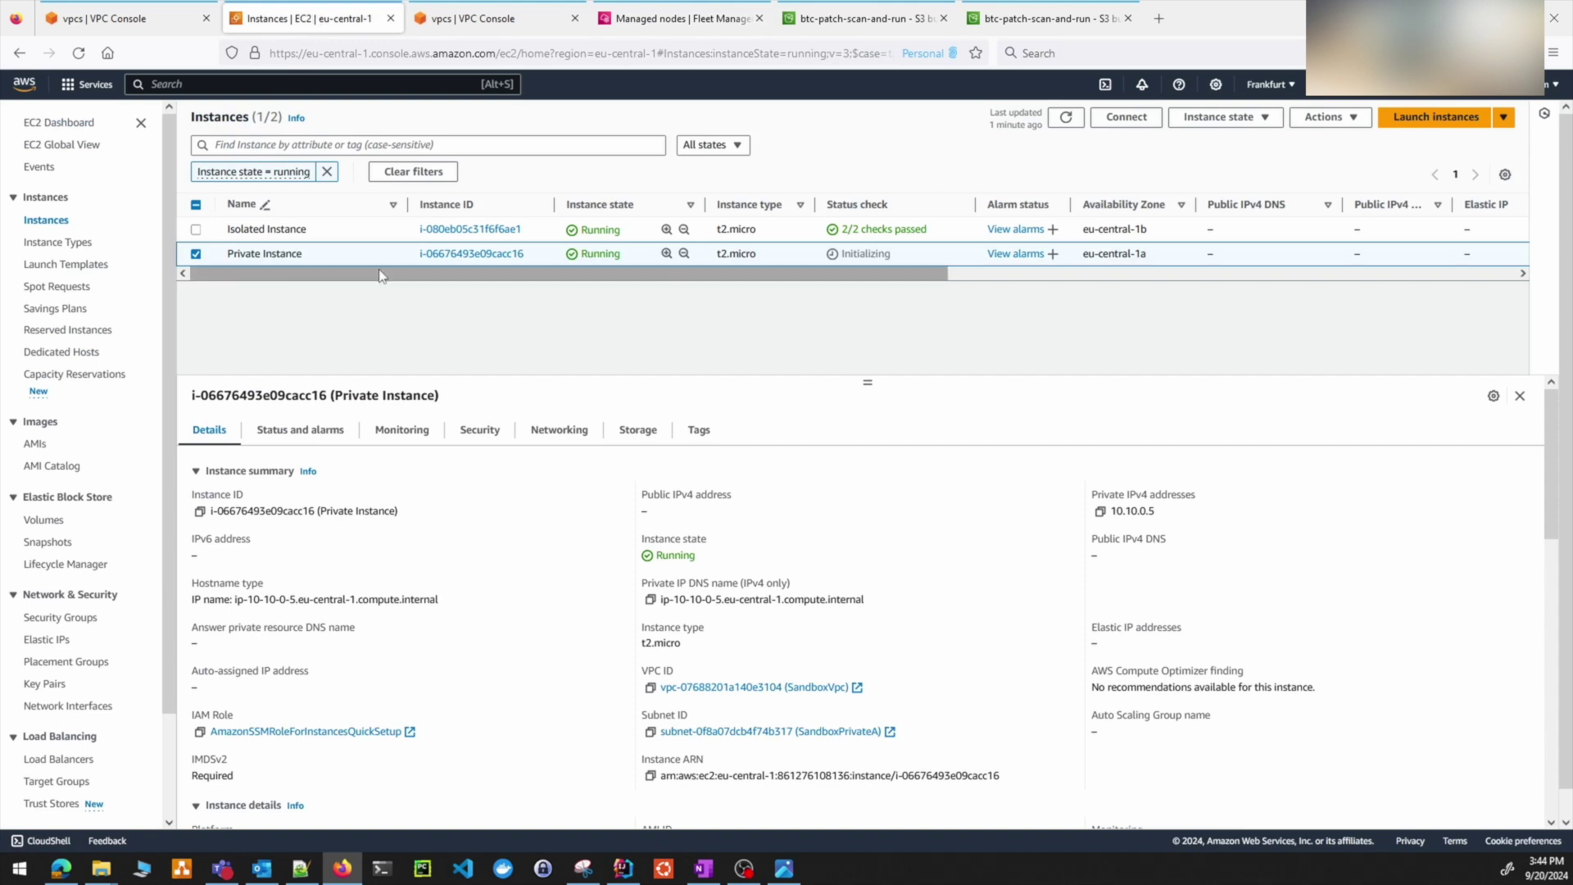
pyautogui.click(686, 20)
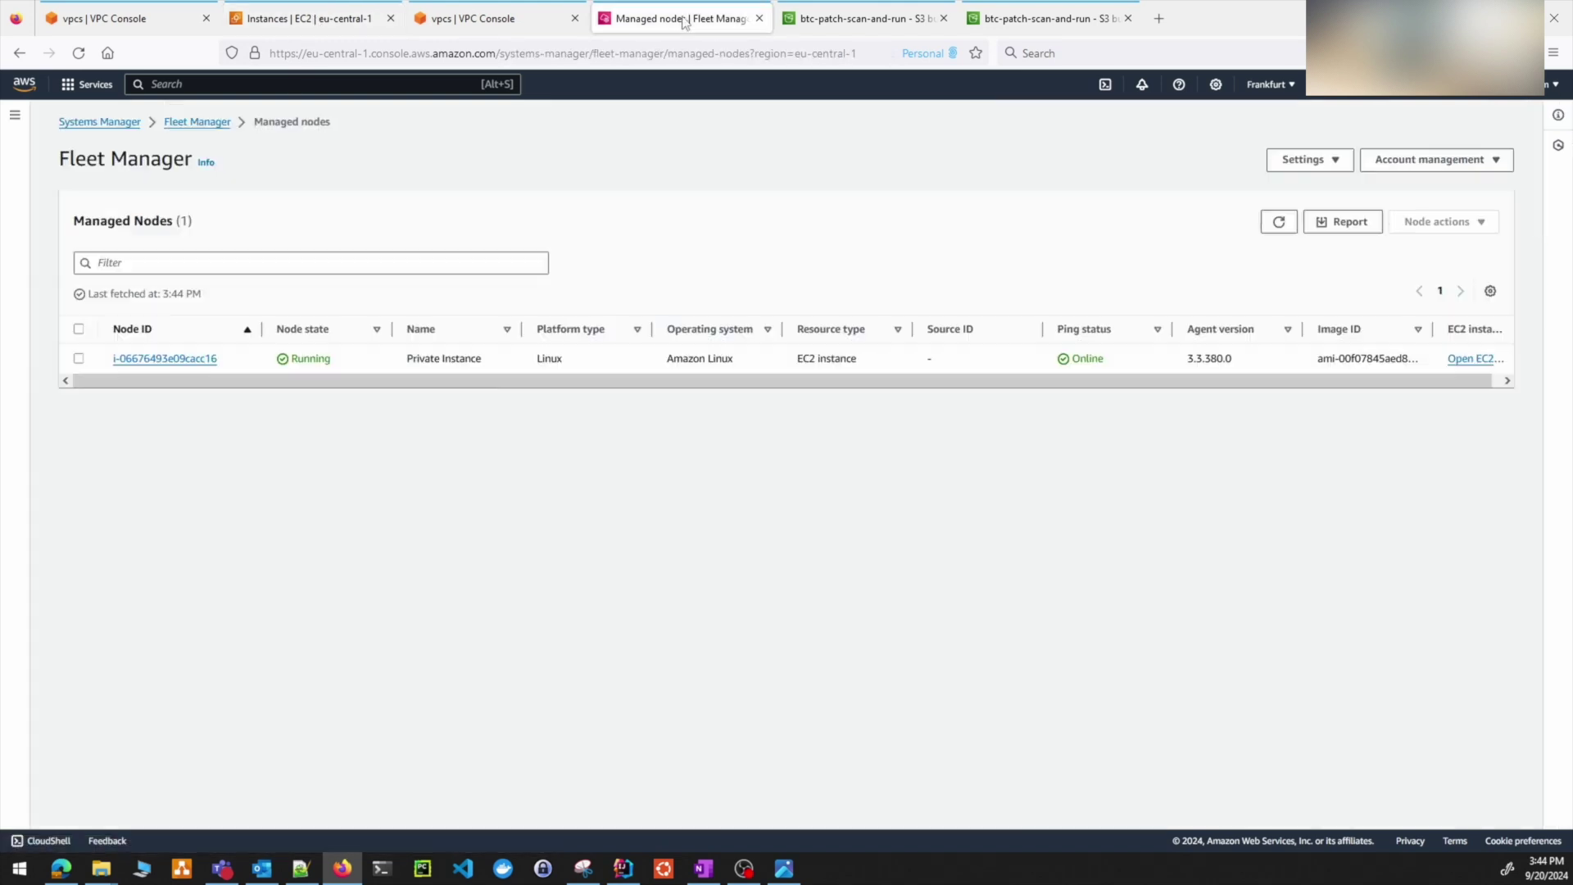
pyautogui.click(15, 115)
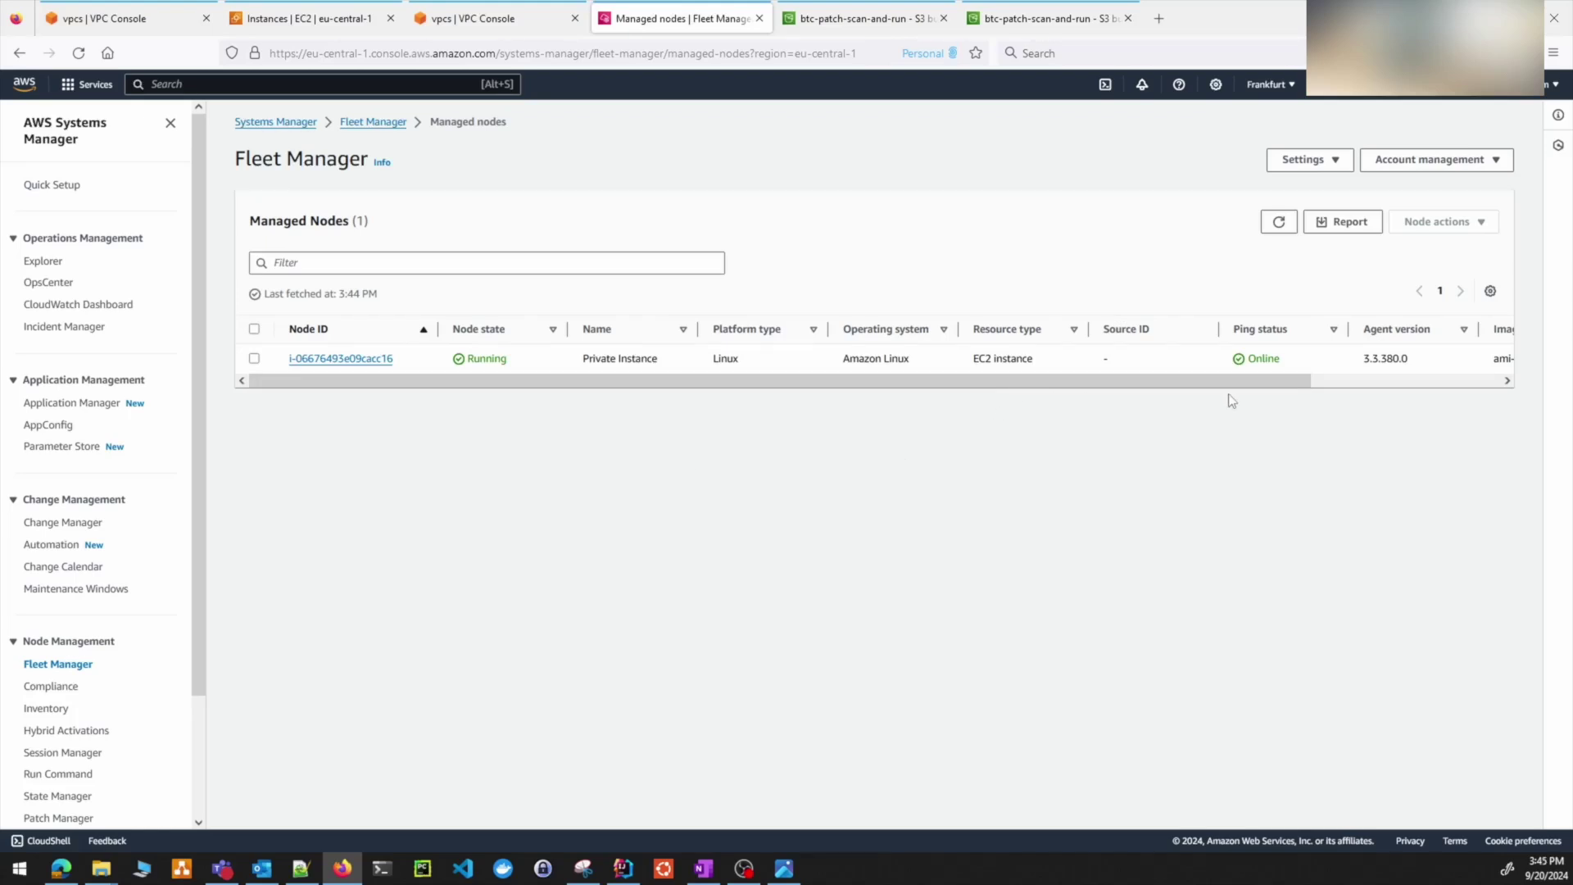
pyautogui.moveTo(1362, 362); pyautogui.dragTo(1434, 363)
pyautogui.doubleClick(1254, 358)
# - Open the AWS-QuickSetup-PatchPolicy-InstallPatches-210a7 association in State Manager and check its status and execution history
pyautogui.click(60, 797)
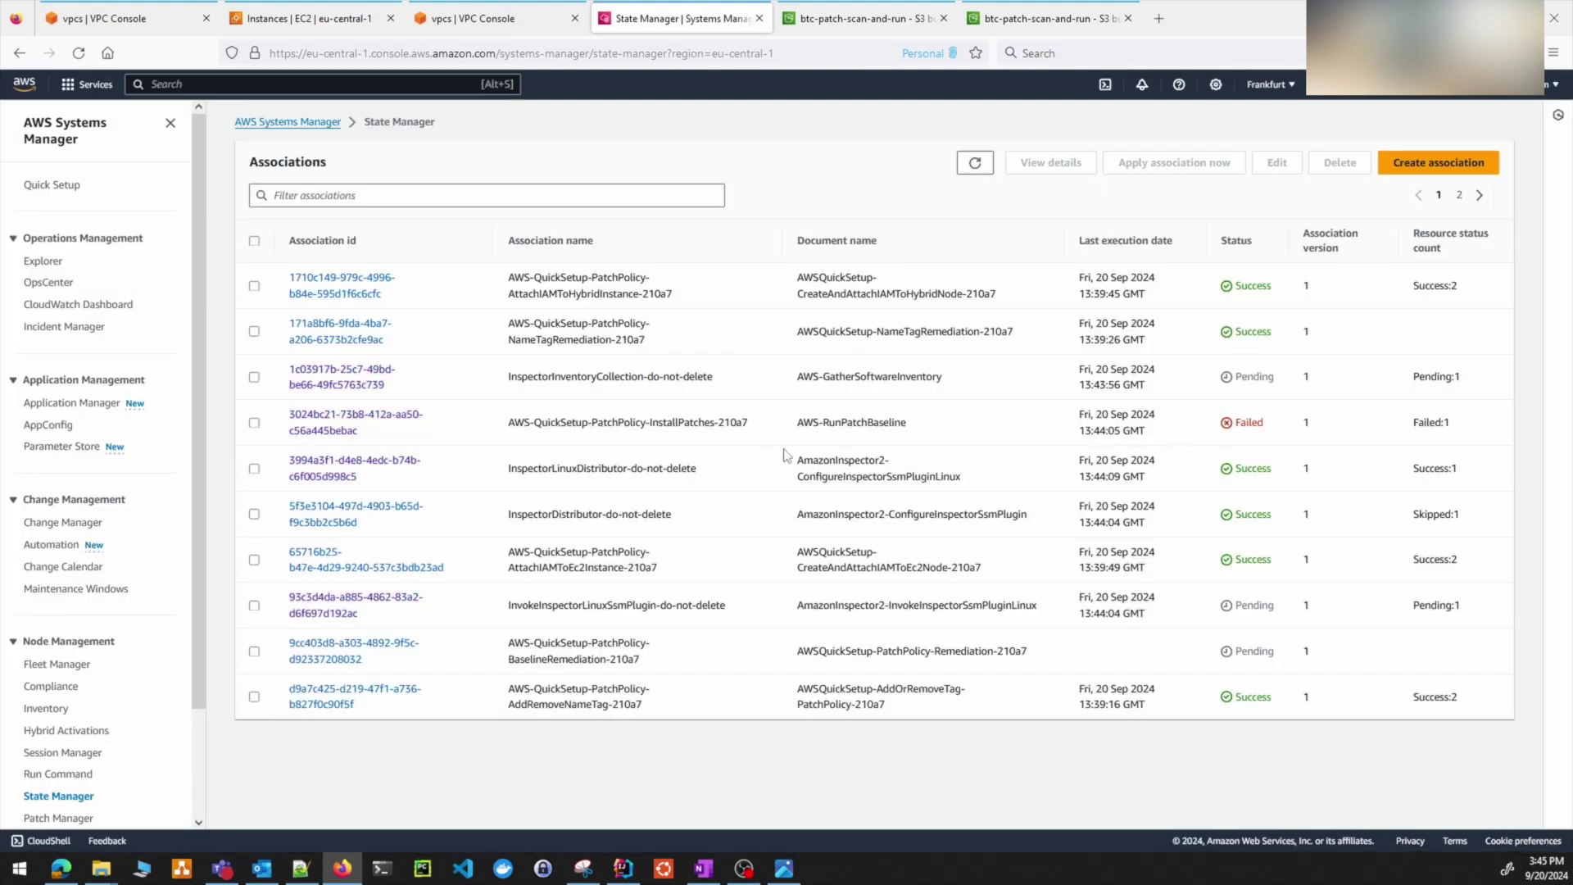
pyautogui.moveTo(1402, 423); pyautogui.dragTo(1471, 423)
pyautogui.click(392, 419)
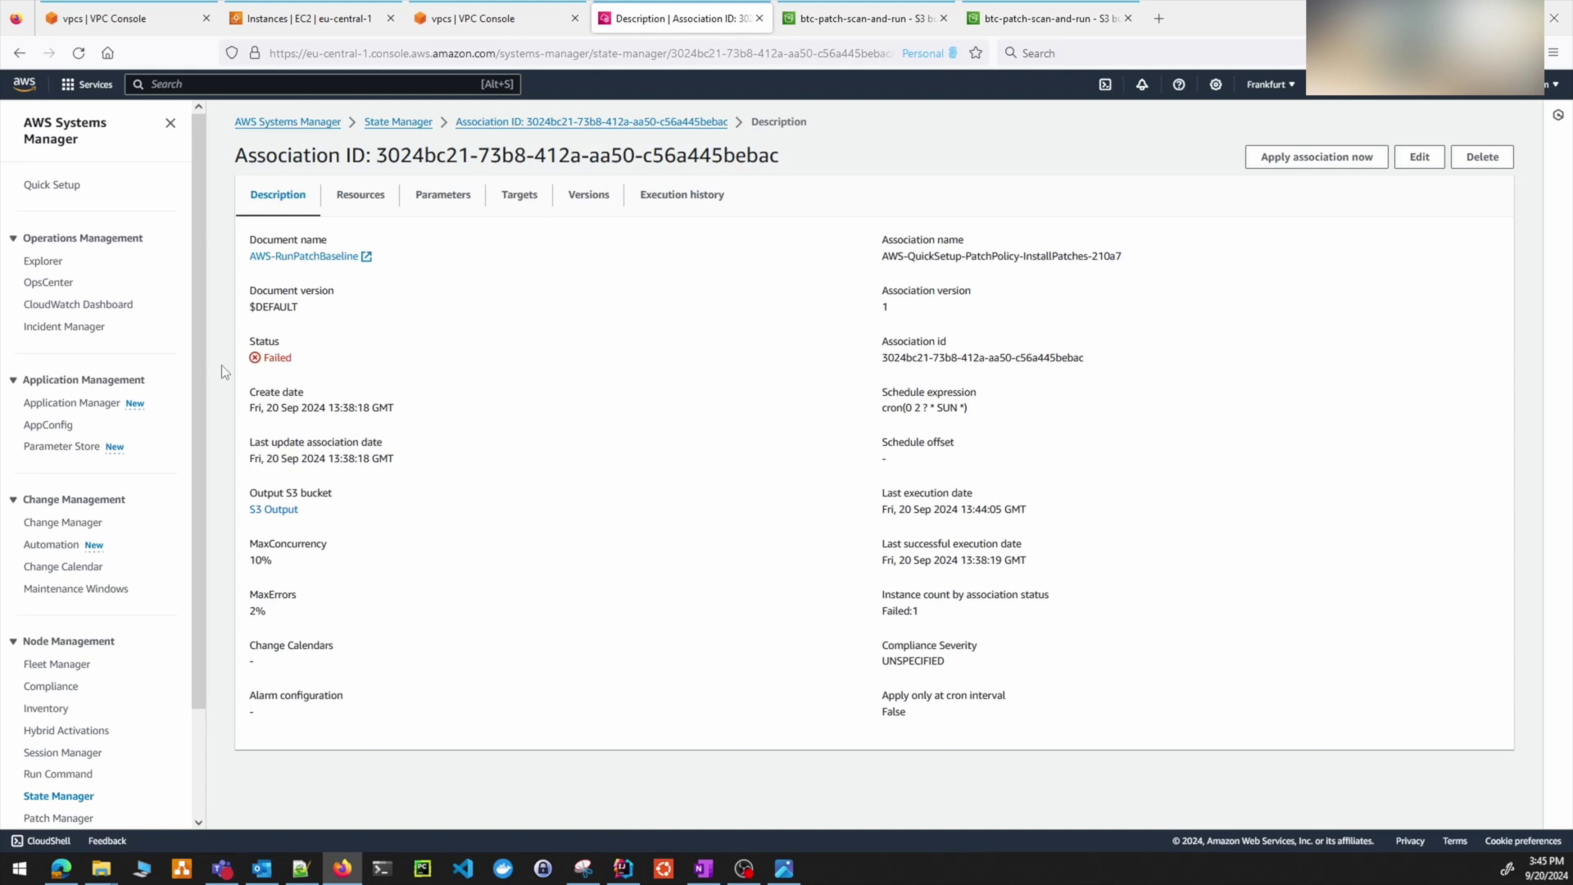
pyautogui.doubleClick(280, 358)
pyautogui.click(651, 195)
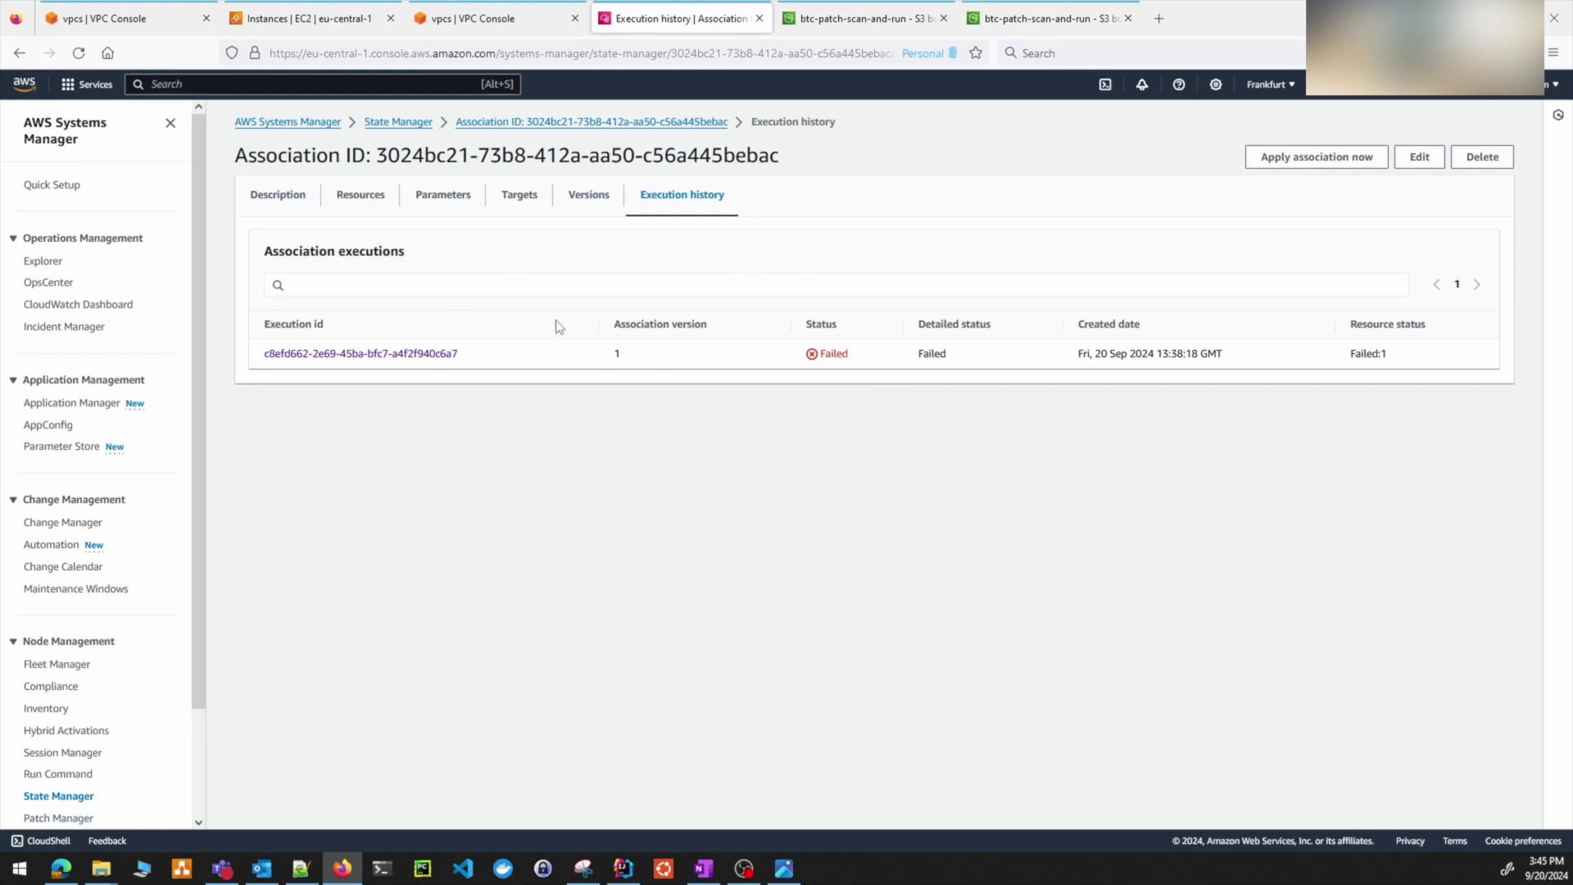
# - Apply the InstallPatches association now and confirm the request
pyautogui.click(1319, 159)
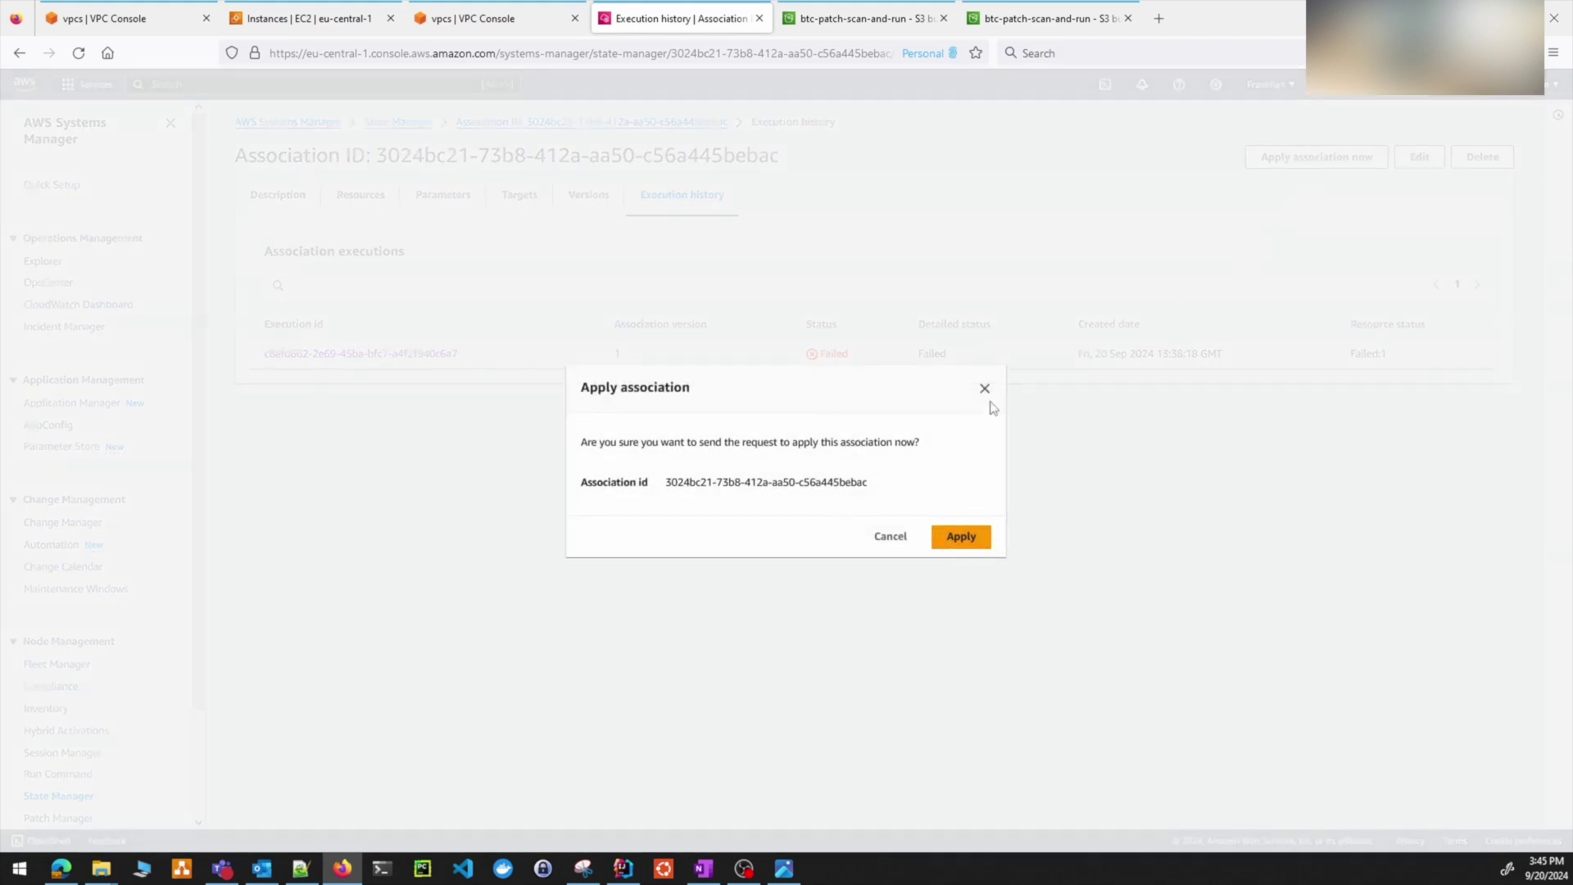
pyautogui.click(986, 391)
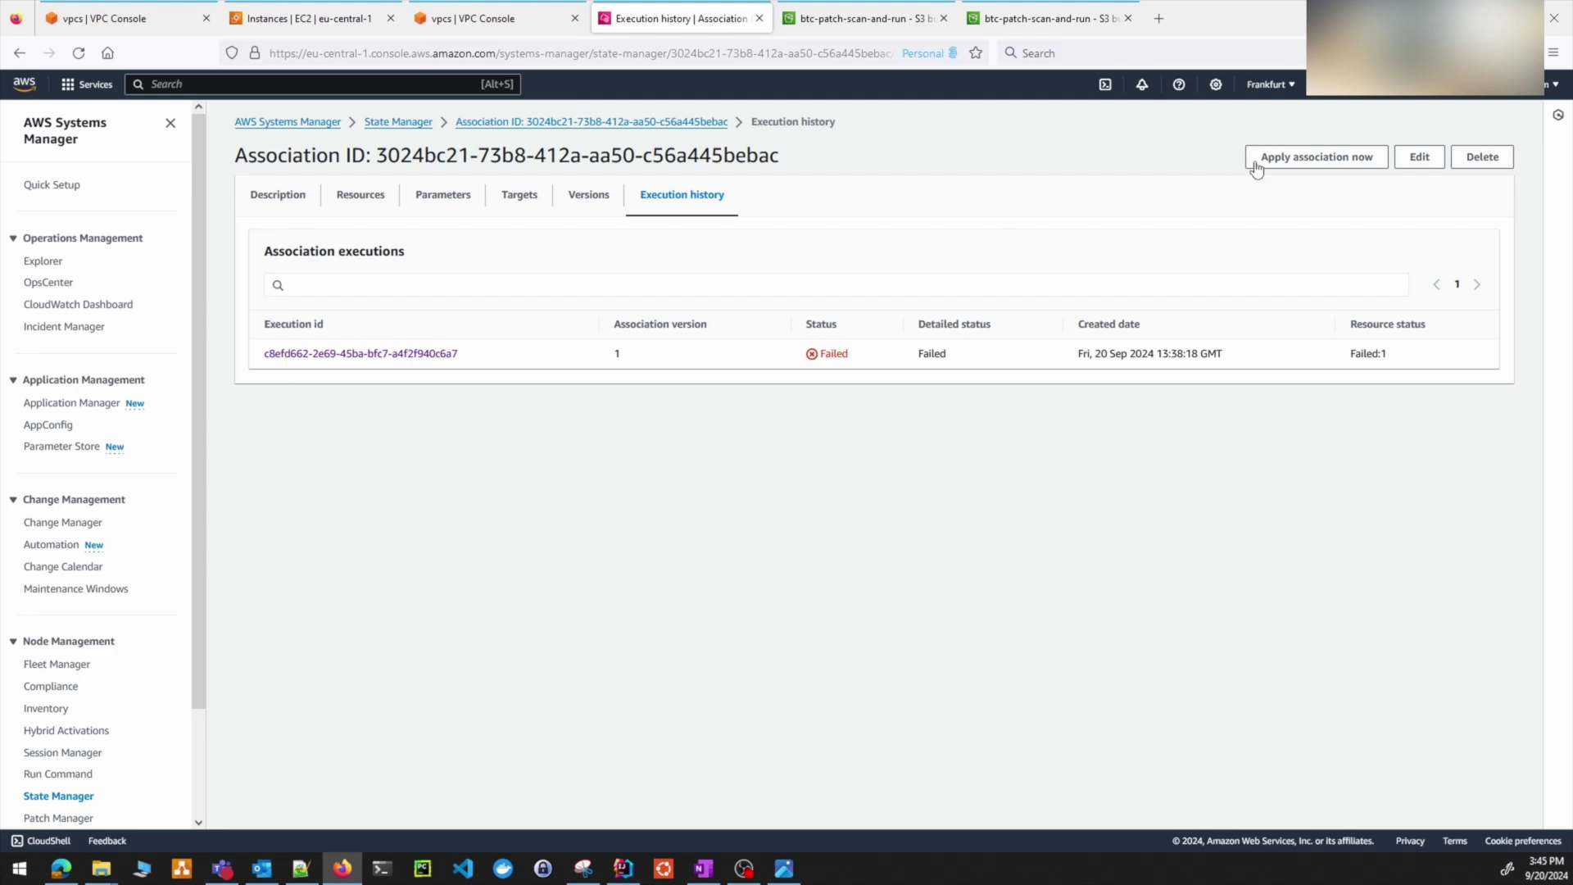
pyautogui.click(1319, 167)
pyautogui.click(960, 543)
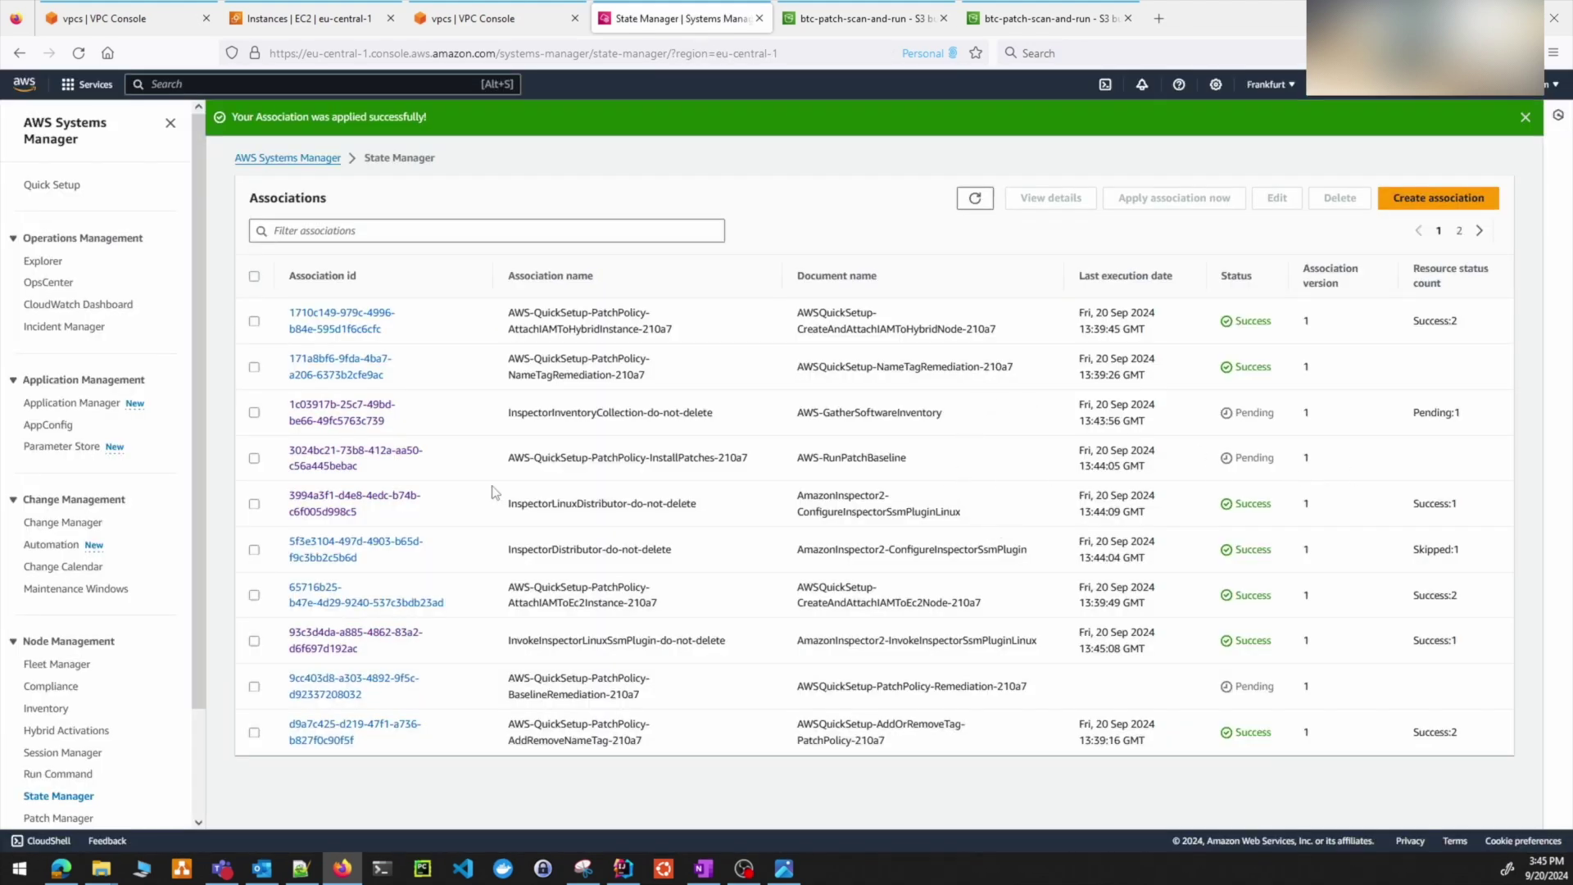
# - Reopen the InstallPatches association, reload its execution history and check the current status in its description
pyautogui.doubleClick(1236, 465)
pyautogui.click(342, 455)
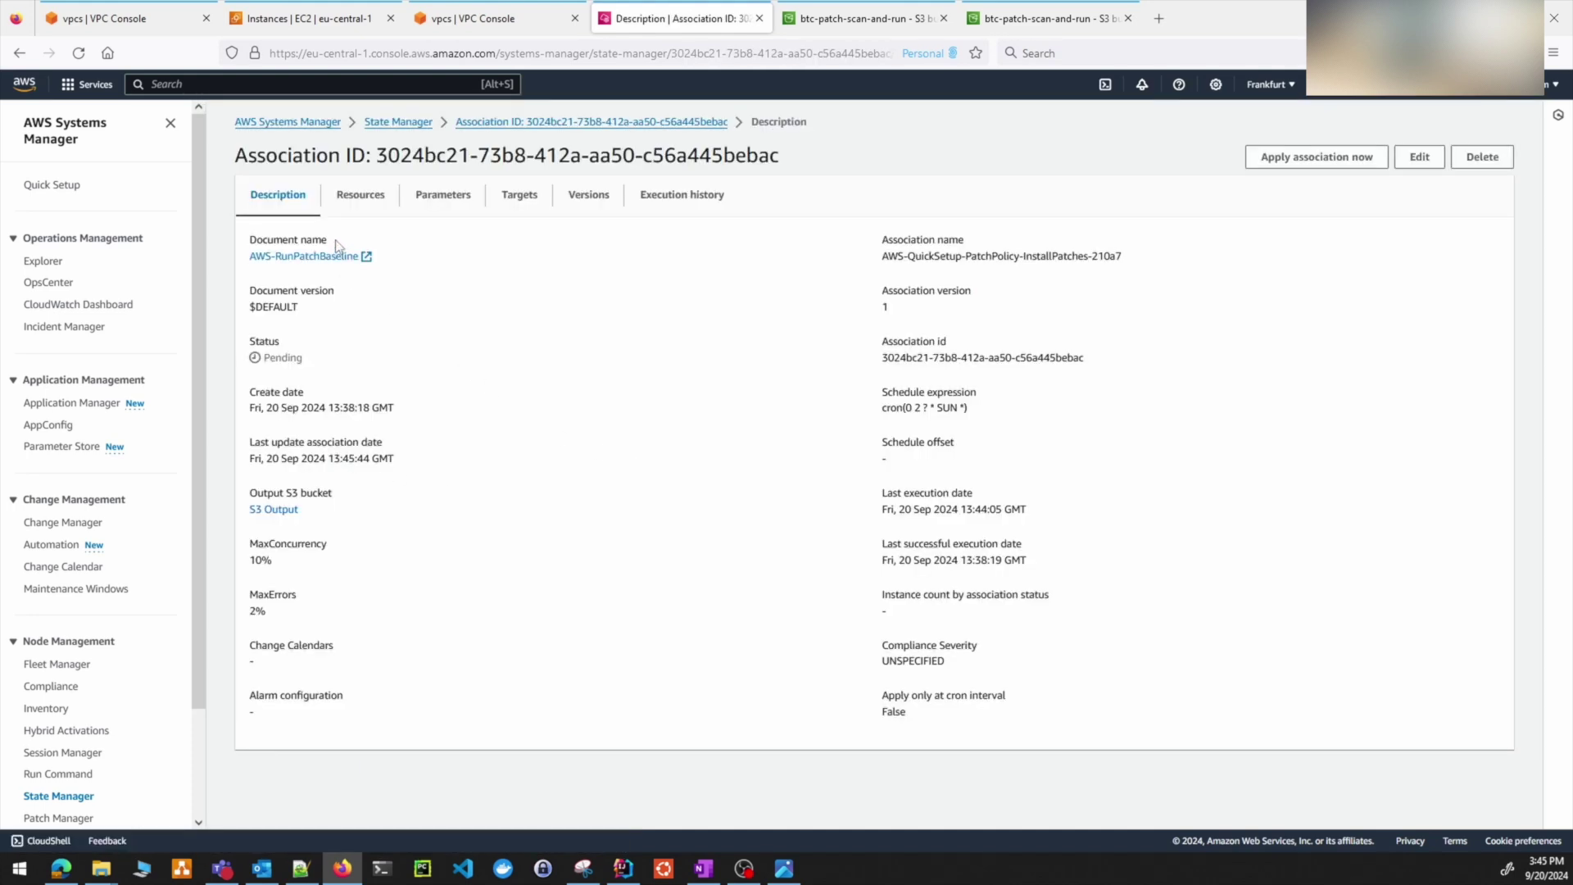
pyautogui.click(662, 210)
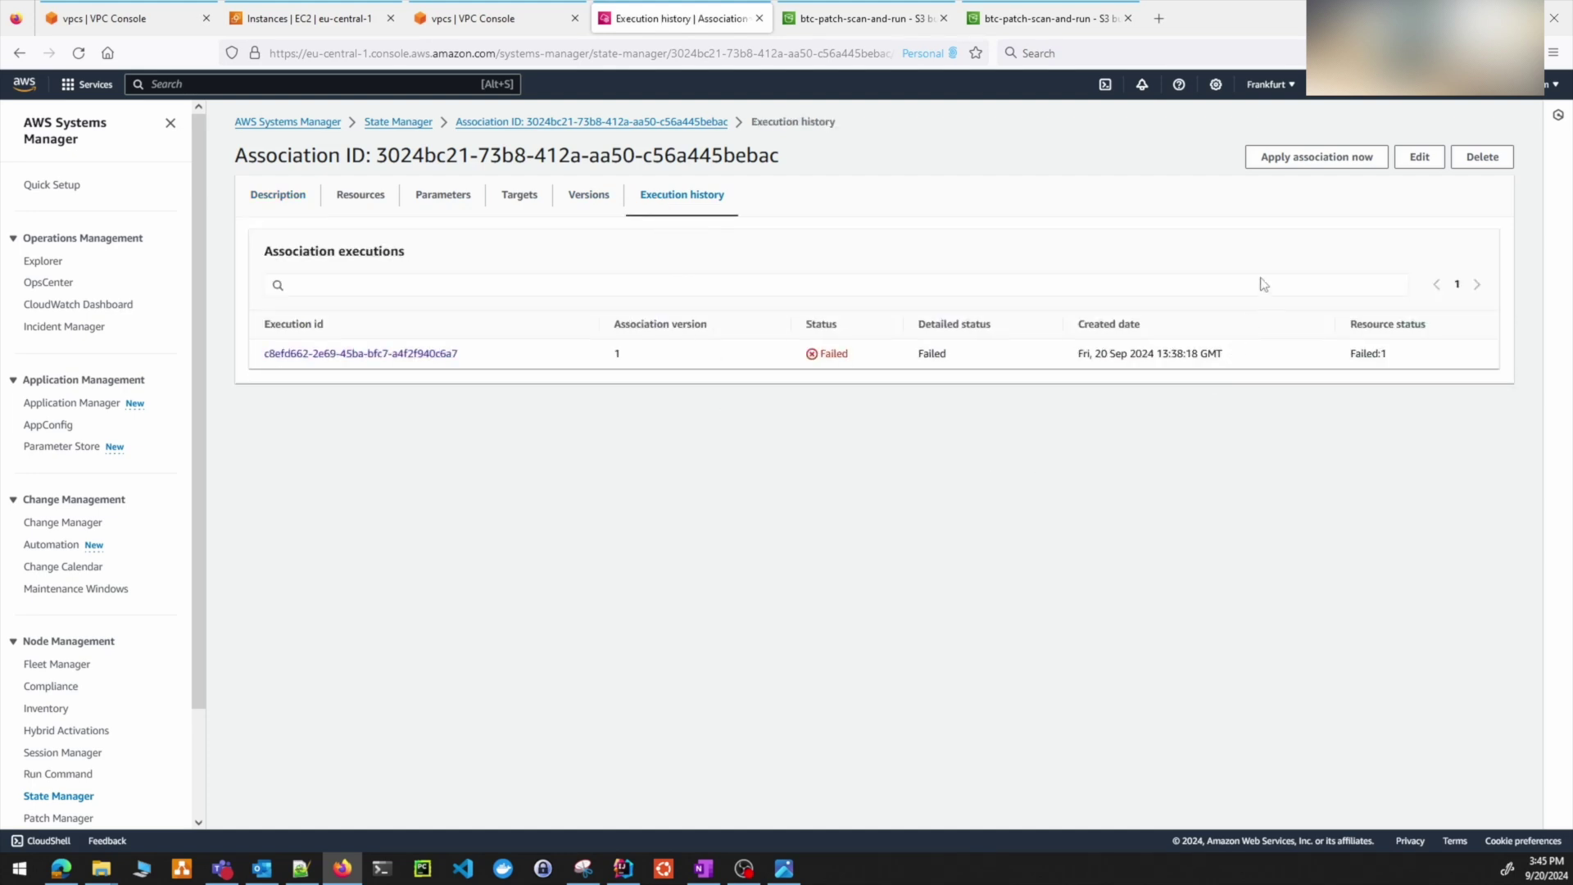
pyautogui.click(79, 53)
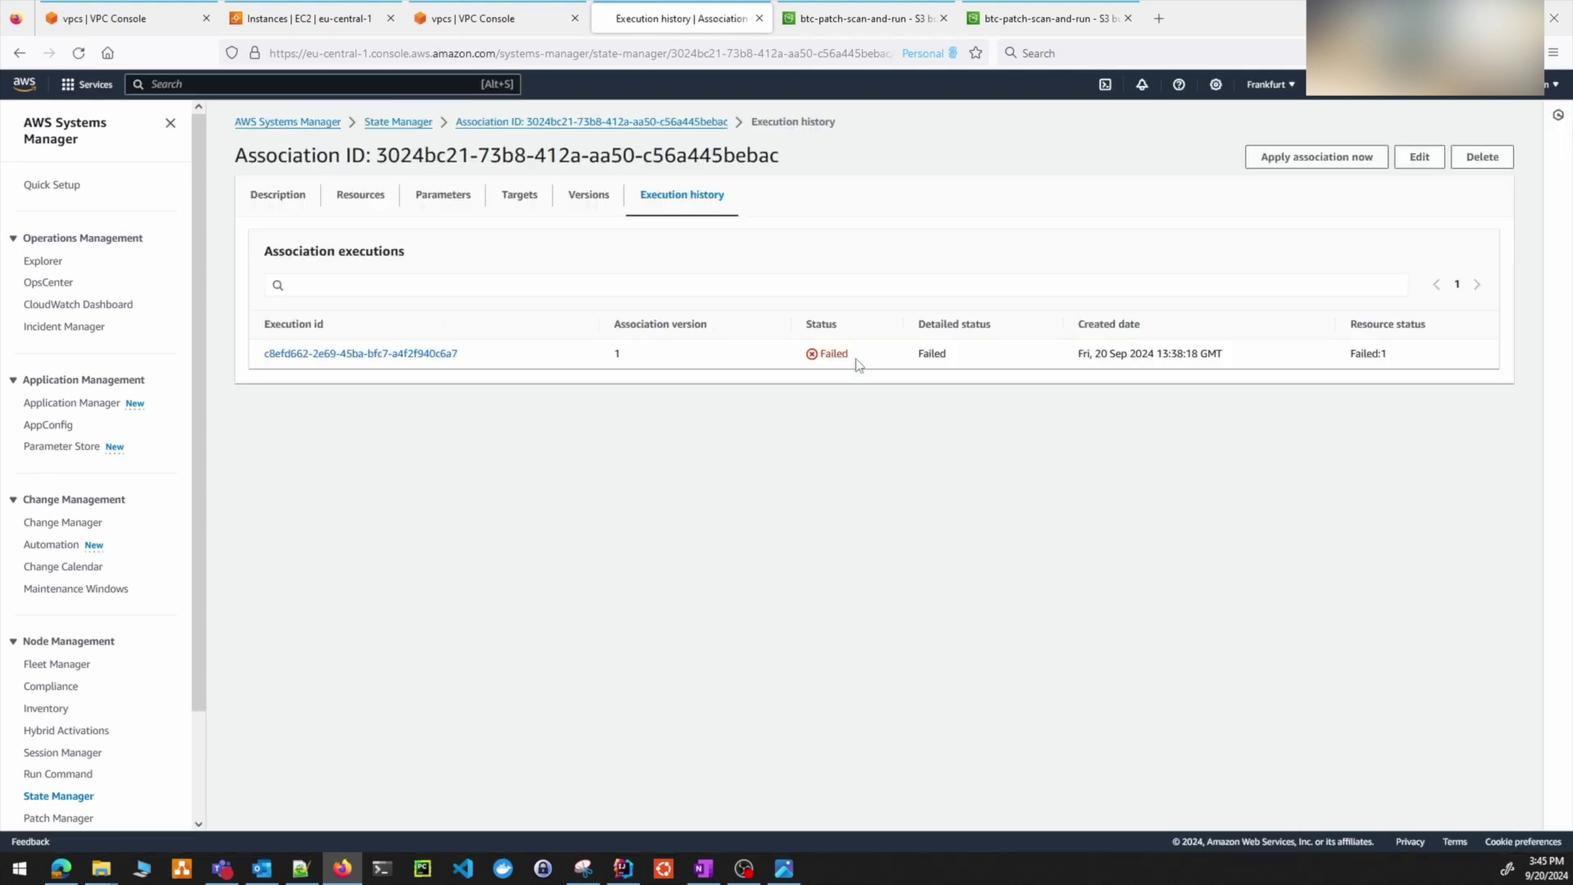
pyautogui.click(275, 199)
pyautogui.doubleClick(278, 357)
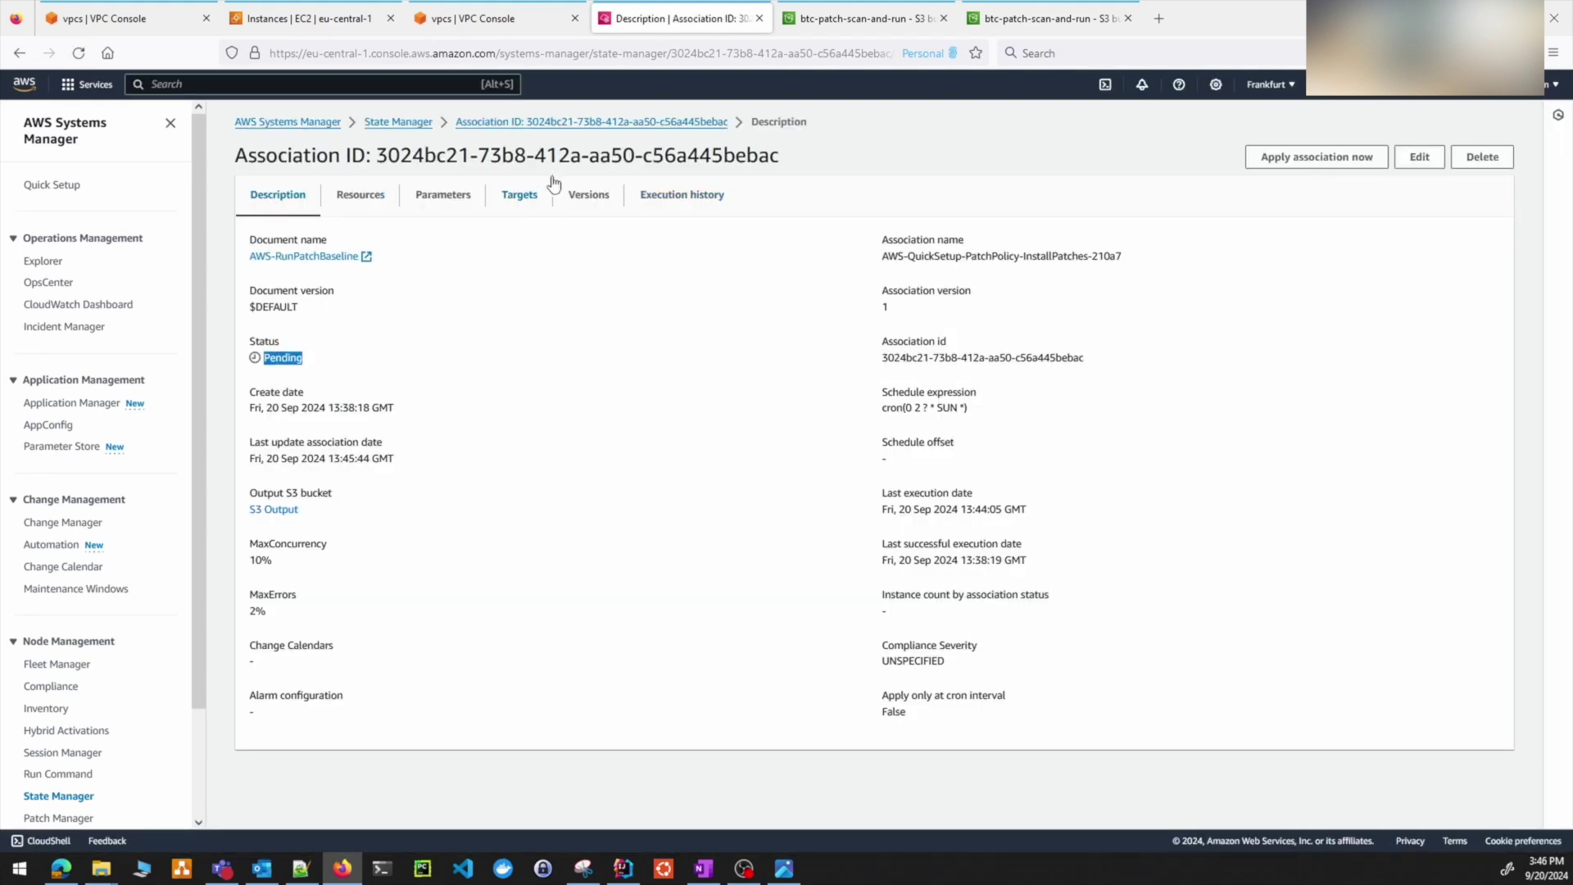
pyautogui.click(554, 121)
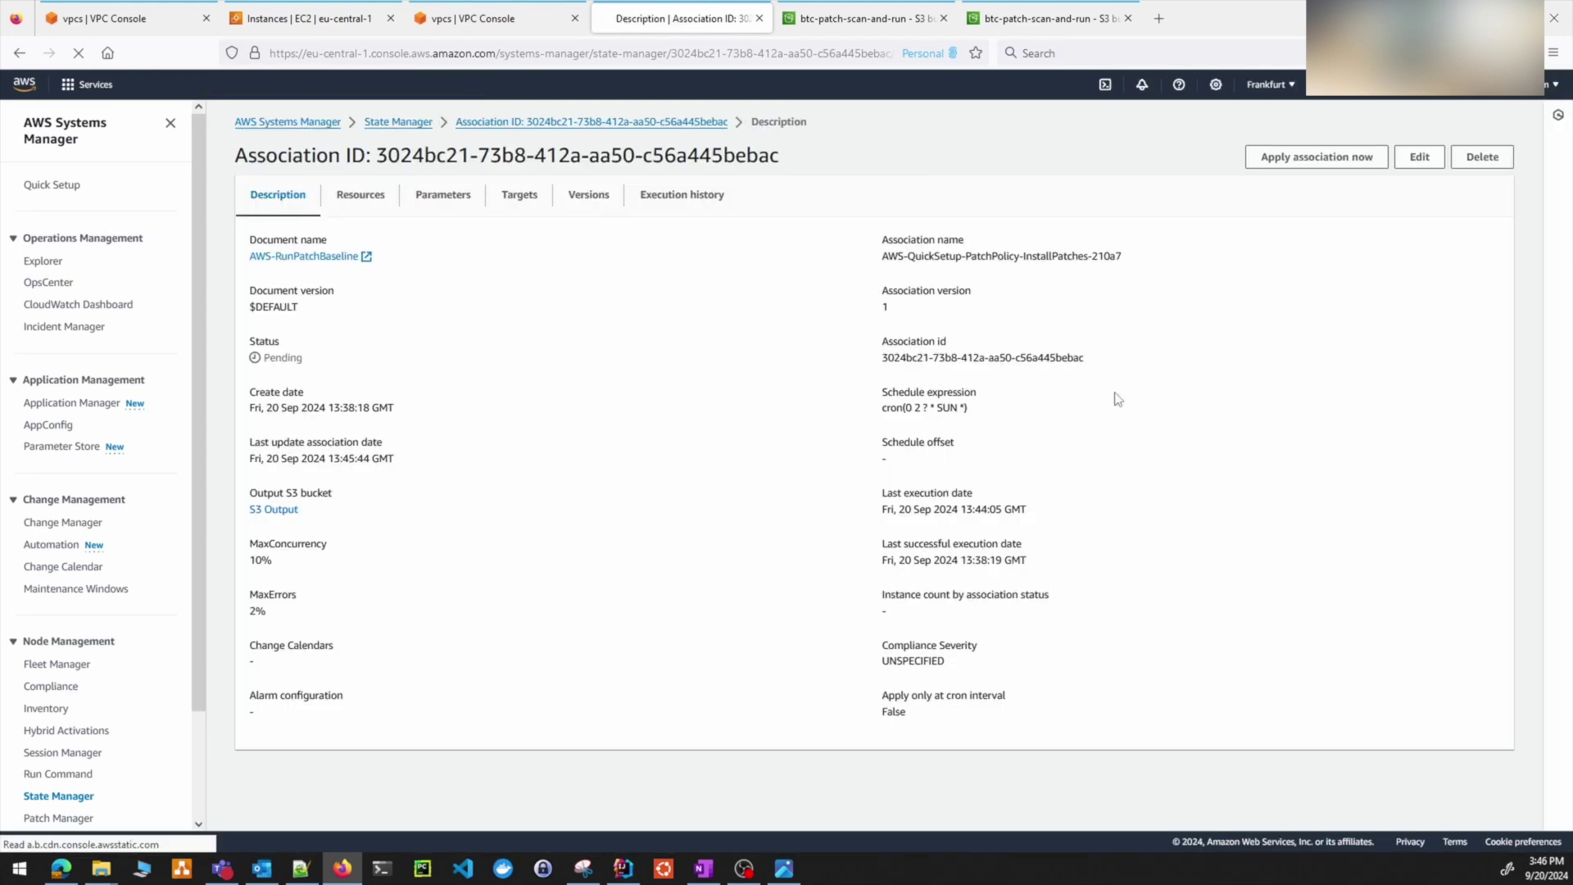
# - Return to the State Manager associations list and check the InstallPatches association's last execution date and status
pyautogui.click(401, 124)
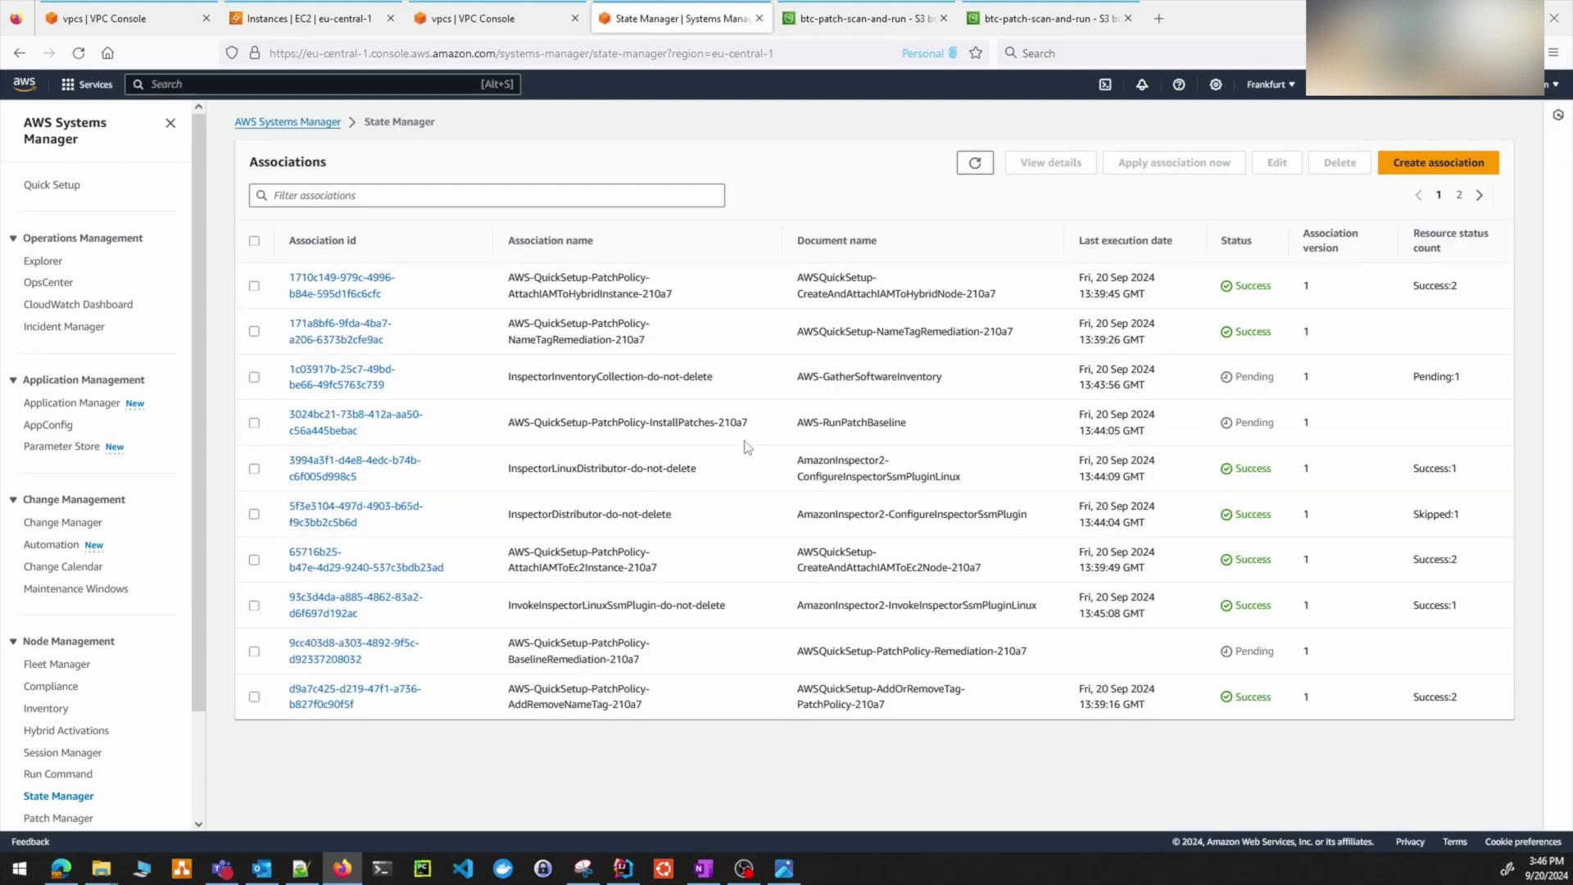
pyautogui.moveTo(1073, 421); pyautogui.dragTo(1167, 438)
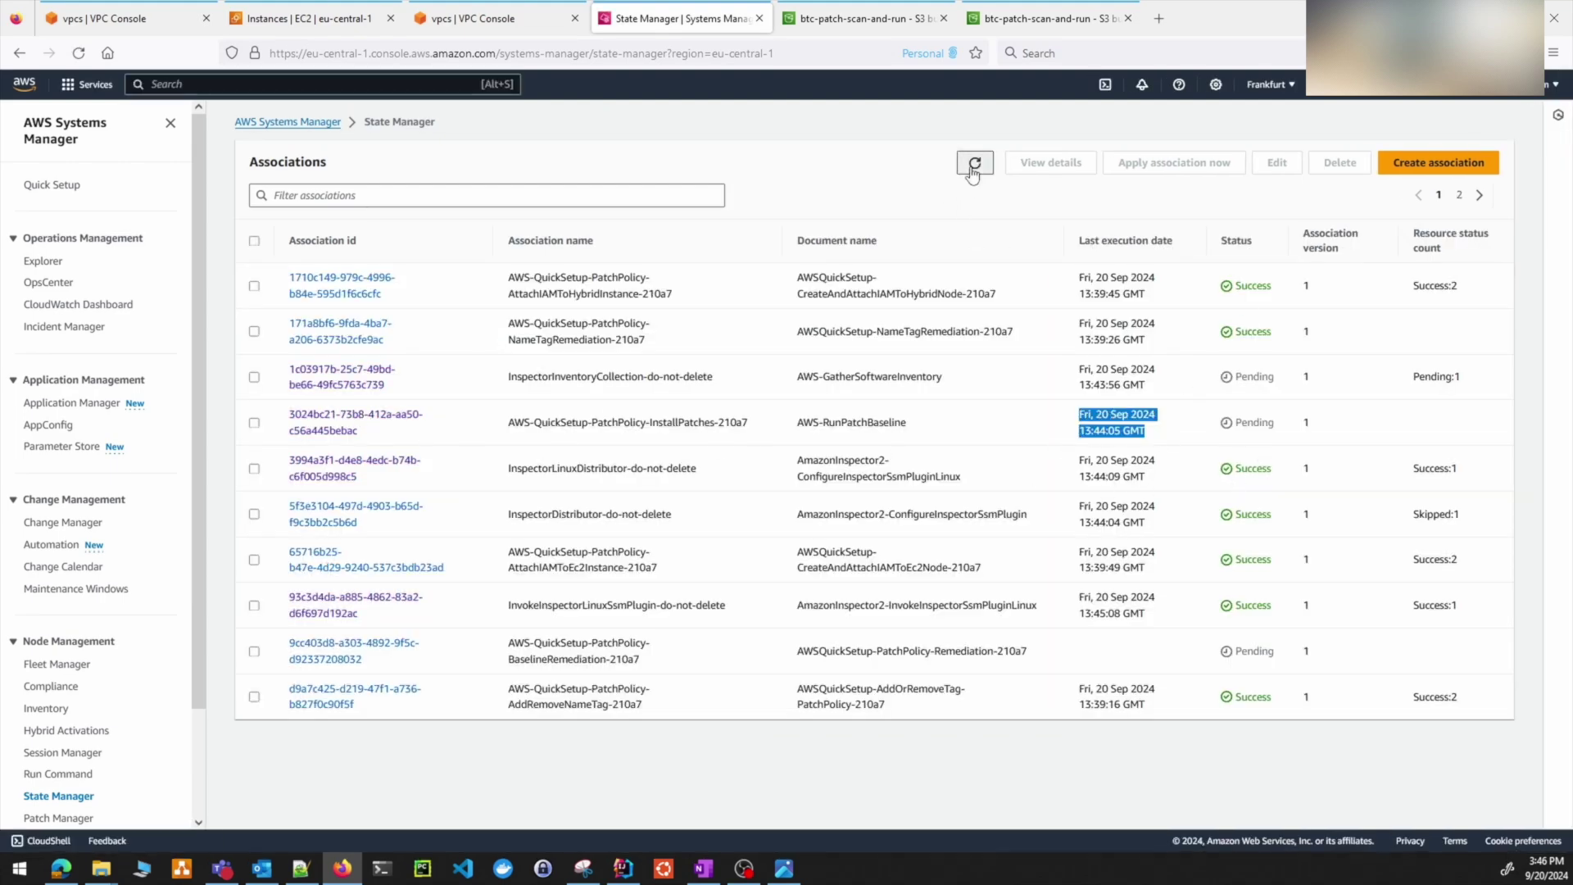
pyautogui.click(1031, 395)
pyautogui.doubleClick(1242, 424)
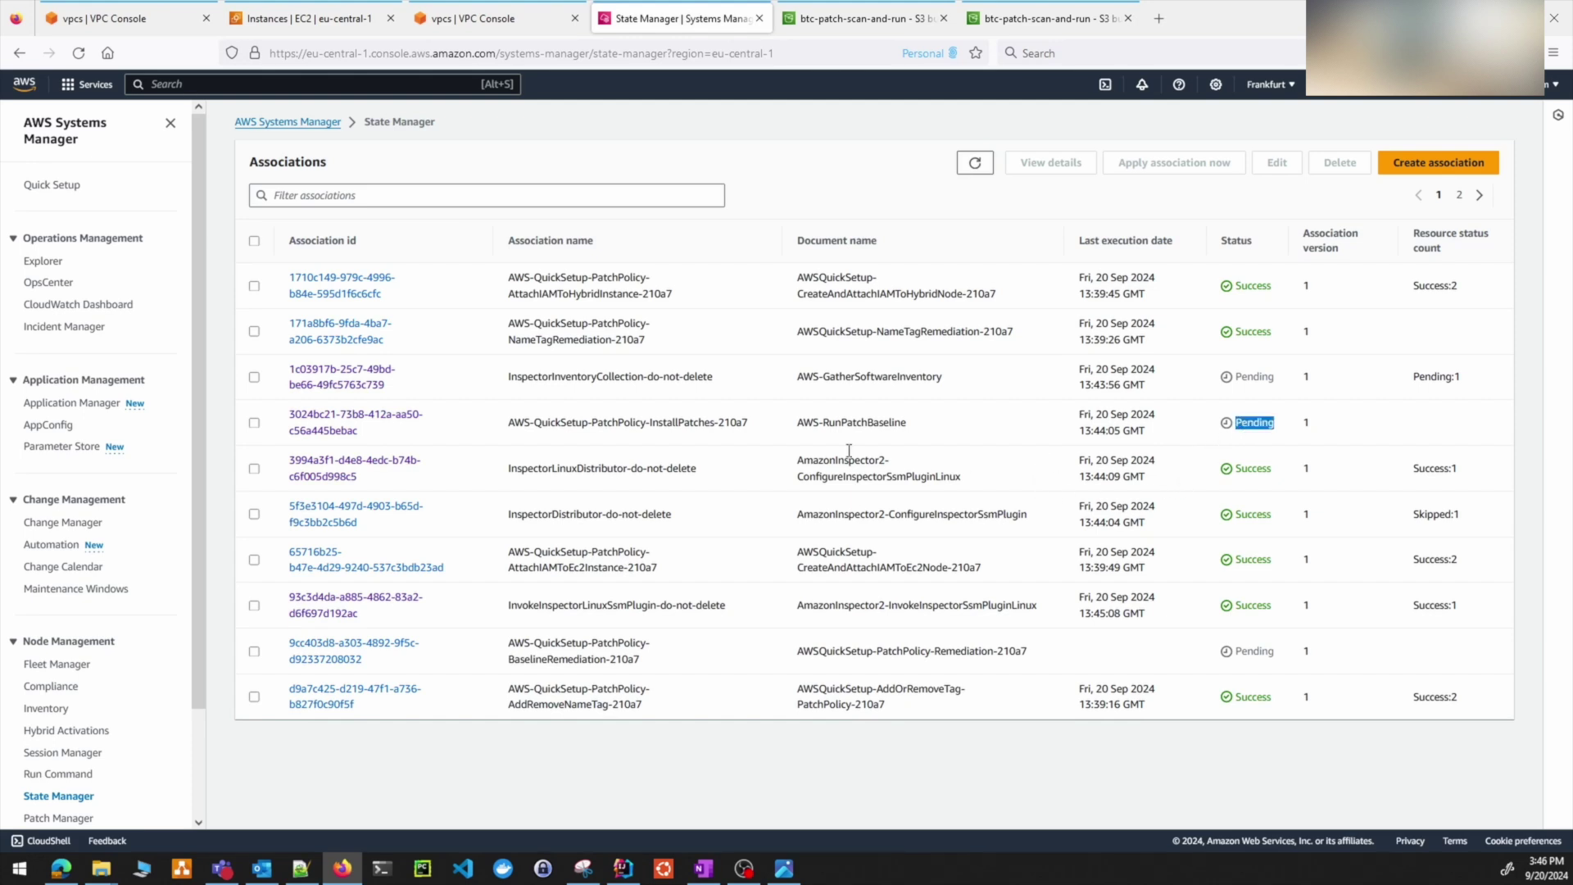
# - Open the InstallPatches association's execution history, check the newest execution's resource and detailed status, and reload the history by switching views
pyautogui.click(340, 426)
pyautogui.click(678, 203)
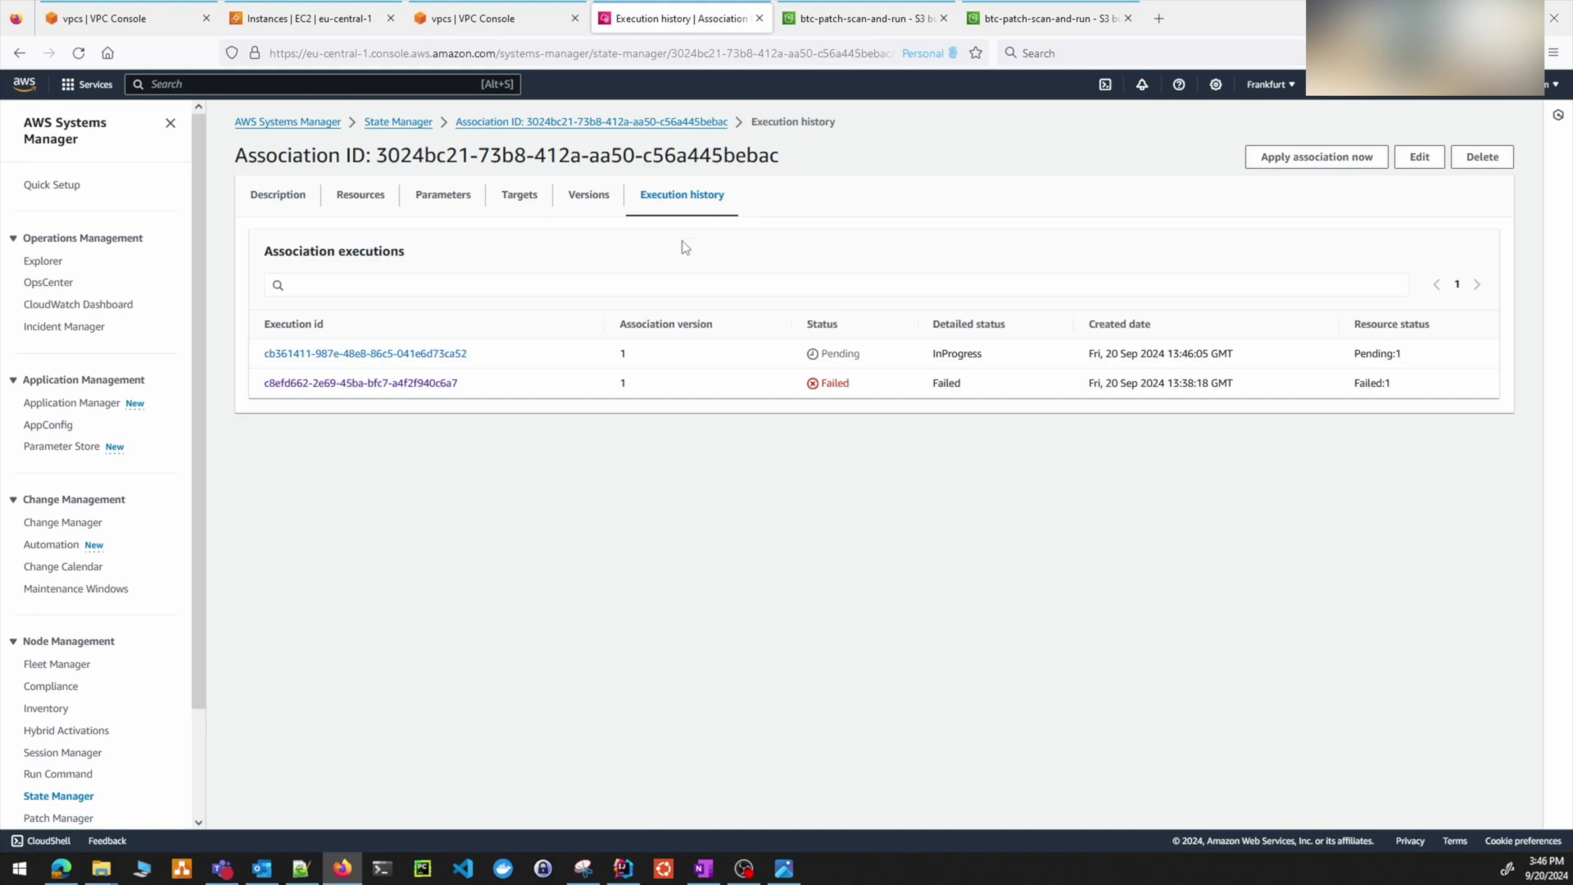
pyautogui.moveTo(1356, 355); pyautogui.dragTo(1404, 356)
pyautogui.doubleClick(942, 354)
pyautogui.click(1176, 451)
pyautogui.click(585, 195)
pyautogui.click(673, 203)
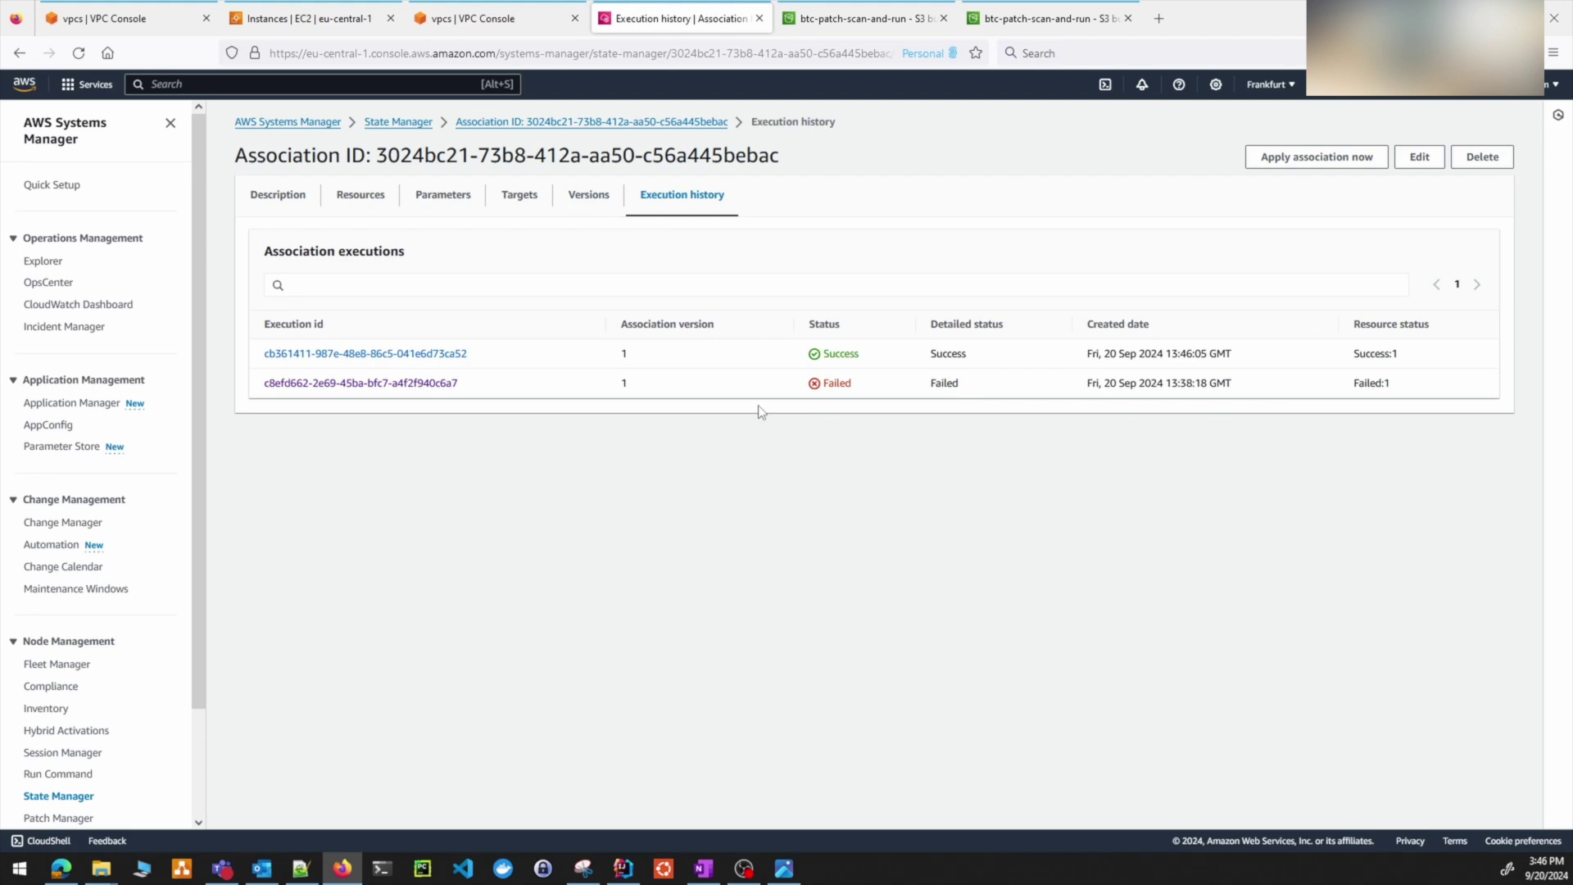
# - Examine the newest execution's detailed status, creation date and resource status
pyautogui.moveTo(921, 359); pyautogui.dragTo(1438, 358)
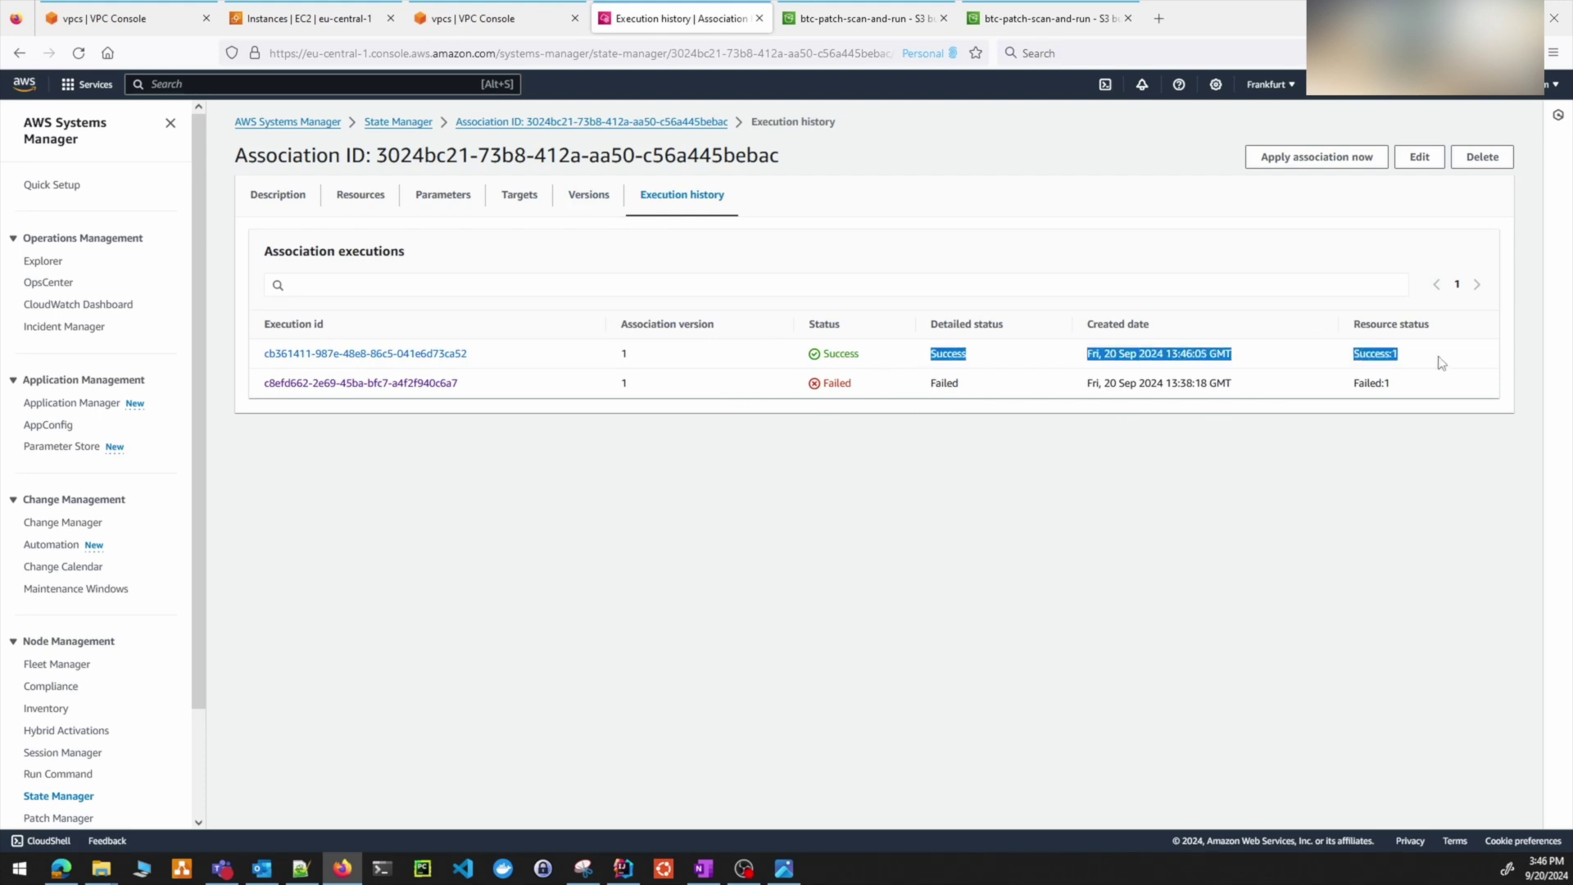
pyautogui.click(1314, 408)
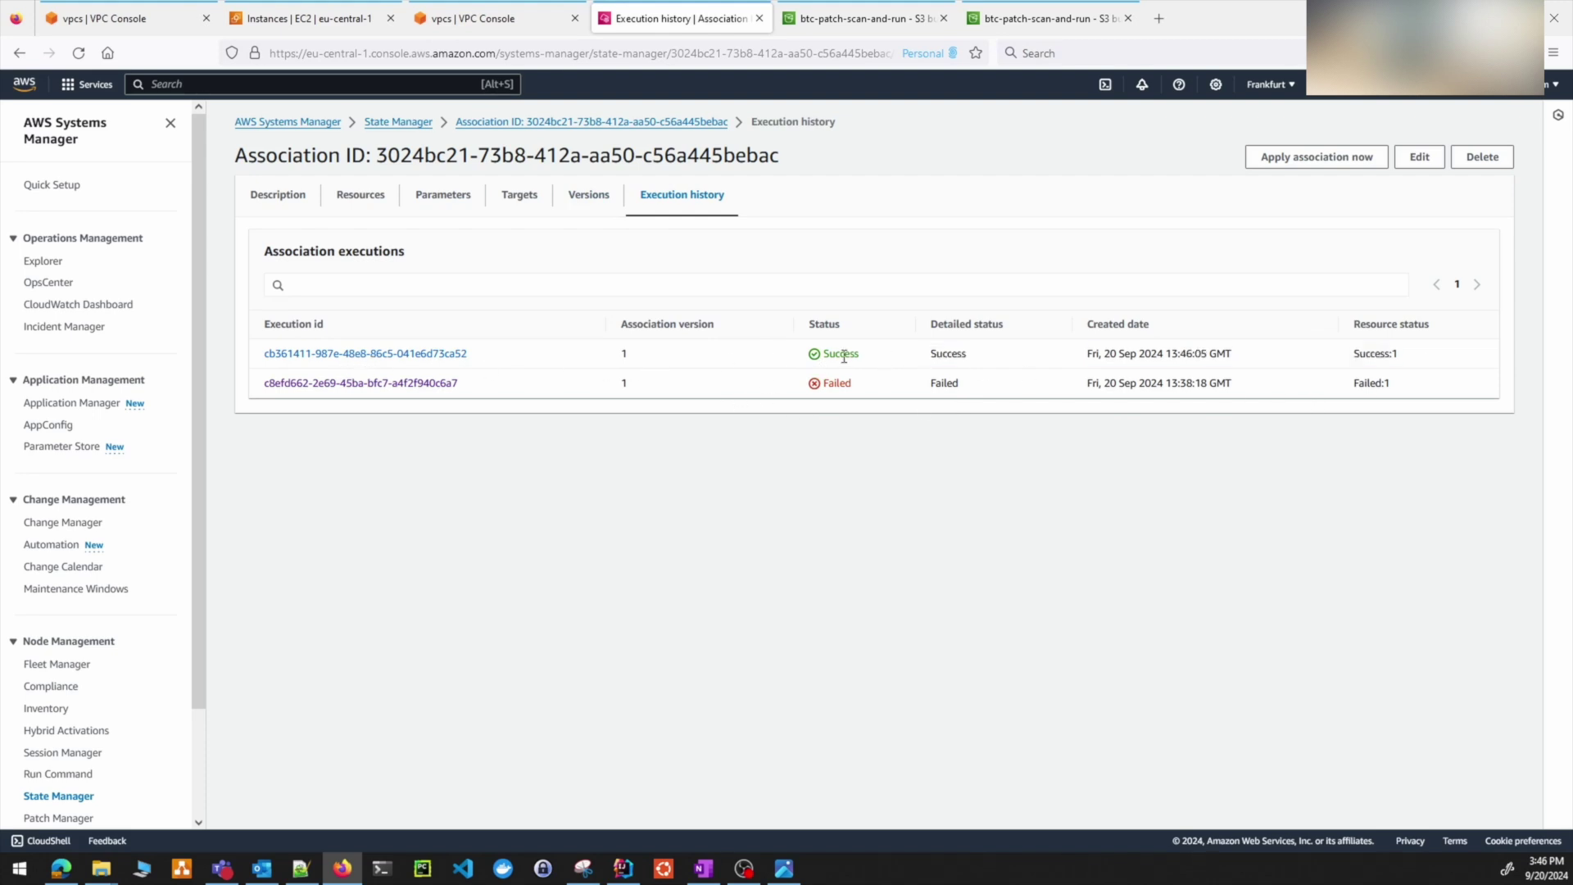
pyautogui.moveTo(934, 353); pyautogui.dragTo(1424, 363)
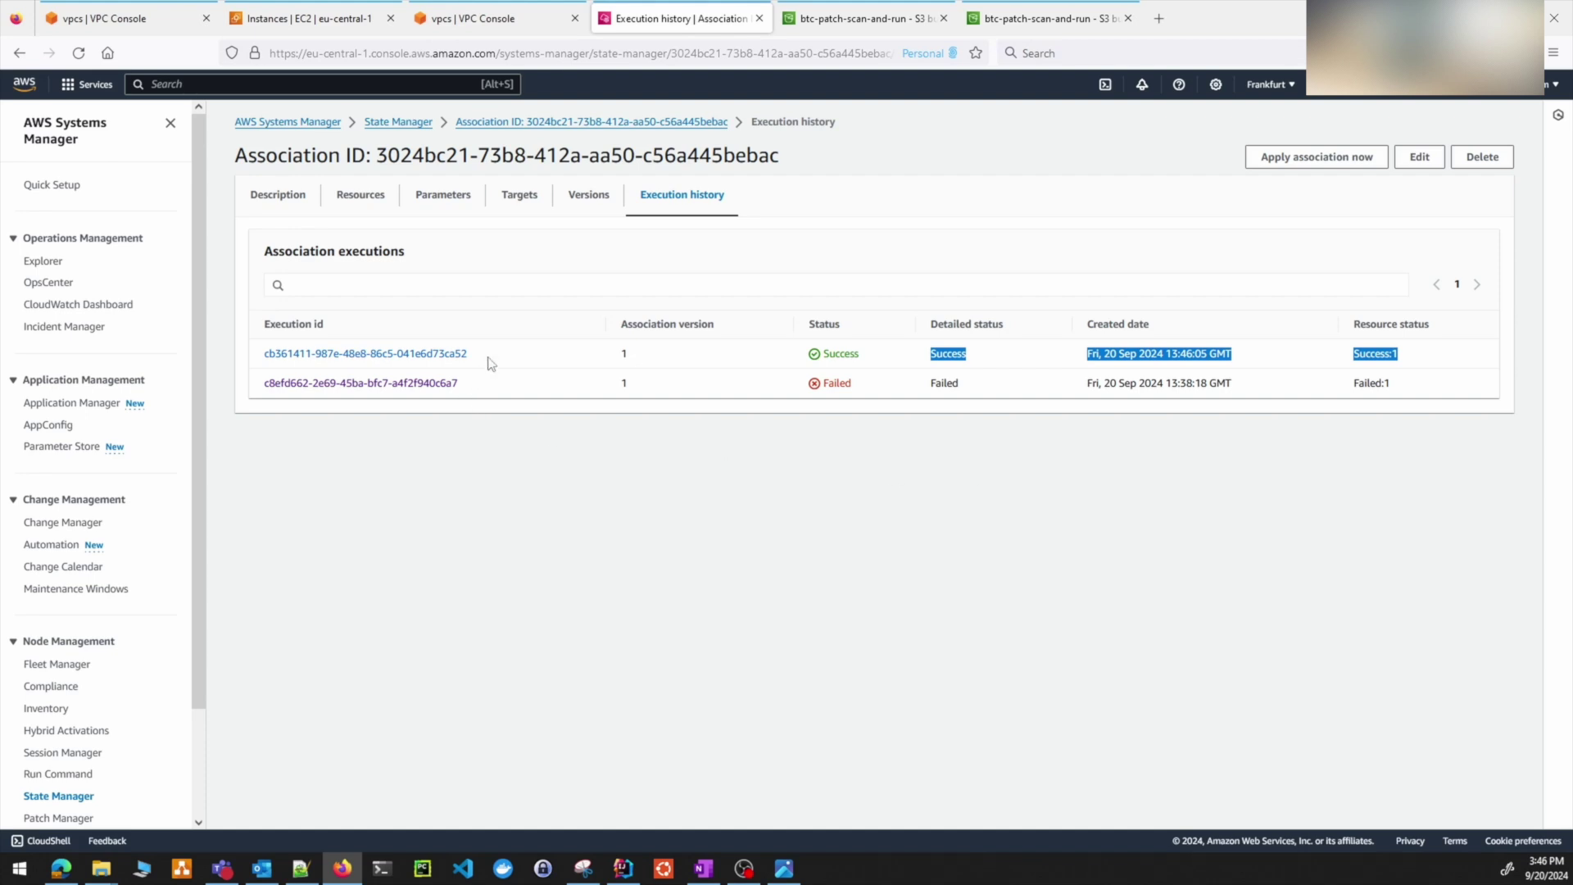
# - Open the newest execution of the association and view the command output for its target instance
pyautogui.click(456, 354)
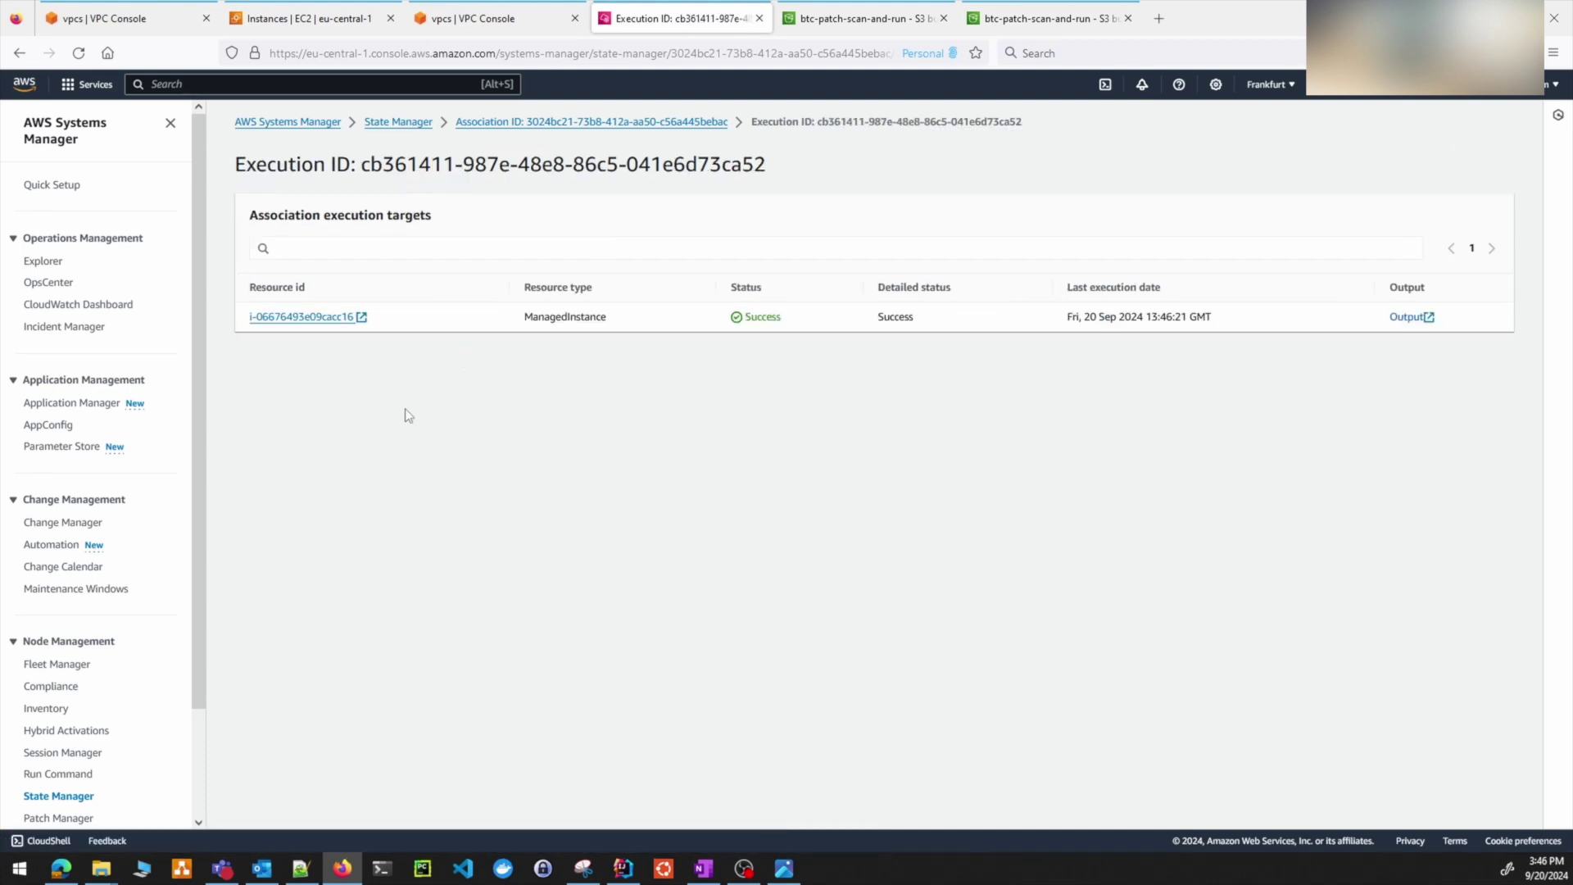
pyautogui.moveTo(354, 318); pyautogui.dragTo(282, 333)
pyautogui.click(1400, 318)
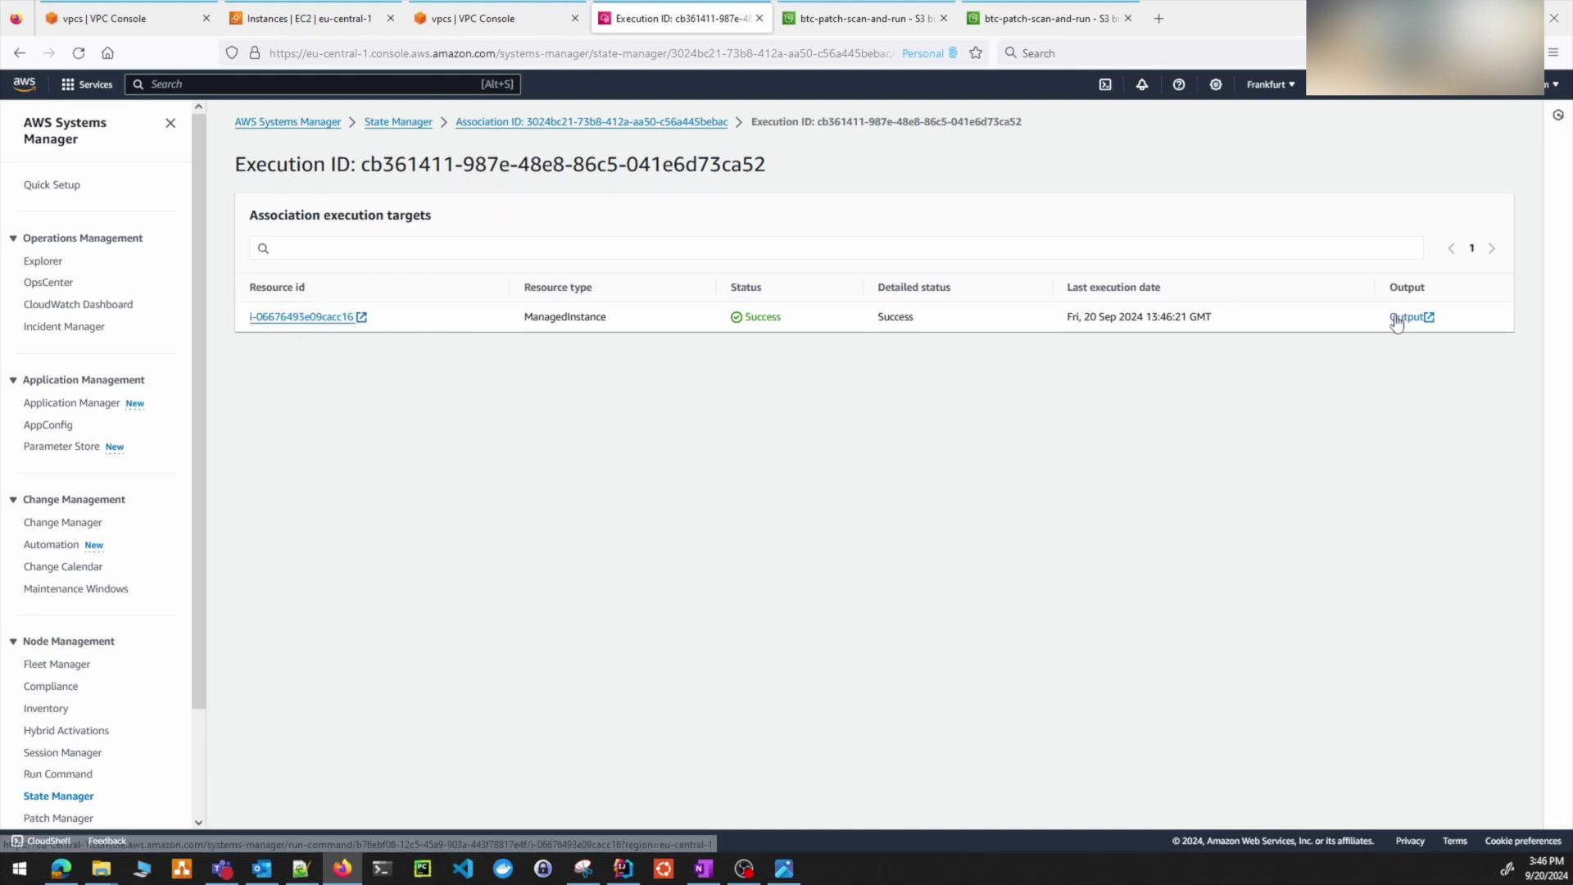
pyautogui.click(1395, 318)
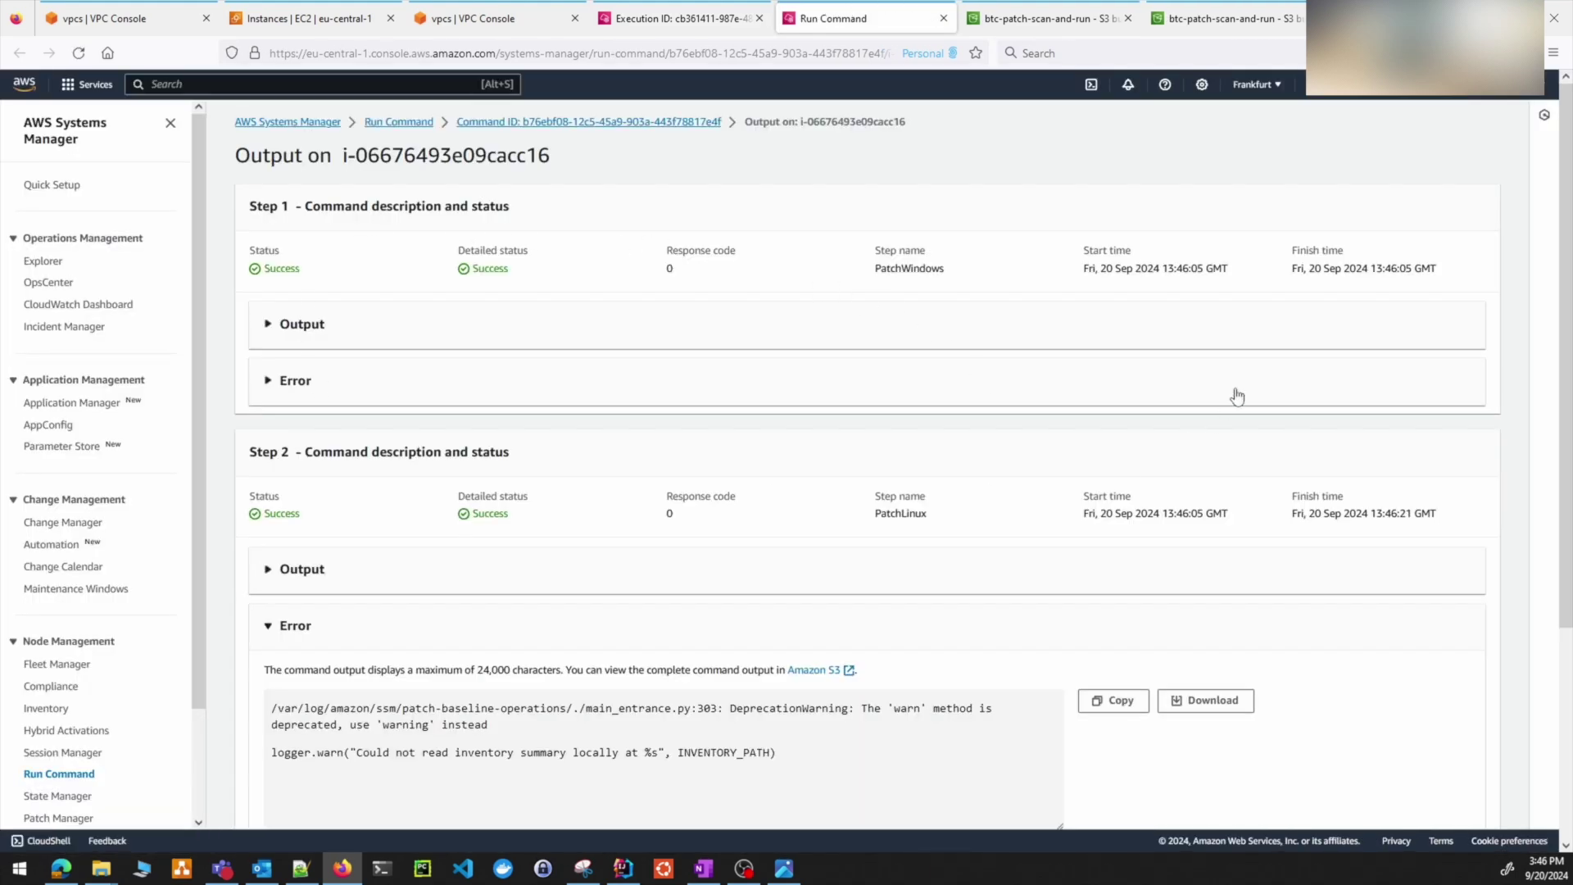
# - Expand the PatchLinux step's output and examine the log entry about downloading the patch baseline payload
pyautogui.scroll(-3, 1237, 397)
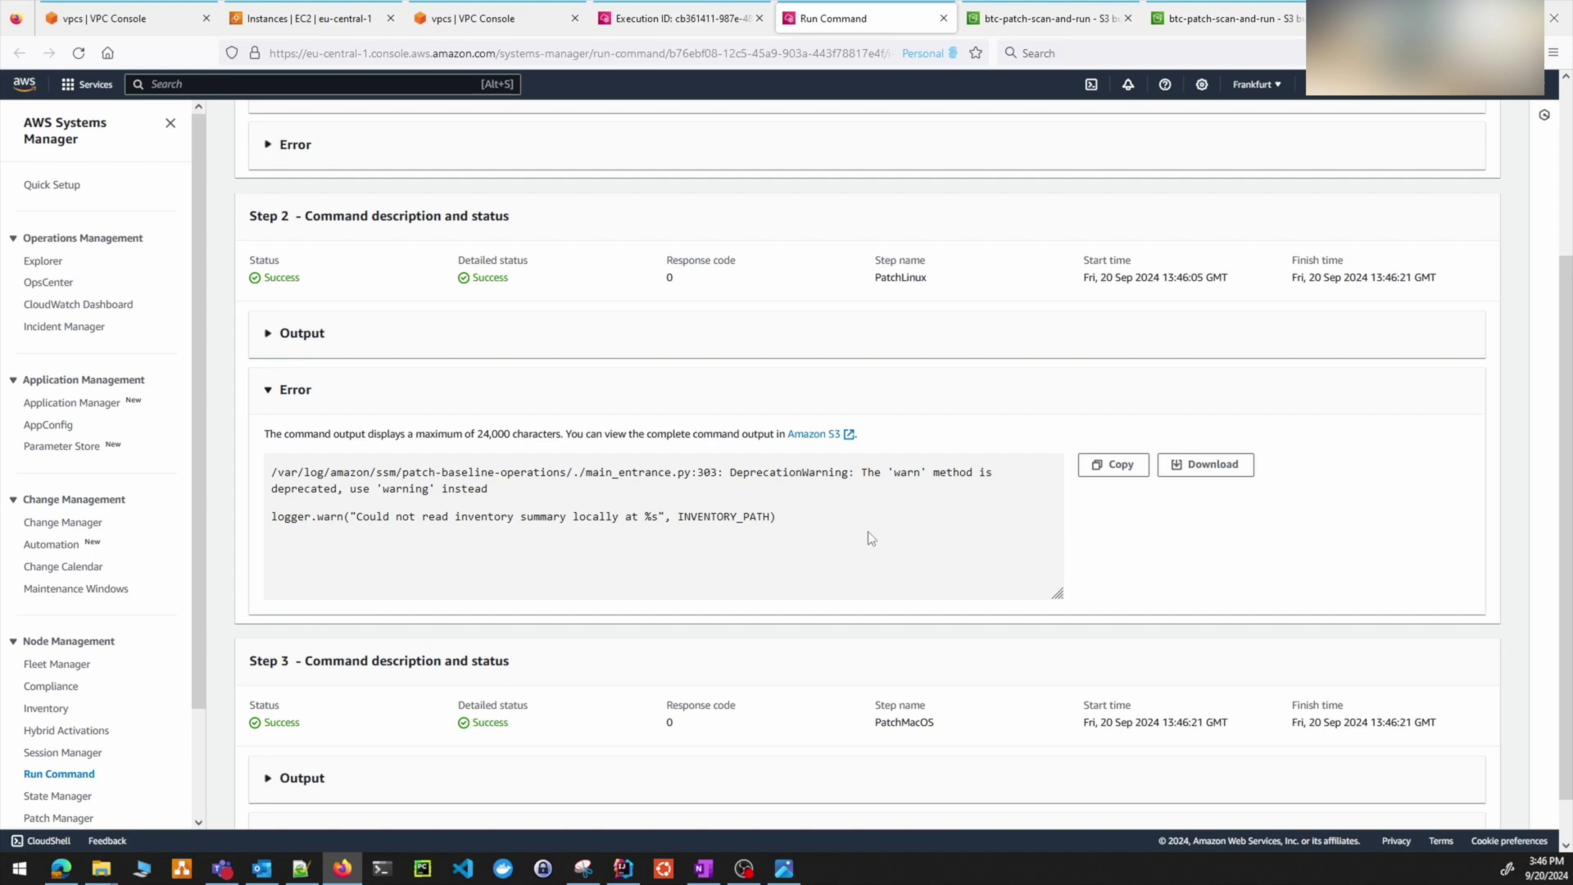
pyautogui.click(365, 338)
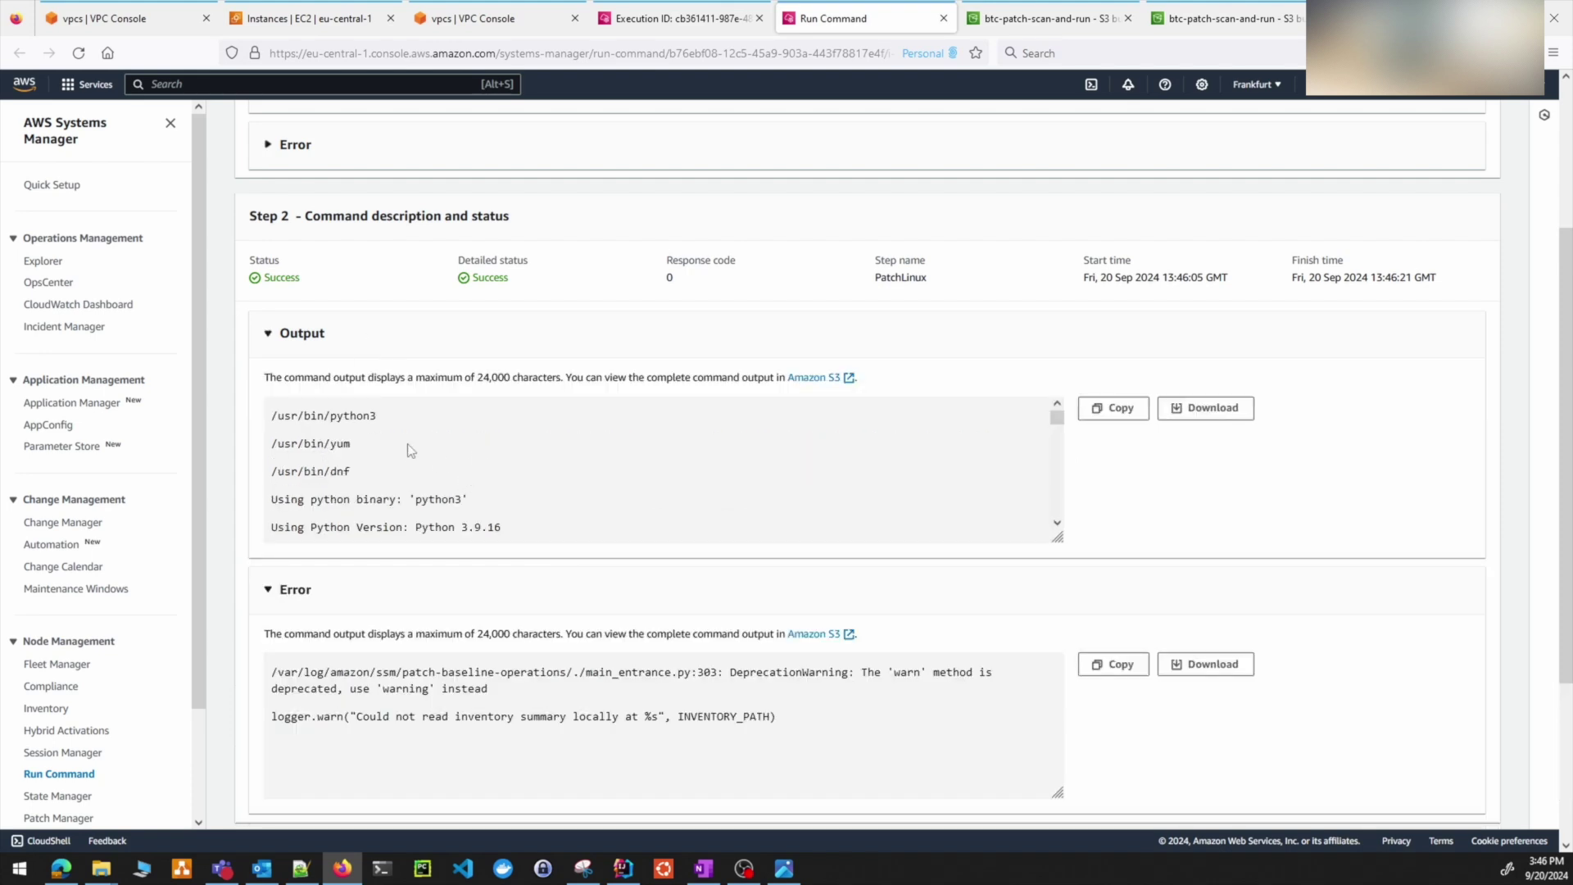
pyautogui.click(1057, 523)
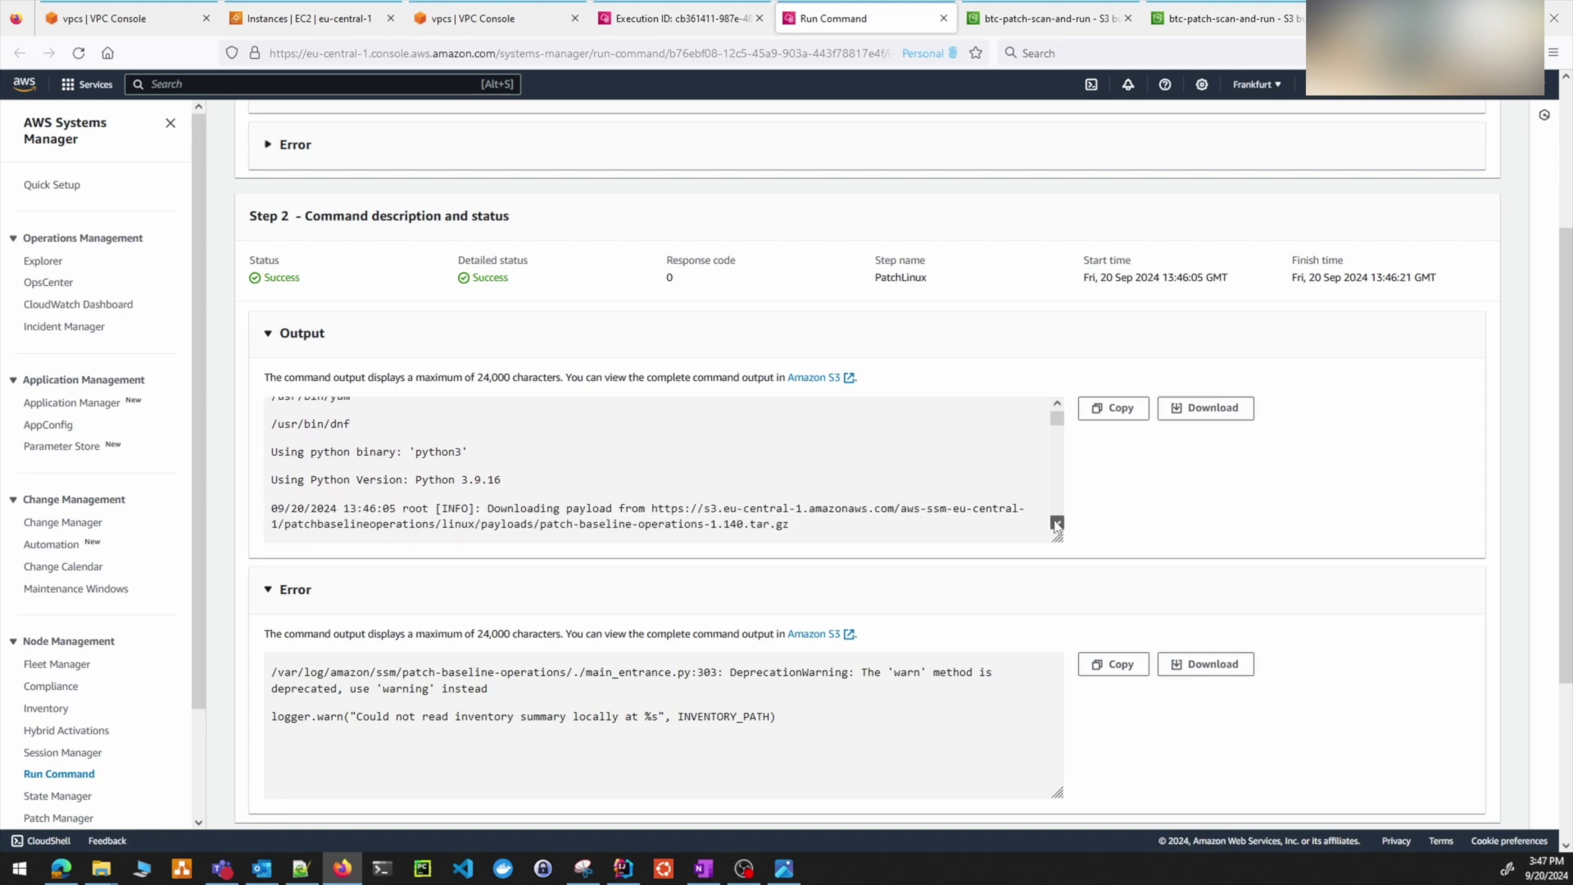
pyautogui.moveTo(489, 407); pyautogui.dragTo(816, 426)
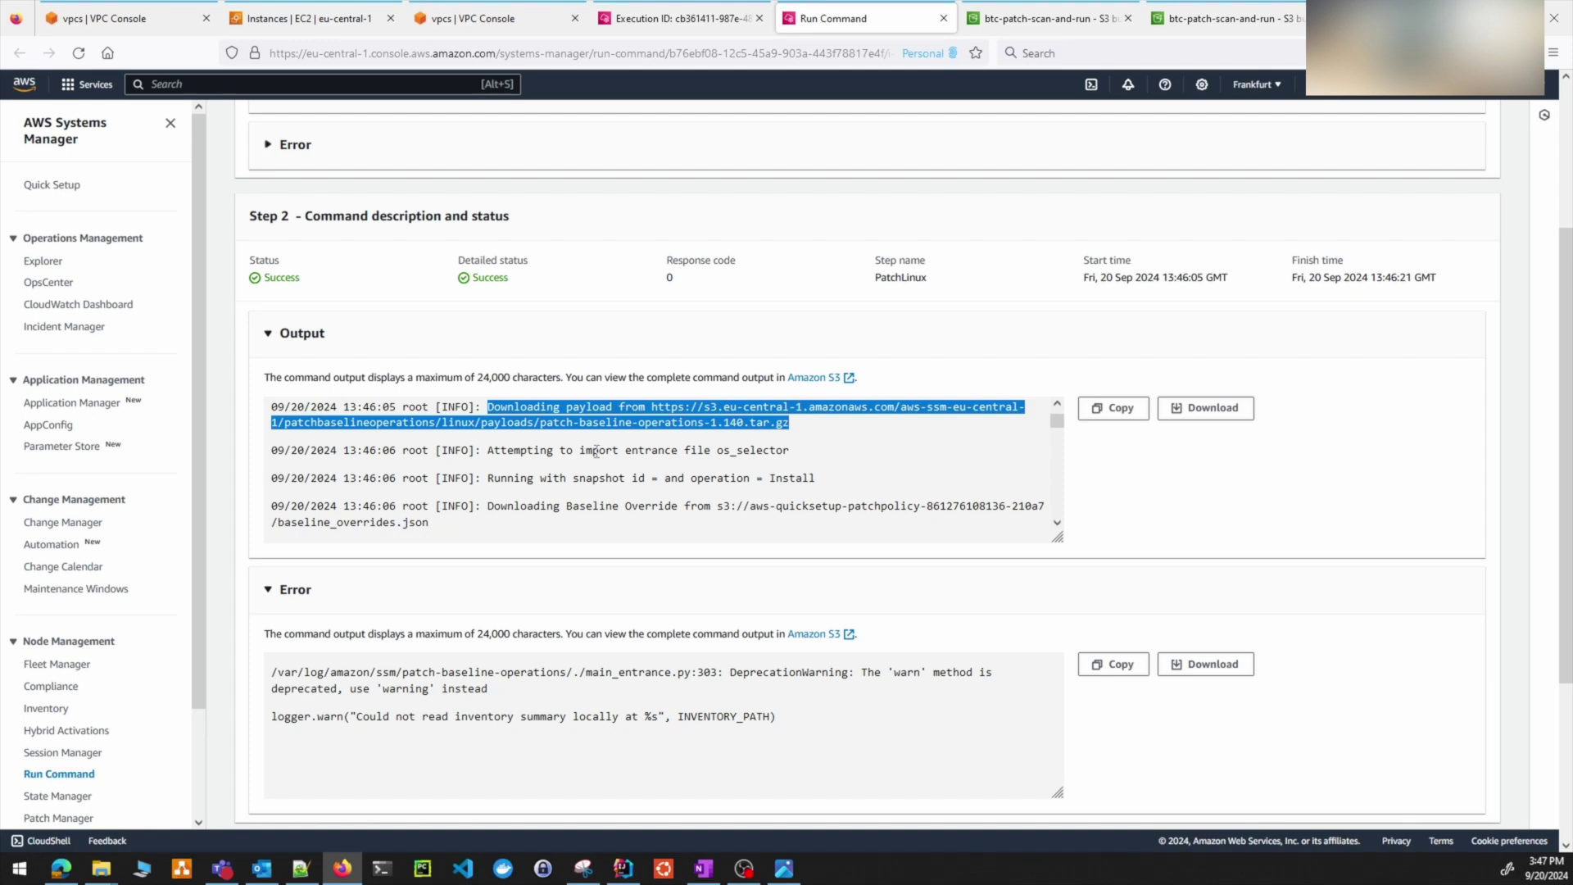
# - Examine the PatchLinux output entries about the baseline override download, the instance ID and the loading of the patch snapshot
pyautogui.scroll(-2, 492, 494)
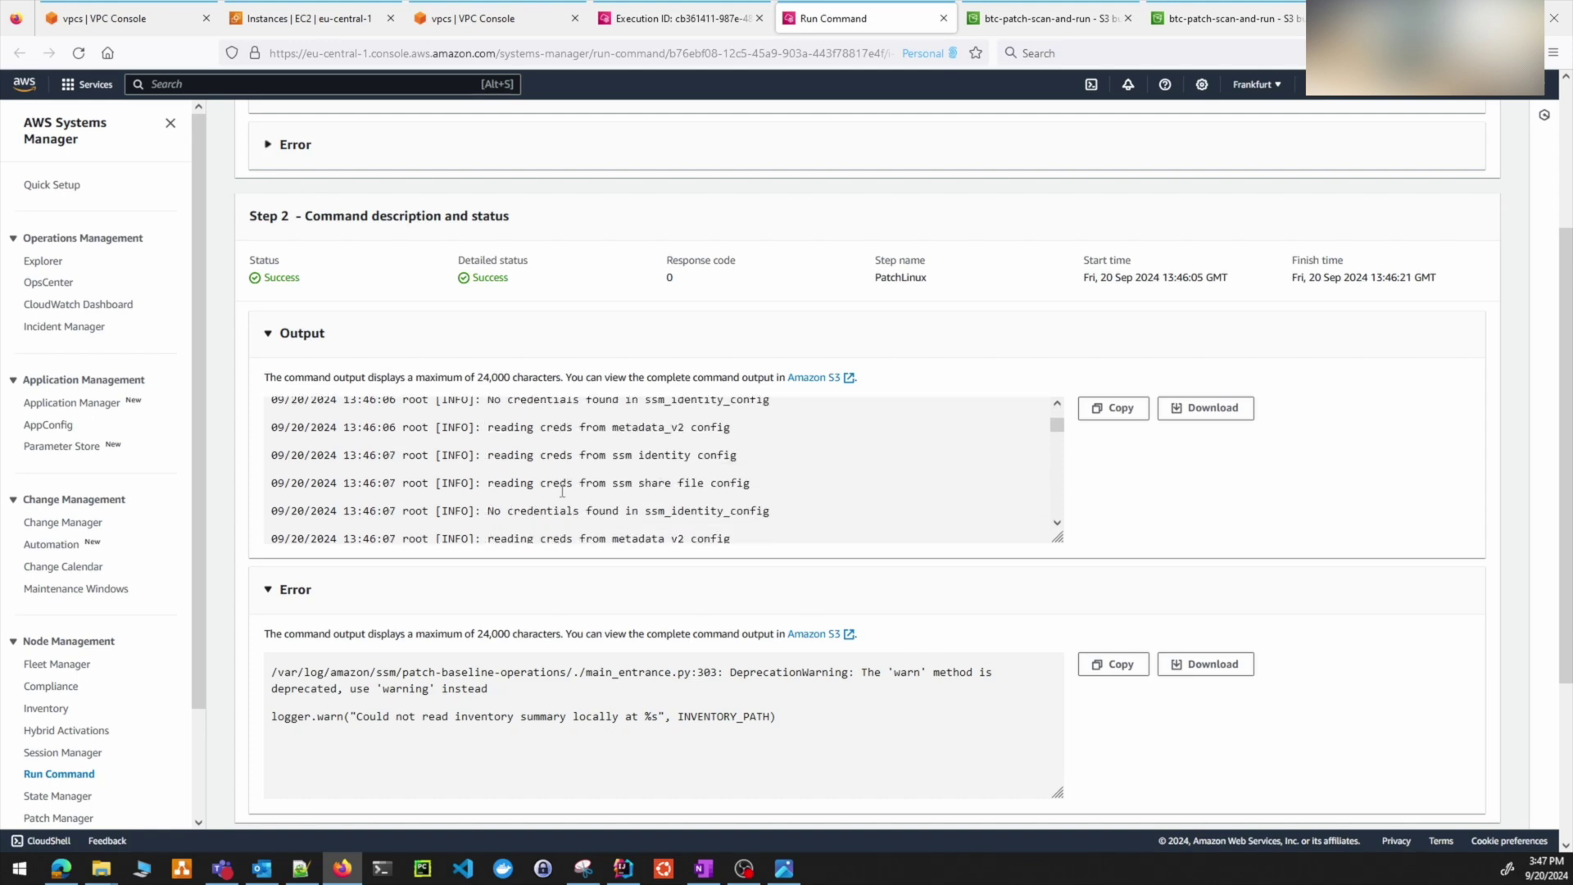
pyautogui.moveTo(489, 436); pyautogui.dragTo(699, 459)
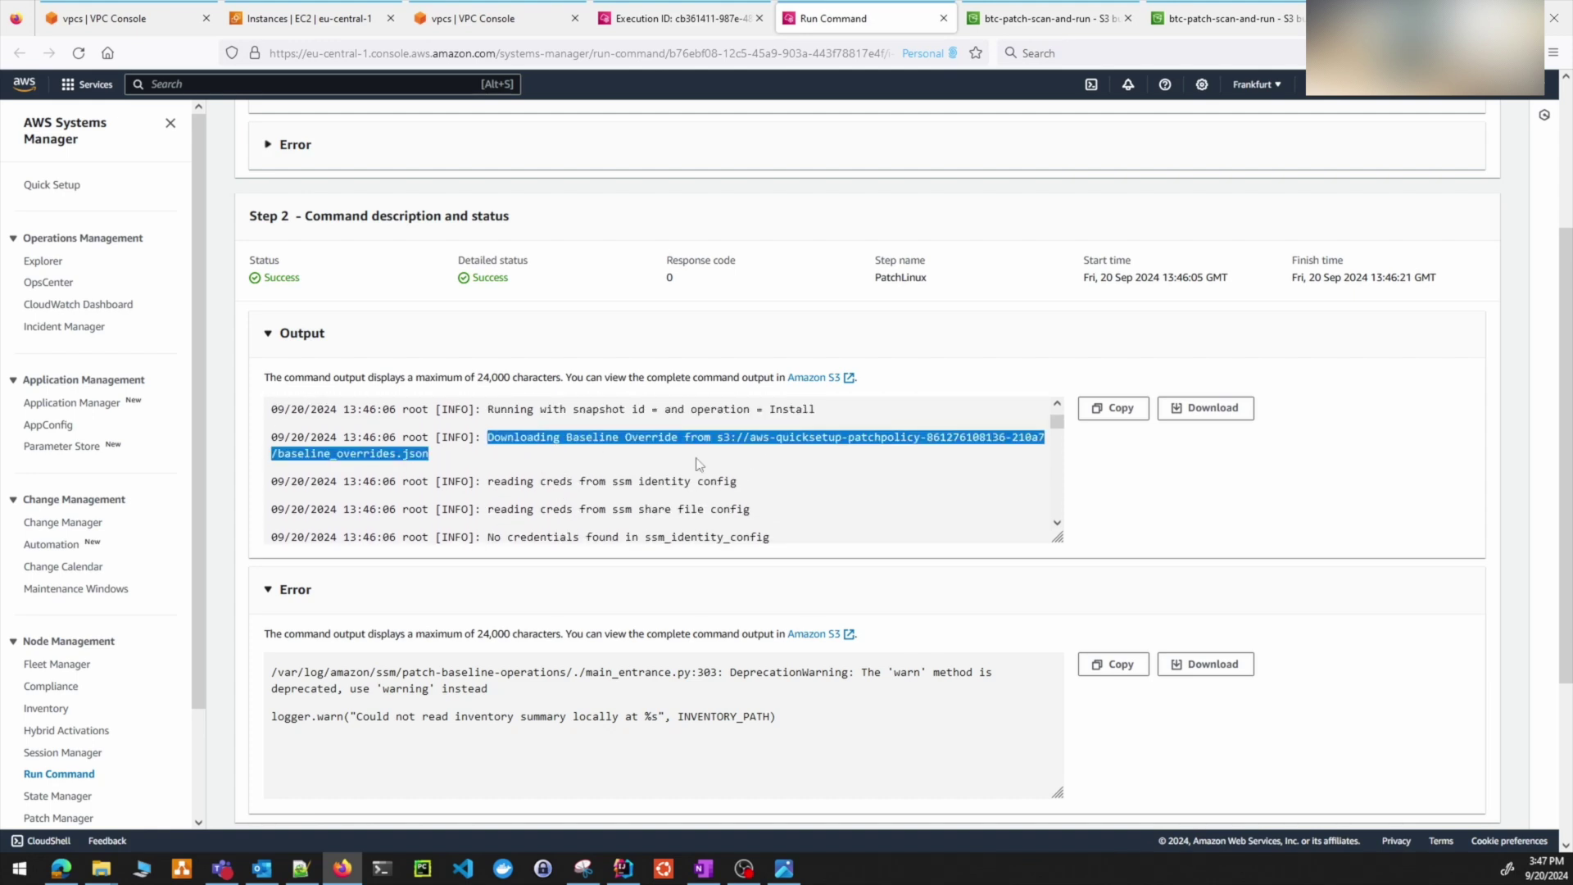
pyautogui.scroll(-3, 737, 516)
pyautogui.scroll(-1, 635, 458)
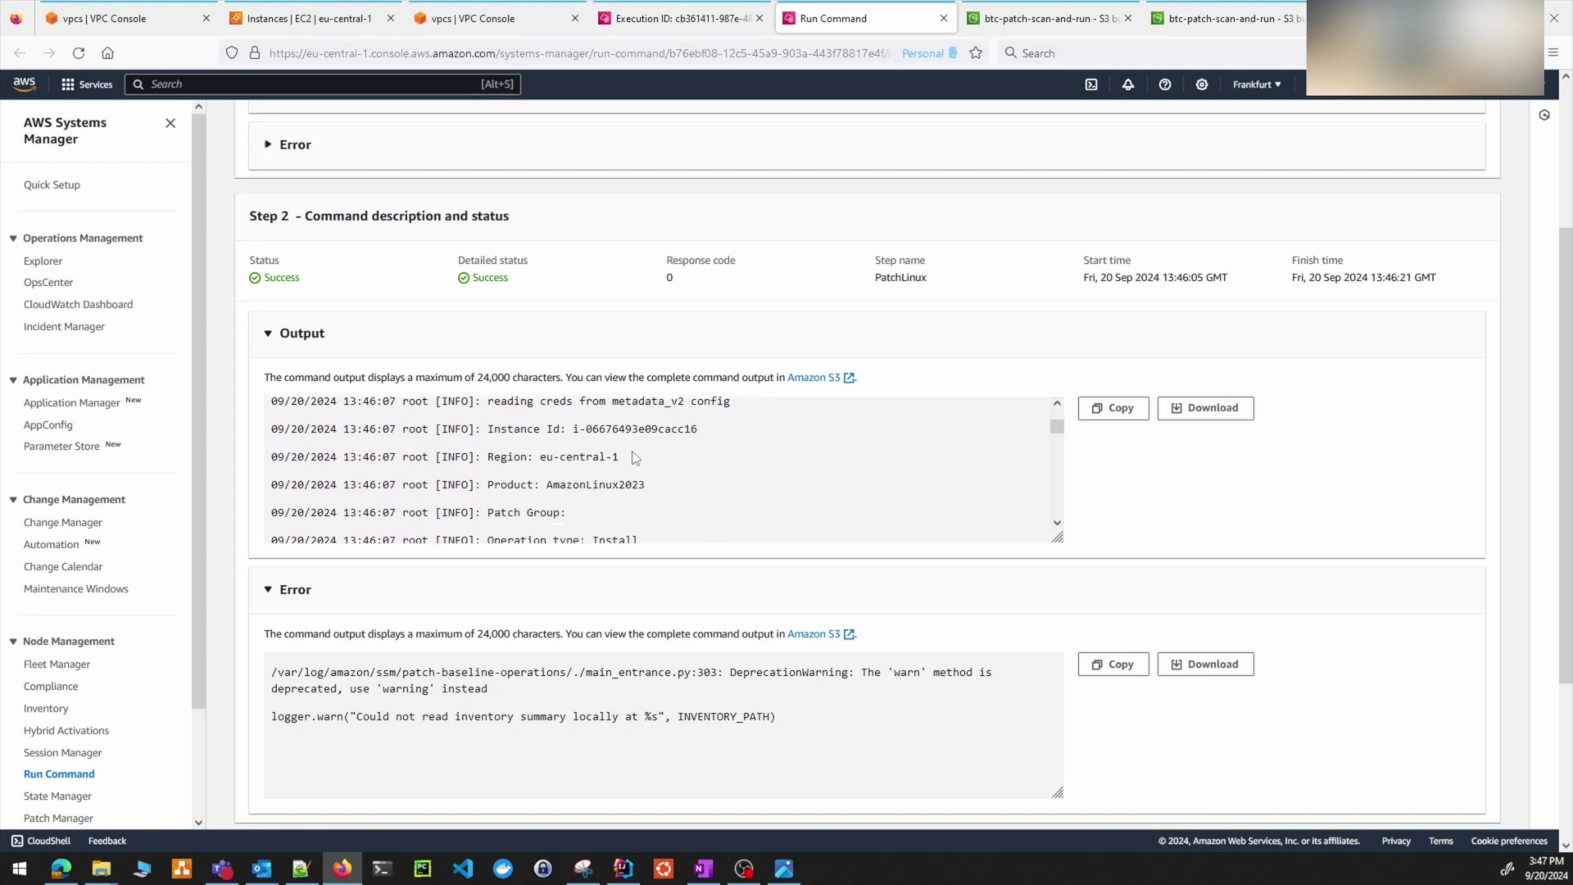
pyautogui.moveTo(490, 428); pyautogui.dragTo(779, 428)
pyautogui.scroll(-5, 695, 519)
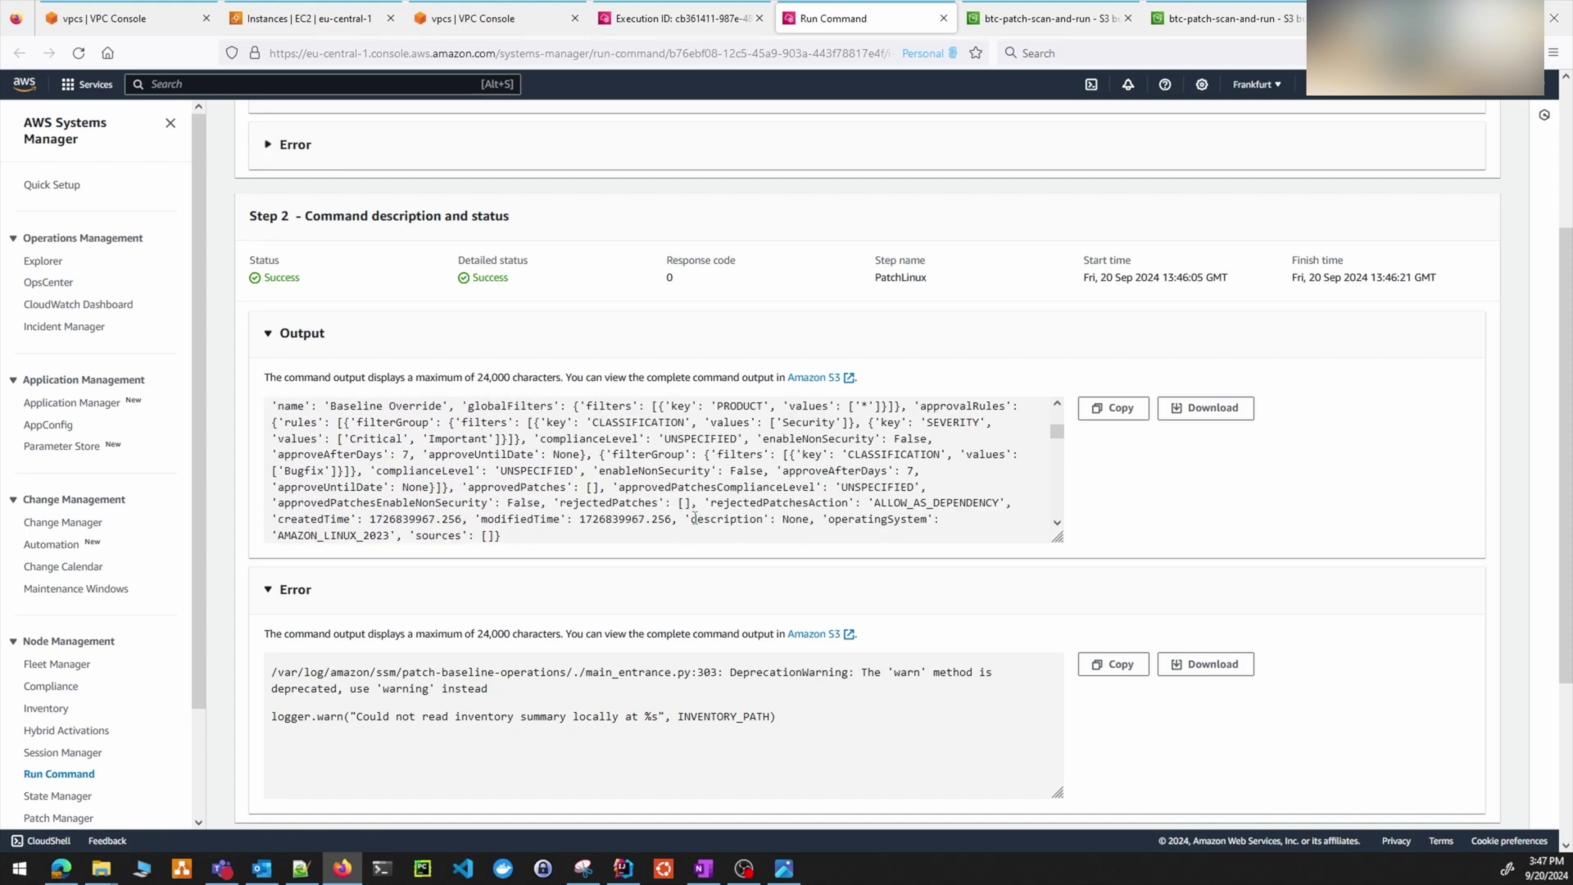
pyautogui.scroll(2, 629, 494)
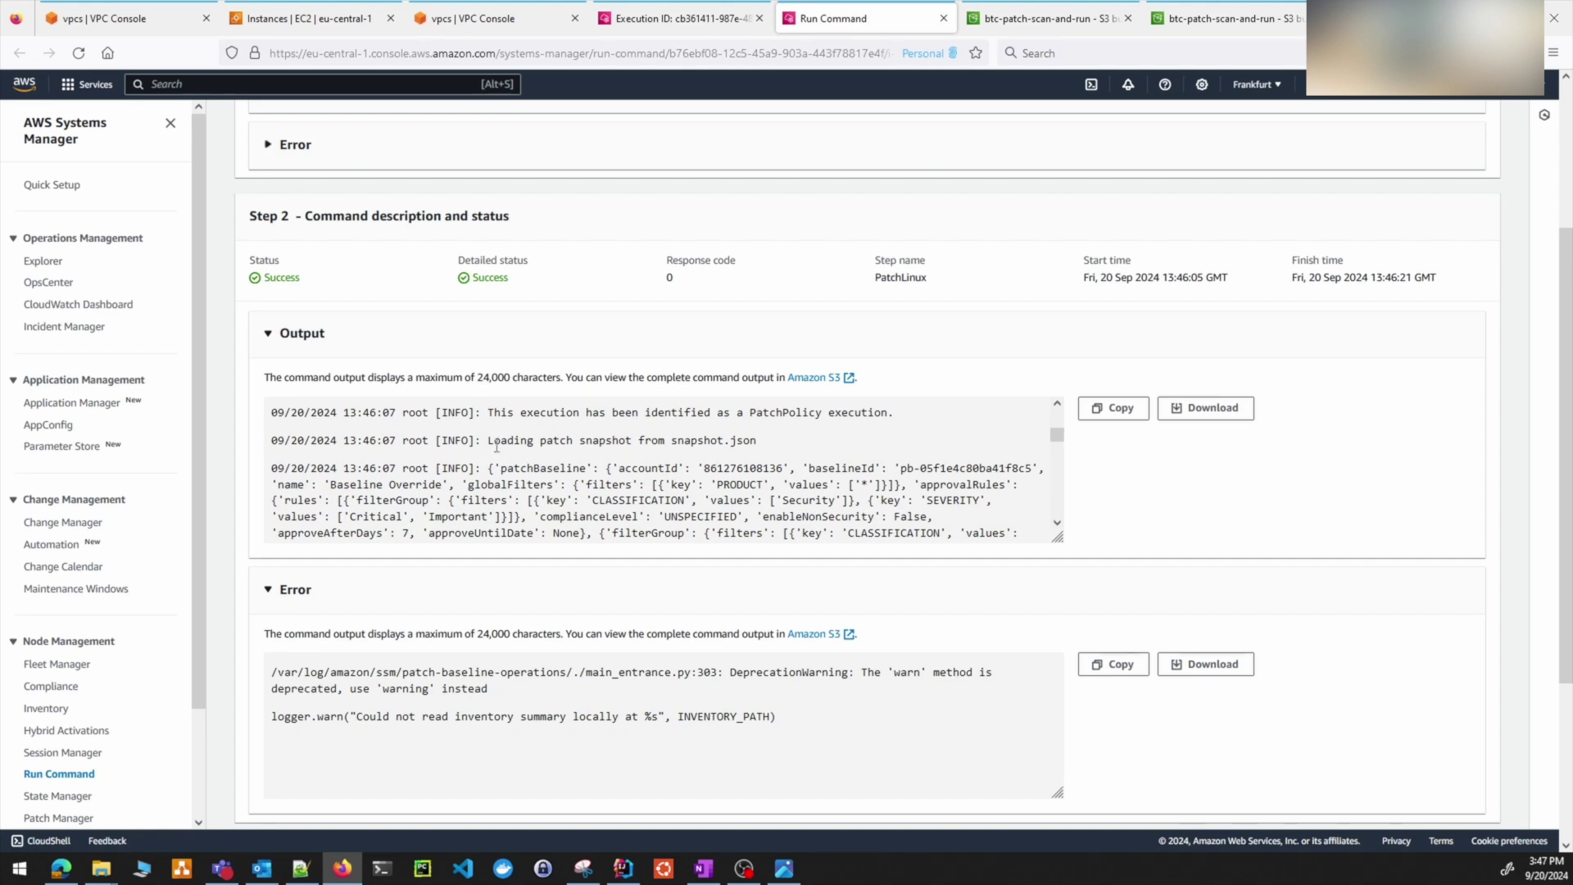
pyautogui.moveTo(492, 441); pyautogui.dragTo(839, 443)
# - Examine the rest of the PatchLinux output, from the start of the installation process through the package states to the truncated end
pyautogui.scroll(-4, 703, 495)
pyautogui.scroll(-10, 702, 496)
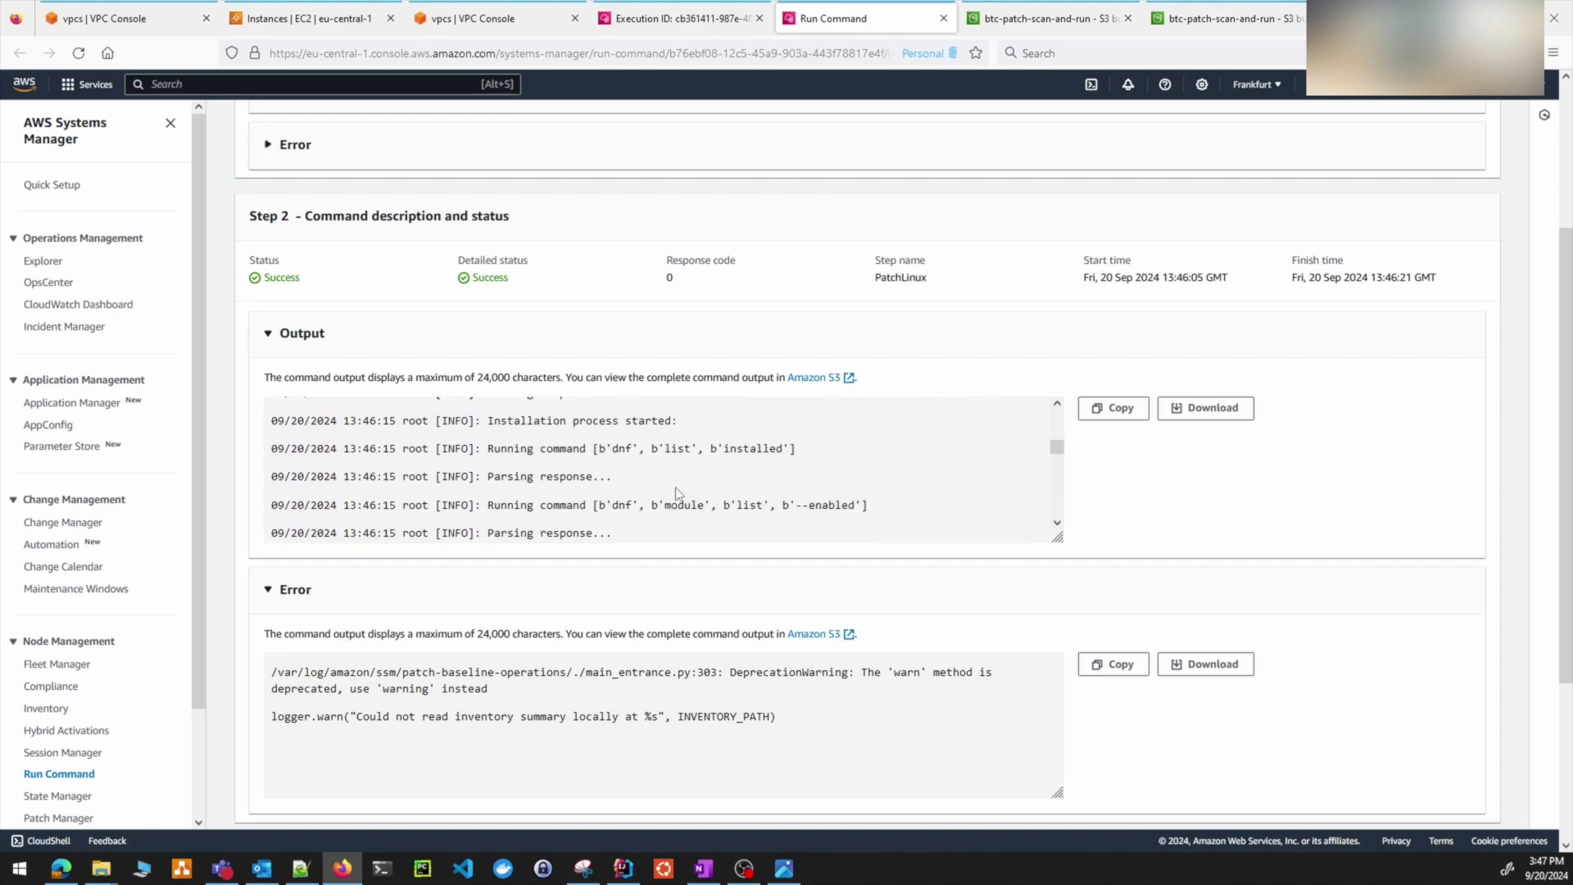
pyautogui.moveTo(488, 421); pyautogui.dragTo(710, 426)
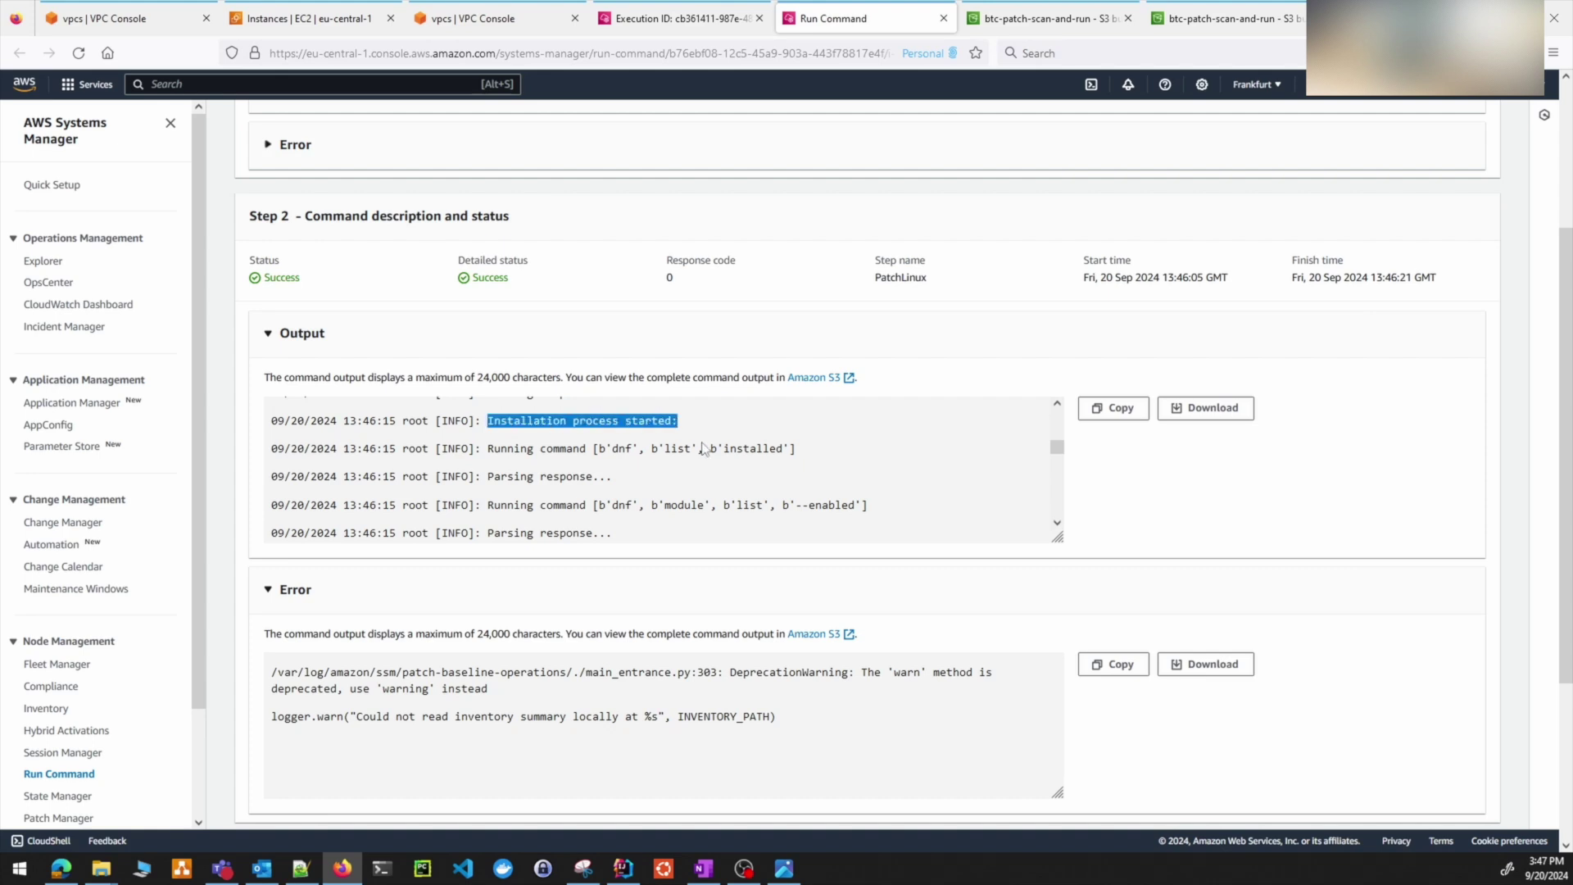
pyautogui.scroll(1, 633, 475)
pyautogui.scroll(-4, 634, 475)
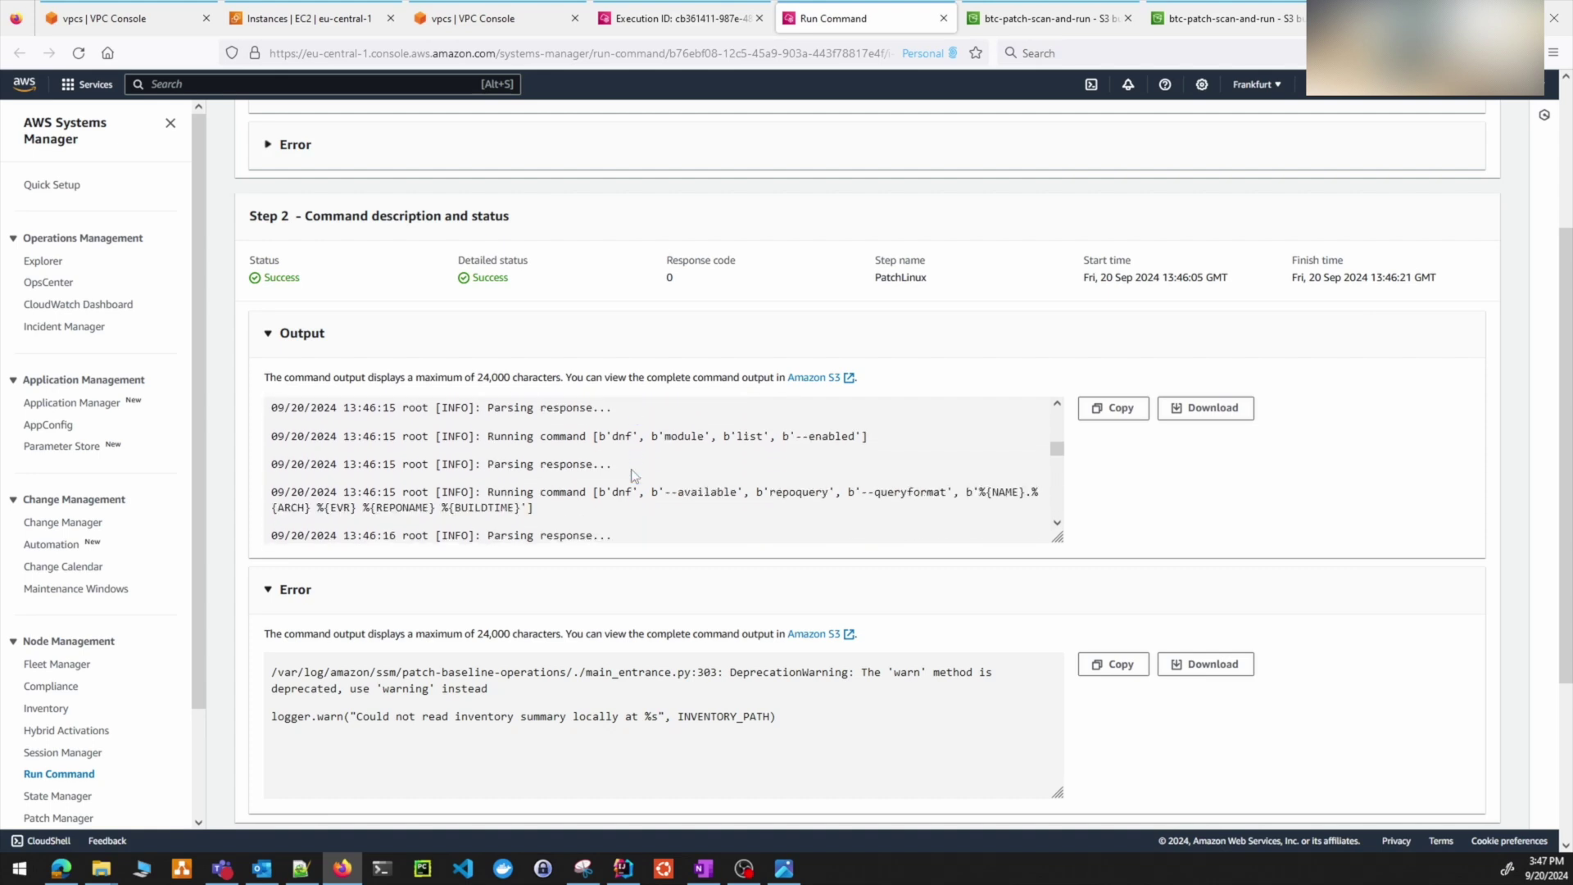
pyautogui.scroll(-5, 656, 443)
pyautogui.scroll(-10, 672, 438)
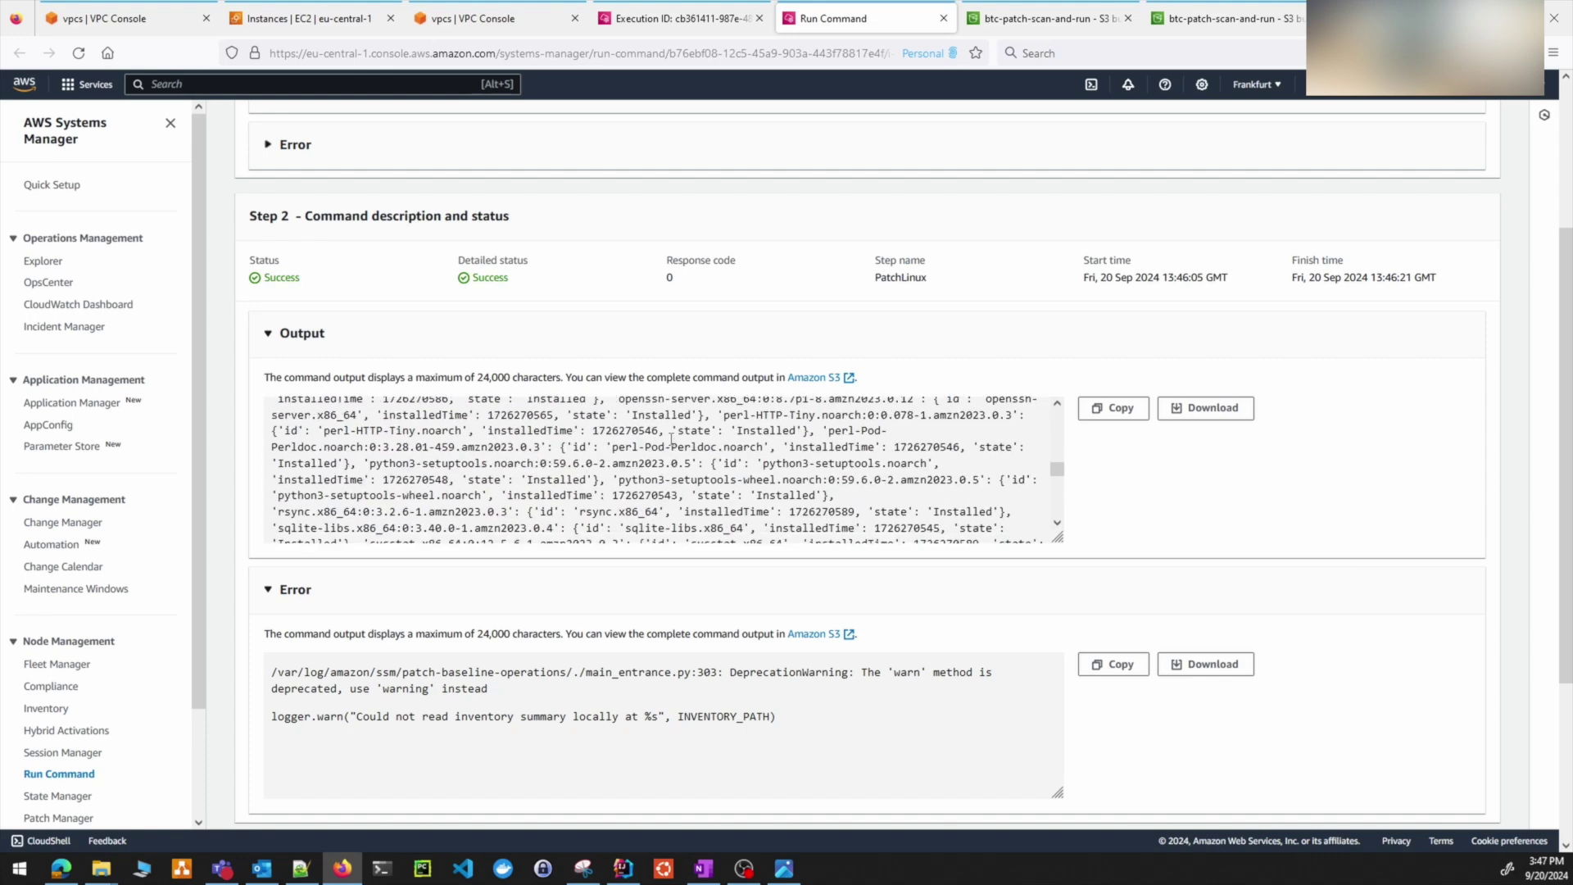
pyautogui.scroll(-5, 672, 438)
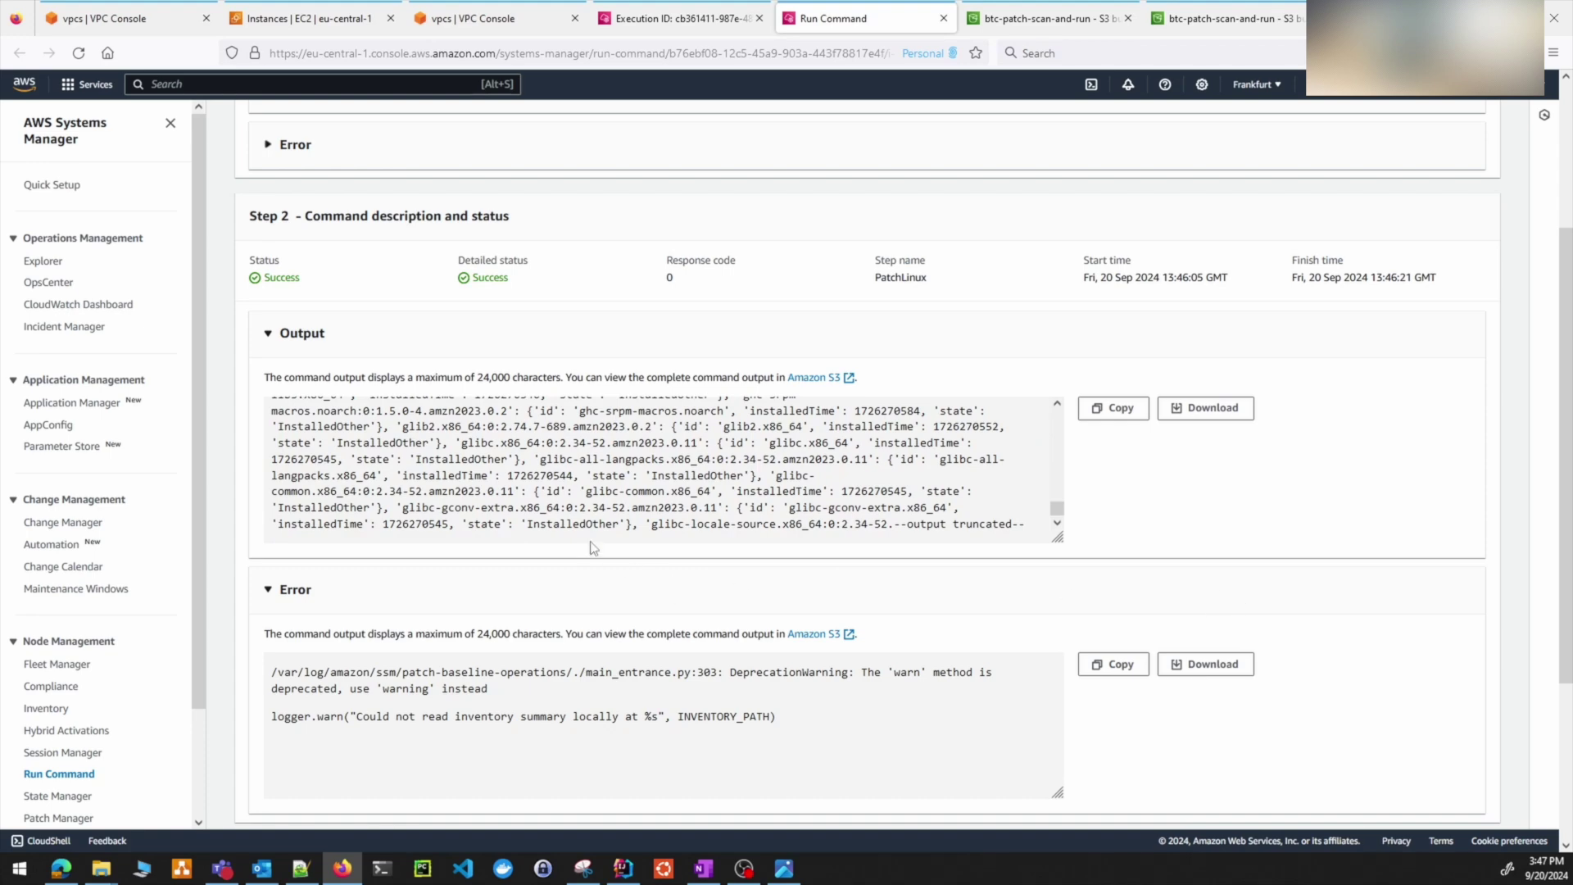
pyautogui.scroll(5, 595, 541)
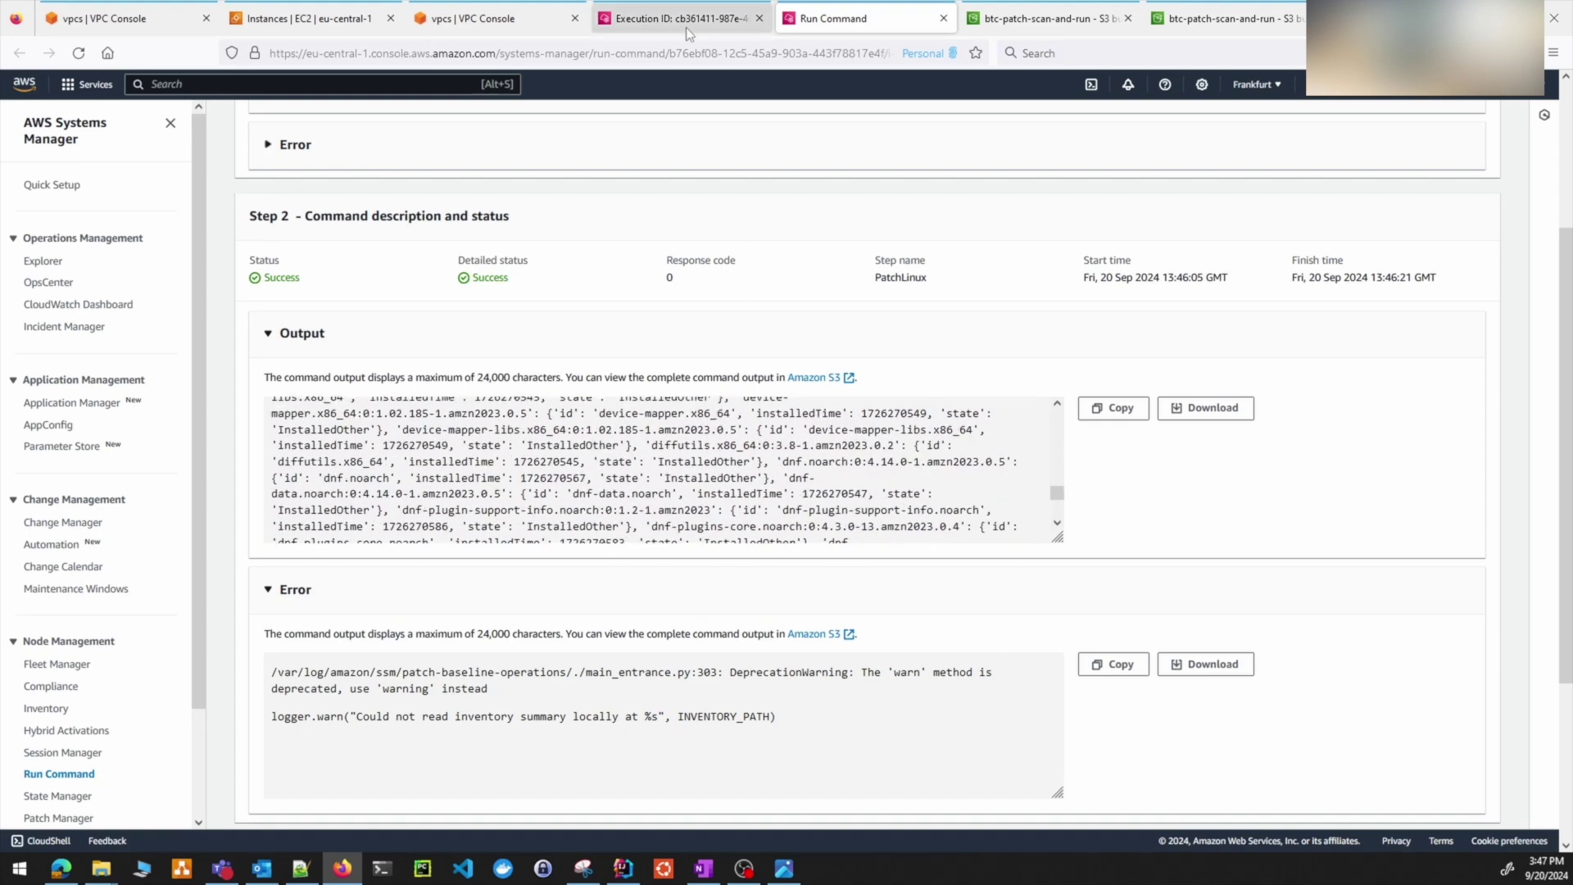
# - Return to the State Manager associations, open the AWS-QuickSetup-PatchPolicy-InstallPatches-210a7 association and check its schedule expression
pyautogui.click(686, 20)
pyautogui.click(397, 122)
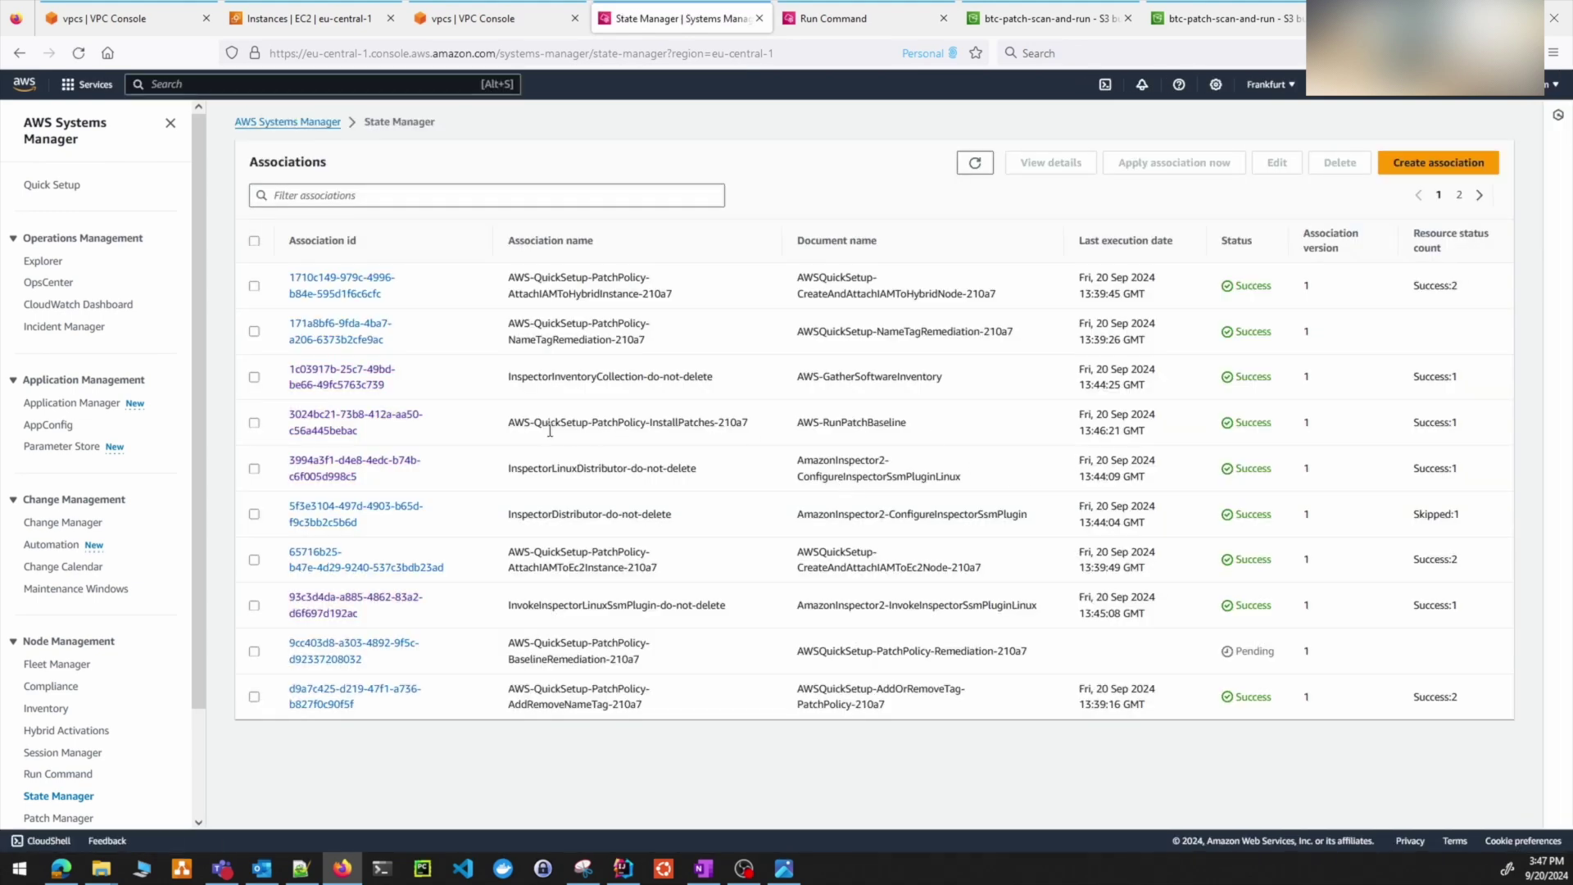
pyautogui.click(254, 424)
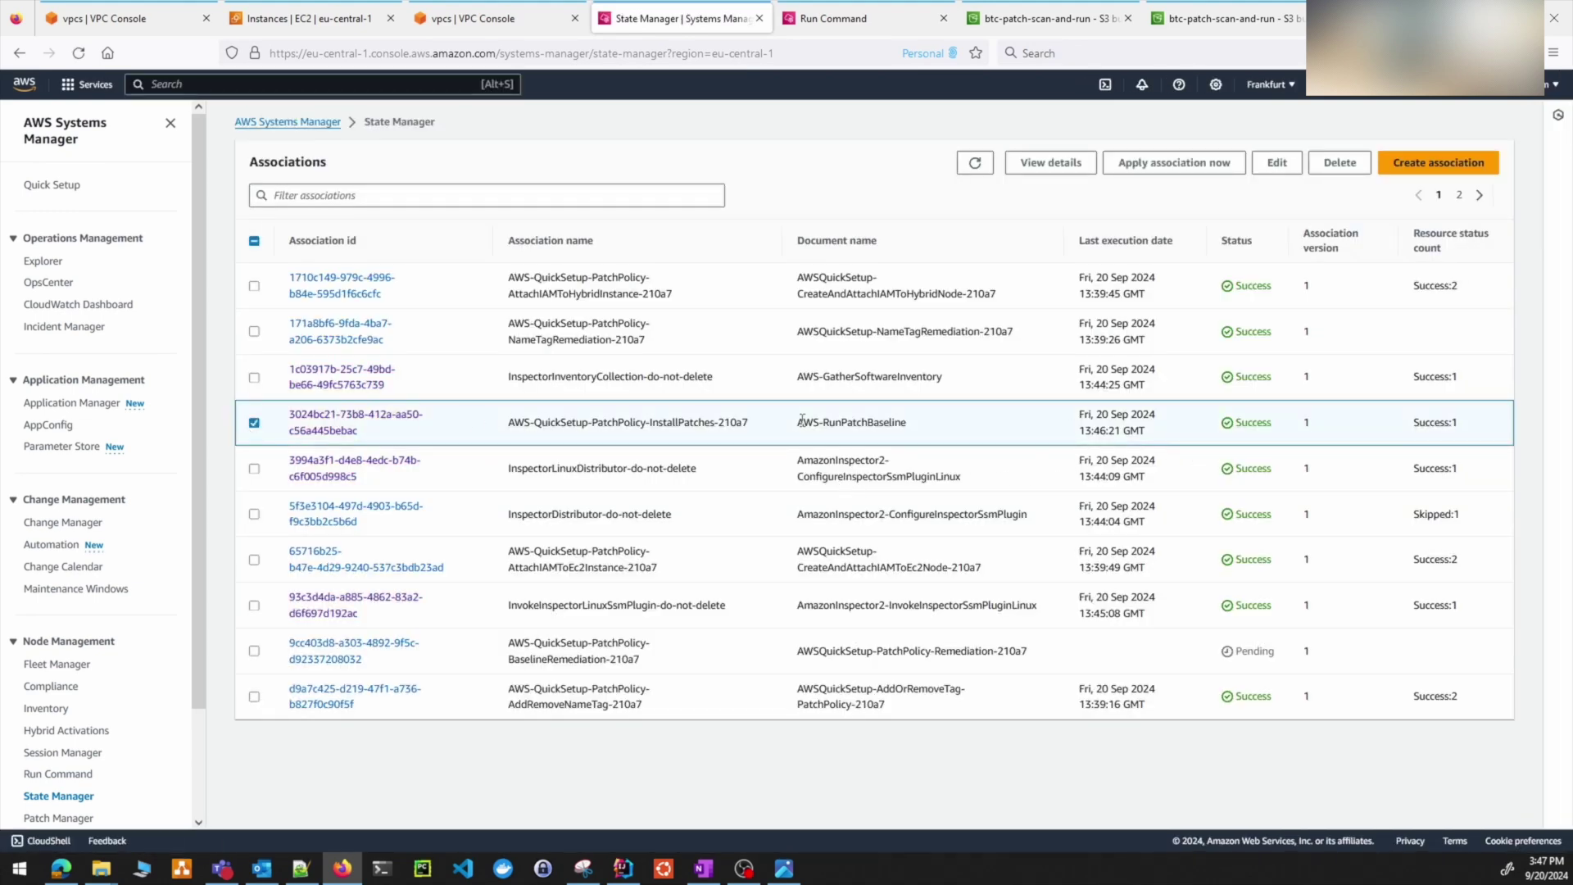
pyautogui.click(348, 424)
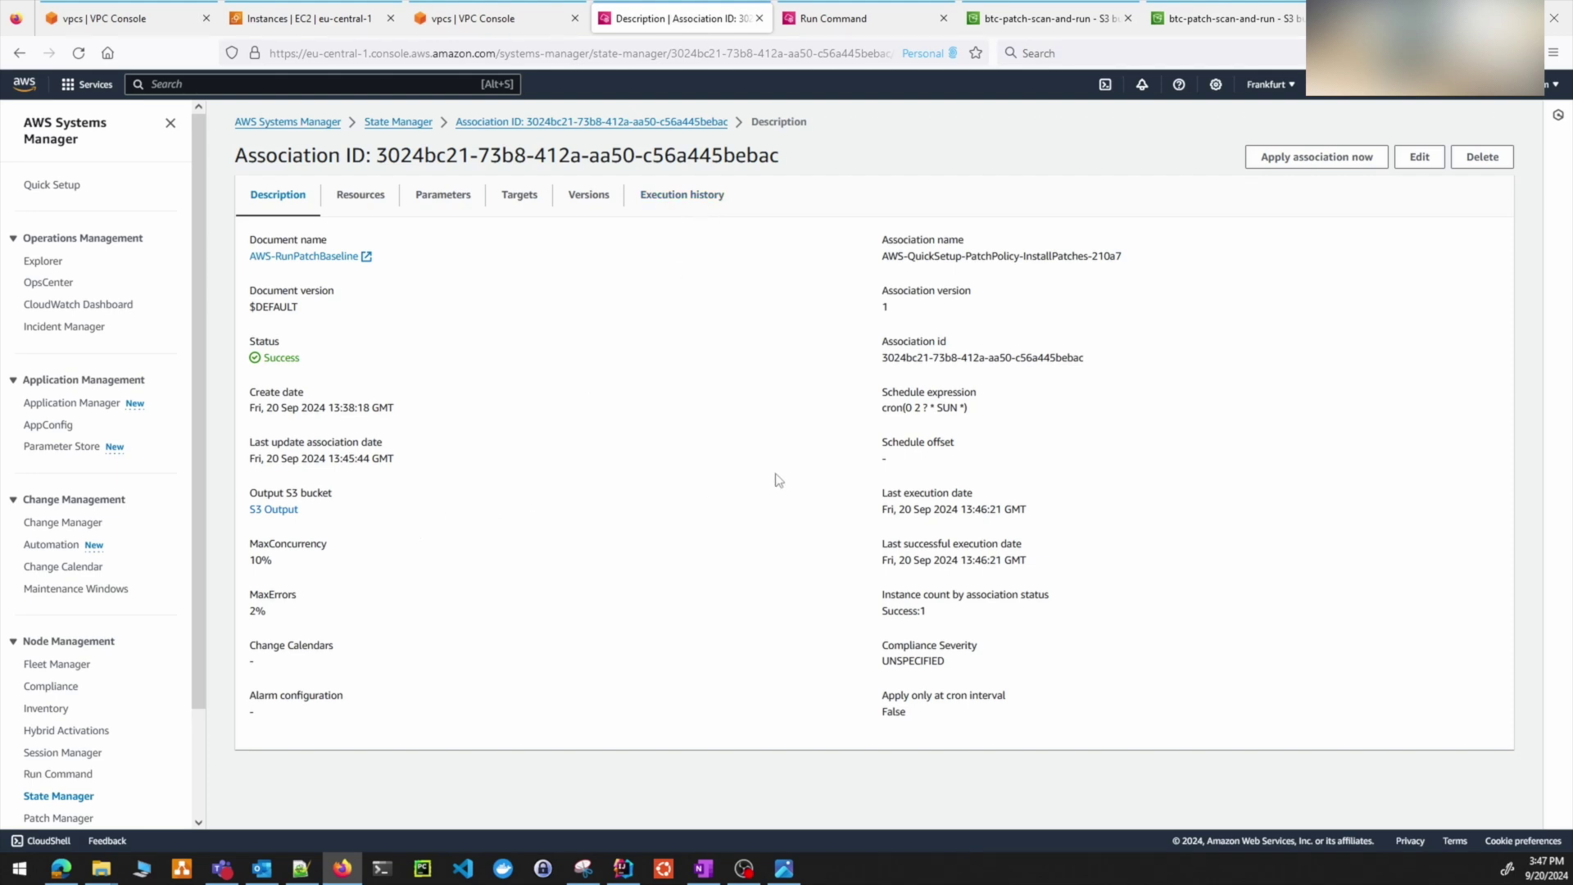
pyautogui.moveTo(882, 408); pyautogui.dragTo(972, 419)
pyautogui.doubleClick(947, 407)
# - View the managed nodes in Fleet Manager and widen the Node ID column to read the full ID
pyautogui.click(78, 665)
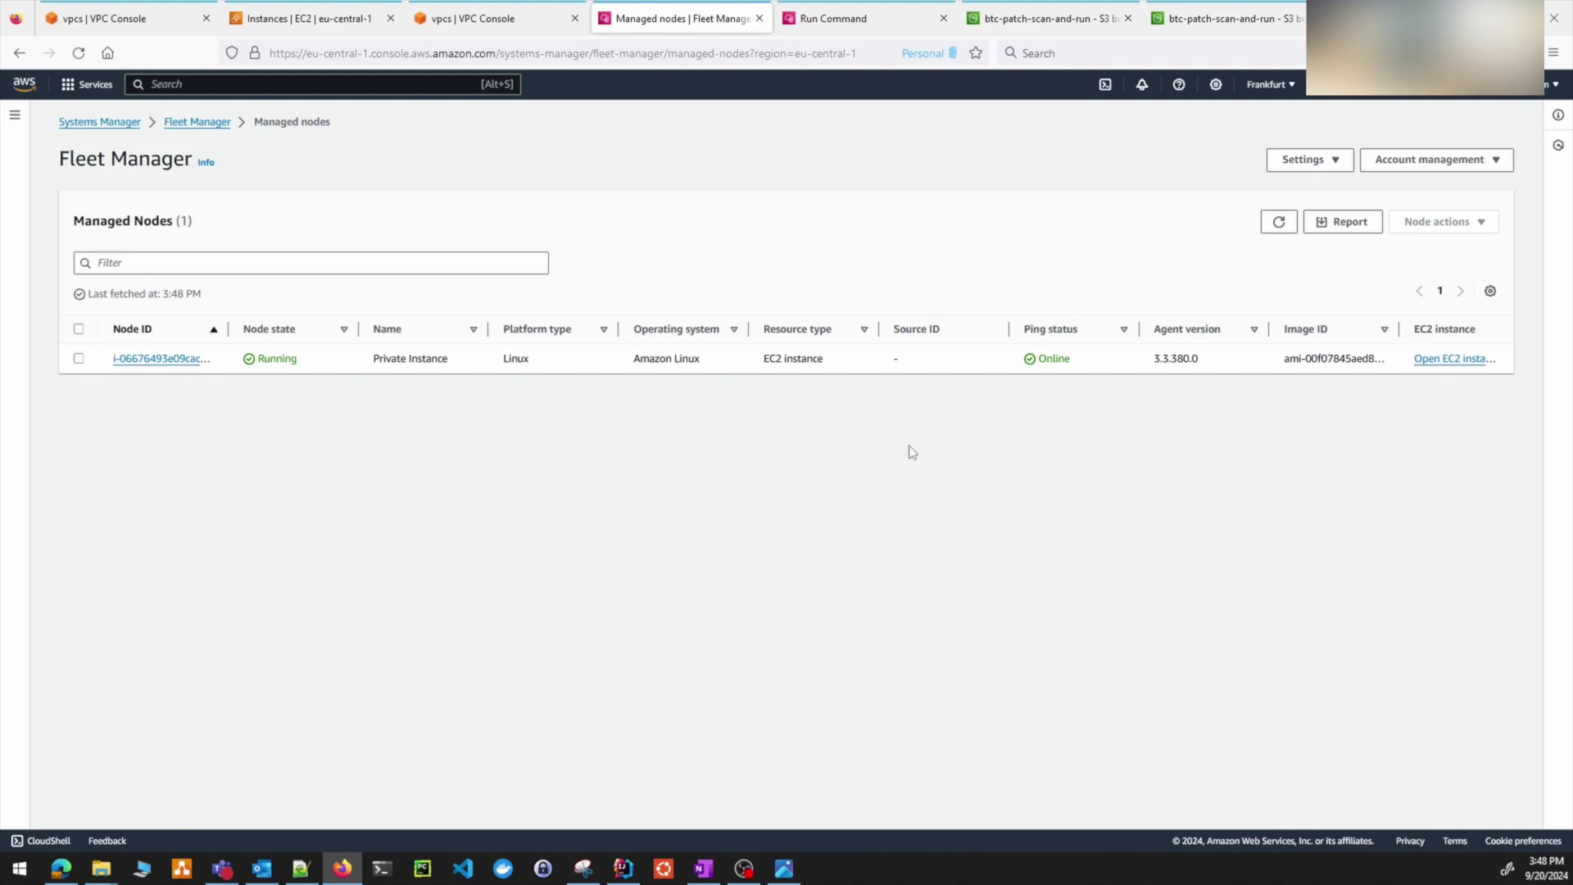
pyautogui.moveTo(228, 328); pyautogui.dragTo(276, 329)
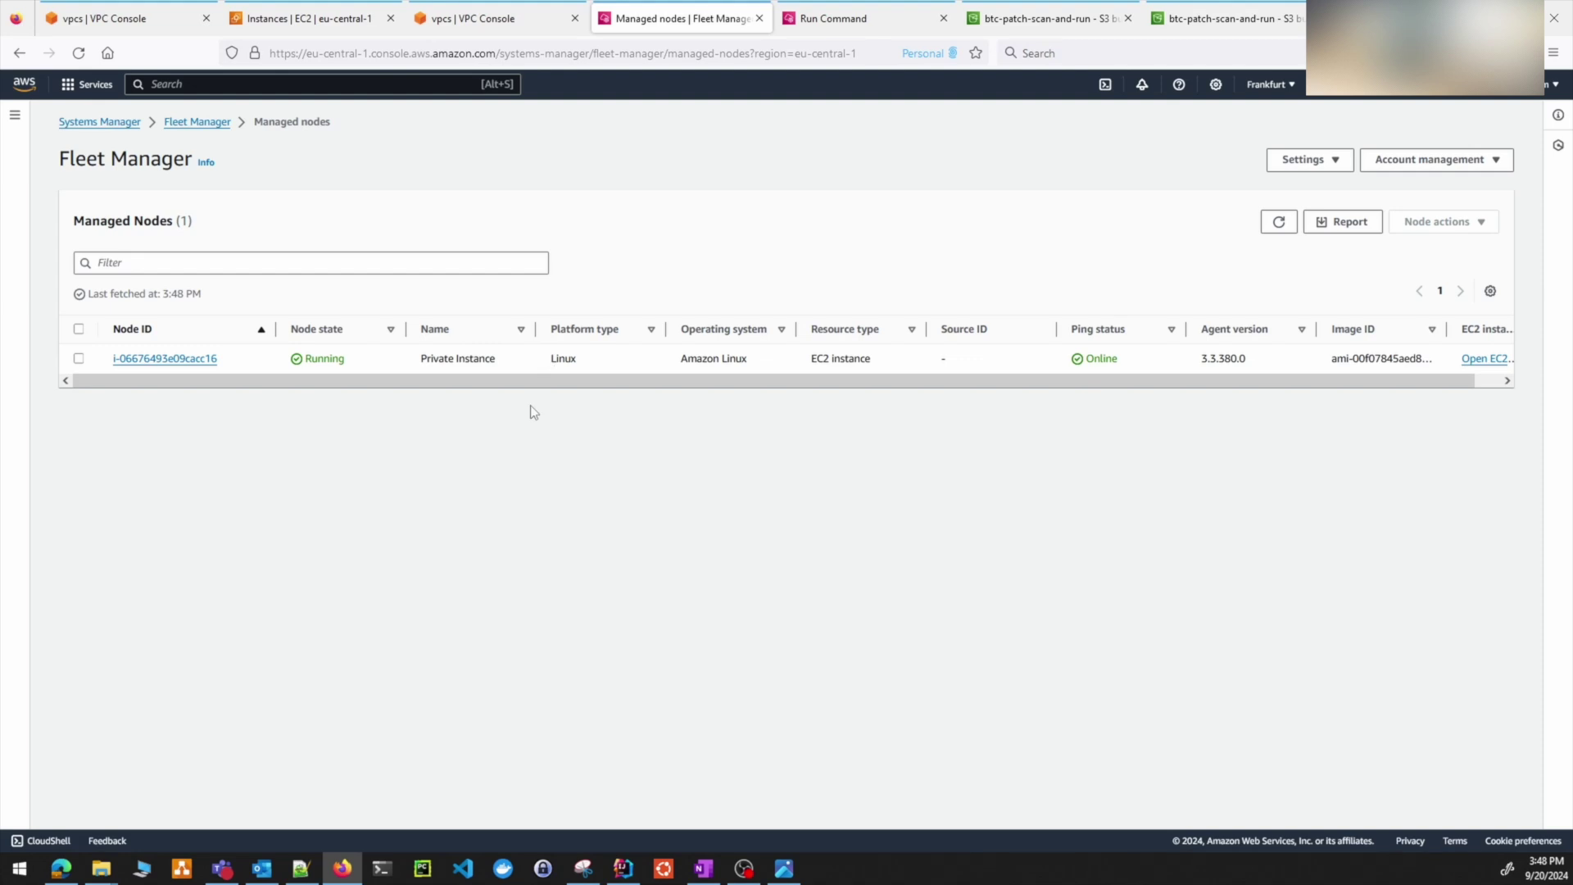
# - Examine how the isolated route table and the SandboxPrivateB subnet are connected in SandboxVpc's resource map
pyautogui.click(487, 30)
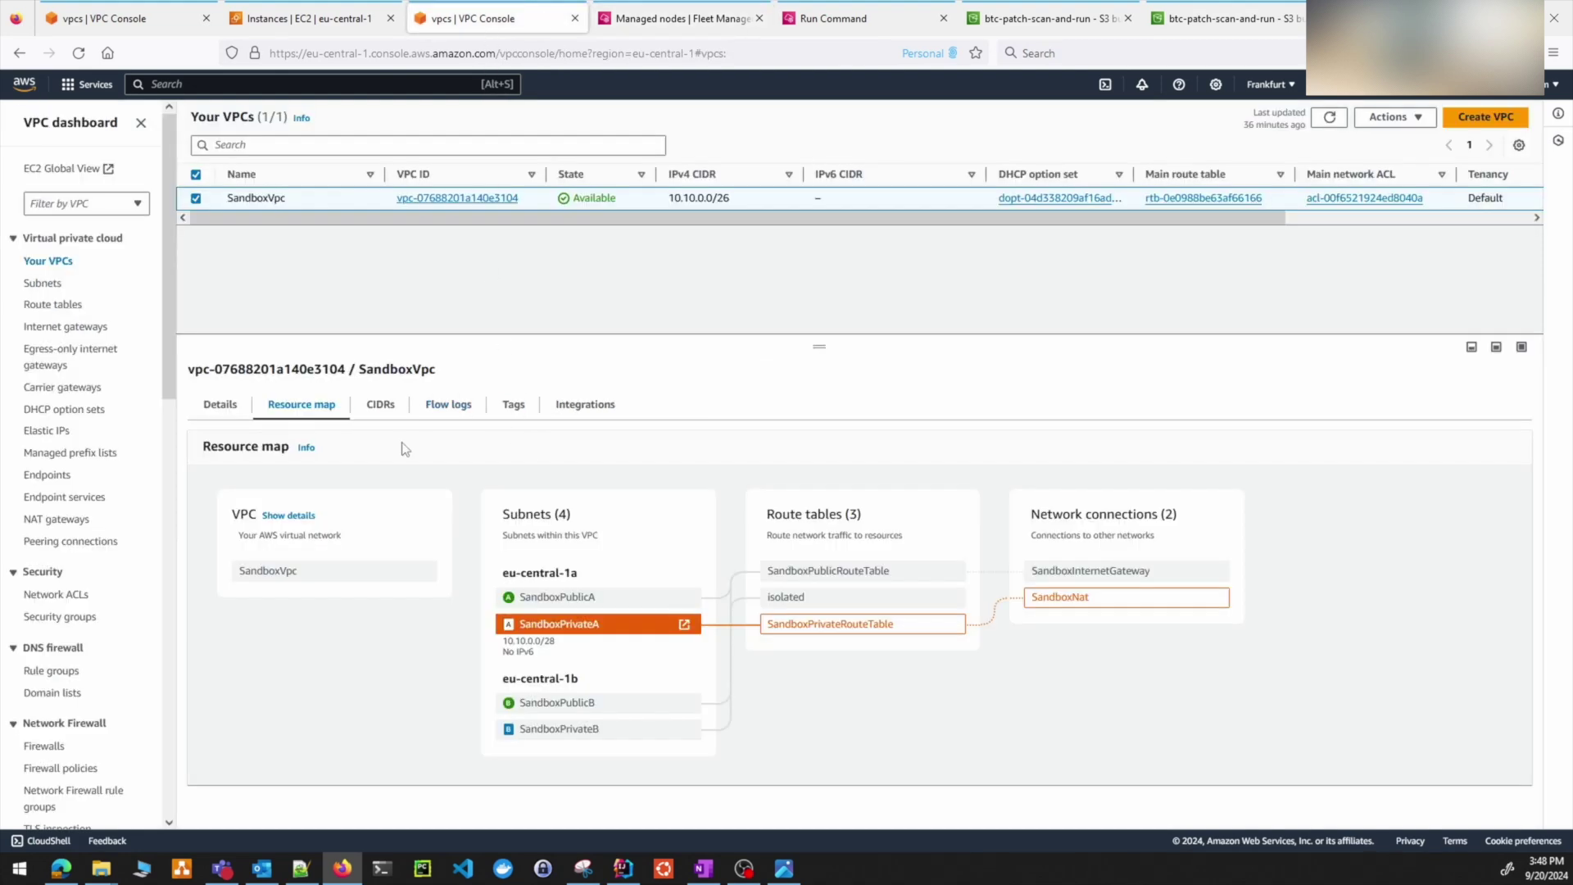
pyautogui.click(782, 597)
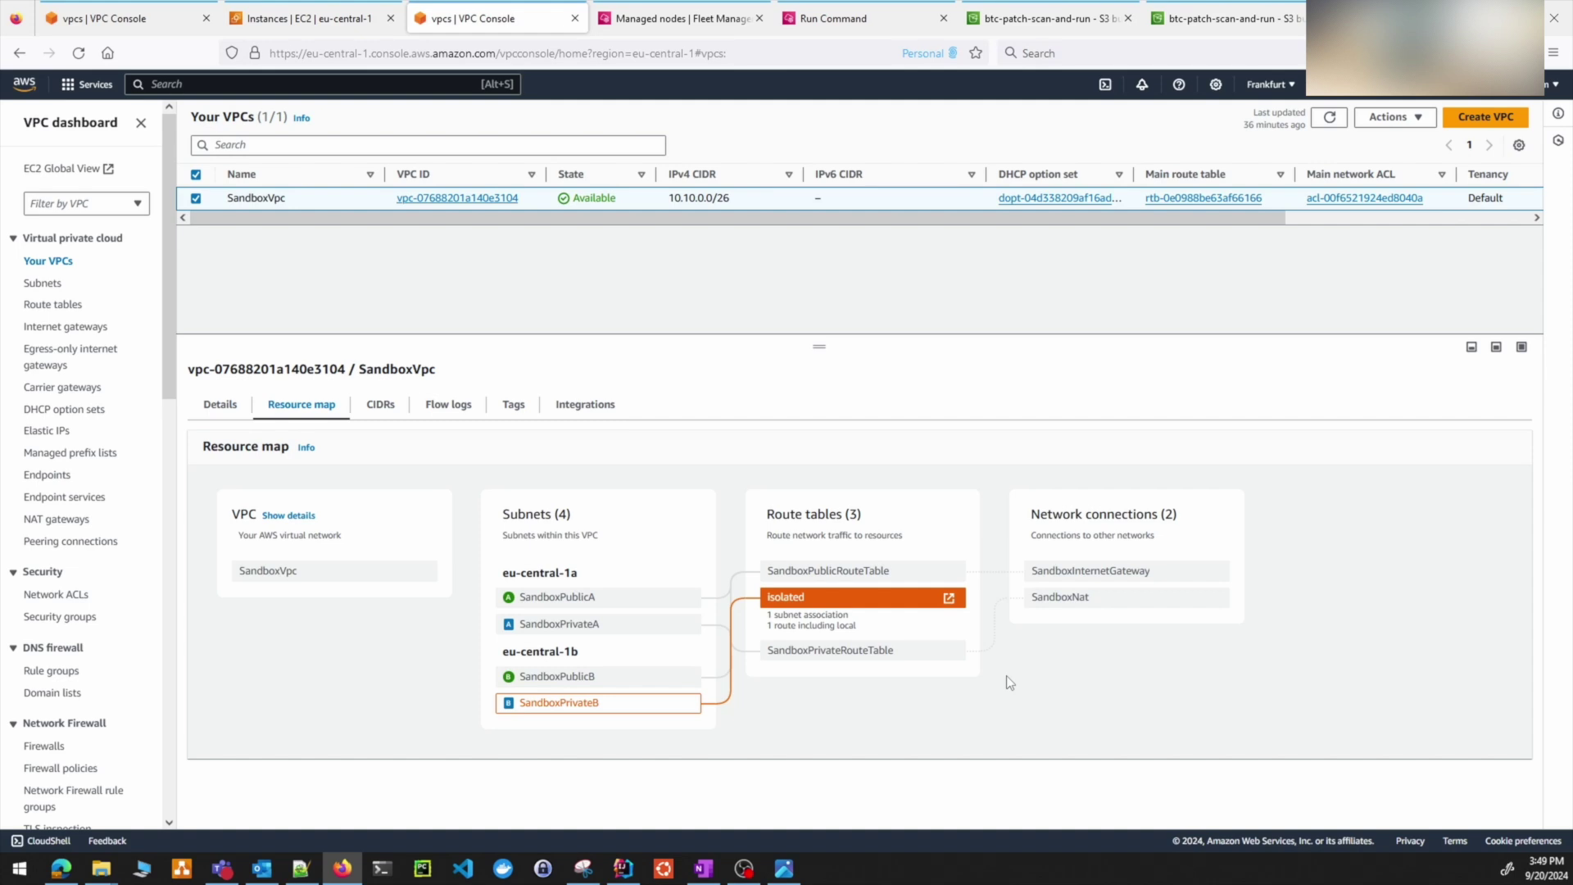
pyautogui.click(579, 710)
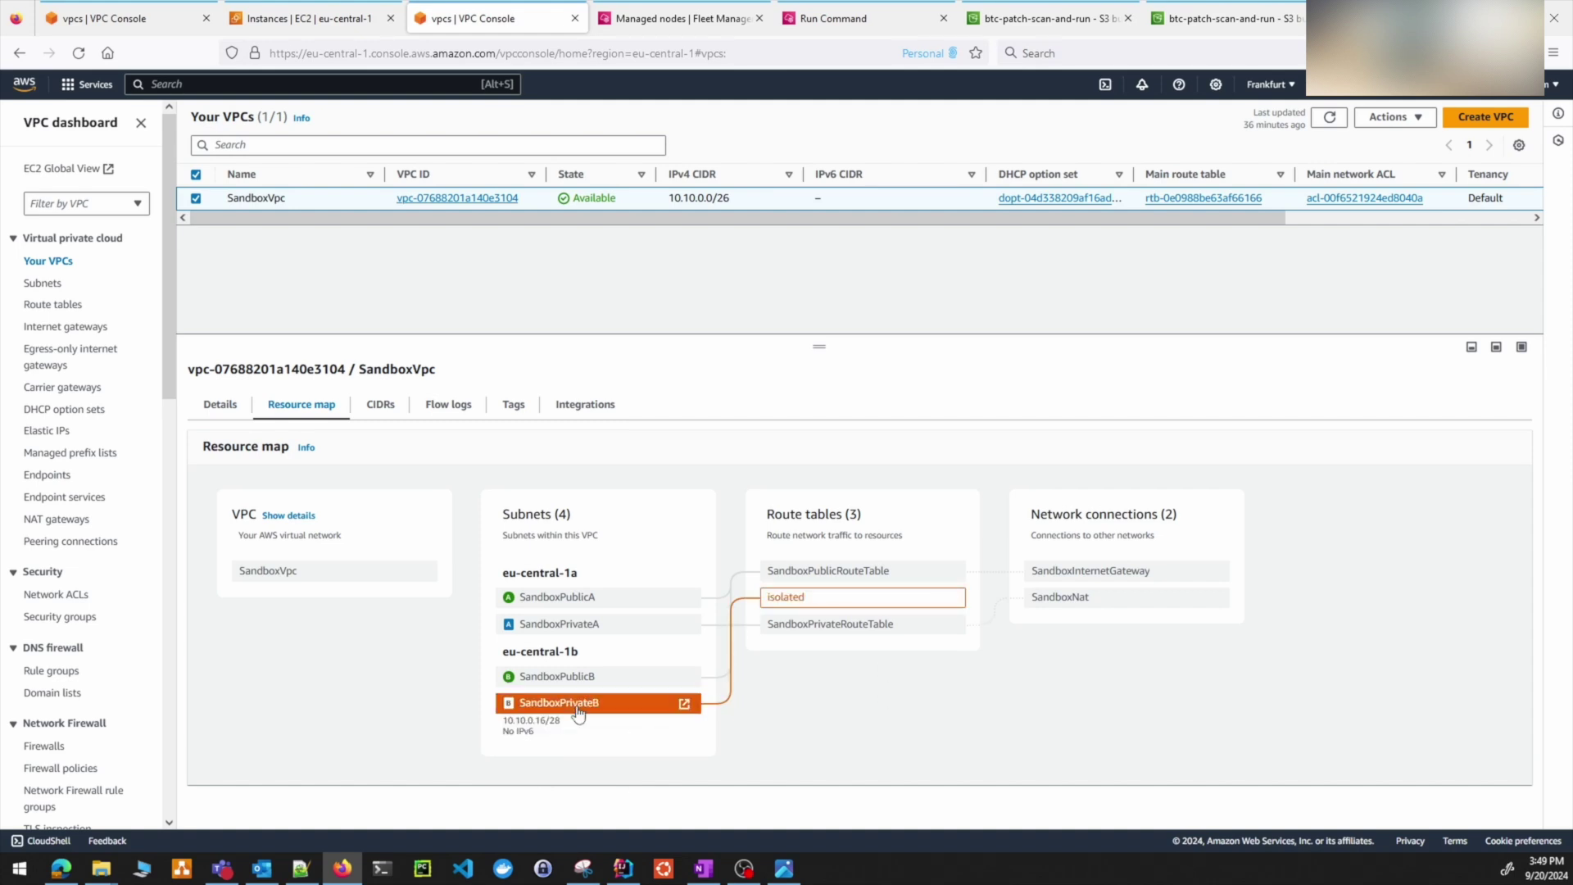
pyautogui.click(616, 715)
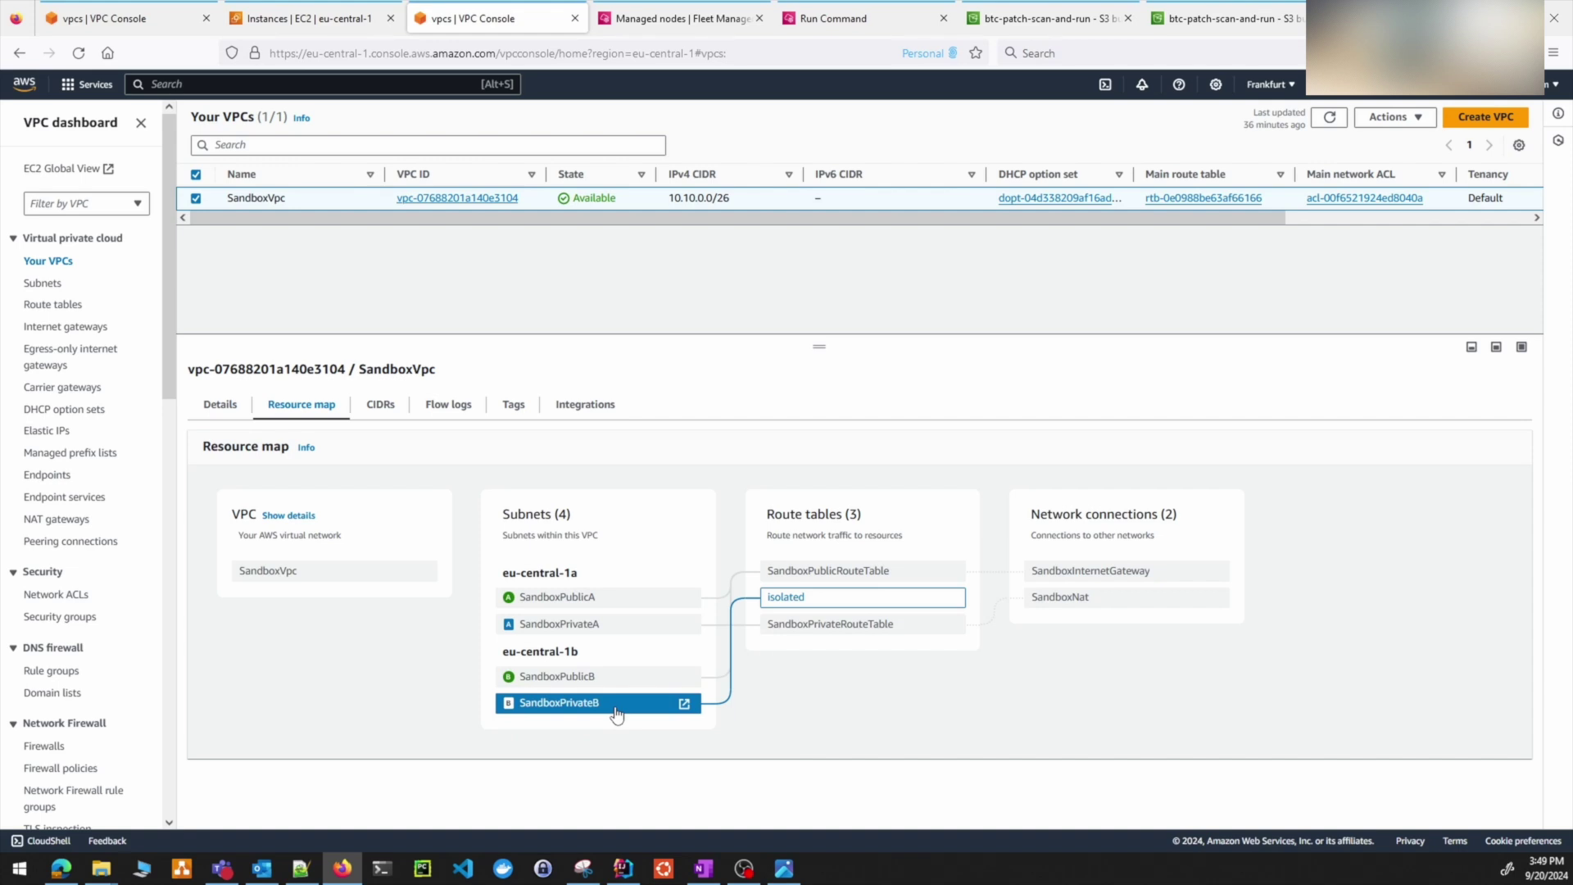
pyautogui.click(616, 715)
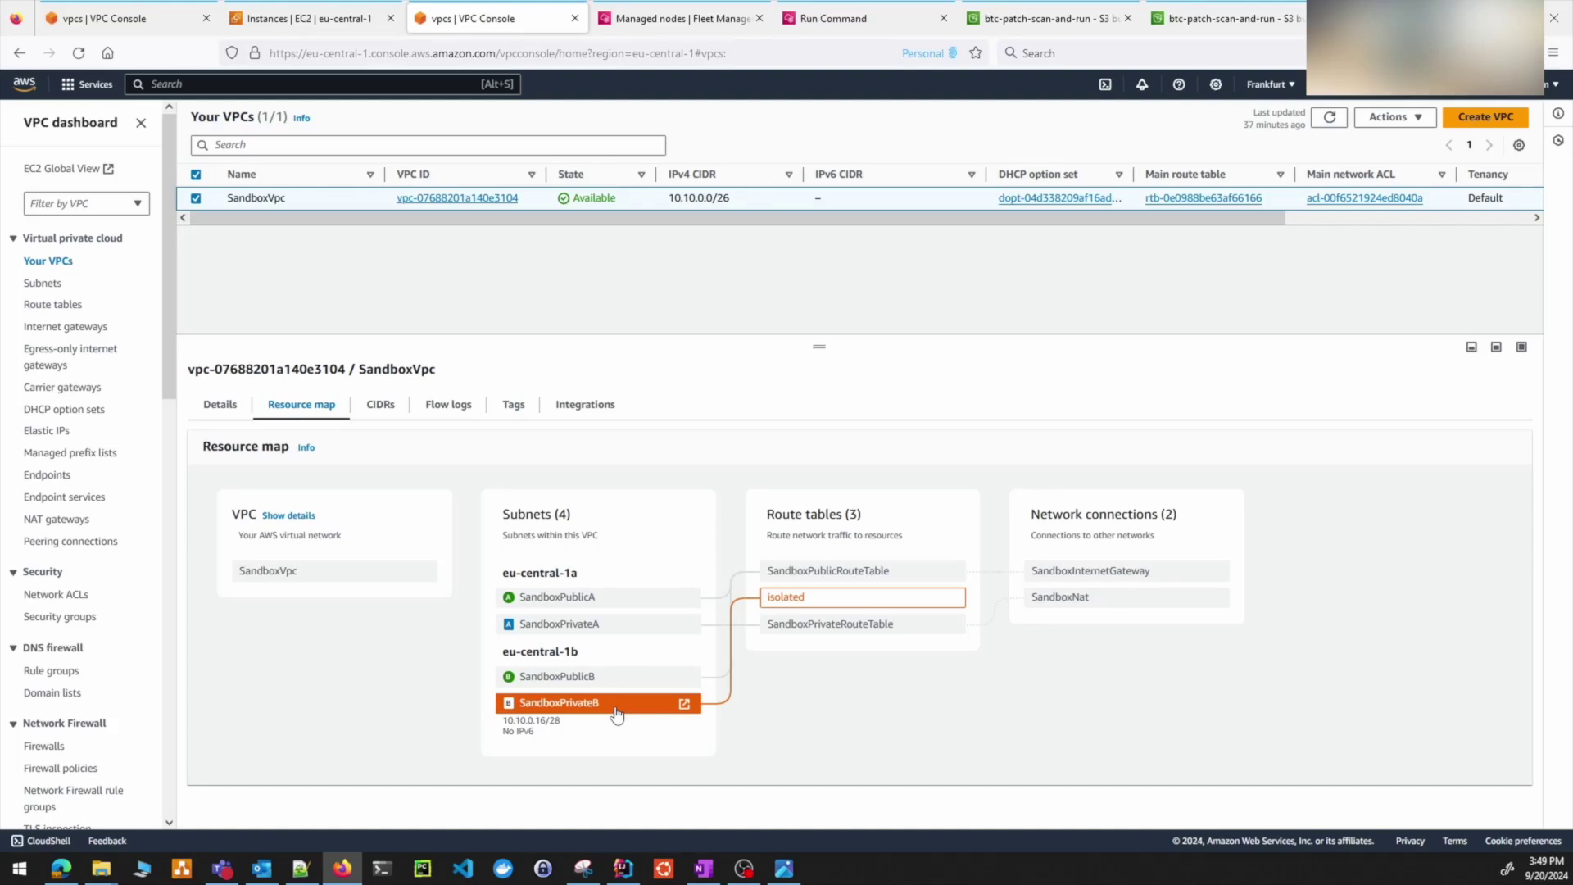
pyautogui.click(806, 611)
pyautogui.click(571, 711)
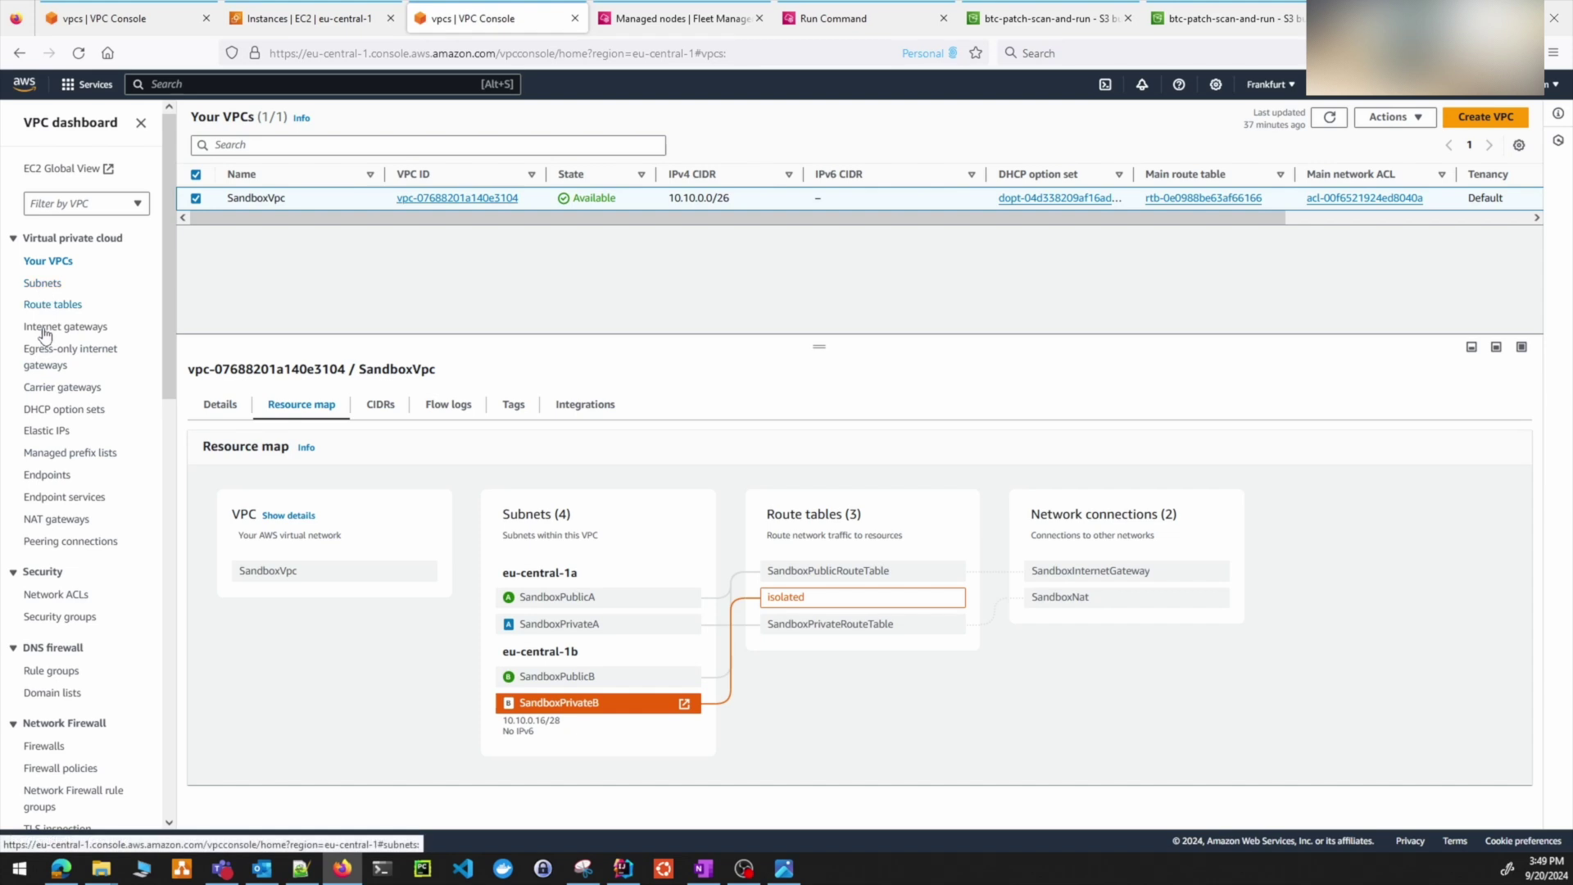
# - Start creating a VPC endpoint with the name tag ec2 in the AWS services category
pyautogui.click(53, 477)
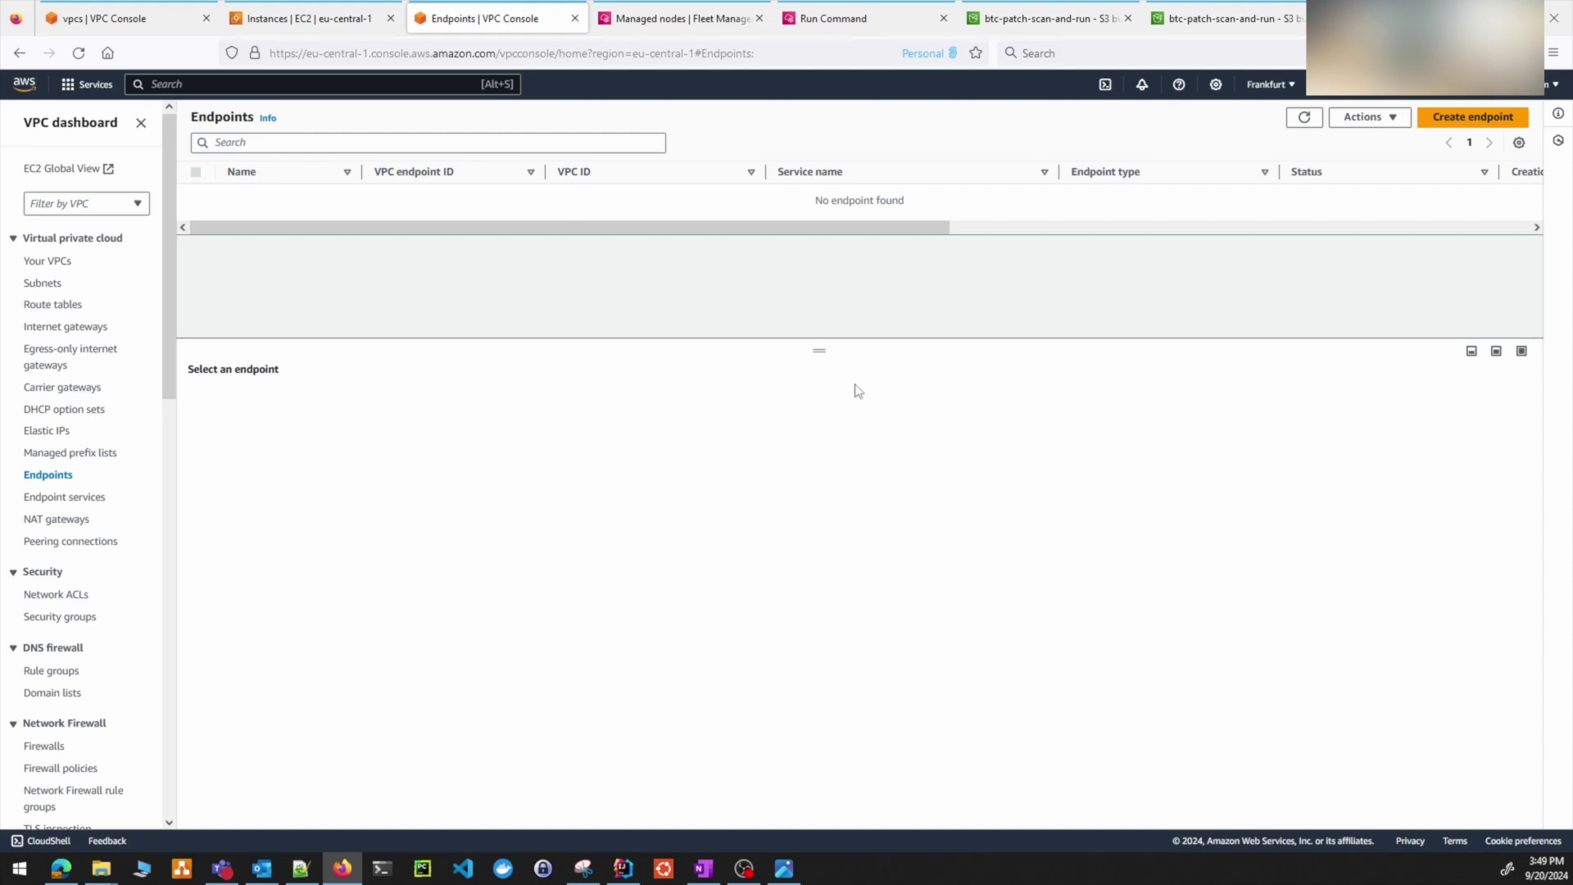
pyautogui.click(1470, 120)
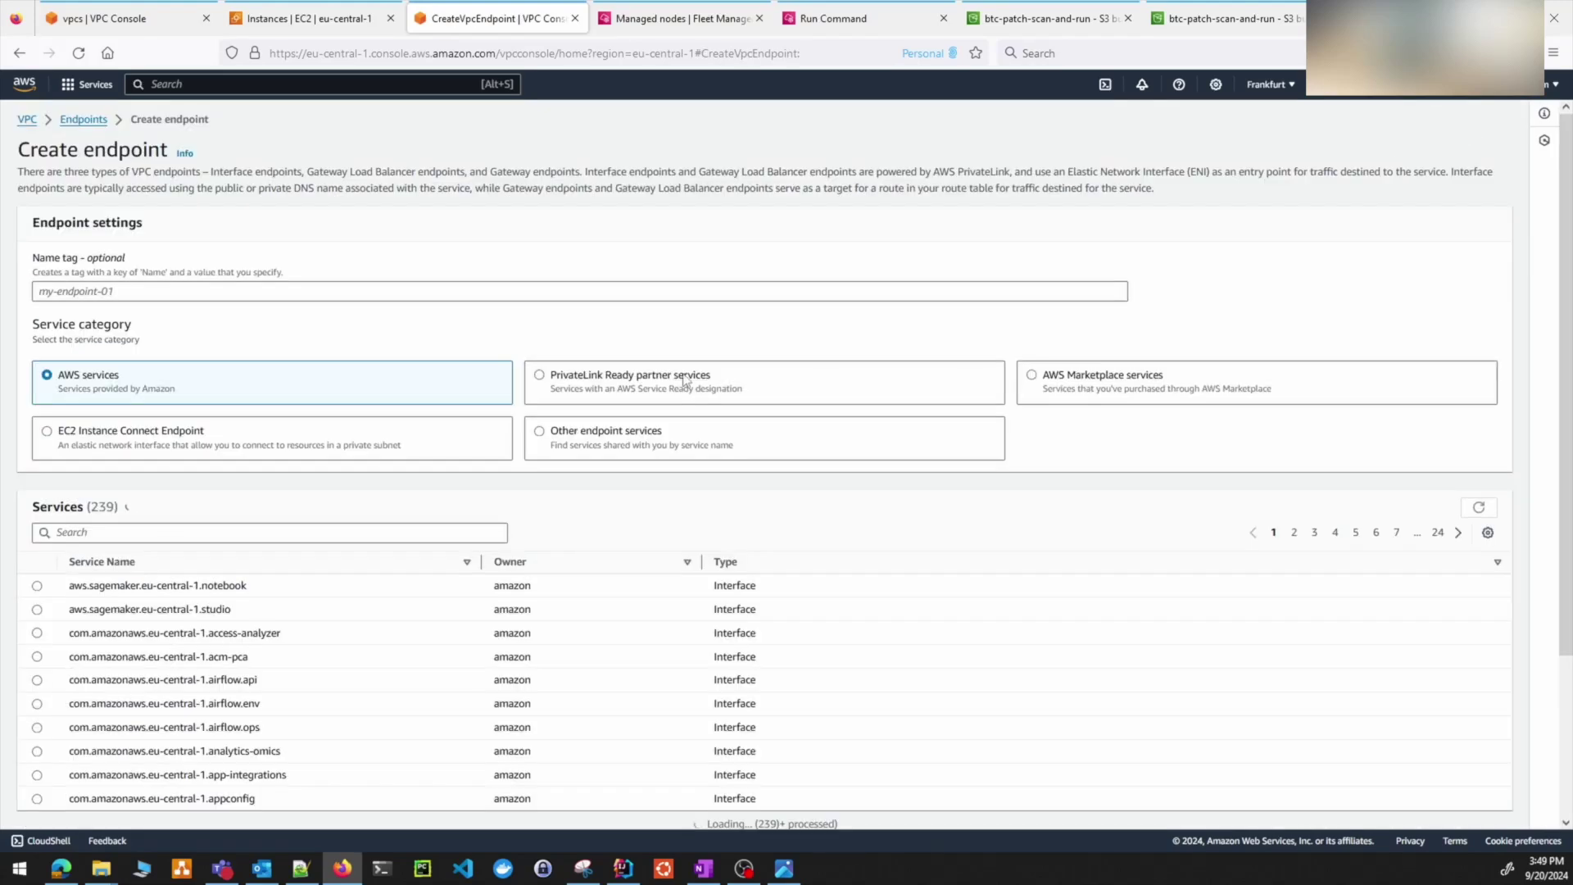
pyautogui.click(169, 293)
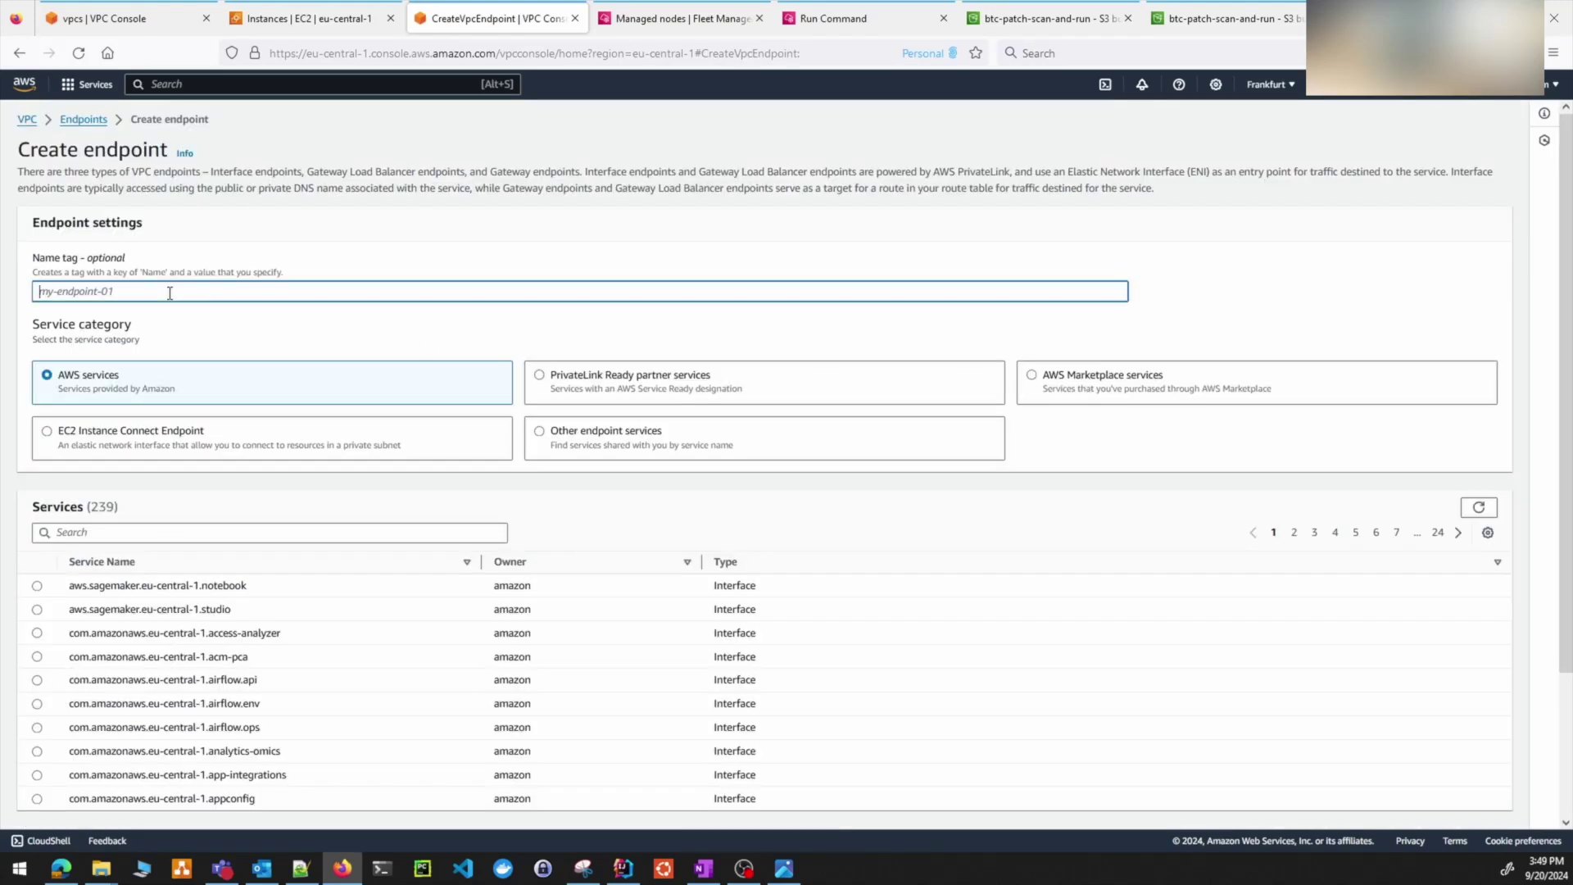
pyautogui.write('ec2')
pyautogui.scroll(-1, 388, 206)
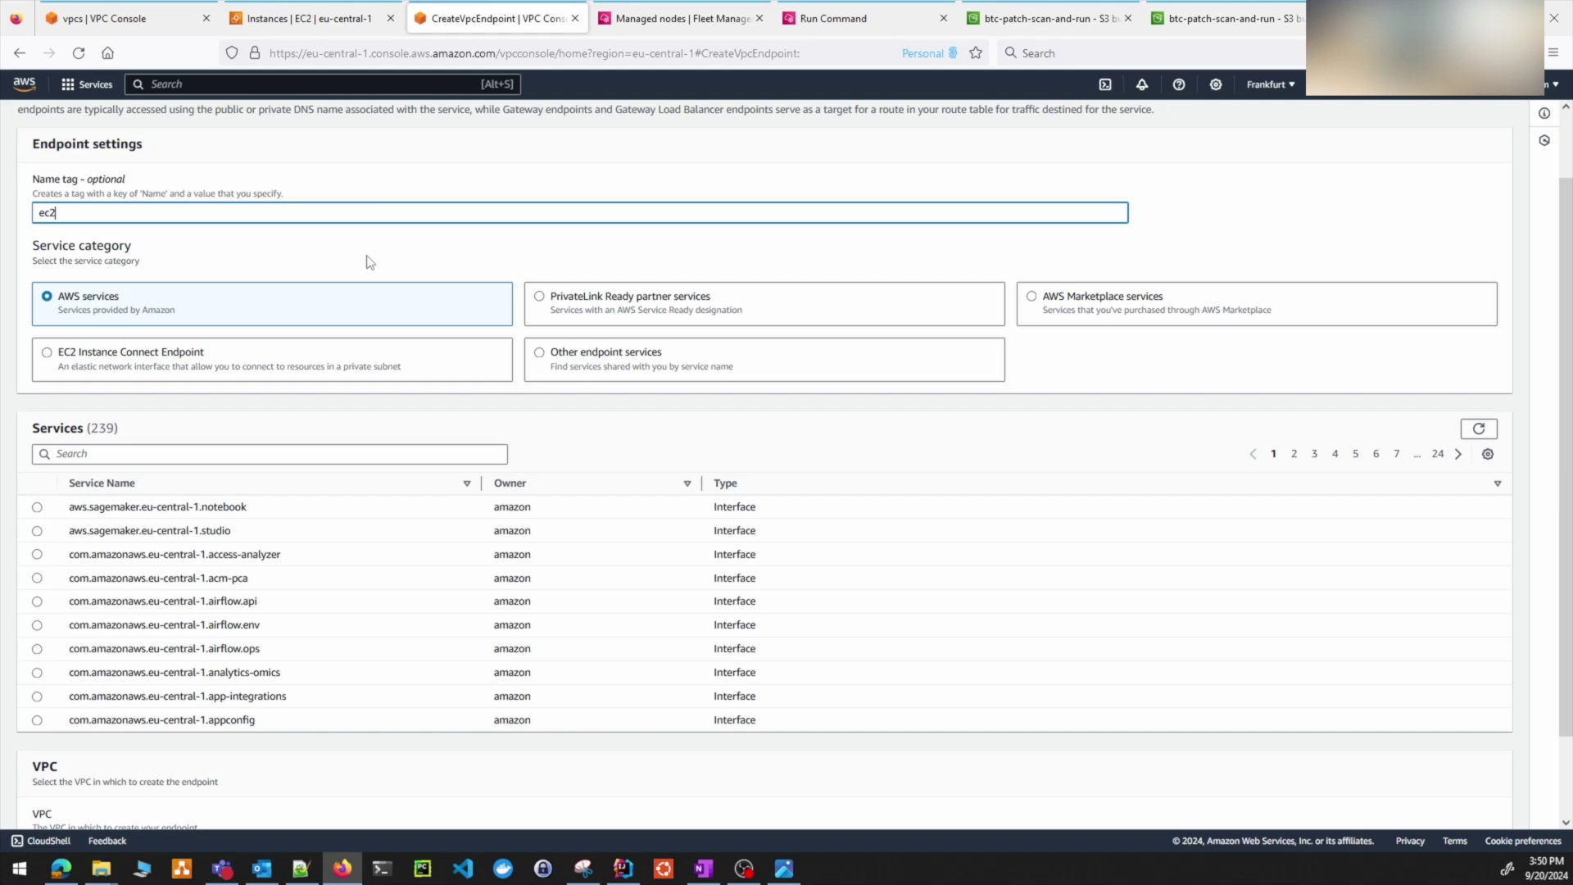
# - Filter the endpoint services by ec2 and select the com.amazonaws.eu-central-1.ec2 interface service
pyautogui.click(322, 453)
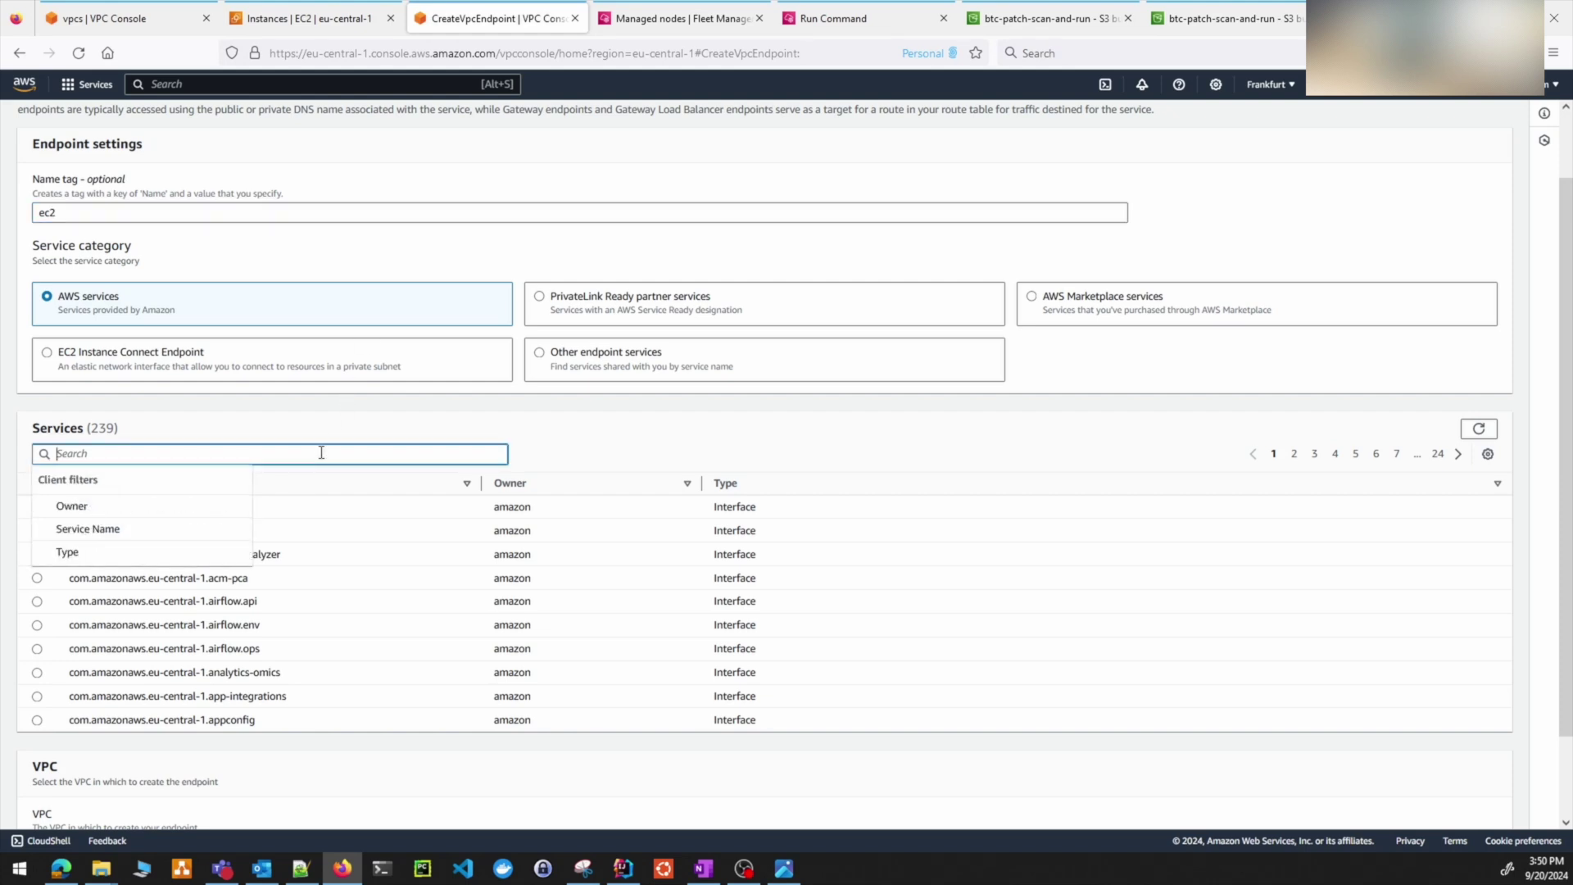
pyautogui.write('ec2')
pyautogui.press('Return')
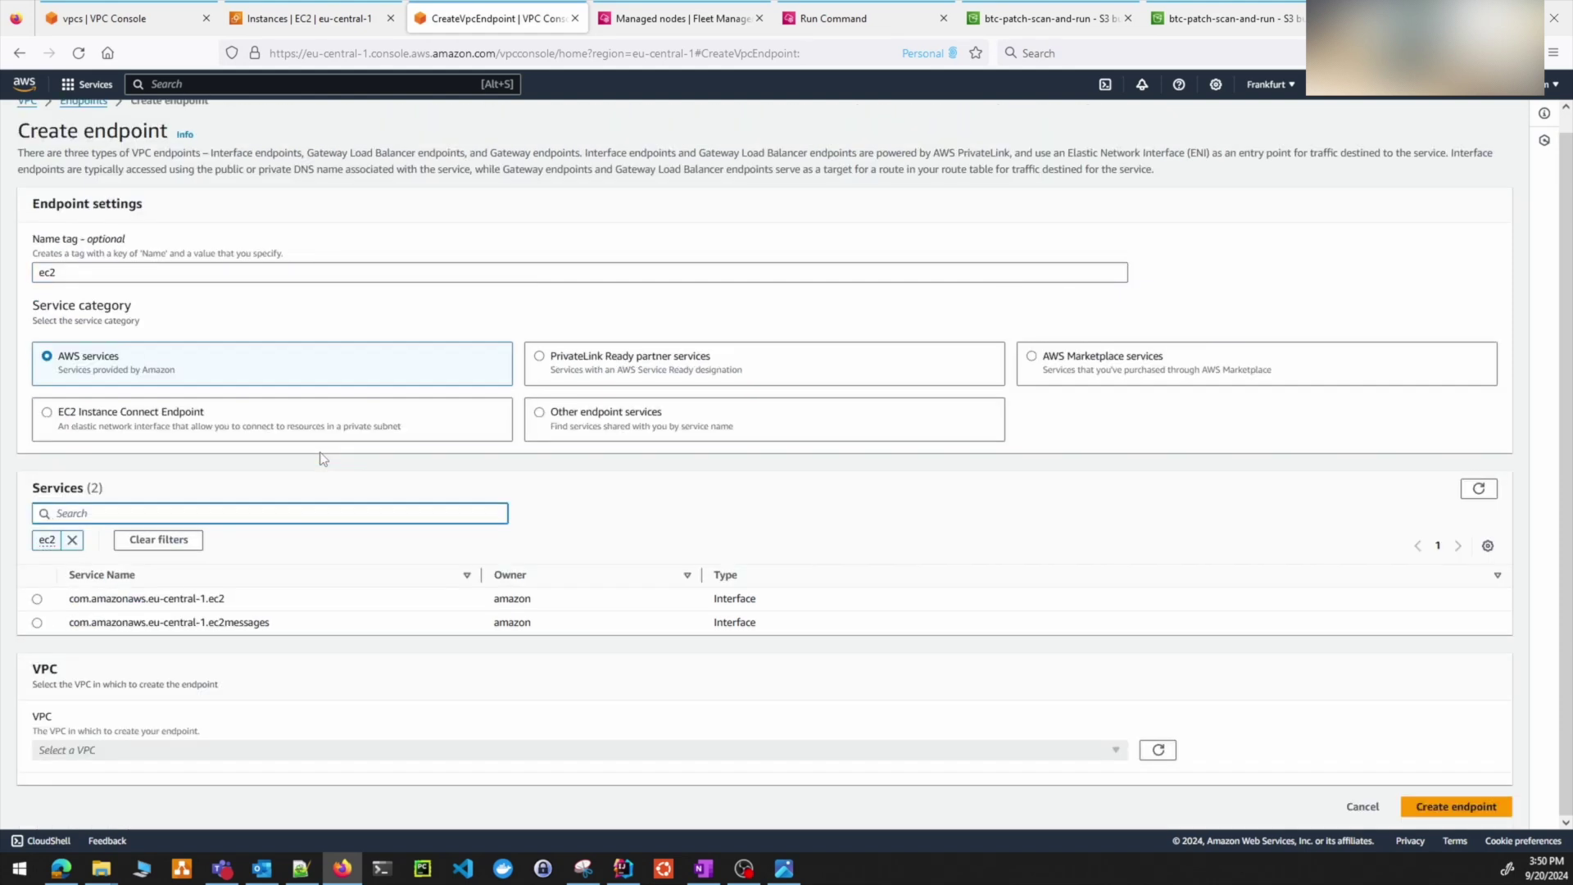
pyautogui.click(37, 598)
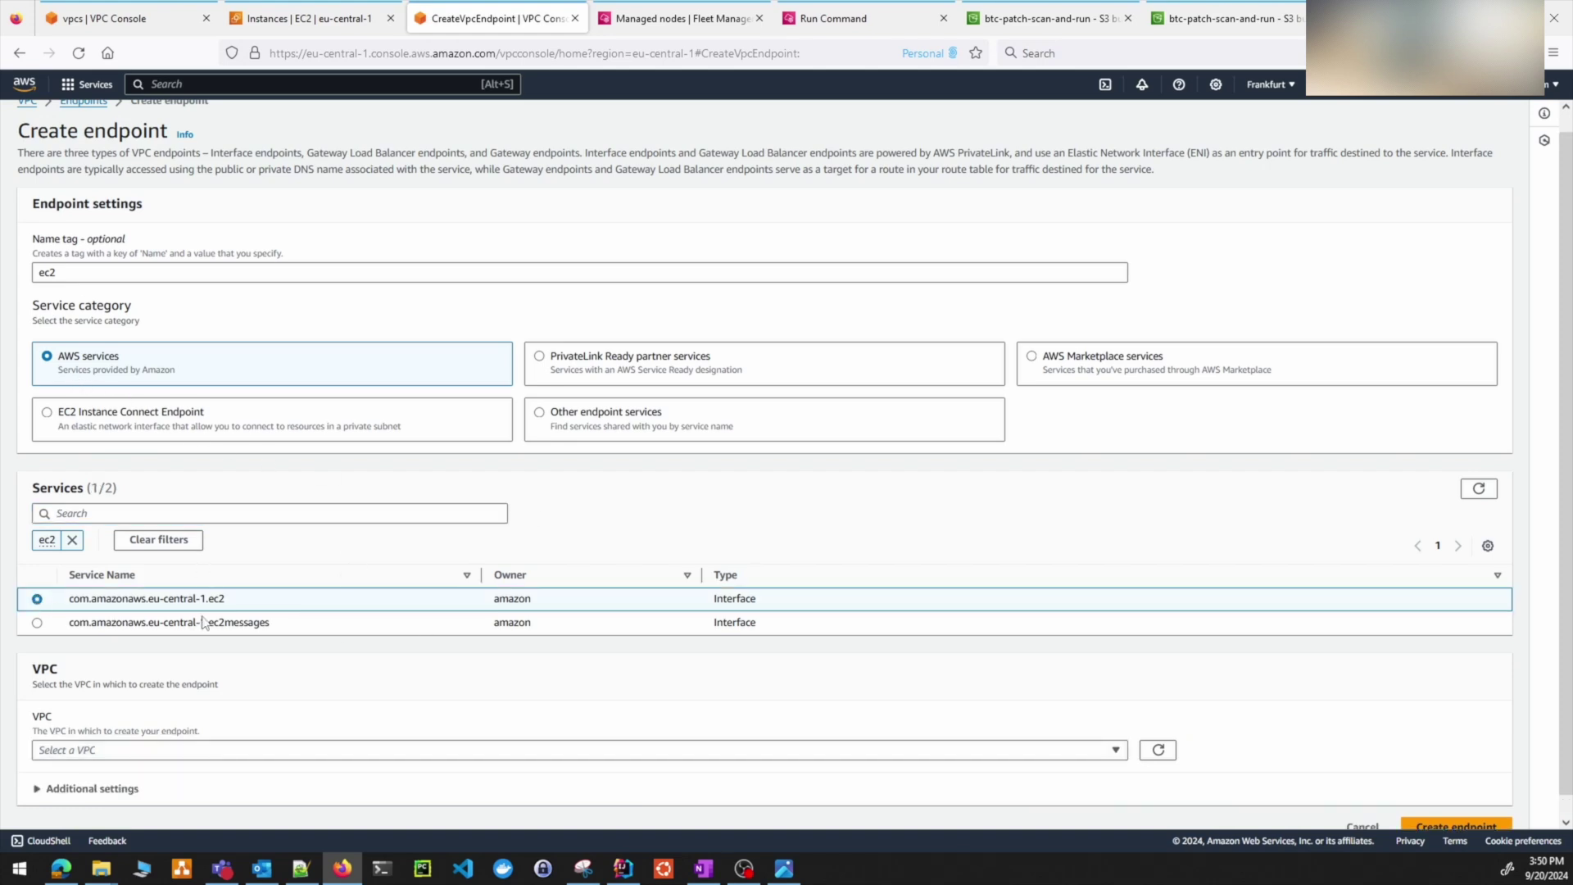
pyautogui.moveTo(233, 600); pyautogui.dragTo(67, 602)
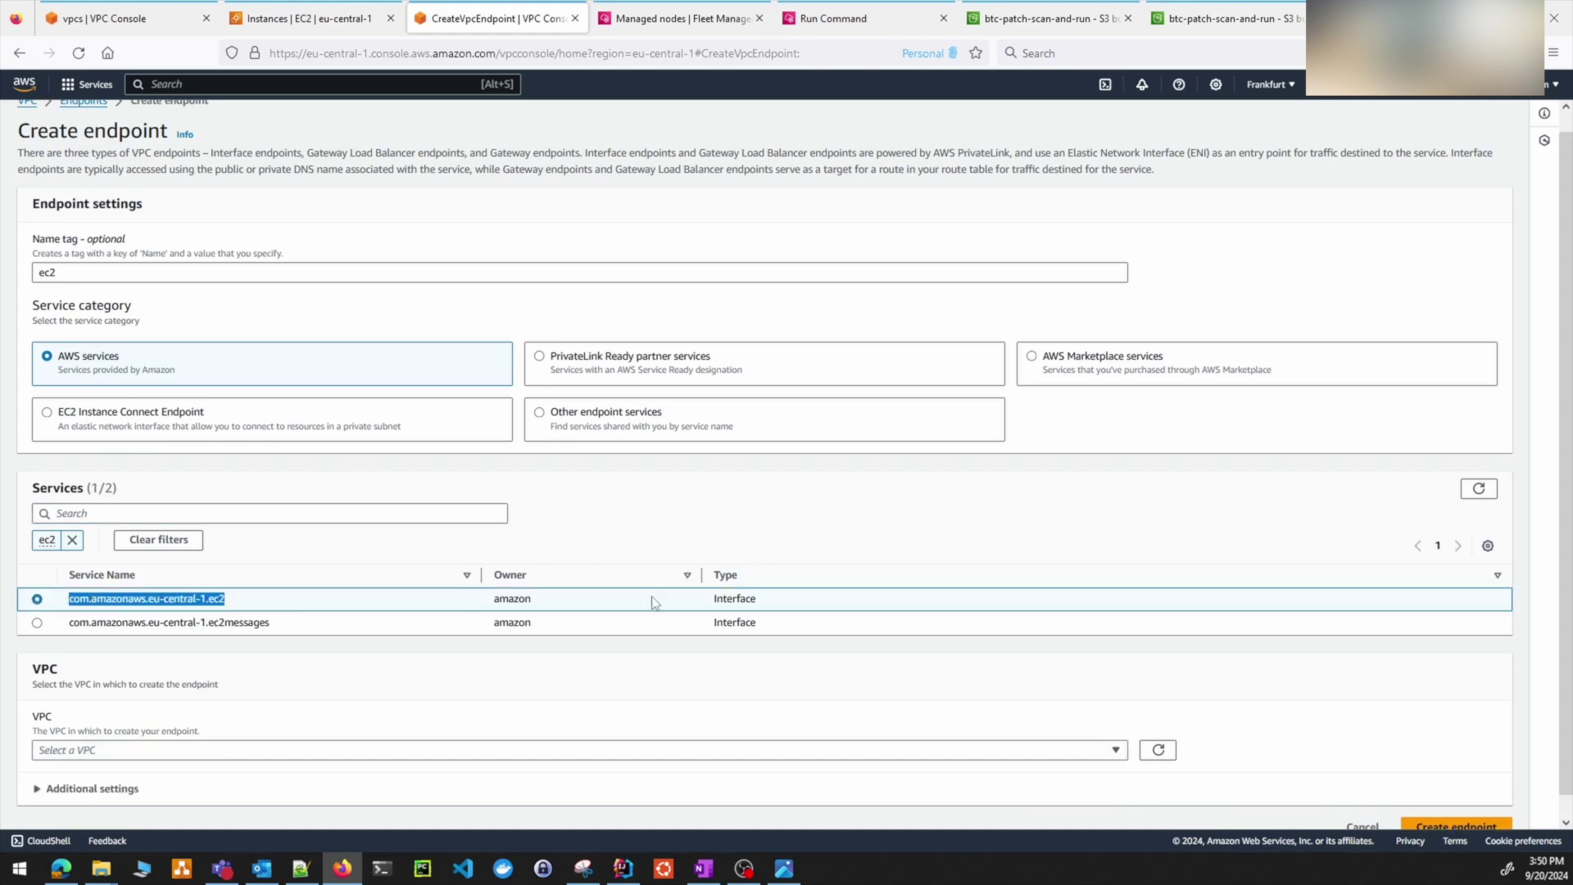
pyautogui.moveTo(706, 602); pyautogui.dragTo(848, 608)
# - Set the endpoint's VPC to SandboxVpc
pyautogui.scroll(-1, 411, 596)
pyautogui.click(184, 731)
pyautogui.click(168, 700)
pyautogui.scroll(-1, 443, 622)
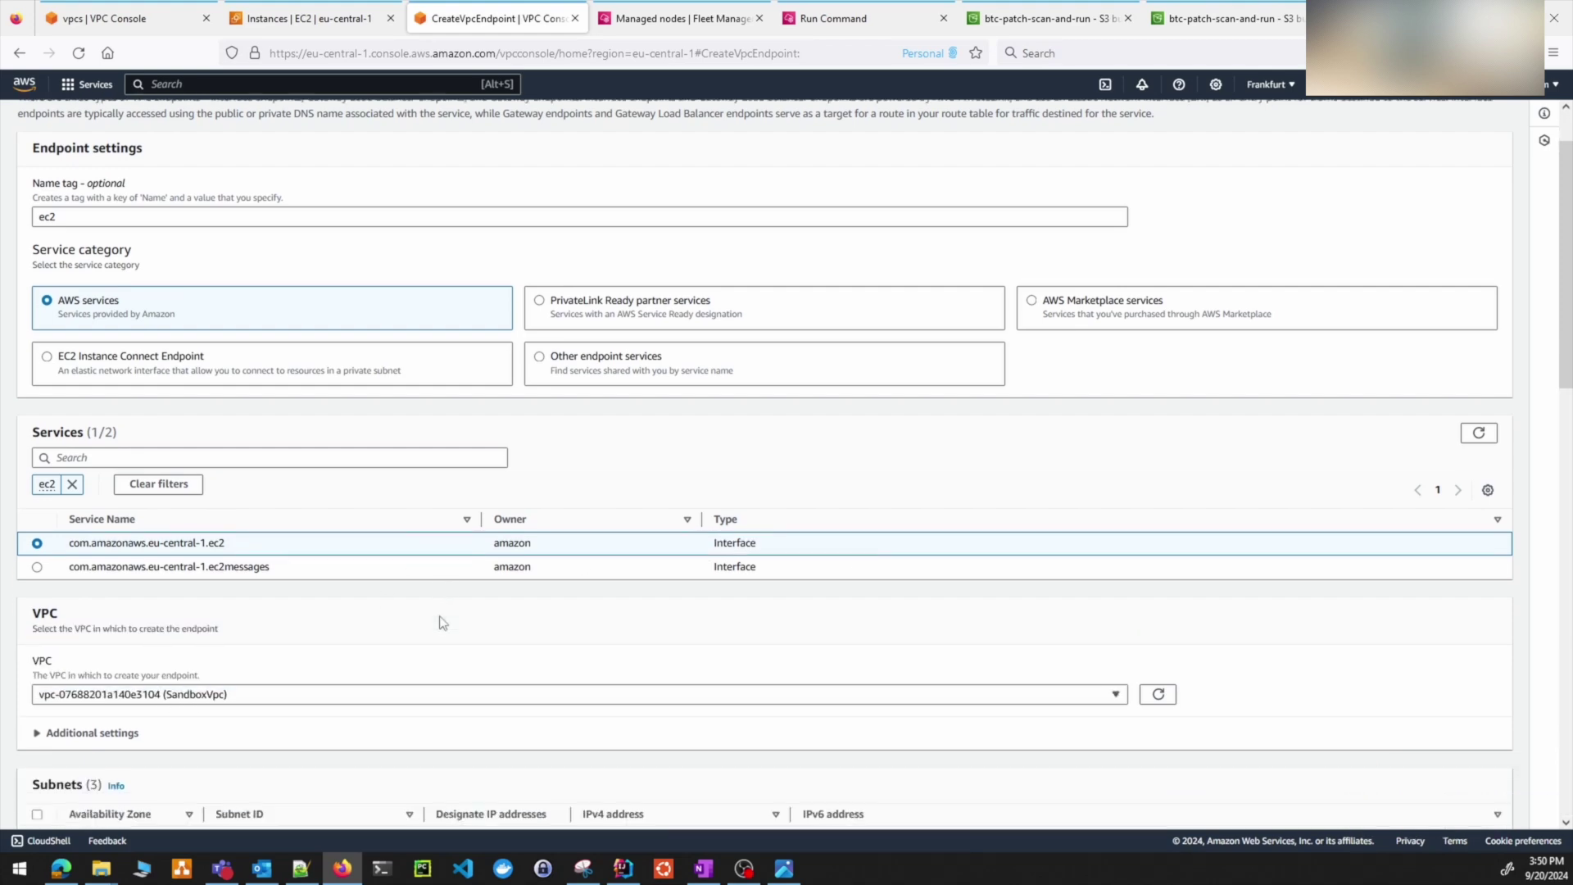
# - Enable the eu-central-1a zone for the endpoint with the SandboxPrivateA subnet, and check the running EC2 instances
pyautogui.scroll(-6, 442, 623)
pyautogui.scroll(2, 443, 623)
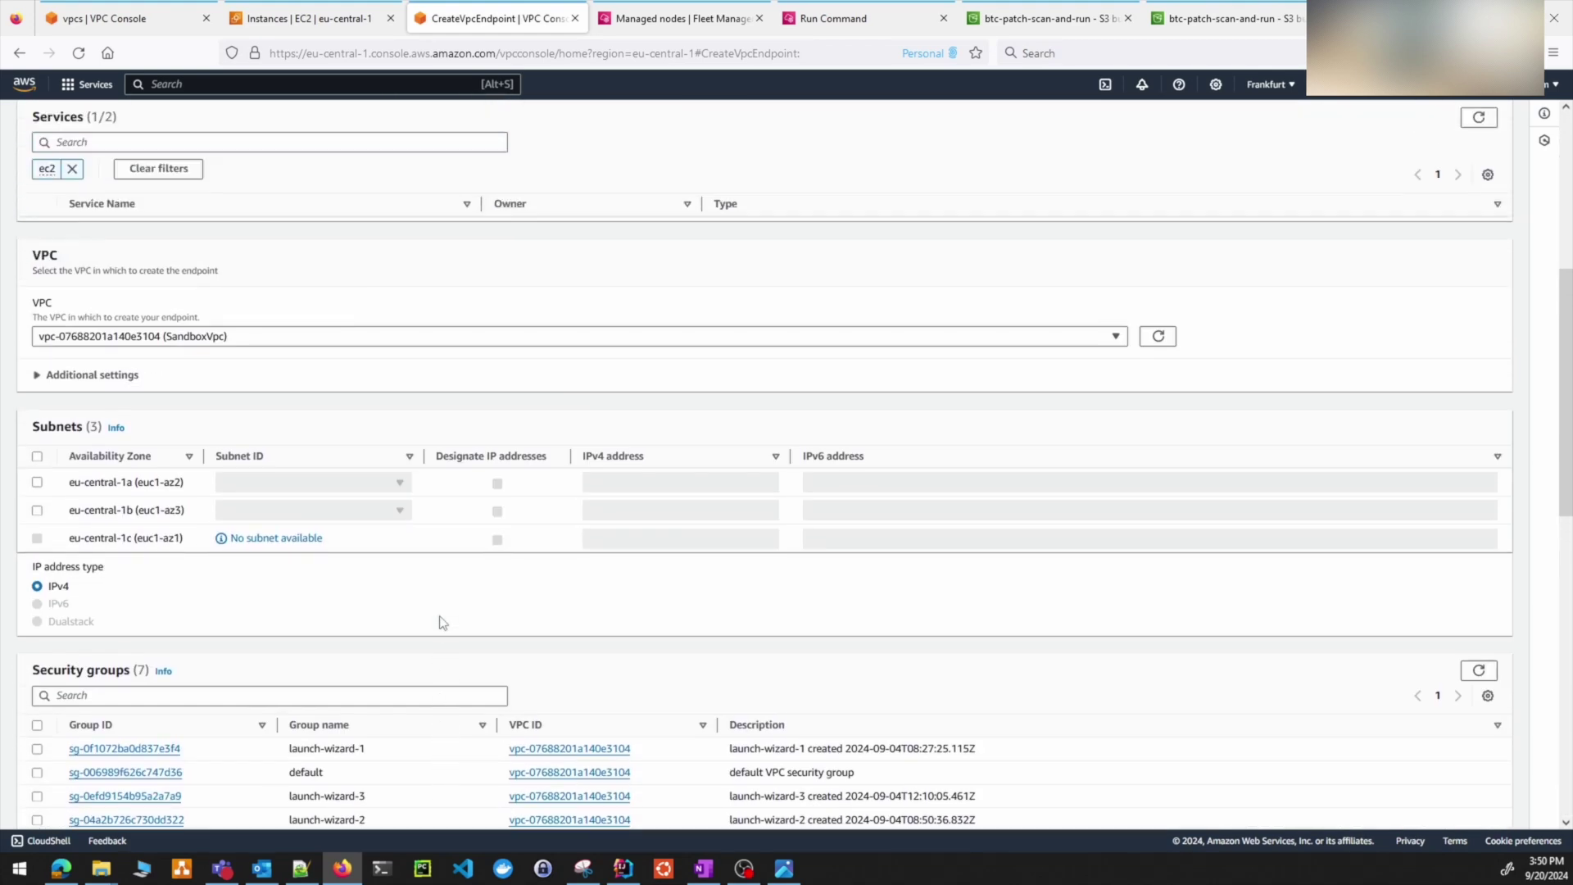
pyautogui.click(37, 482)
pyautogui.click(343, 492)
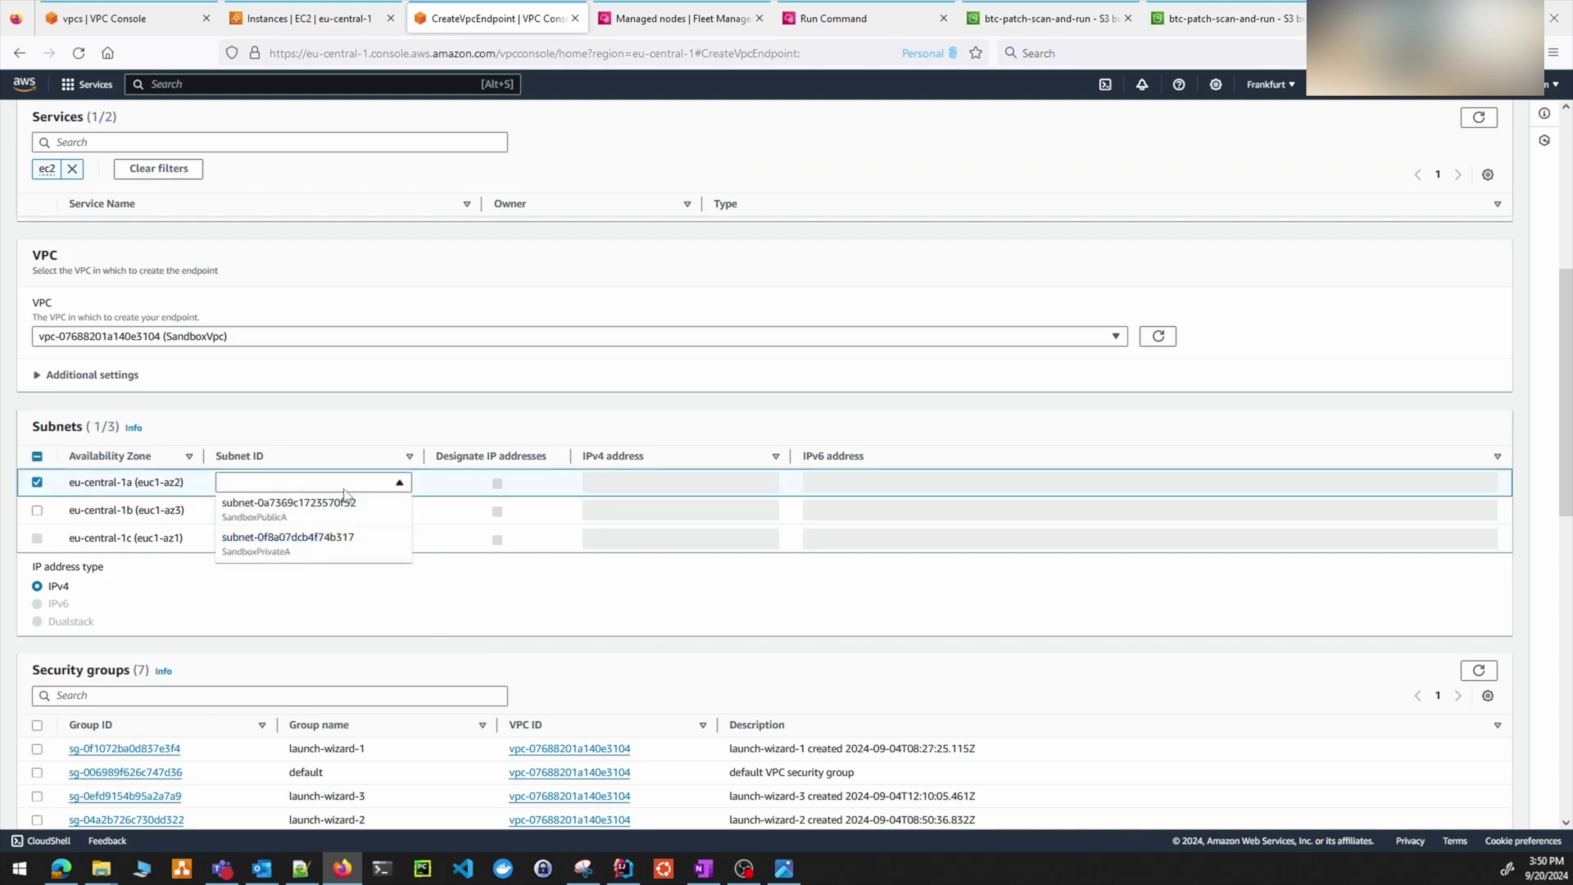
pyautogui.click(309, 545)
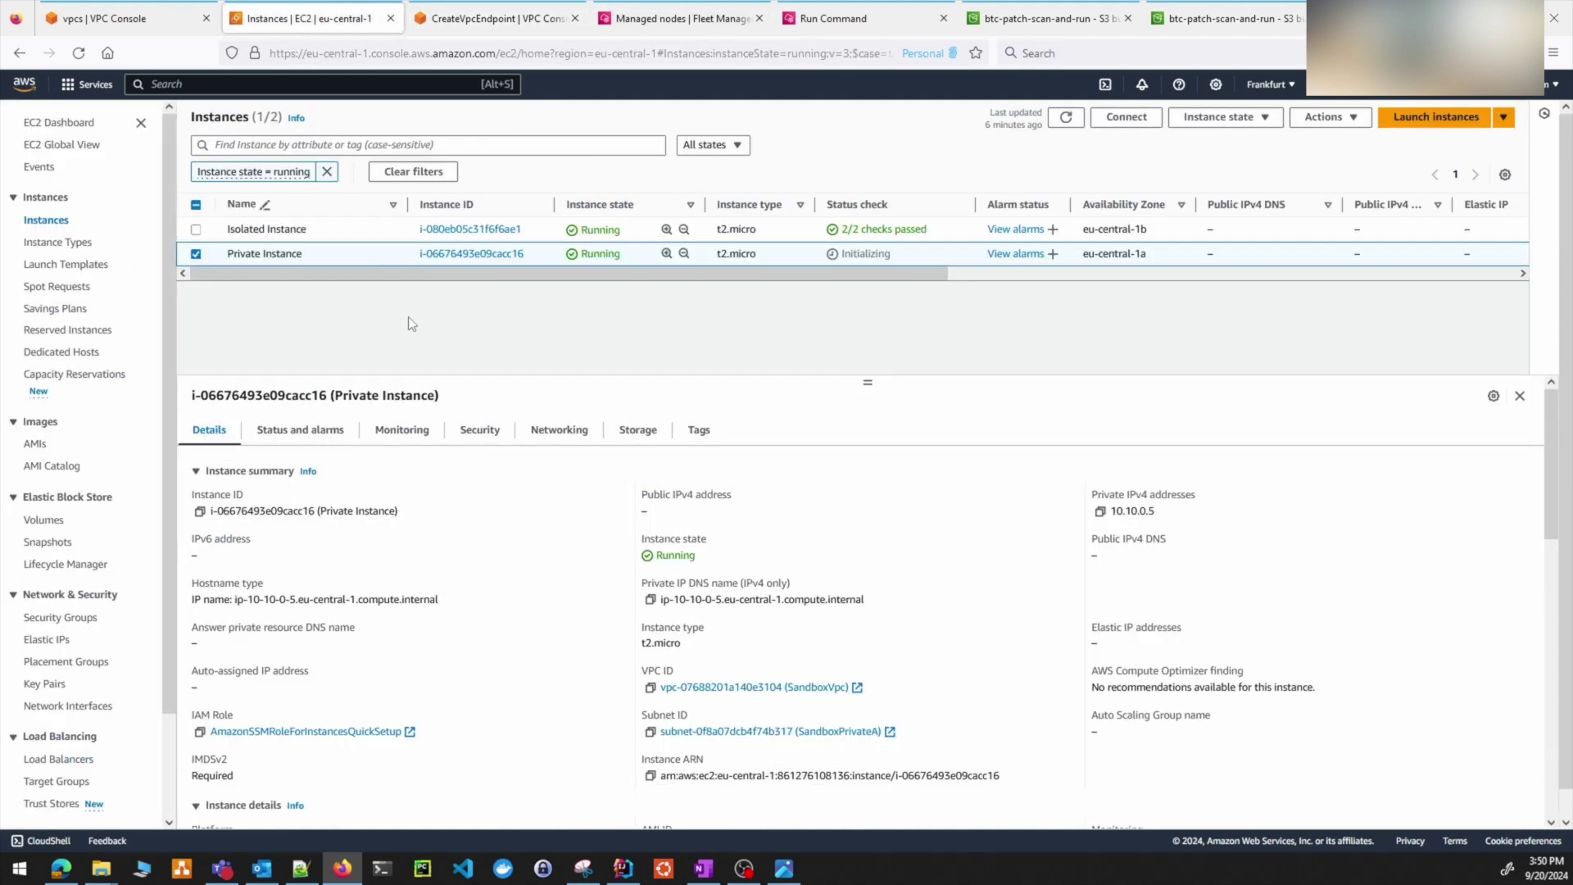
pyautogui.click(492, 18)
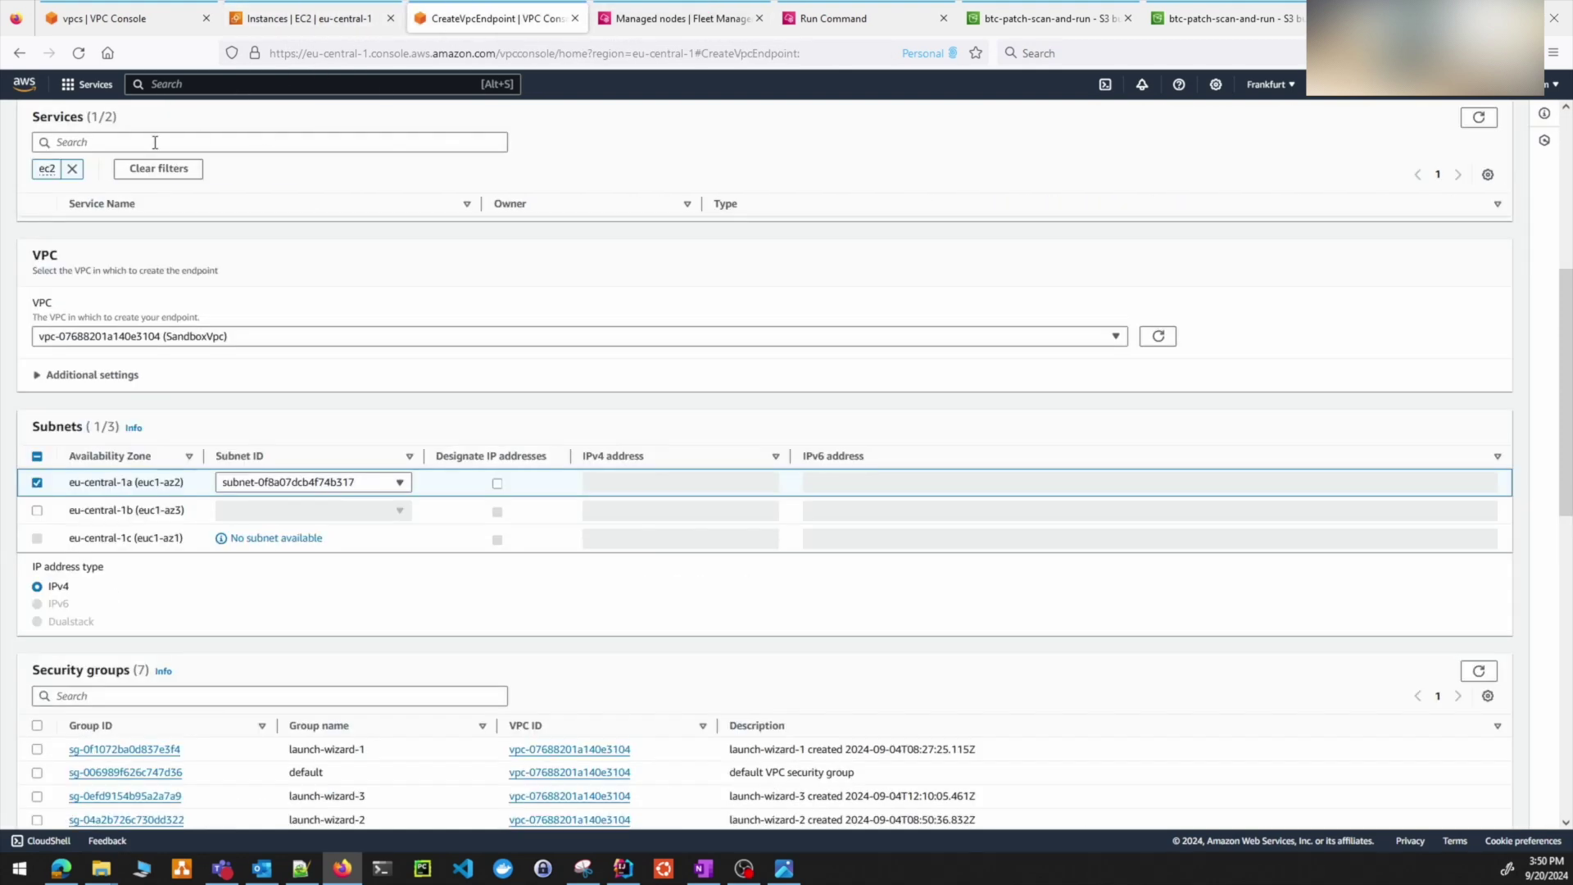
# - Open the VPC service in a separate browser tab and show the list of VPCs
pyautogui.click(90, 92)
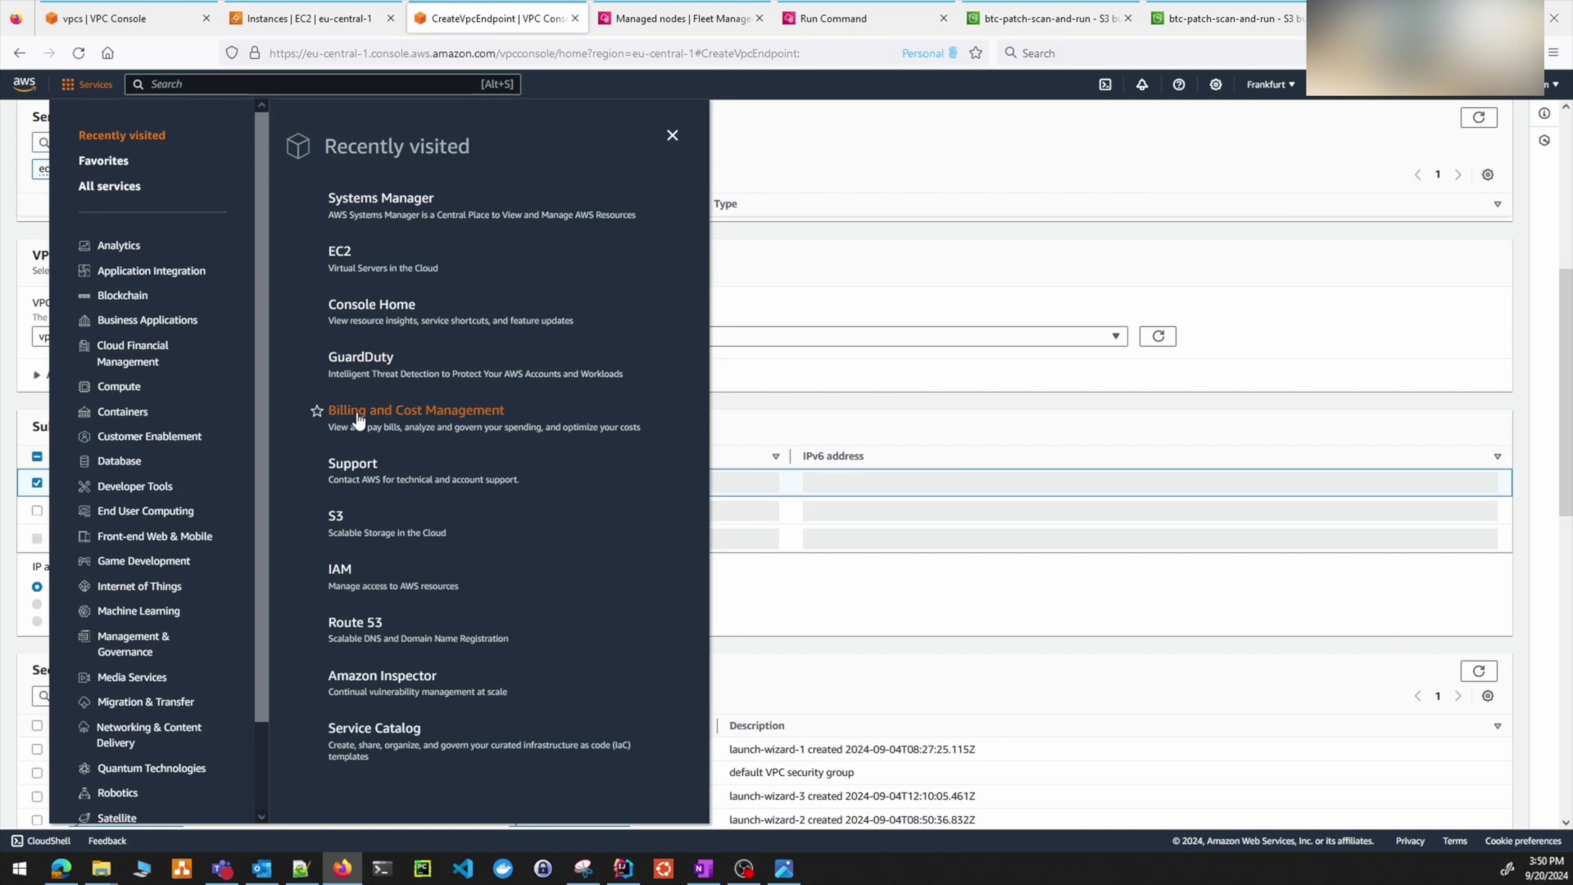
pyautogui.click(396, 81)
pyautogui.write('vpc')
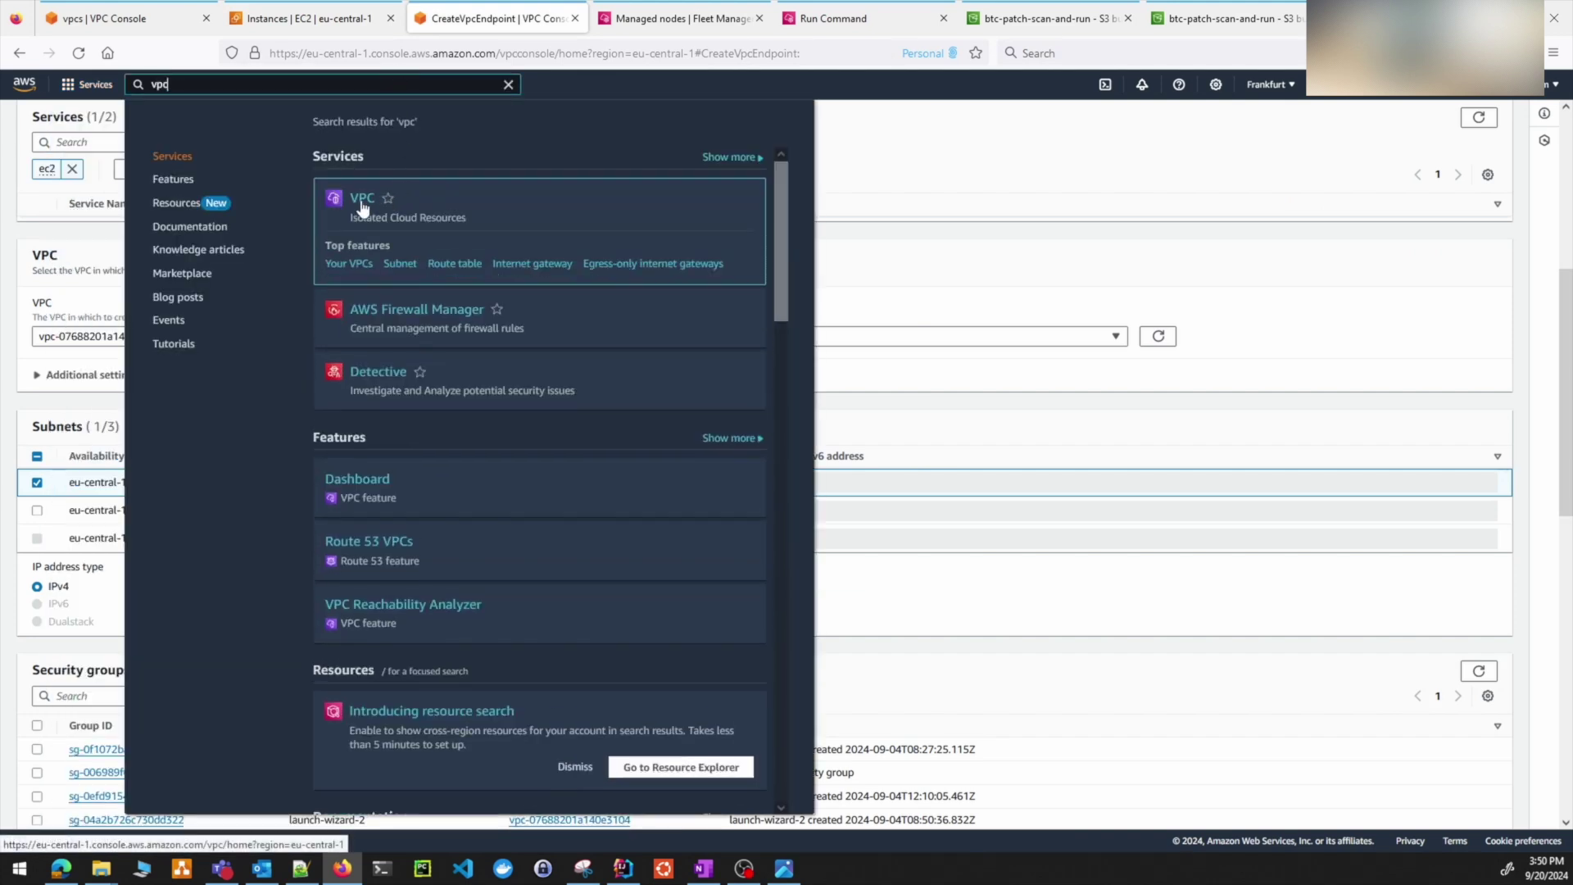
pyautogui.middleClick(362, 206)
pyautogui.click(584, 23)
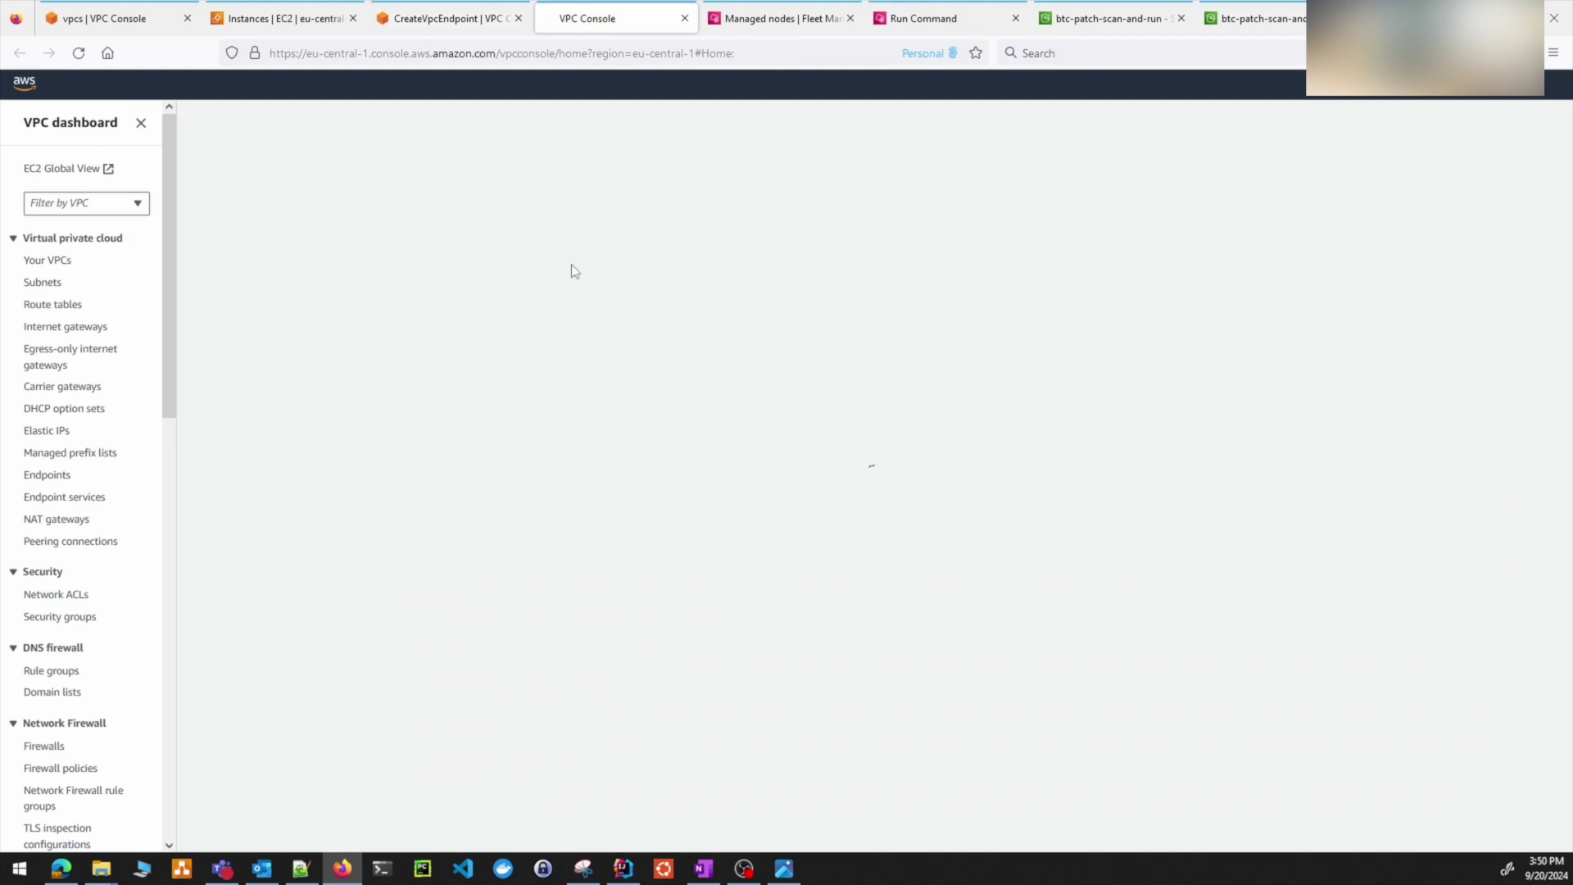
pyautogui.click(46, 283)
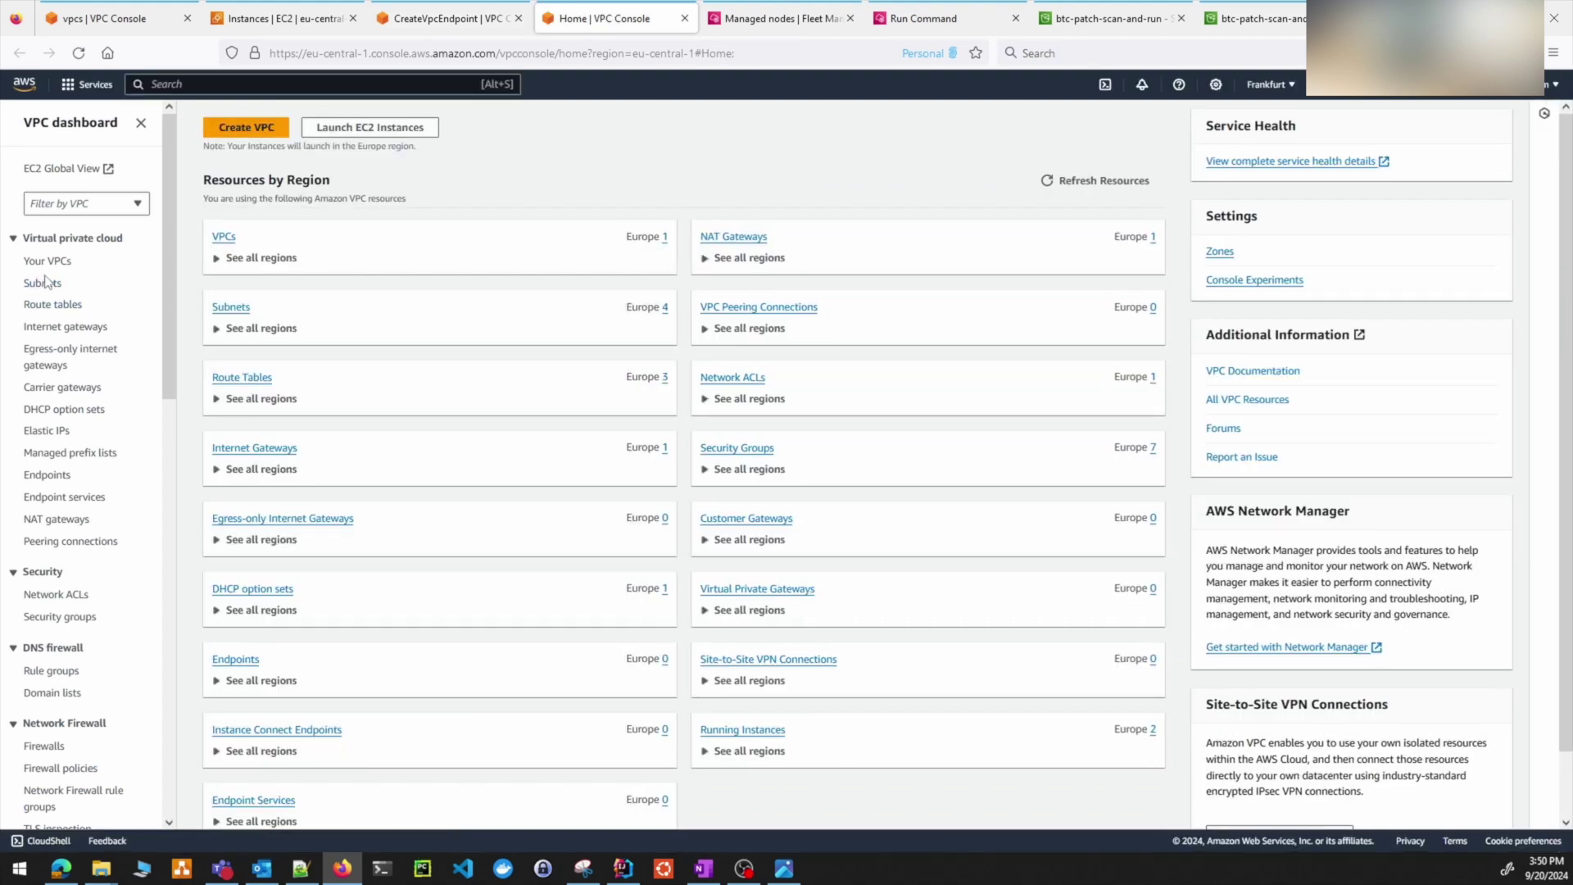
pyautogui.click(65, 262)
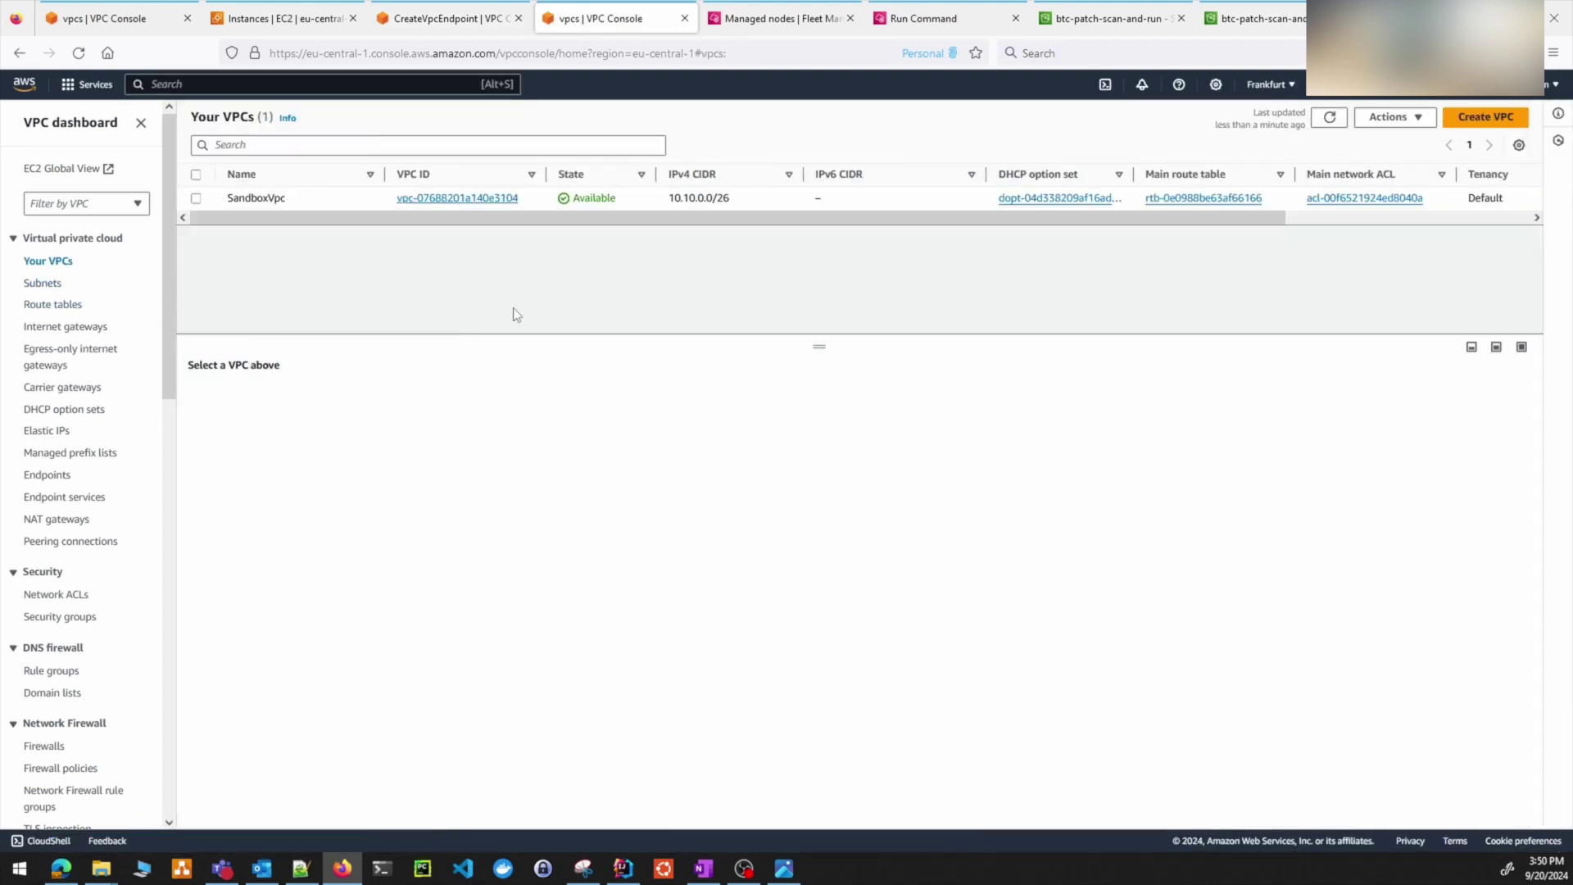
# - Examine SandboxVpc's resource map to see which route table the SandboxPrivateB subnet uses
pyautogui.click(291, 198)
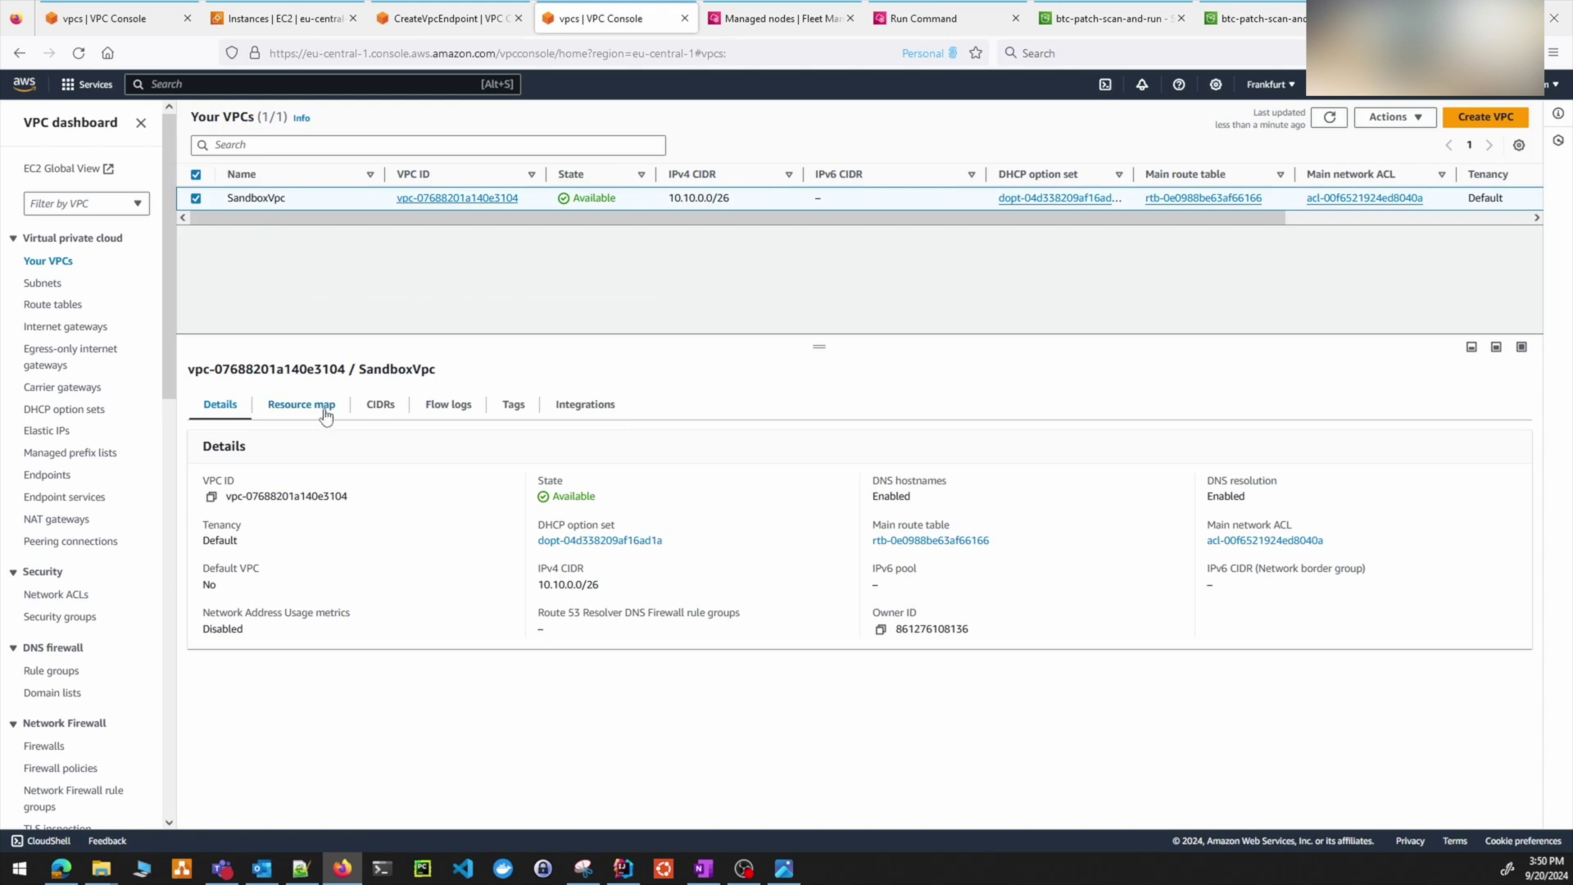
pyautogui.click(325, 415)
pyautogui.click(606, 702)
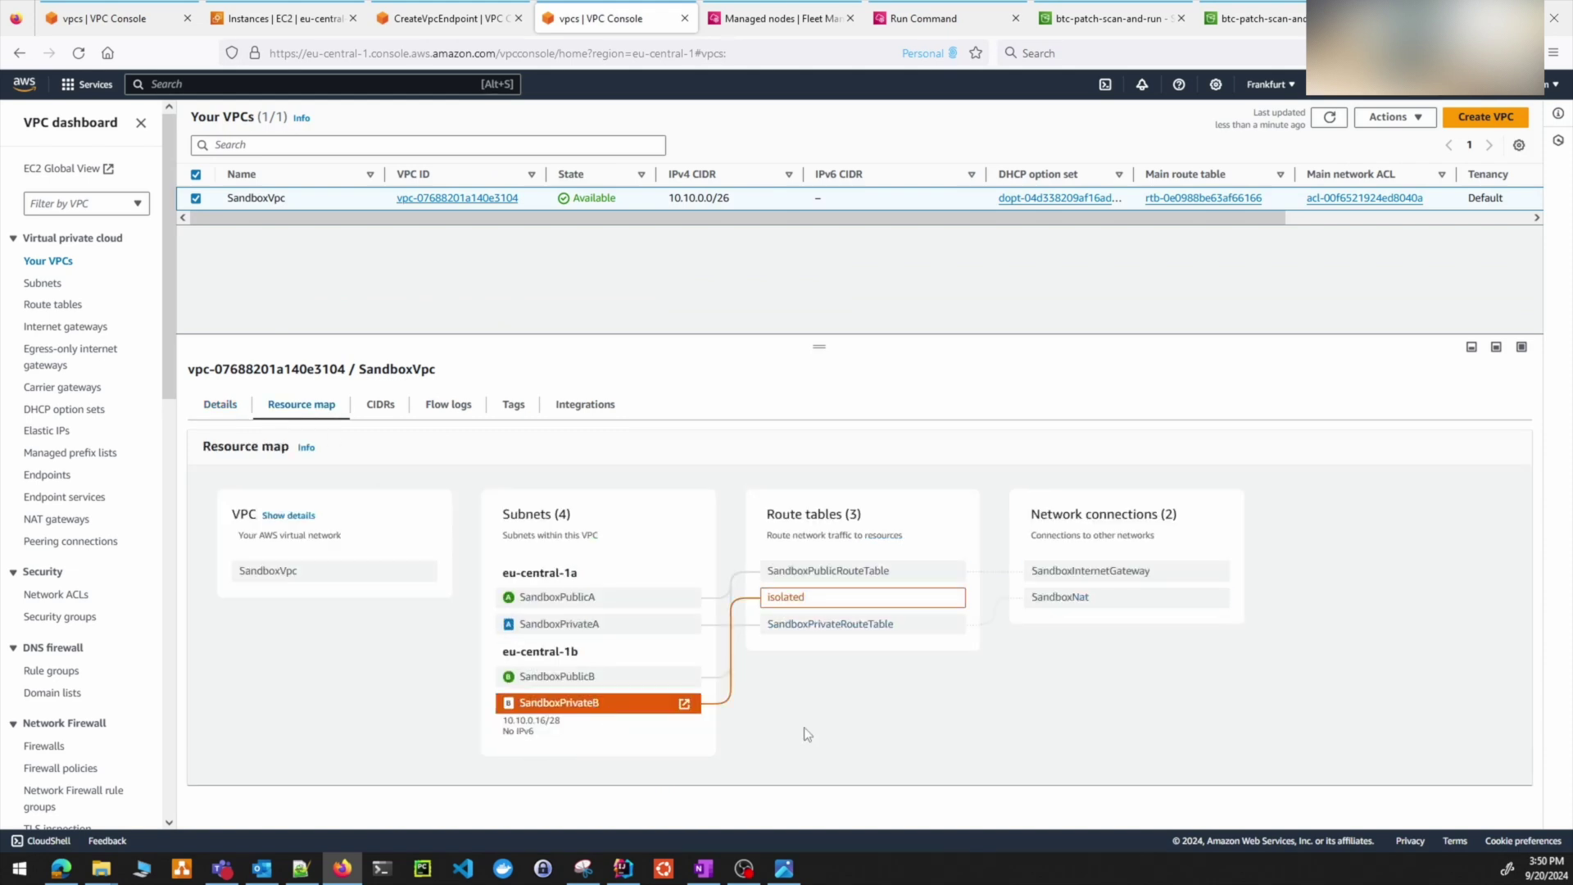
pyautogui.click(575, 715)
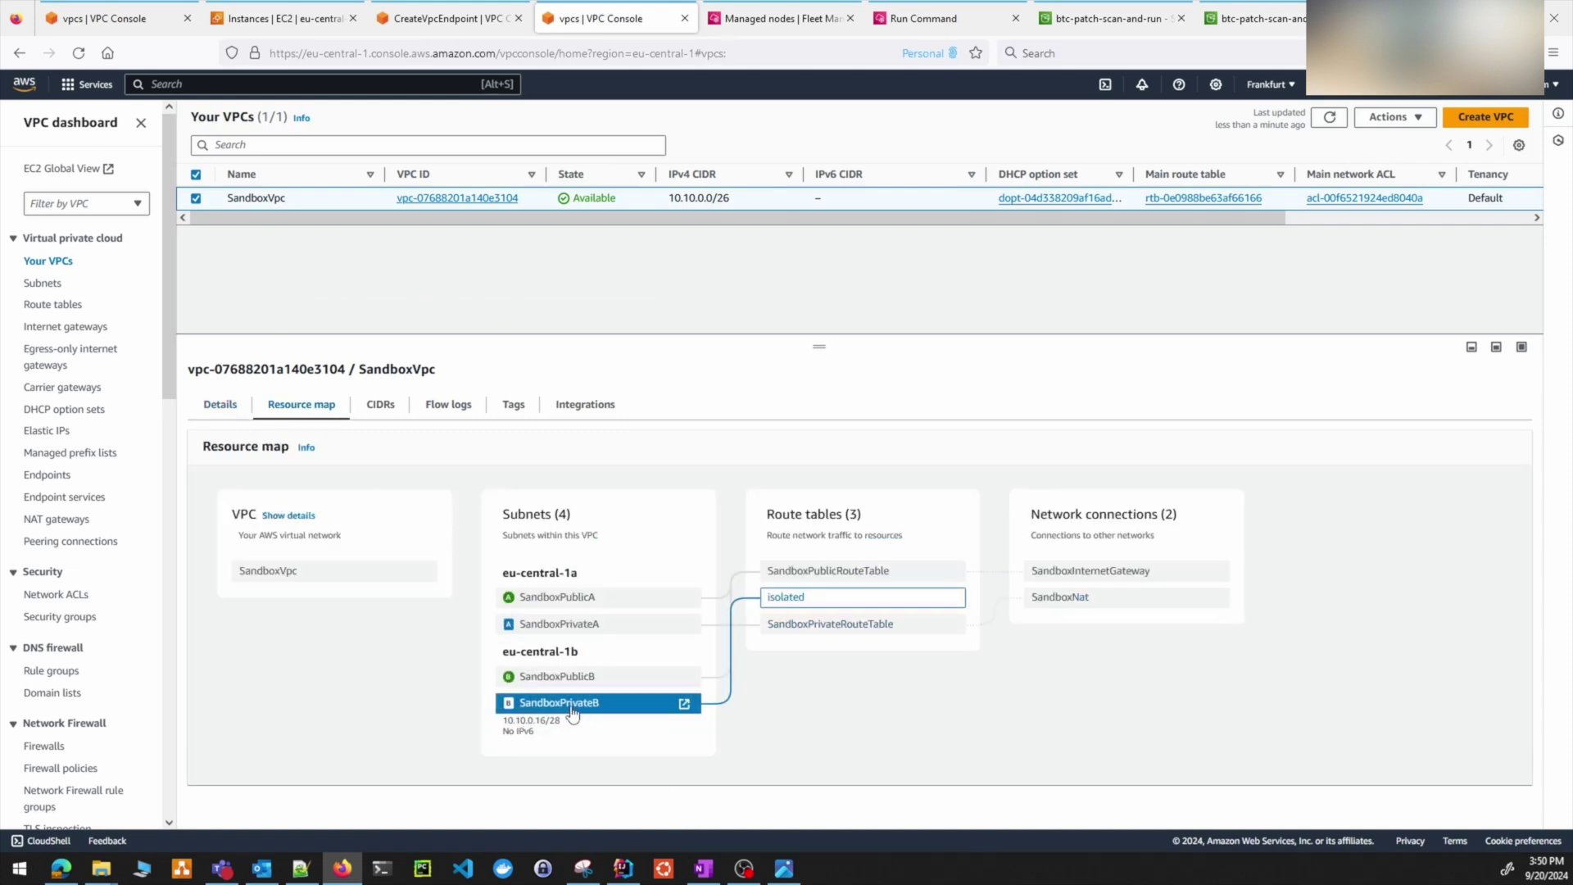
# - In the endpoint form, deselect eu-central-1a and enable eu-central-1b with the SandboxPrivateB subnet
pyautogui.click(430, 19)
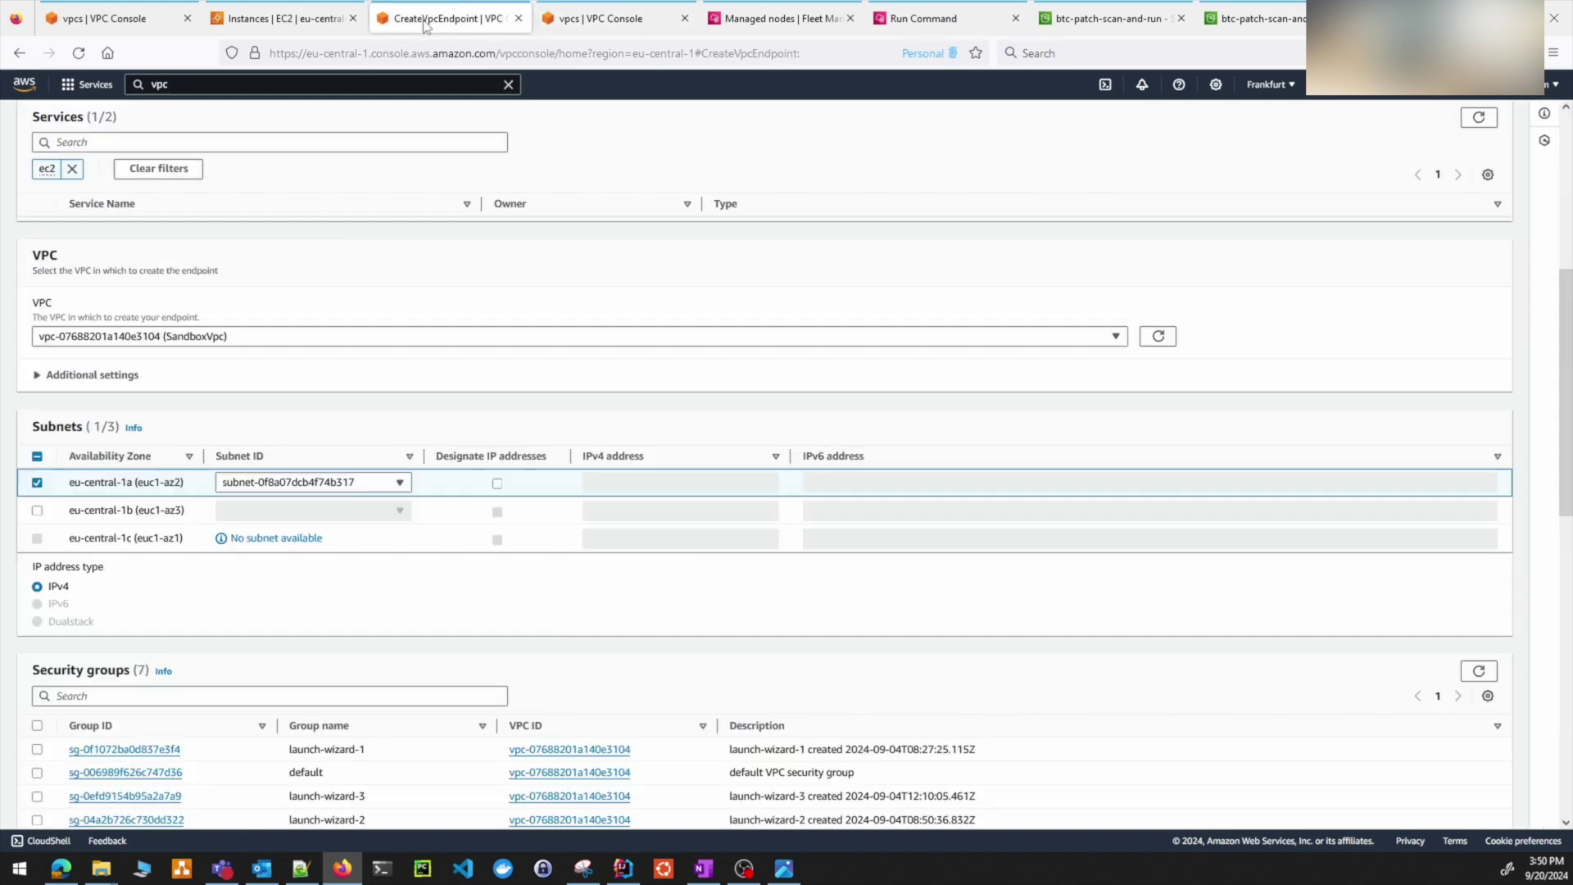
pyautogui.click(317, 487)
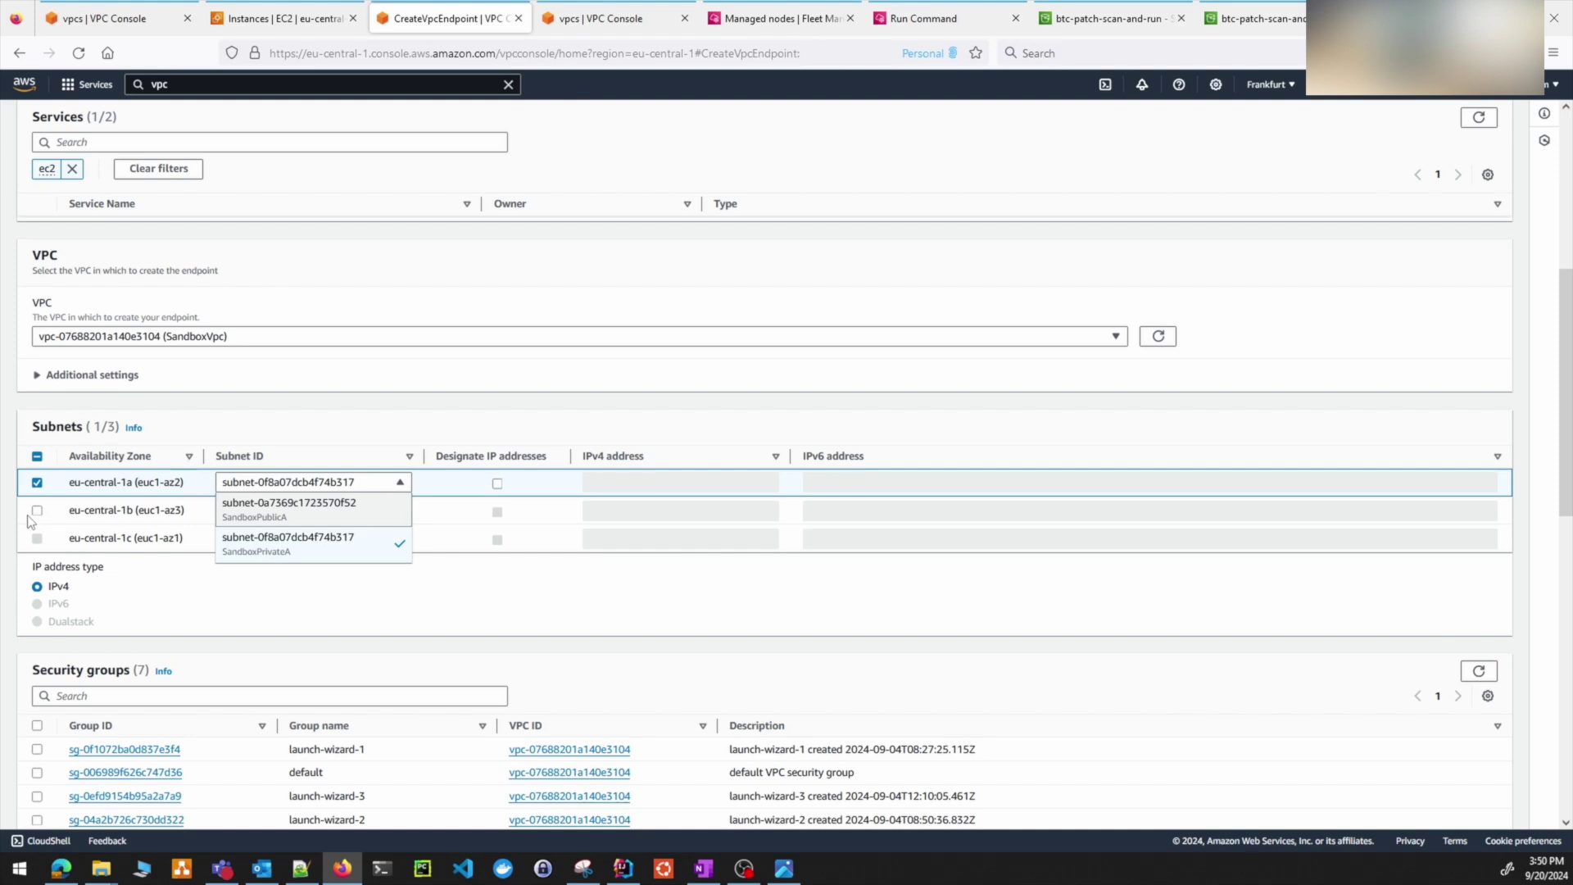
pyautogui.click(37, 483)
pyautogui.click(36, 511)
pyautogui.click(281, 510)
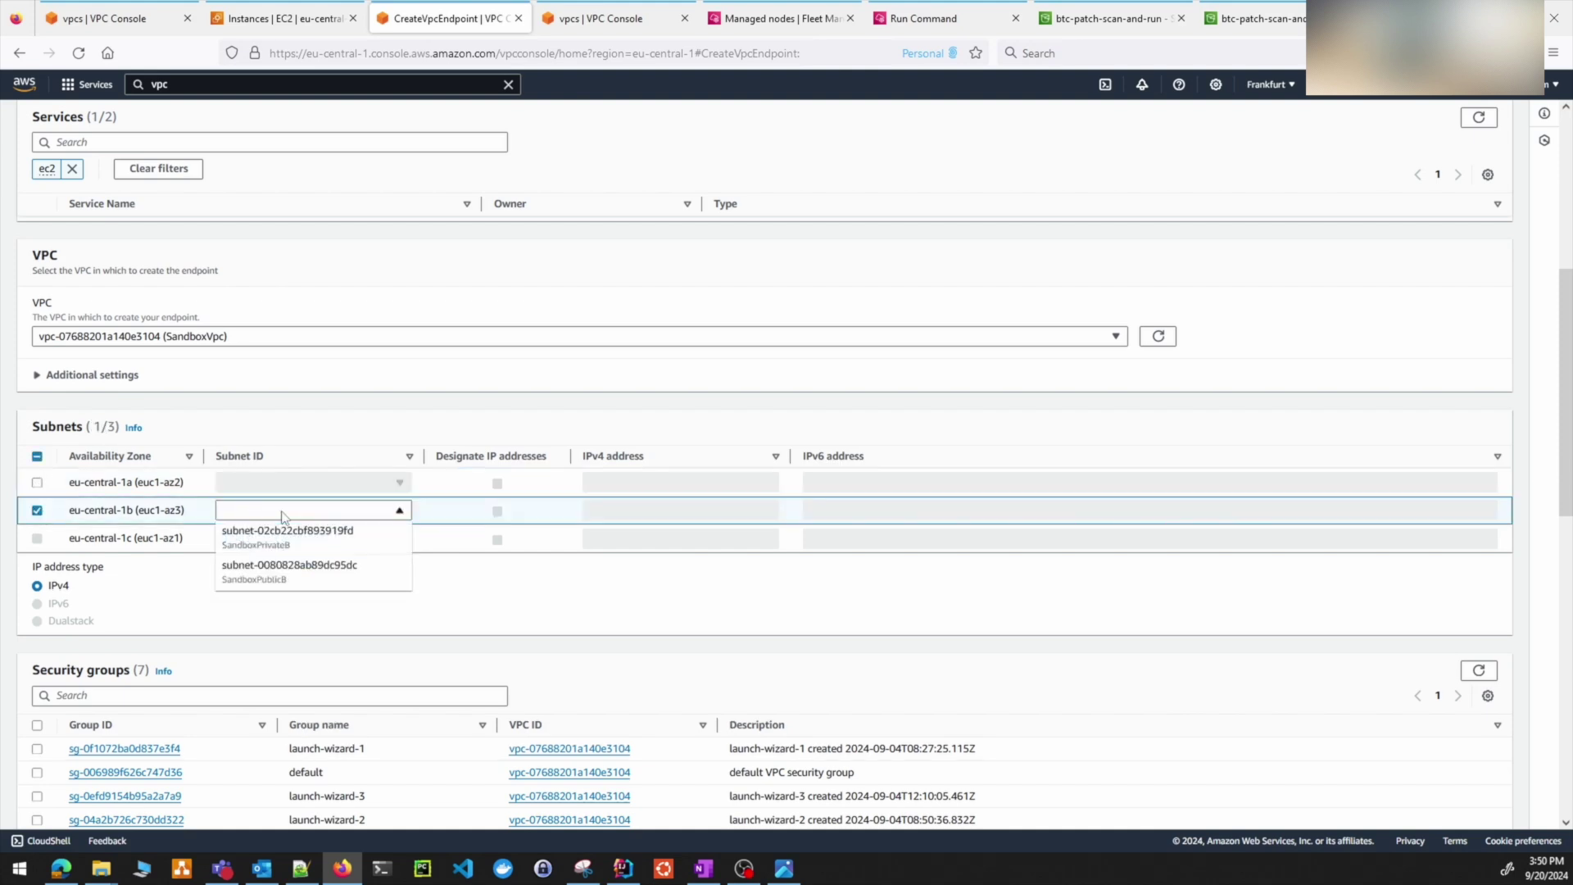
pyautogui.click(326, 541)
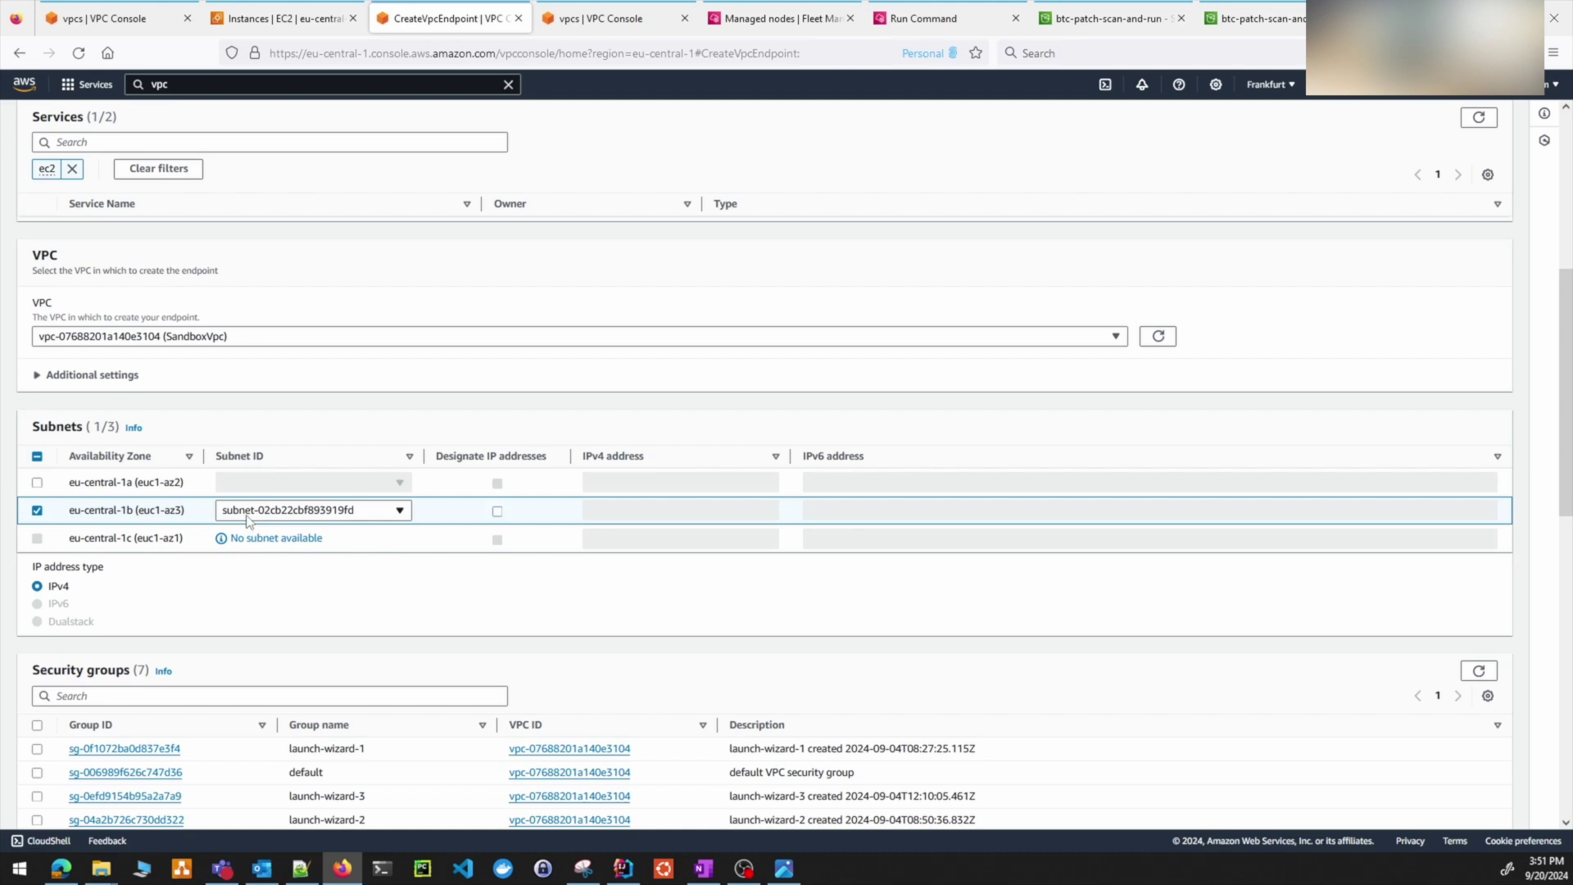
pyautogui.click(341, 514)
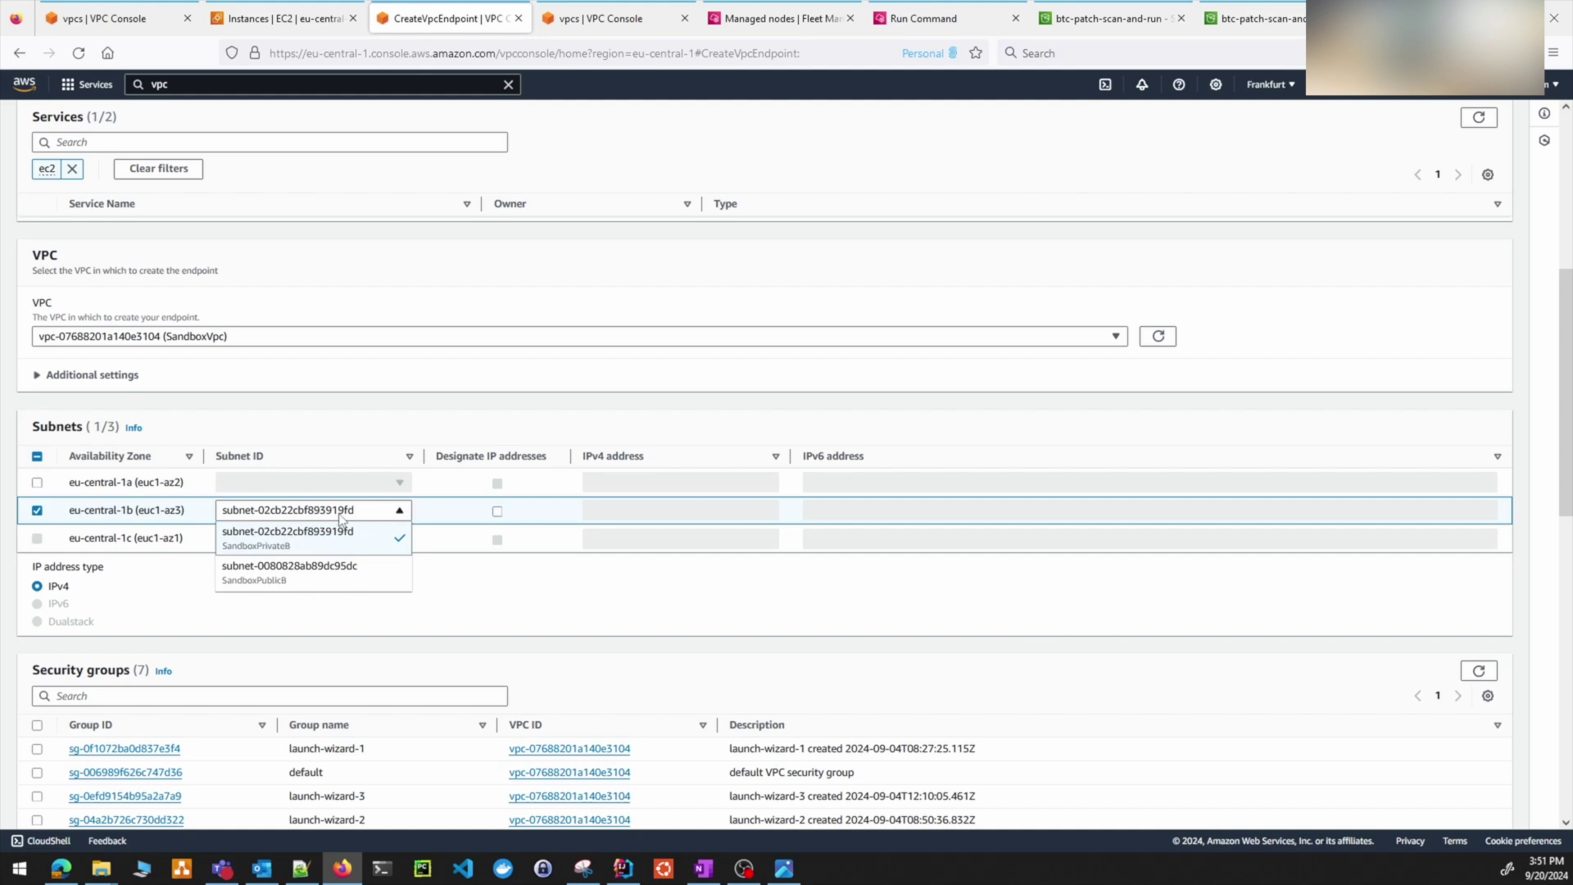
pyautogui.click(274, 577)
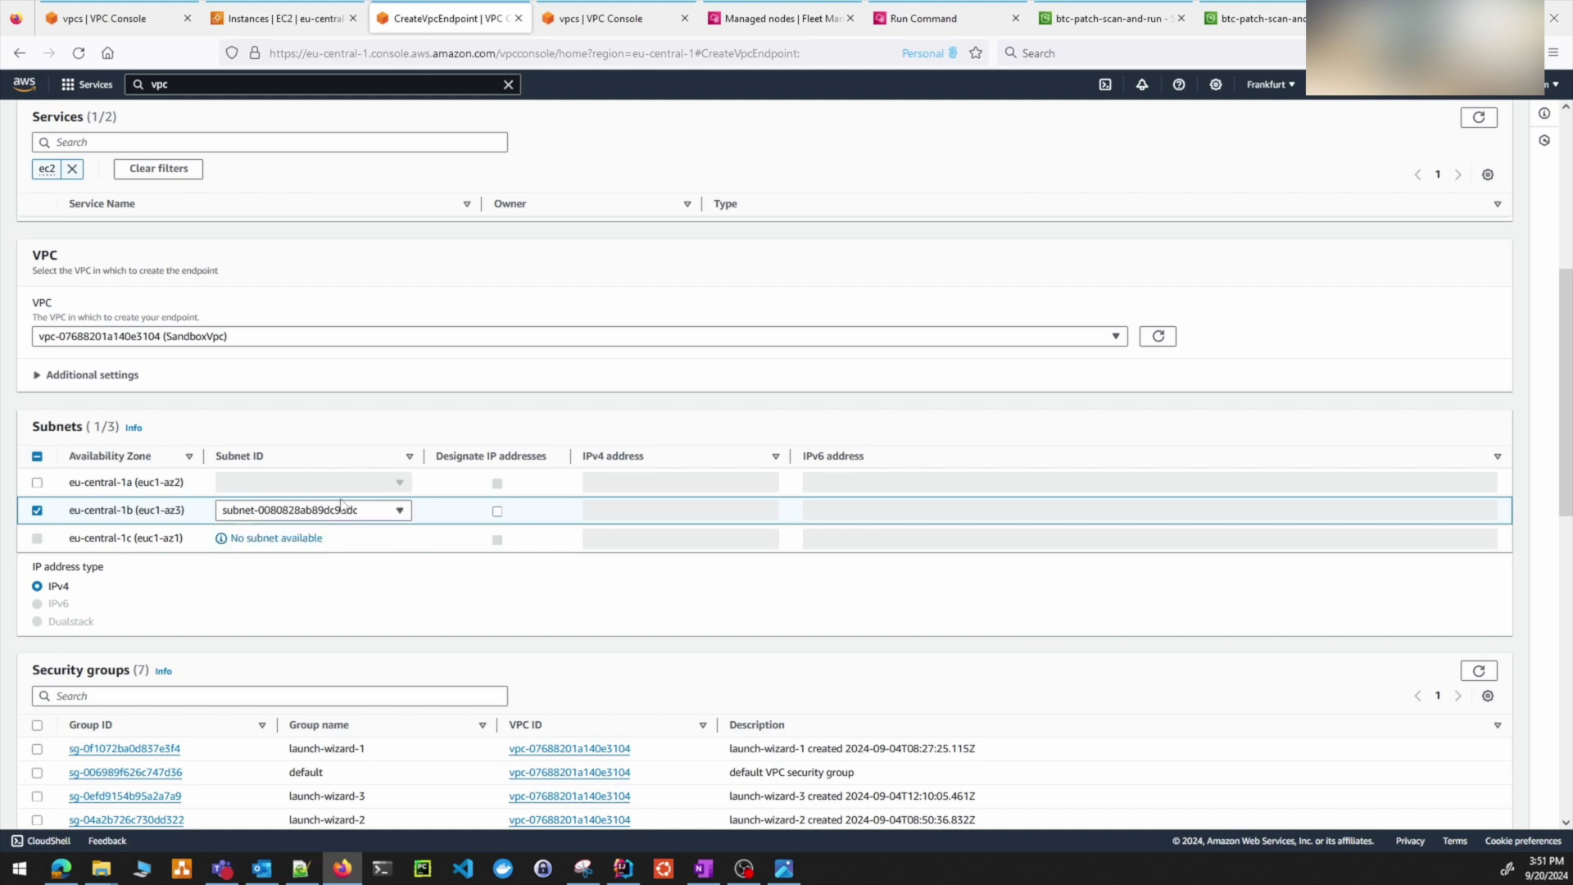
pyautogui.click(341, 506)
pyautogui.click(313, 547)
# - Check the networking details of the Isolated Instance in EC2 for its subnet and availability zone
pyautogui.click(291, 20)
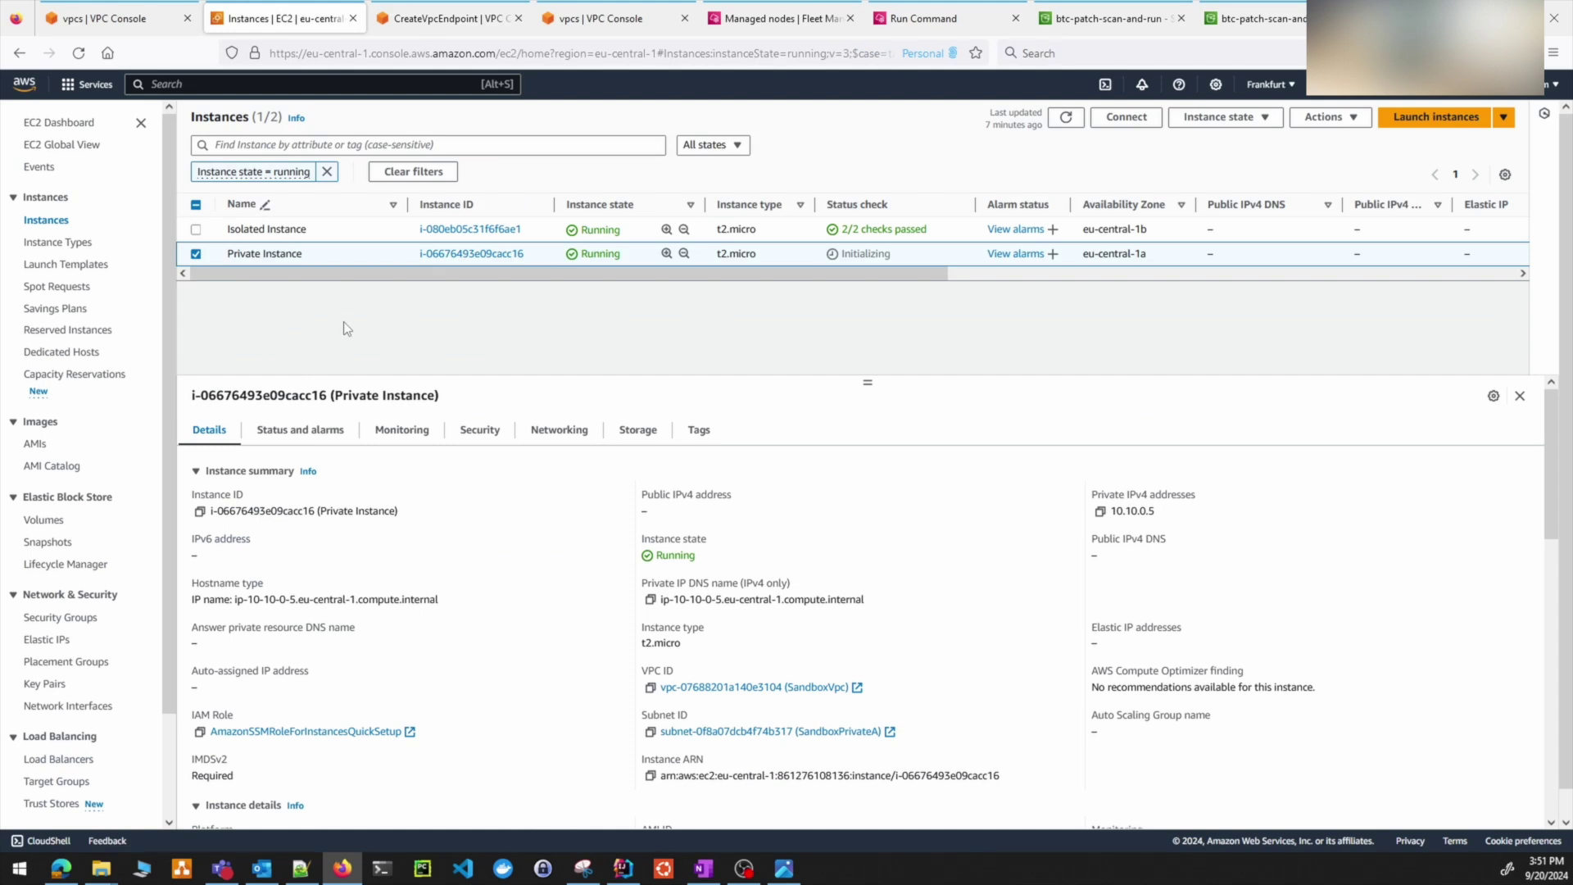
pyautogui.click(196, 229)
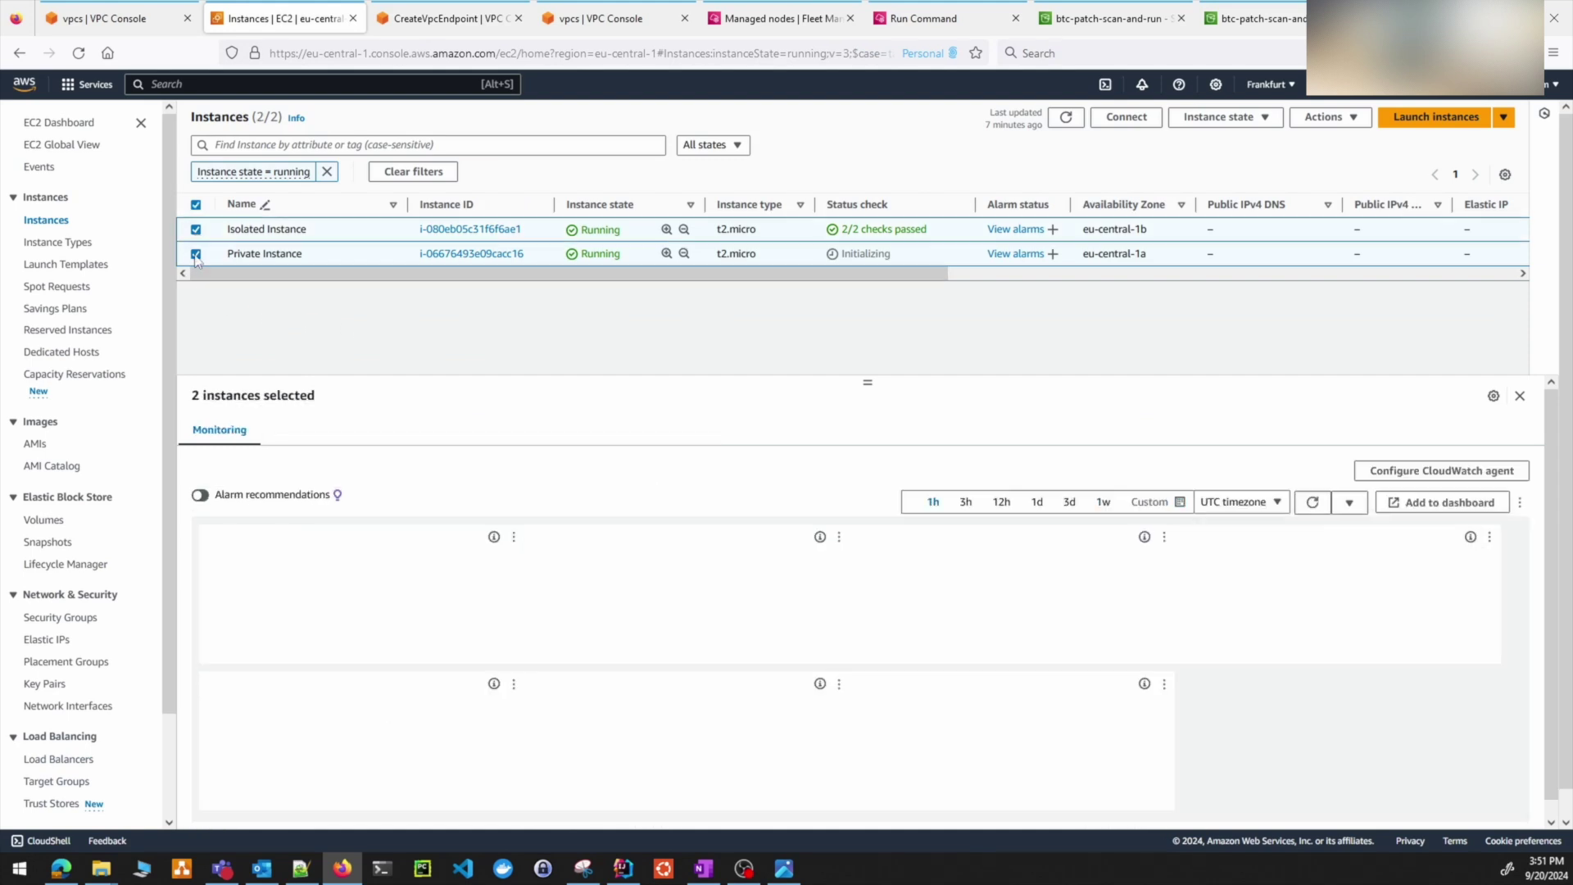
pyautogui.click(251, 231)
pyautogui.click(561, 434)
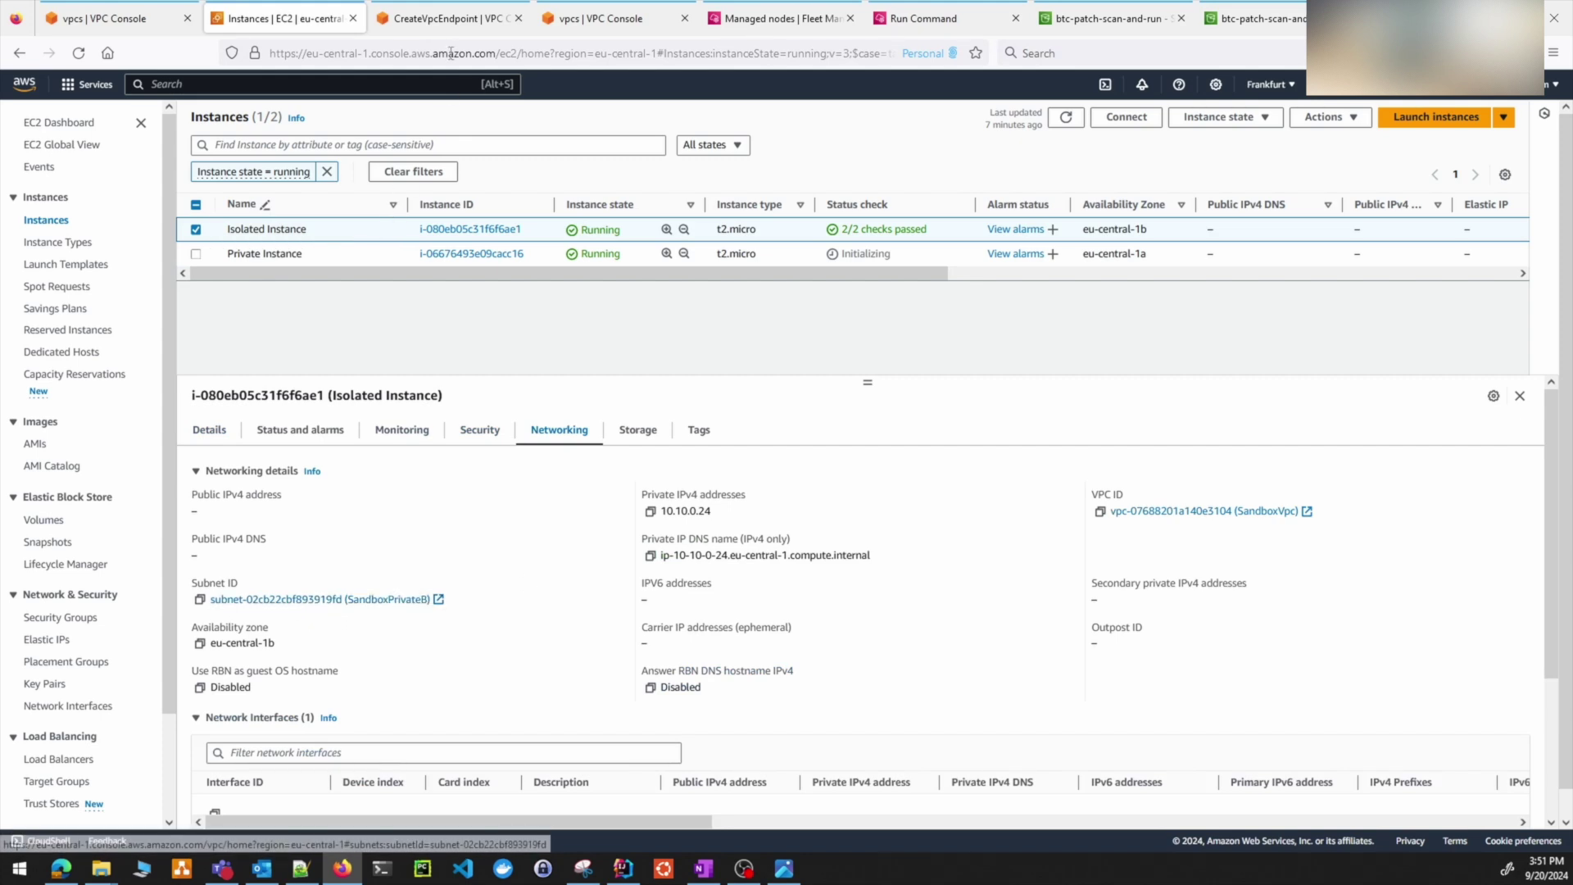
# - Assign the launch-wizard-6 security group to the ec2 endpoint and create the endpoint
pyautogui.click(450, 28)
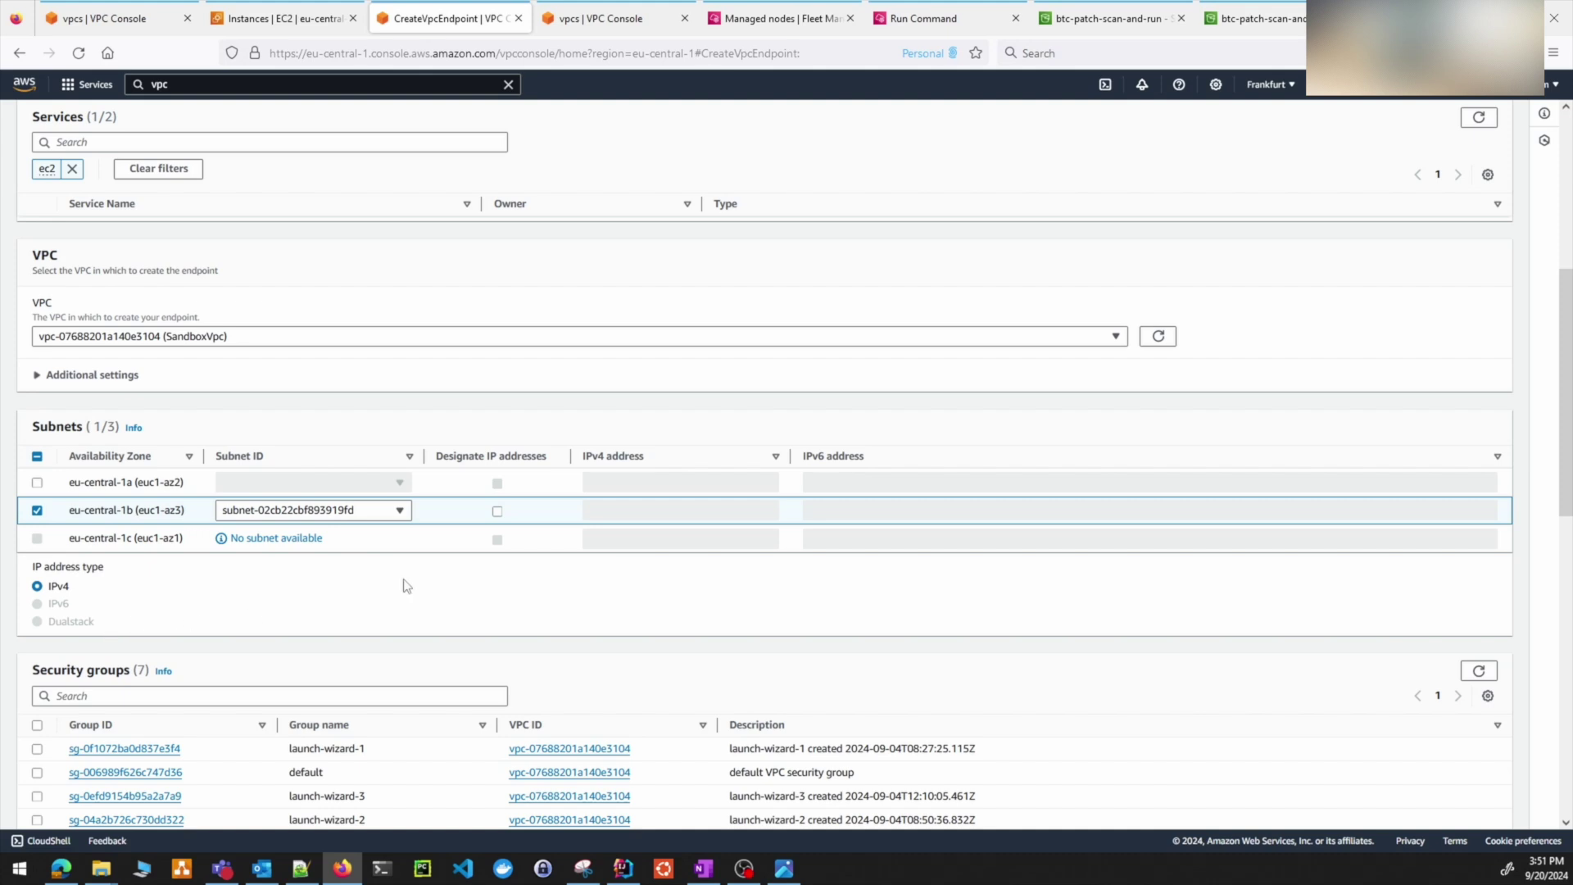
pyautogui.scroll(-4, 338, 595)
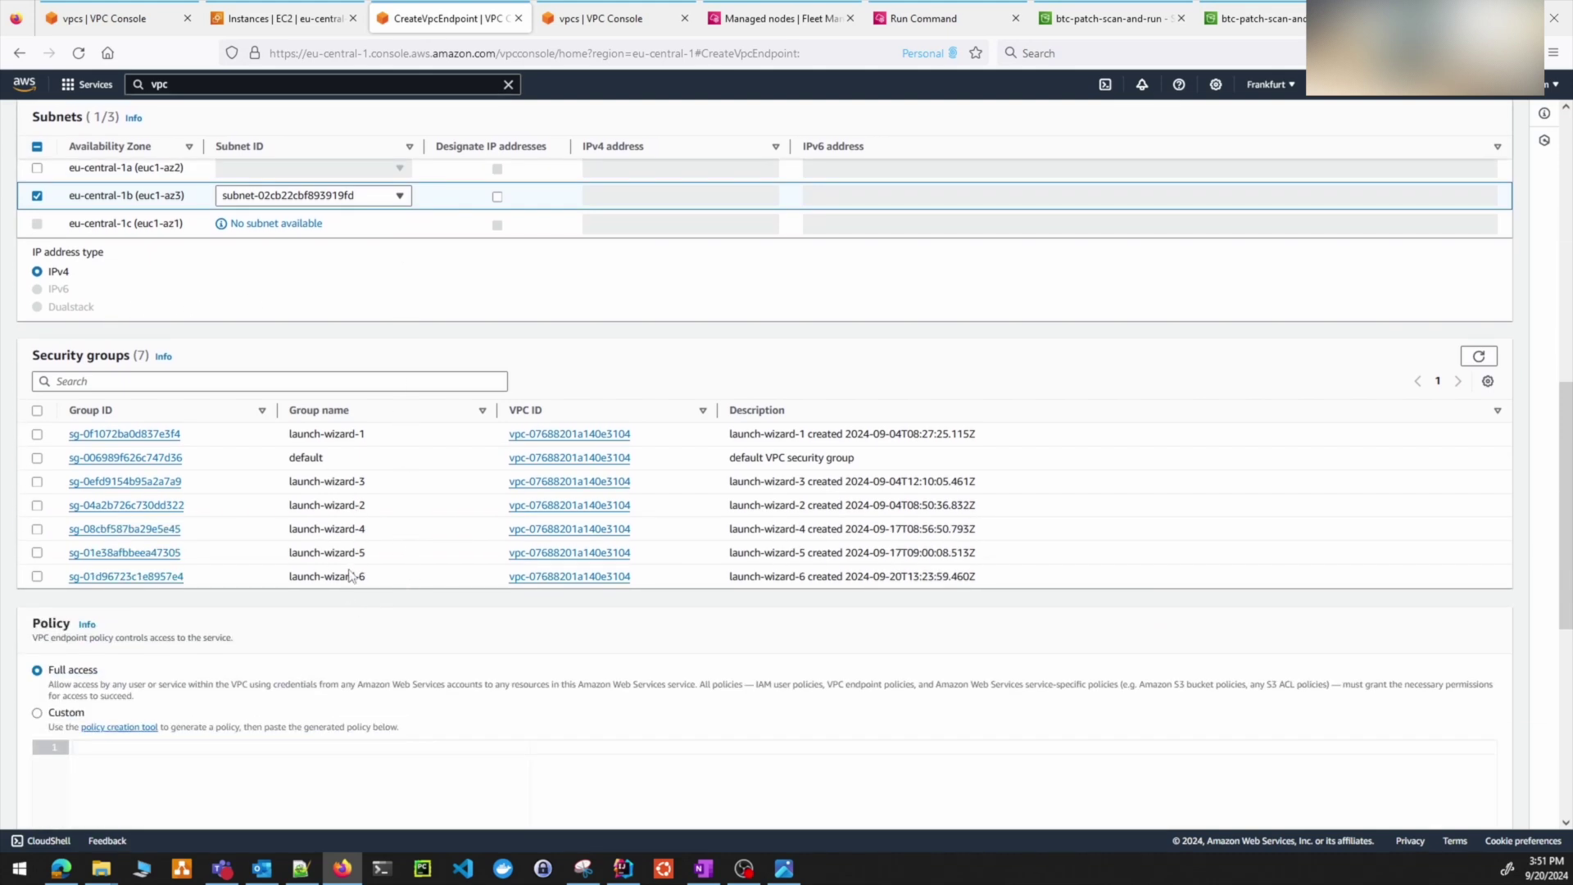
pyautogui.click(37, 577)
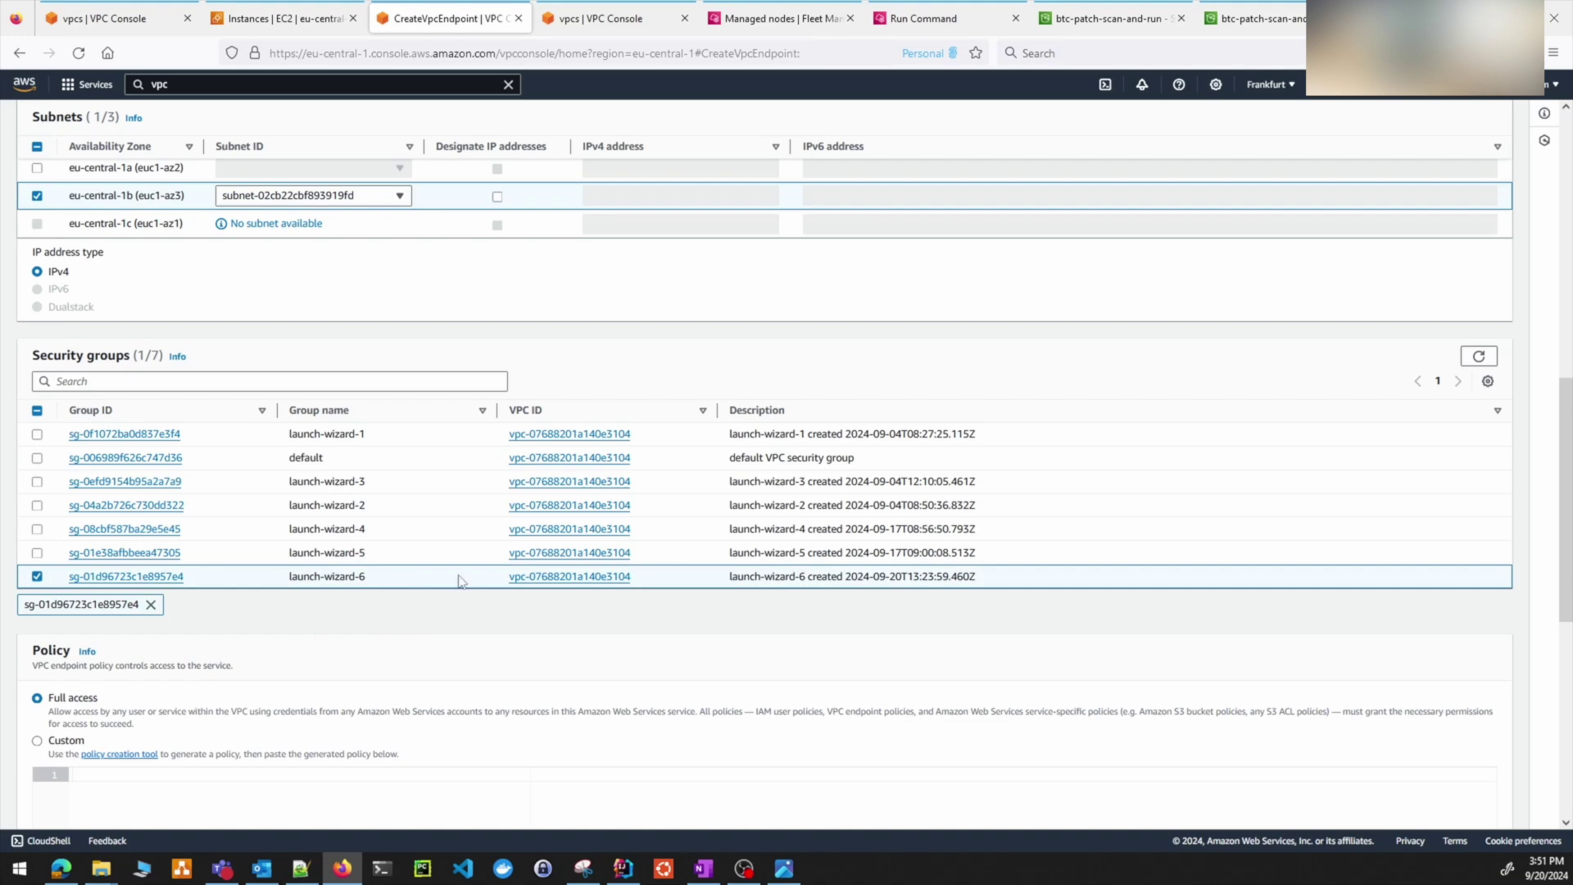
pyautogui.scroll(-3, 469, 617)
pyautogui.scroll(12, 474, 615)
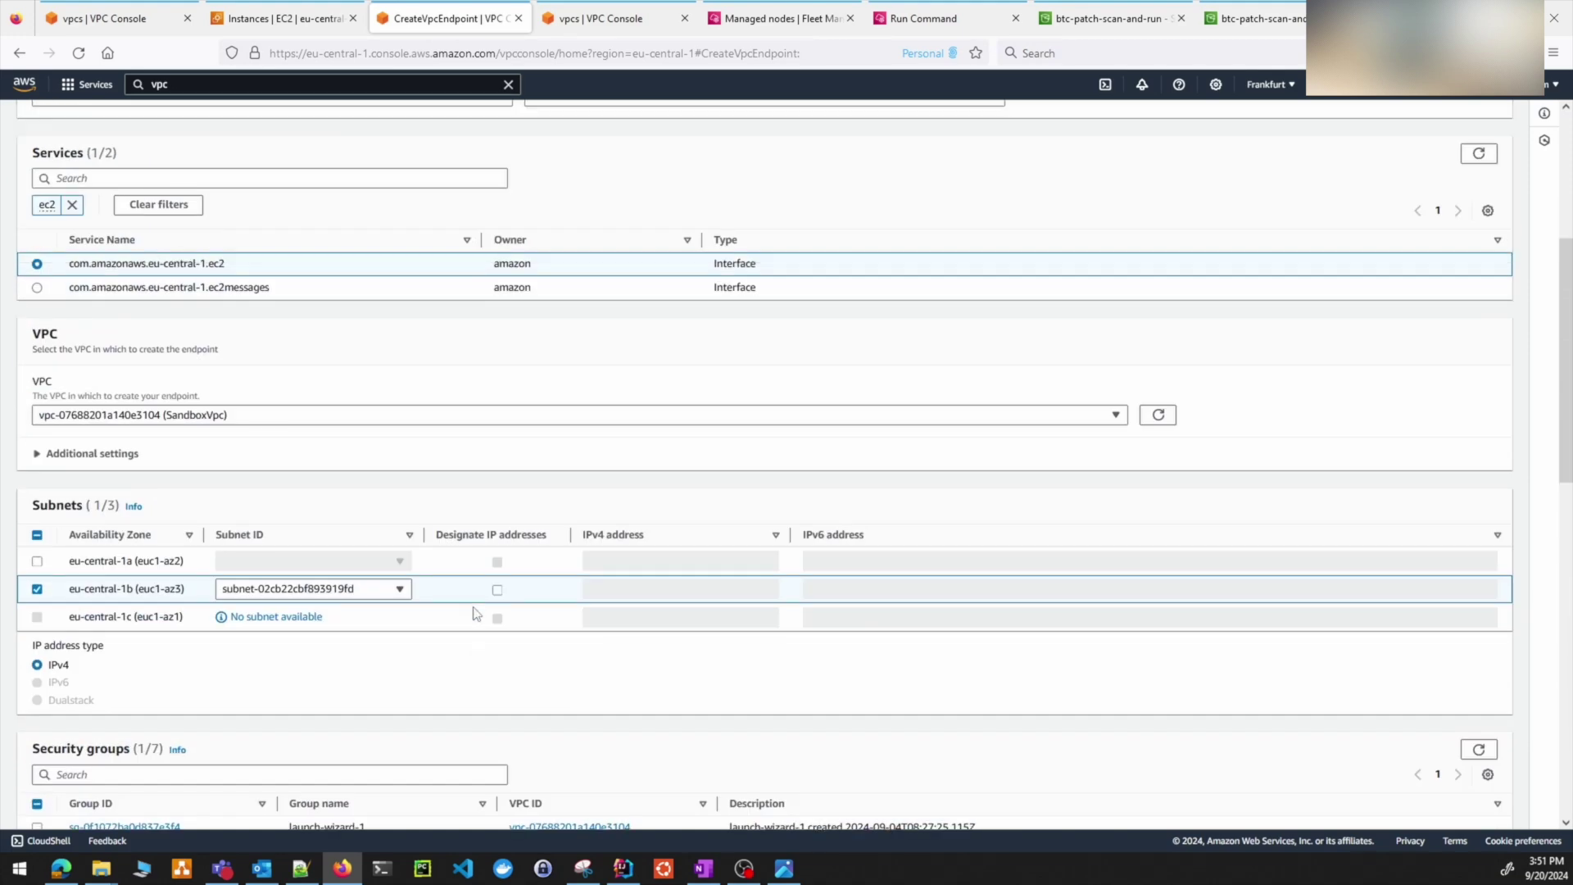
pyautogui.scroll(-5, 475, 615)
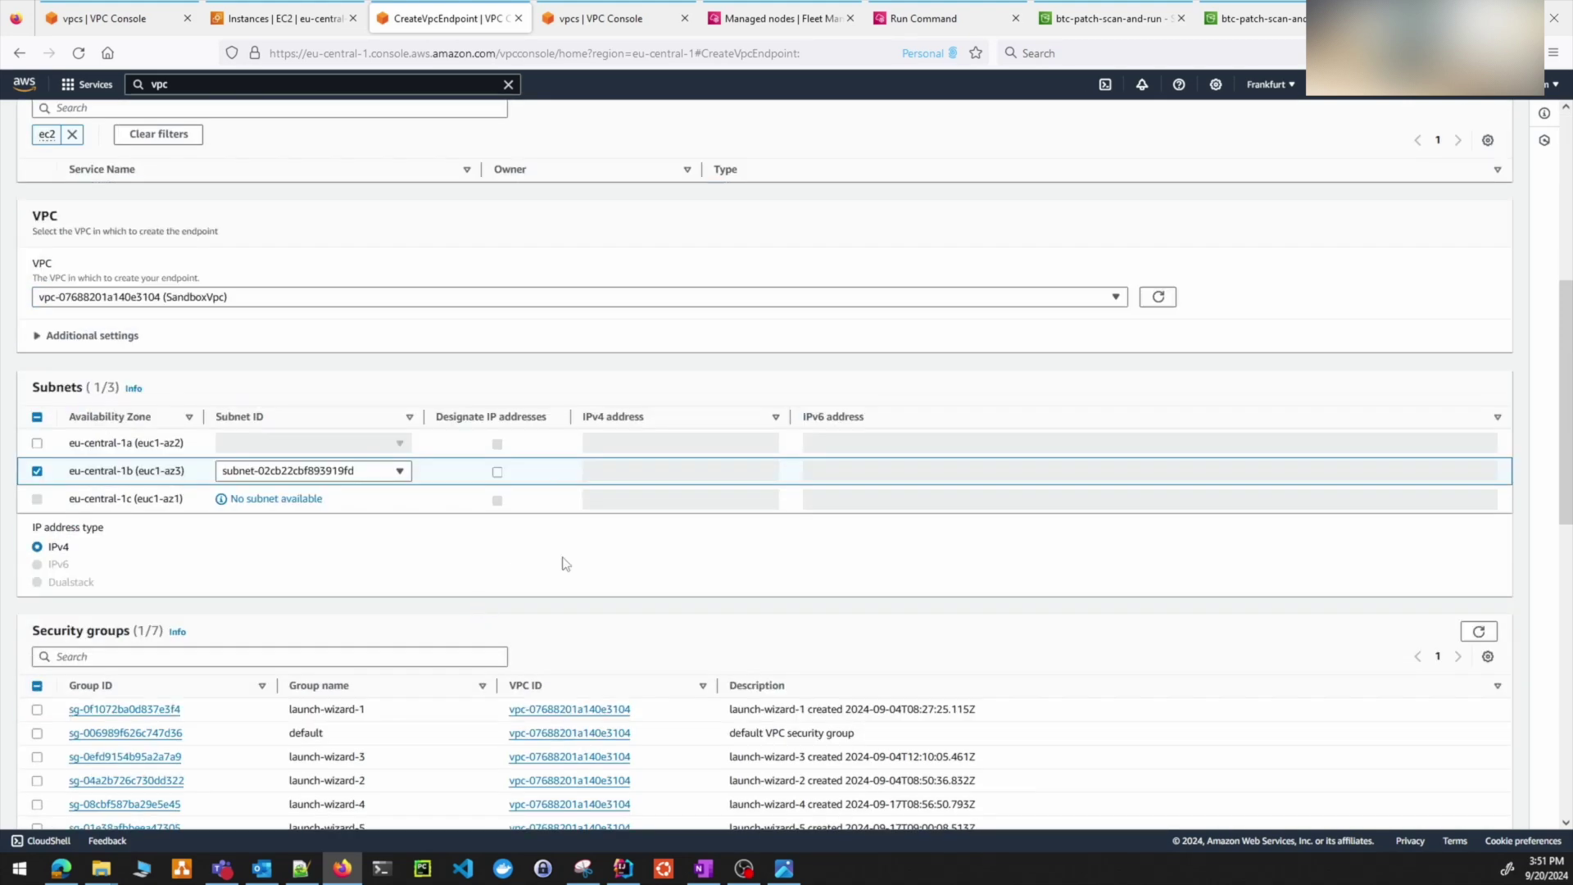
pyautogui.scroll(-8, 958, 619)
pyautogui.click(1455, 806)
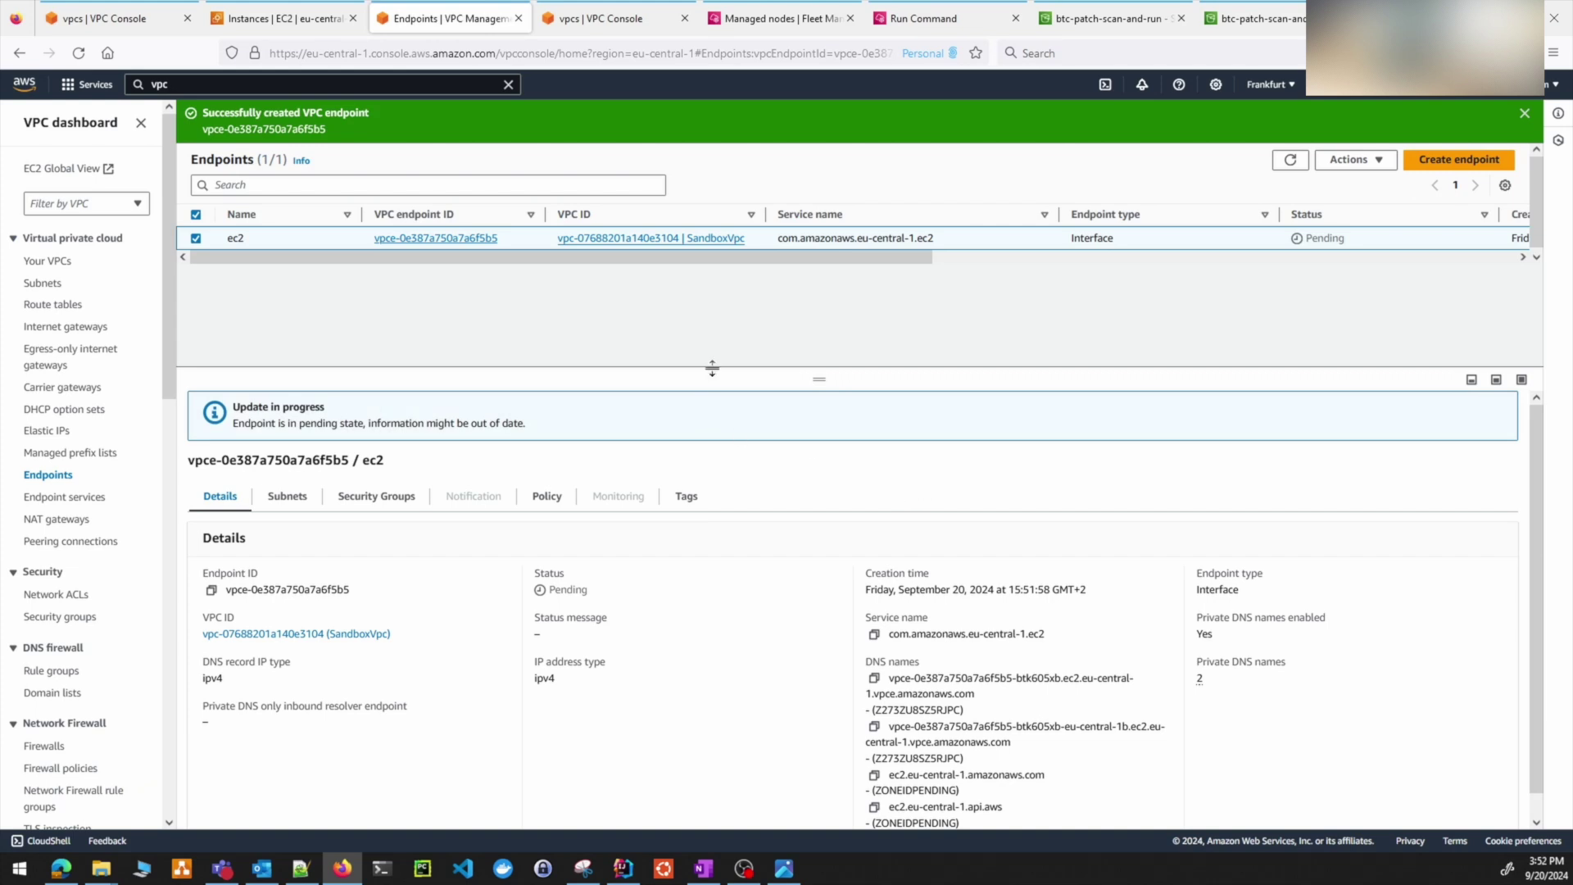
pyautogui.click(1525, 114)
# - Start creating another VPC endpoint with the name tag ec2-messages
pyautogui.click(1455, 118)
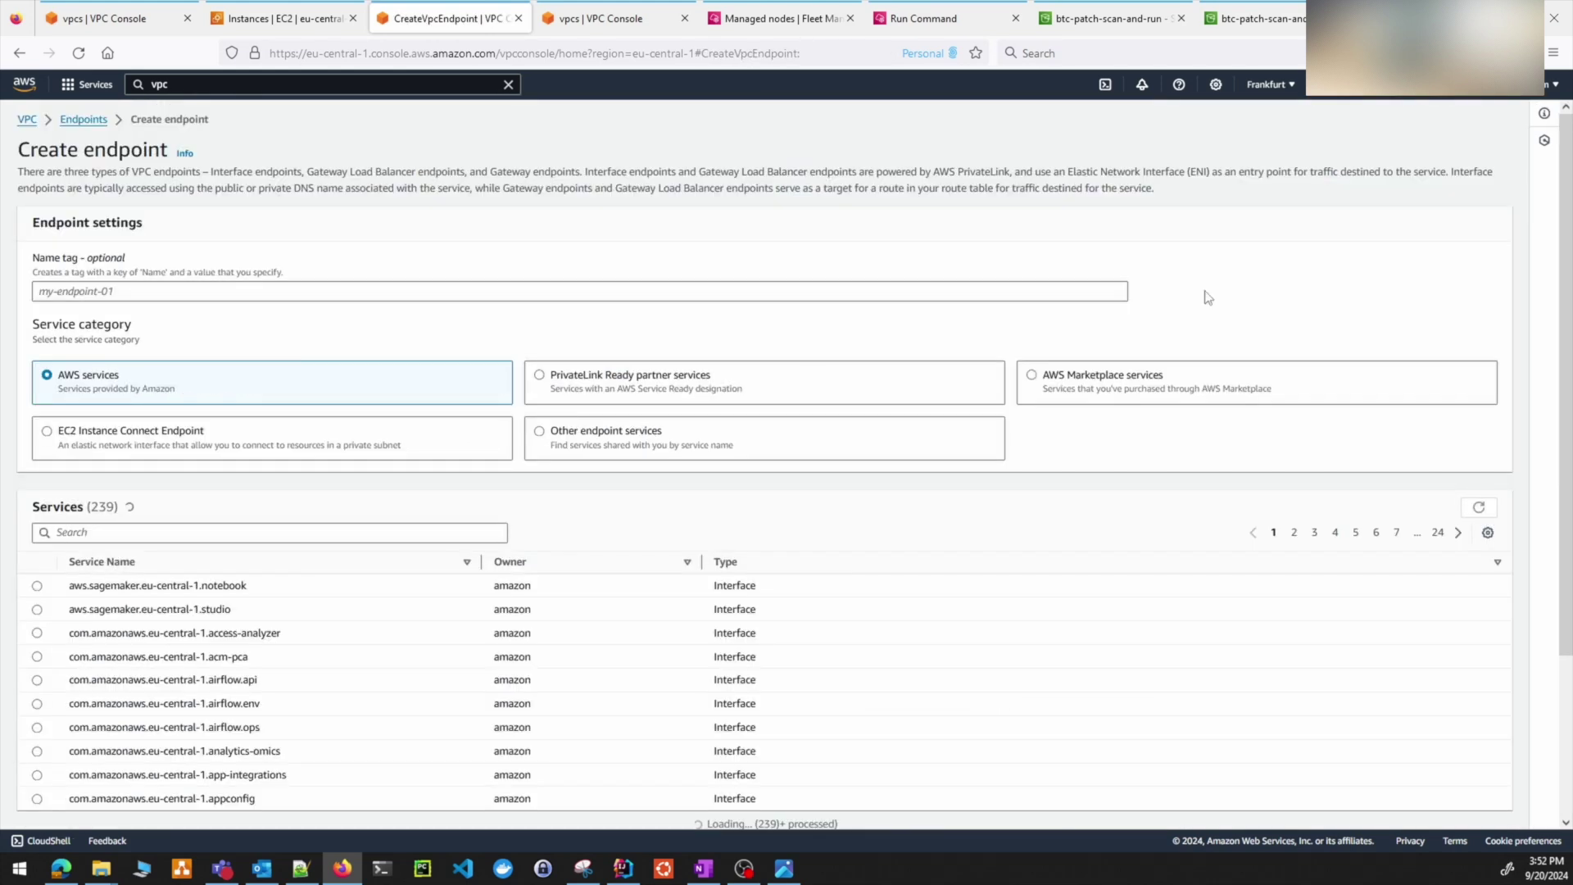
pyautogui.click(386, 294)
pyautogui.write('ec2-message')
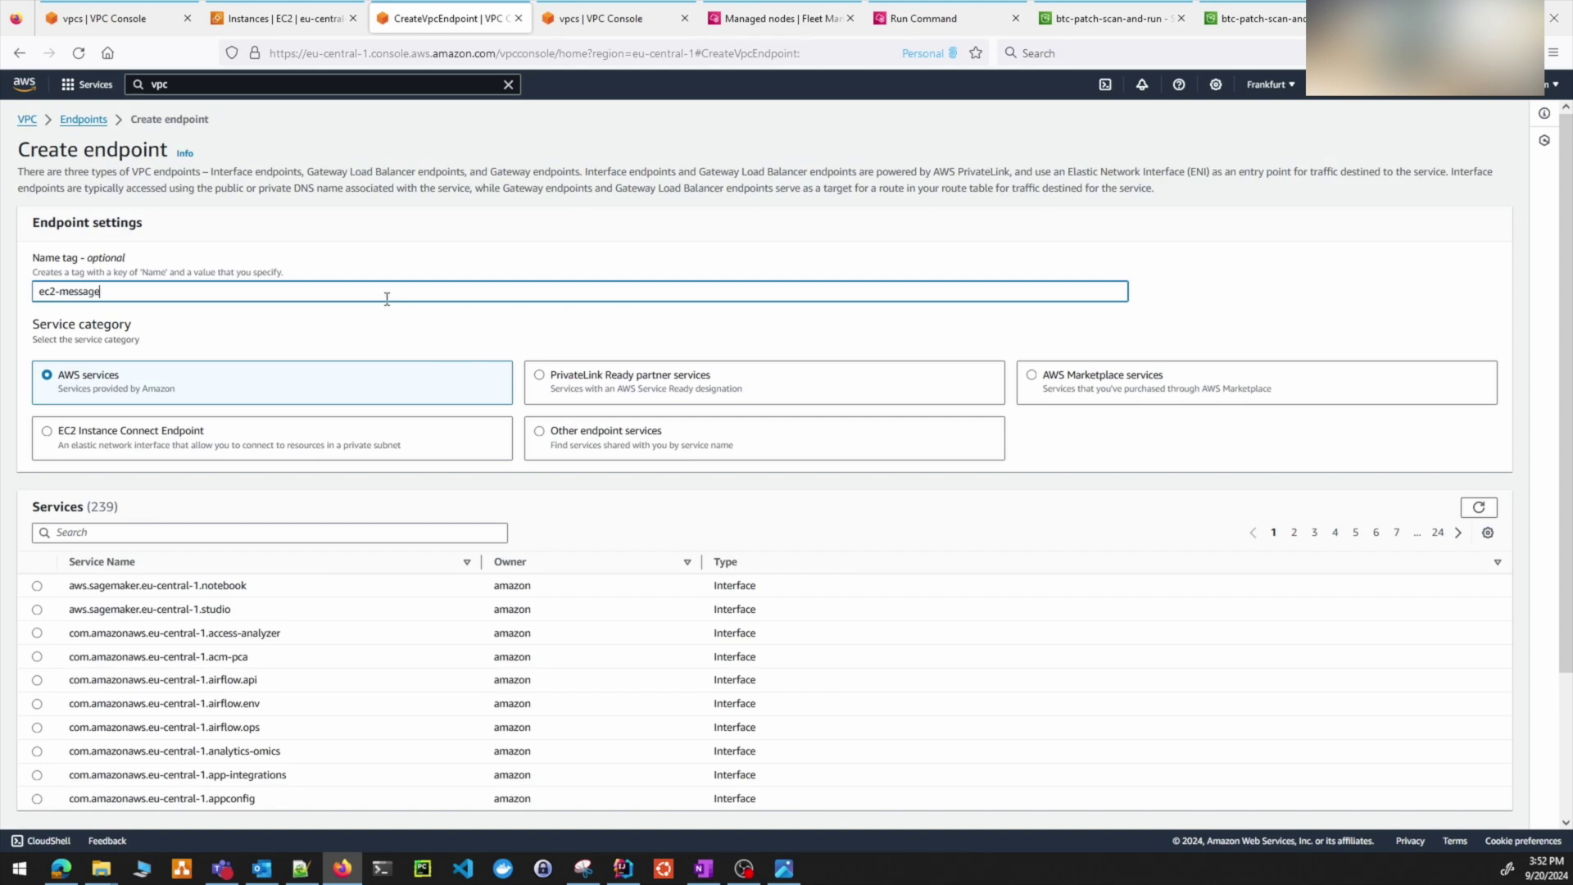
# - Filter the endpoint services by ec2 and select the com.amazonaws.eu-central-1.ec2messages interface service
pyautogui.scroll(-2, 305, 440)
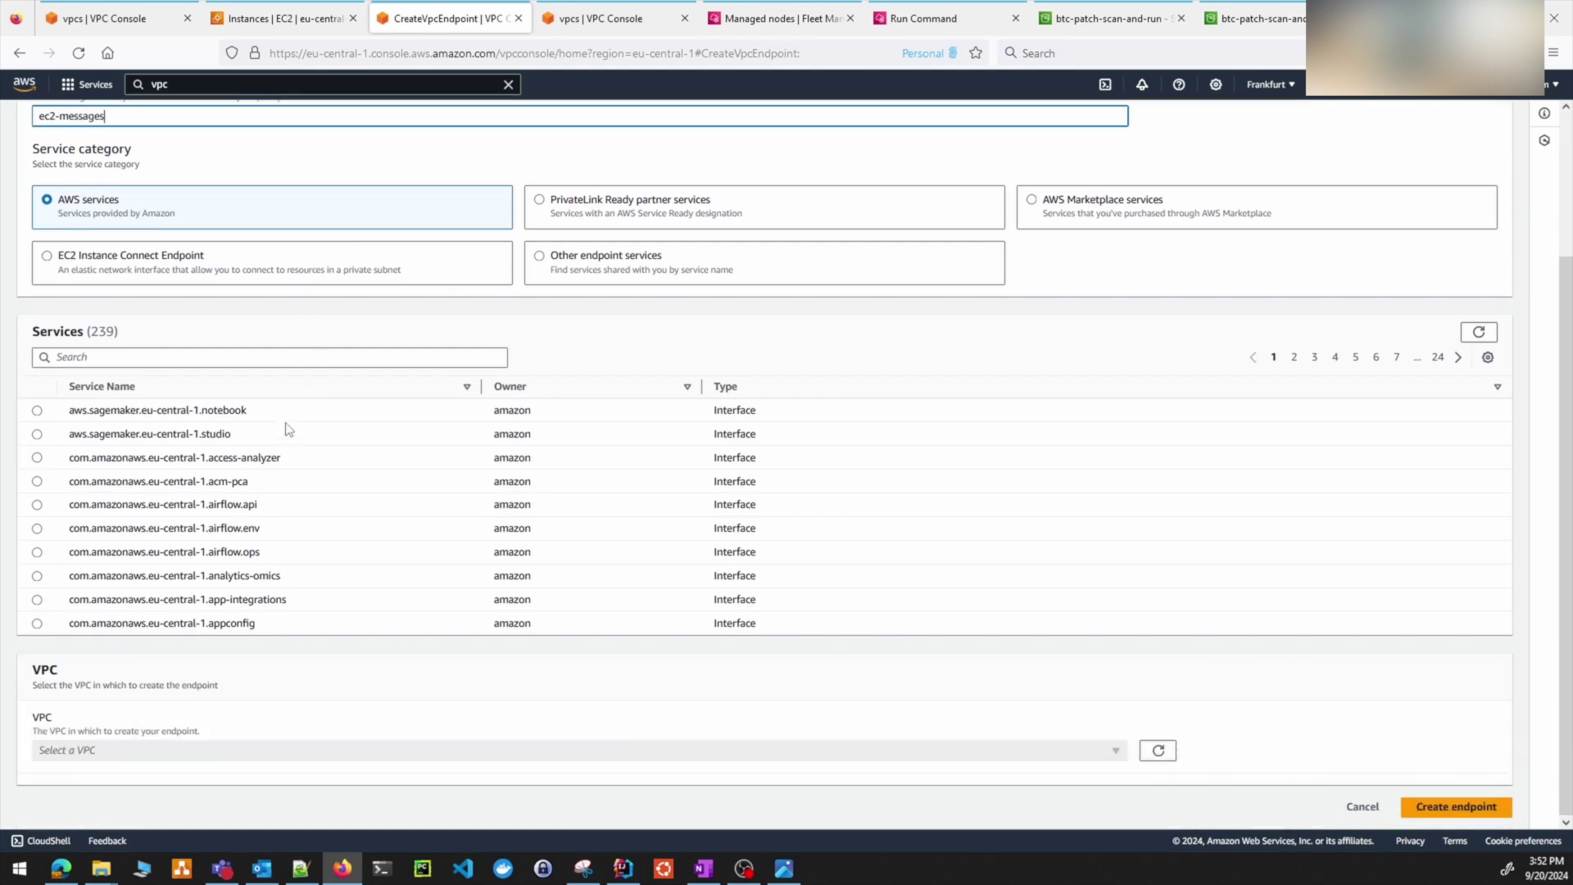
pyautogui.click(304, 355)
pyautogui.write('ec2')
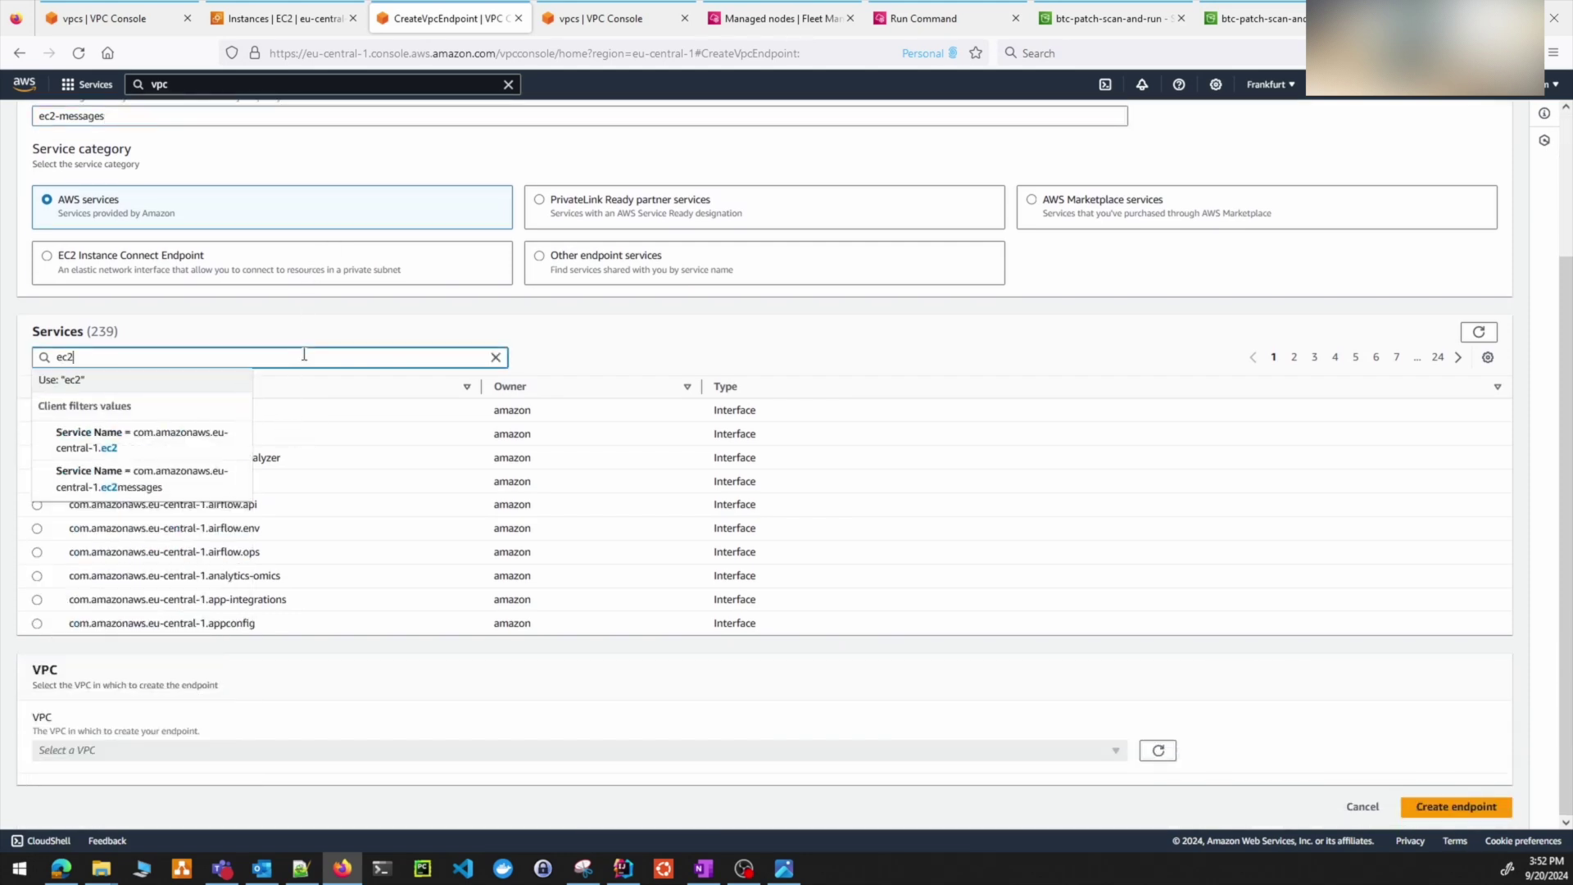
pyautogui.press('Return')
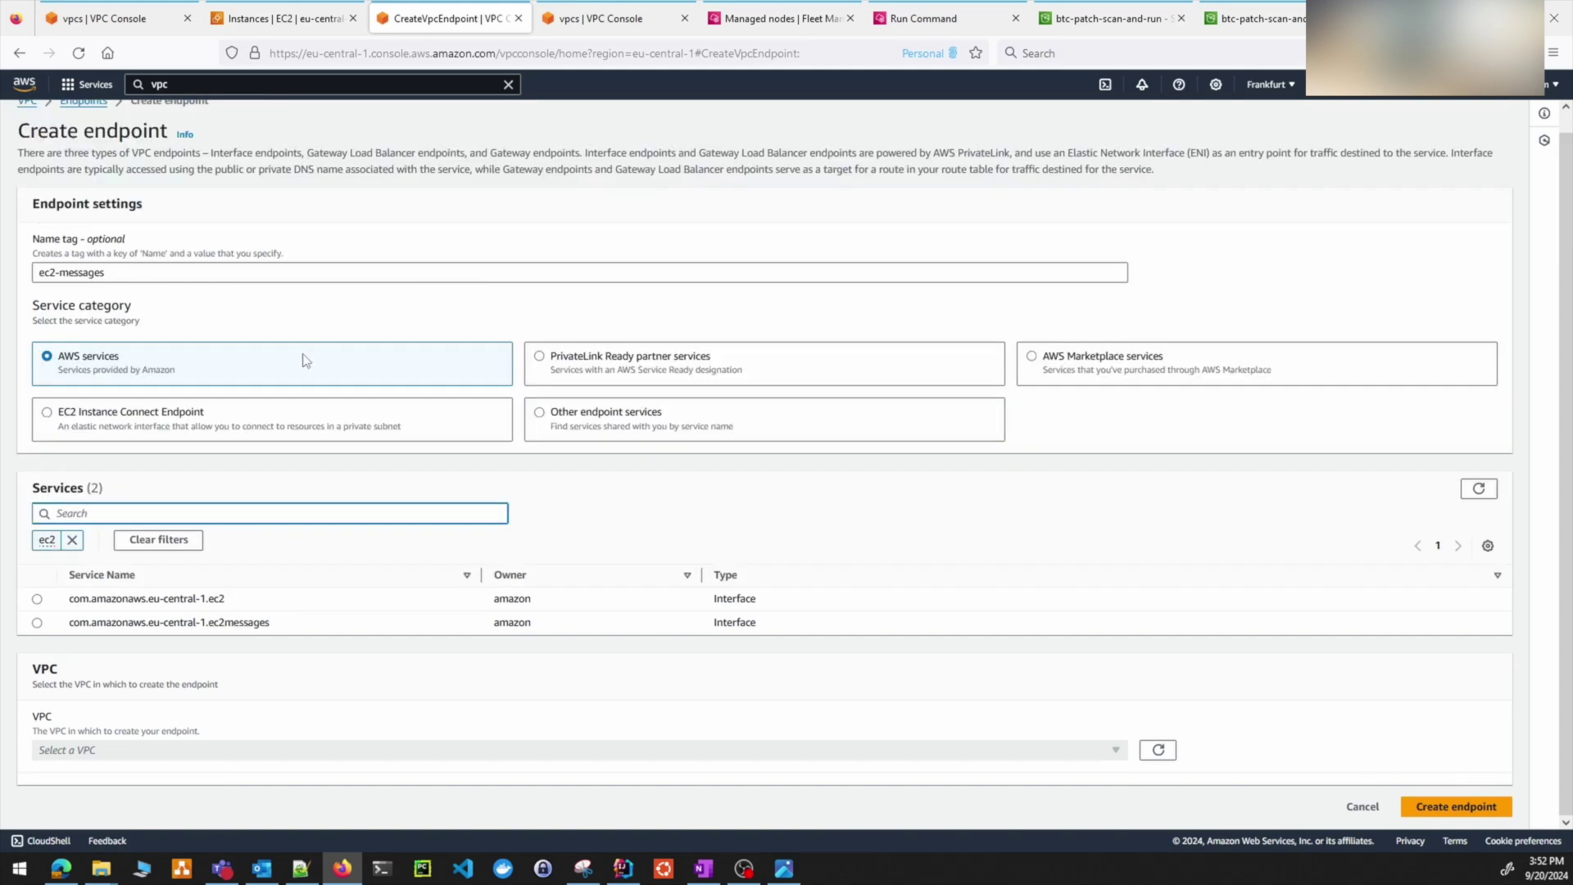
pyautogui.click(37, 623)
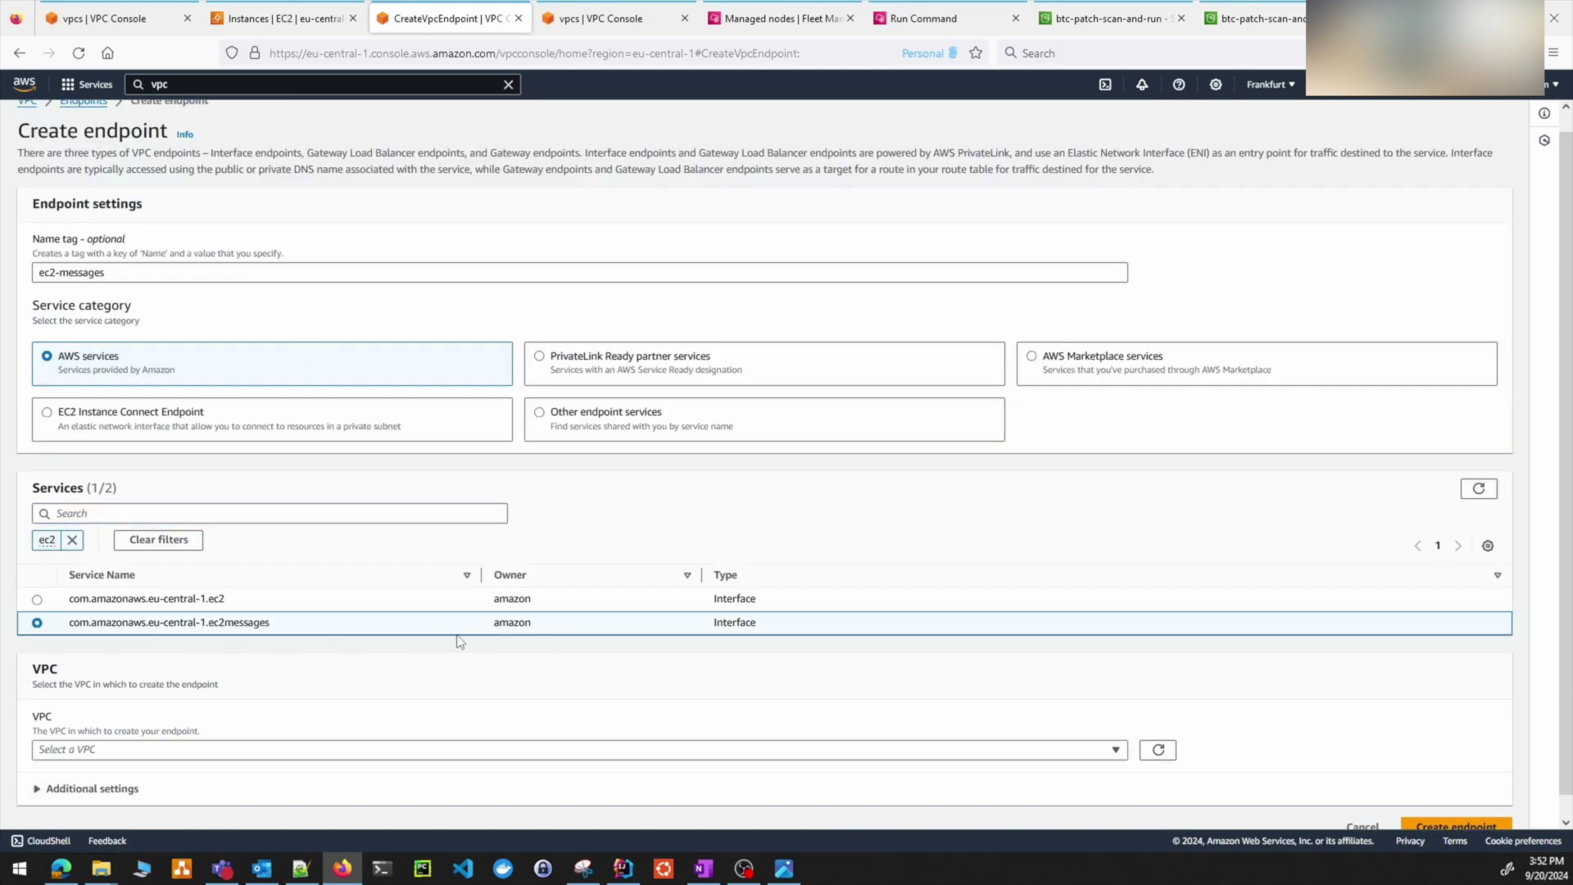
# - Set the endpoint's VPC to SandboxVpc and enable the eu-central-1b zone with the SandboxPrivateB subnet
pyautogui.scroll(-1, 460, 642)
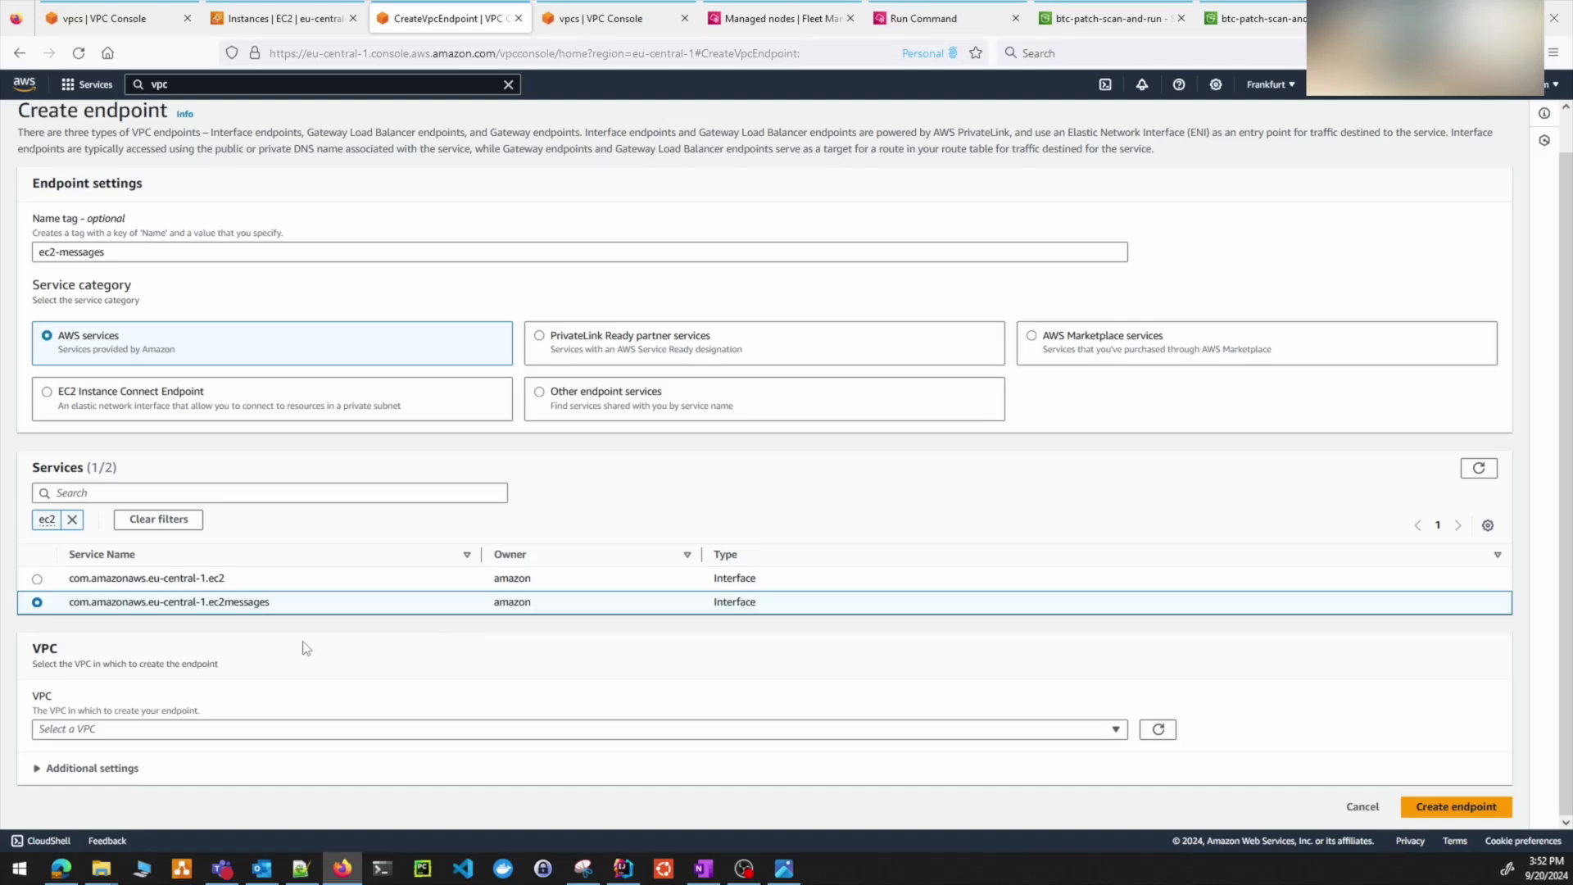
pyautogui.click(275, 734)
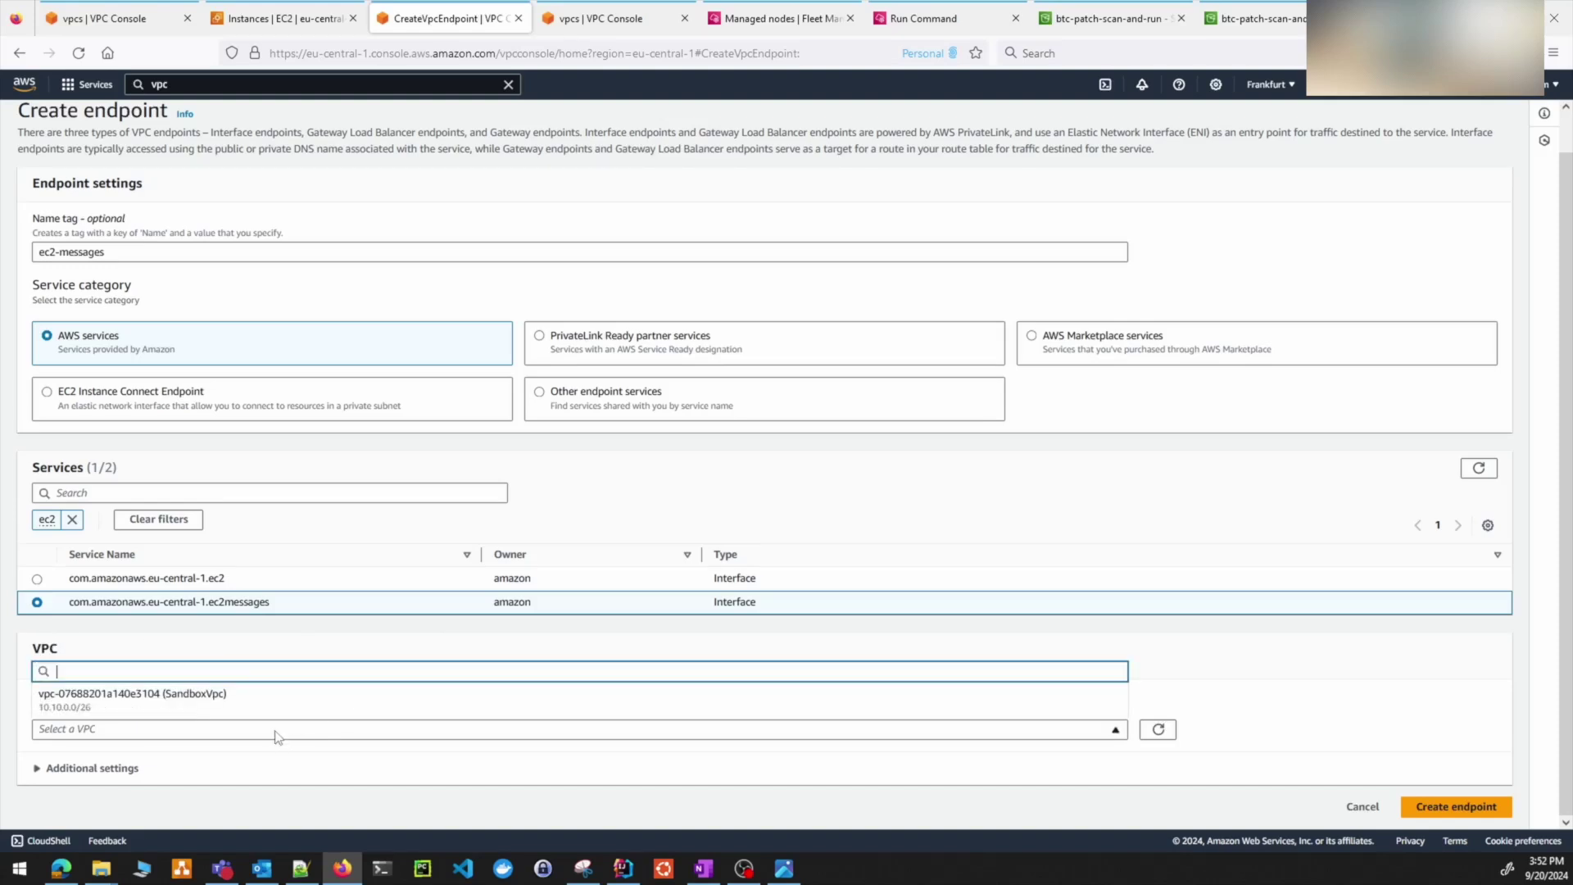
pyautogui.click(211, 699)
pyautogui.scroll(-5, 492, 611)
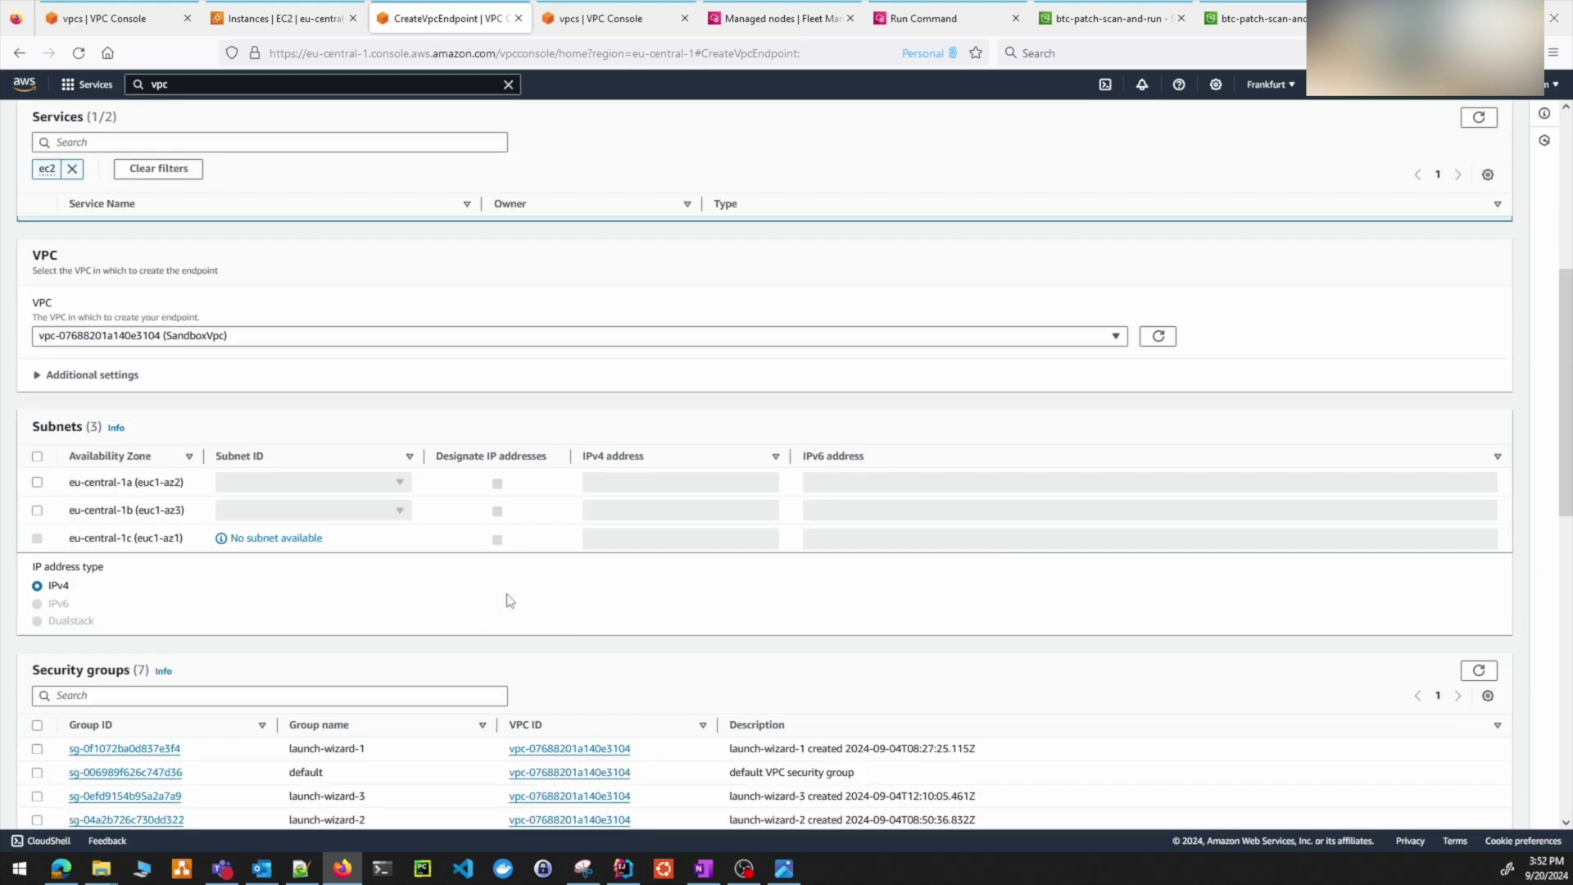
pyautogui.click(50, 512)
pyautogui.click(278, 510)
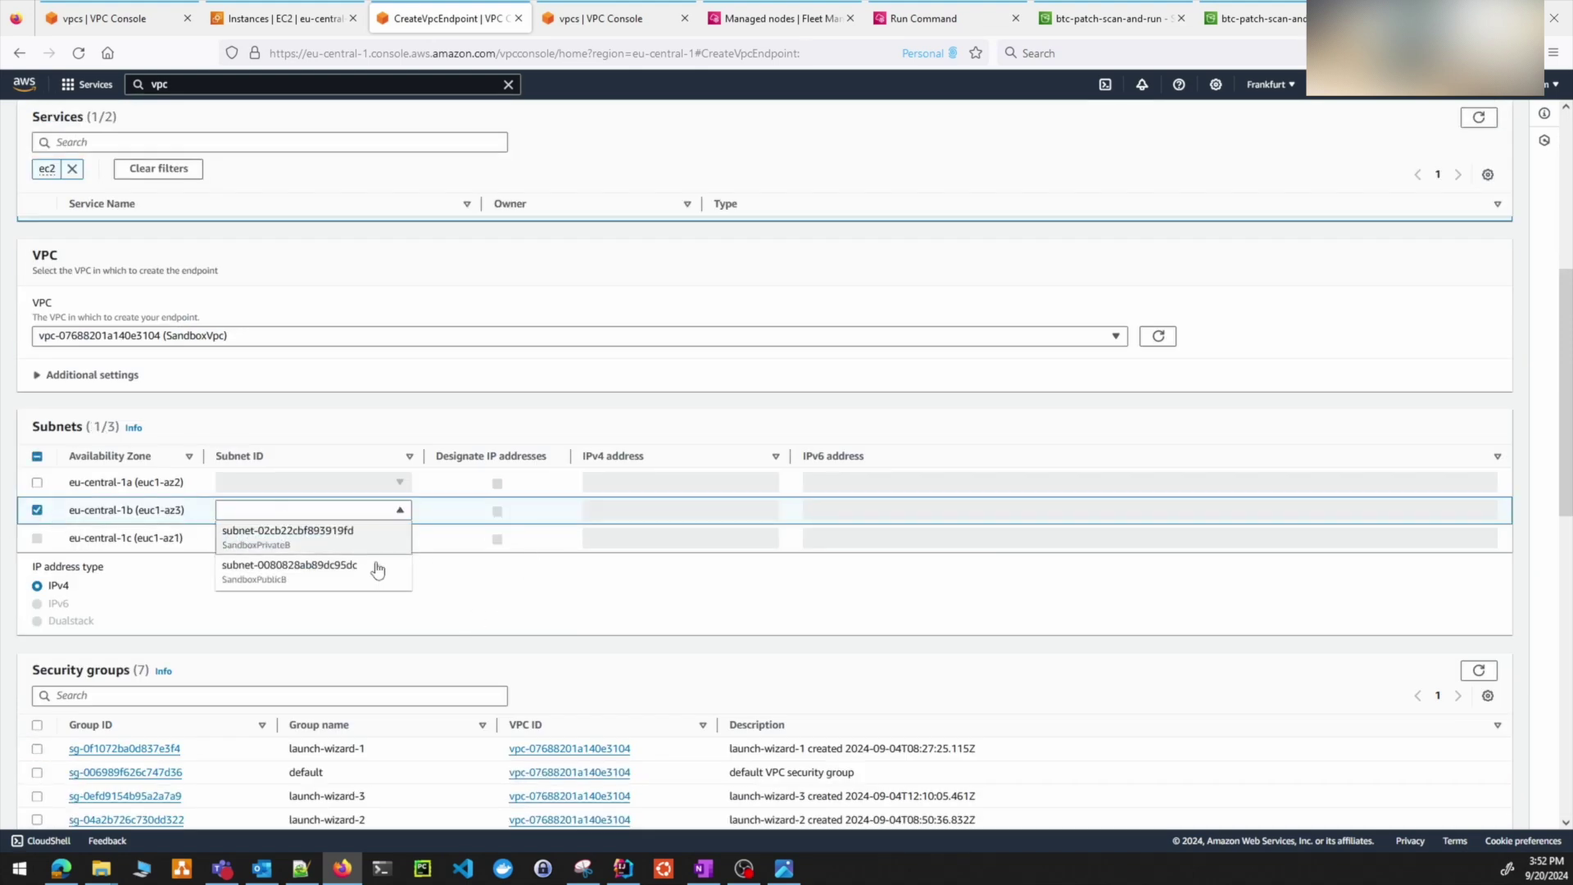
pyautogui.click(296, 547)
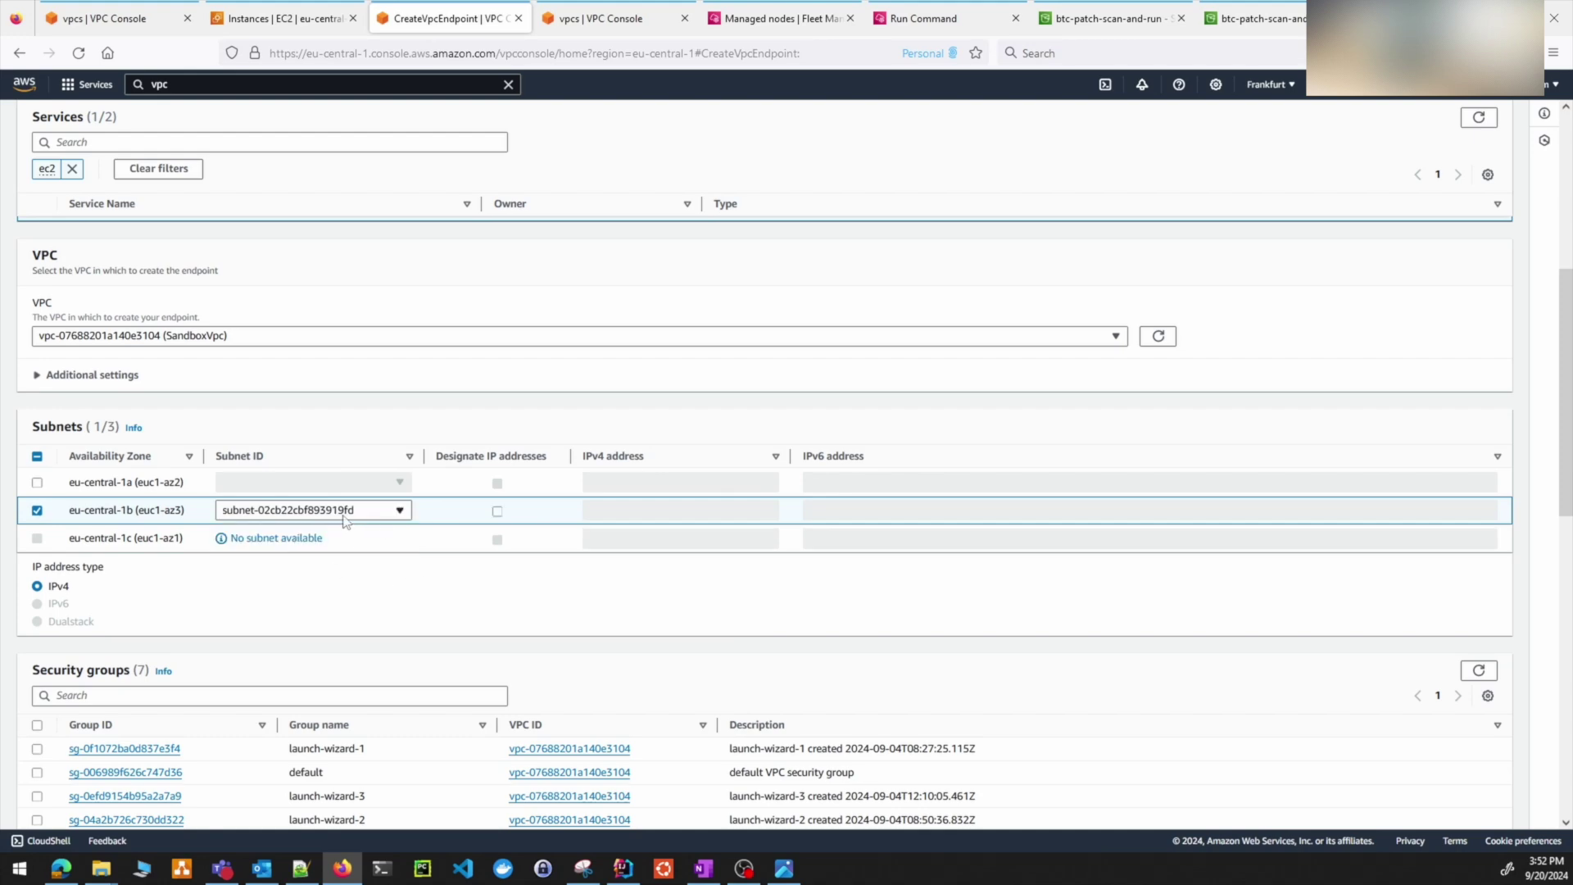
# - Check the Isolated Instance's subnet, assign the launch-wizard-6 security group to the ec2-messages endpoint, and create it
pyautogui.click(273, 24)
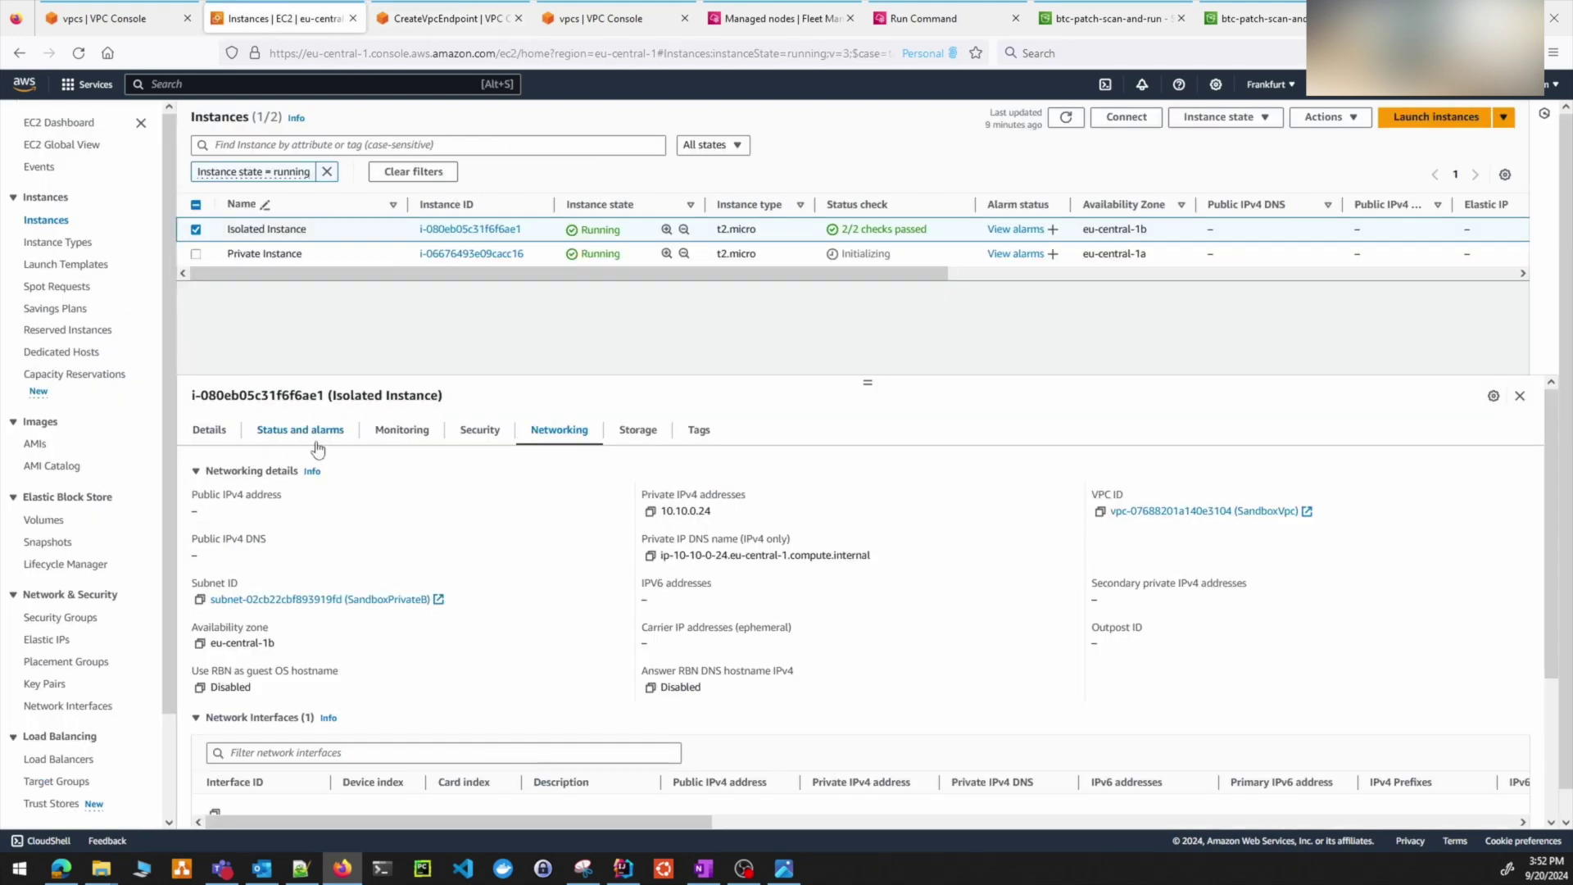
pyautogui.click(442, 25)
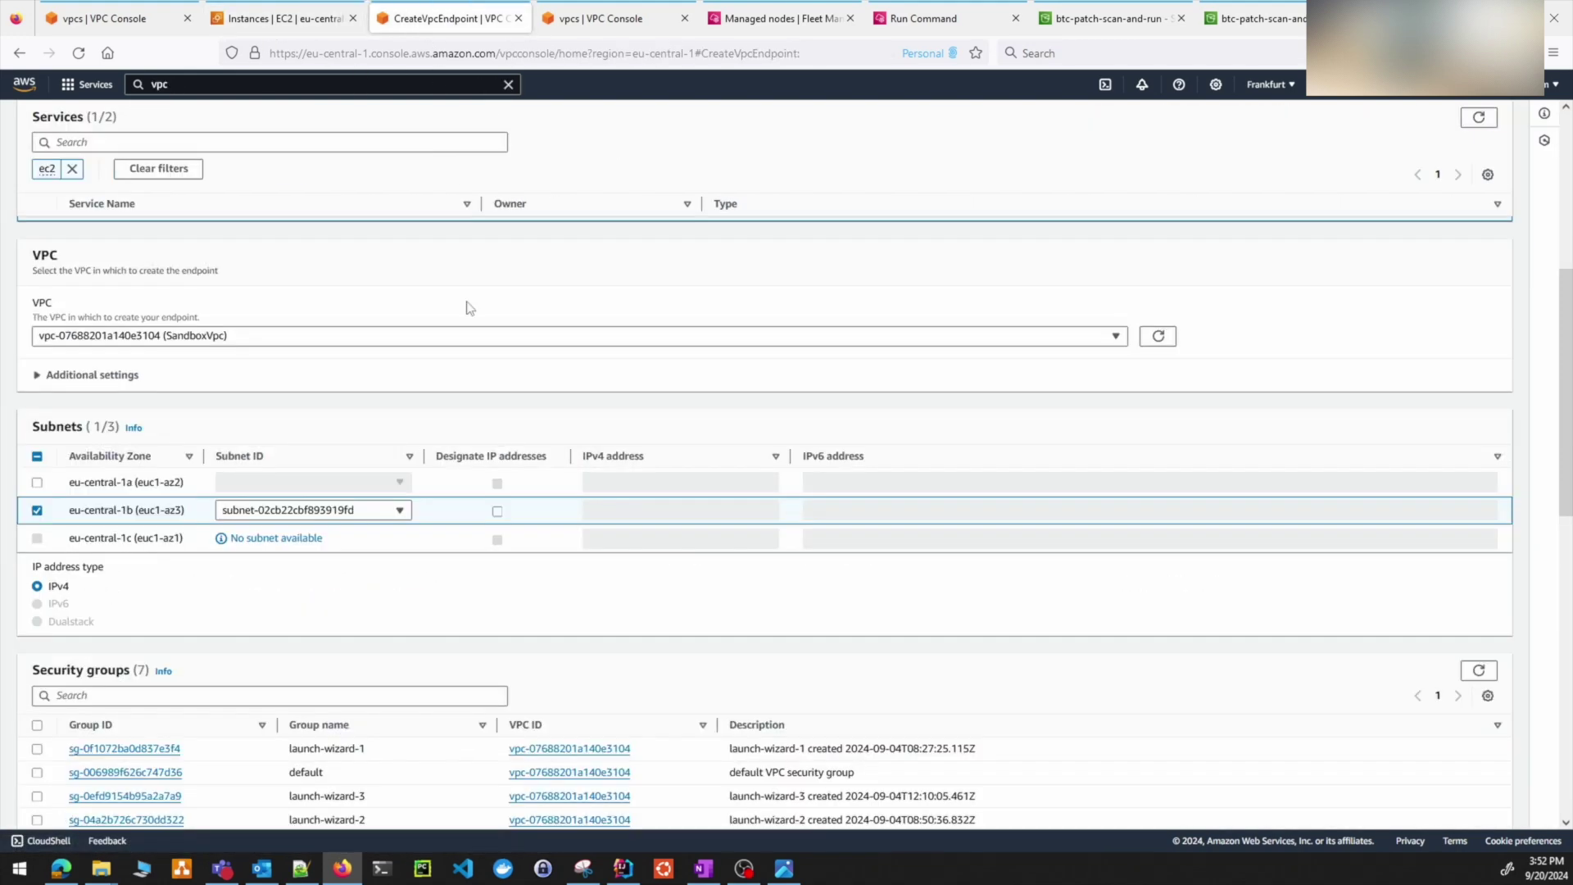
pyautogui.scroll(-1, 660, 602)
pyautogui.scroll(-2, 661, 602)
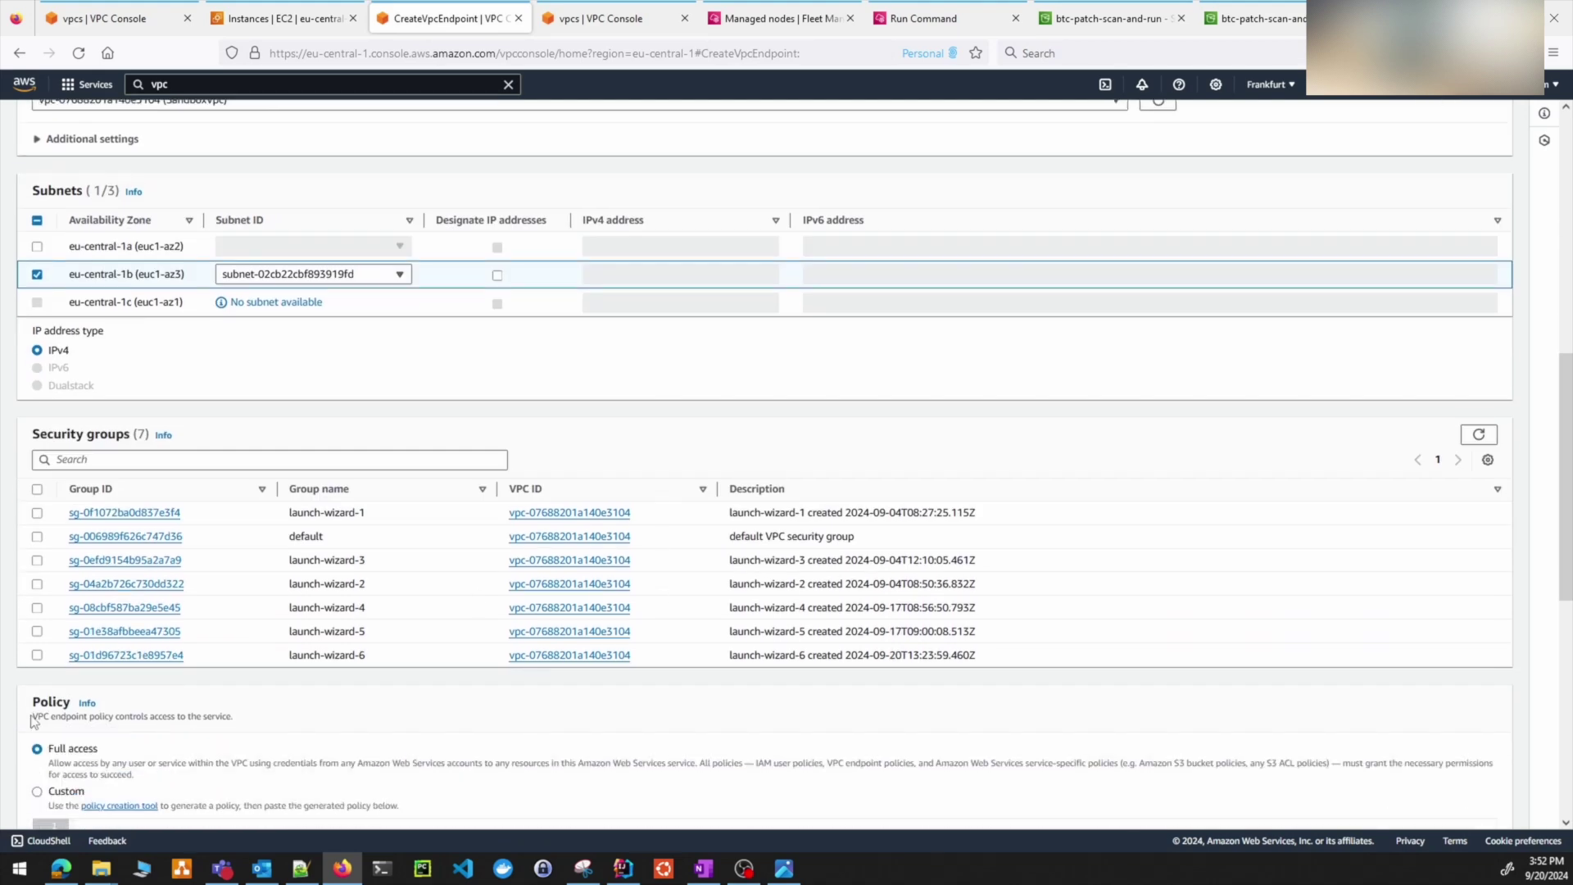
pyautogui.click(37, 654)
pyautogui.scroll(-4, 994, 674)
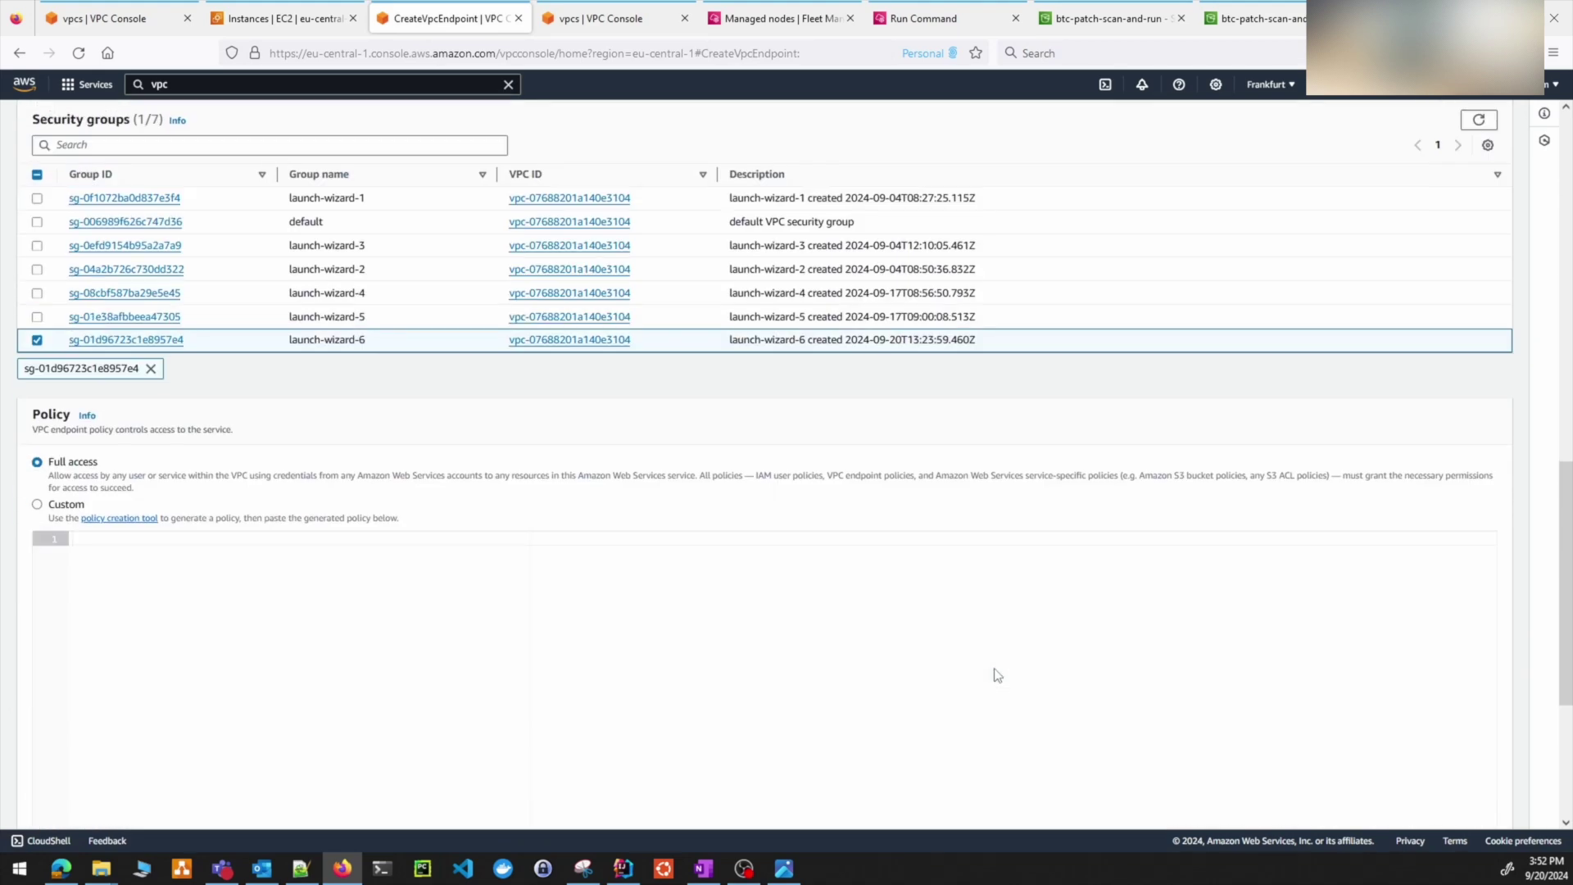
pyautogui.scroll(-4, 1491, 799)
pyautogui.click(1491, 799)
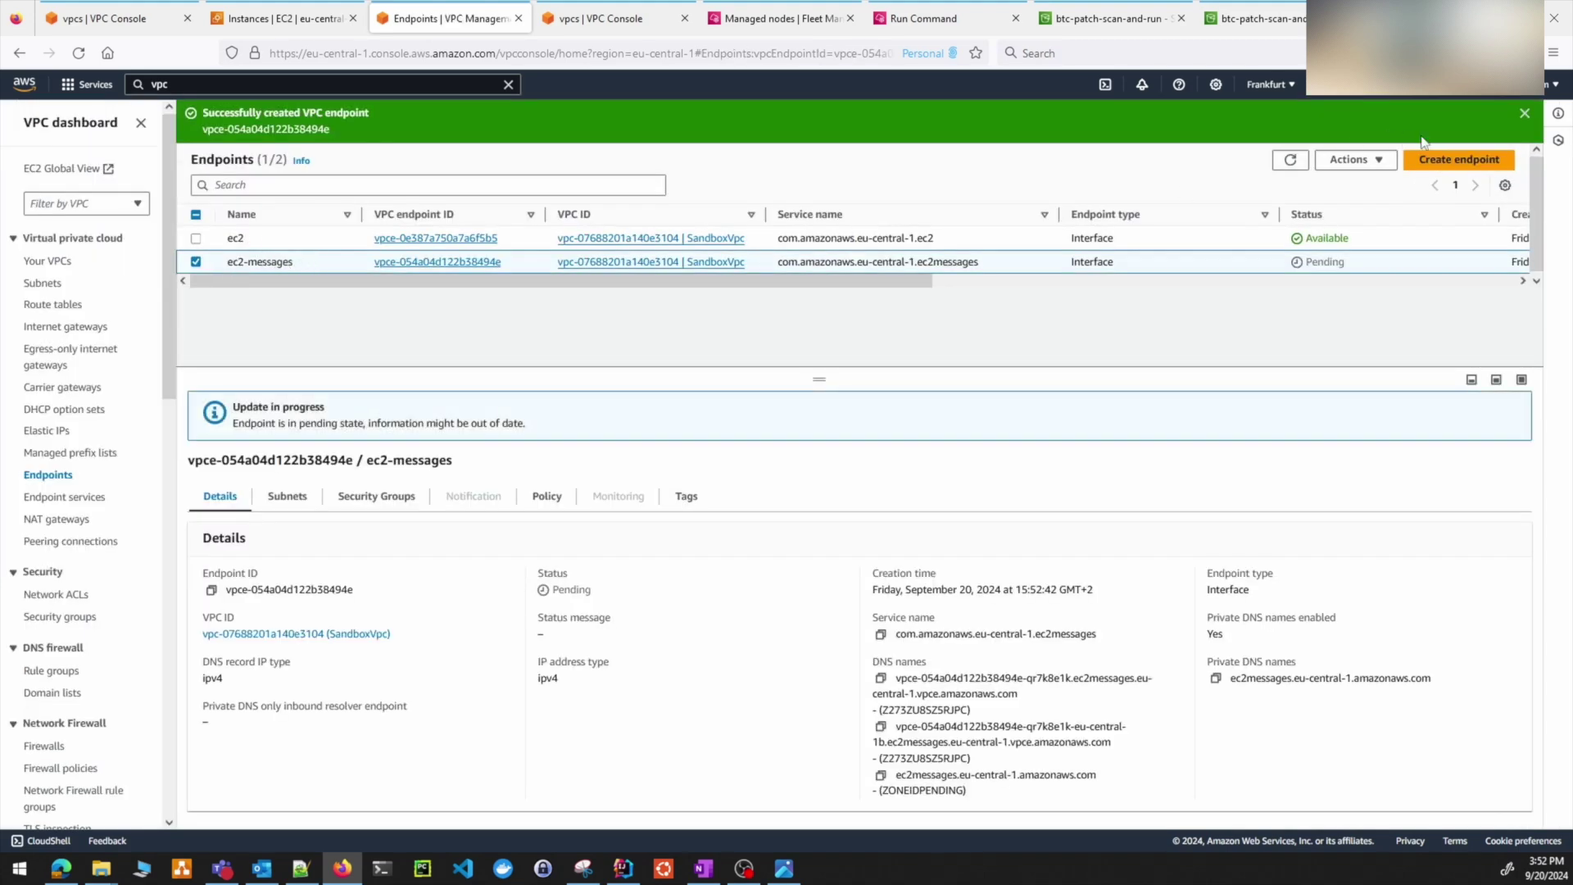
# - Start creating another VPC endpoint with the name tag ssm
pyautogui.click(1459, 159)
pyautogui.click(282, 341)
pyautogui.write('ss')
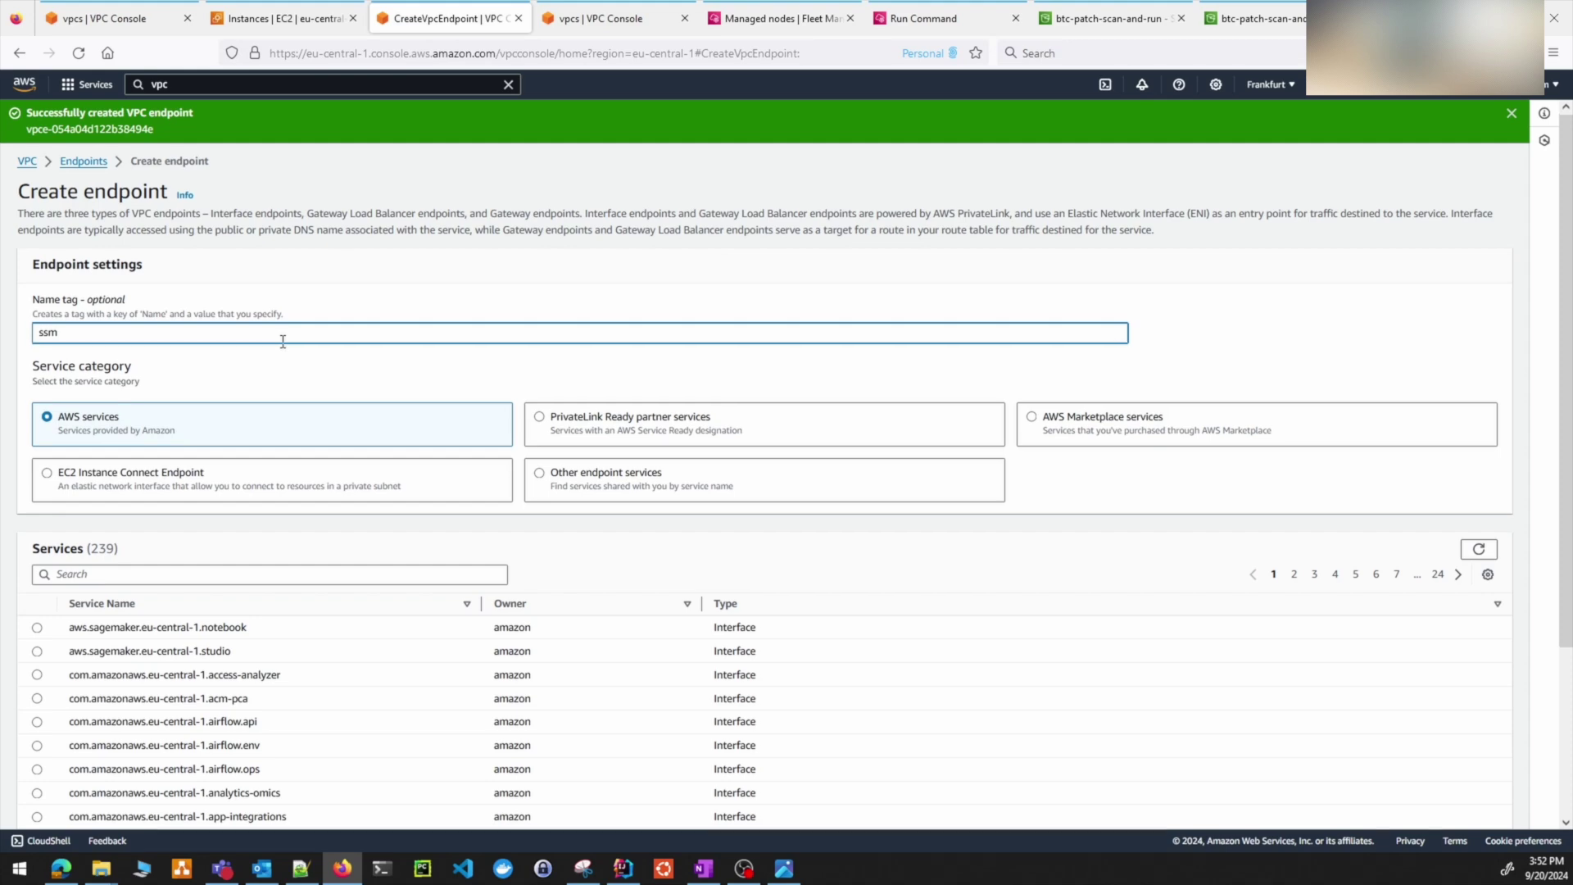
pyautogui.write('m')
# - Filter the endpoint services by ssm and select the com.amazonaws.eu-central-1.ssm interface service
pyautogui.scroll(-3, 283, 341)
pyautogui.click(282, 359)
pyautogui.write('ssm')
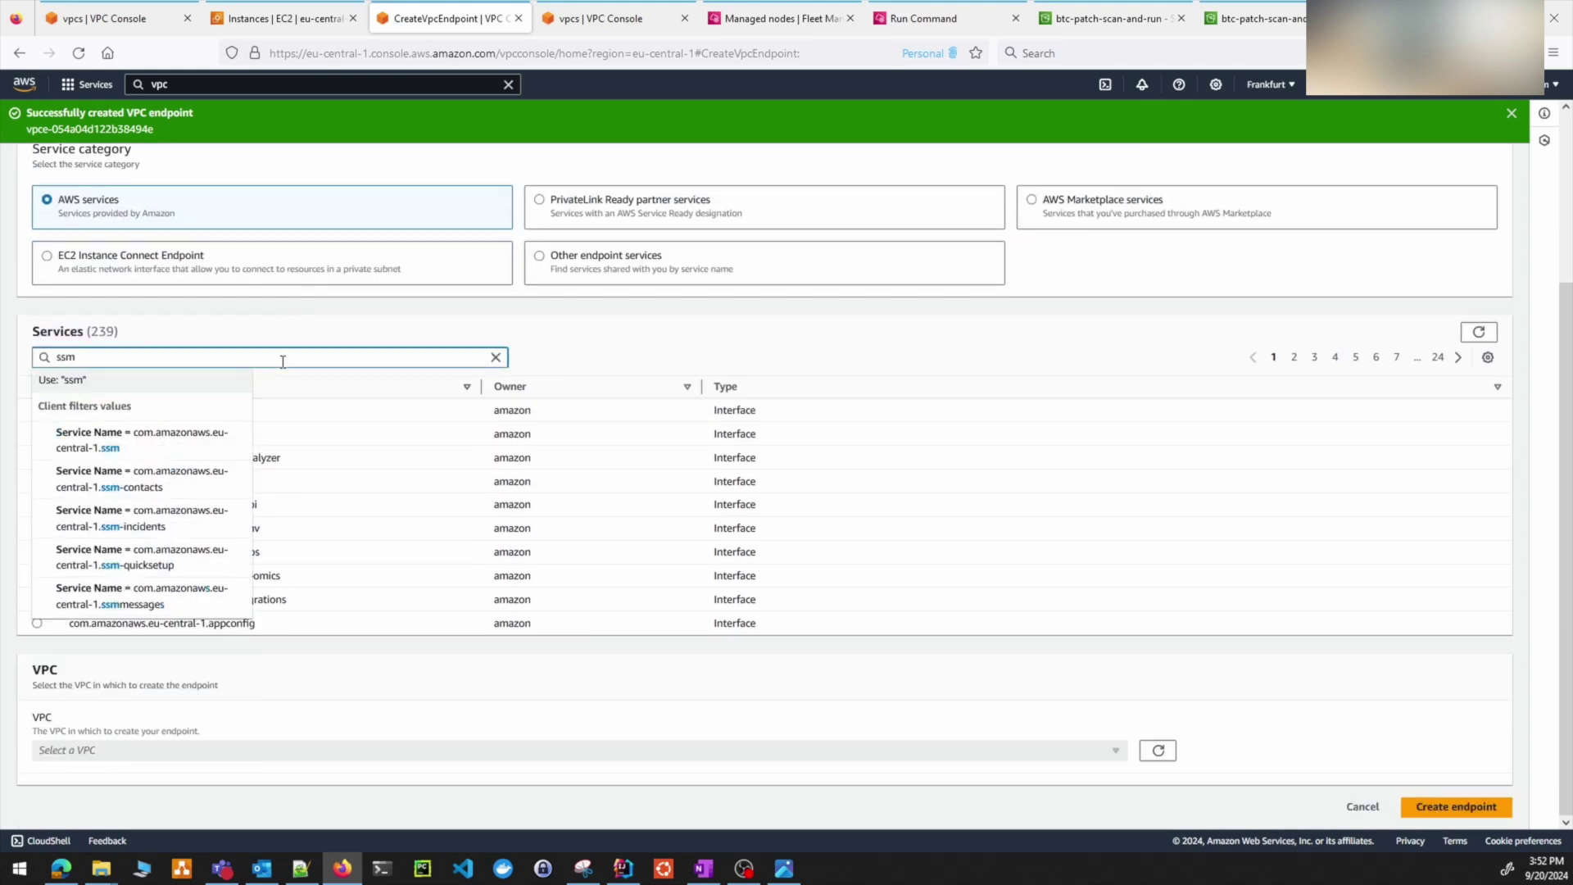
pyautogui.press('Return')
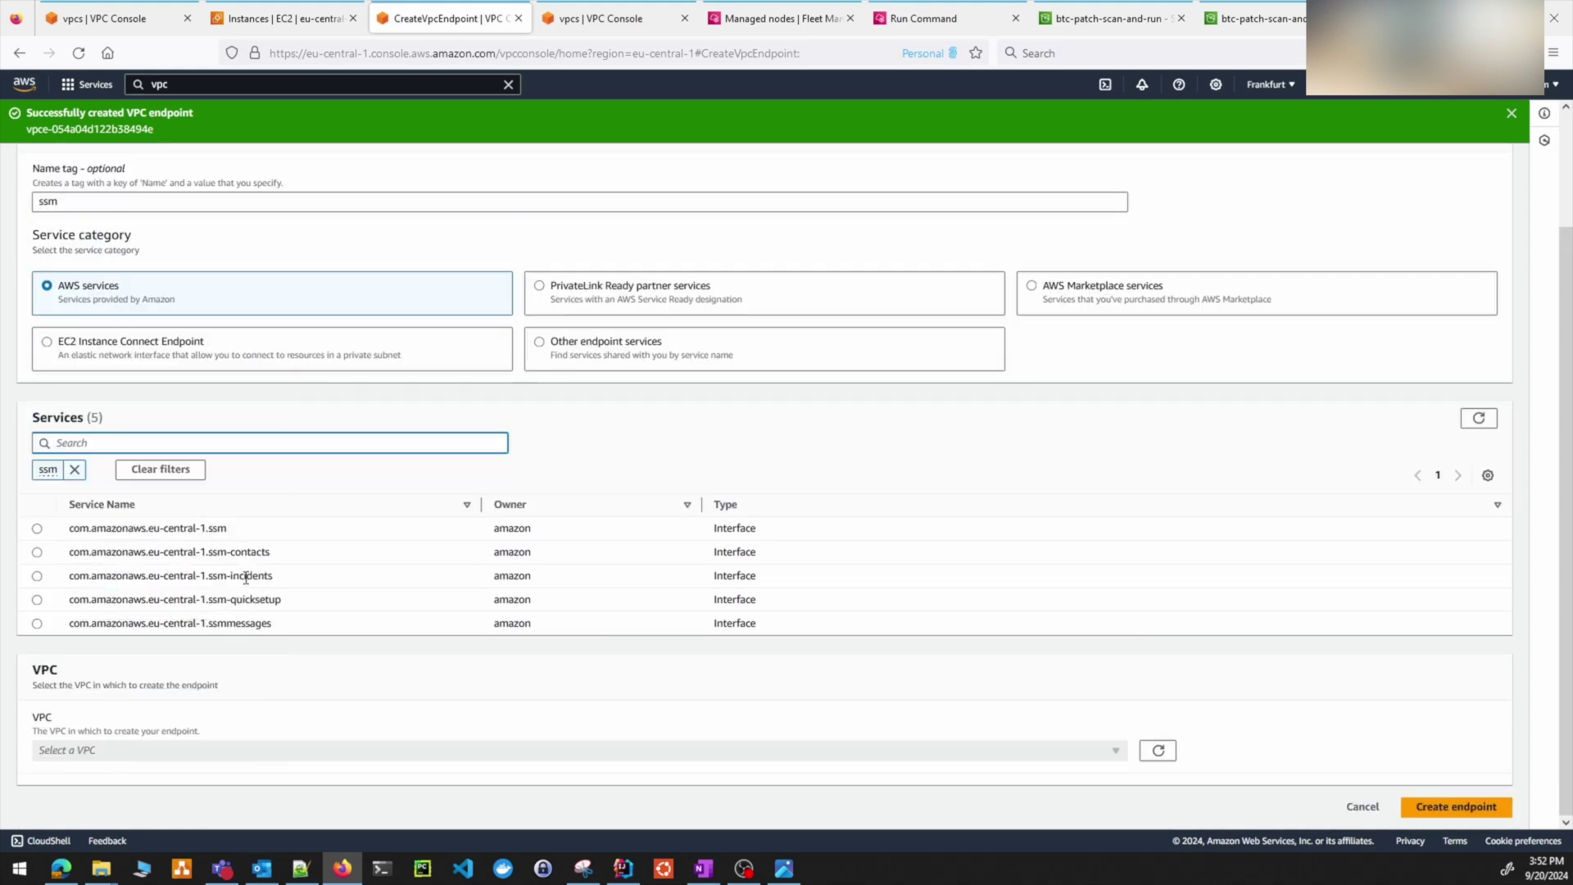
pyautogui.click(163, 529)
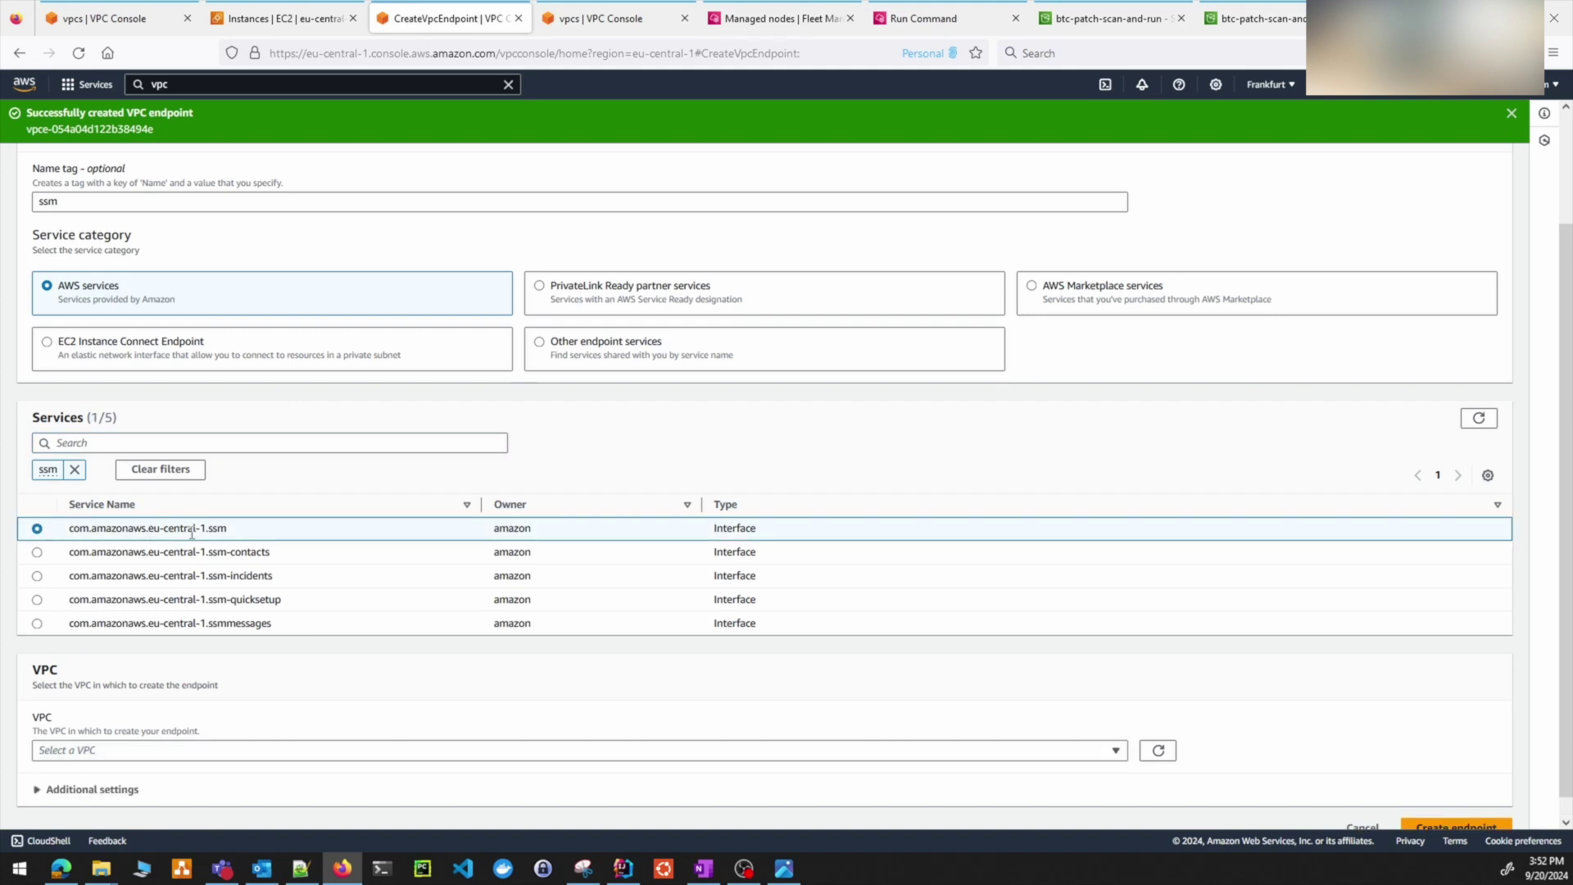
pyautogui.moveTo(222, 528); pyautogui.dragTo(65, 531)
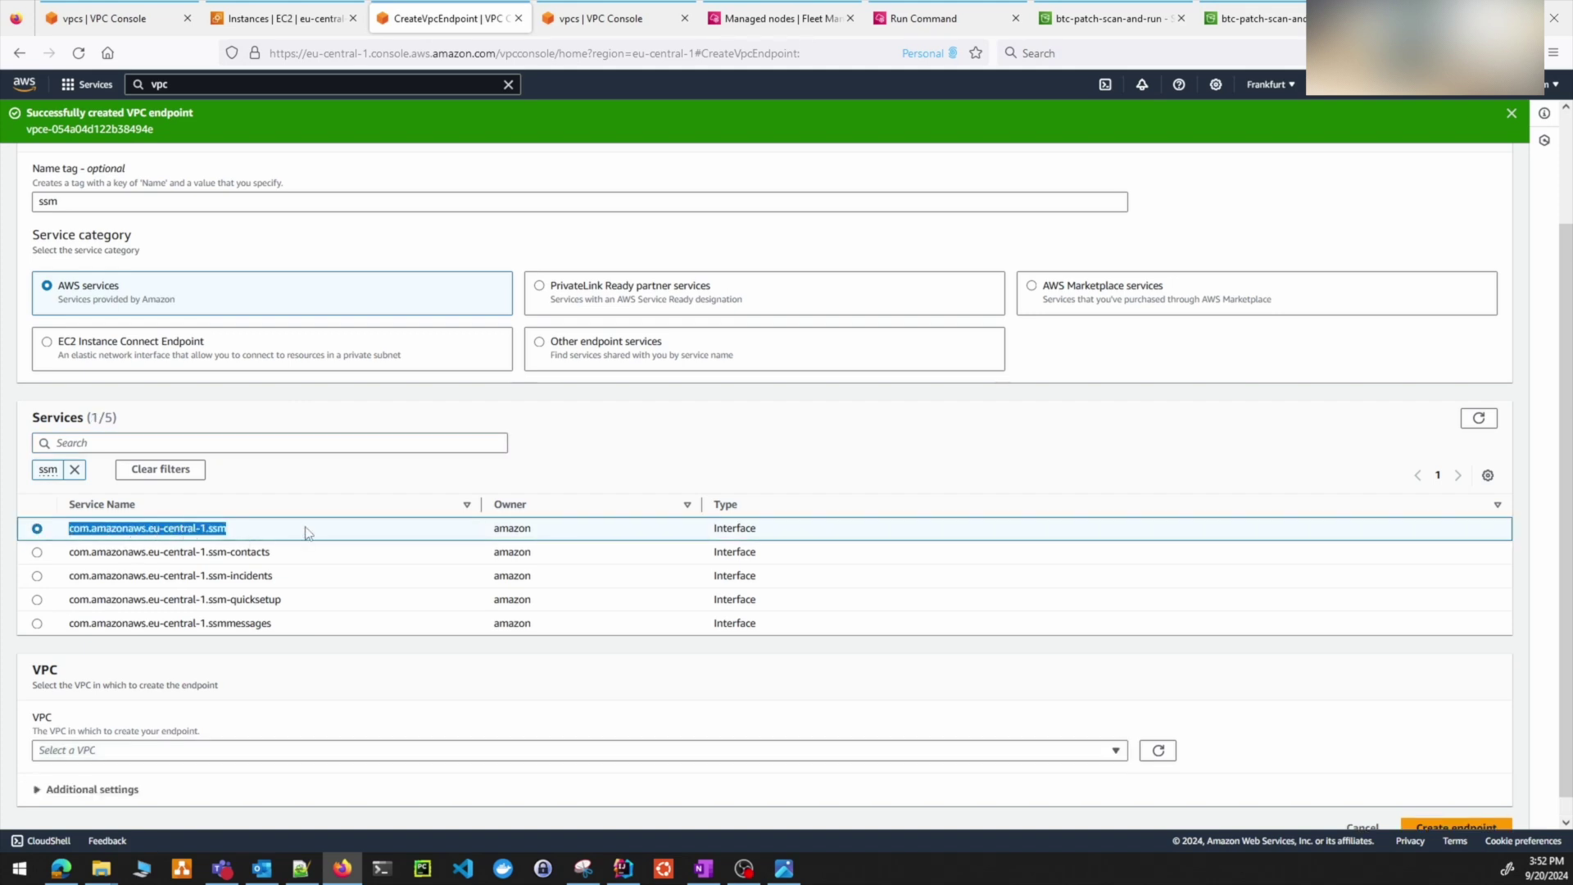
# - Set the ssm endpoint's VPC to SandboxVpc and enable the eu-central-1b zone with the SandboxPrivateB subnet
pyautogui.scroll(-1, 302, 544)
pyautogui.click(204, 727)
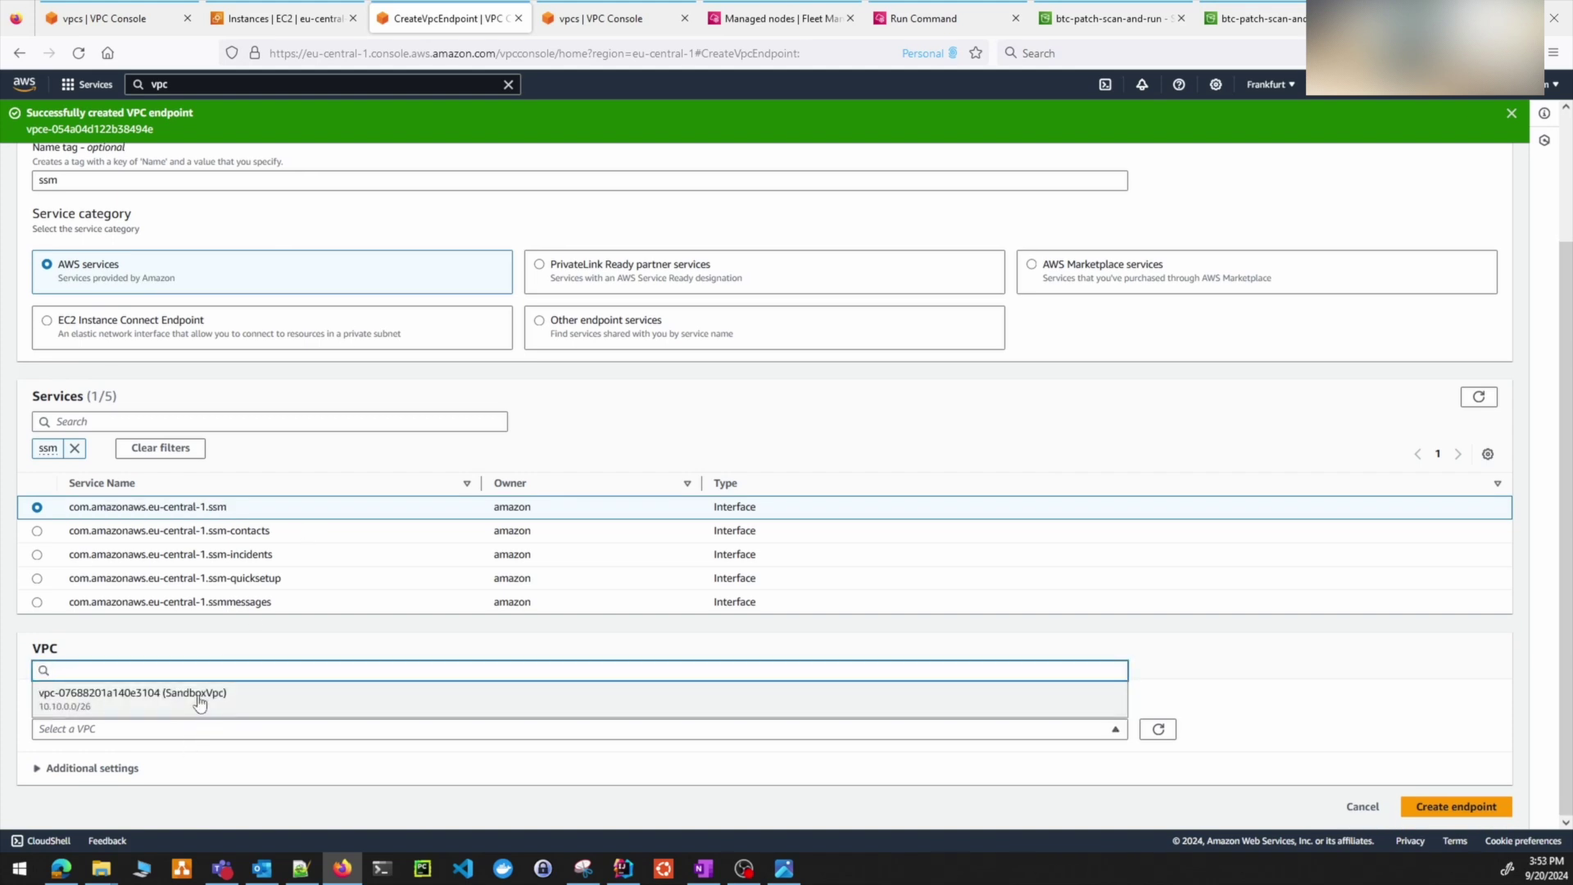
pyautogui.click(200, 697)
pyautogui.scroll(-5, 295, 653)
pyautogui.click(35, 510)
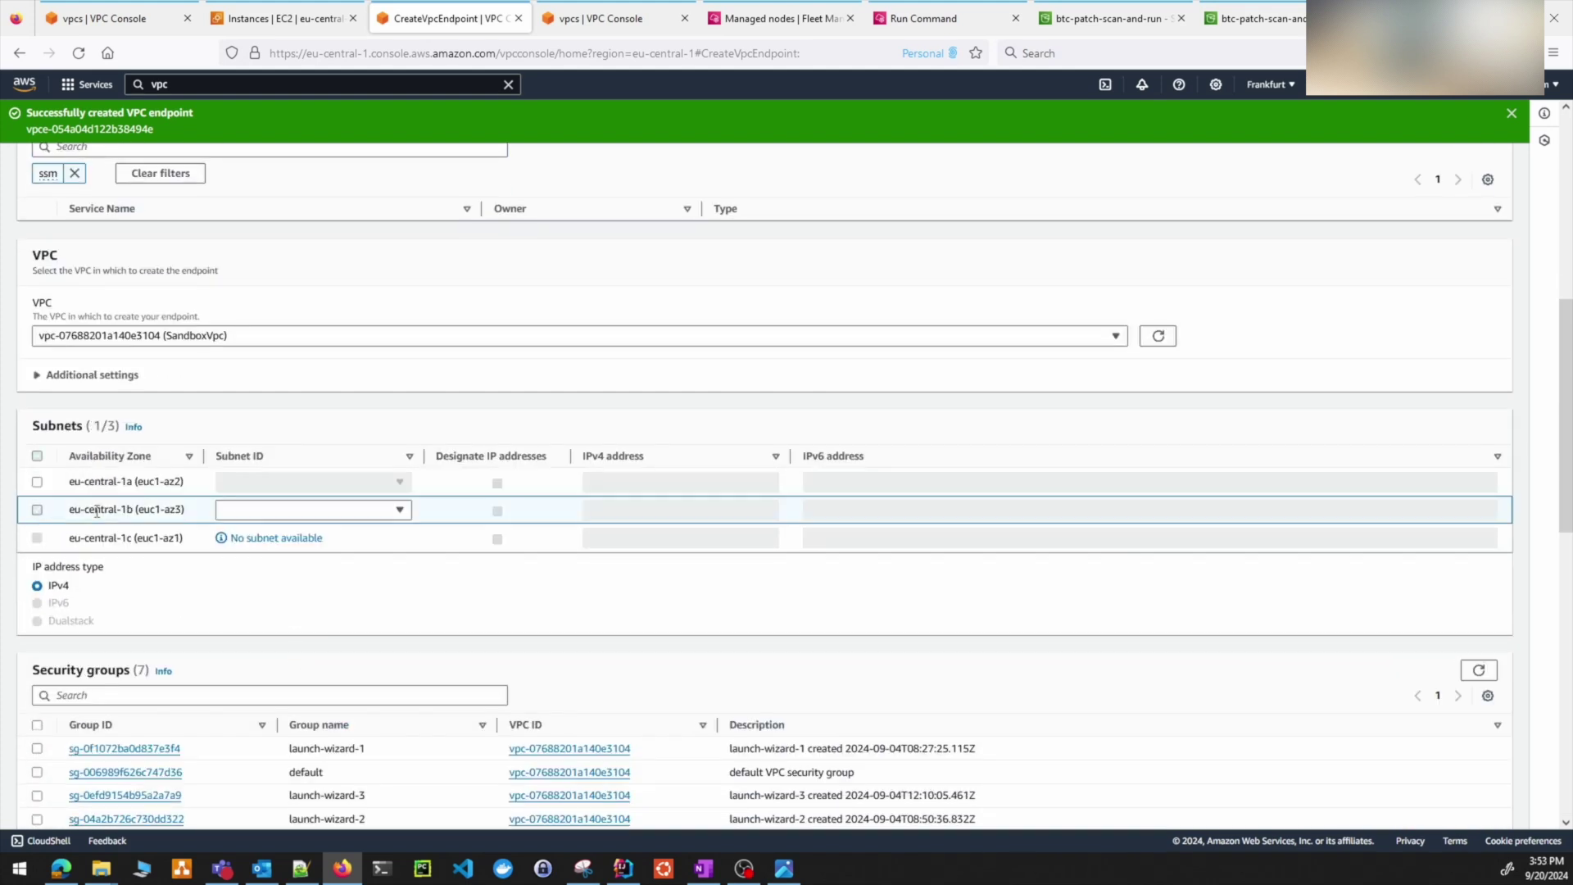
pyautogui.click(256, 514)
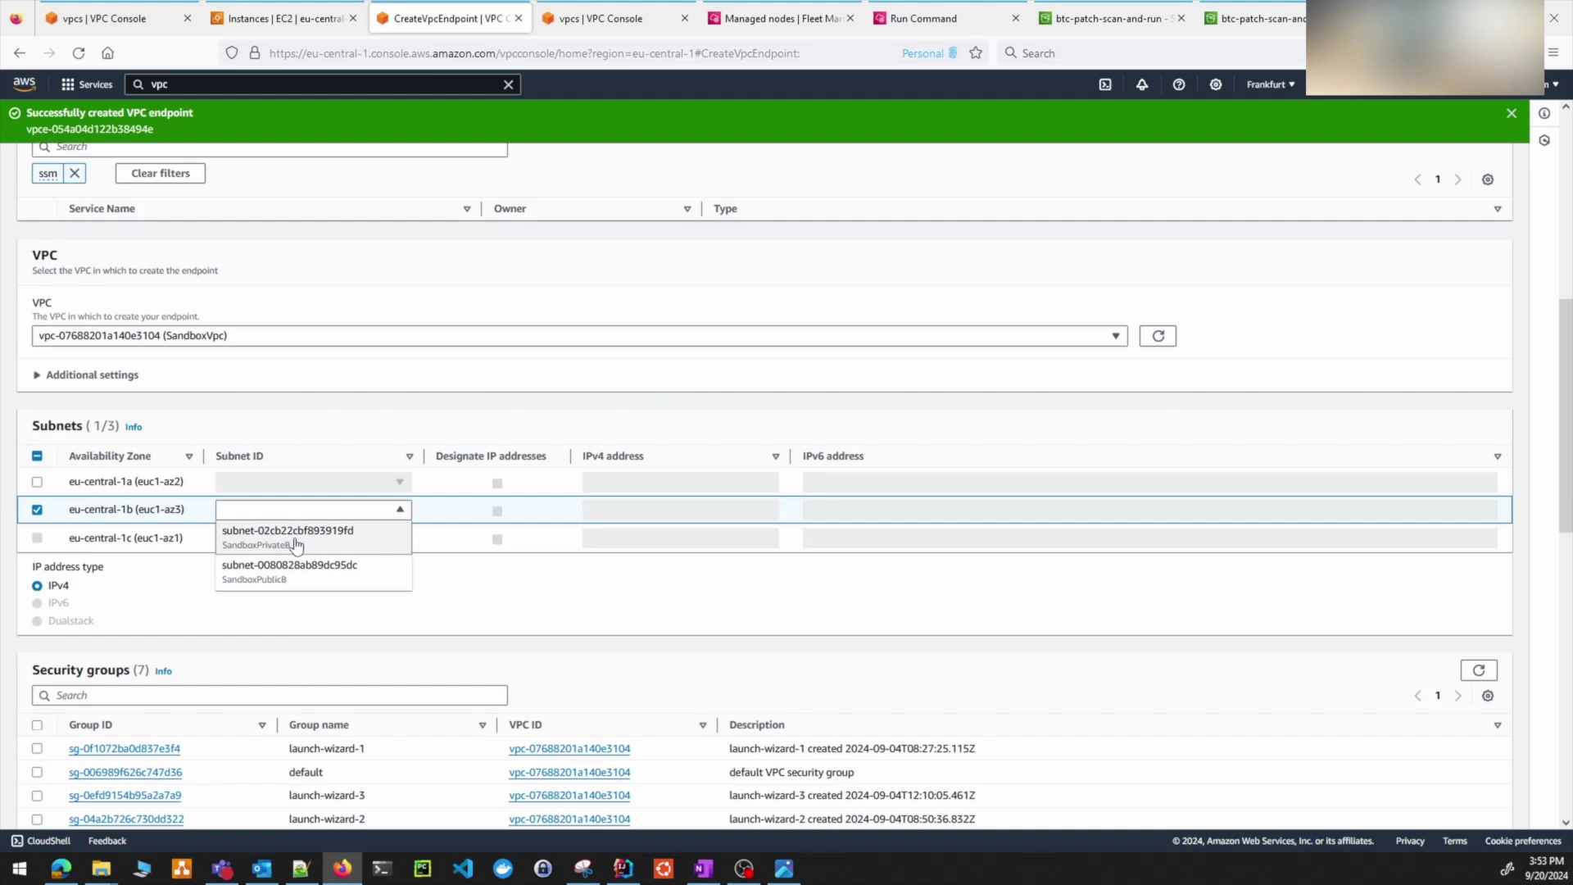
pyautogui.click(288, 544)
# - Assign the launch-wizard-6 security group to the ssm endpoint and create the endpoint
pyautogui.scroll(-6, 627, 581)
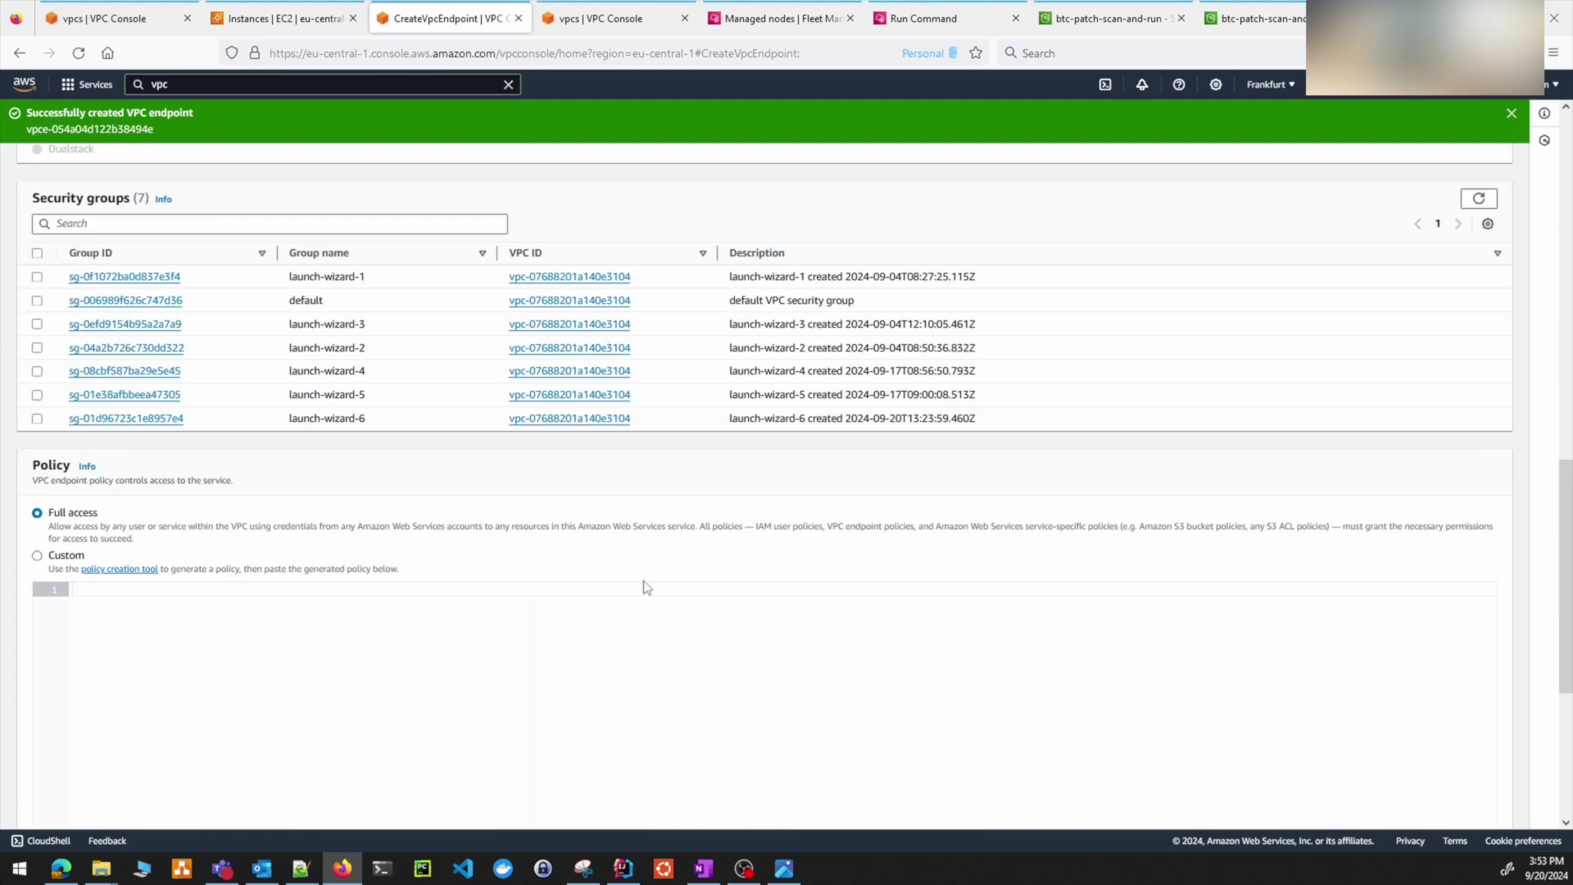
pyautogui.click(37, 418)
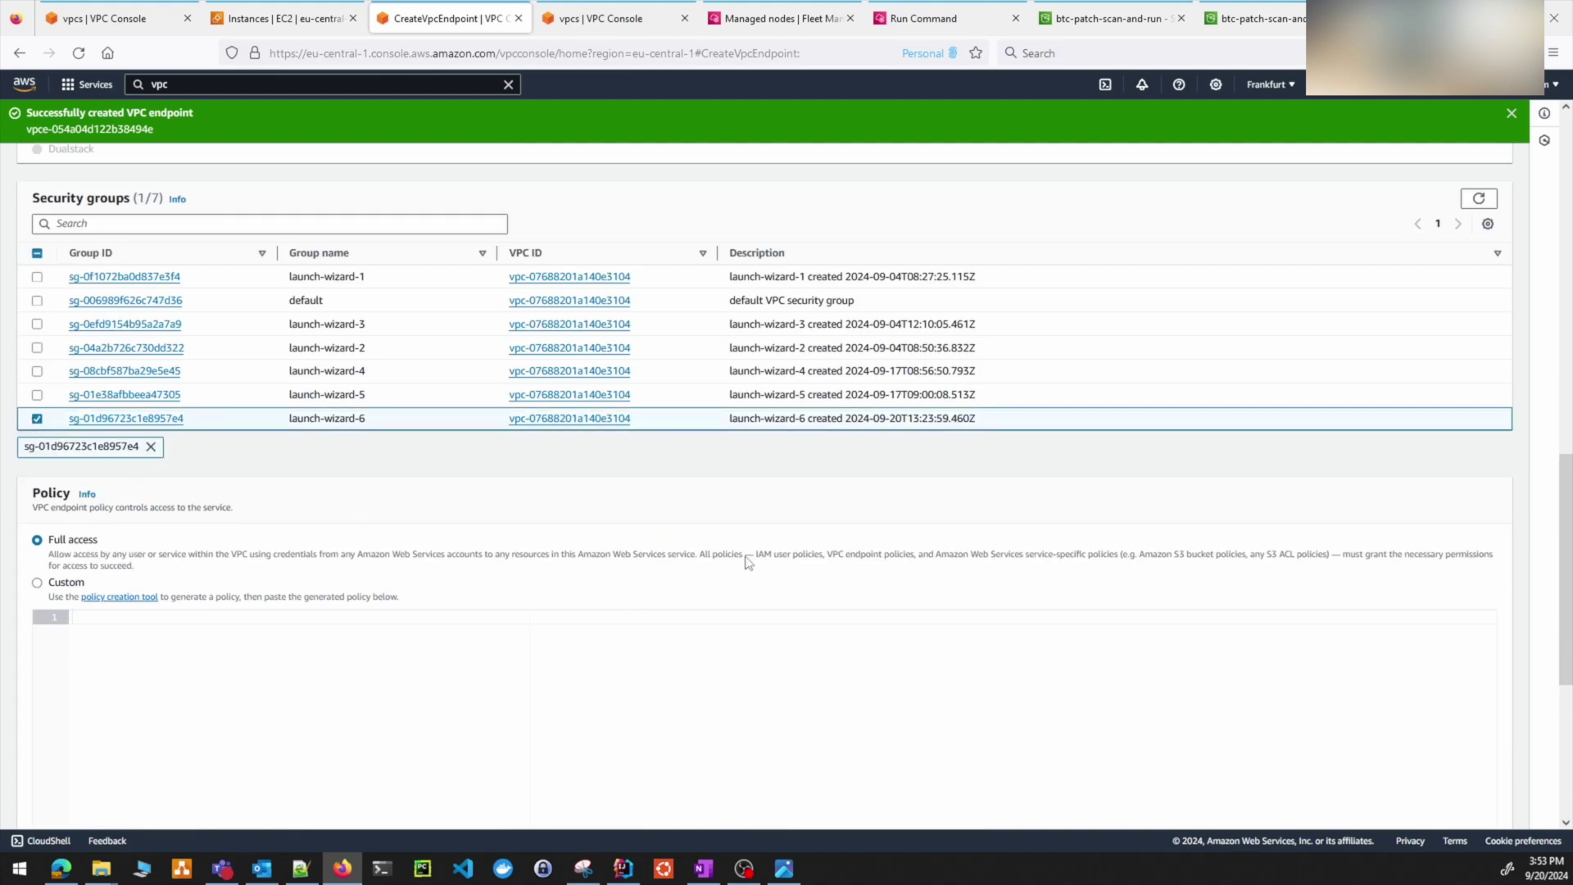
pyautogui.scroll(-5, 748, 564)
pyautogui.click(1477, 807)
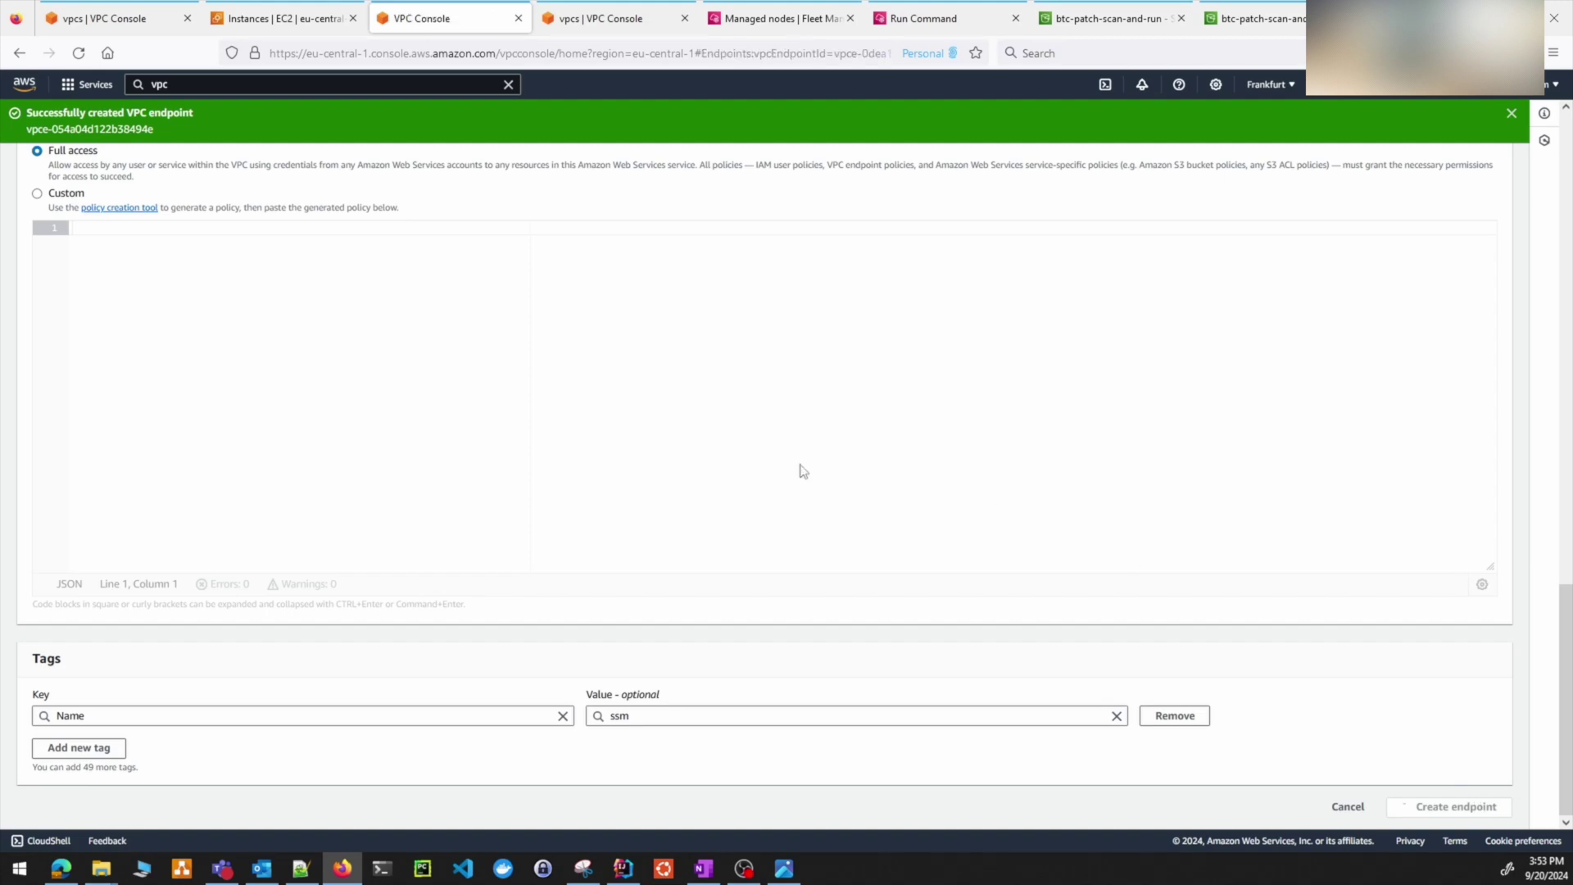
# - Start creating another VPC endpoint with the name tag ssm-messages
pyautogui.click(1442, 185)
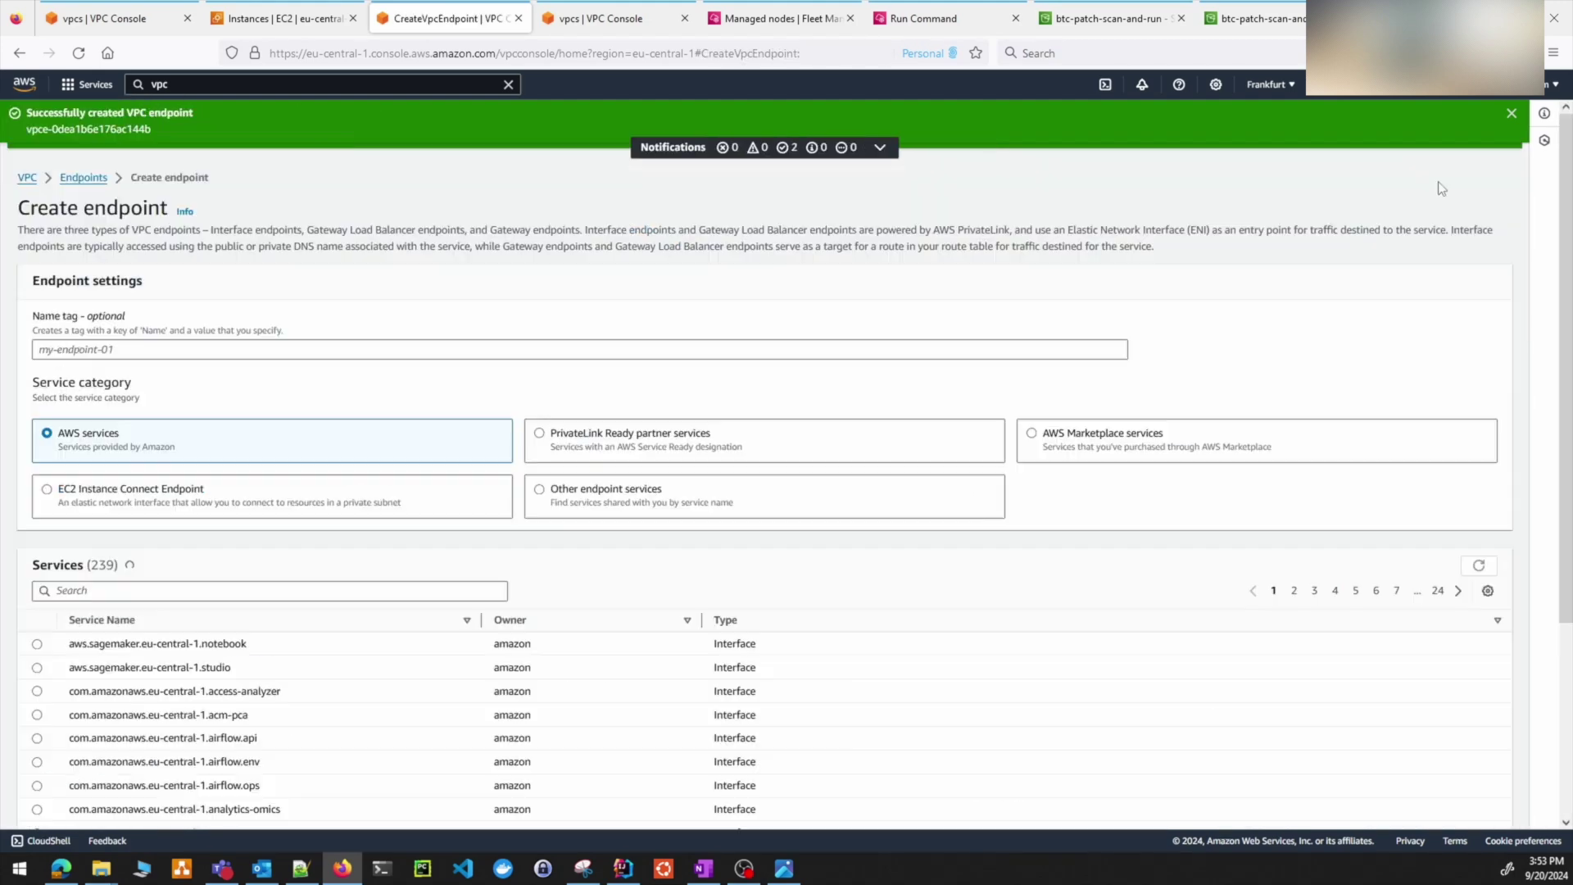
pyautogui.click(387, 352)
pyautogui.write('ssm-messages')
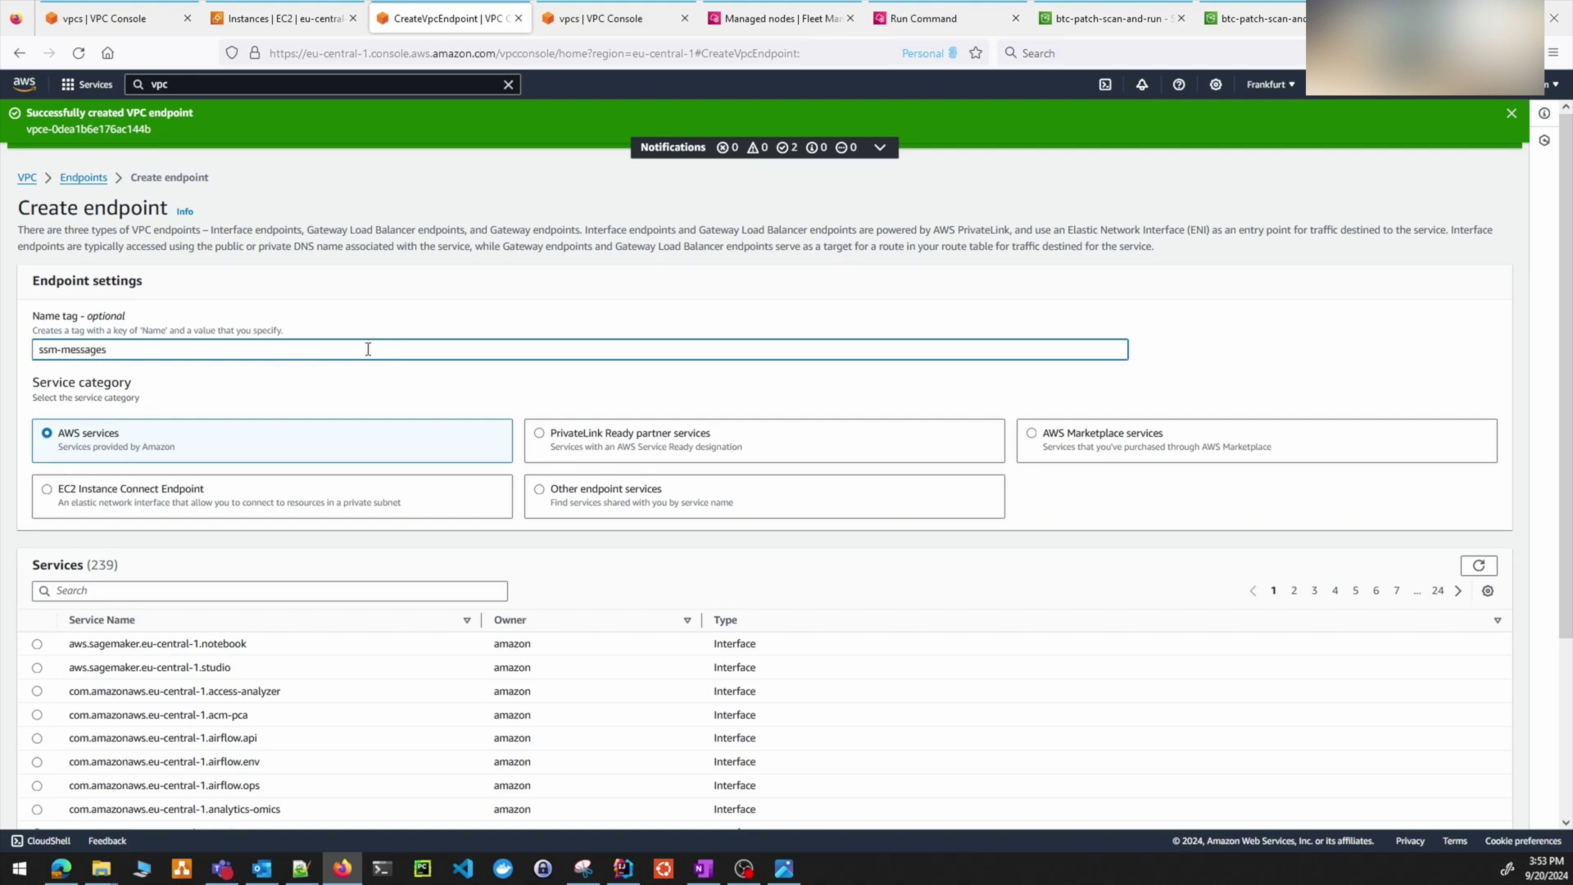
# - Filter the endpoint services by ssm and select the com.amazonaws.eu-central-1.ssmmessages interface service
pyautogui.scroll(-3, 368, 349)
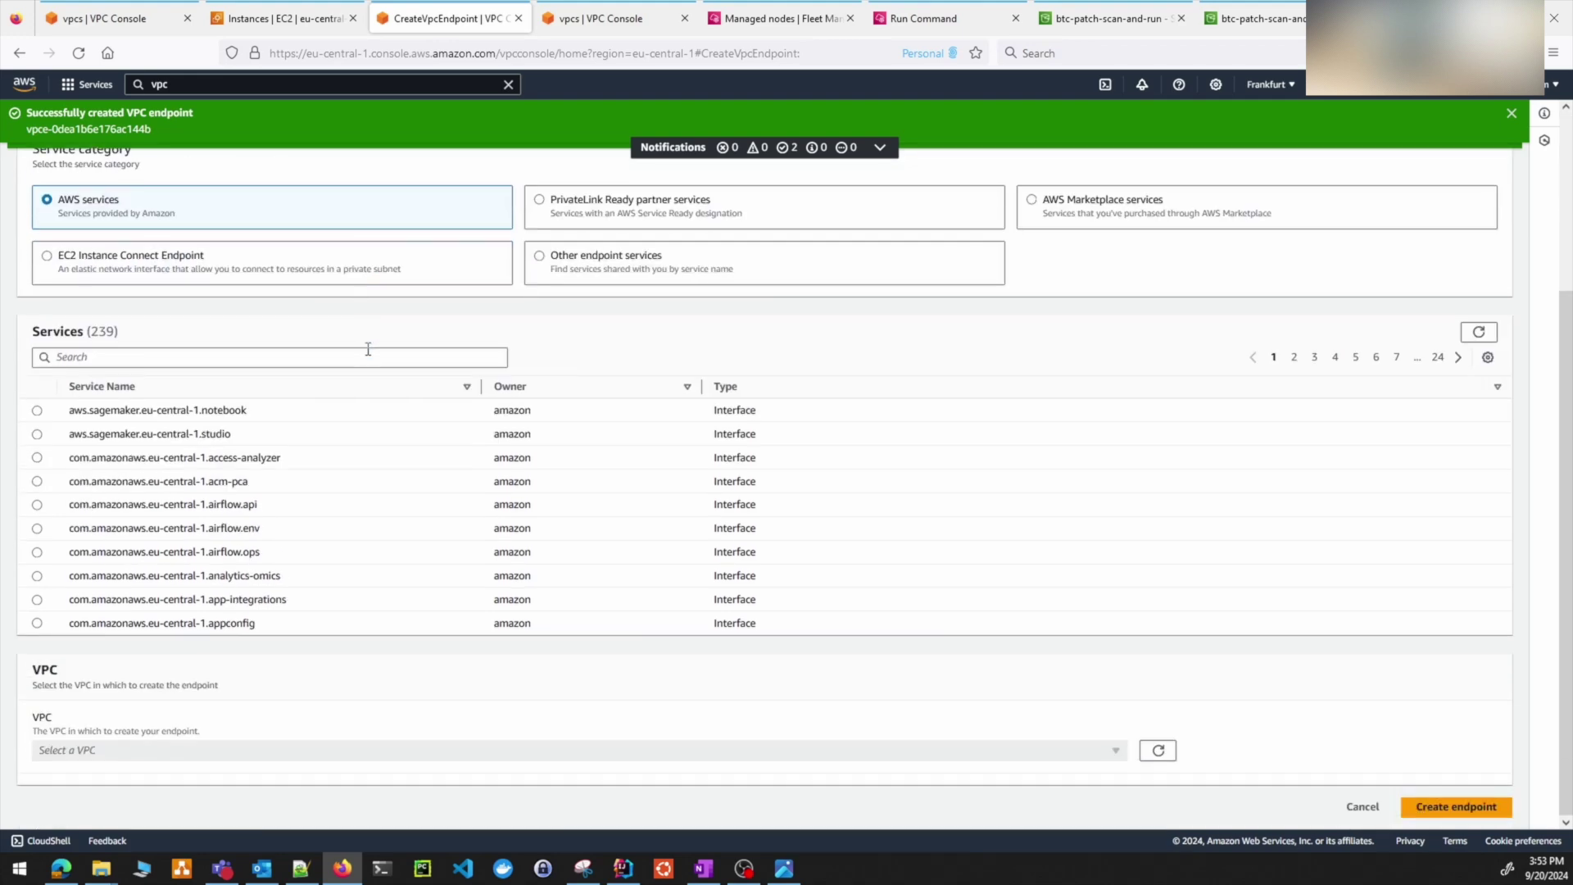
pyautogui.click(320, 350)
pyautogui.write('ssm')
pyautogui.press('Return')
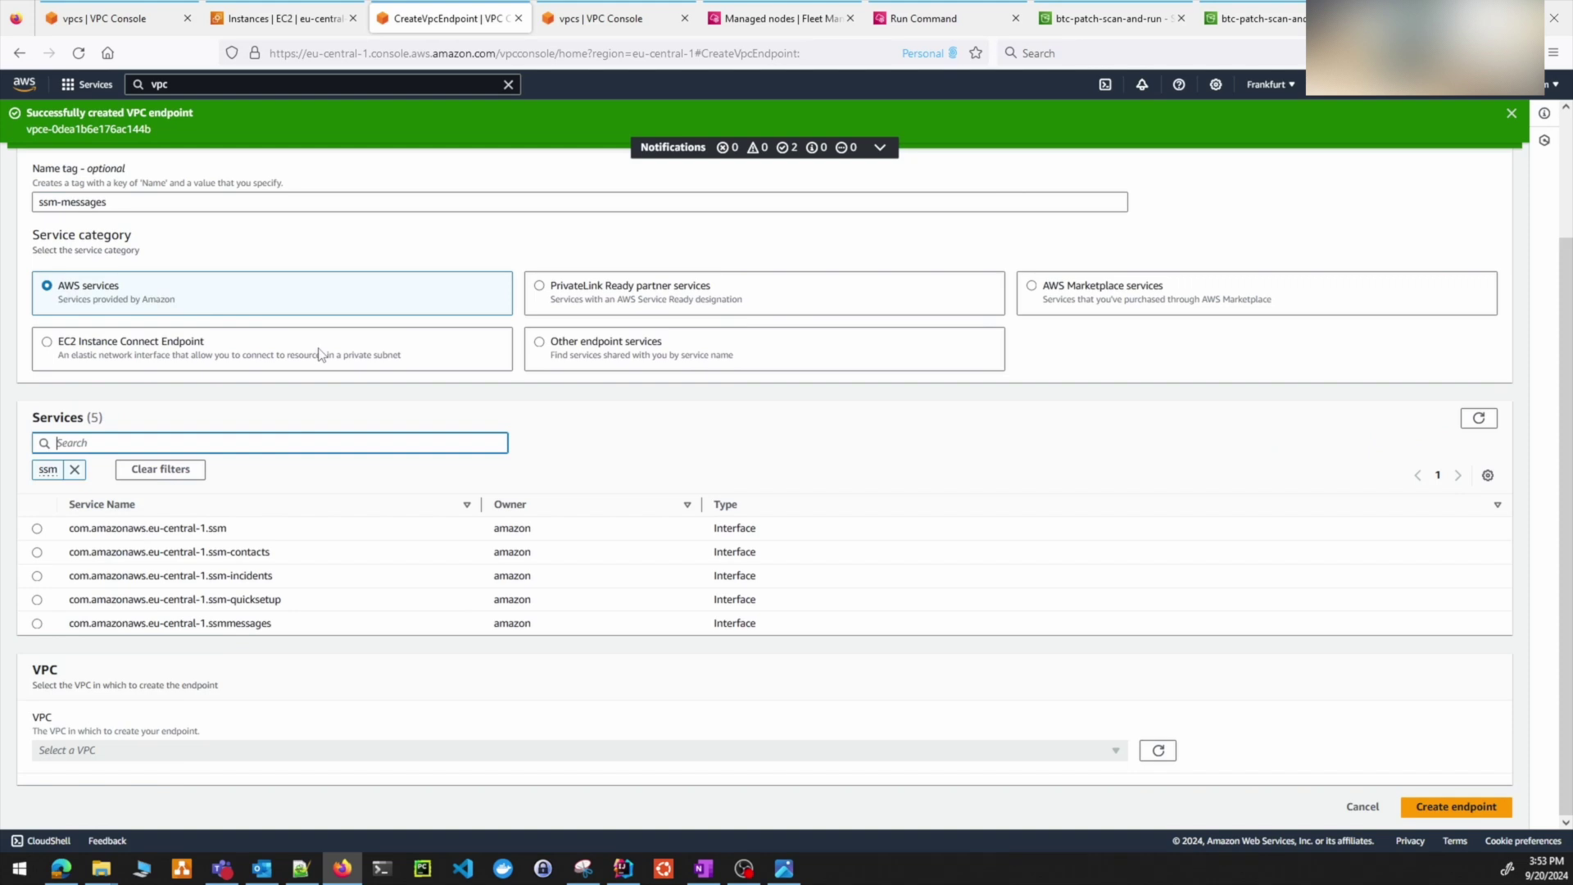
pyautogui.click(37, 624)
# - Set the ssm-messages endpoint's VPC to SandboxVpc and enable the eu-central-1b zone with the SandboxPrivateB subnet
pyautogui.scroll(-1, 474, 633)
pyautogui.click(191, 735)
pyautogui.press('Down')
pyautogui.press('Return')
pyautogui.scroll(-5, 375, 638)
pyautogui.click(37, 589)
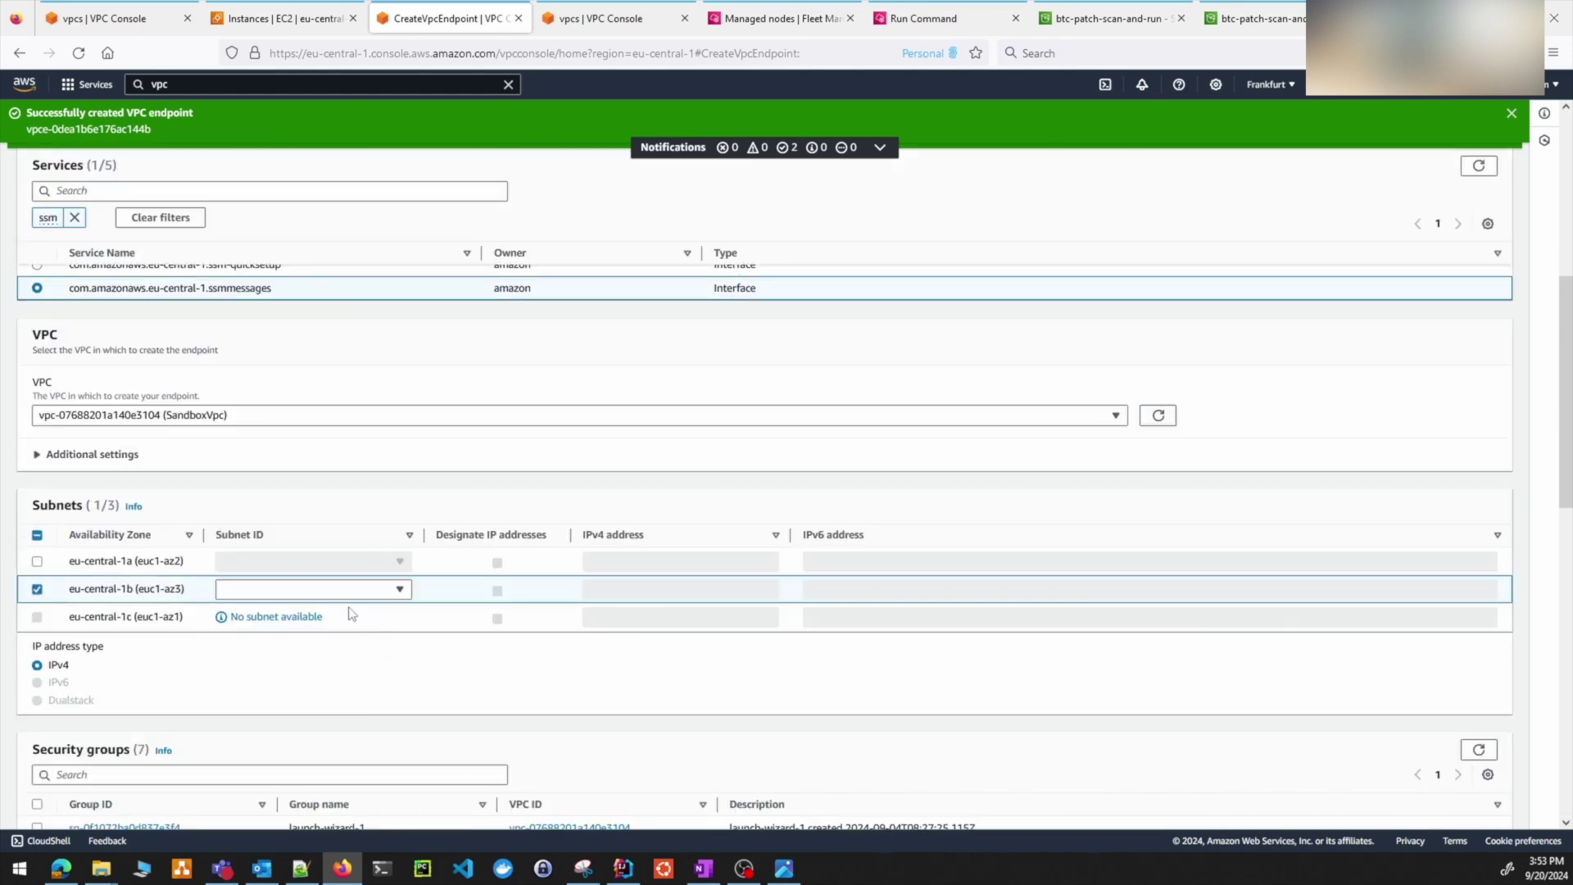
pyautogui.click(332, 591)
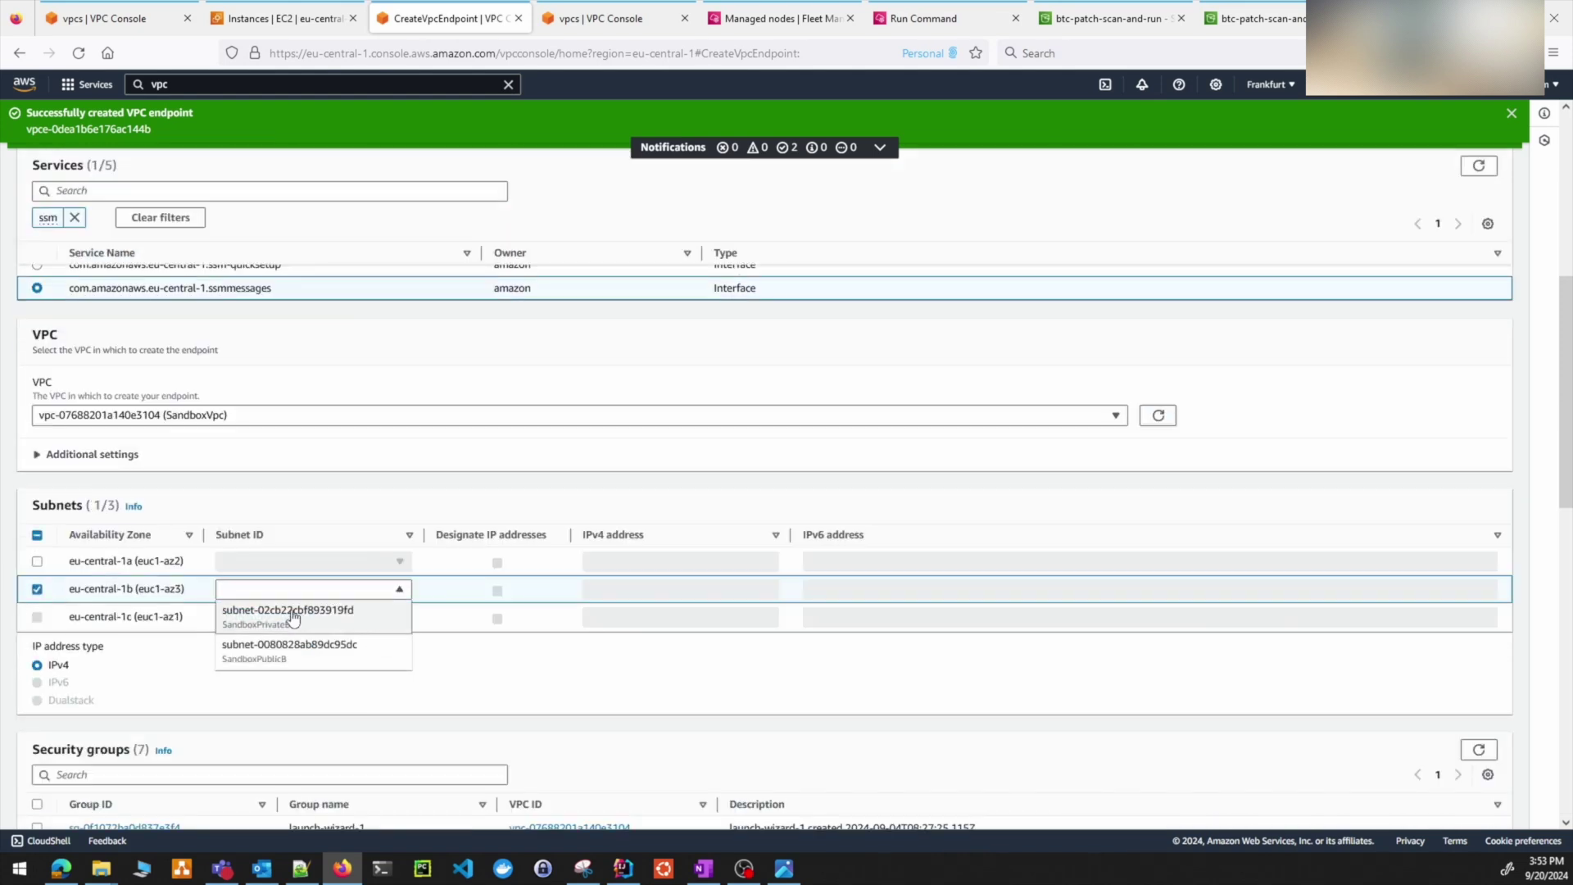
pyautogui.click(335, 616)
# - Assign the launch-wizard-6 security group to the ssm-messages endpoint and create the endpoint
pyautogui.scroll(-4, 771, 692)
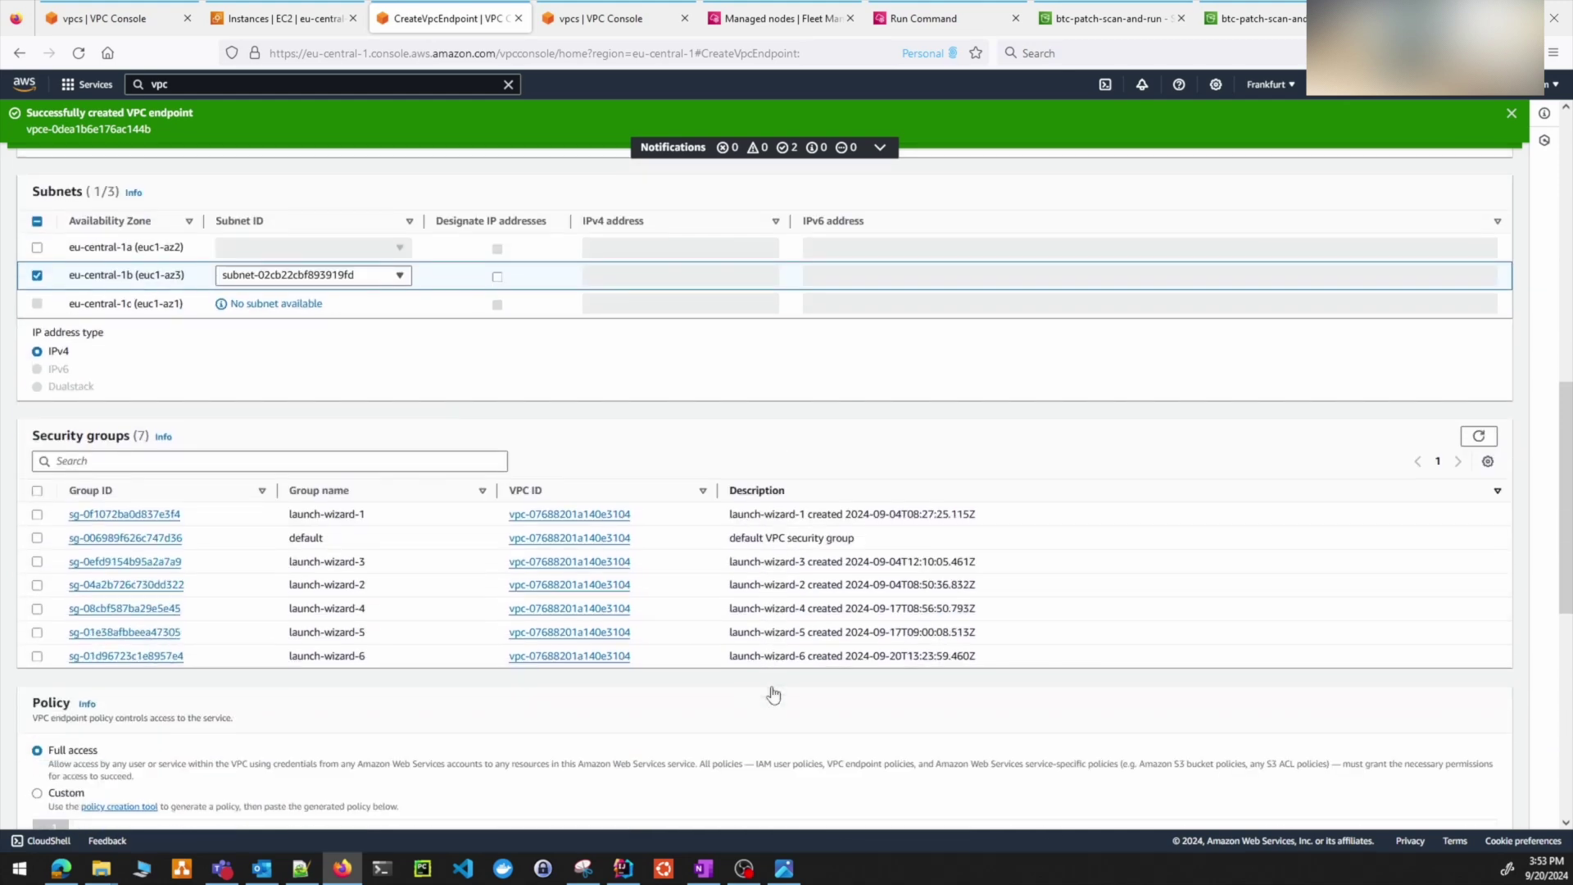
pyautogui.click(37, 655)
pyautogui.scroll(-6, 839, 674)
pyautogui.scroll(-2, 1457, 765)
pyautogui.click(1450, 807)
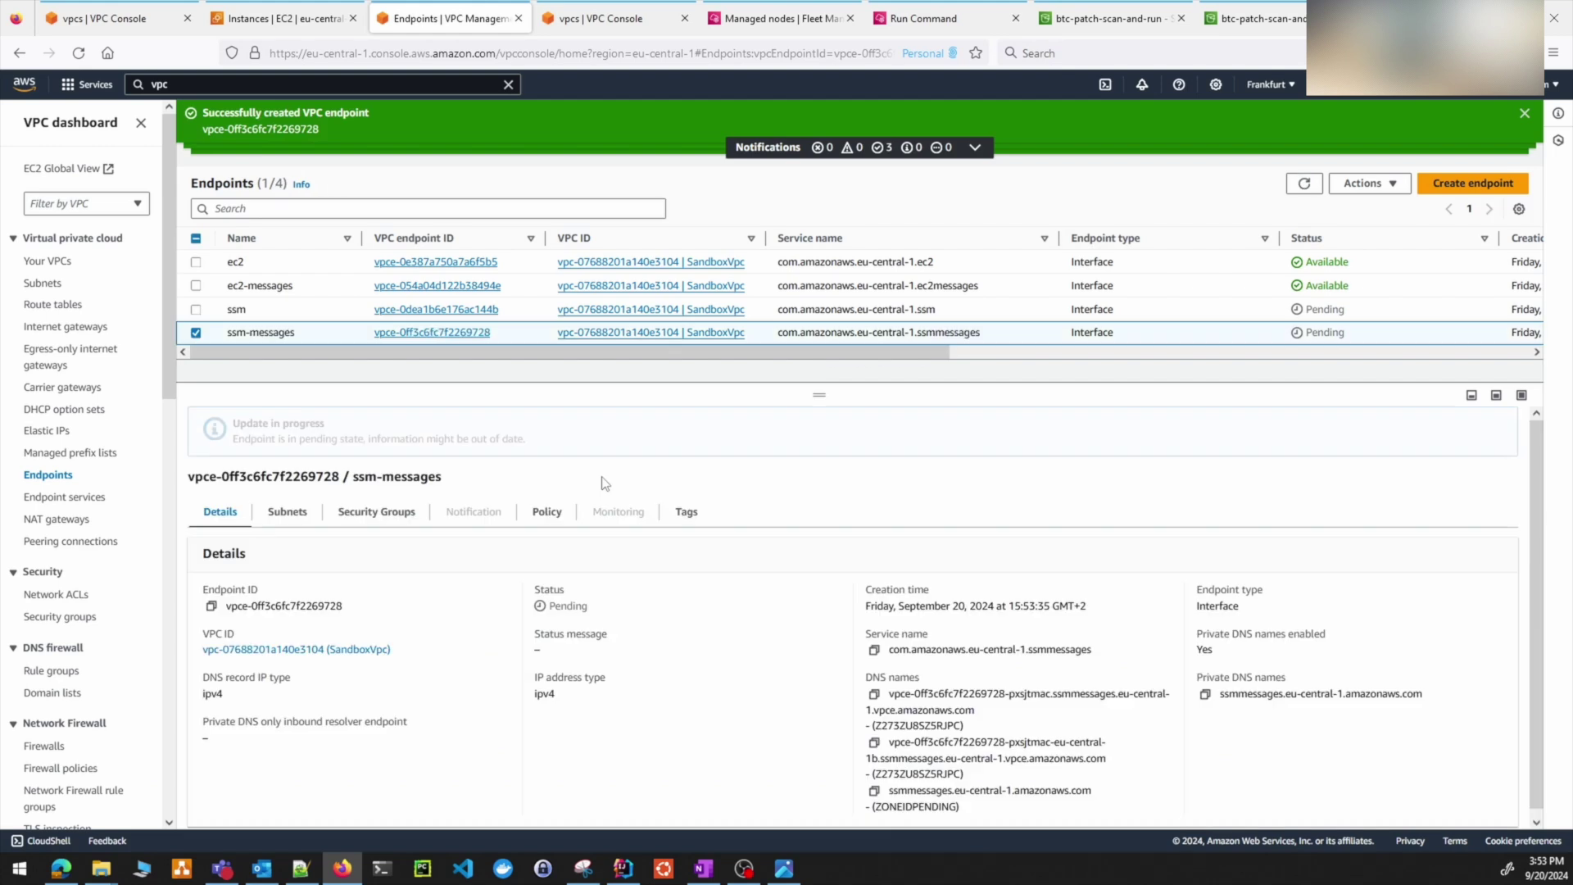
# - Deselect the ssm-messages endpoint in the endpoints list and dismiss the creation notifications
pyautogui.click(197, 333)
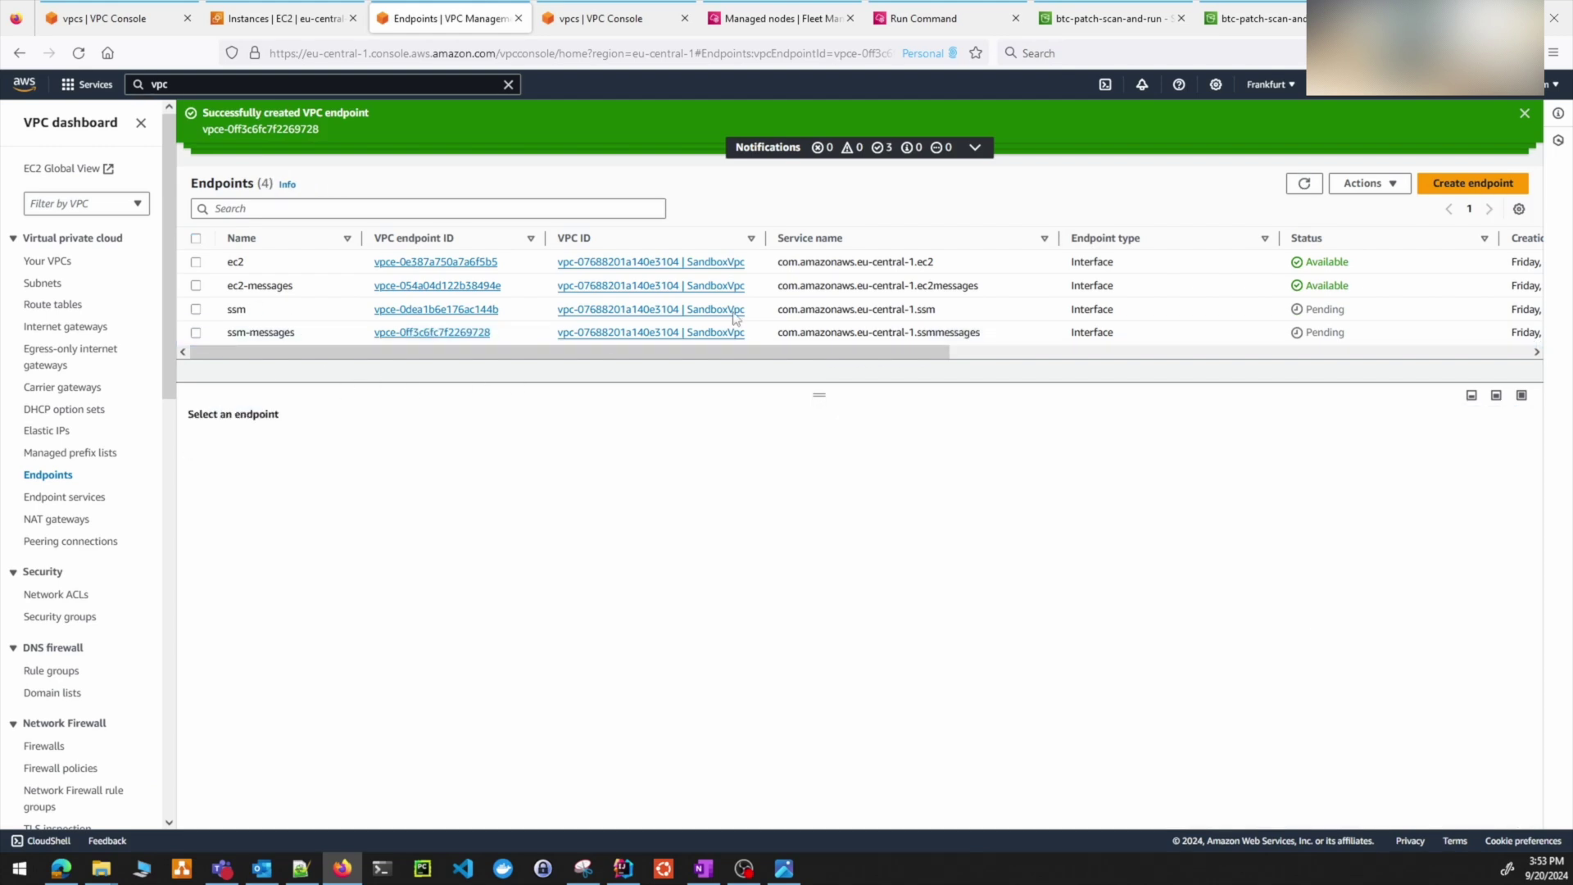
pyautogui.click(1524, 113)
pyautogui.click(1525, 115)
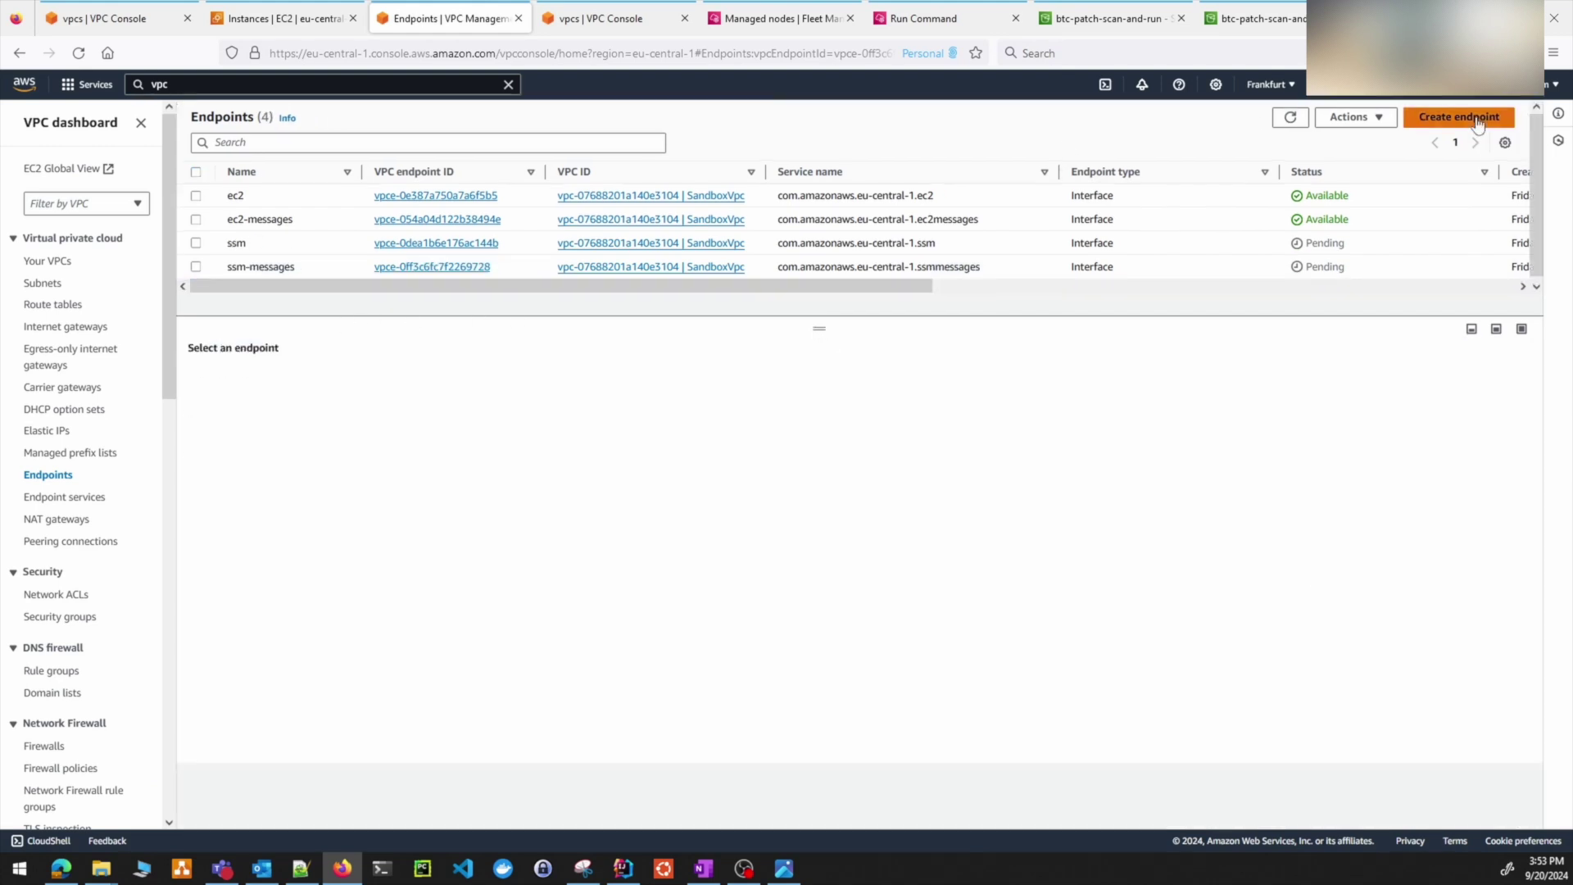
# - Examine the PatchLinux output of the Run Command result for the address the patch baseline payload is downloaded from
pyautogui.click(875, 24)
pyautogui.scroll(-3, 559, 506)
pyautogui.scroll(15, 738, 524)
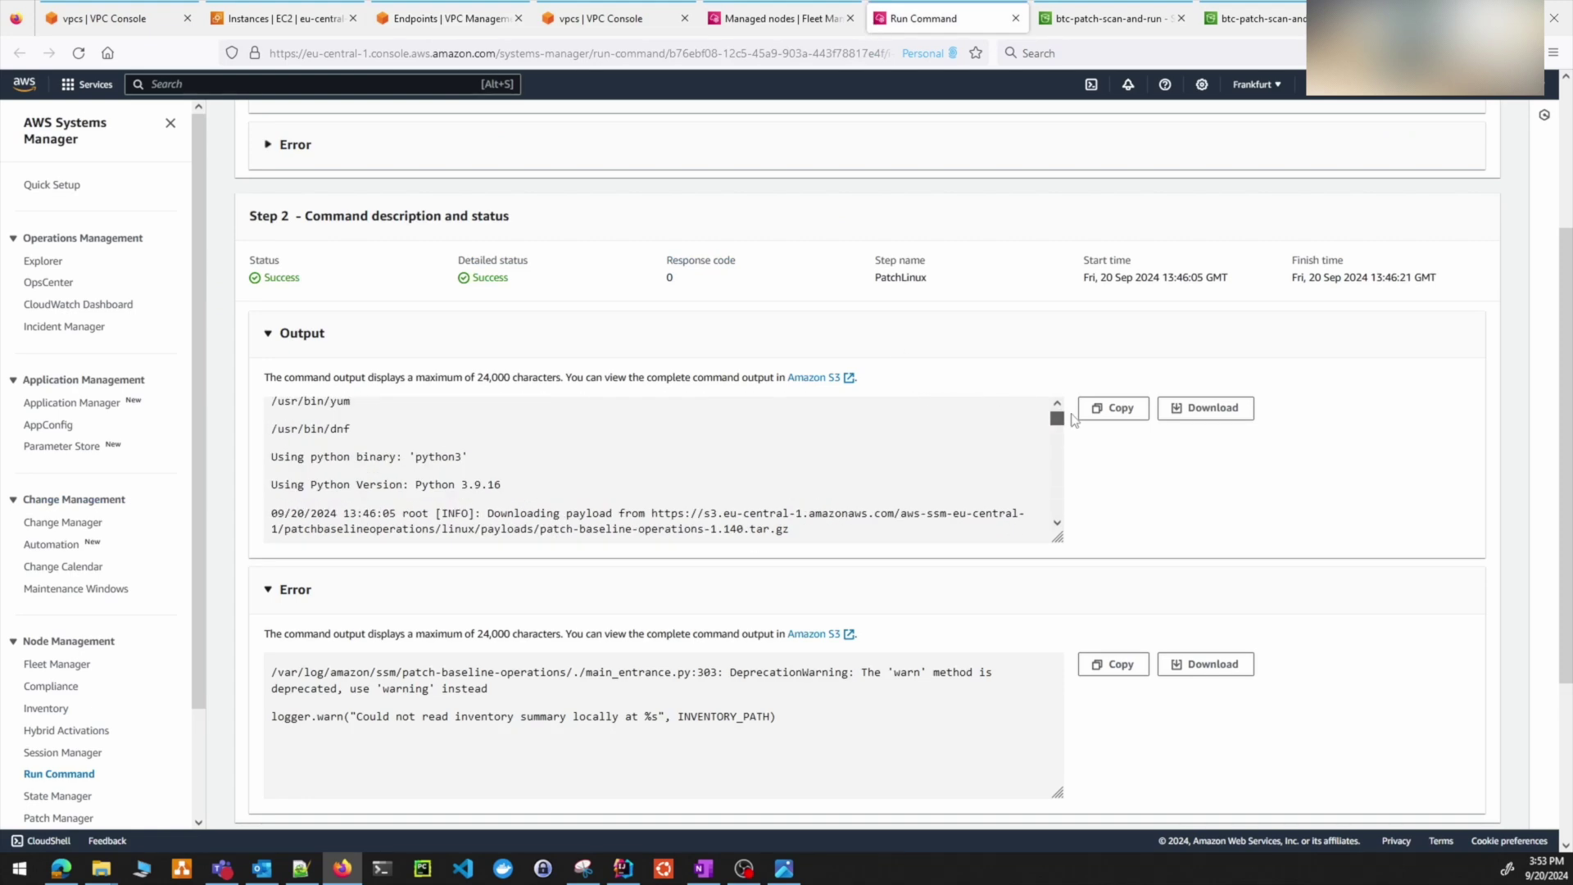
pyautogui.scroll(-5, 738, 524)
pyautogui.scroll(5, 725, 522)
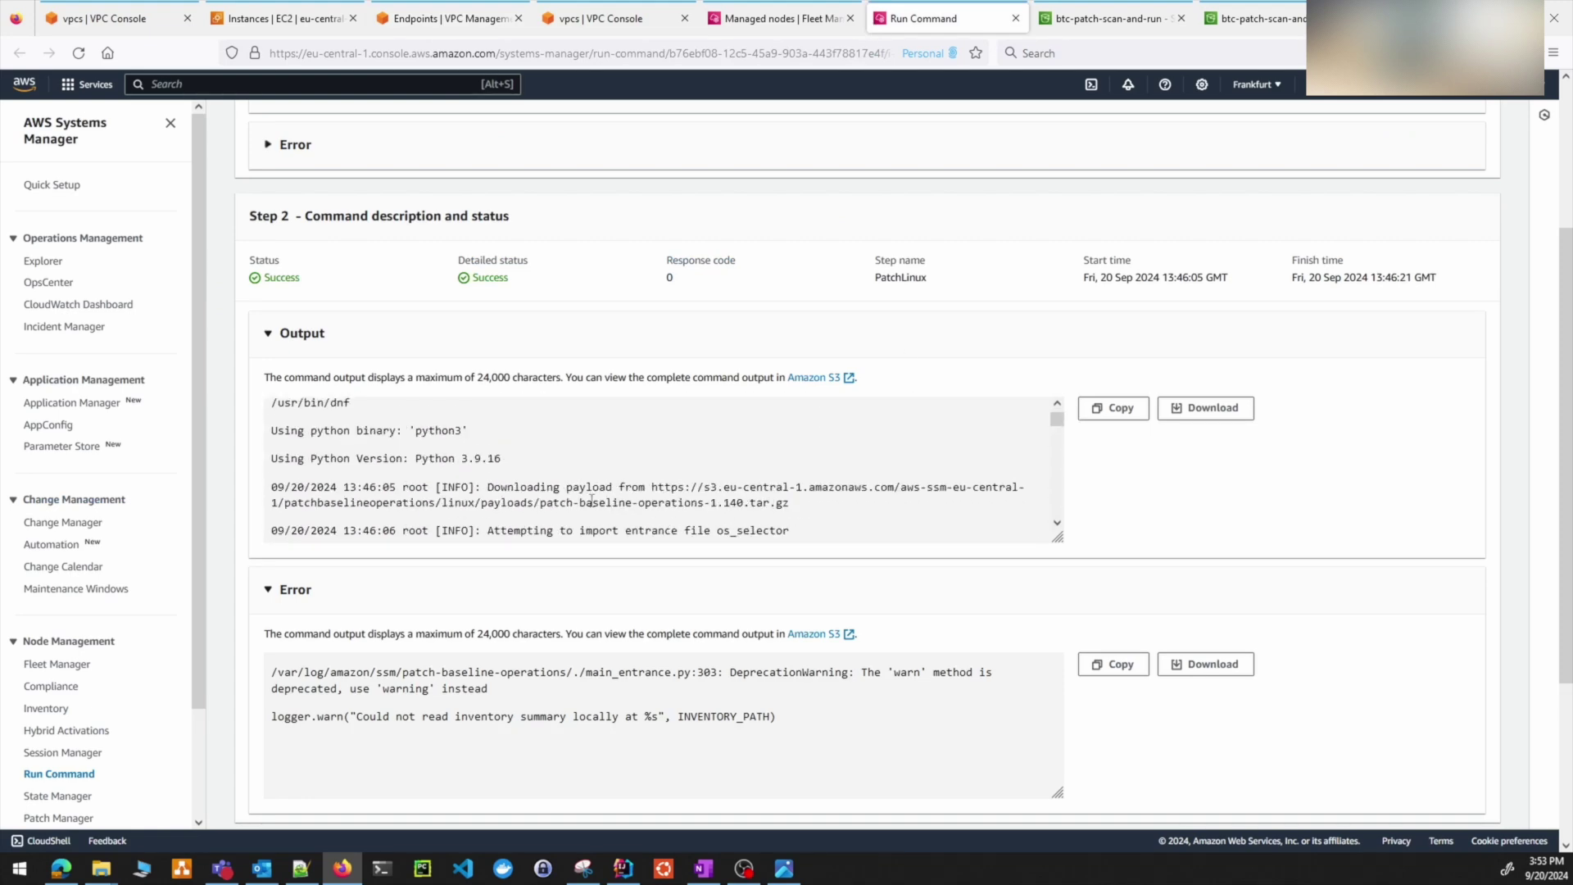
pyautogui.moveTo(675, 489); pyautogui.dragTo(798, 490)
# - Return to the VPC endpoints and start creating another endpoint with the name tag s3
pyautogui.click(457, 23)
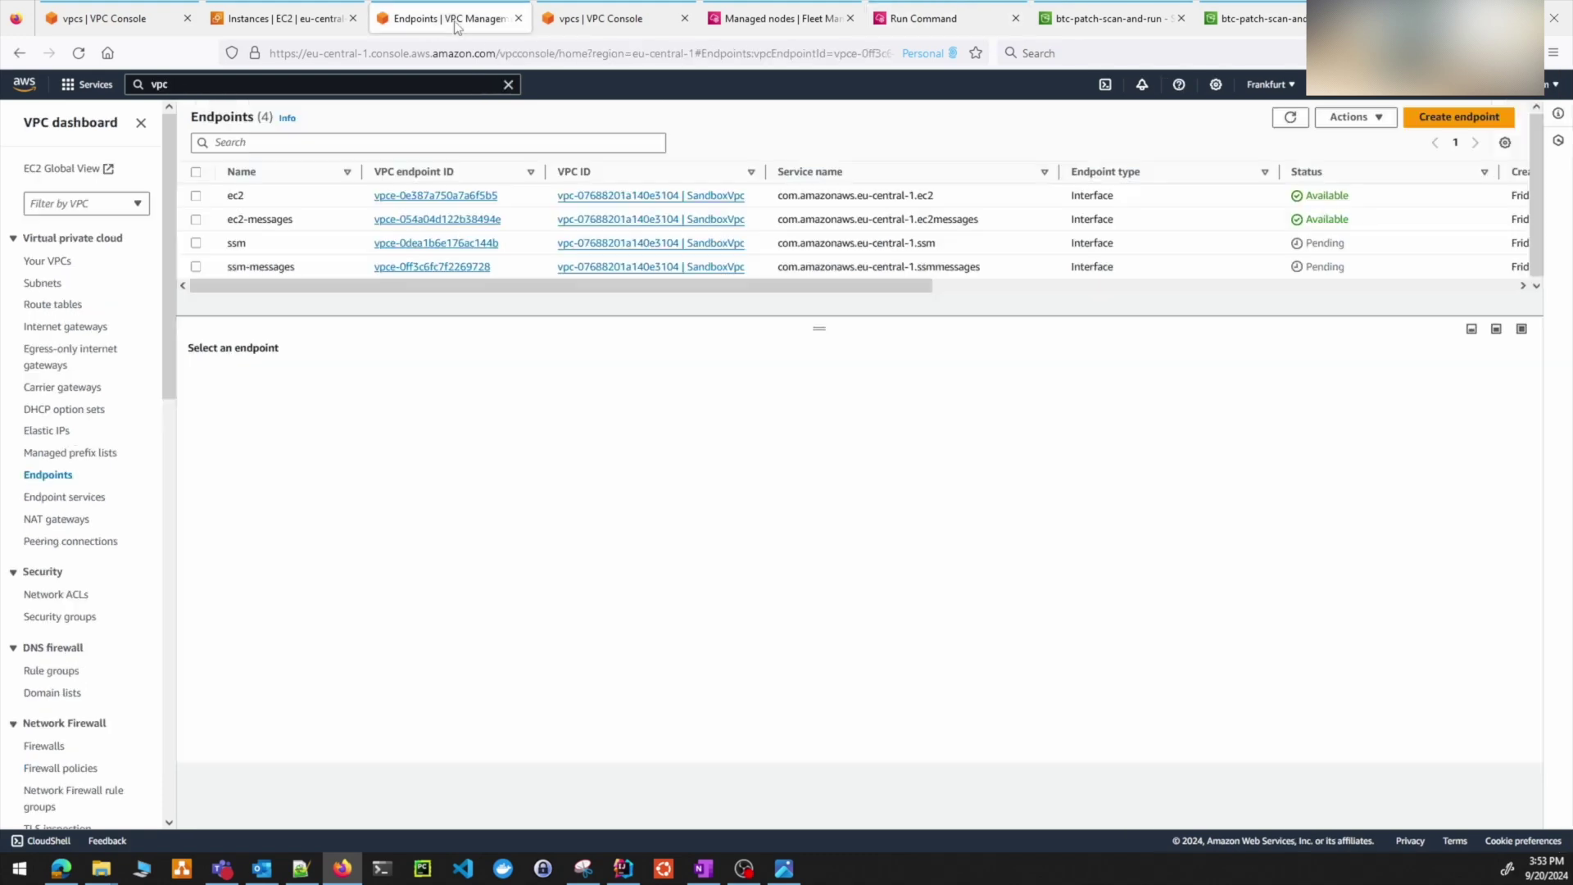
pyautogui.click(1420, 119)
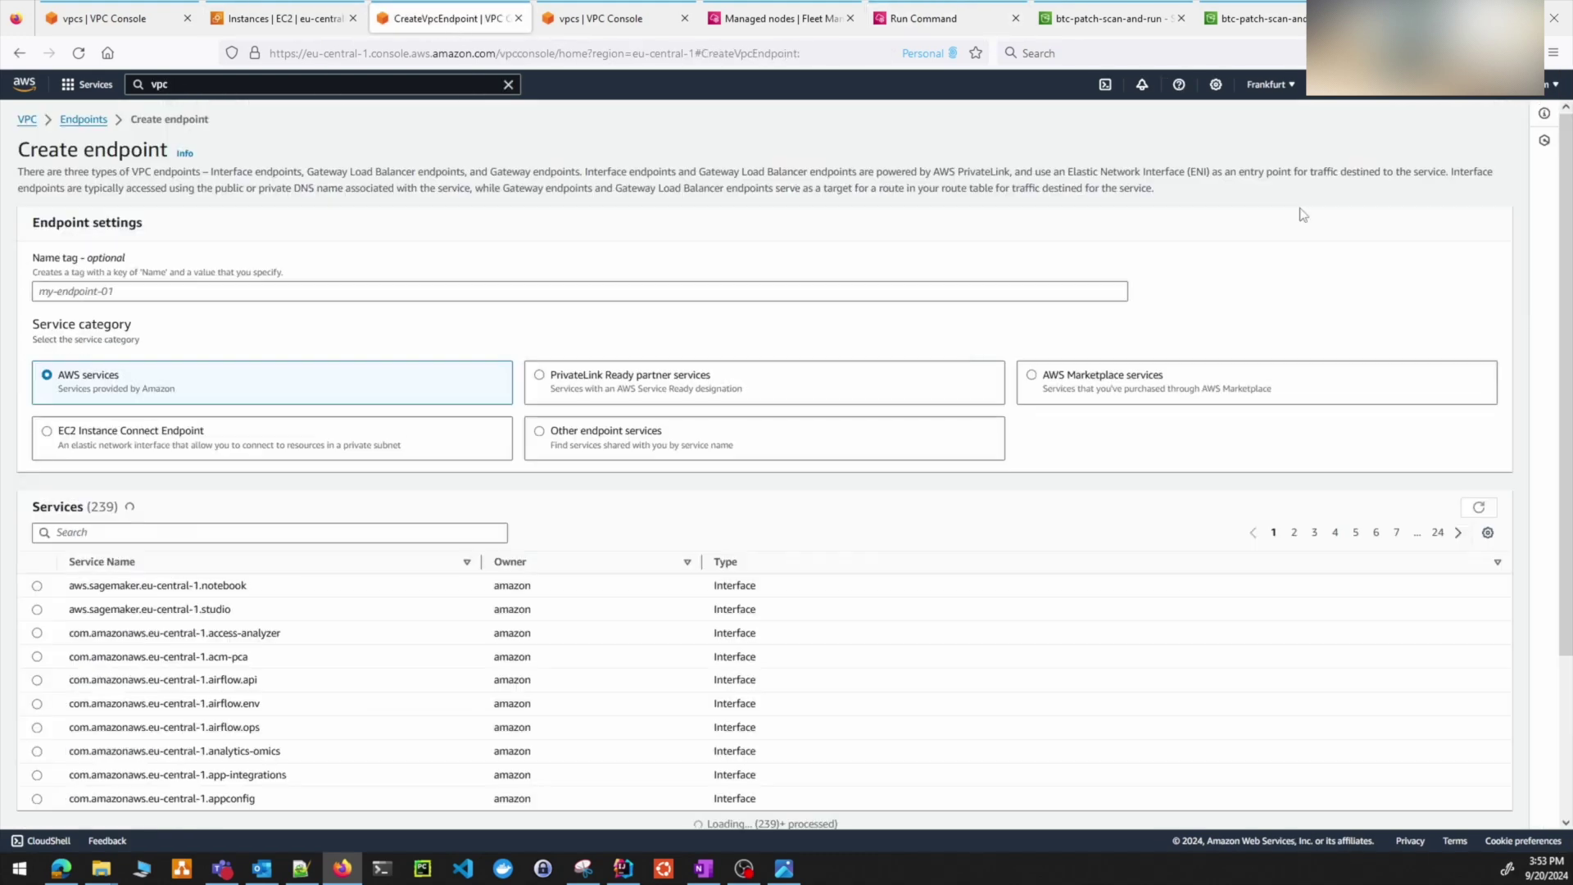
pyautogui.click(169, 291)
pyautogui.write('s3')
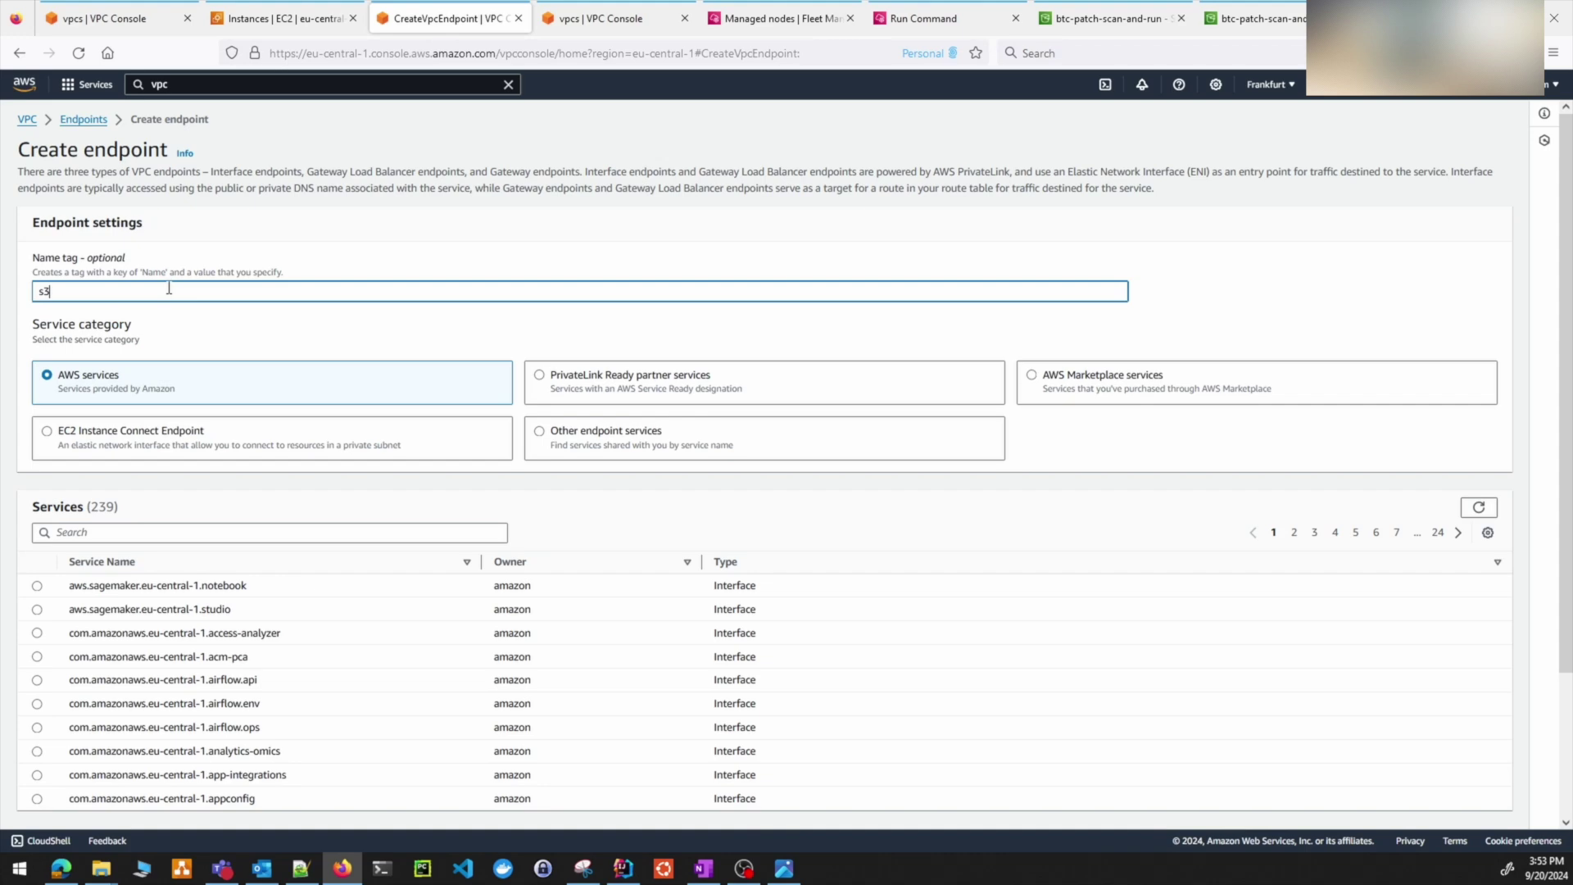
# - Filter the endpoint services by s3 and select the com.amazonaws.eu-central-1.s3 service of type Gateway
pyautogui.scroll(-2, 184, 332)
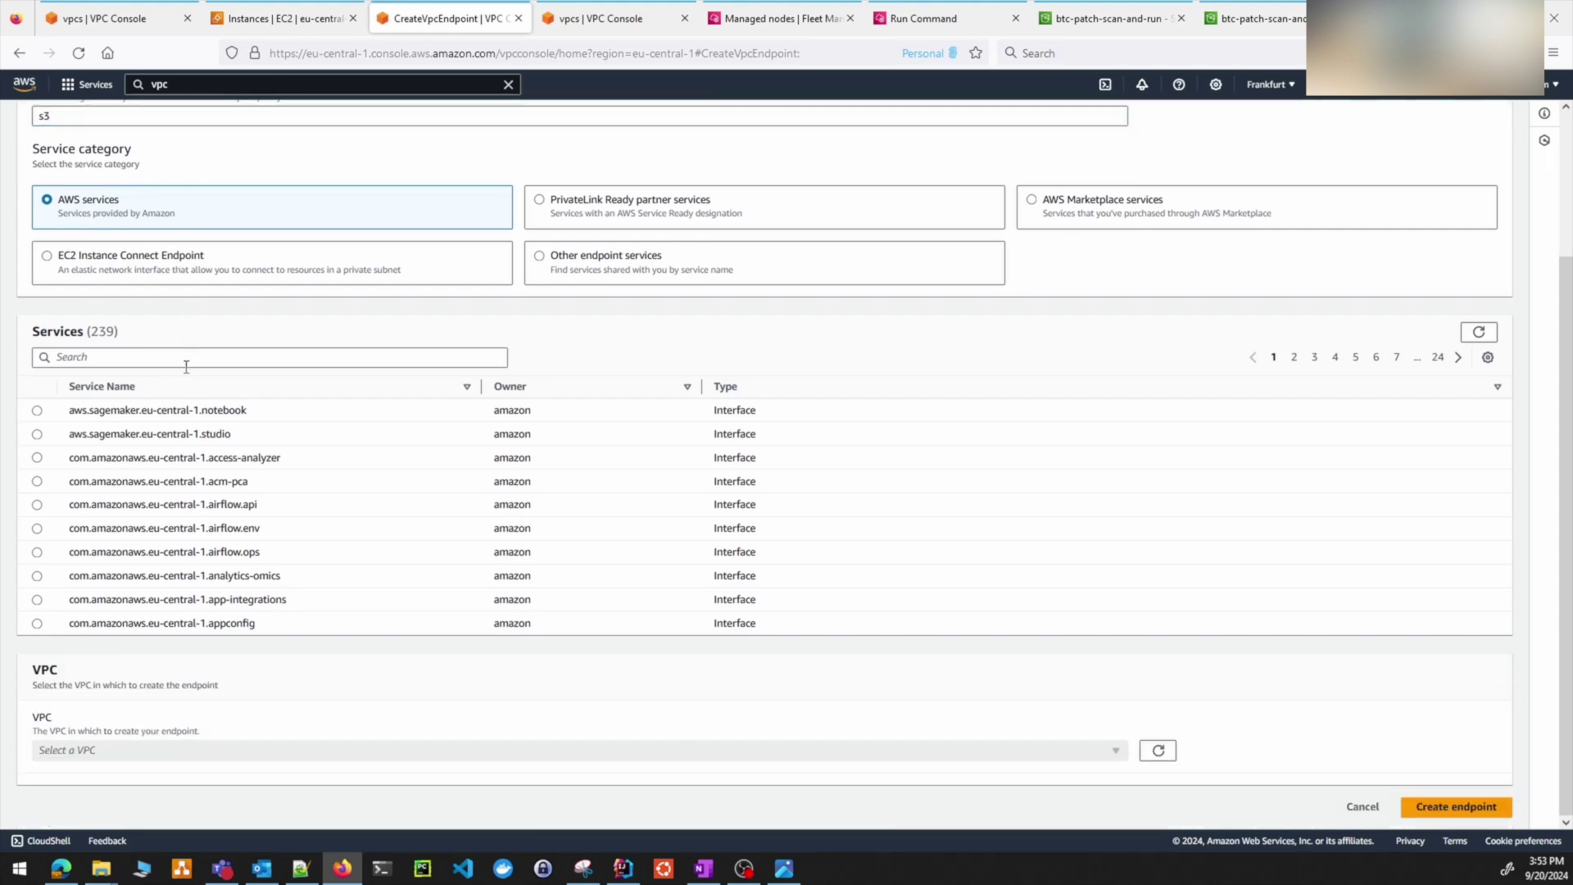
pyautogui.click(190, 358)
pyautogui.write('s3')
pyautogui.press('Return')
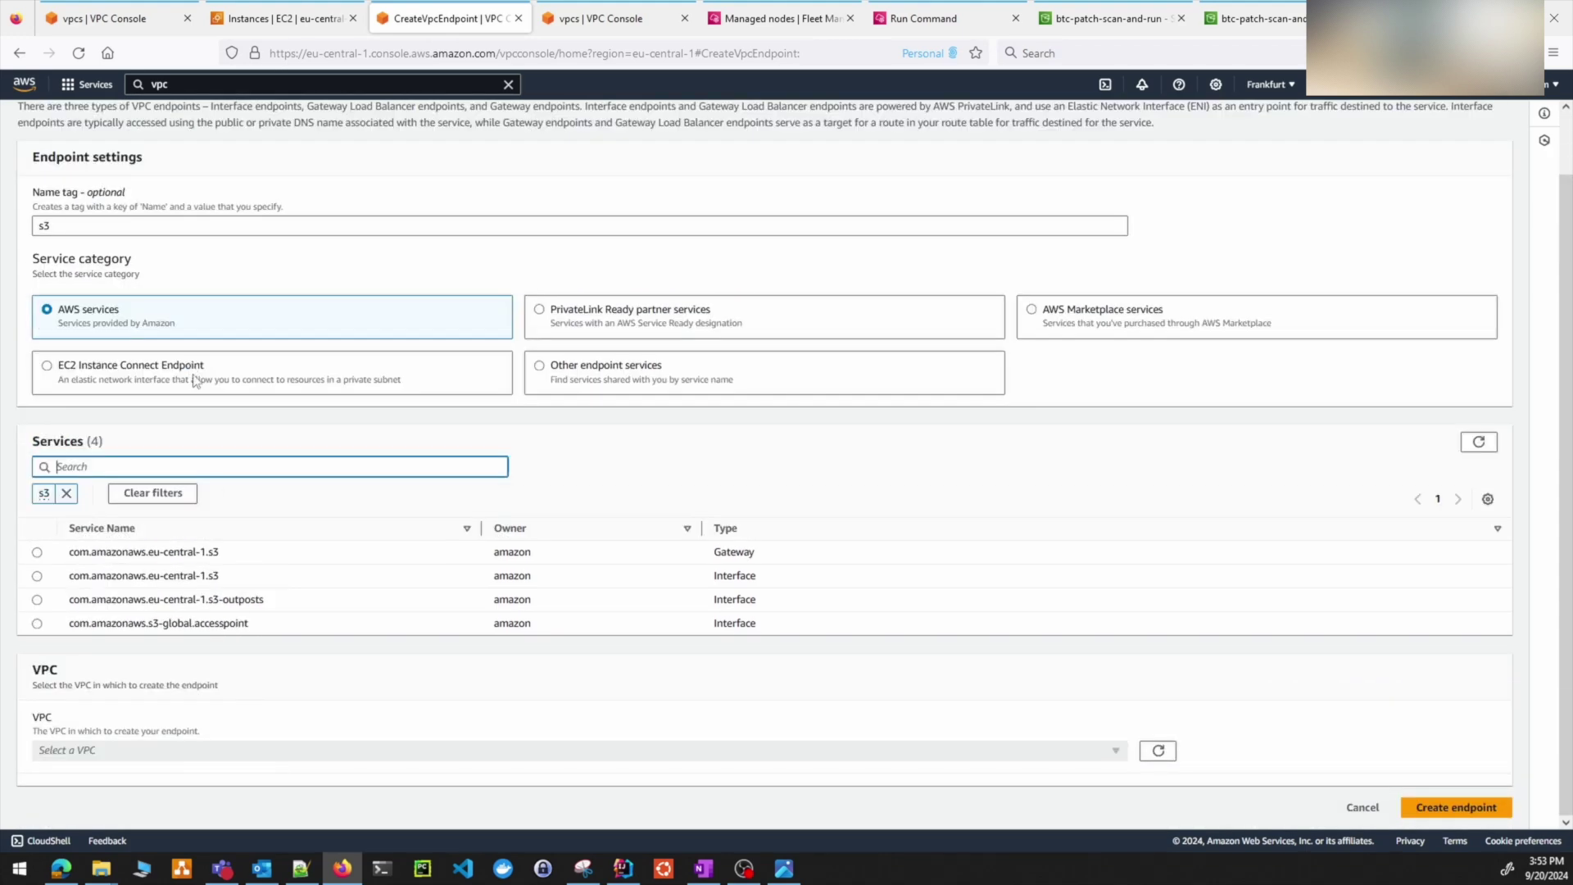
pyautogui.click(37, 552)
# - Set the s3 gateway endpoint's VPC to SandboxVpc and bring up its route table choices
pyautogui.click(182, 758)
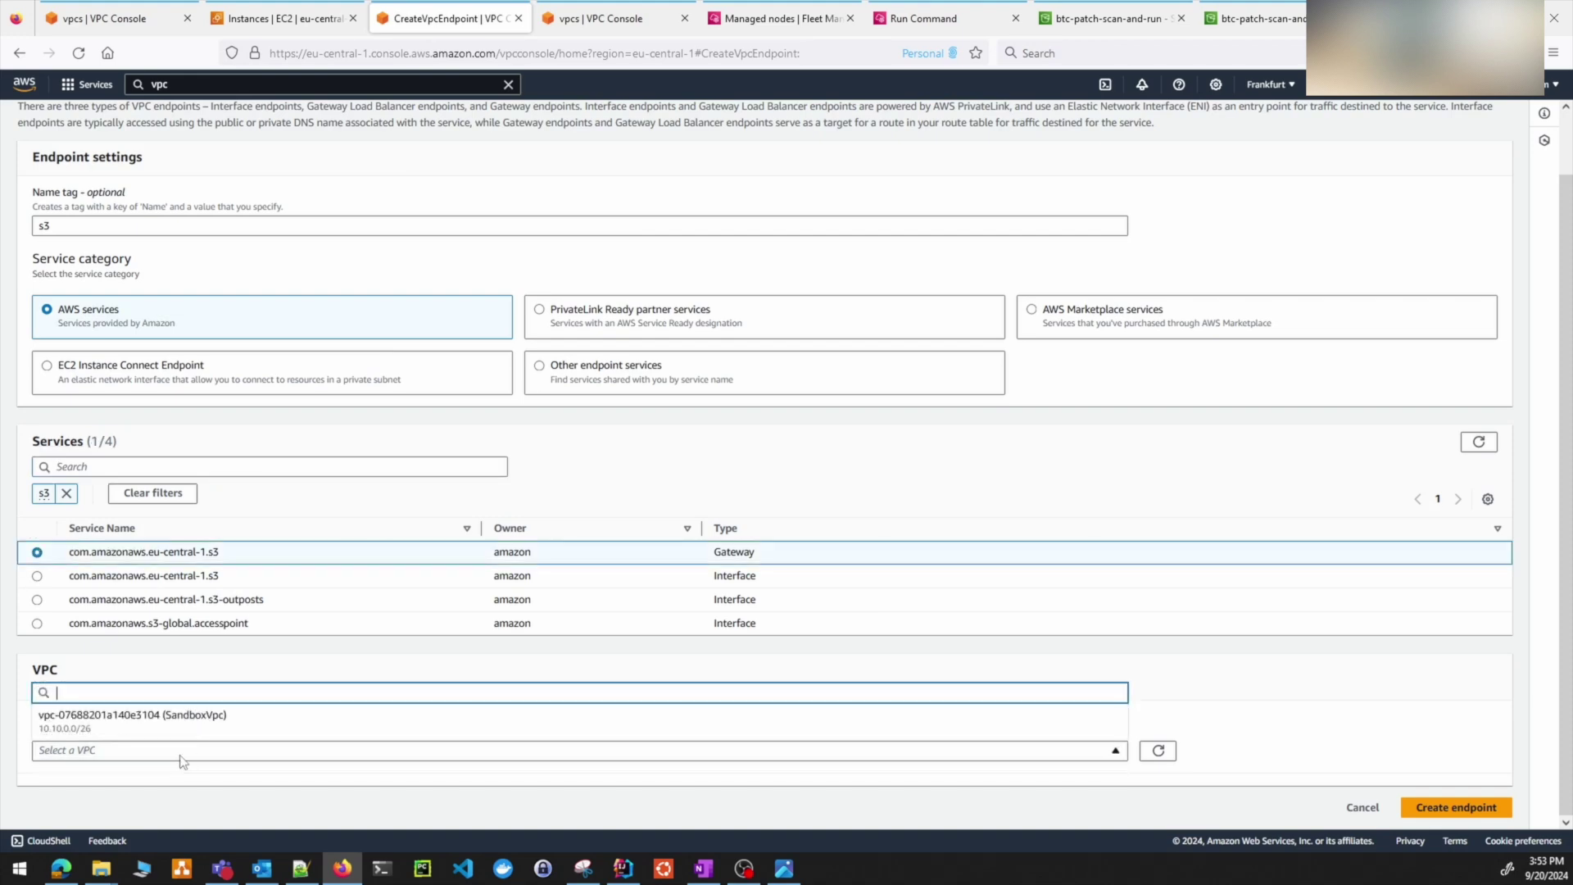
pyautogui.click(183, 721)
pyautogui.scroll(-4, 297, 483)
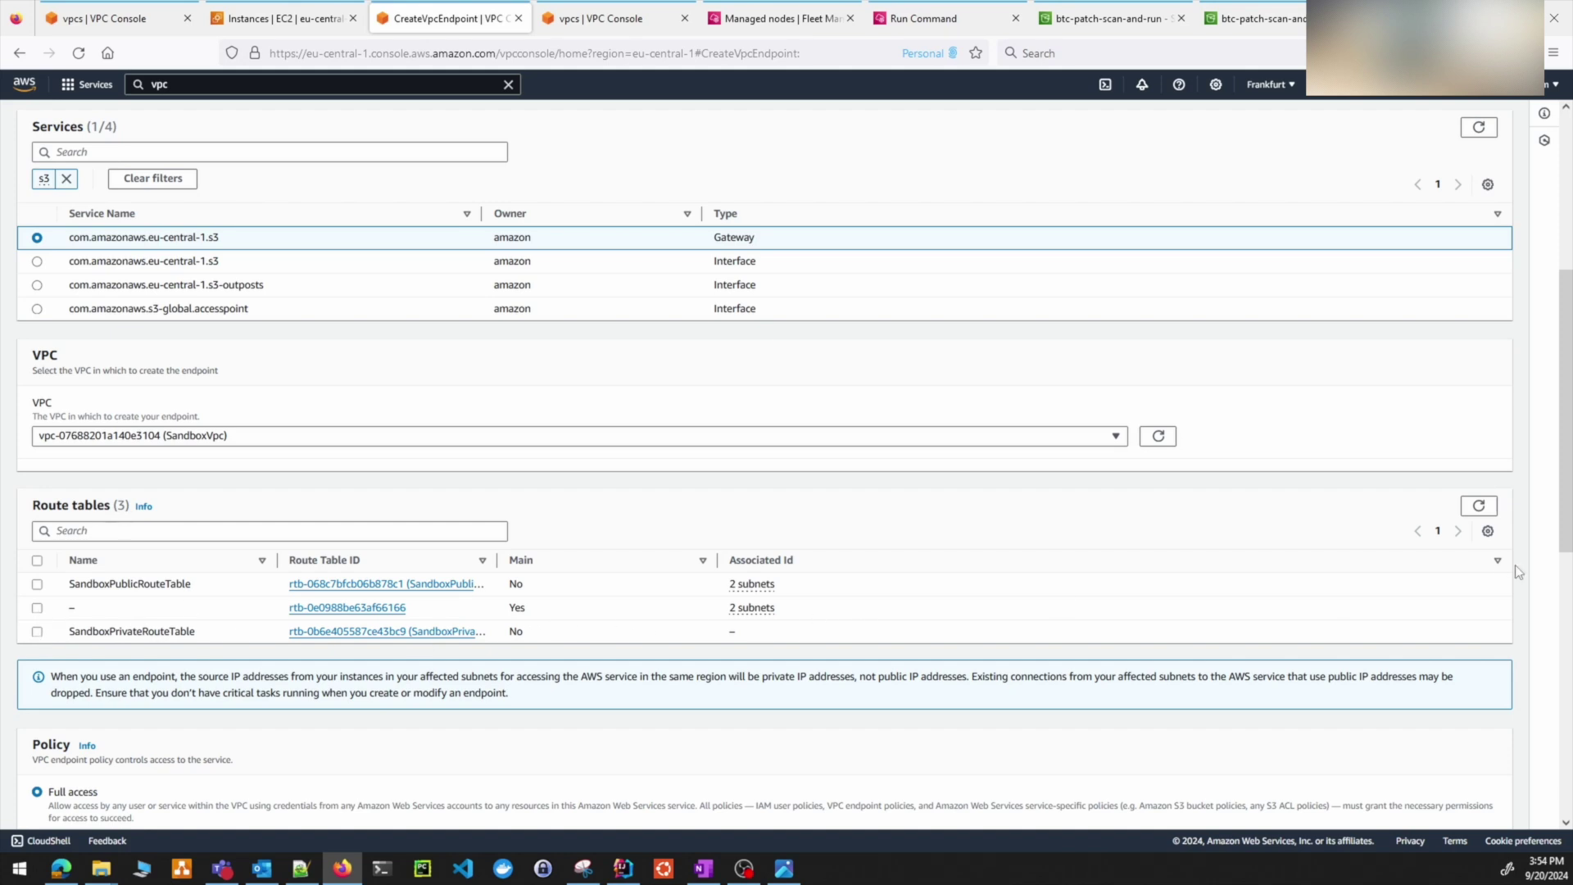
# - Refresh the route tables, associate the s3 gateway endpoint with the isolated route table, and create the endpoint
pyautogui.click(1479, 505)
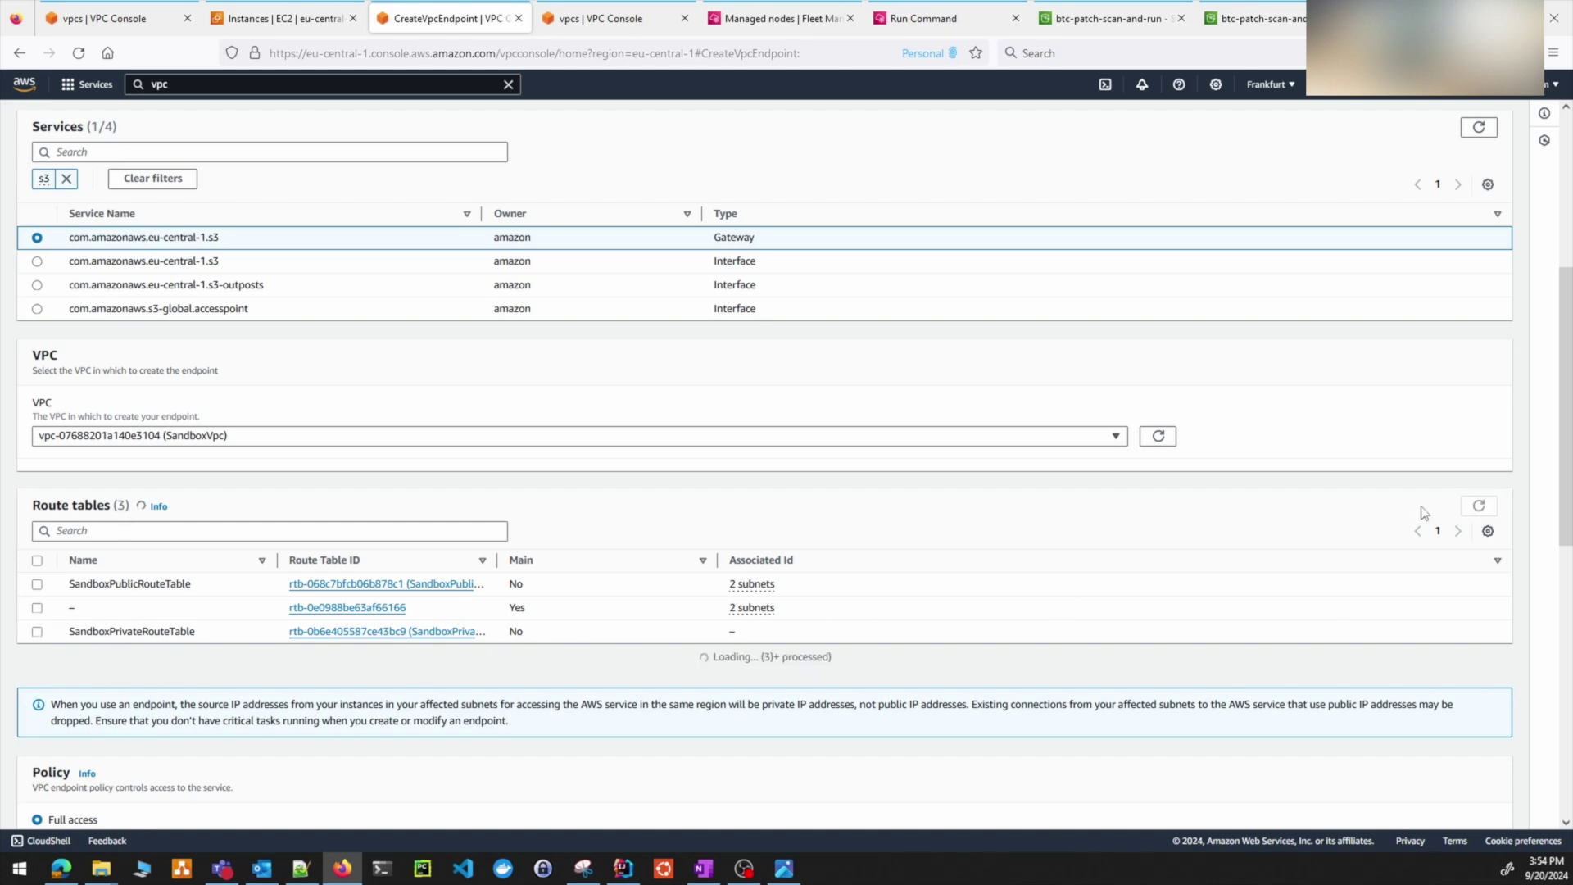
pyautogui.click(36, 608)
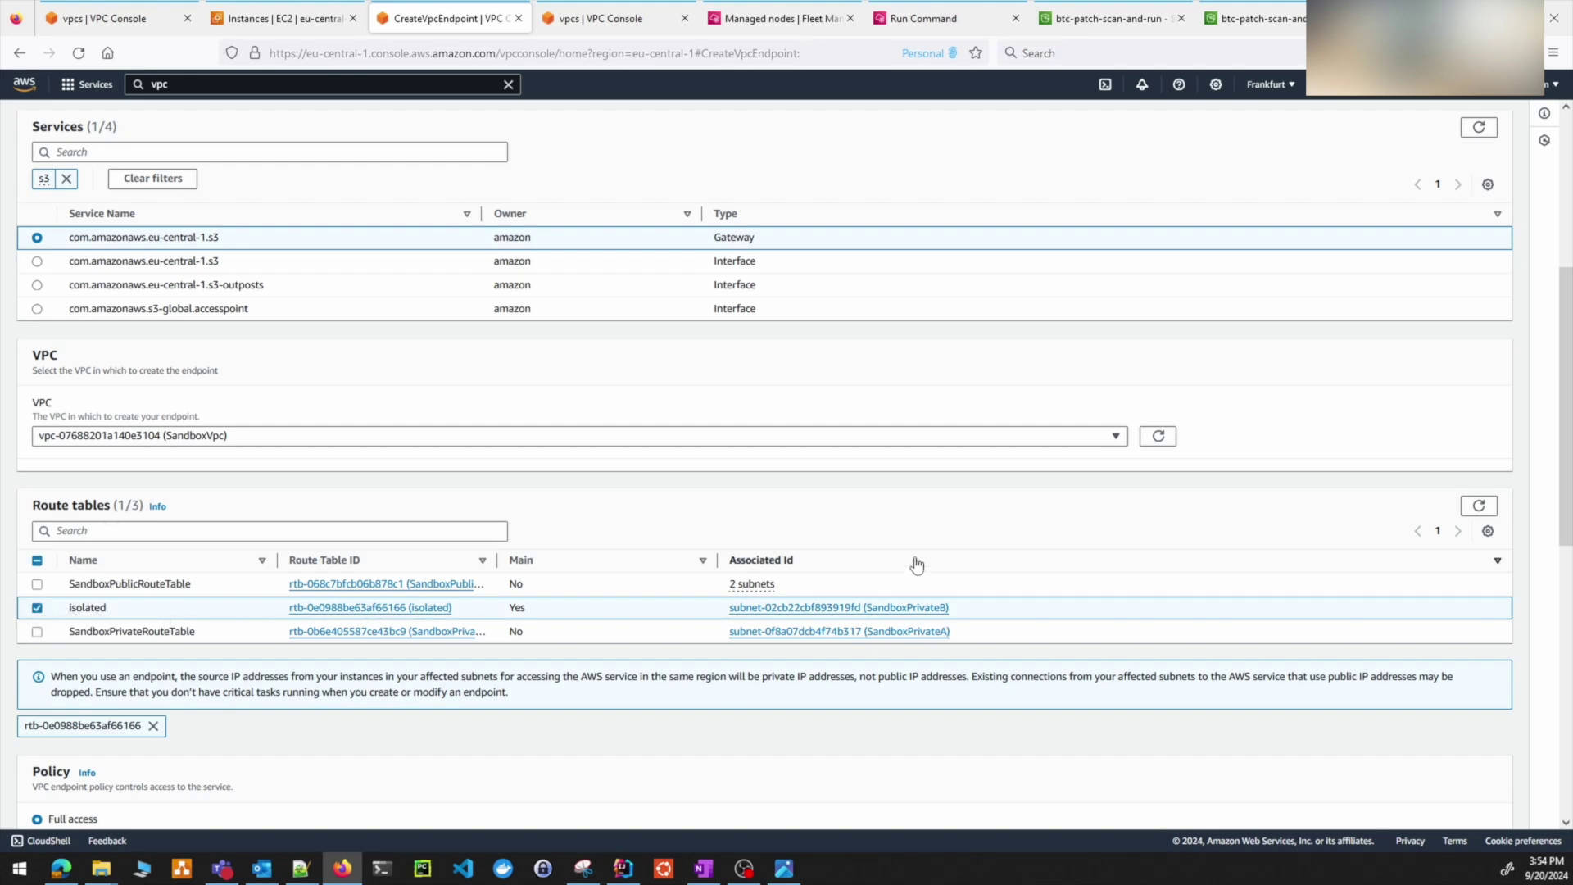
pyautogui.scroll(-4, 917, 562)
pyautogui.scroll(-4, 409, 483)
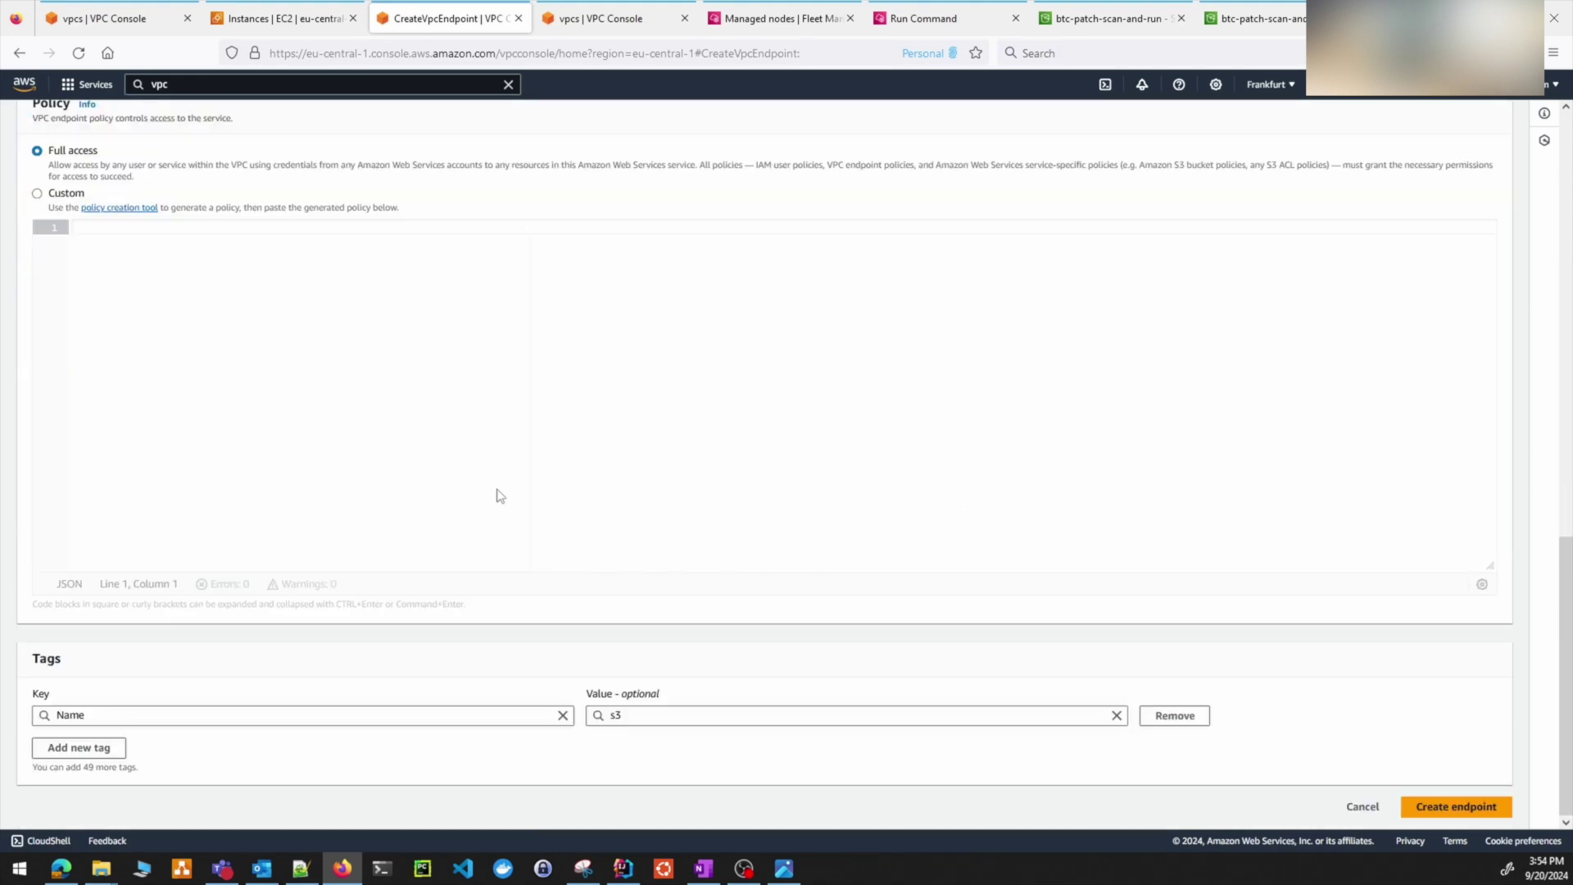
pyautogui.click(1452, 804)
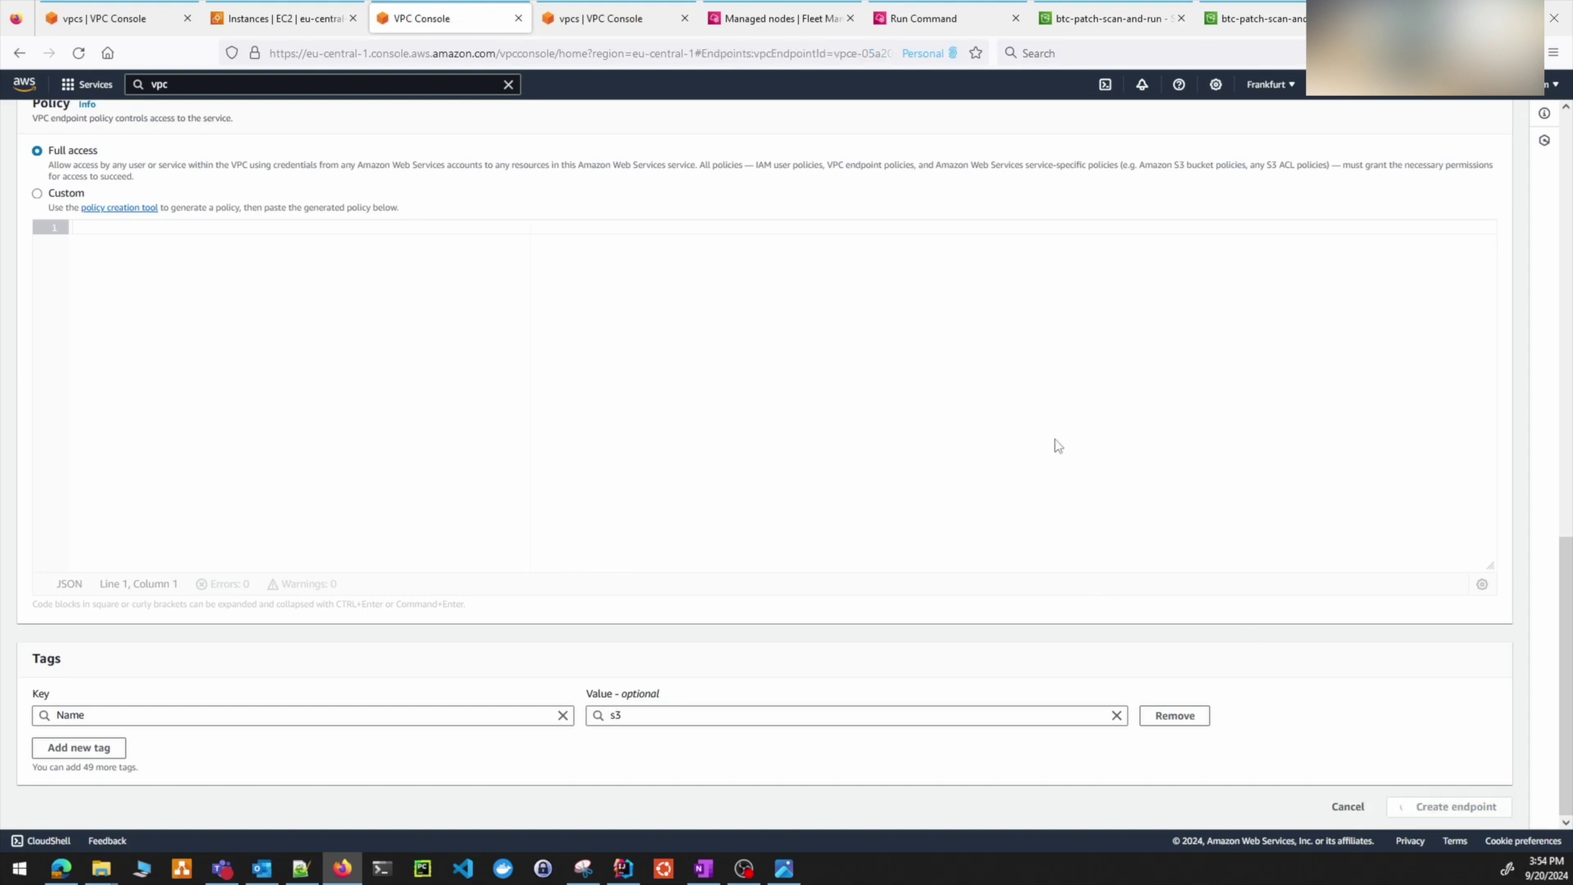
pyautogui.click(1523, 114)
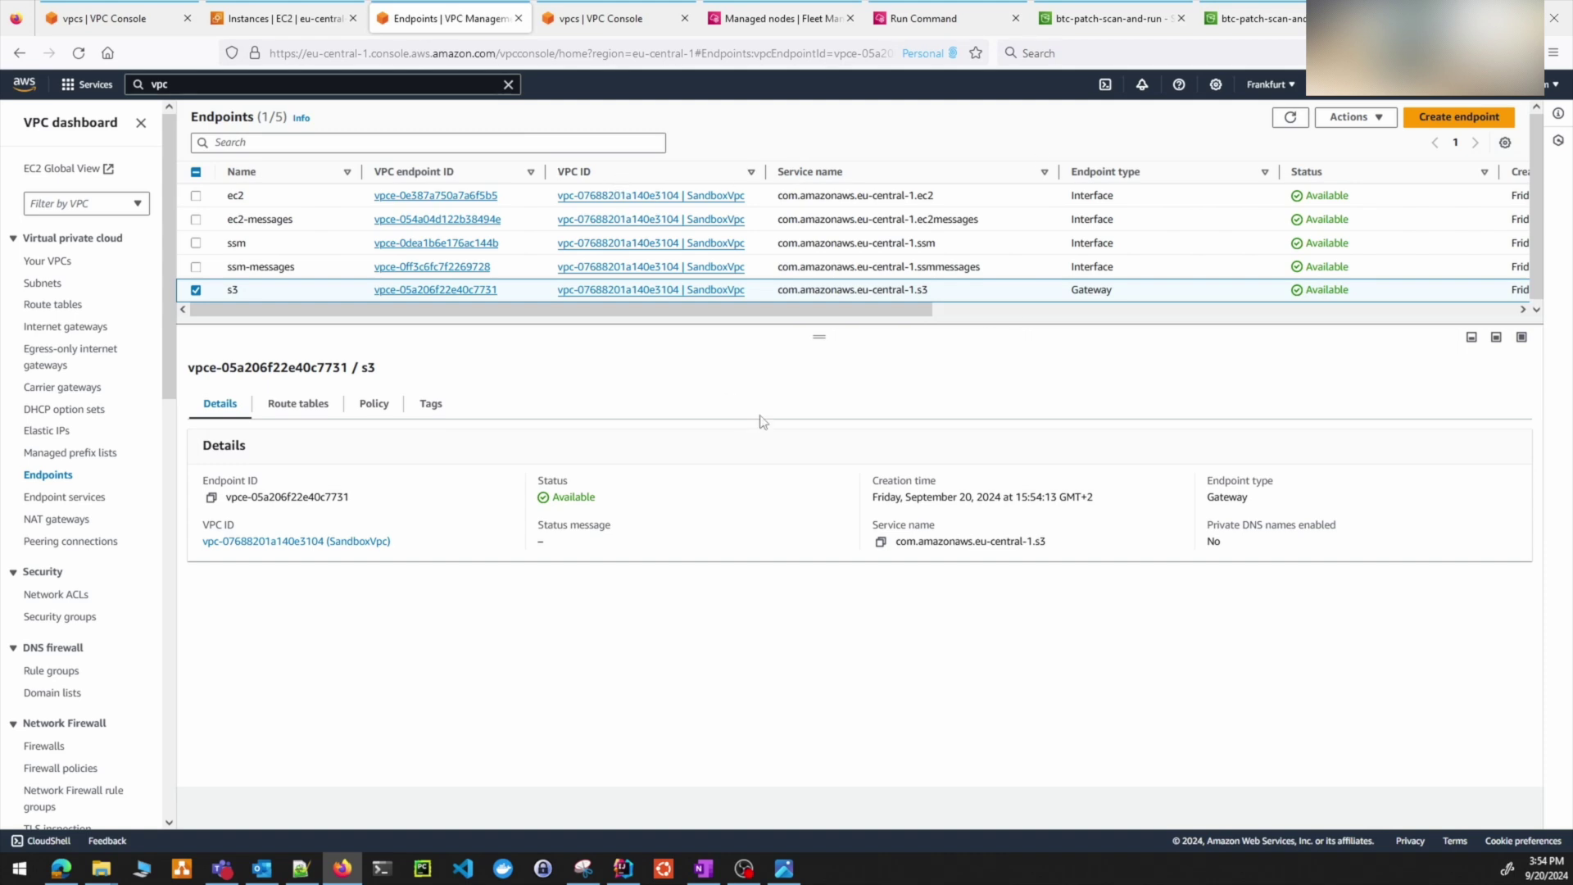
# - Review the details of the ec2, ec2-messages, ssm, ssm-messages and s3 endpoints one after another
pyautogui.click(954, 199)
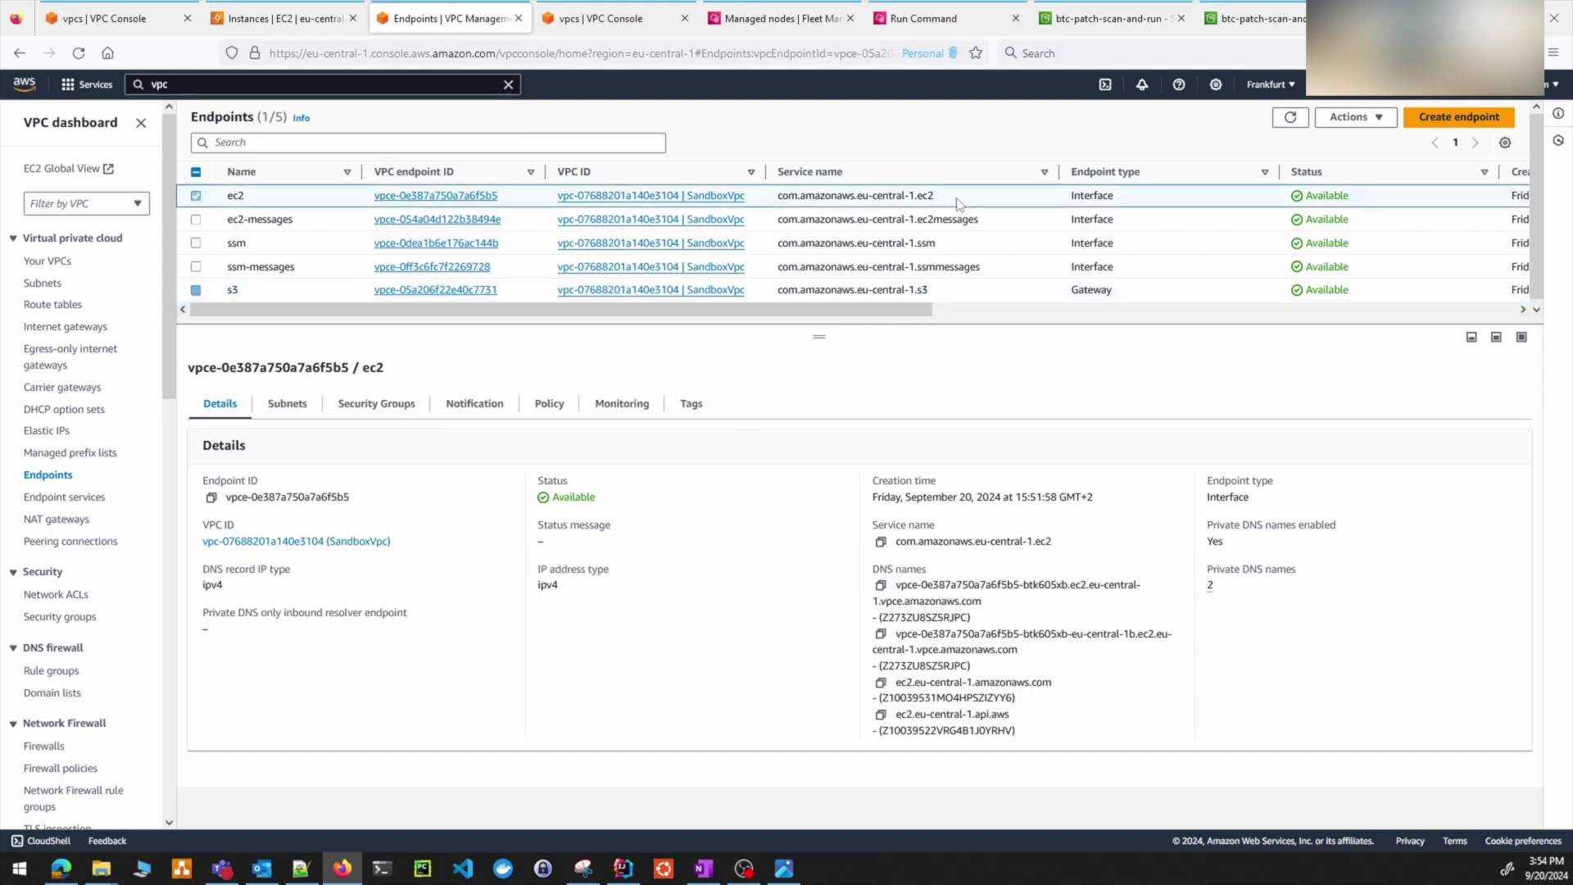
pyautogui.click(1041, 226)
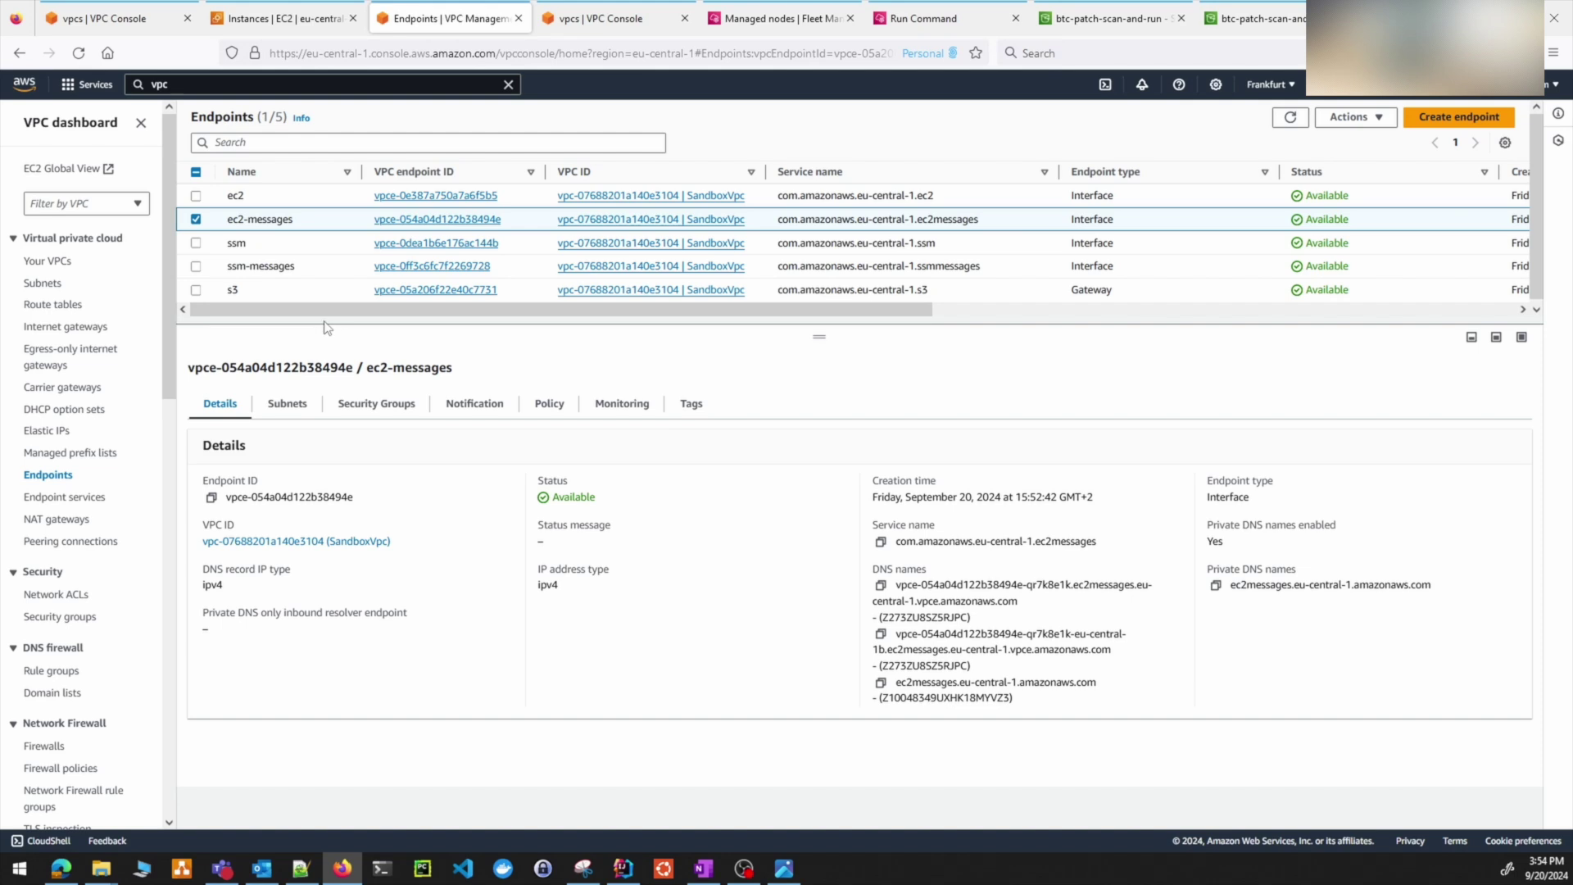
pyautogui.click(1005, 246)
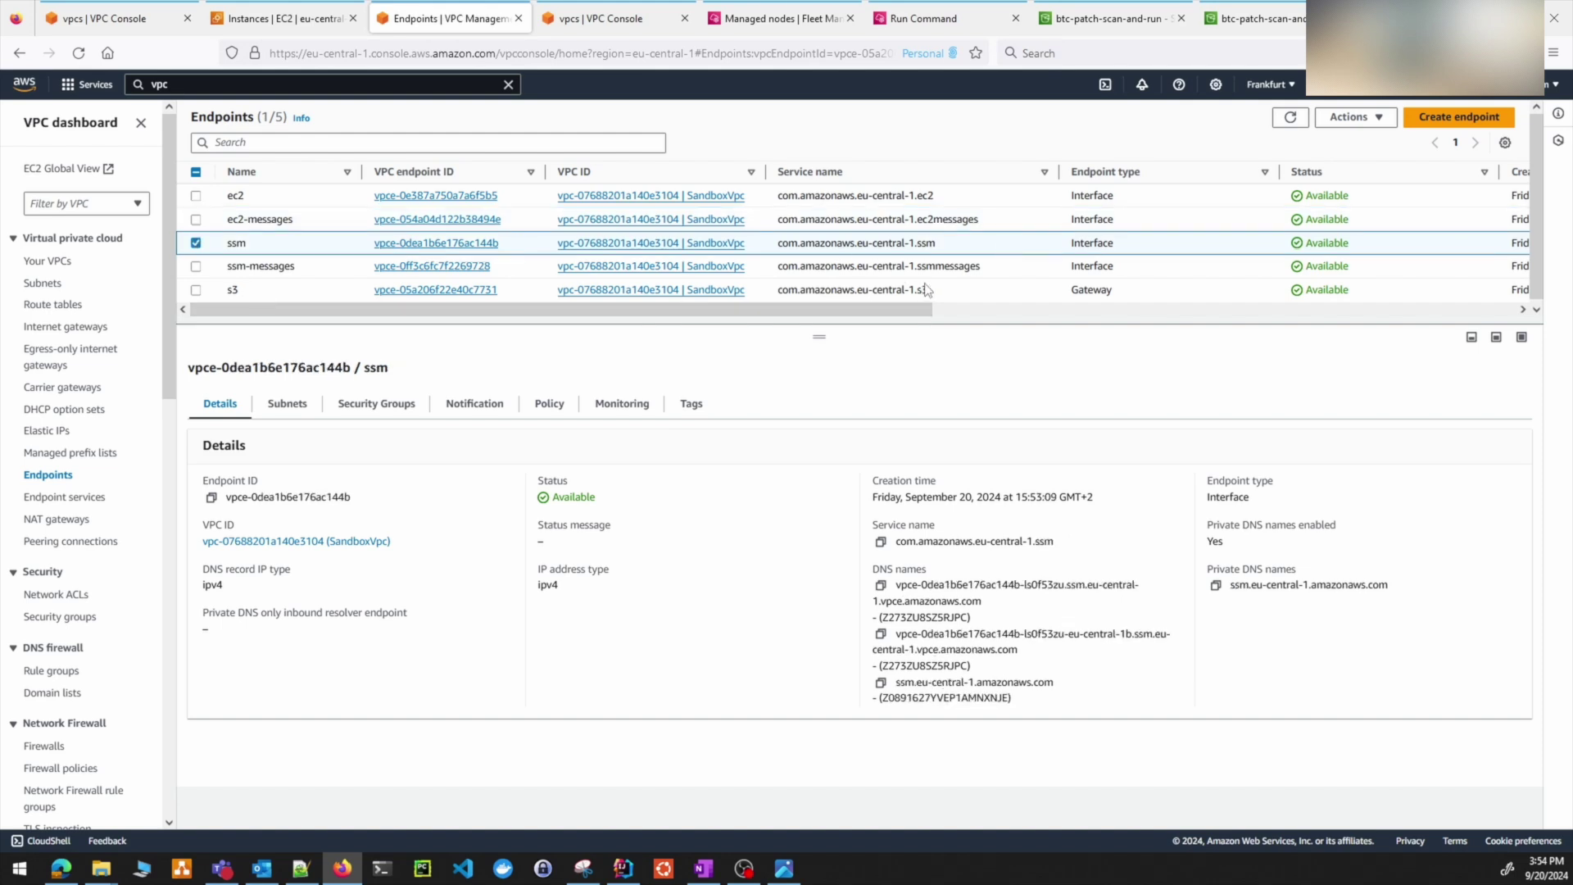
pyautogui.click(1038, 270)
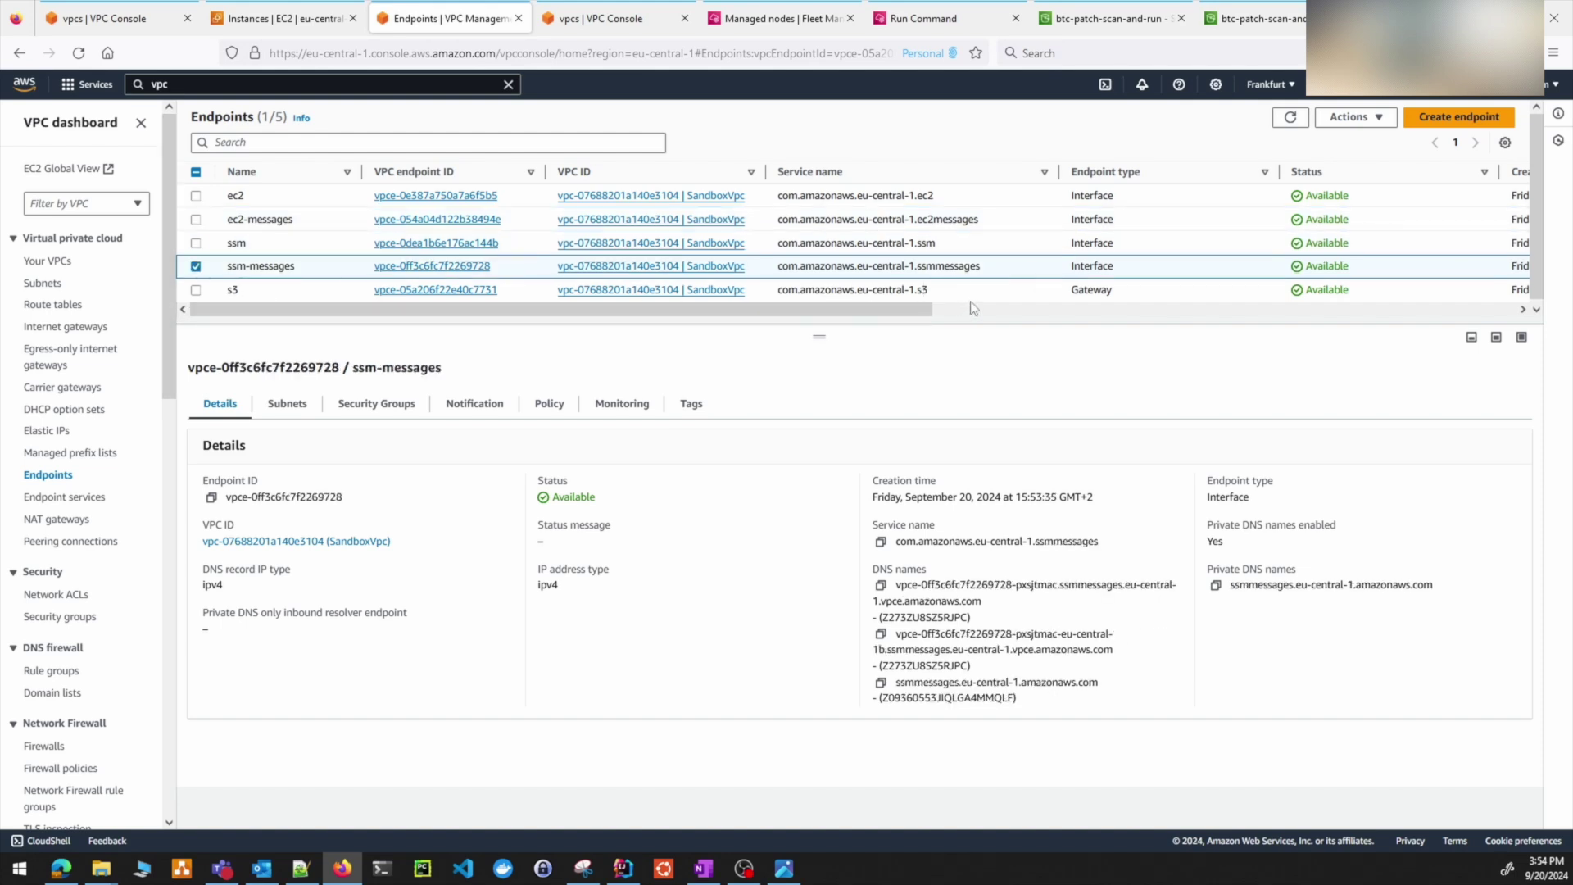
pyautogui.click(970, 298)
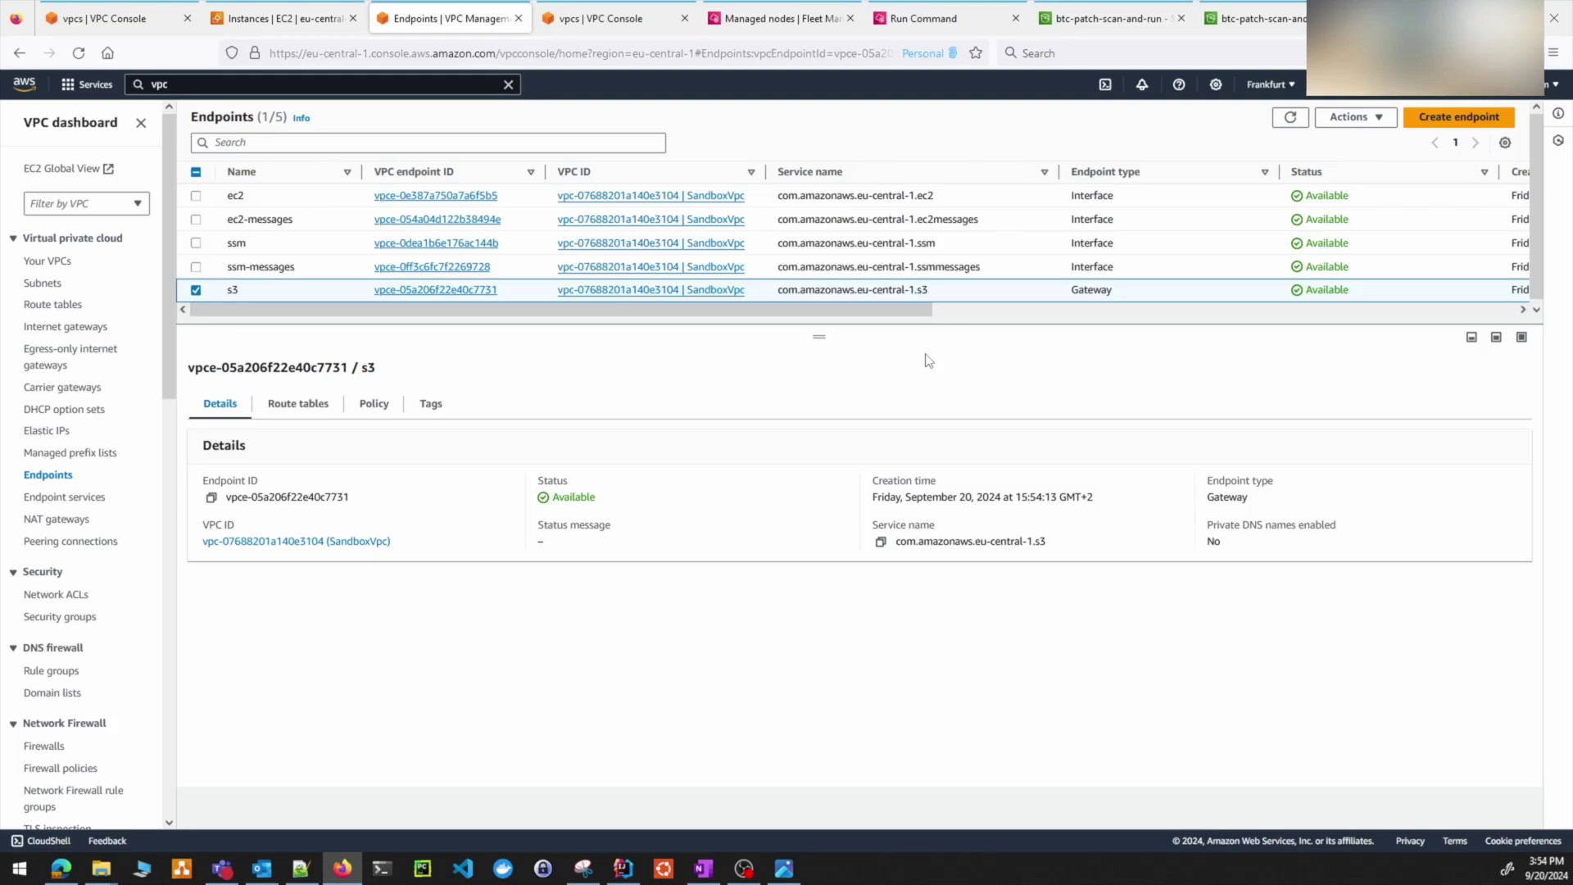
# - Refresh the managed nodes in Fleet Manager, and trace the isolated route table to the s3 endpoint in SandboxVpc's reloaded resource map
pyautogui.click(775, 18)
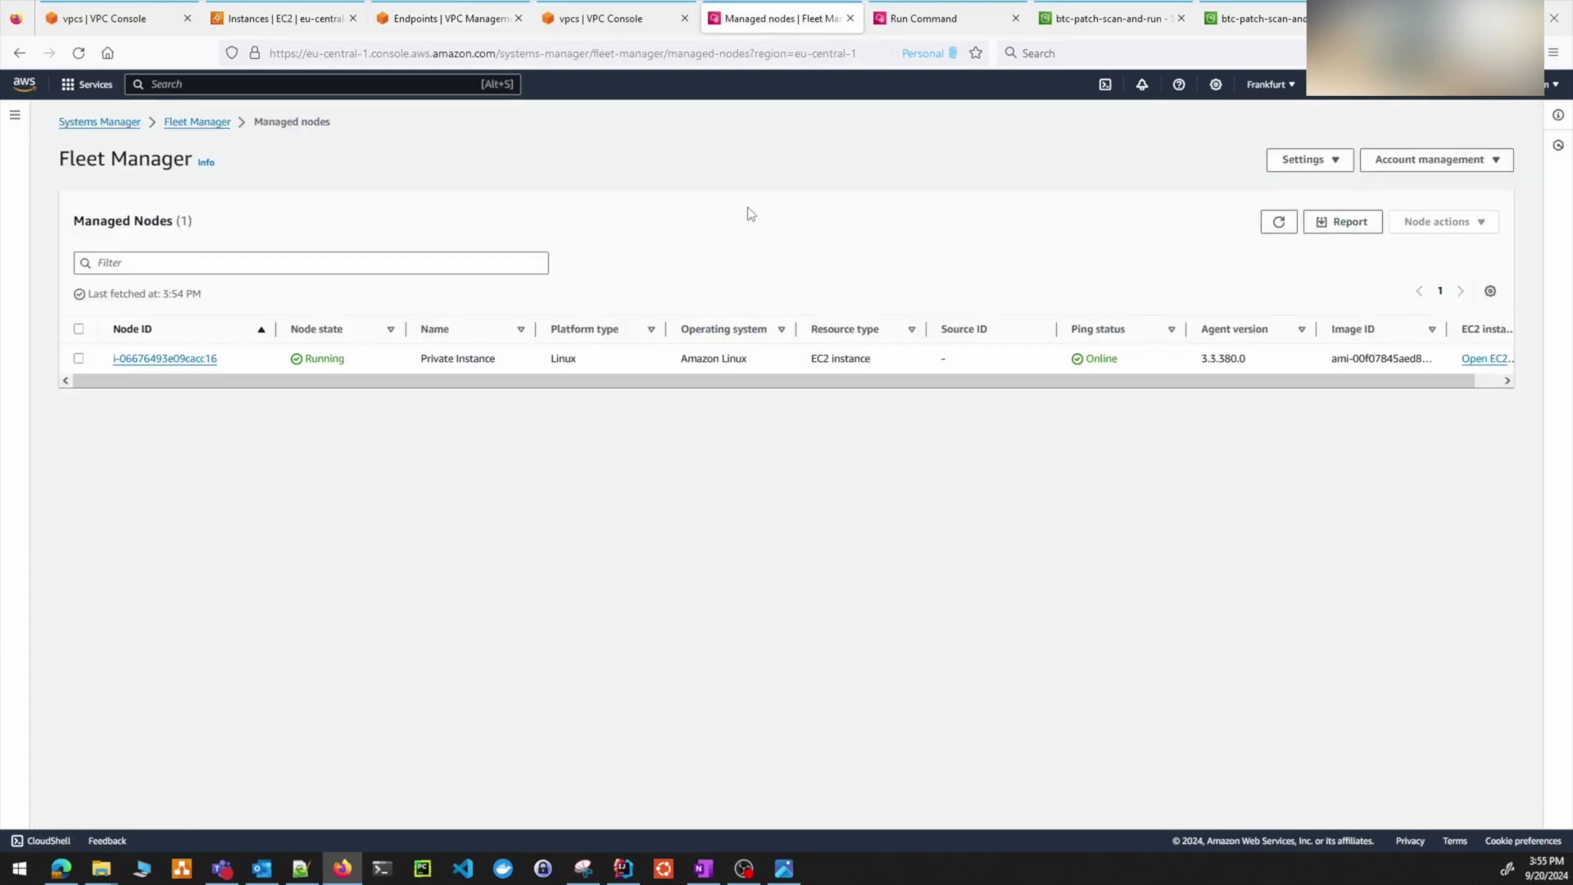
pyautogui.click(1278, 222)
pyautogui.click(600, 33)
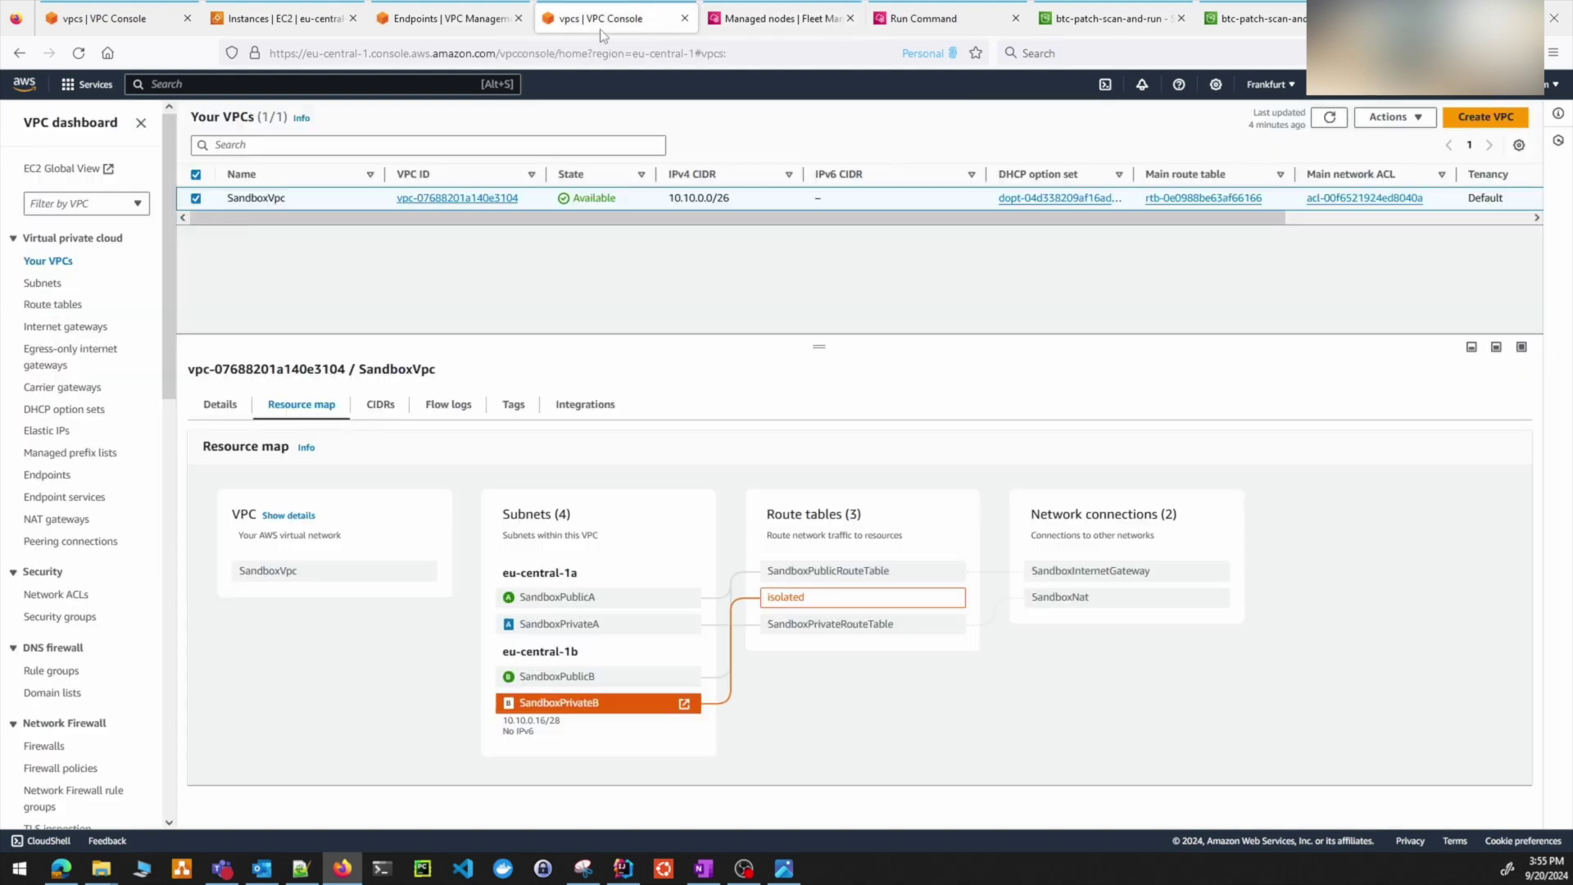
pyautogui.click(1329, 116)
pyautogui.click(75, 56)
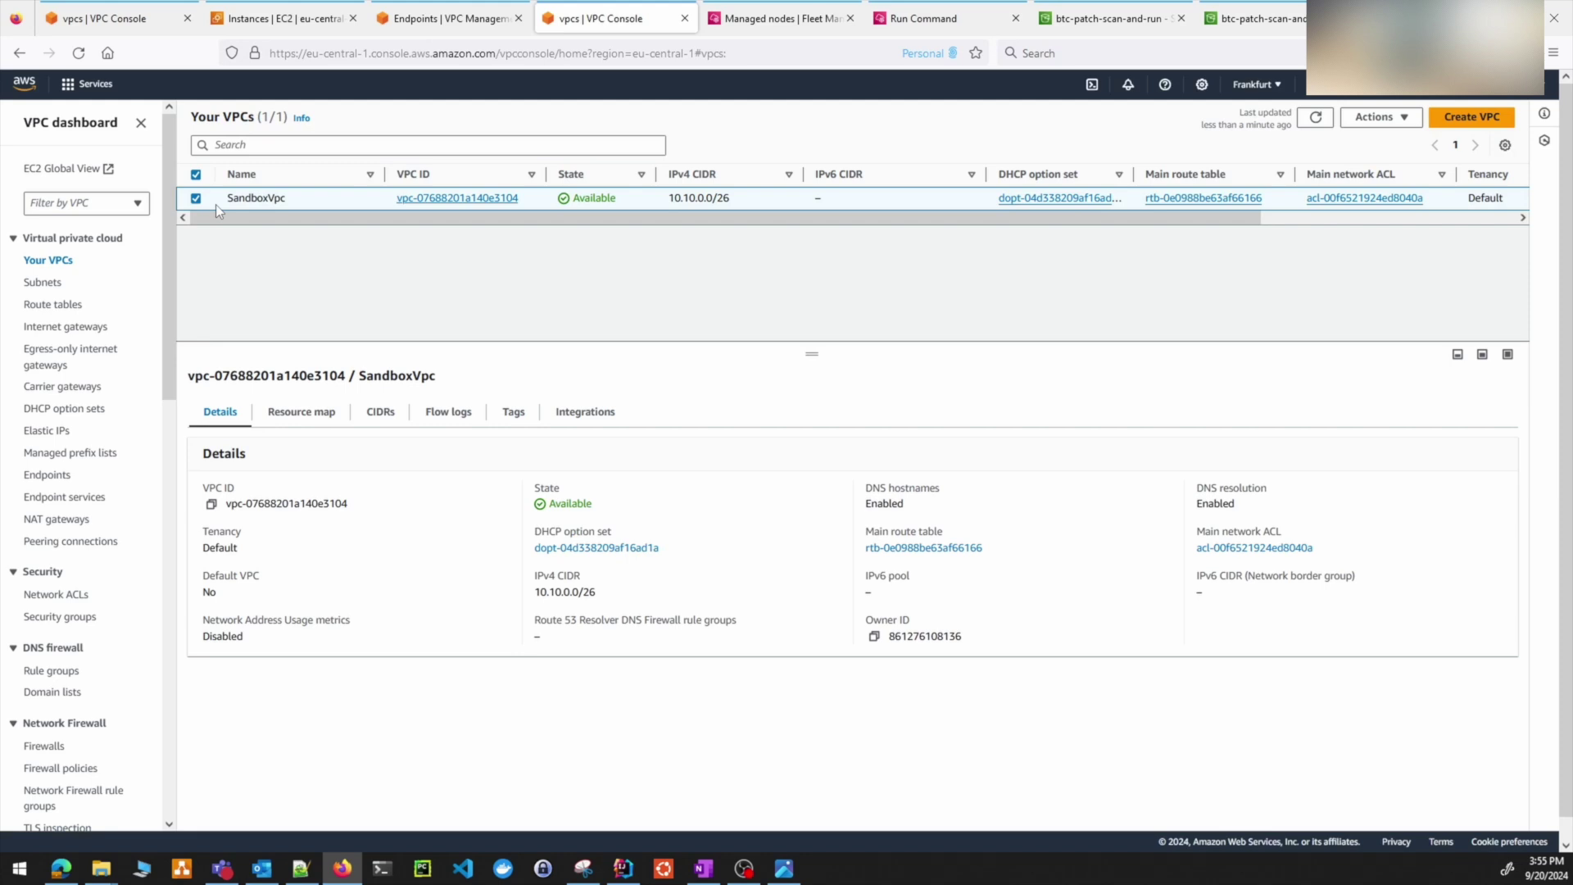
pyautogui.click(311, 409)
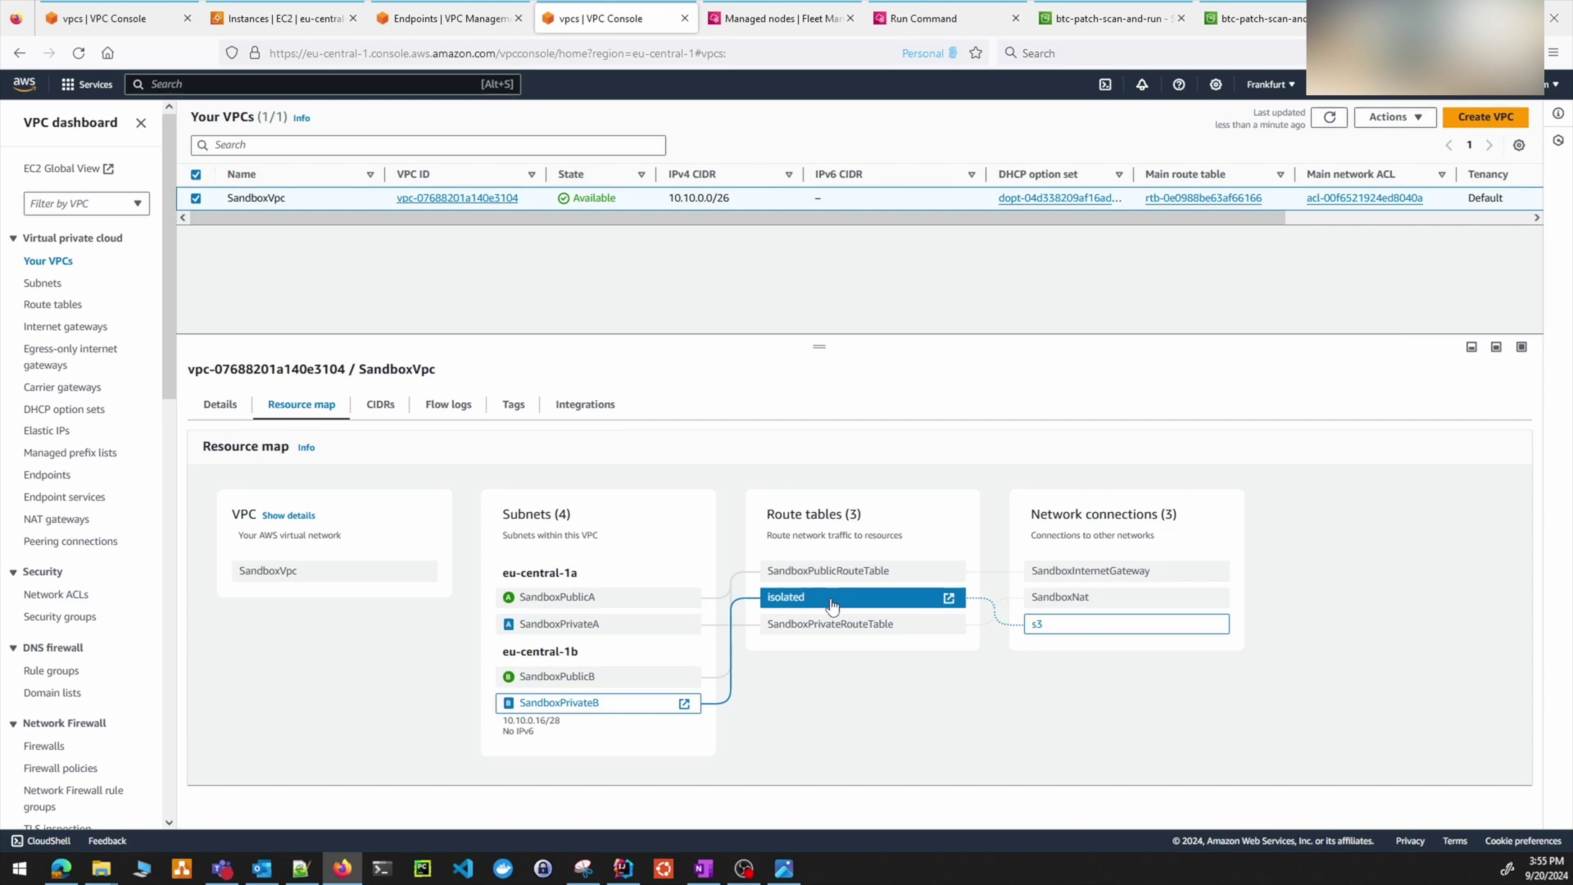
pyautogui.click(1055, 626)
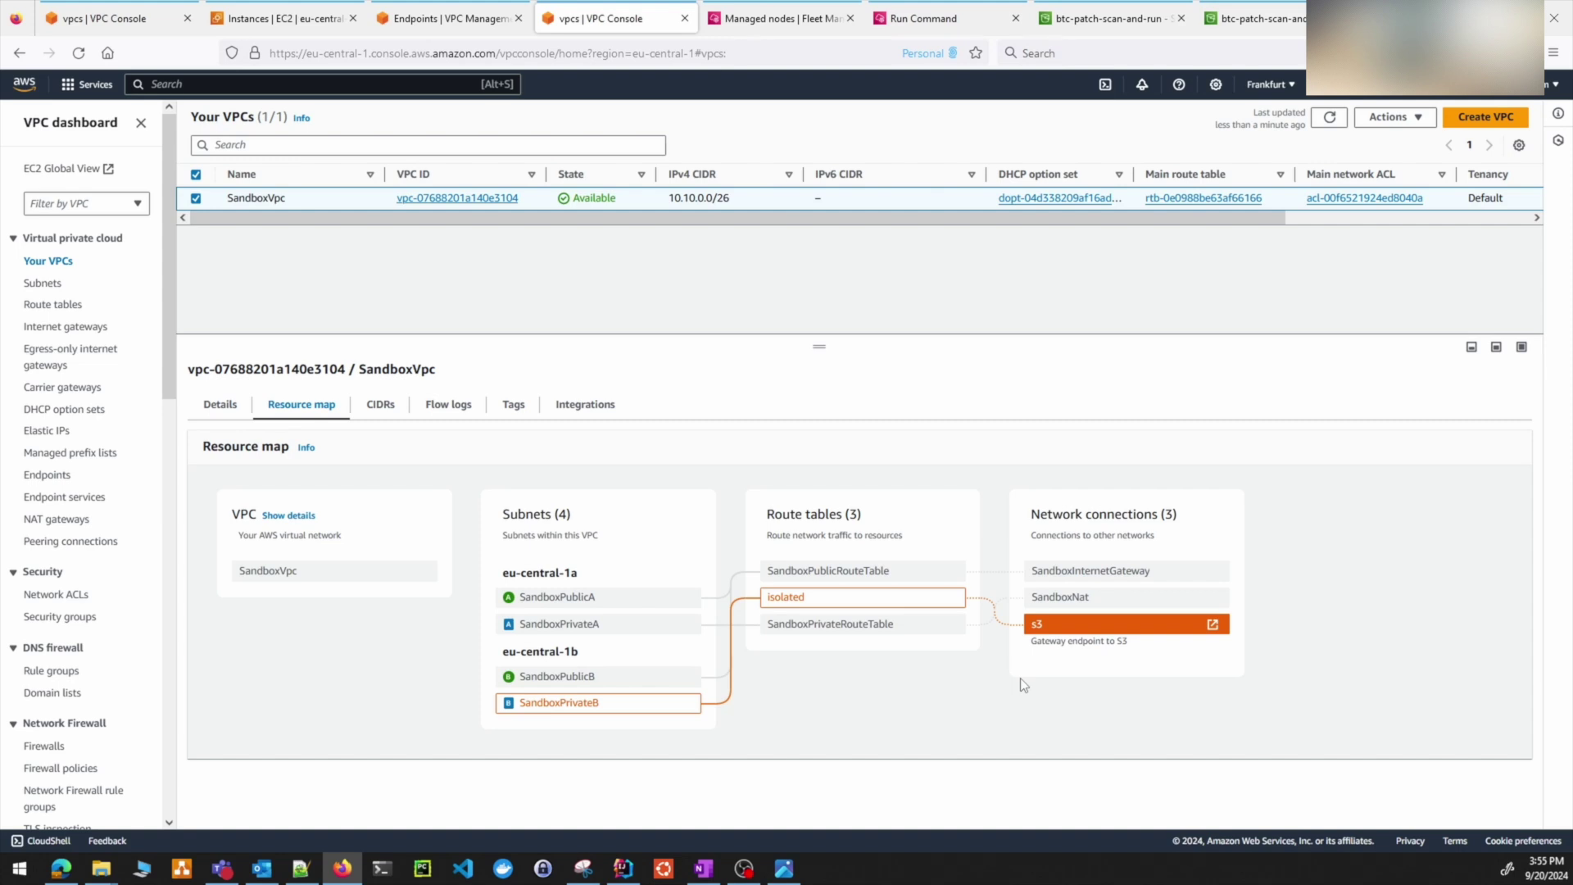
# - Refresh the Fleet Manager managed nodes again and update the list of running EC2 instances
pyautogui.click(782, 18)
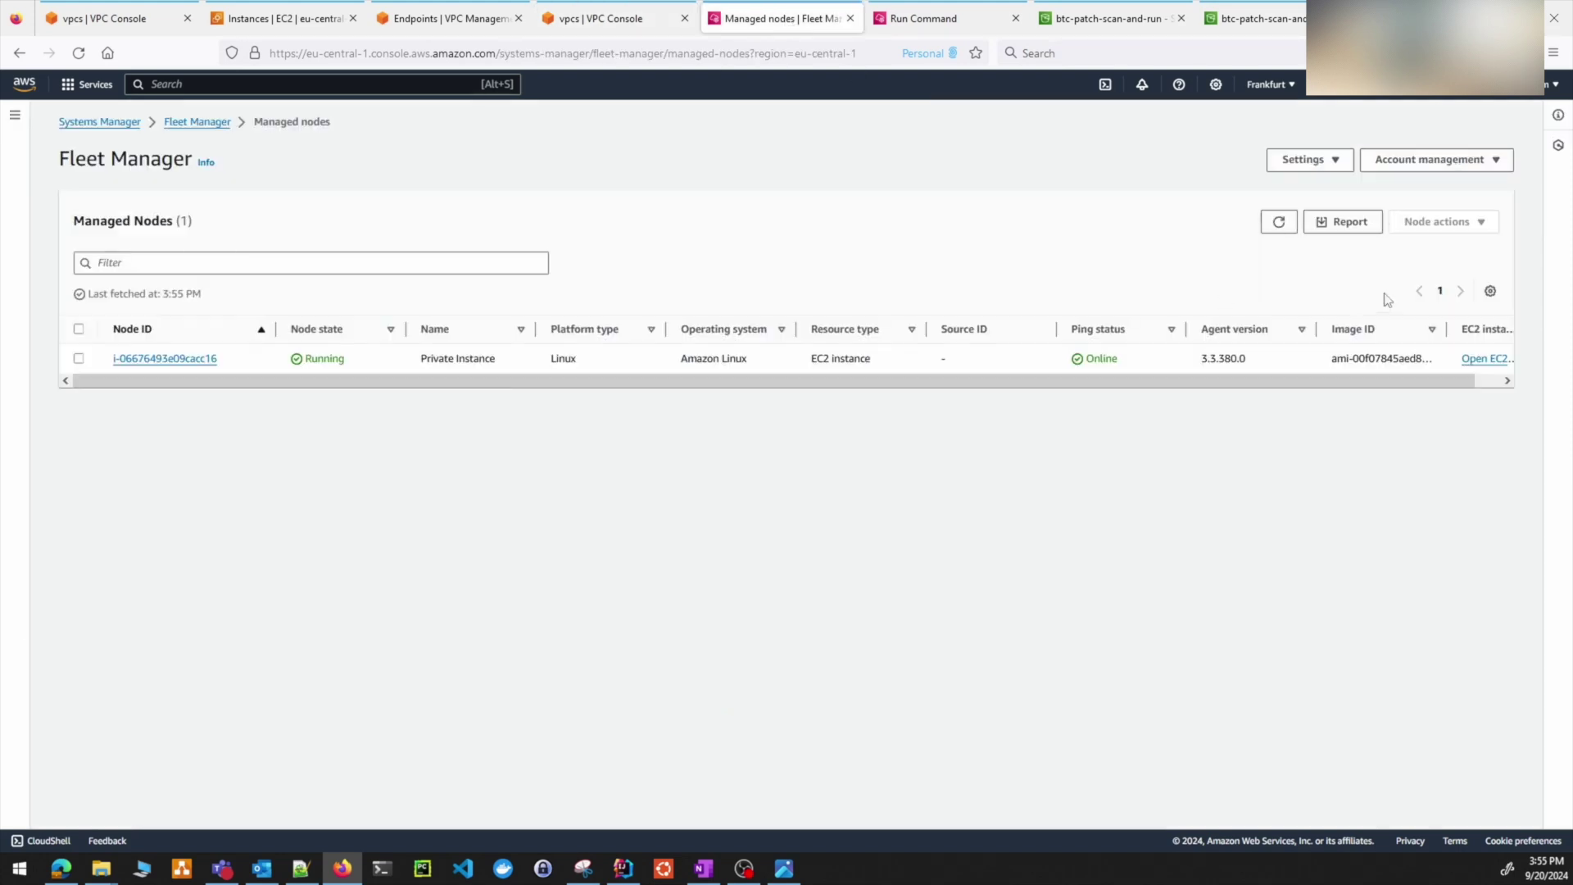
pyautogui.click(1278, 222)
pyautogui.click(293, 20)
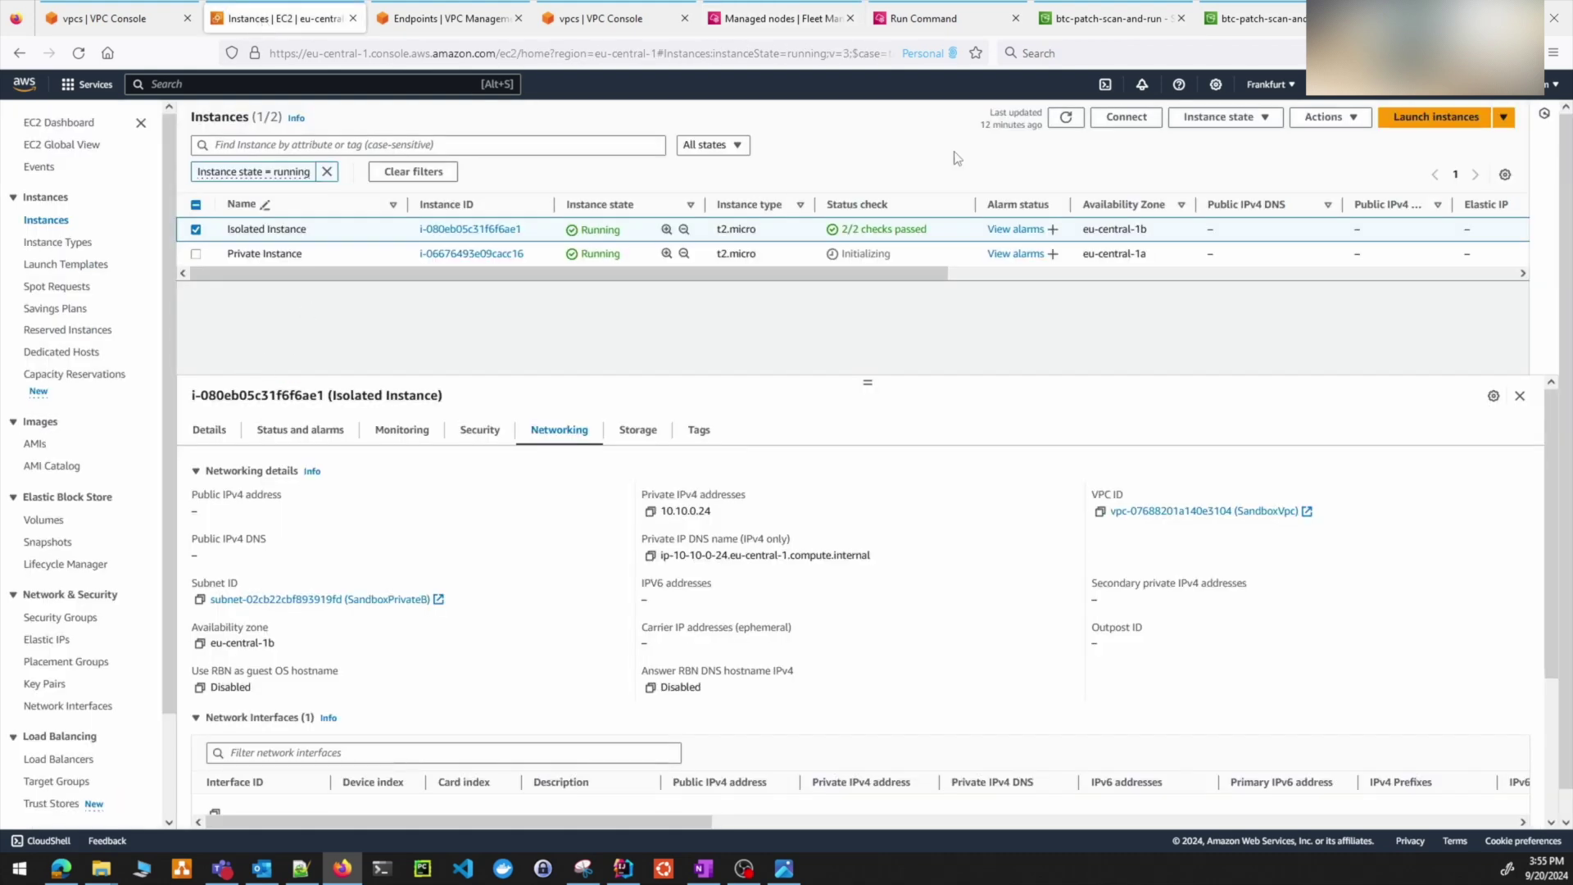
pyautogui.click(1065, 119)
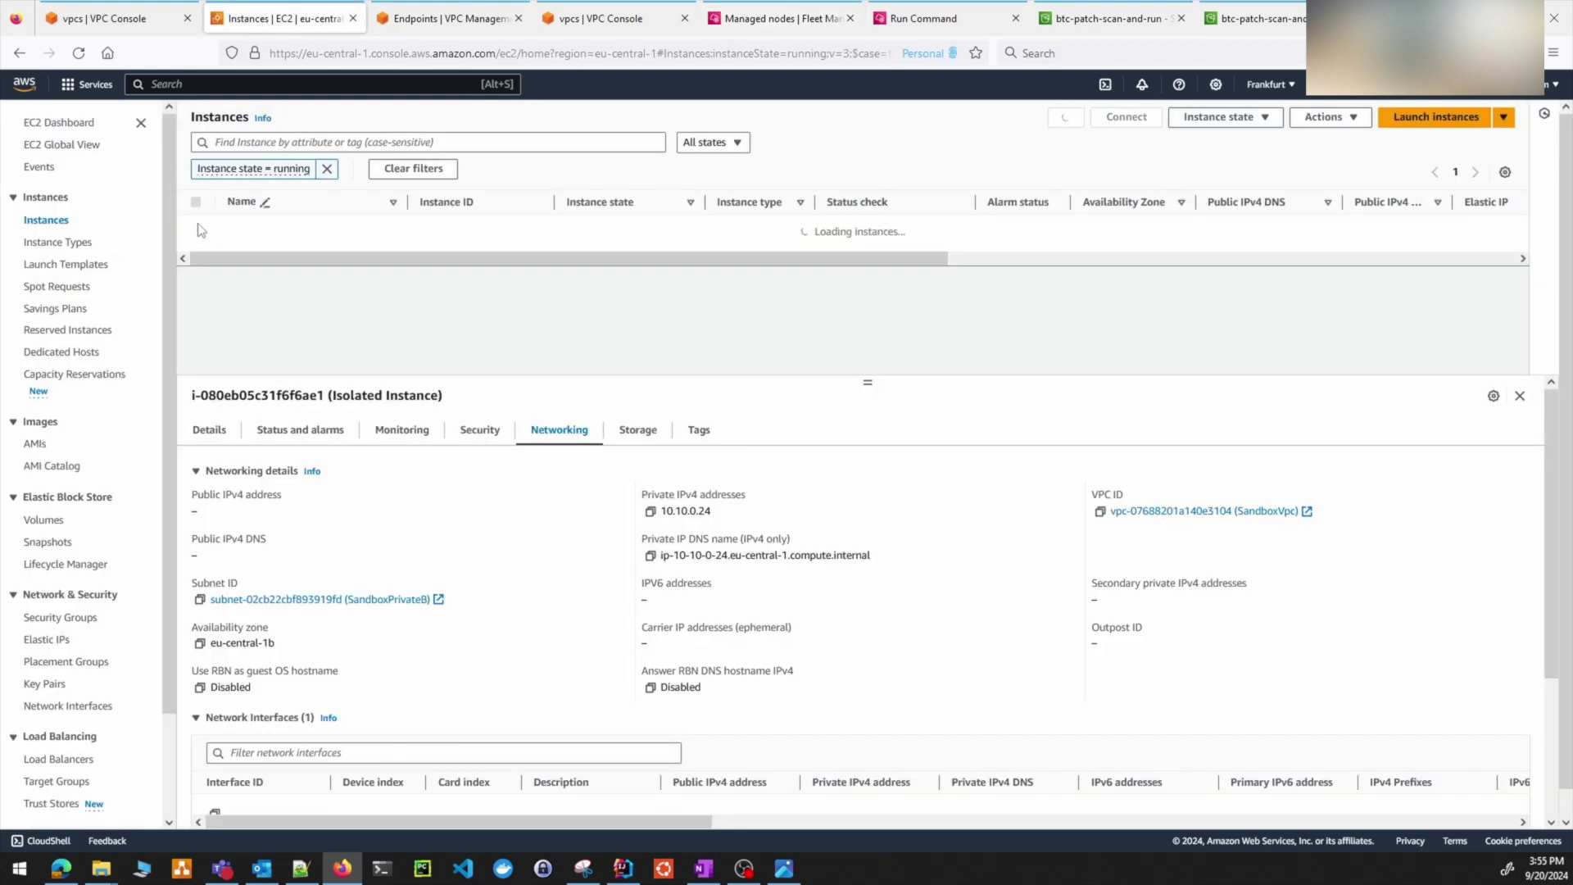
# - Stop the Isolated Instance in EC2 and confirm the stop
pyautogui.click(1241, 118)
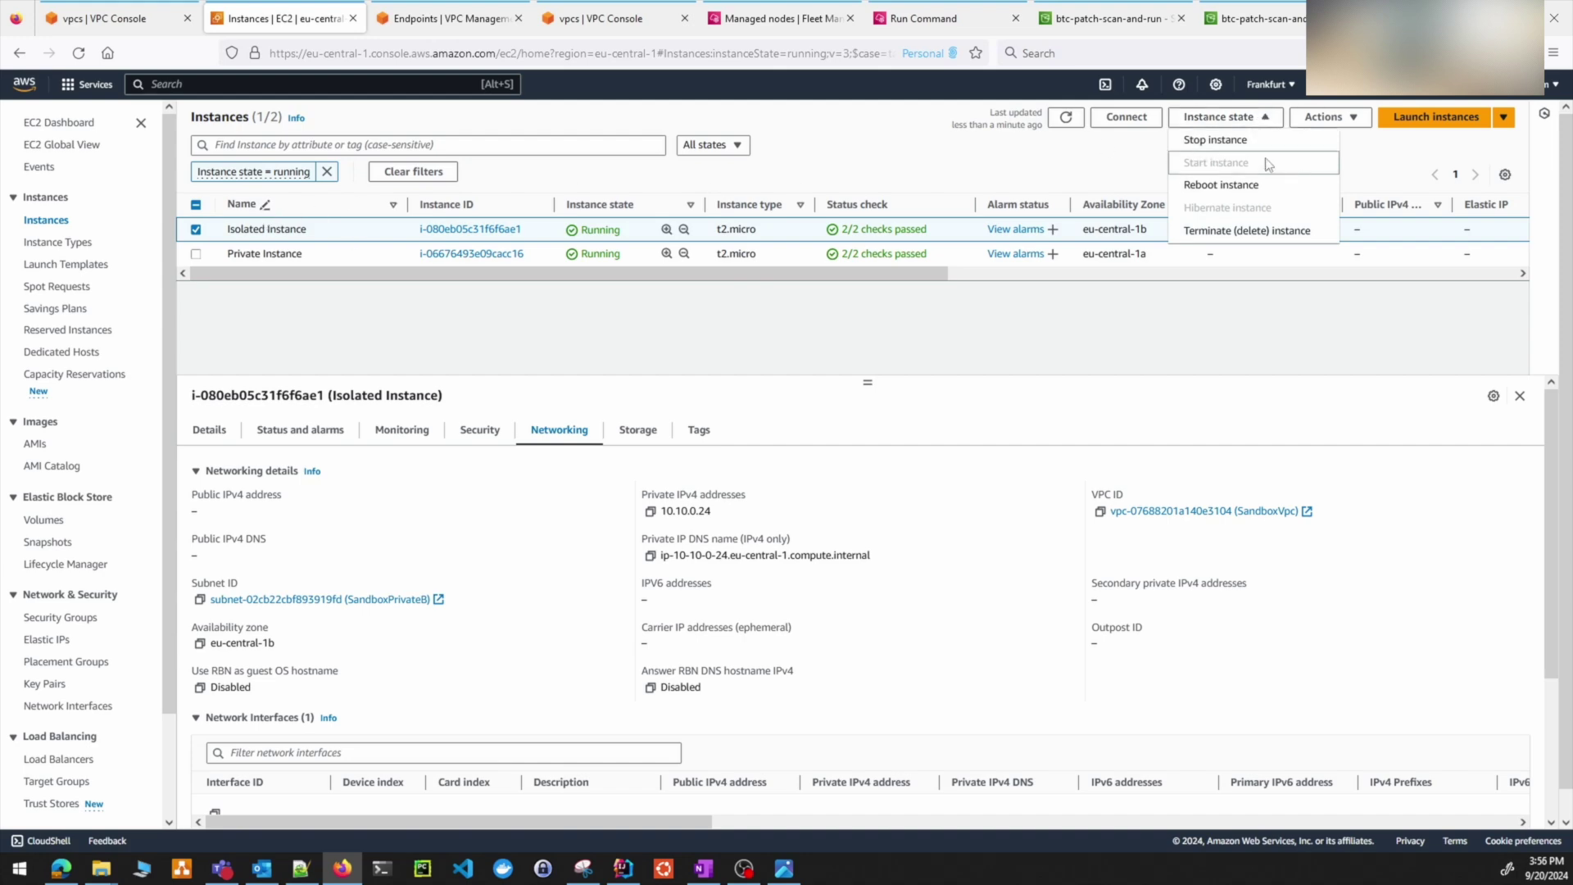
pyautogui.click(1225, 141)
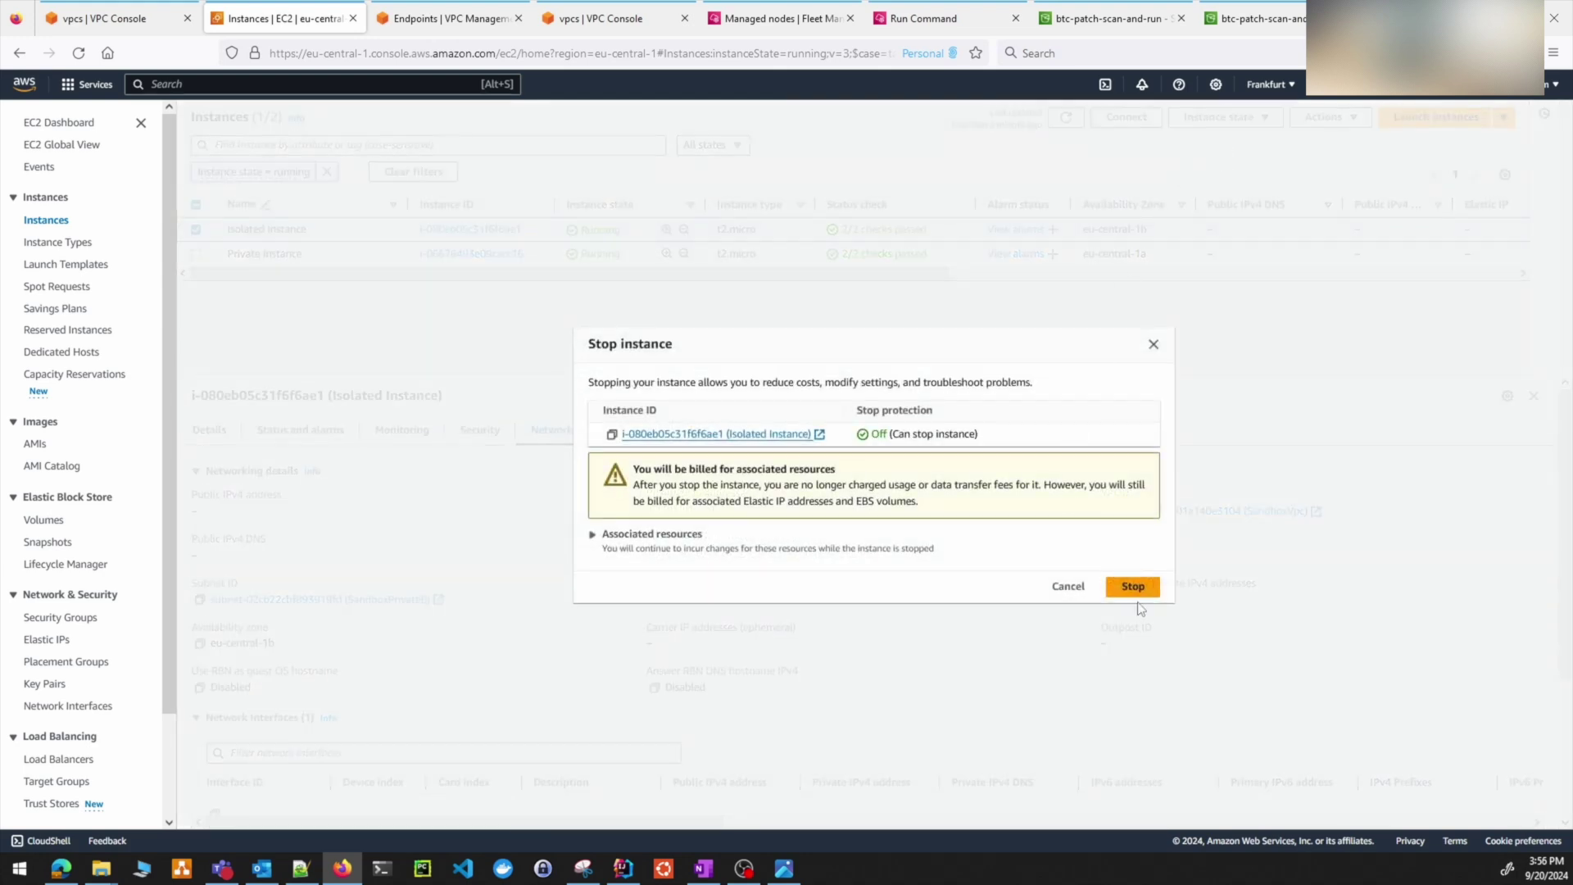
pyautogui.click(1134, 588)
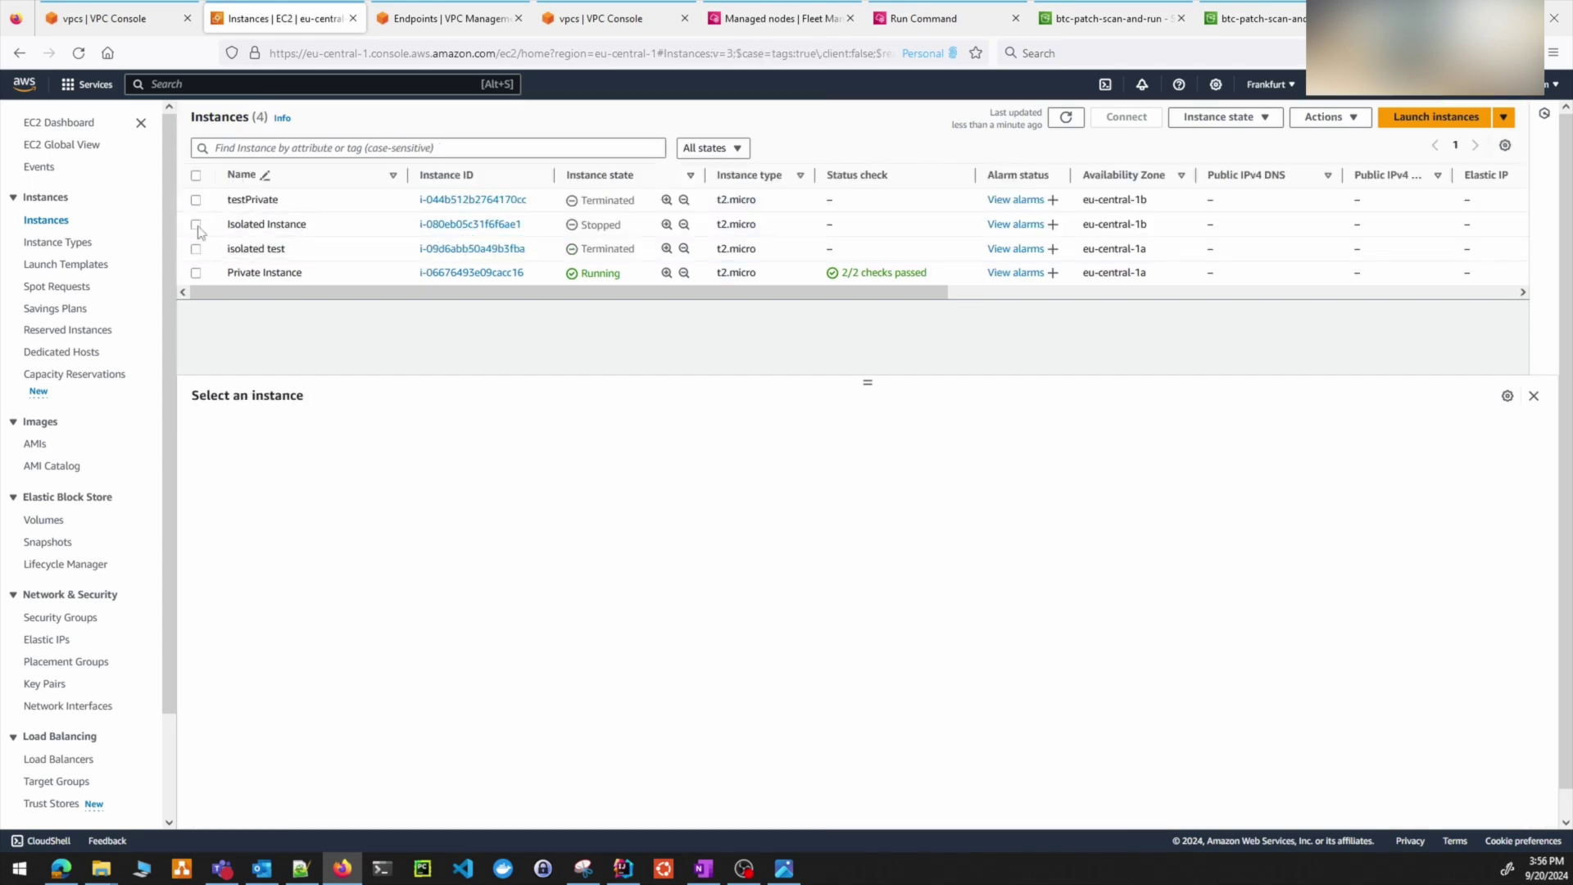
# - Start the stopped Isolated Instance again and refresh the instances list to check its state
pyautogui.click(196, 225)
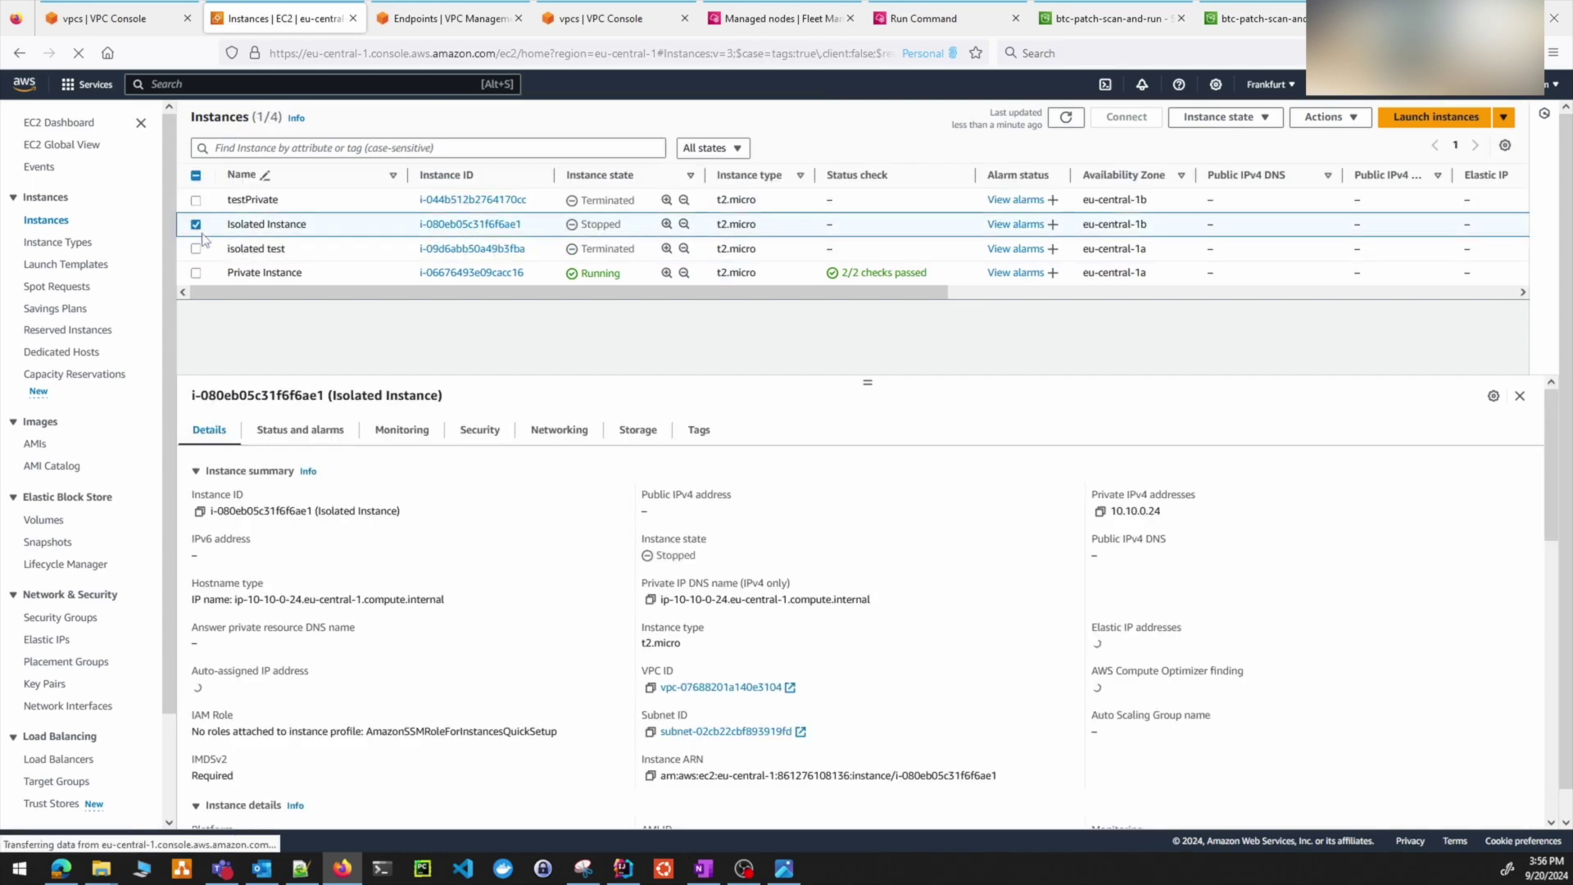
pyautogui.click(1240, 119)
pyautogui.click(1192, 163)
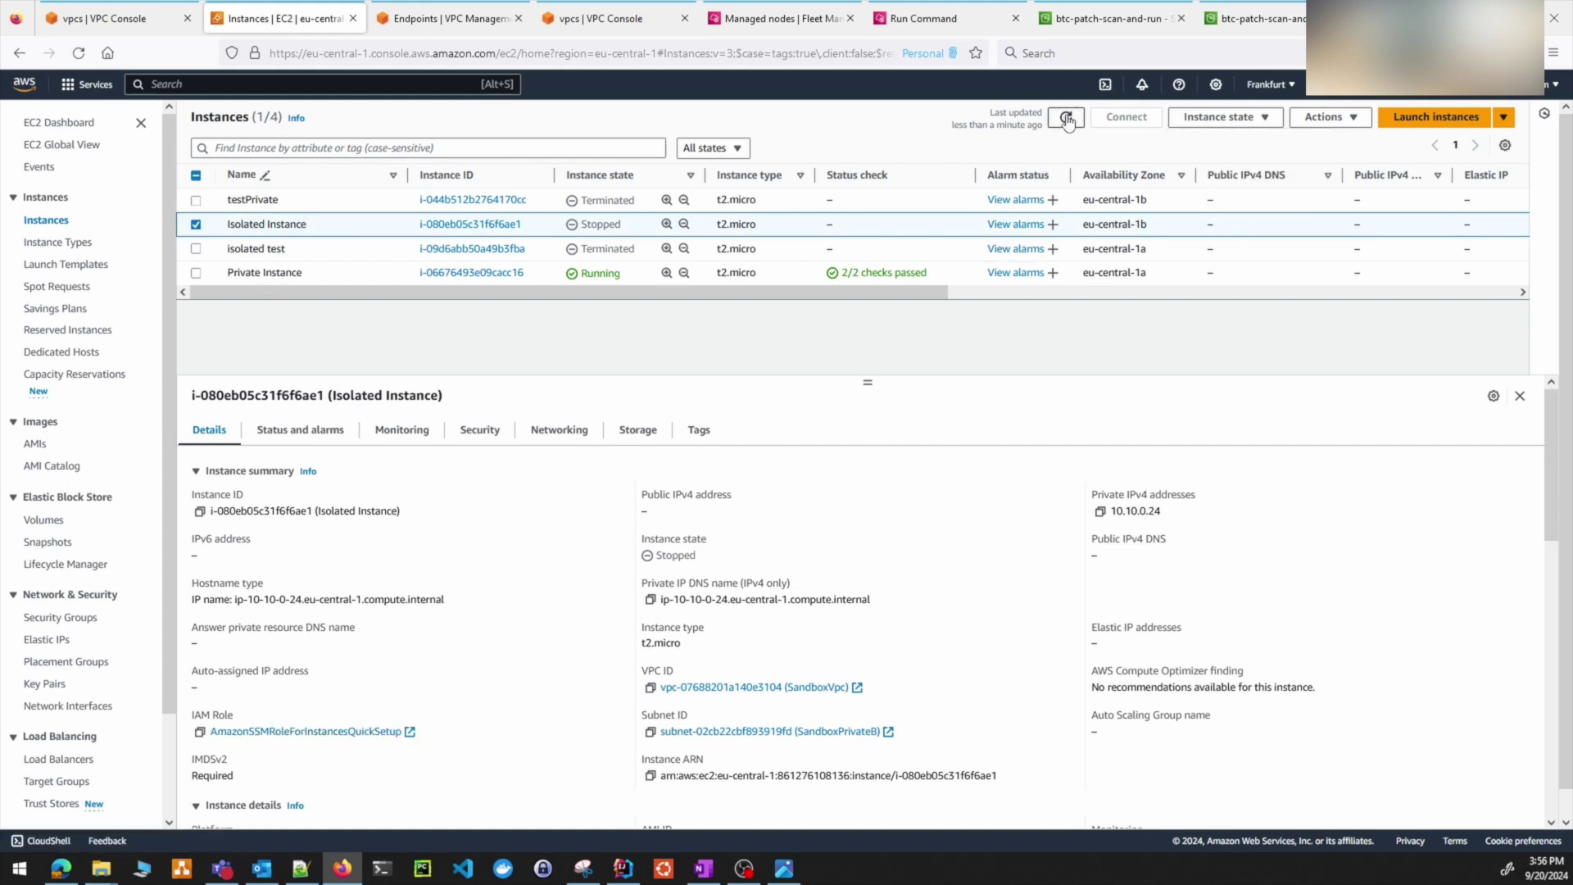
pyautogui.click(1066, 145)
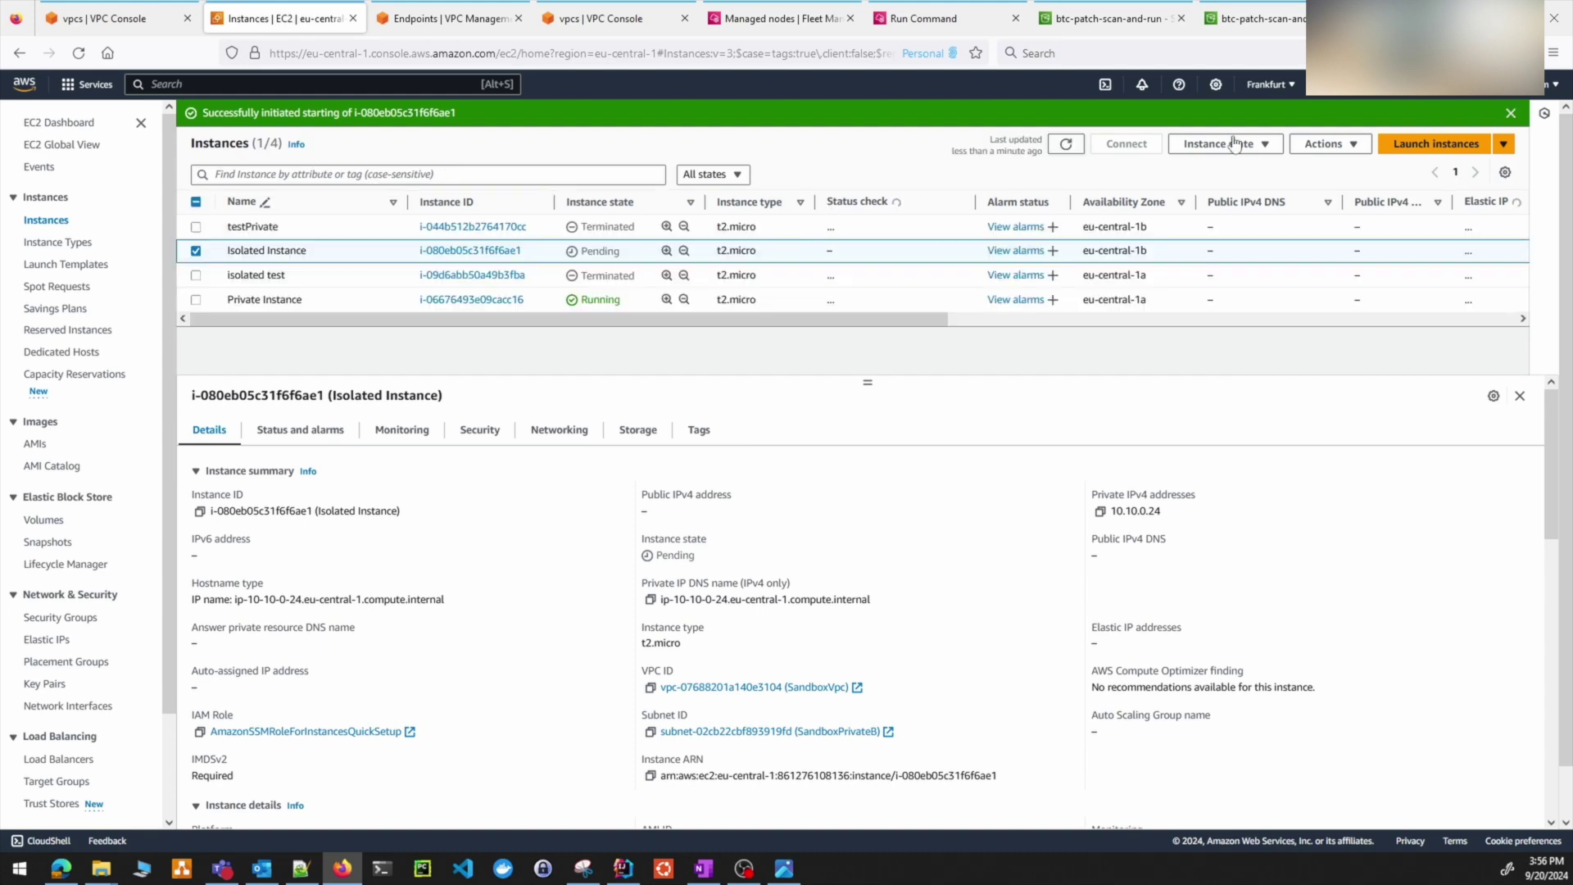
pyautogui.click(1510, 112)
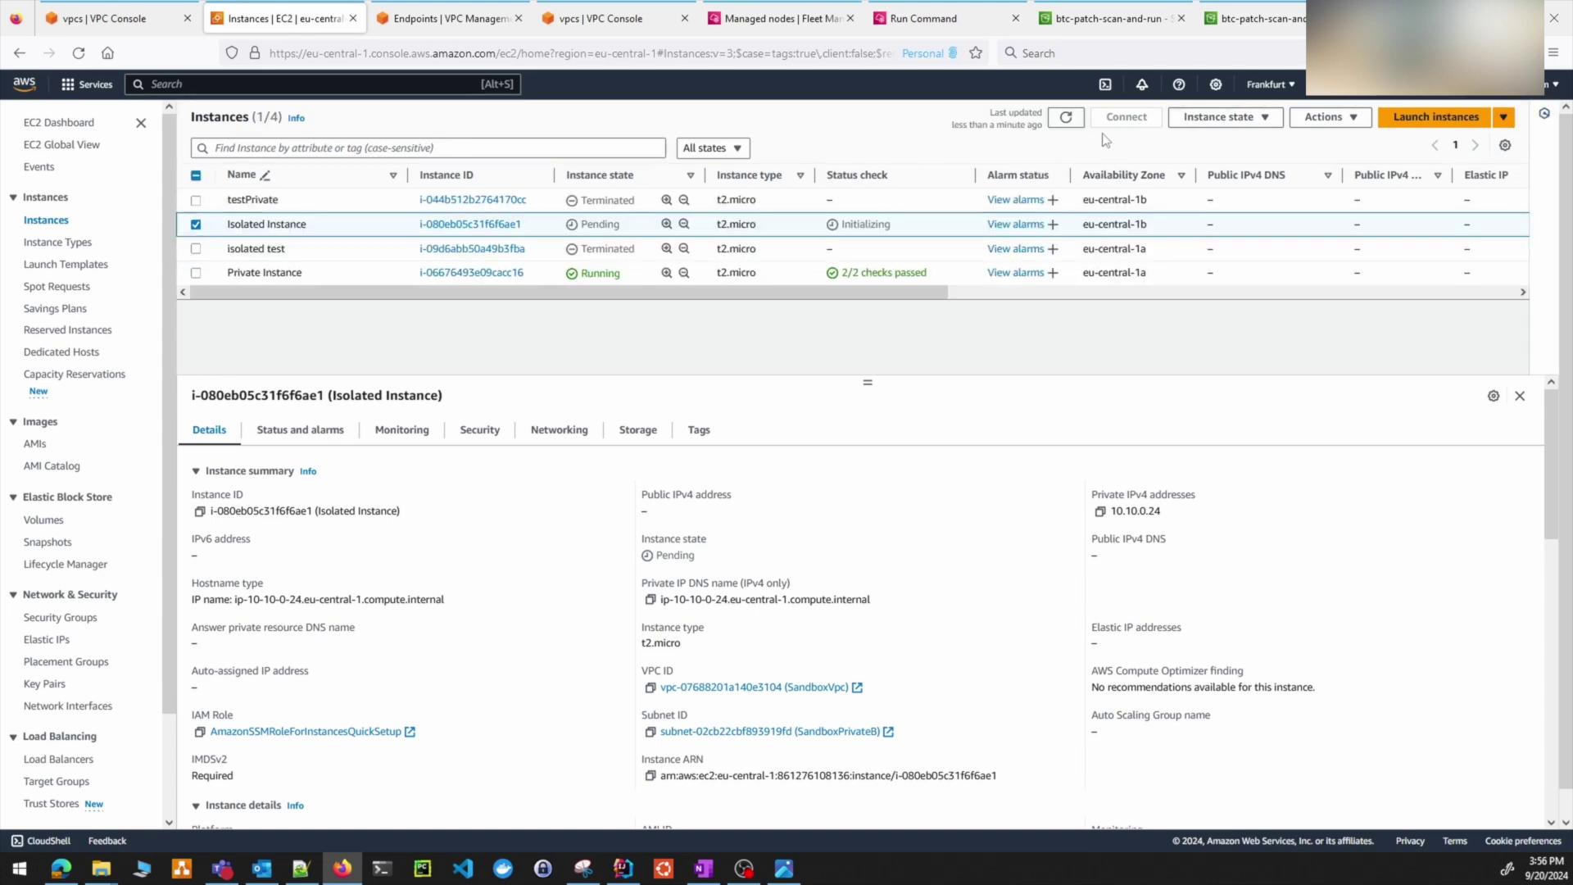
pyautogui.click(1066, 118)
pyautogui.click(242, 239)
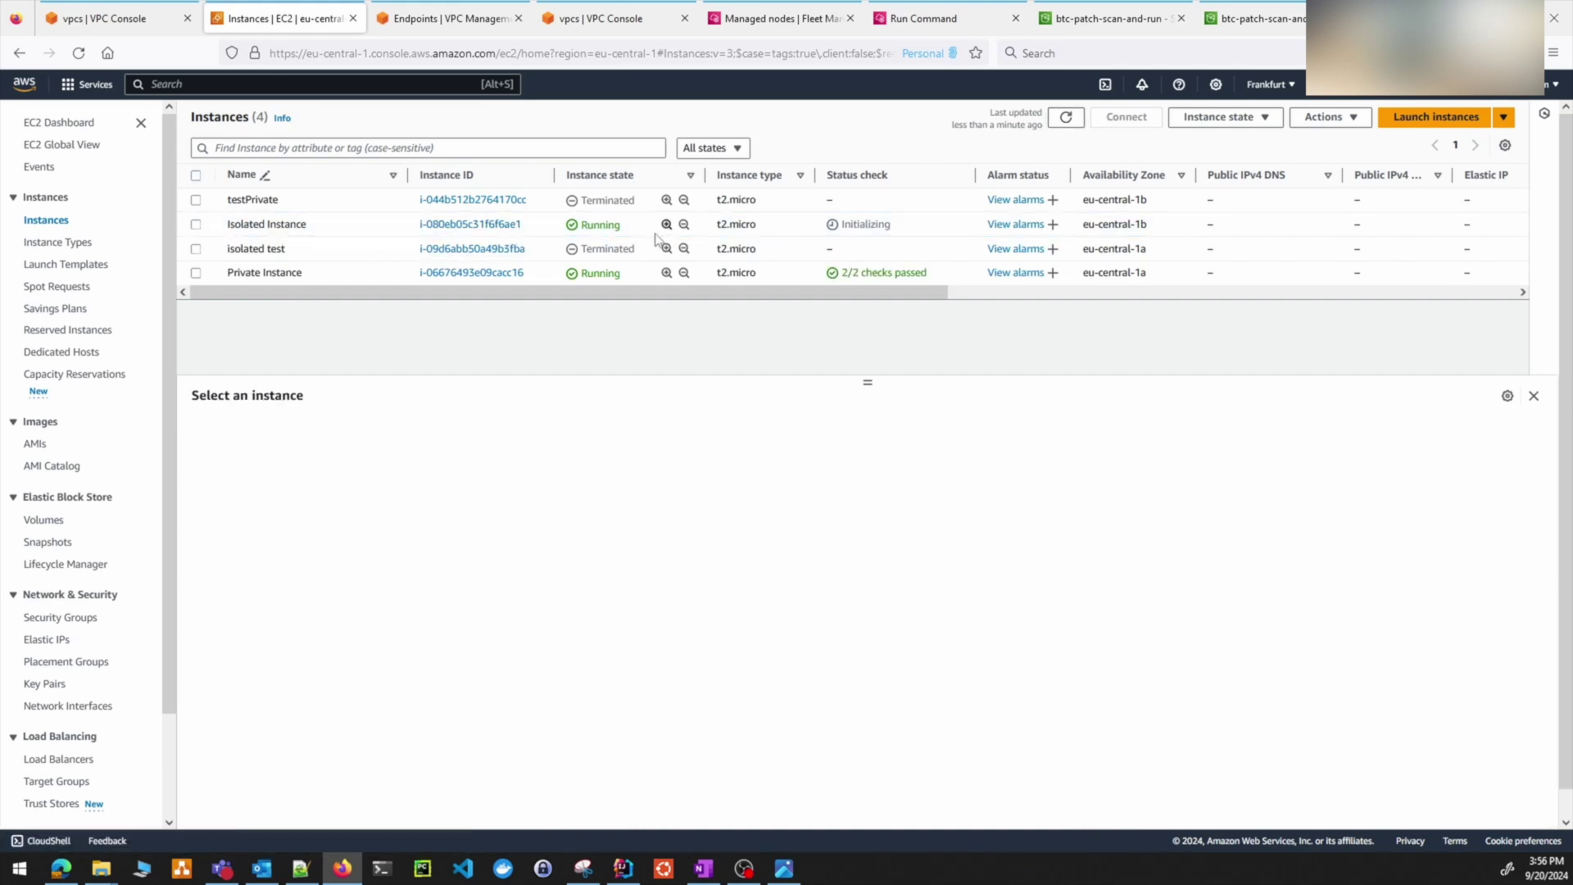
# - Refresh Fleet Manager's managed nodes and compare the Isolated Instance's node ID with its instance ID in EC2
pyautogui.click(782, 18)
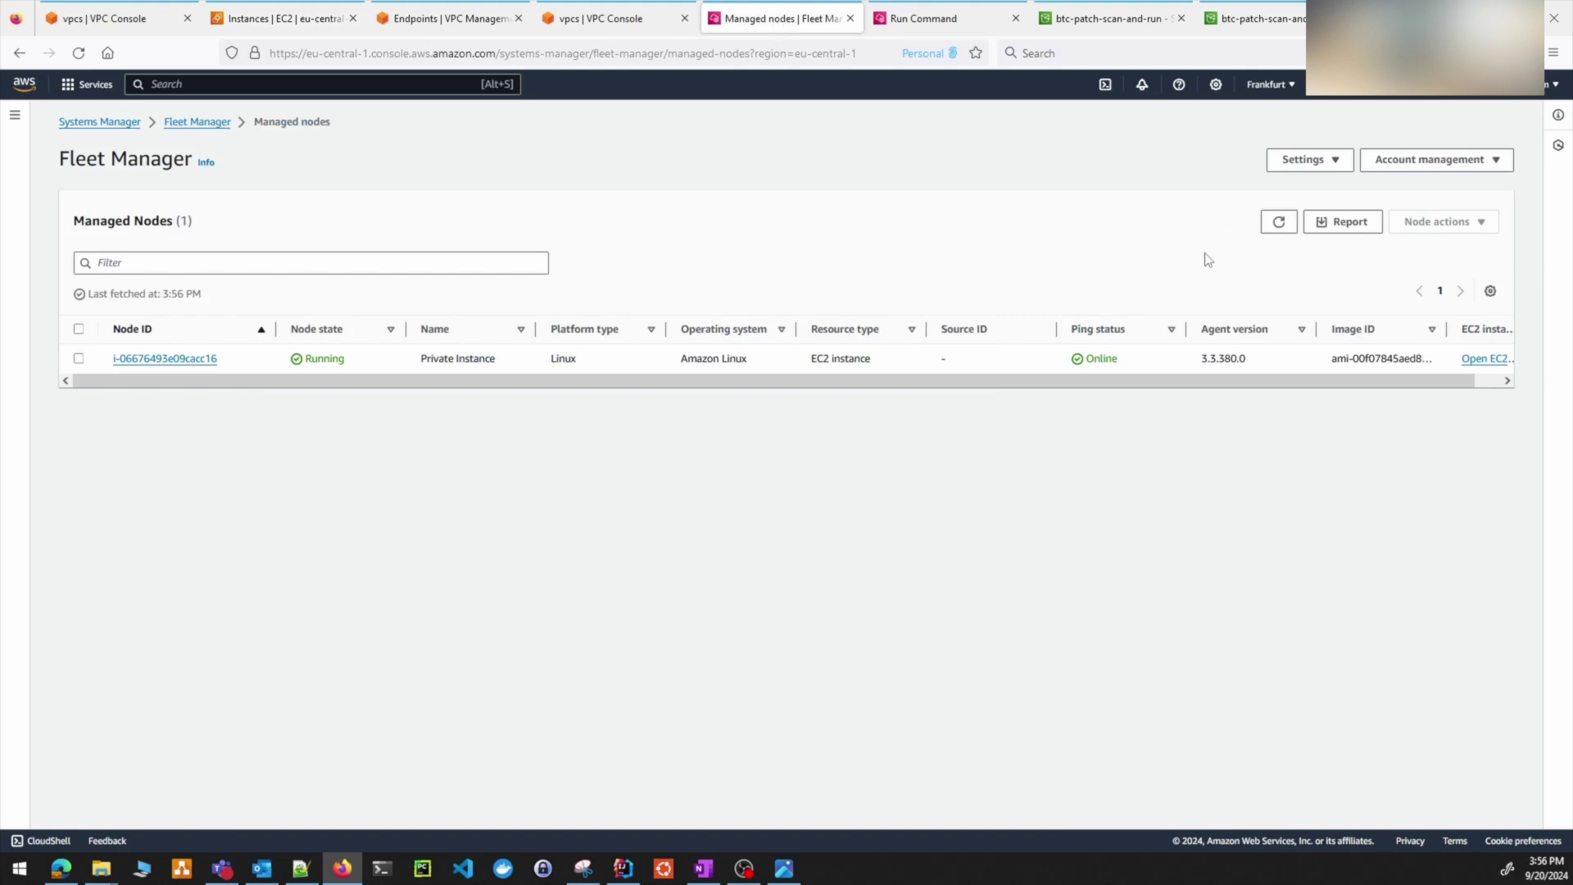
pyautogui.click(1276, 223)
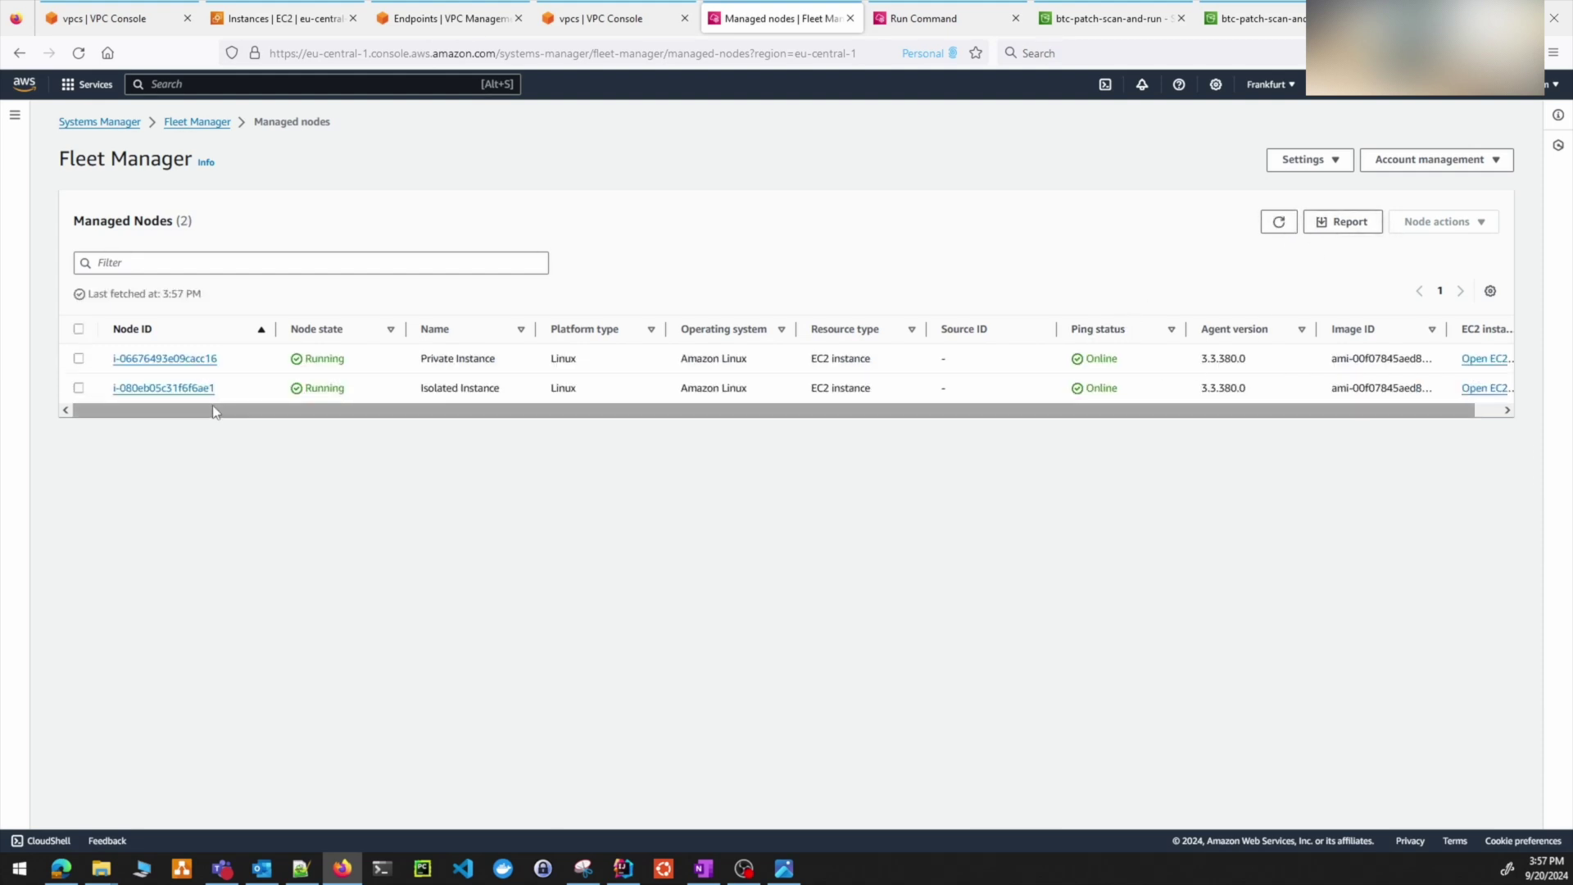
pyautogui.moveTo(232, 389); pyautogui.dragTo(196, 394)
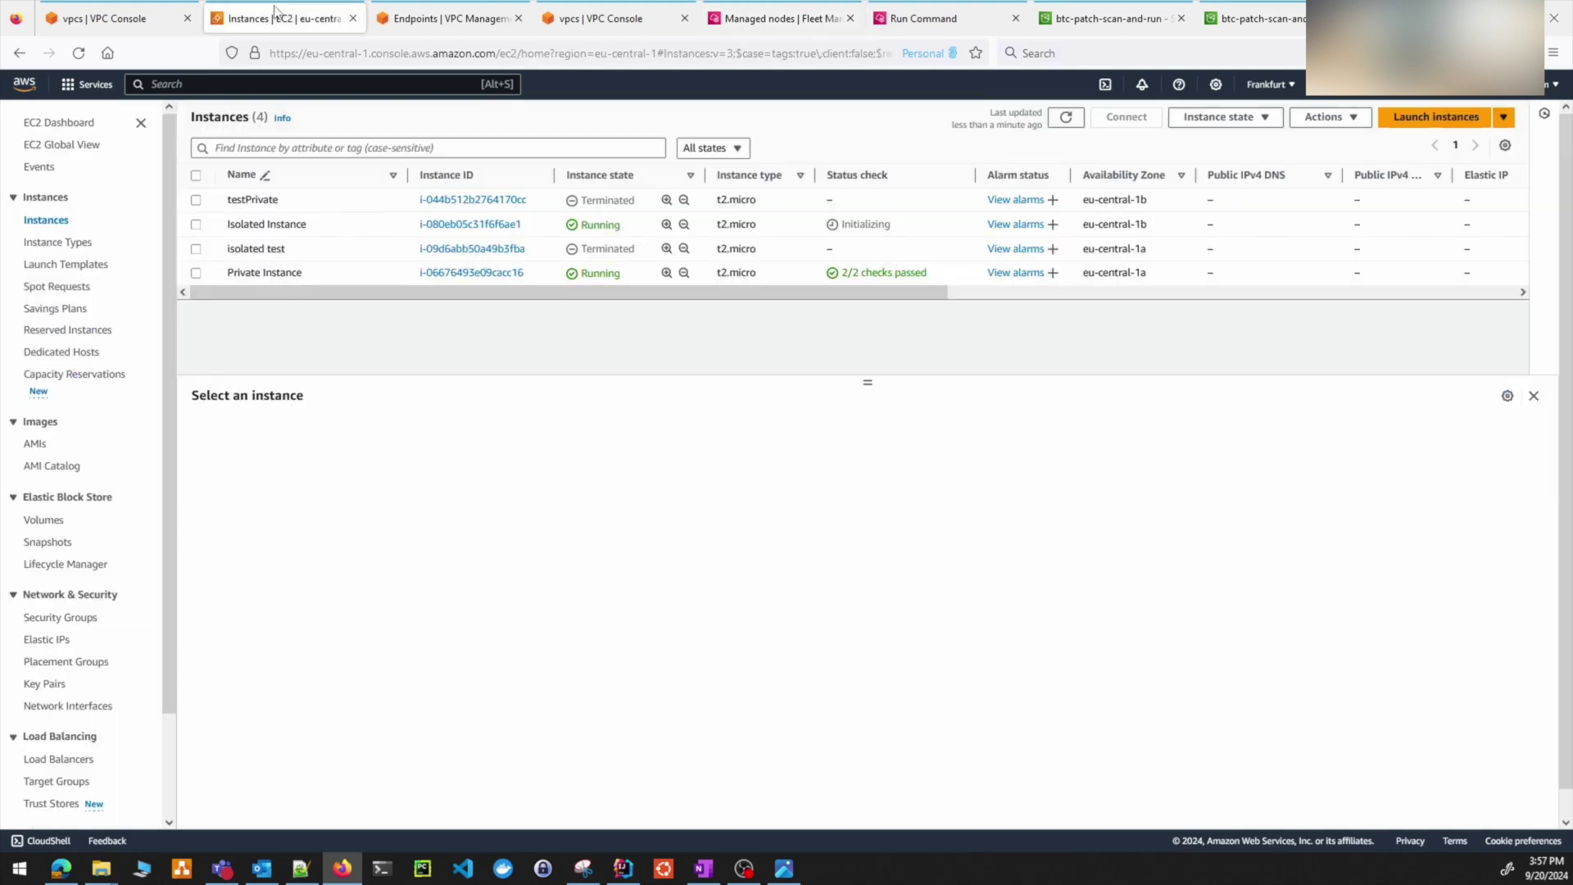
pyautogui.click(279, 18)
pyautogui.moveTo(524, 224); pyautogui.dragTo(514, 223)
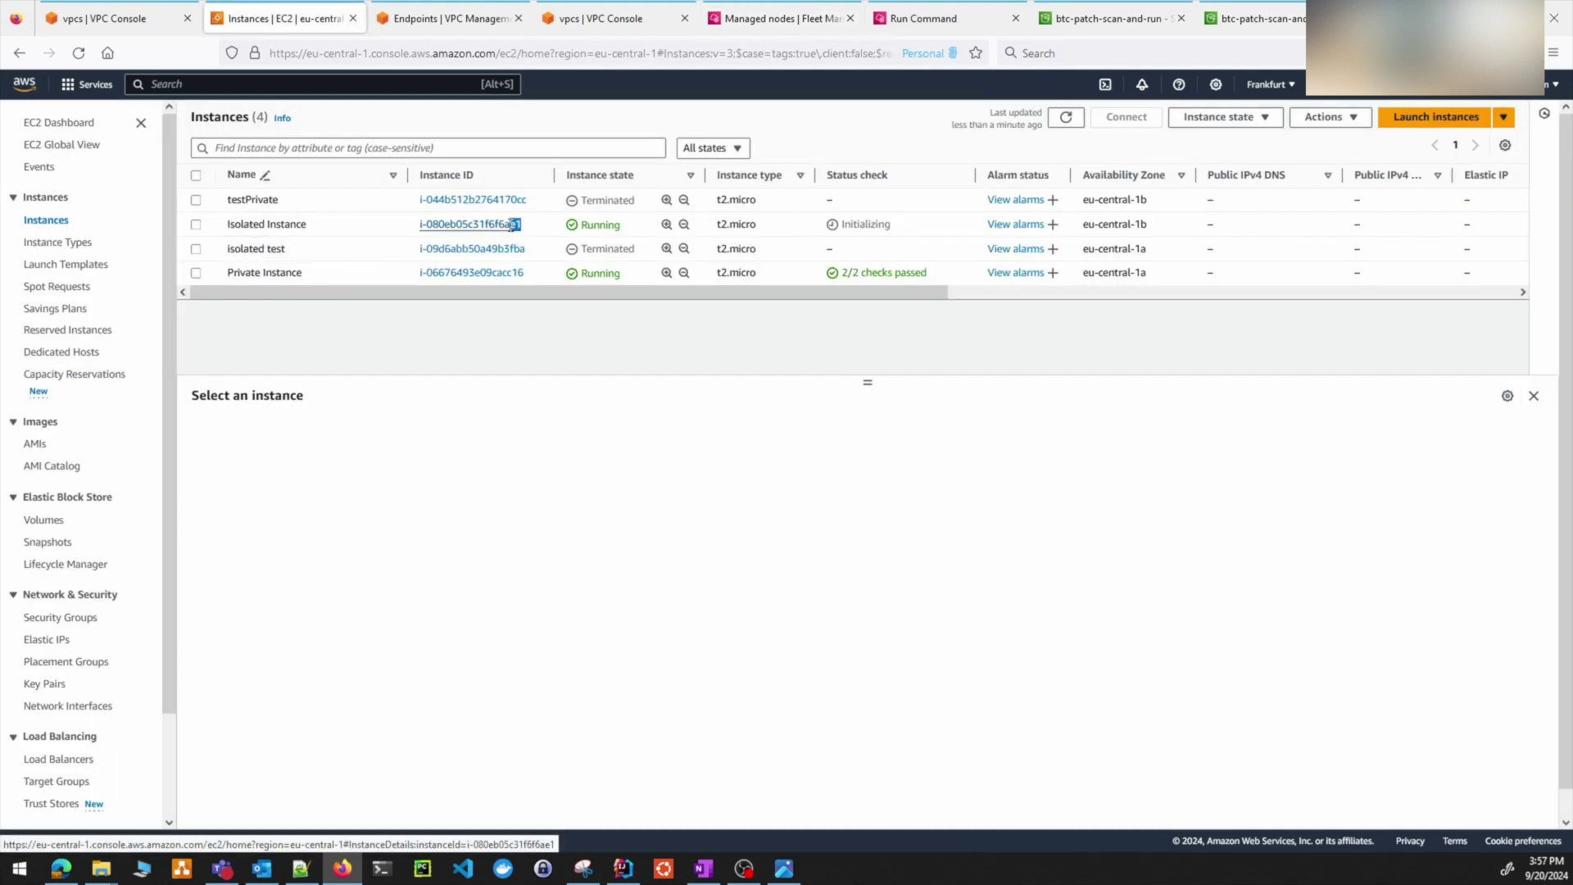
pyautogui.click(611, 18)
pyautogui.click(766, 16)
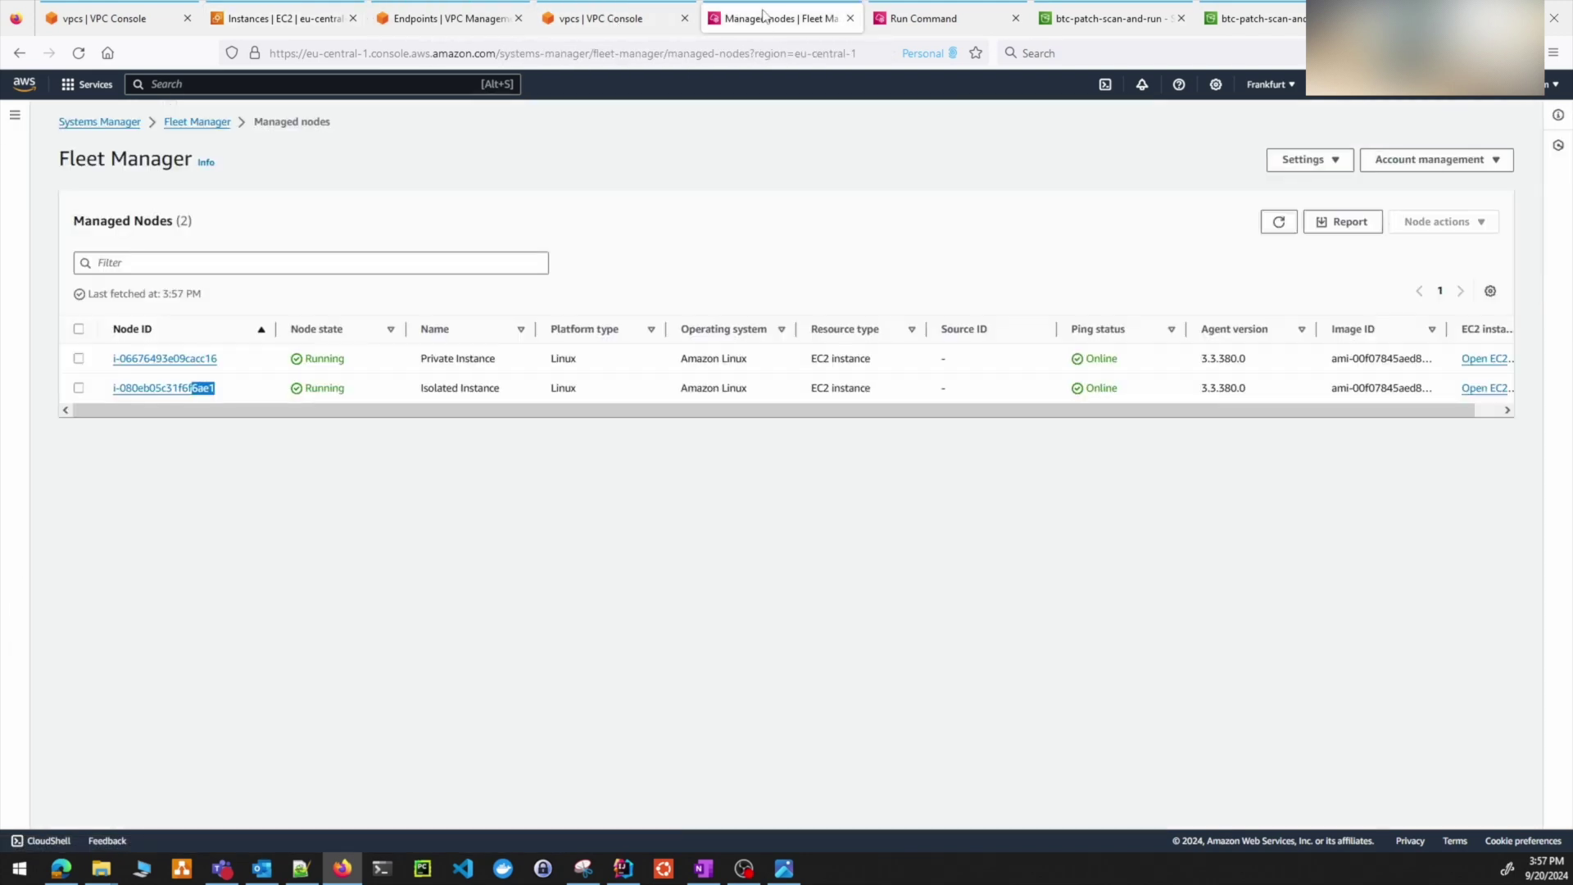
pyautogui.click(1278, 223)
# - Go to State Manager and check the resource status in the execution history of the AWS-QuickSetup-PatchPolicy-InstallPatches-210a7 association
pyautogui.click(910, 18)
pyautogui.scroll(-3, 119, 442)
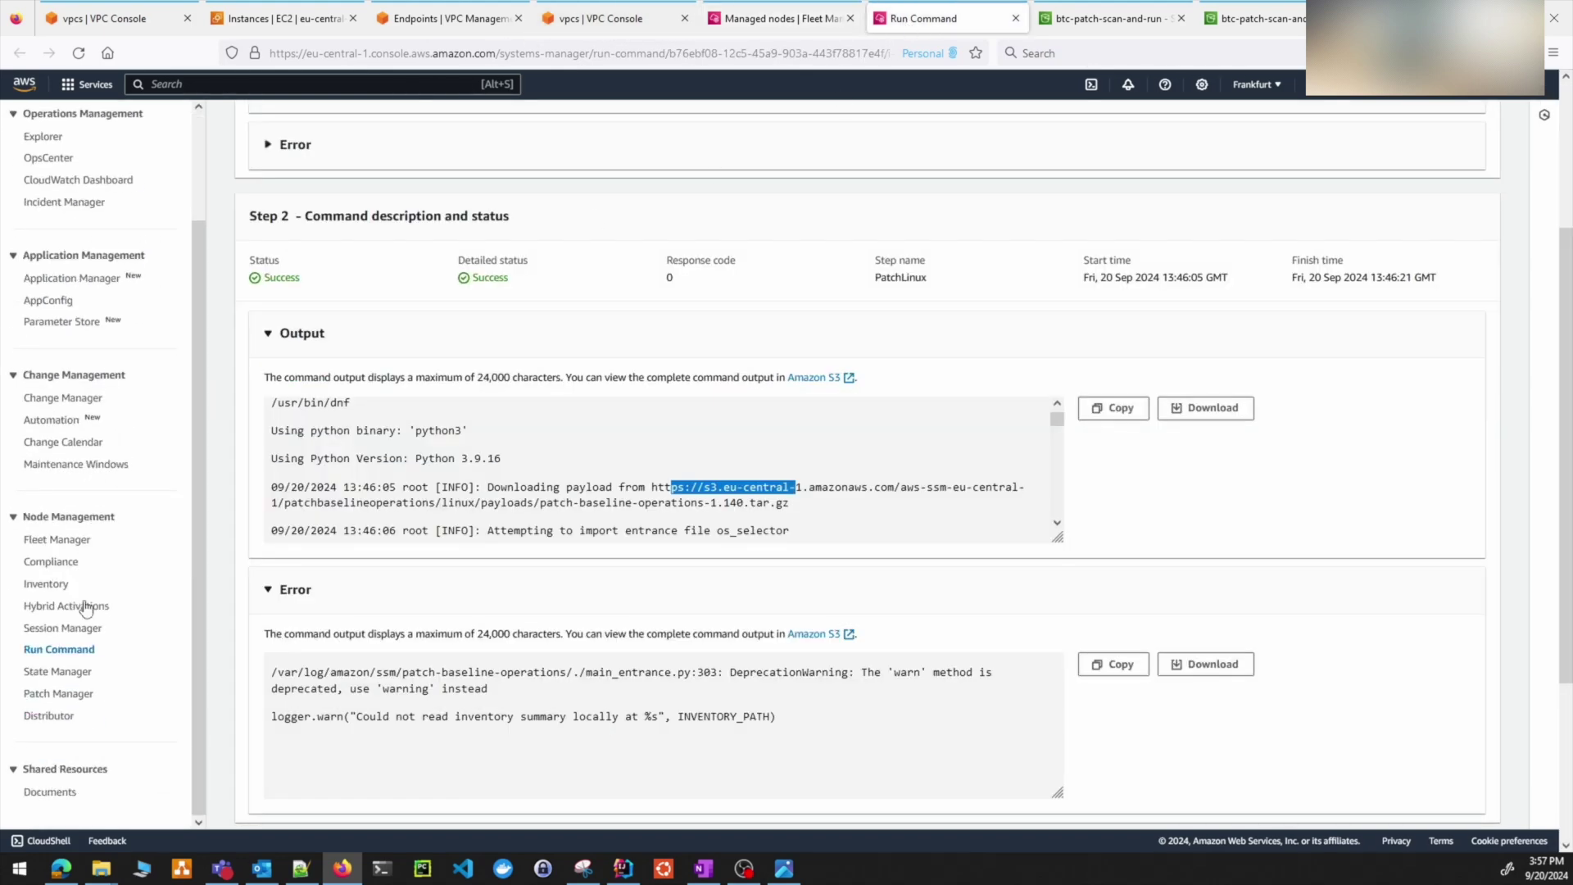
pyautogui.click(59, 672)
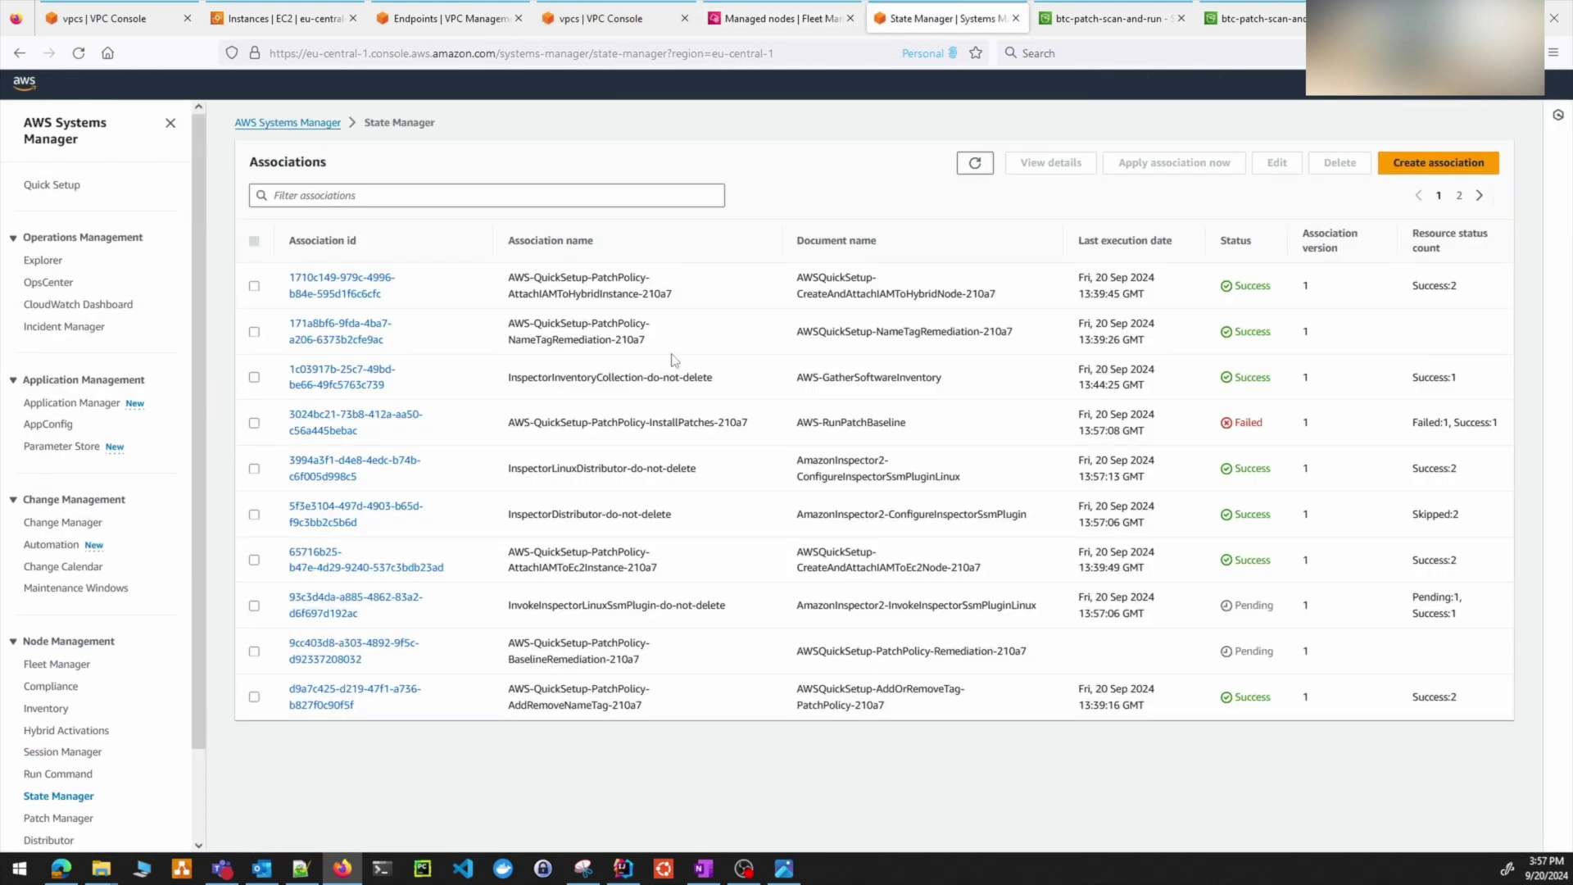
pyautogui.click(375, 416)
pyautogui.click(682, 197)
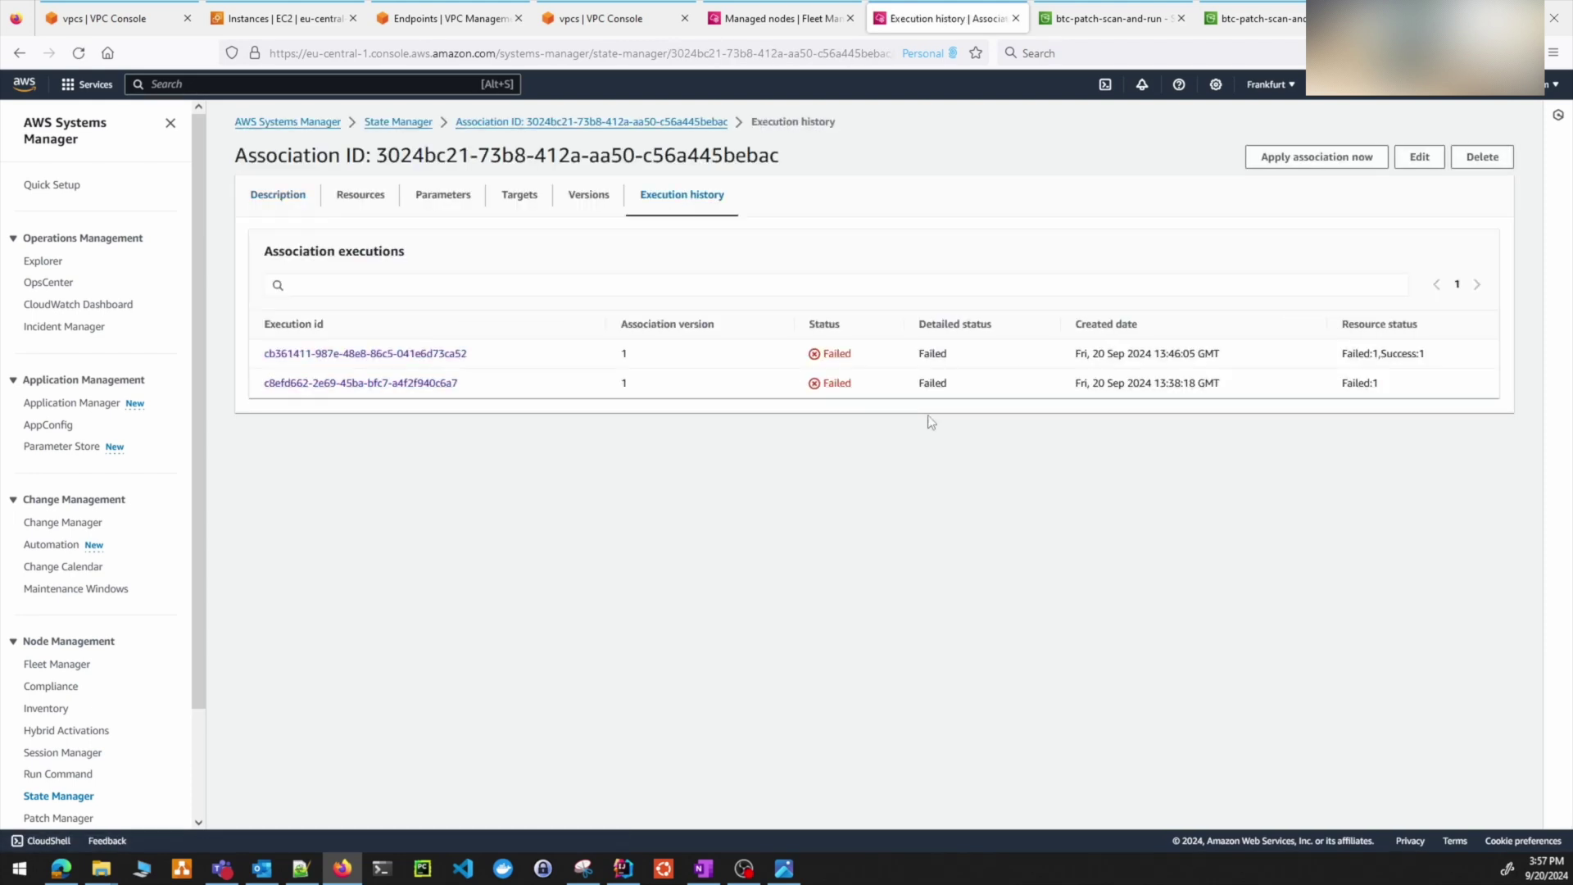
pyautogui.tripleClick(1345, 353)
# - Apply the AWS-QuickSetup-PatchPolicy-InstallPatches-210a7 association now and confirm it
pyautogui.click(1176, 421)
pyautogui.click(1302, 162)
pyautogui.click(961, 541)
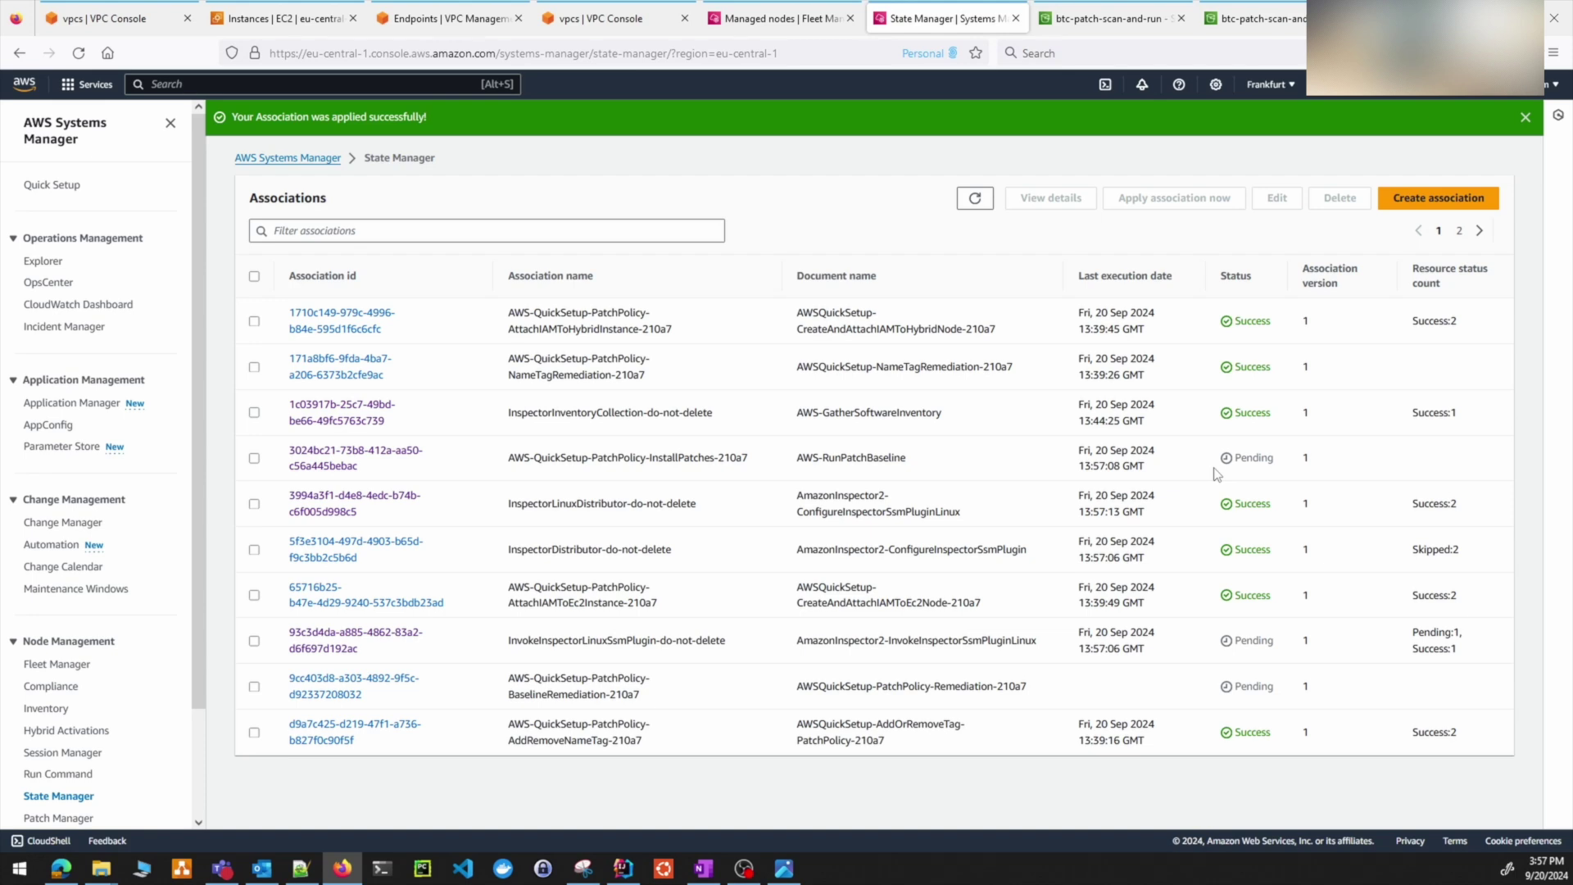
# - Refresh the managed nodes in Fleet Manager, check their ping status, and return to the State Manager associations
pyautogui.click(783, 20)
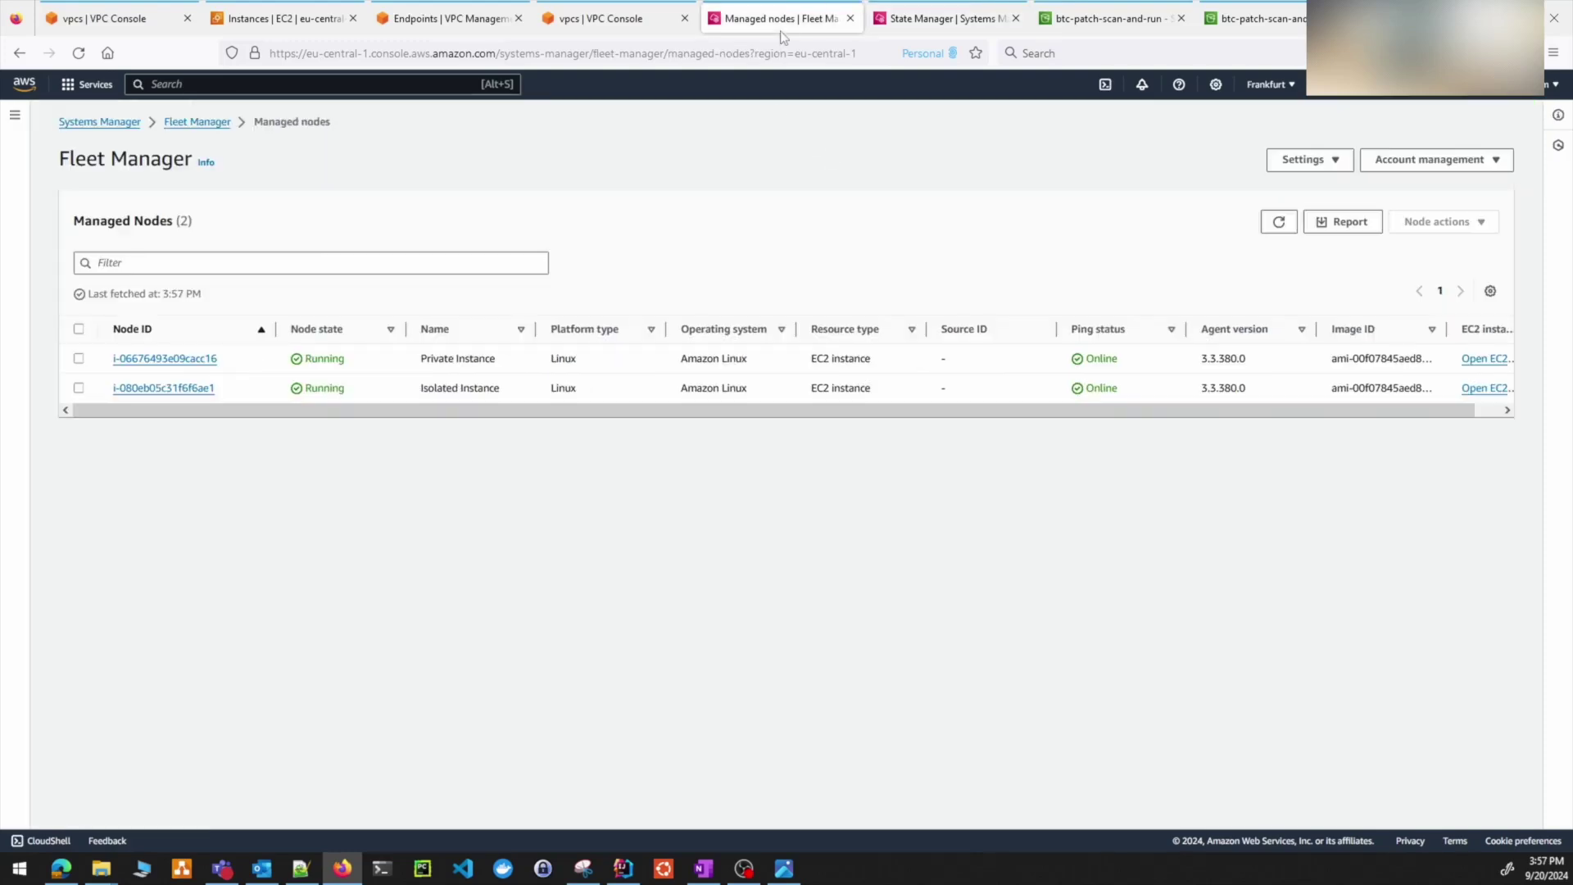
pyautogui.click(1277, 221)
pyautogui.click(942, 18)
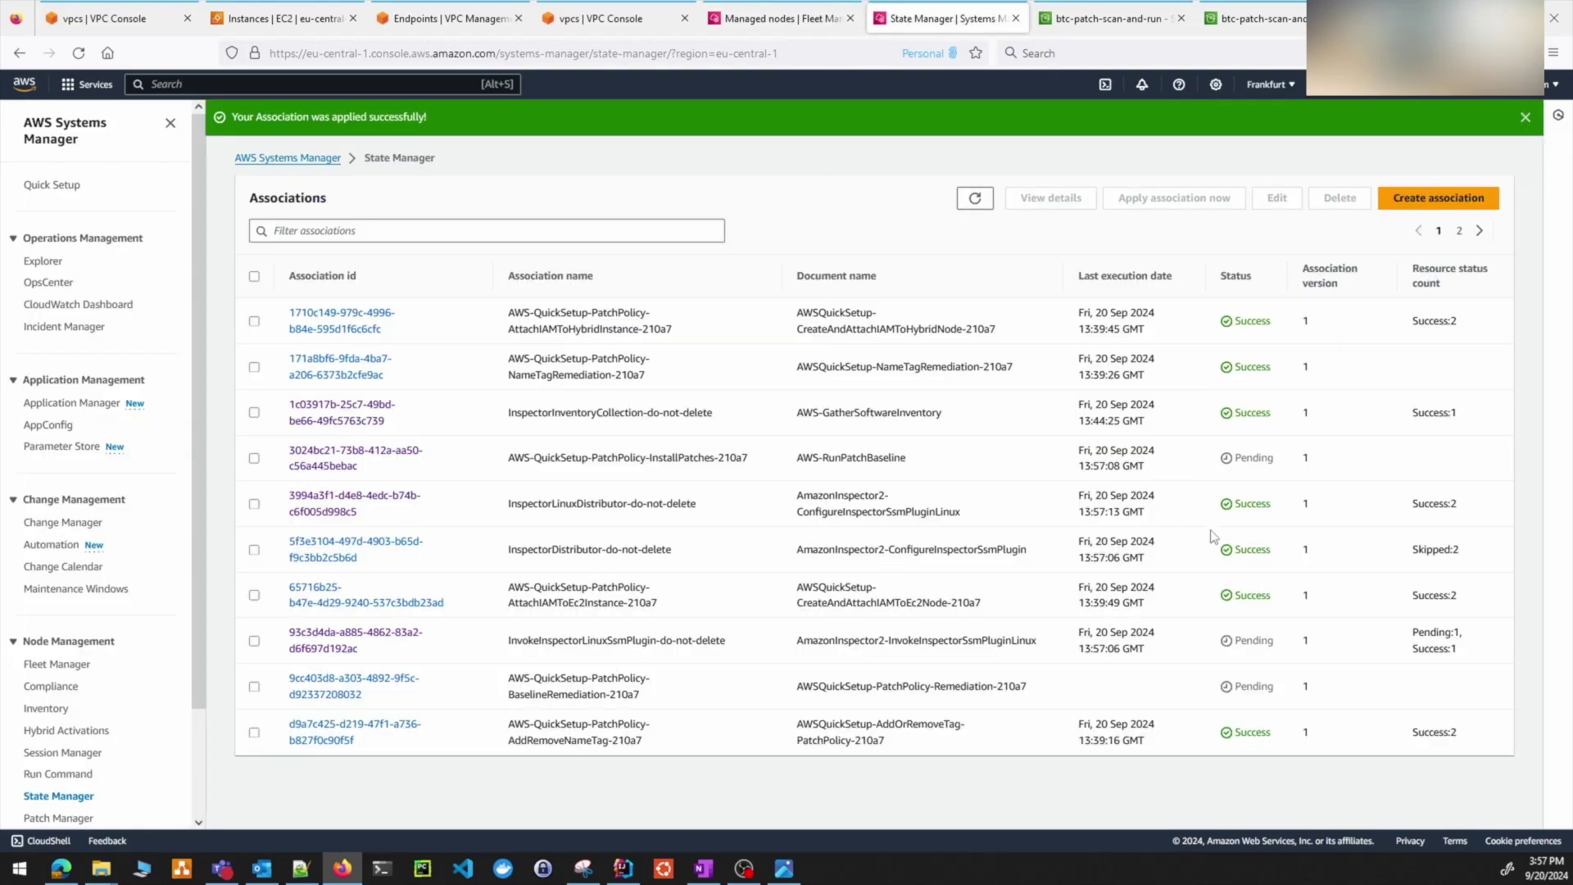
# - Open the newest execution of the AWS-QuickSetup-PatchPolicy-InstallPatches-210a7 association and check the status of each target instance
pyautogui.click(329, 468)
pyautogui.click(691, 202)
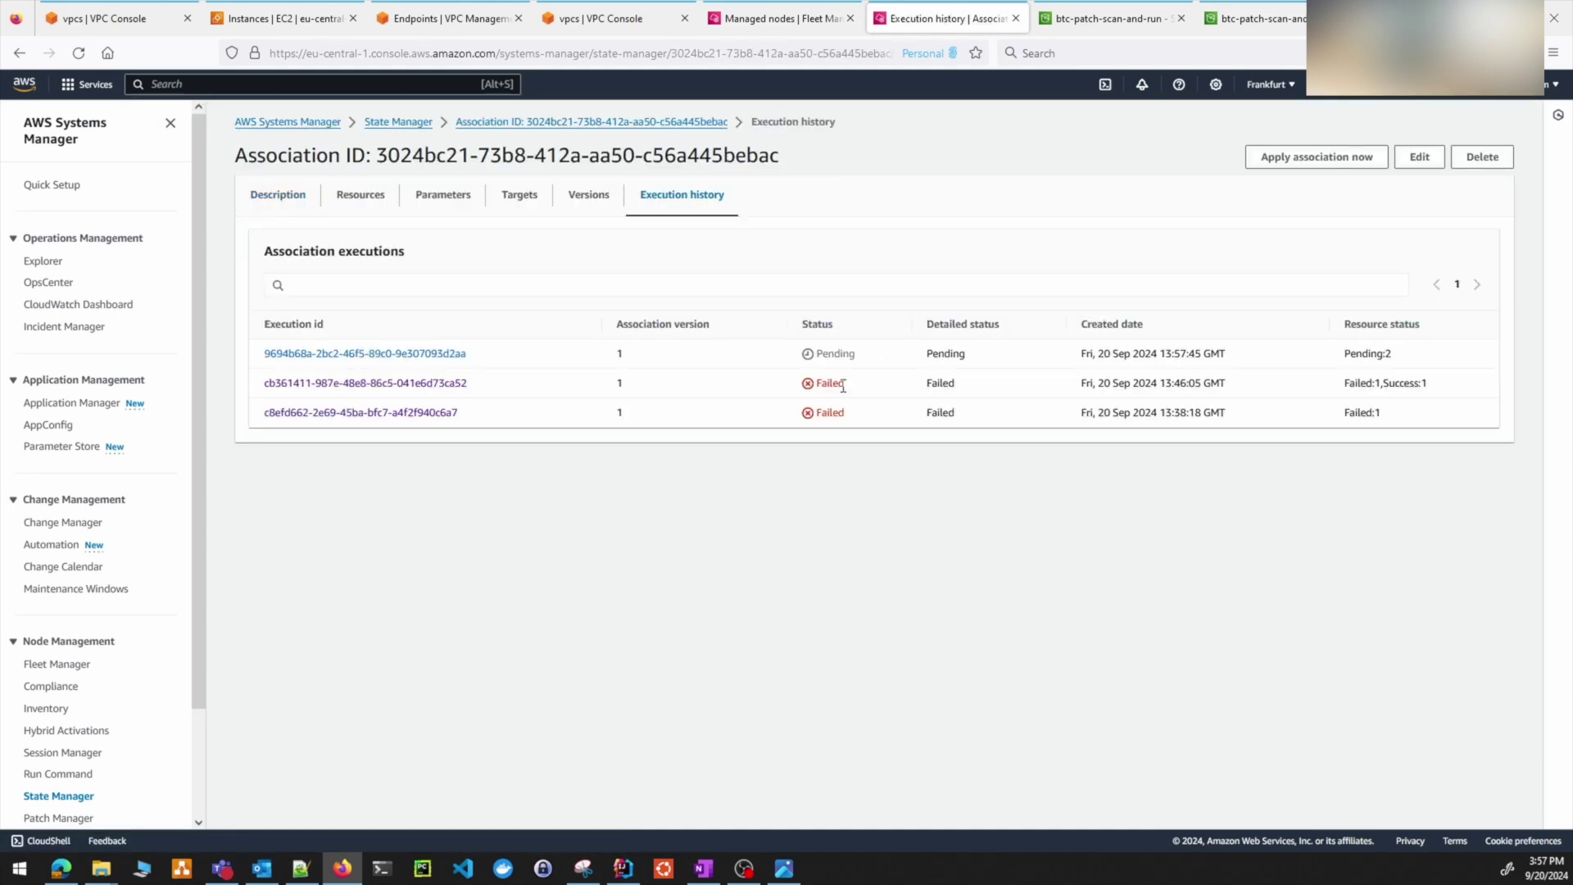
pyautogui.moveTo(1343, 354); pyautogui.dragTo(1418, 358)
pyautogui.click(450, 356)
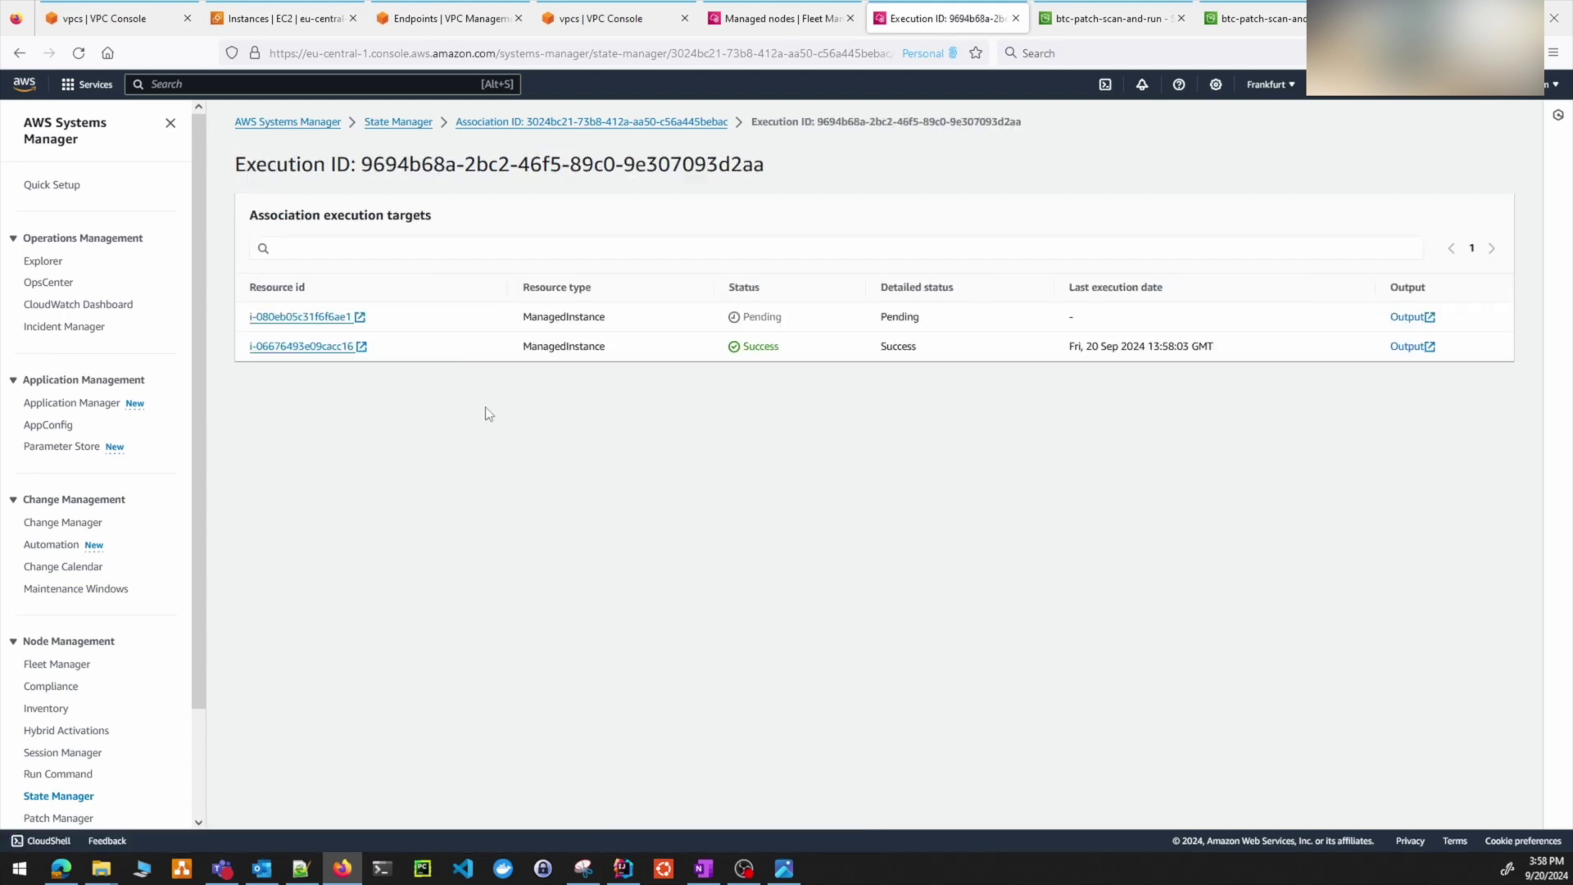
pyautogui.moveTo(508, 349); pyautogui.dragTo(1257, 353)
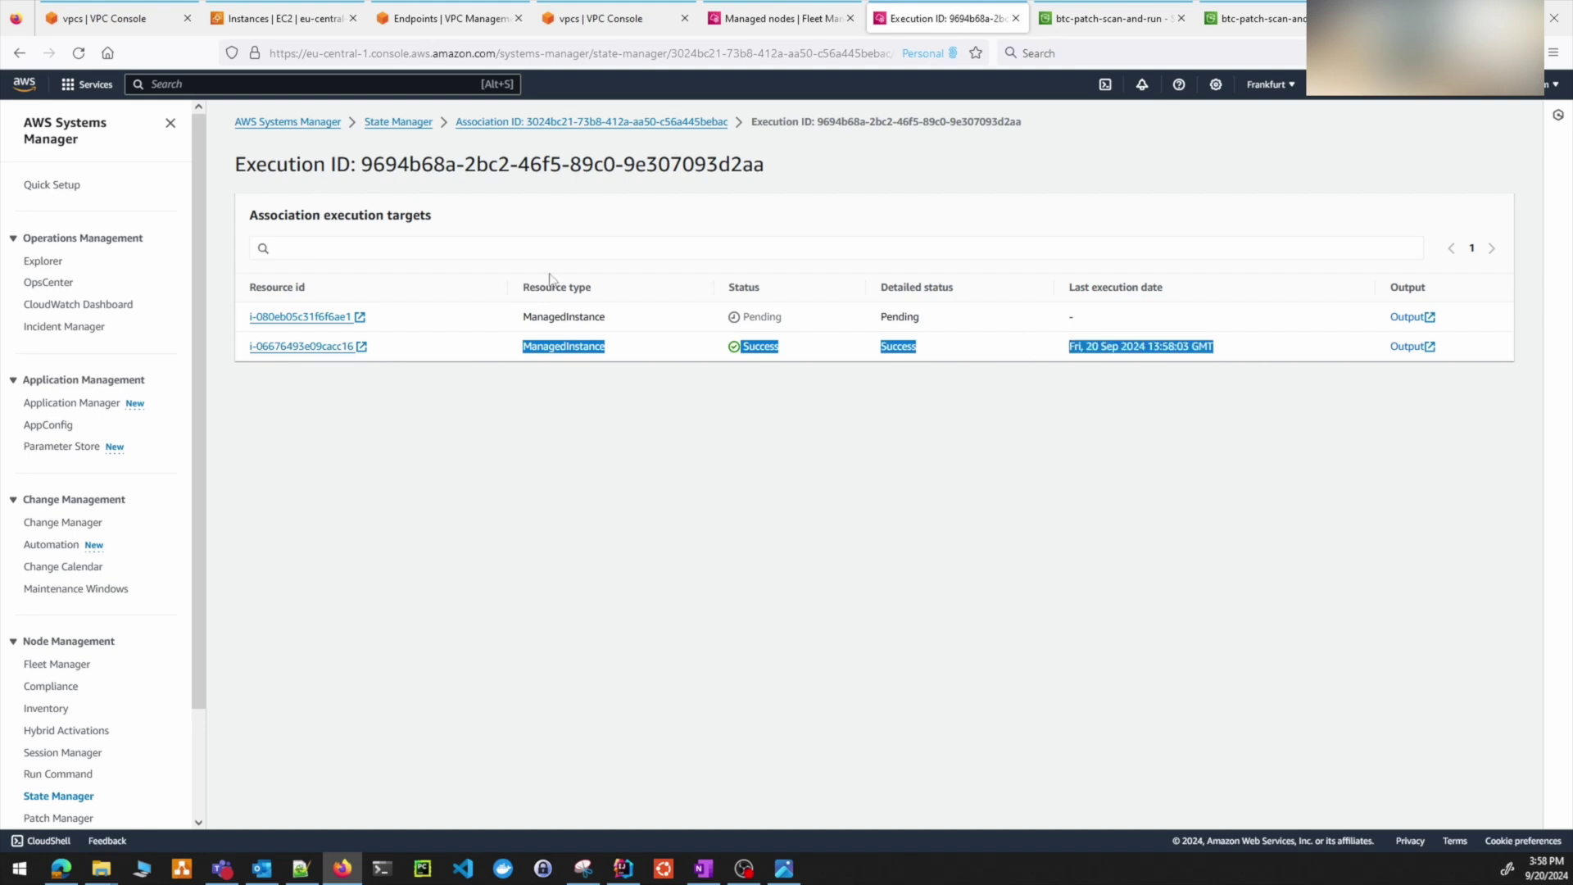
# - Go back to the association's execution history and reopen the newest execution to recheck the Isolated Instance's detailed status and execution date
pyautogui.click(547, 124)
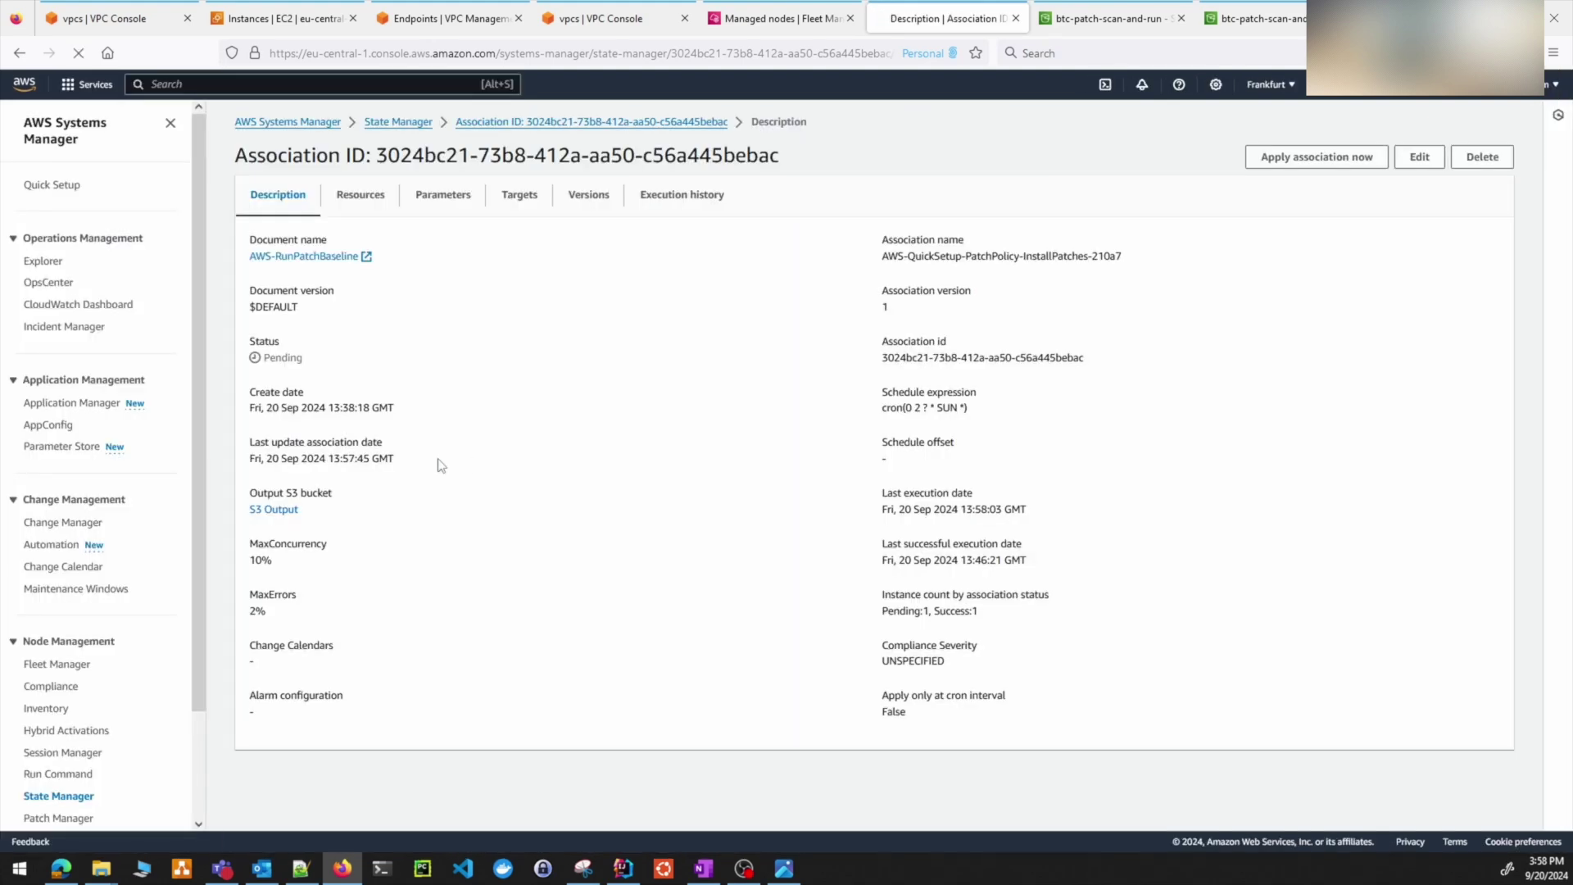
pyautogui.click(687, 205)
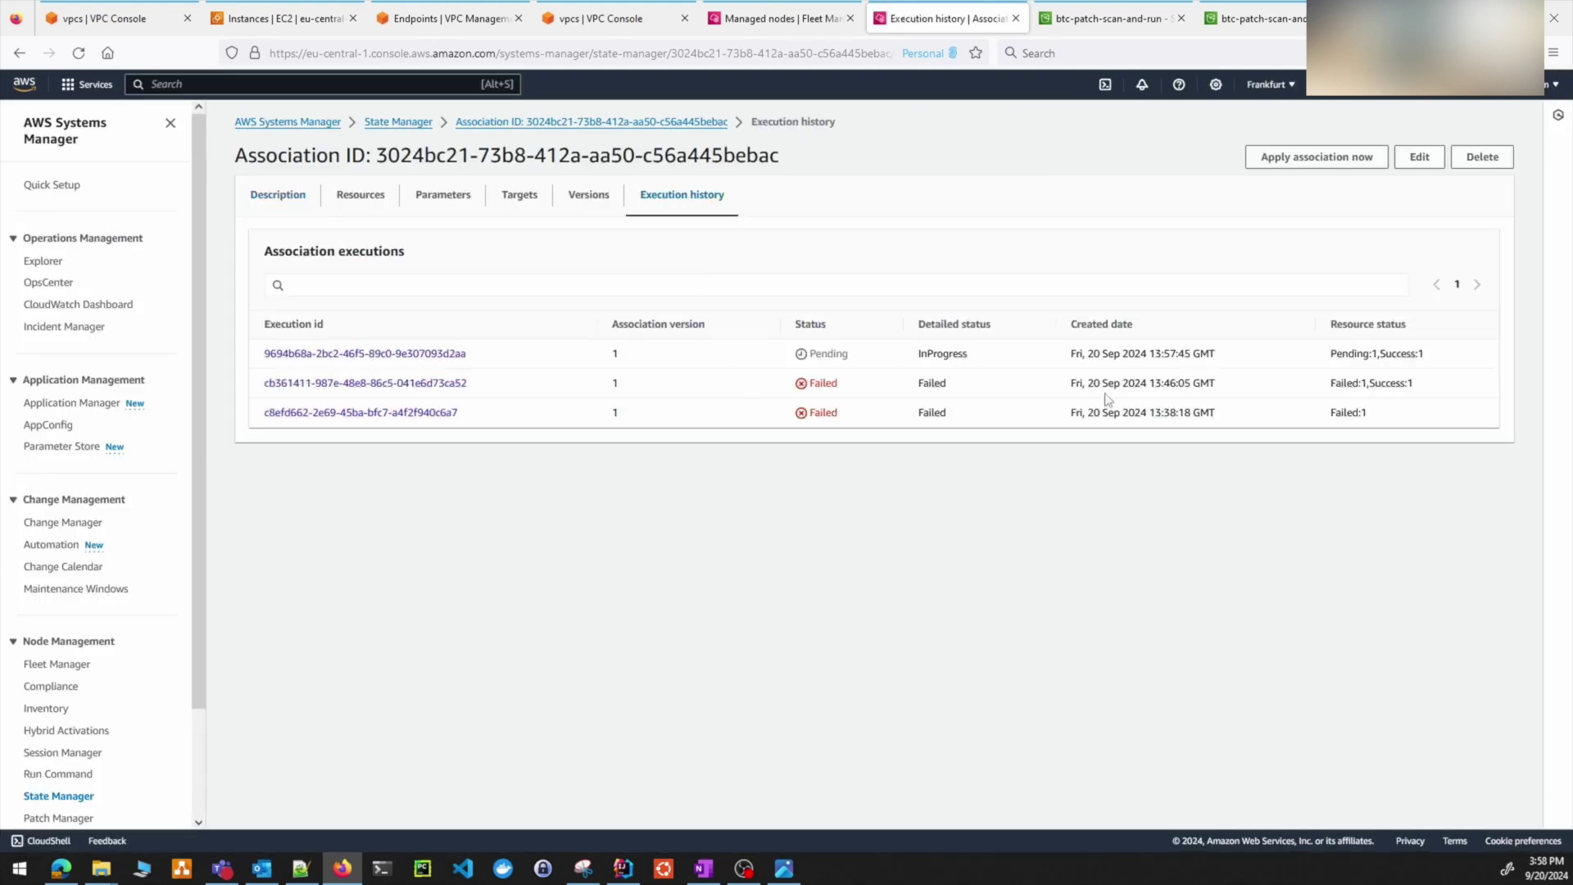
pyautogui.click(417, 353)
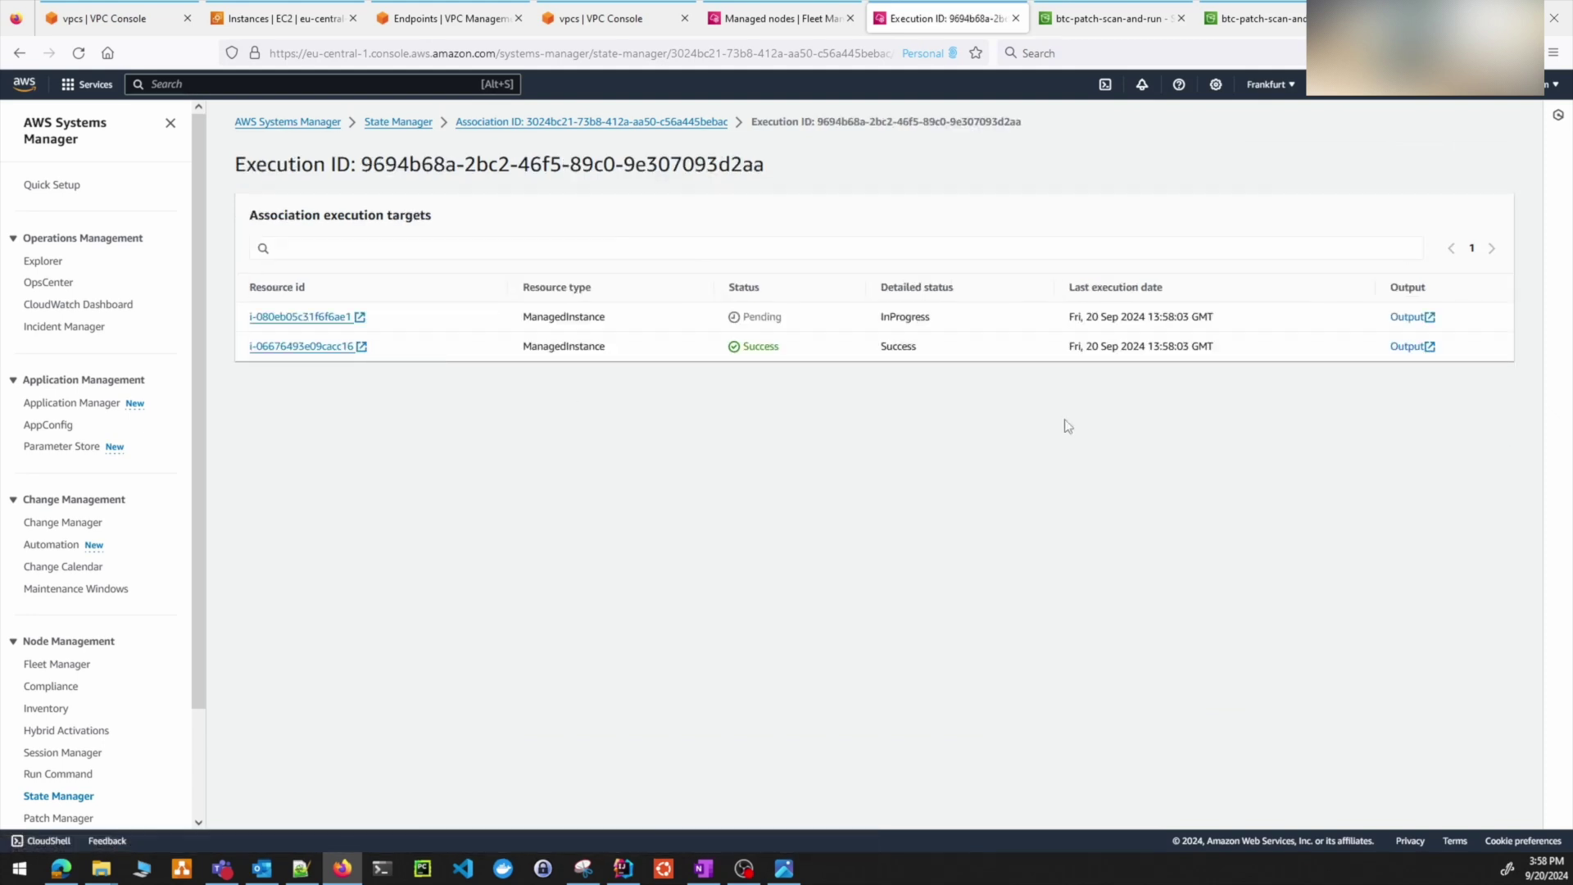
pyautogui.moveTo(755, 318); pyautogui.dragTo(940, 317)
pyautogui.click(1111, 318)
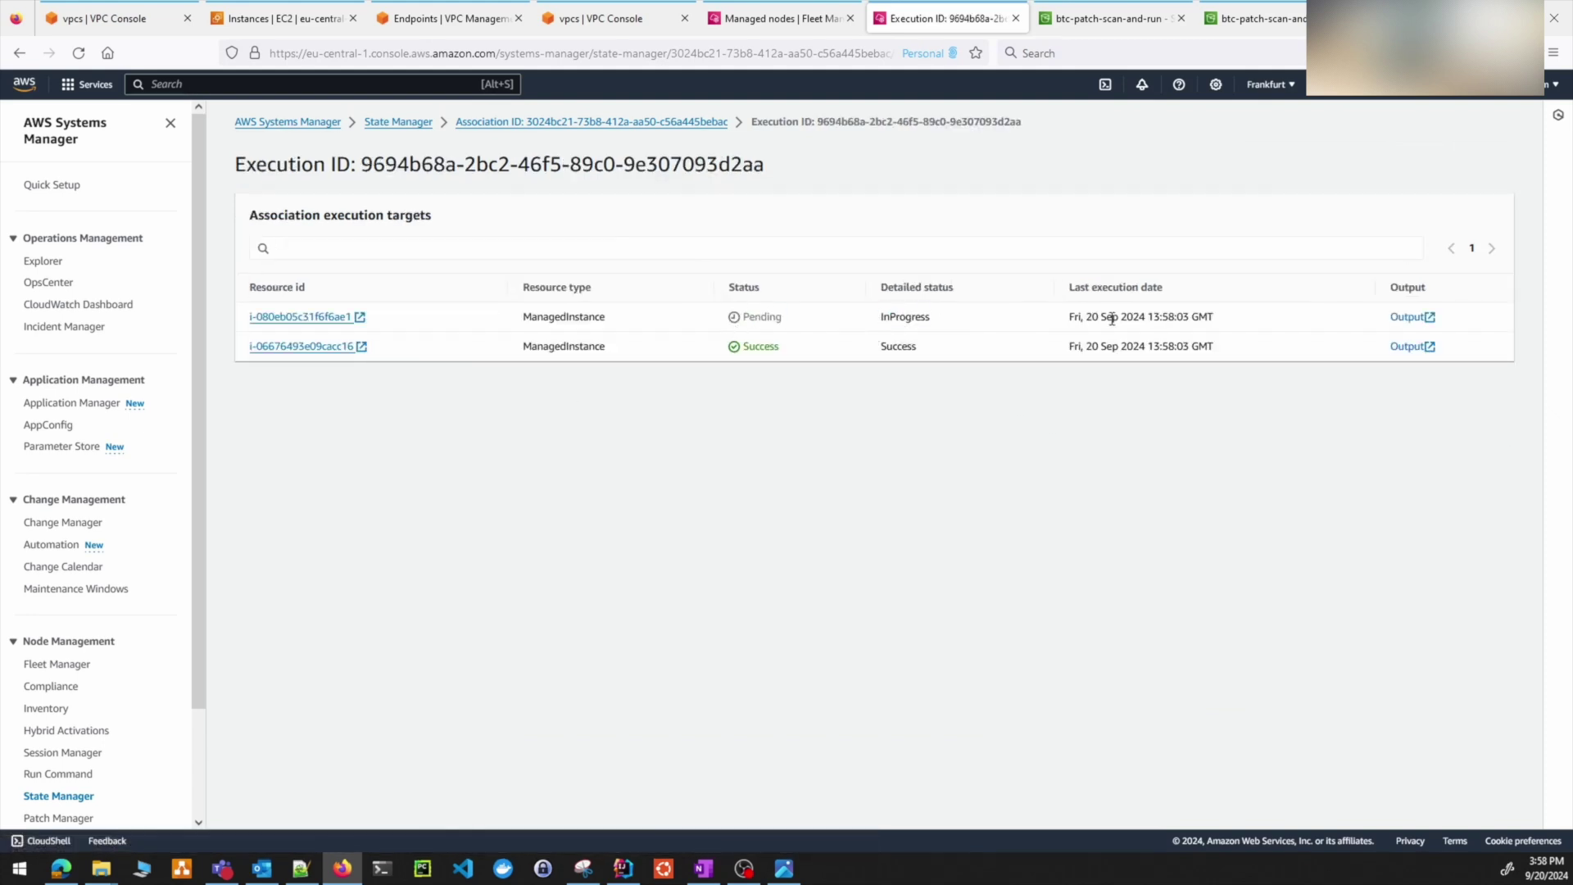
# - Check the newest execution's resource status in the history, then reload its target list until the Isolated Instance's patch run finishes
pyautogui.click(508, 120)
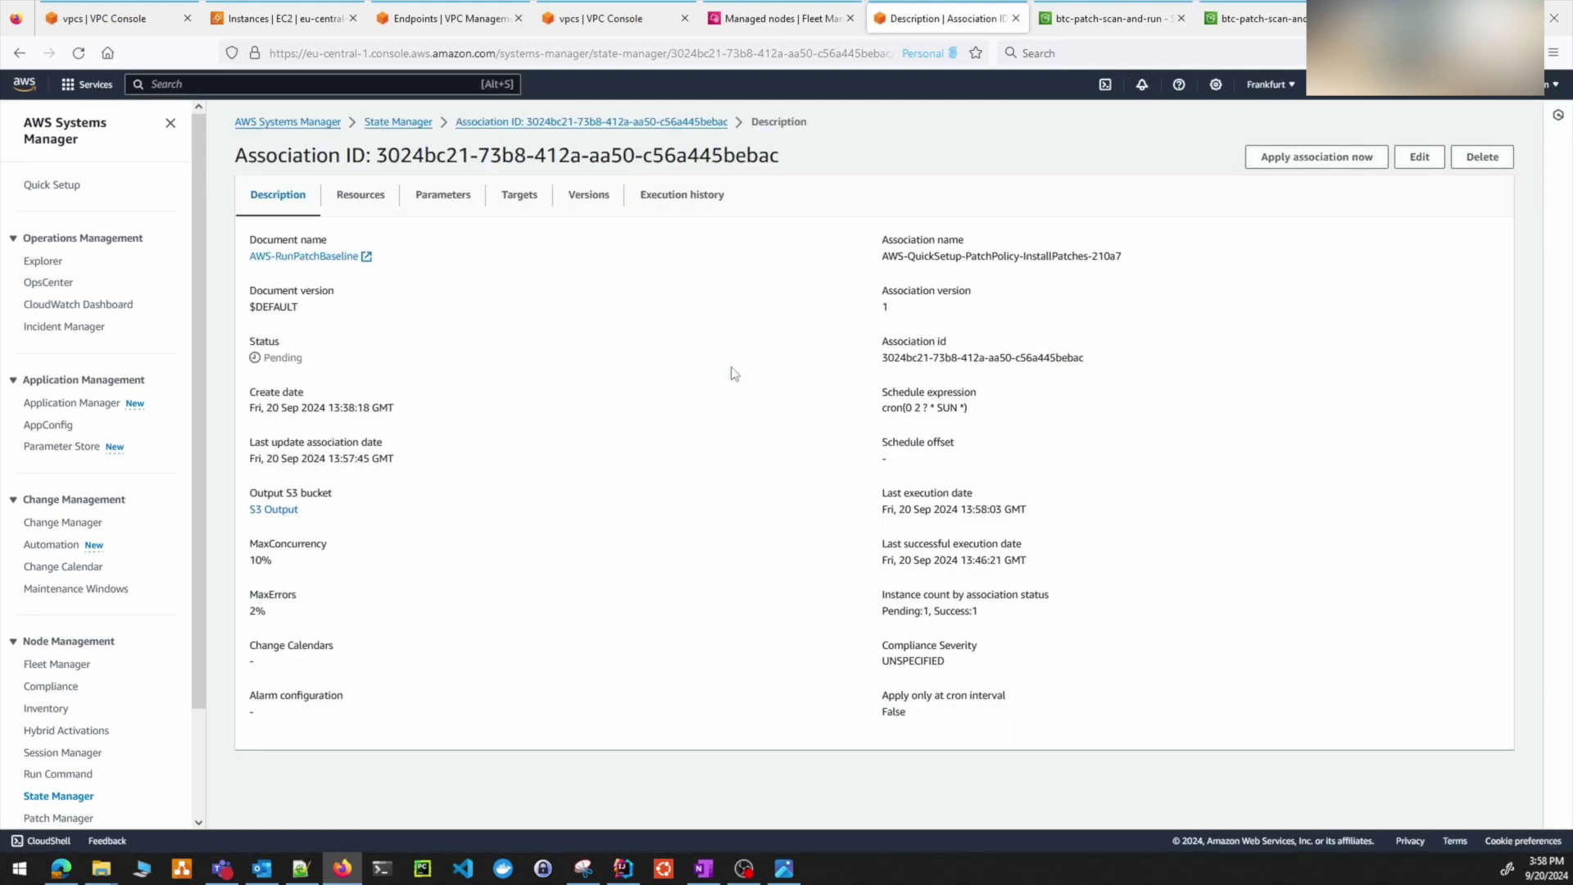
pyautogui.click(665, 201)
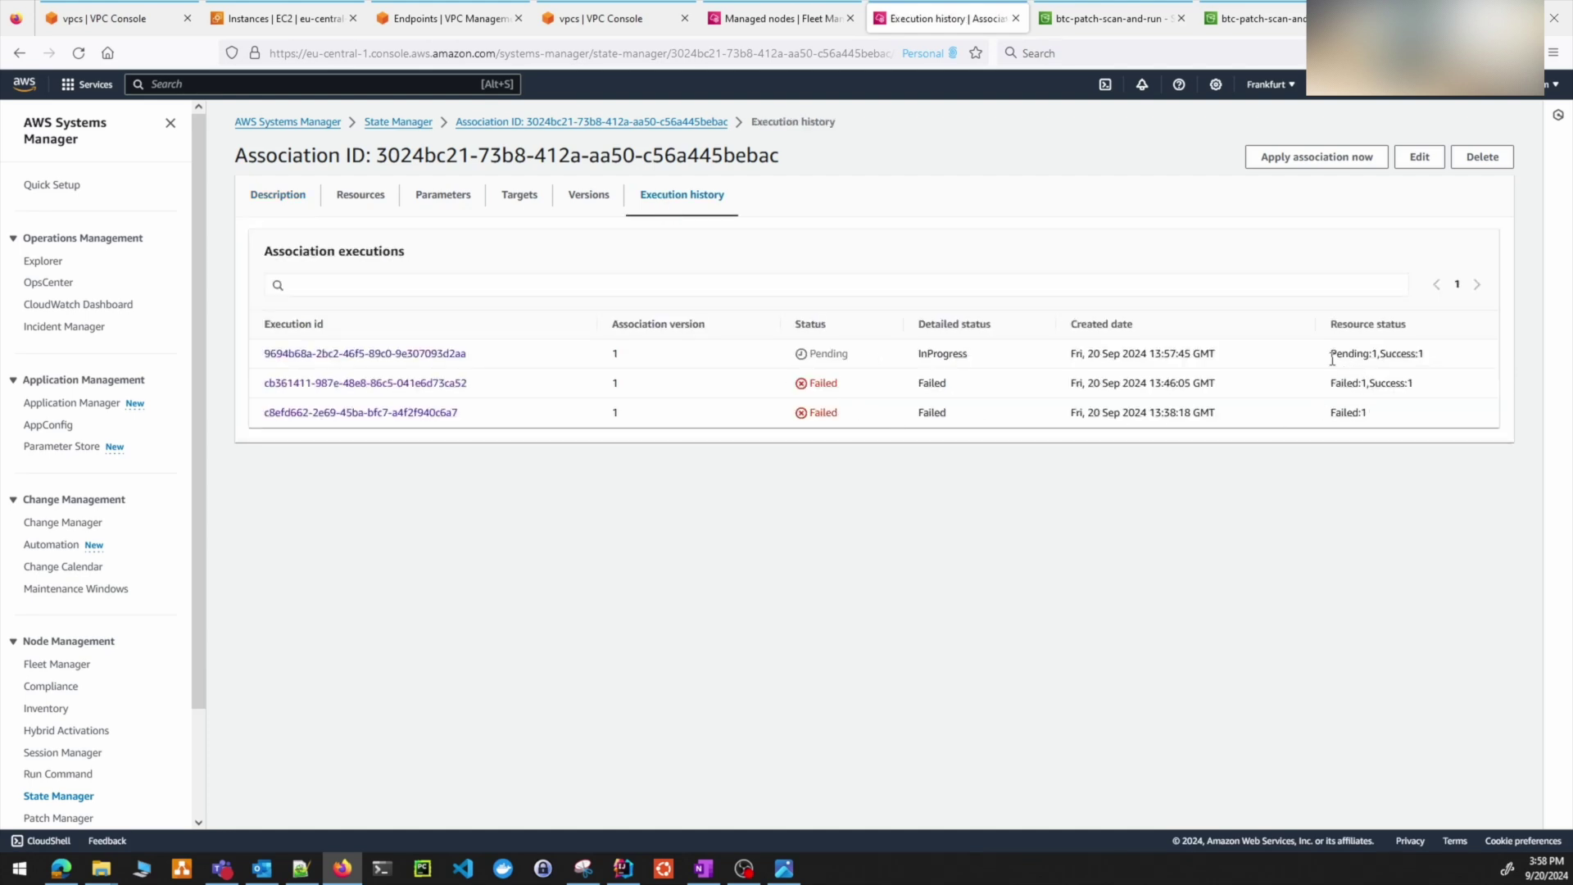
pyautogui.moveTo(1331, 354); pyautogui.dragTo(1474, 353)
pyautogui.click(390, 358)
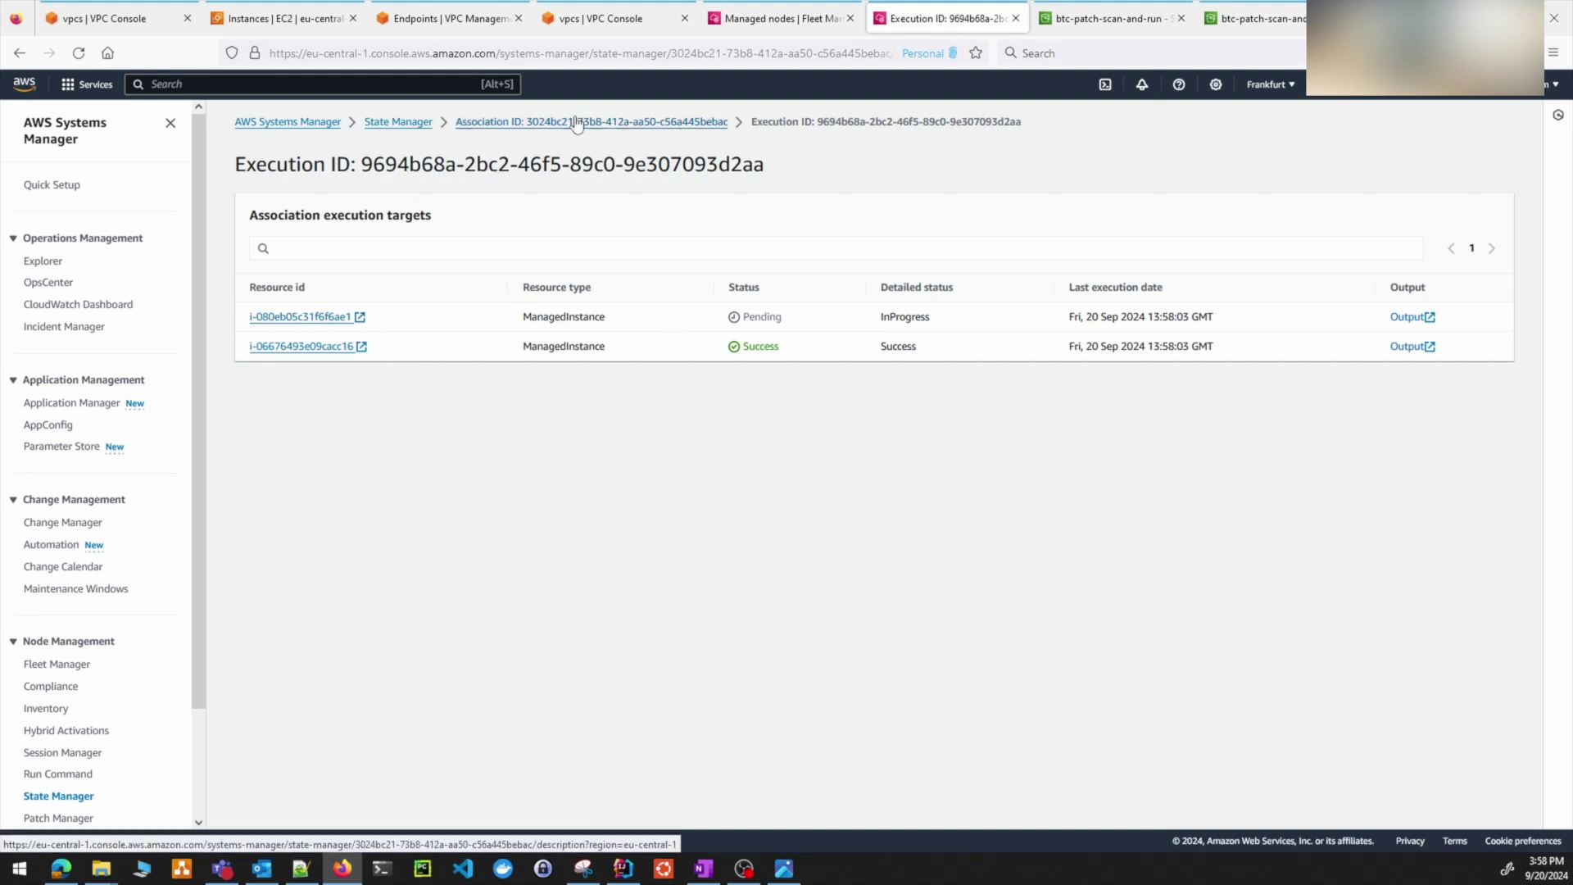
pyautogui.scroll(-3, 82, 574)
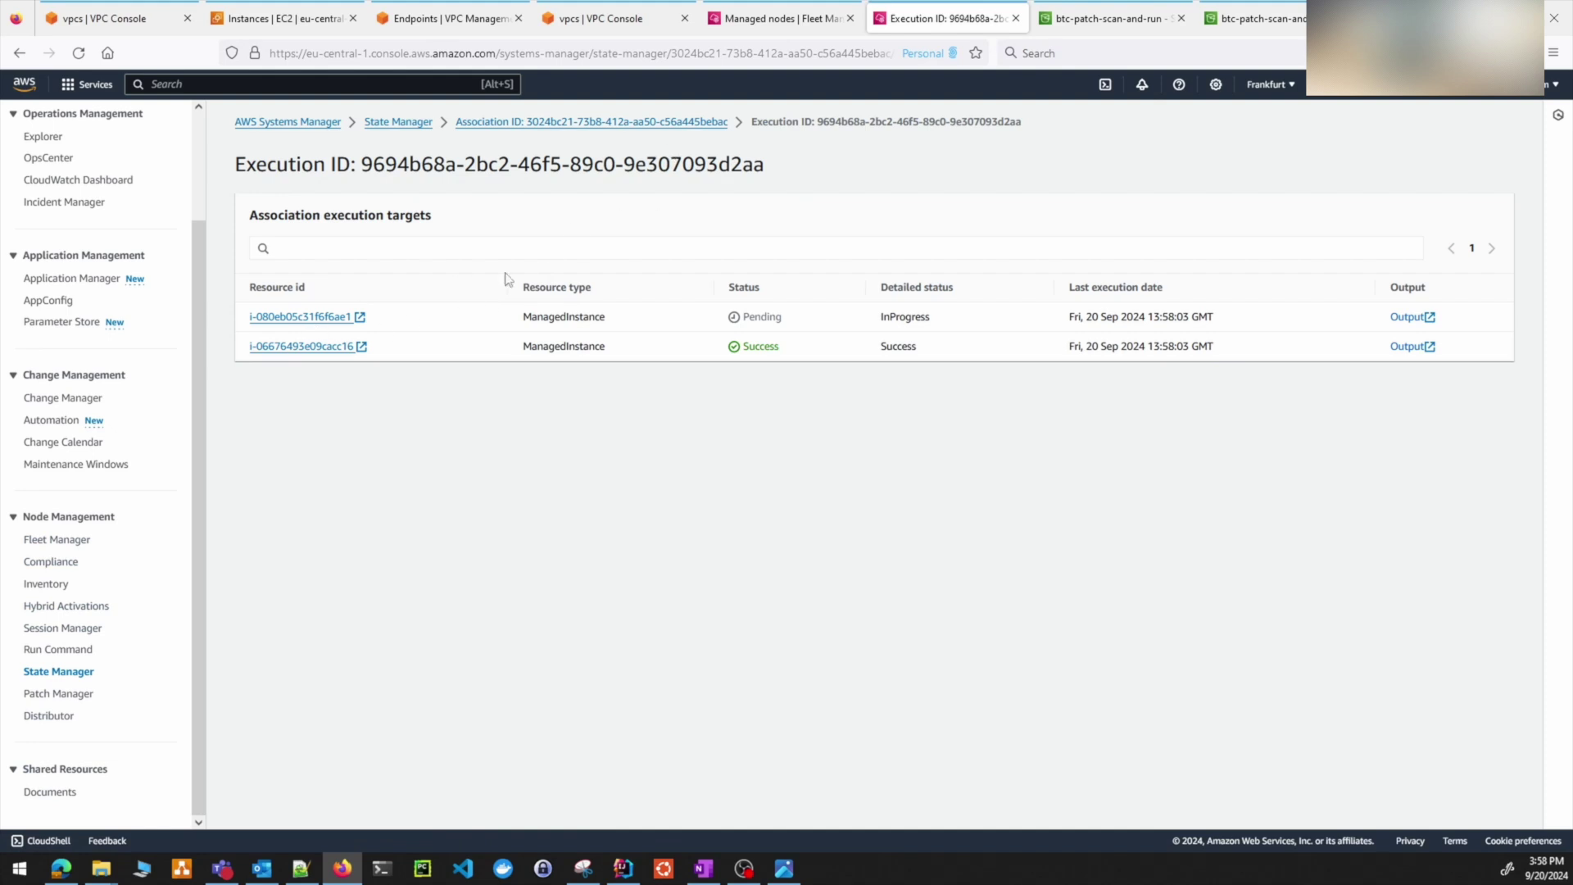
pyautogui.click(79, 52)
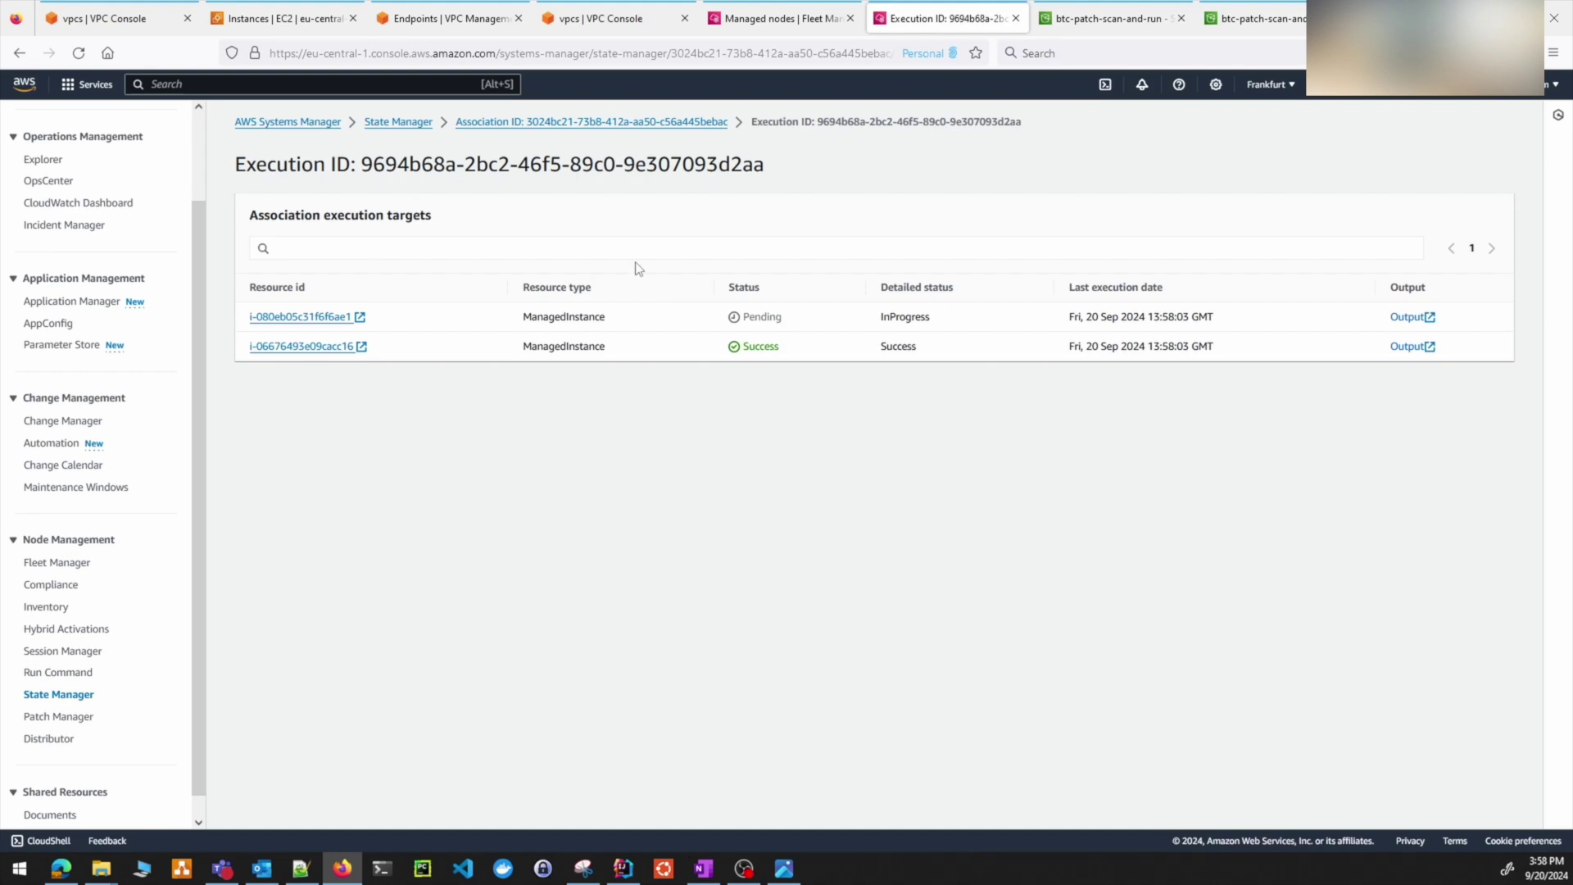
pyautogui.click(78, 52)
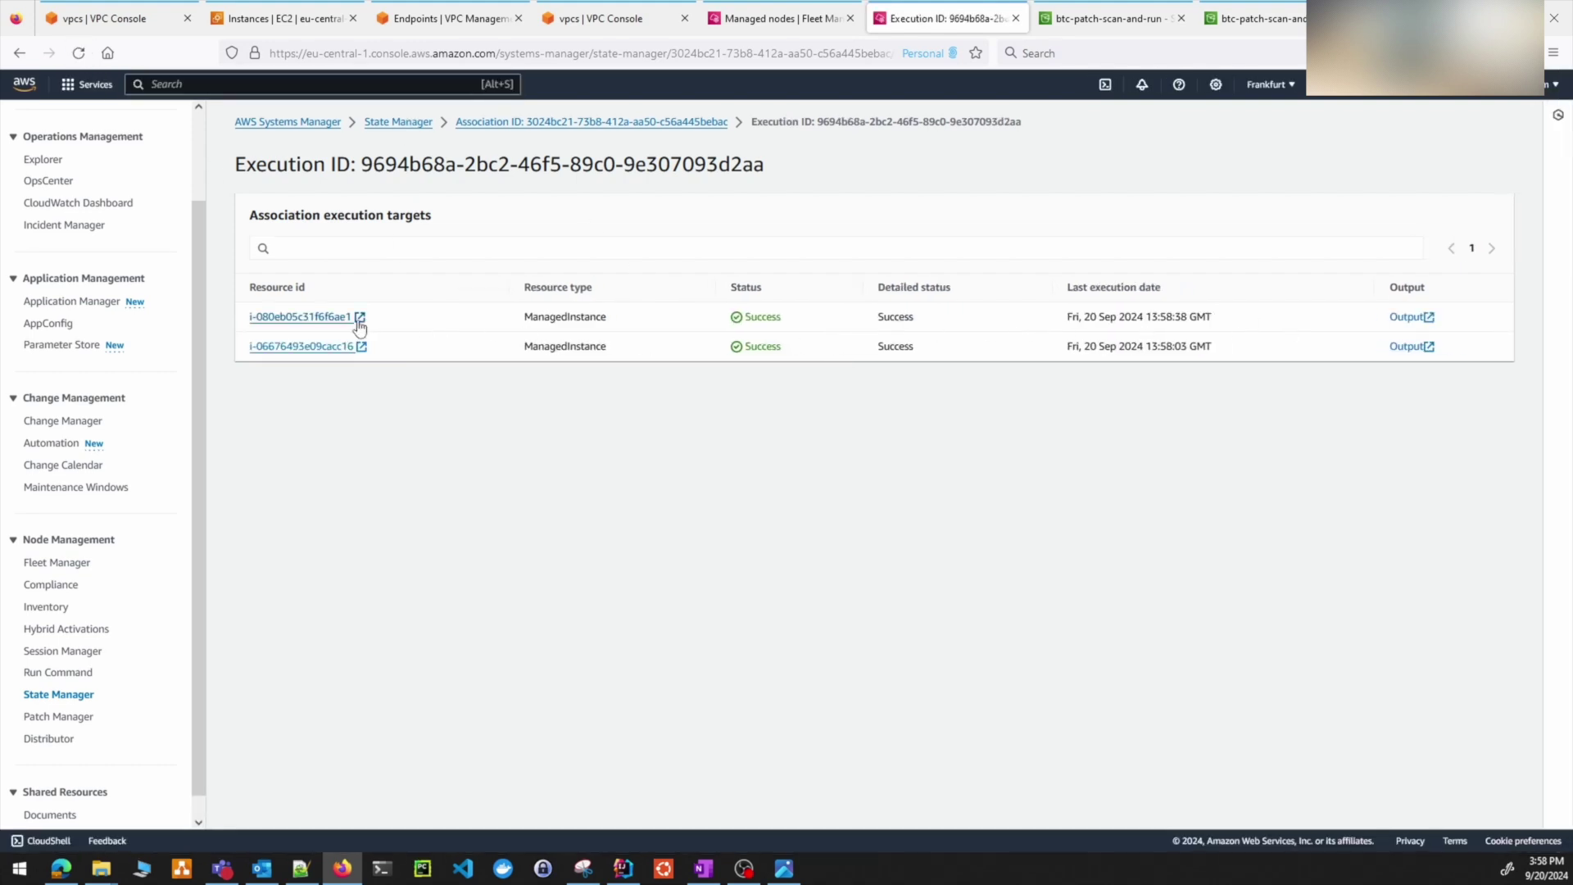
pyautogui.moveTo(352, 317); pyautogui.dragTo(302, 317)
pyautogui.click(819, 331)
pyautogui.doubleClick(896, 316)
# - Open the Isolated Instance's command output and read the PatchLinux step's log through to the end
pyautogui.click(1406, 316)
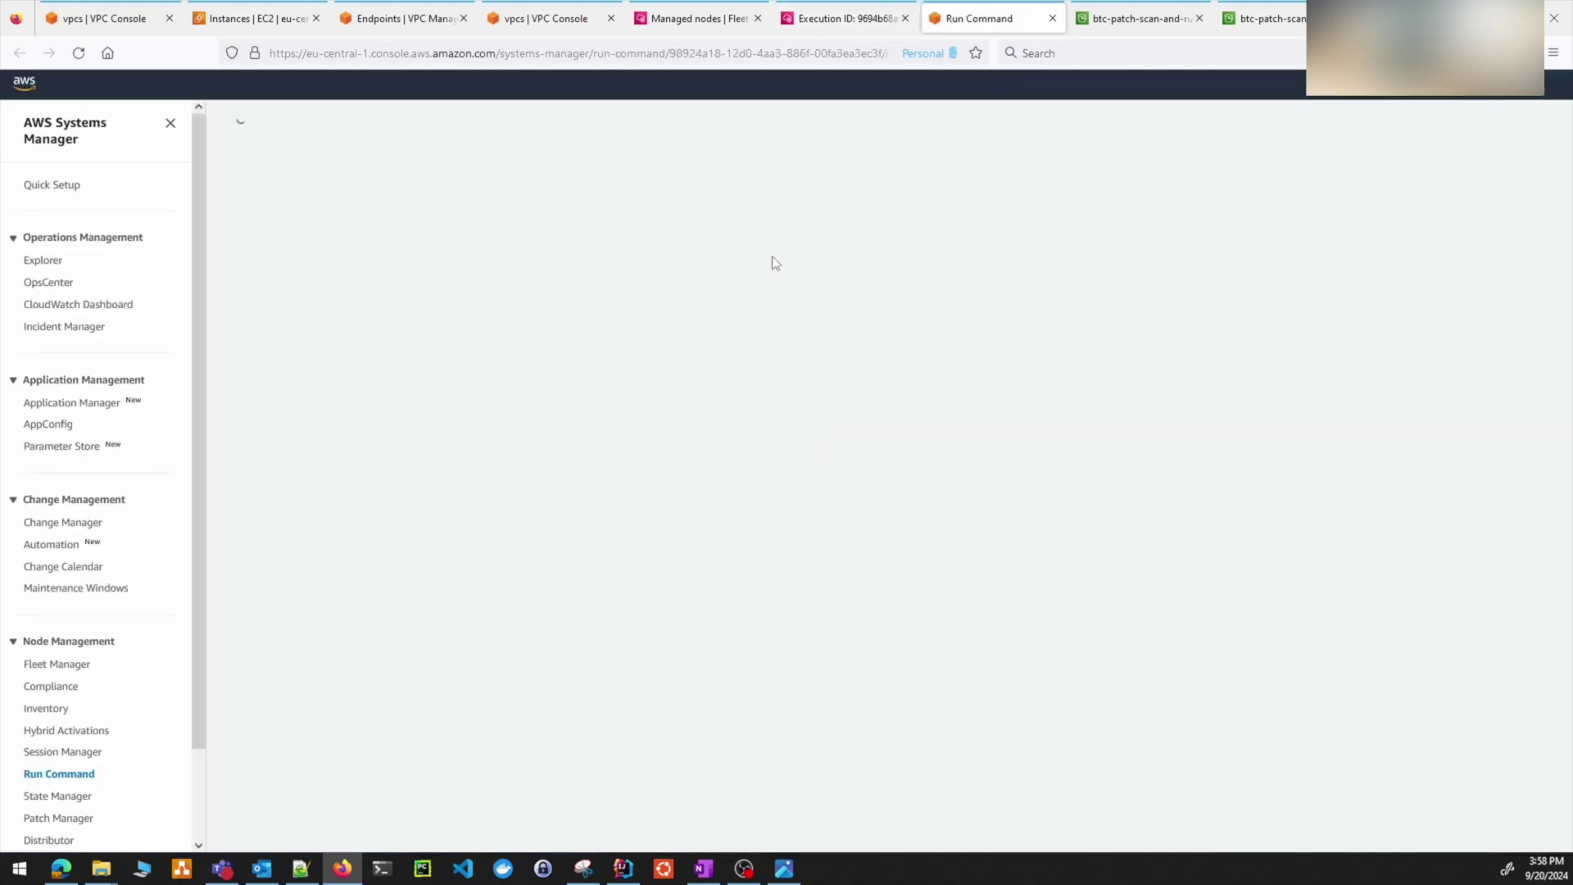
pyautogui.scroll(-3, 734, 530)
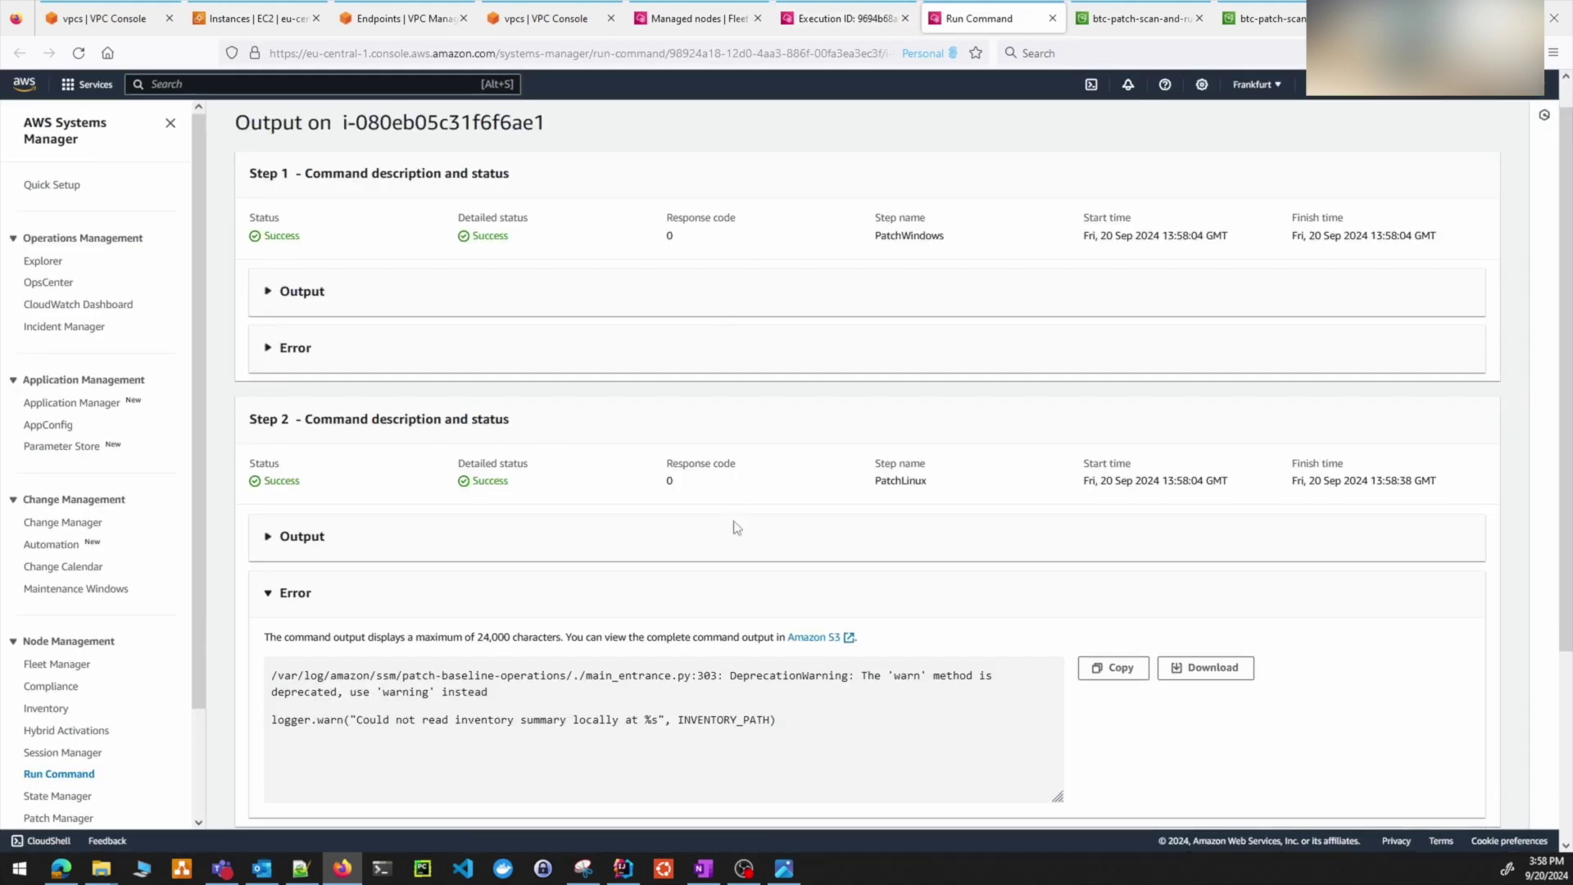
pyautogui.click(362, 411)
pyautogui.scroll(-3, 868, 549)
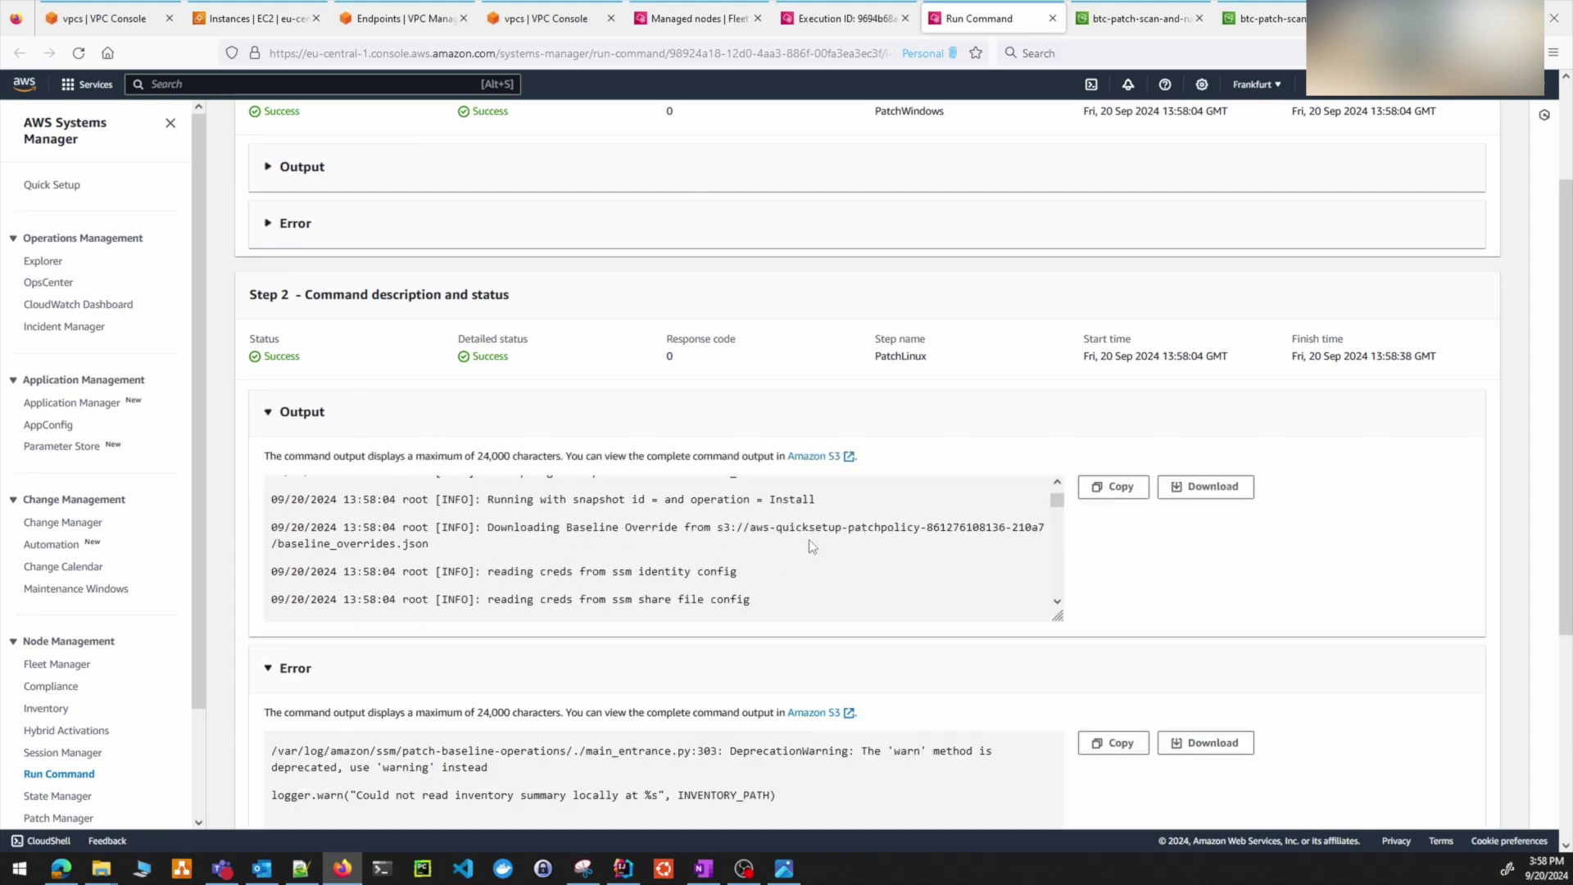
pyautogui.moveTo(598, 528); pyautogui.dragTo(786, 529)
pyautogui.scroll(-3, 748, 574)
pyautogui.scroll(-8, 748, 574)
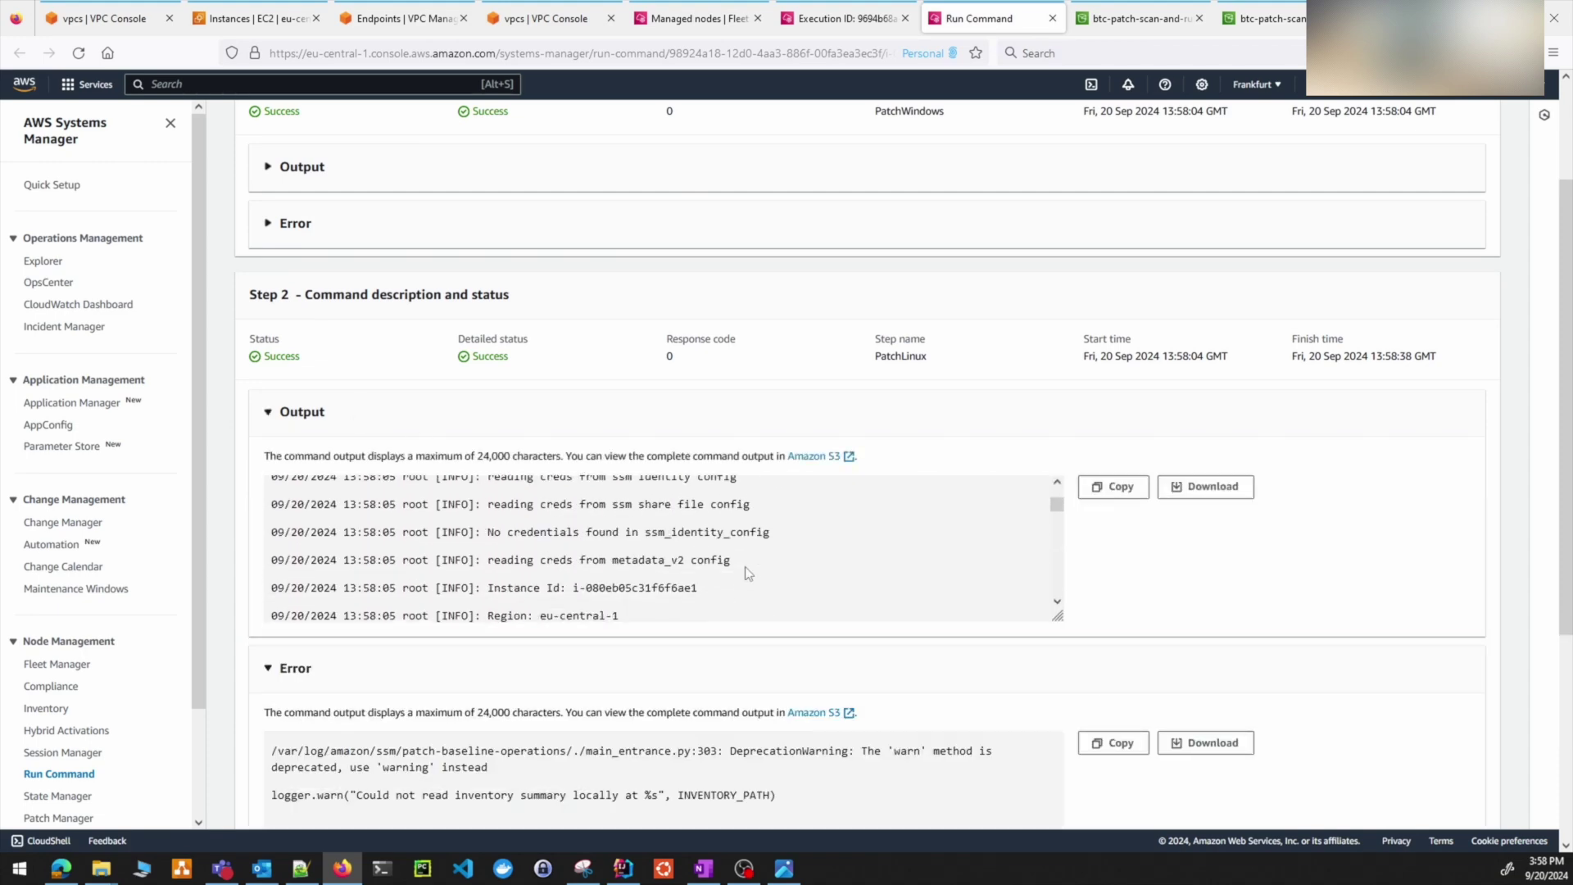
pyautogui.scroll(-10, 746, 567)
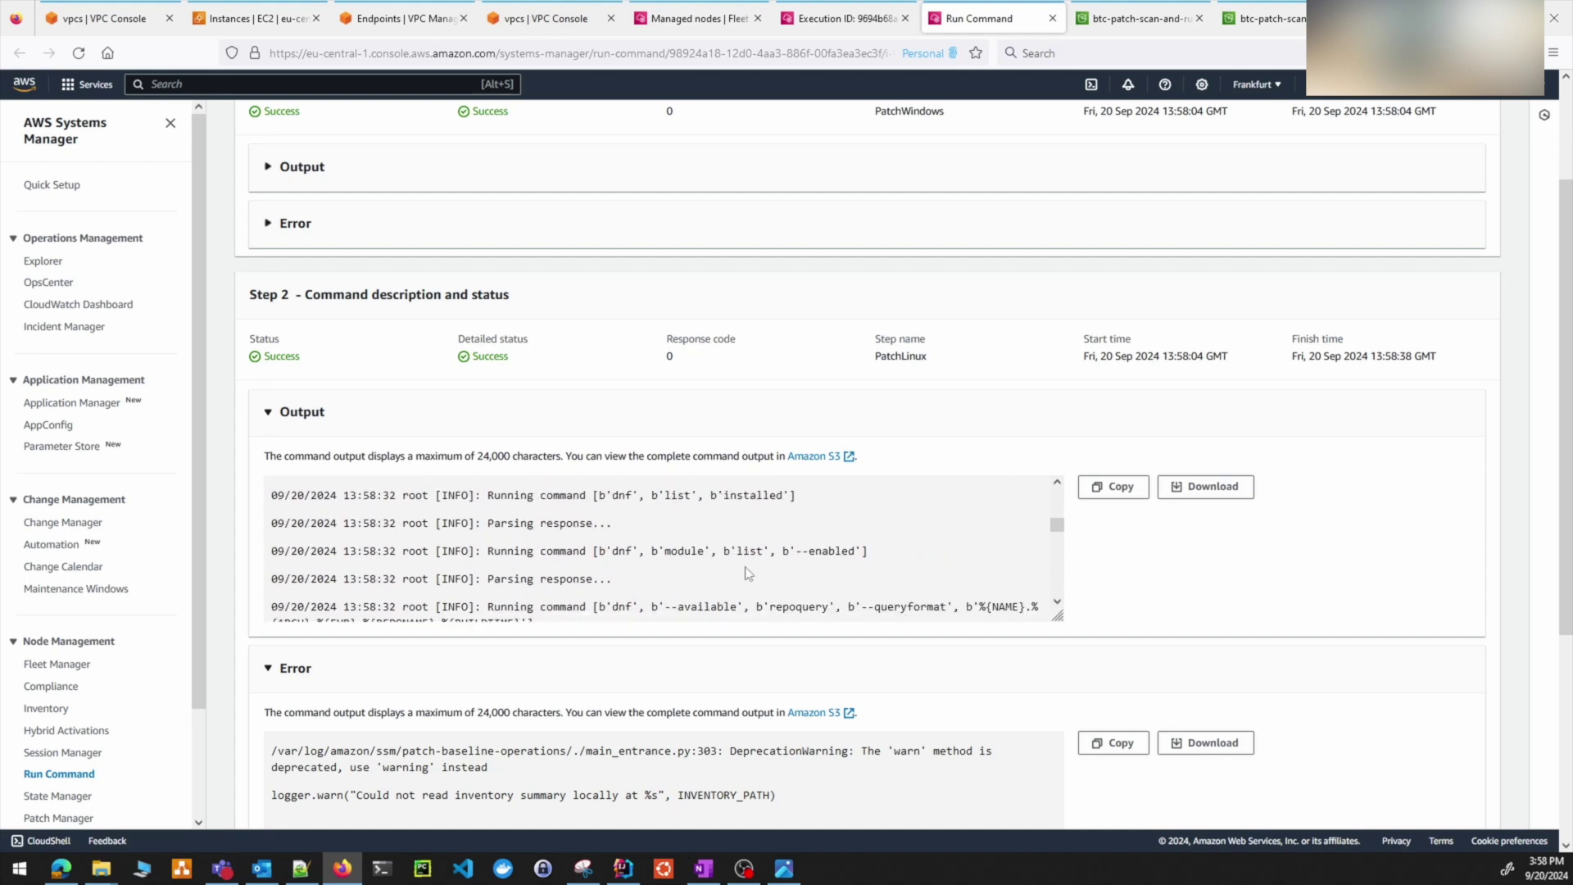
pyautogui.scroll(-3, 746, 566)
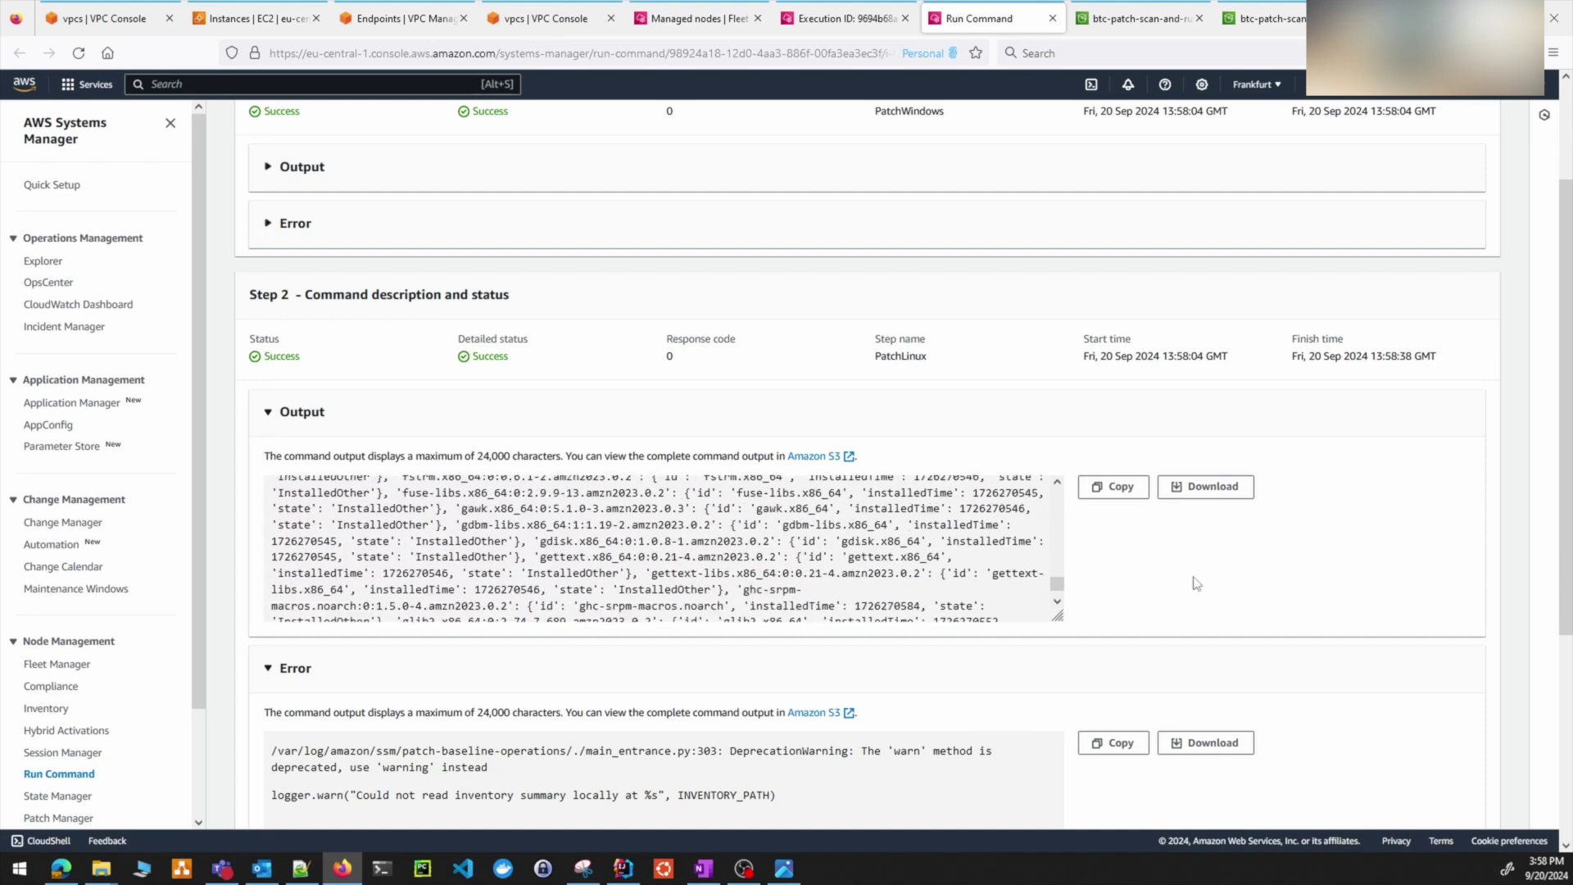
pyautogui.moveTo(1057, 588); pyautogui.dragTo(1061, 639)
pyautogui.scroll(-4, 1168, 603)
pyautogui.scroll(6, 1168, 603)
# - Check the command's overall status in Run Command, then review the InstallPatches association's status and document name in State Manager
pyautogui.click(483, 123)
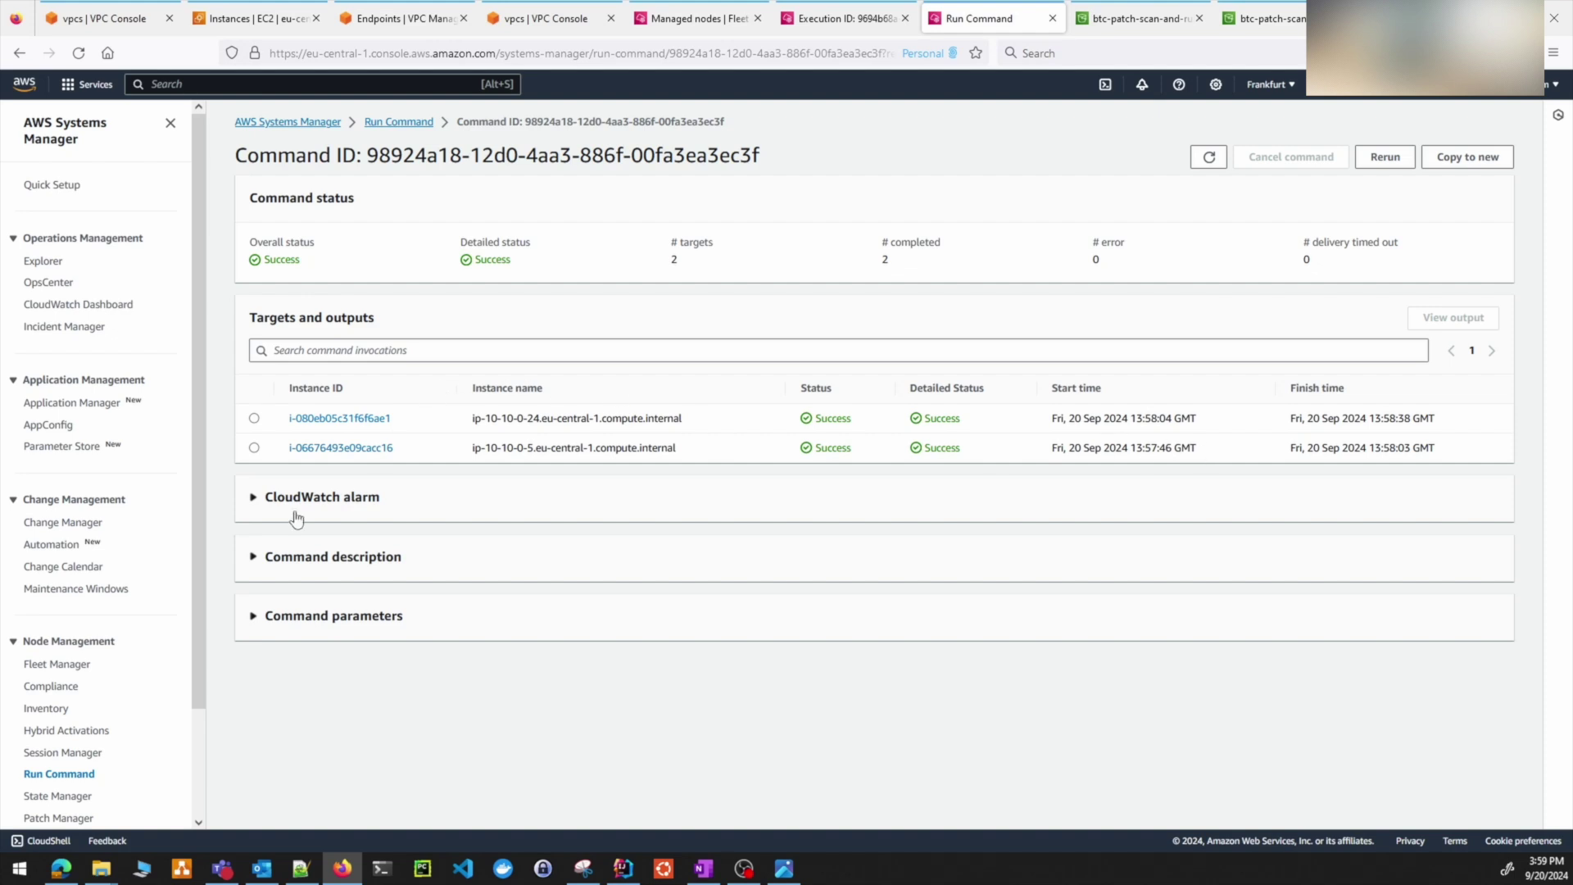
pyautogui.scroll(-3, 160, 590)
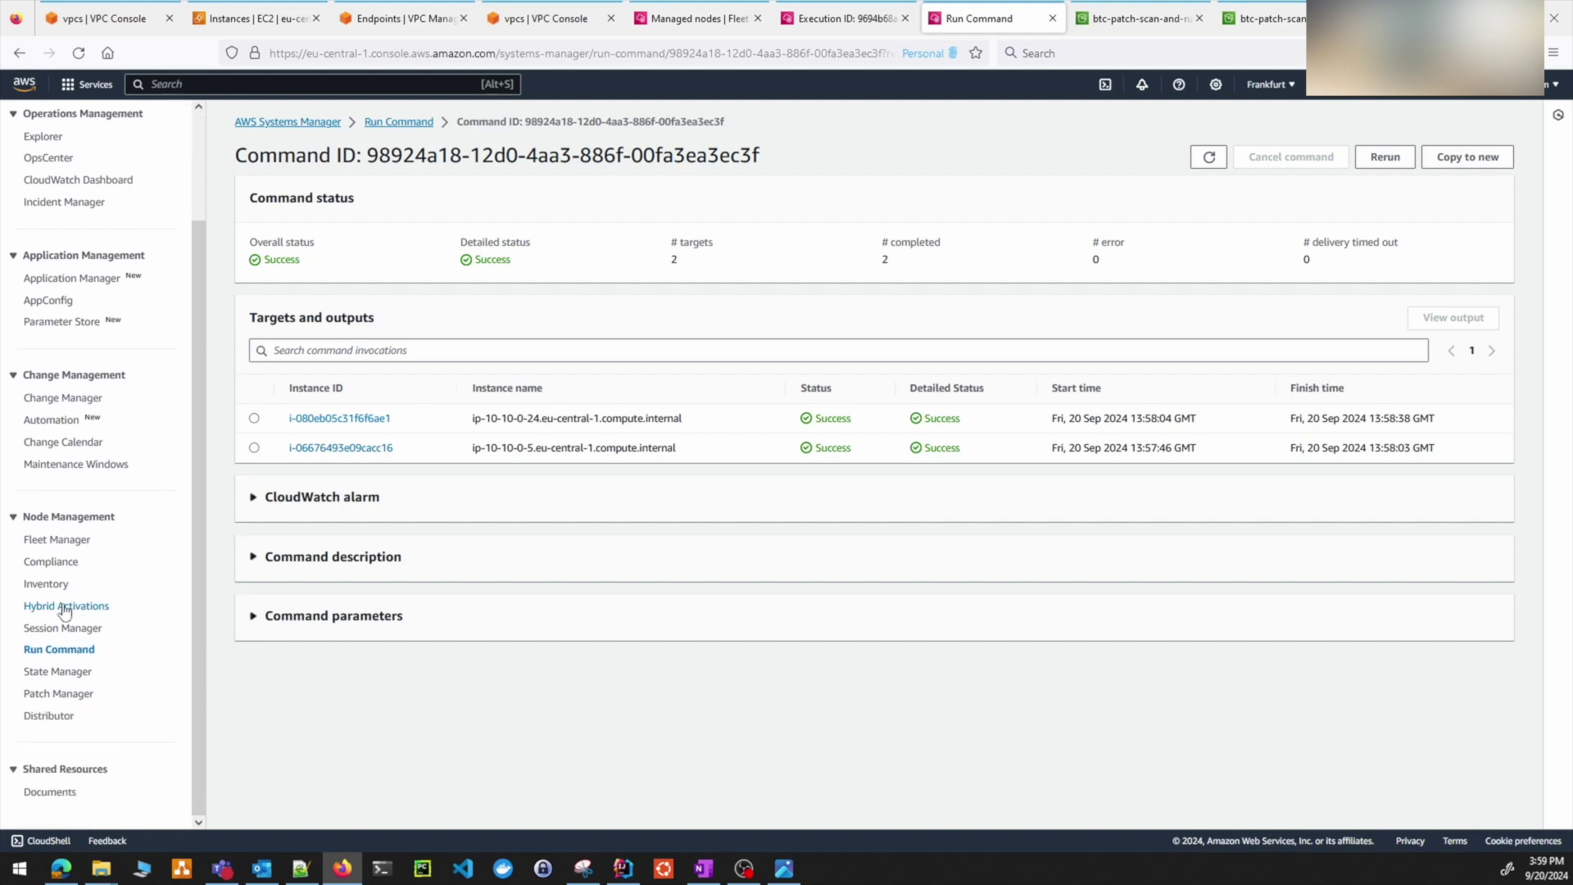
pyautogui.click(47, 677)
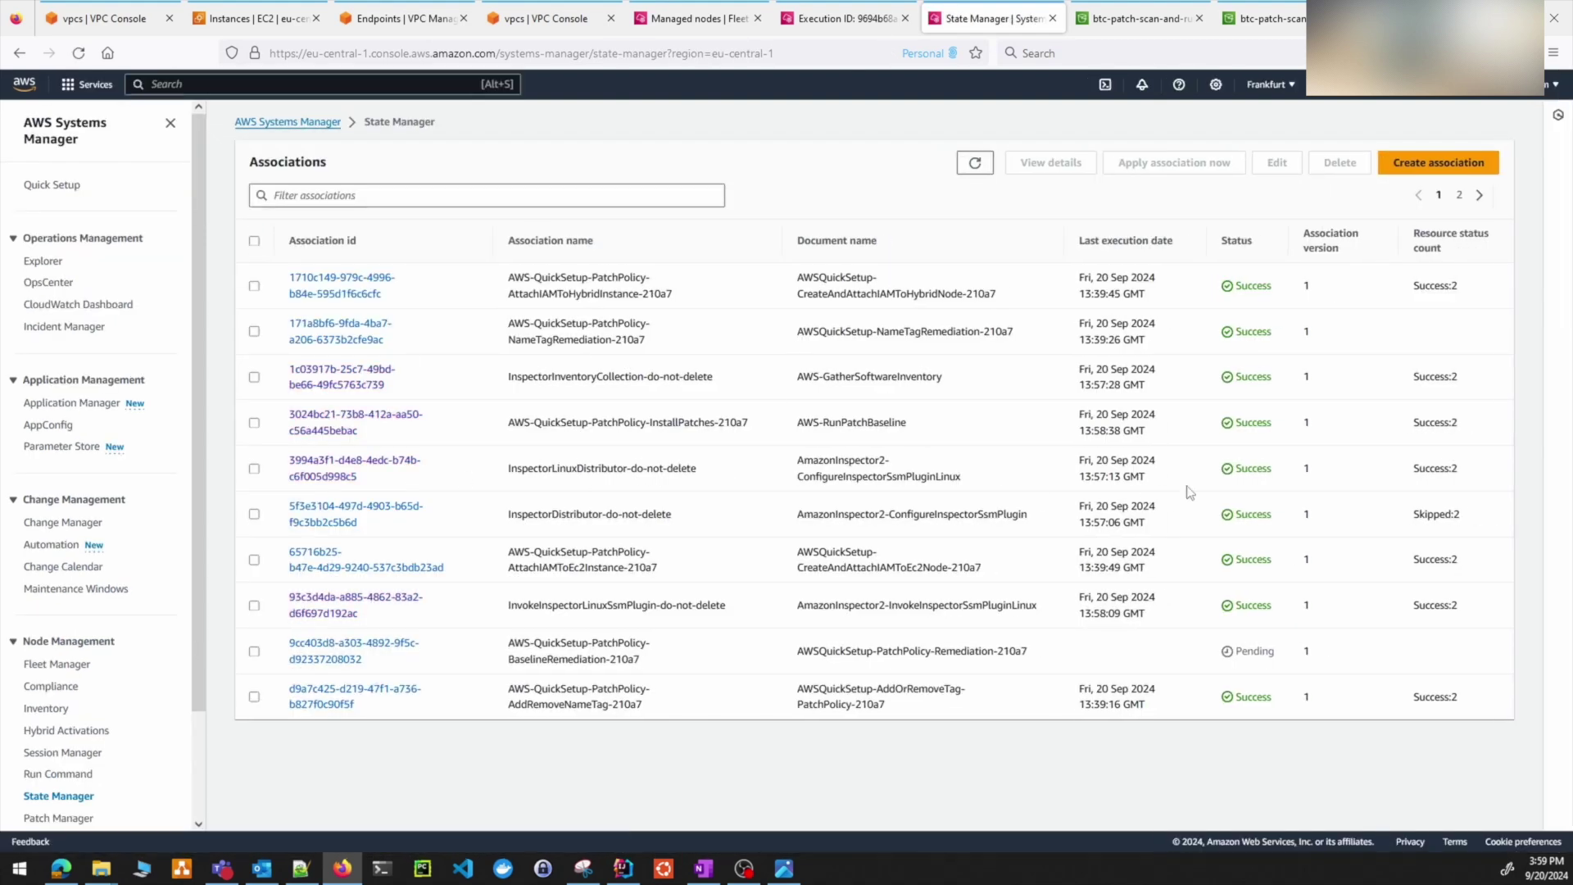
pyautogui.tripleClick(799, 428)
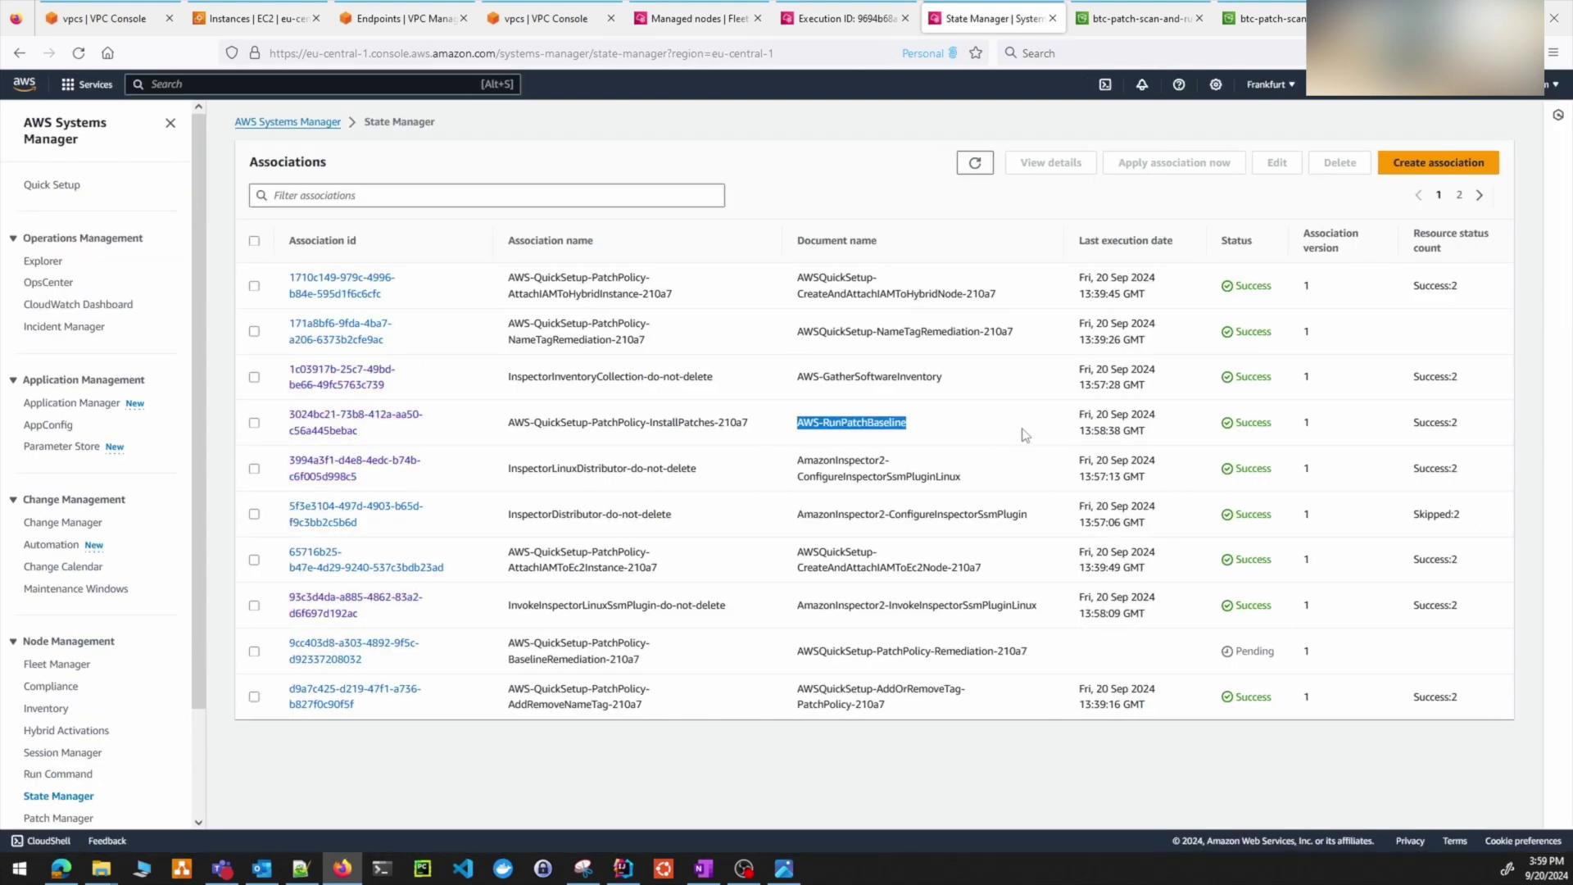
pyautogui.moveTo(1476, 430); pyautogui.dragTo(465, 422)
pyautogui.click(678, 450)
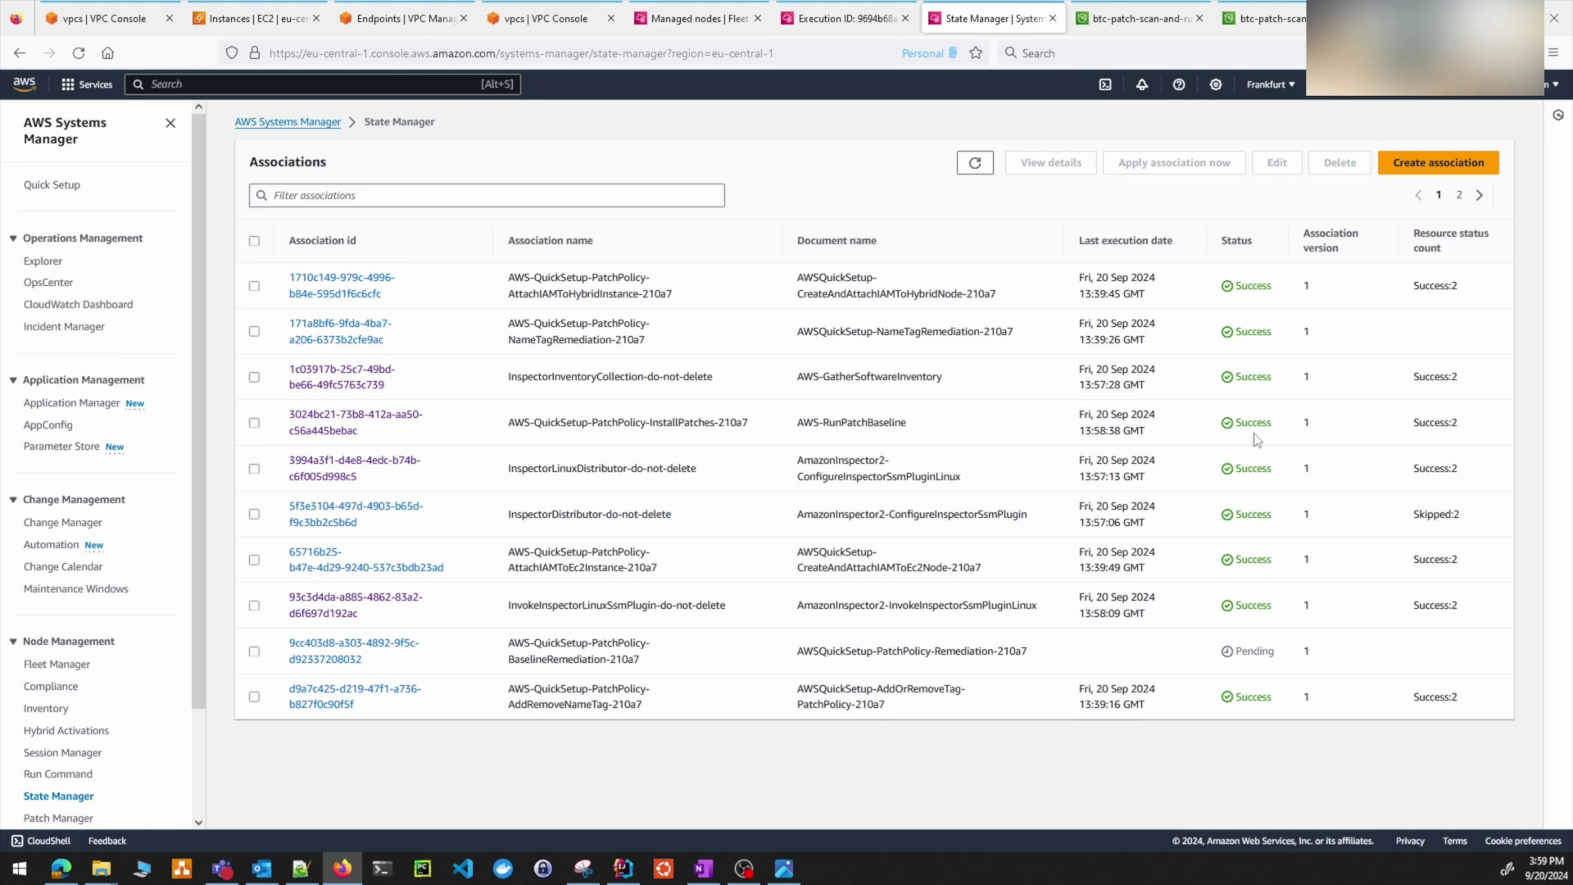
# - Review the SandboxVpc resource map in Capture.PNG and the VPC subnet diagram in Snipping Tool, then return to State Manager in Firefox
pyautogui.click(784, 868)
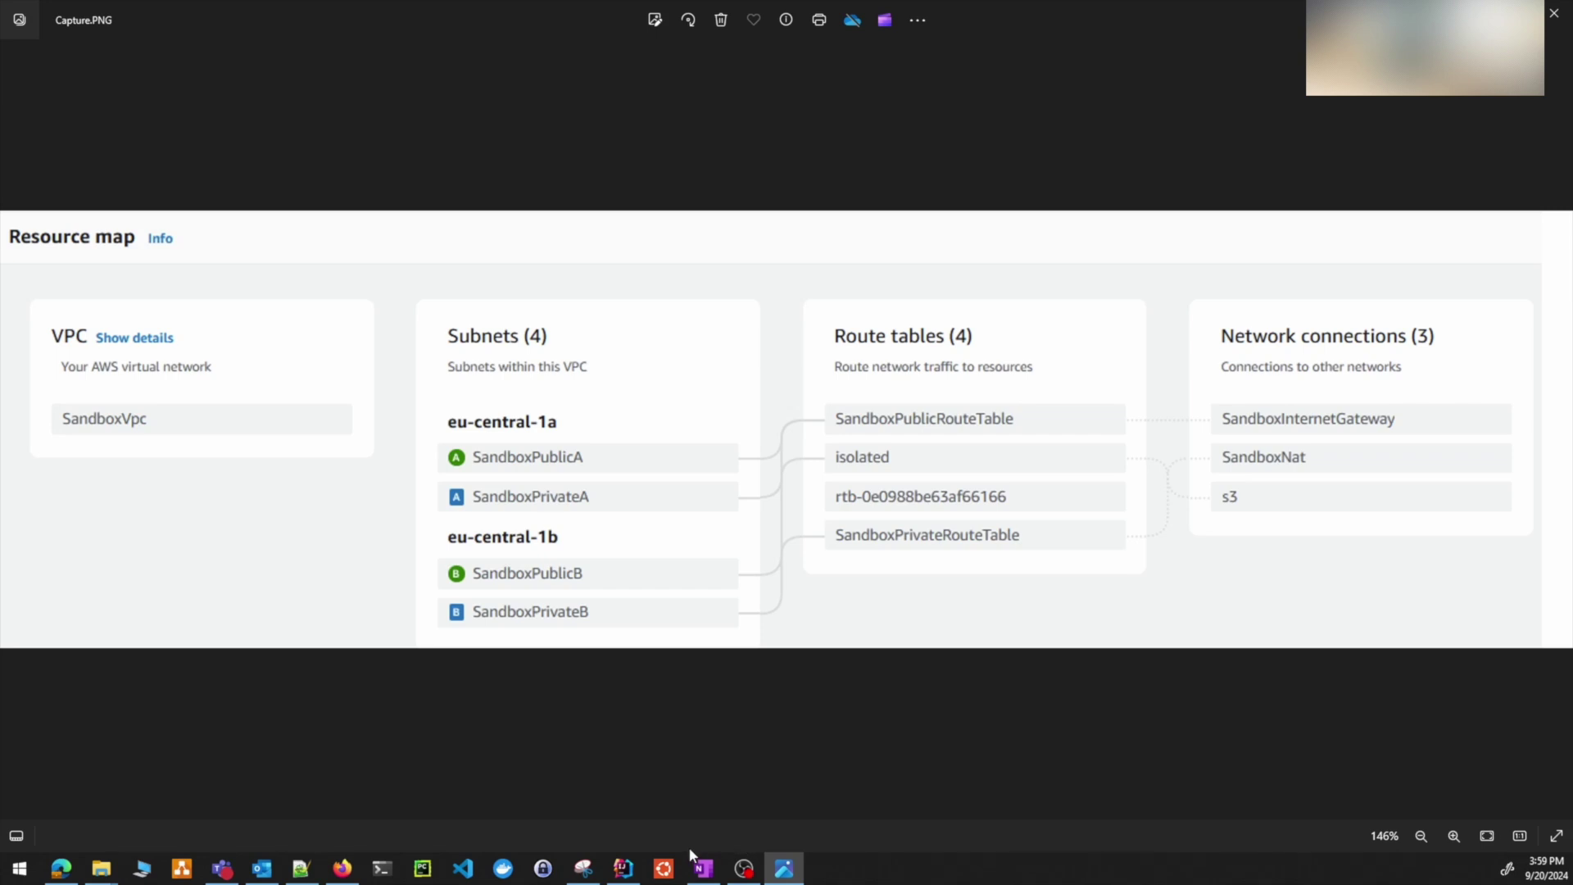
pyautogui.click(582, 868)
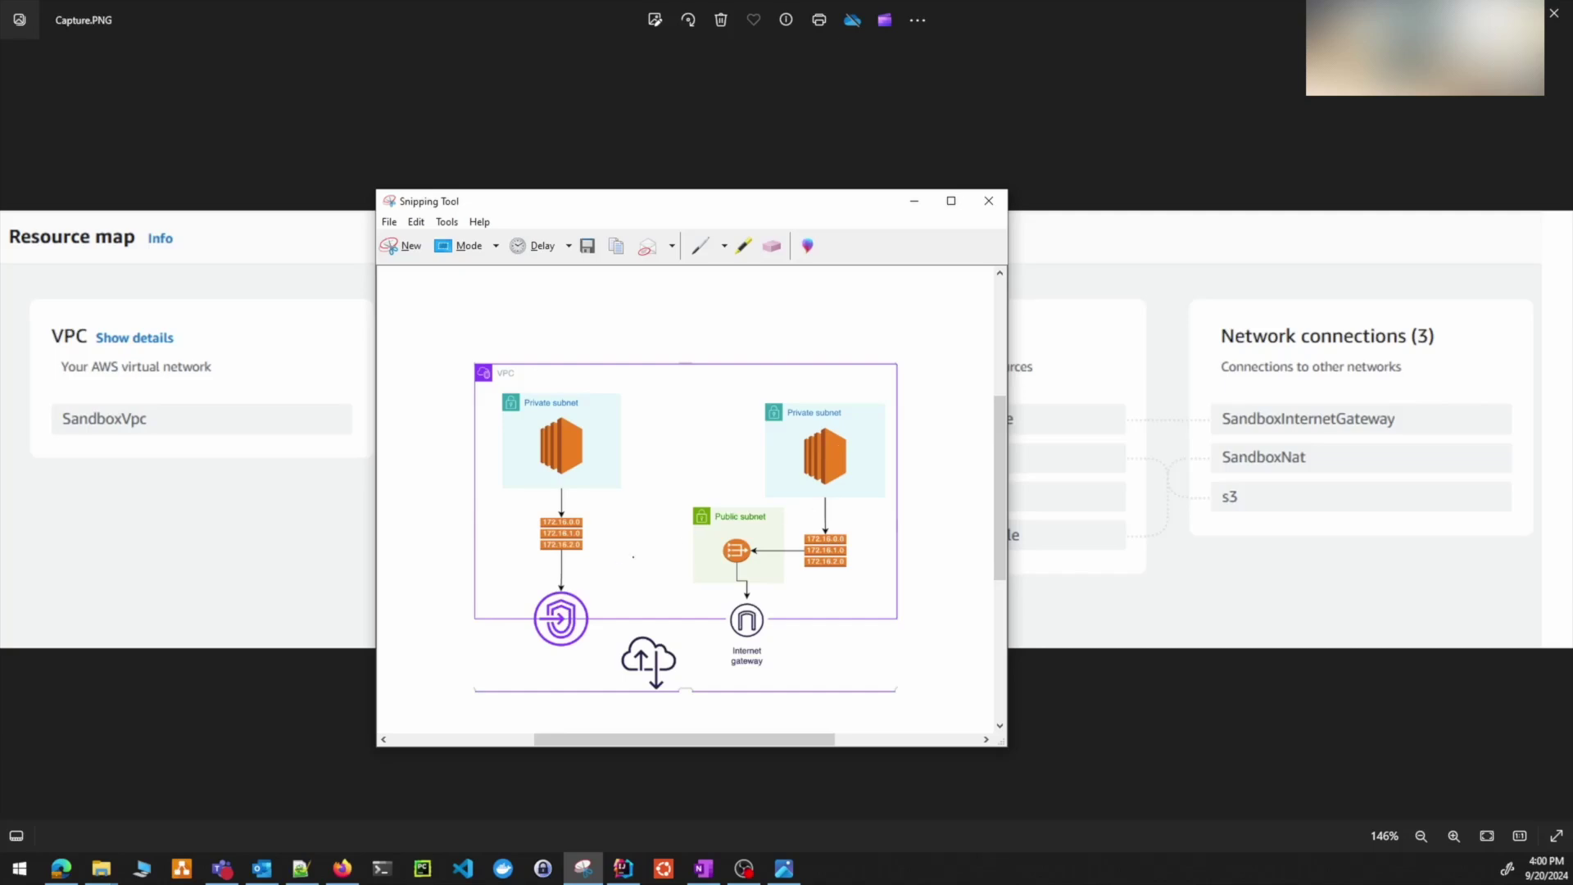
pyautogui.click(342, 868)
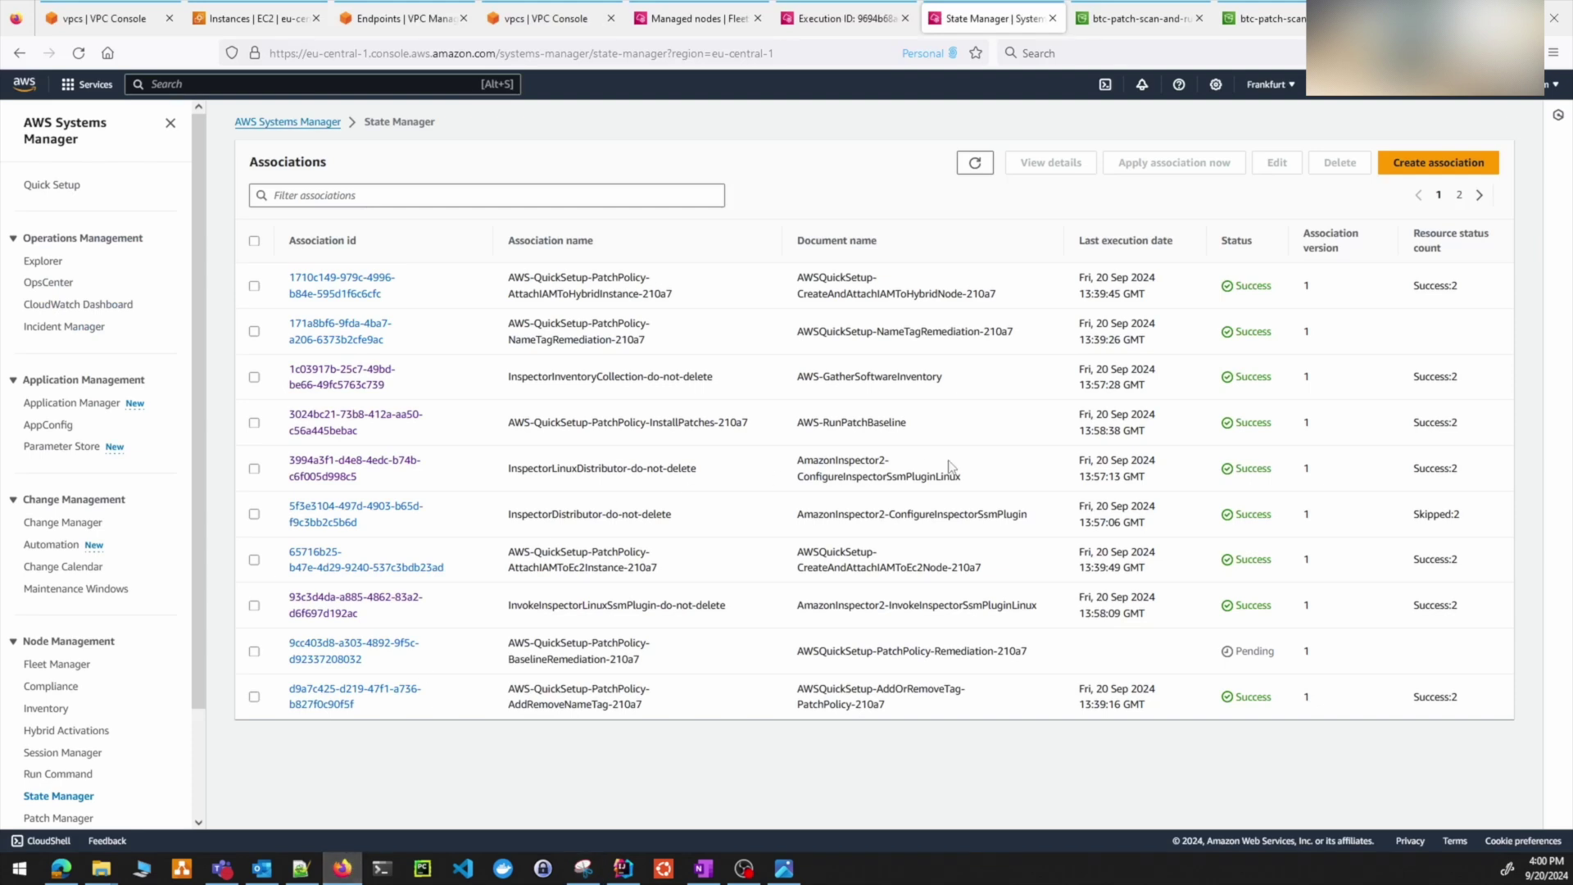